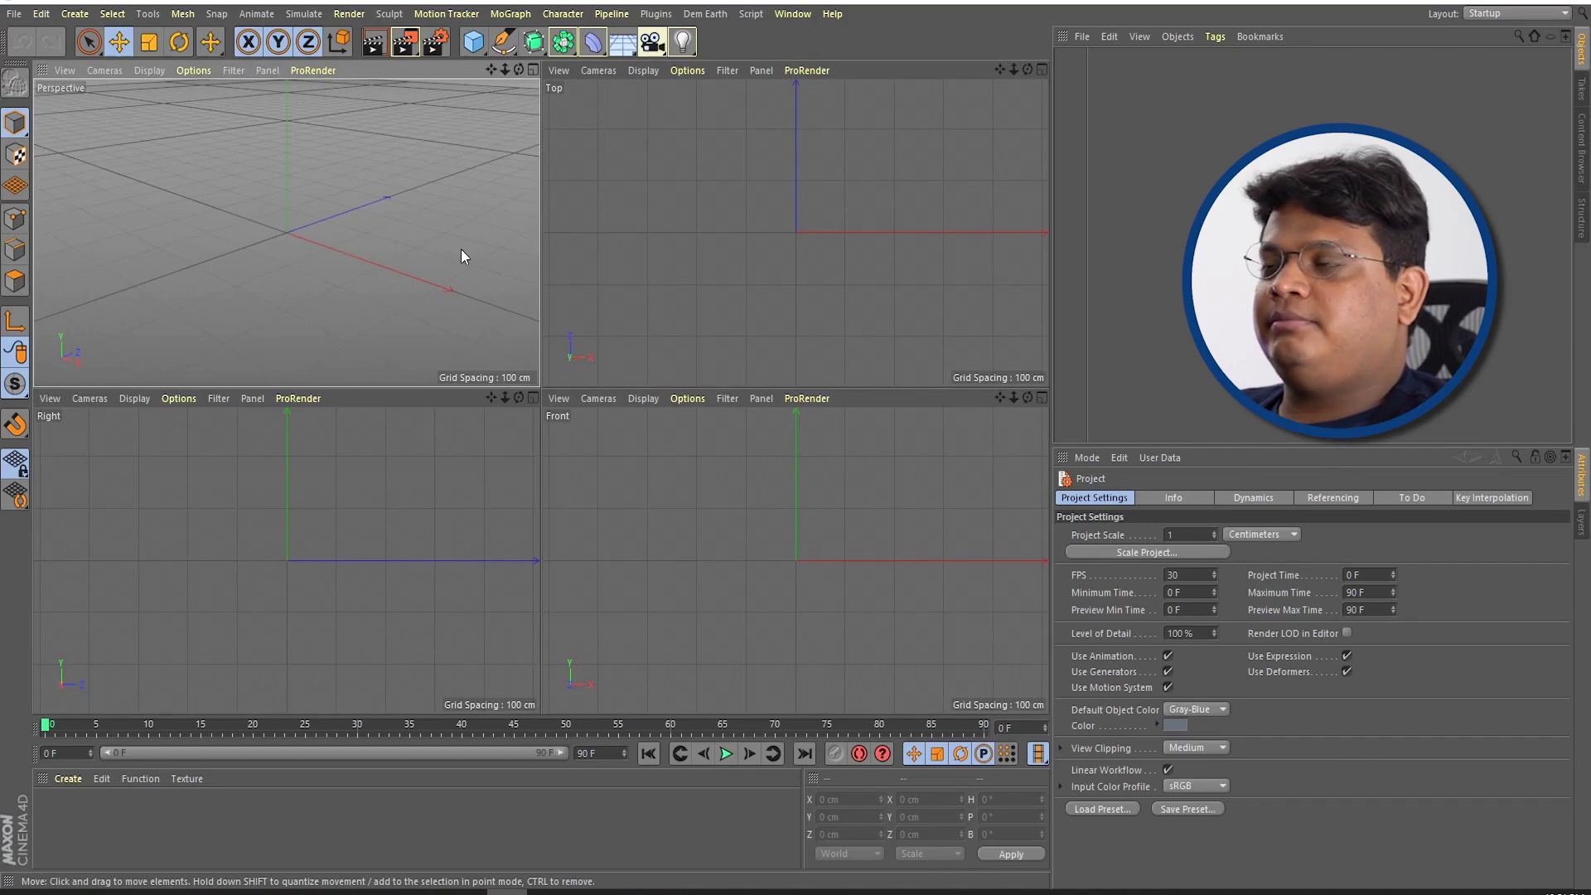
# Step: Switch the layout from Animate to Standard and maximise the Top view
pyautogui.click(1491, 14)
pyautogui.click(1498, 35)
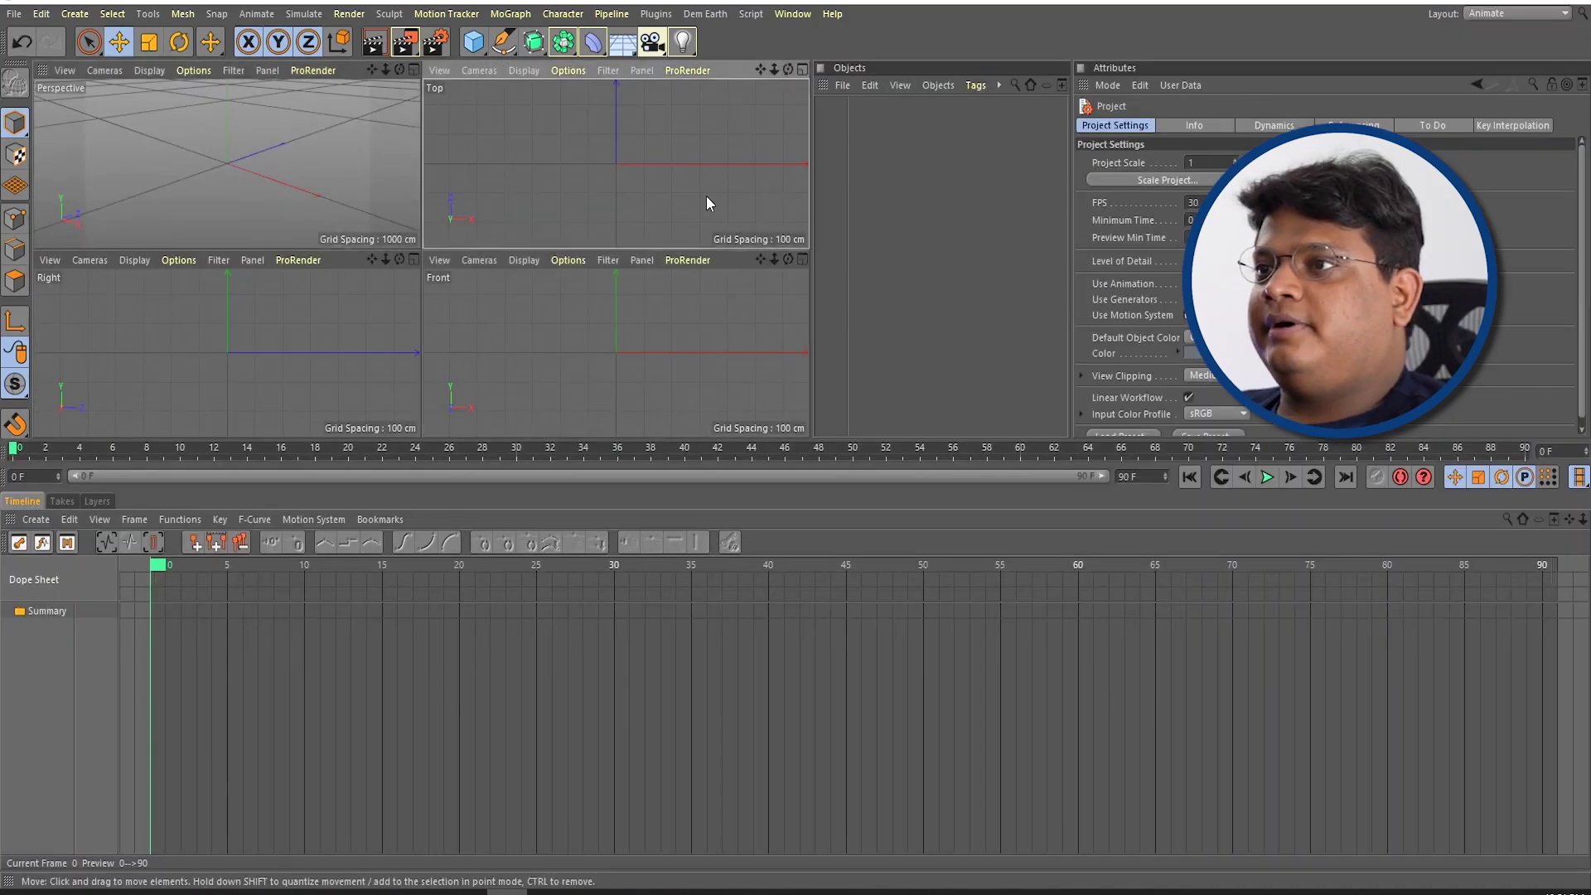
pyautogui.click(1491, 13)
pyautogui.click(1490, 153)
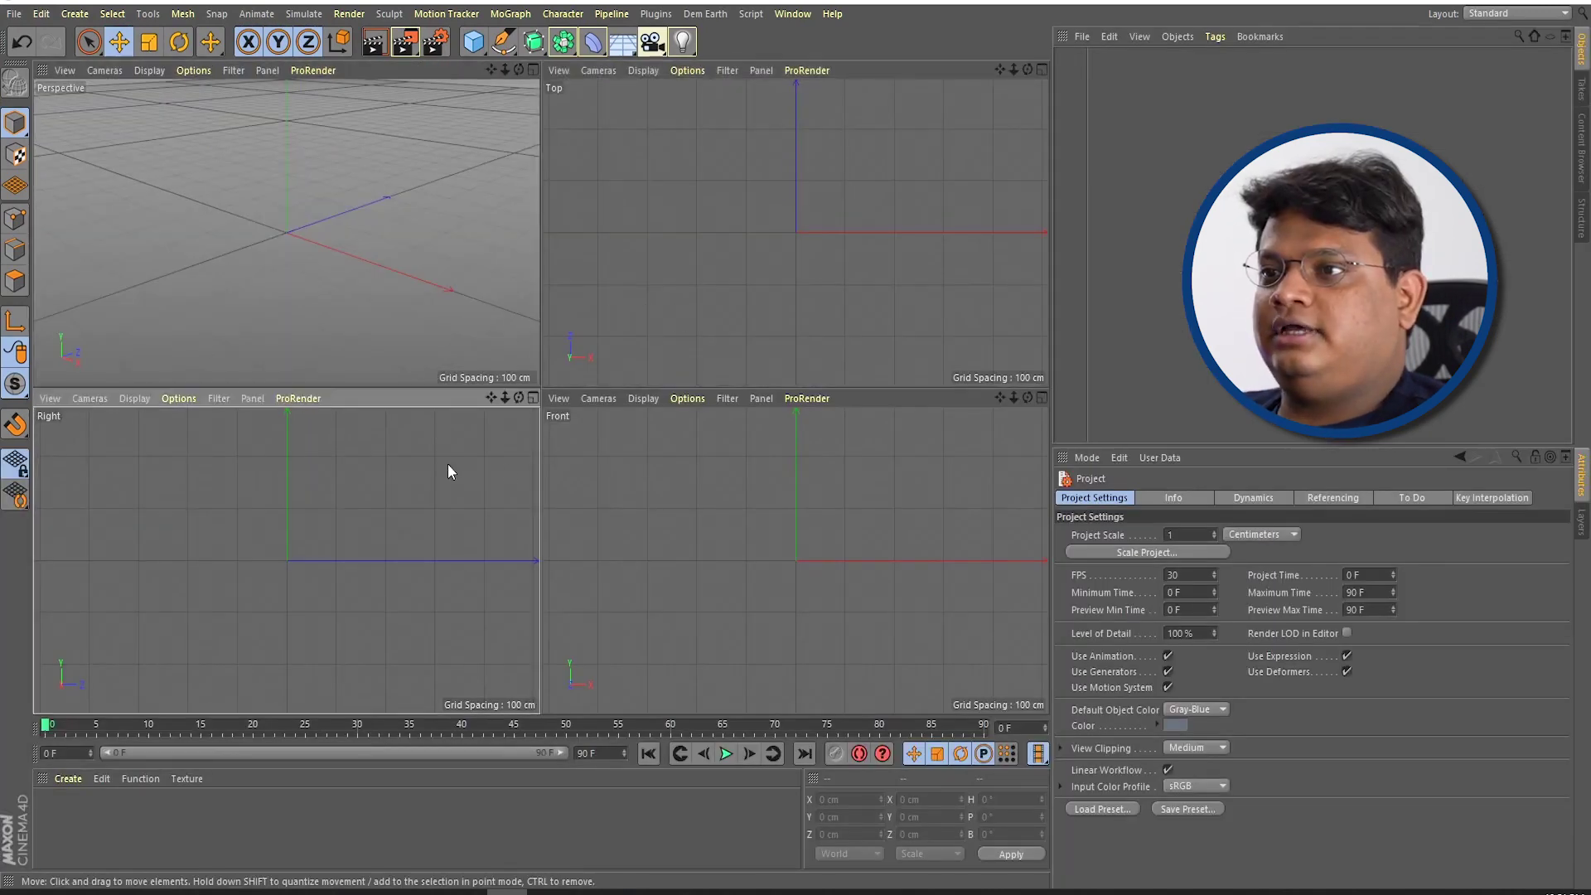
pyautogui.click(1500, 14)
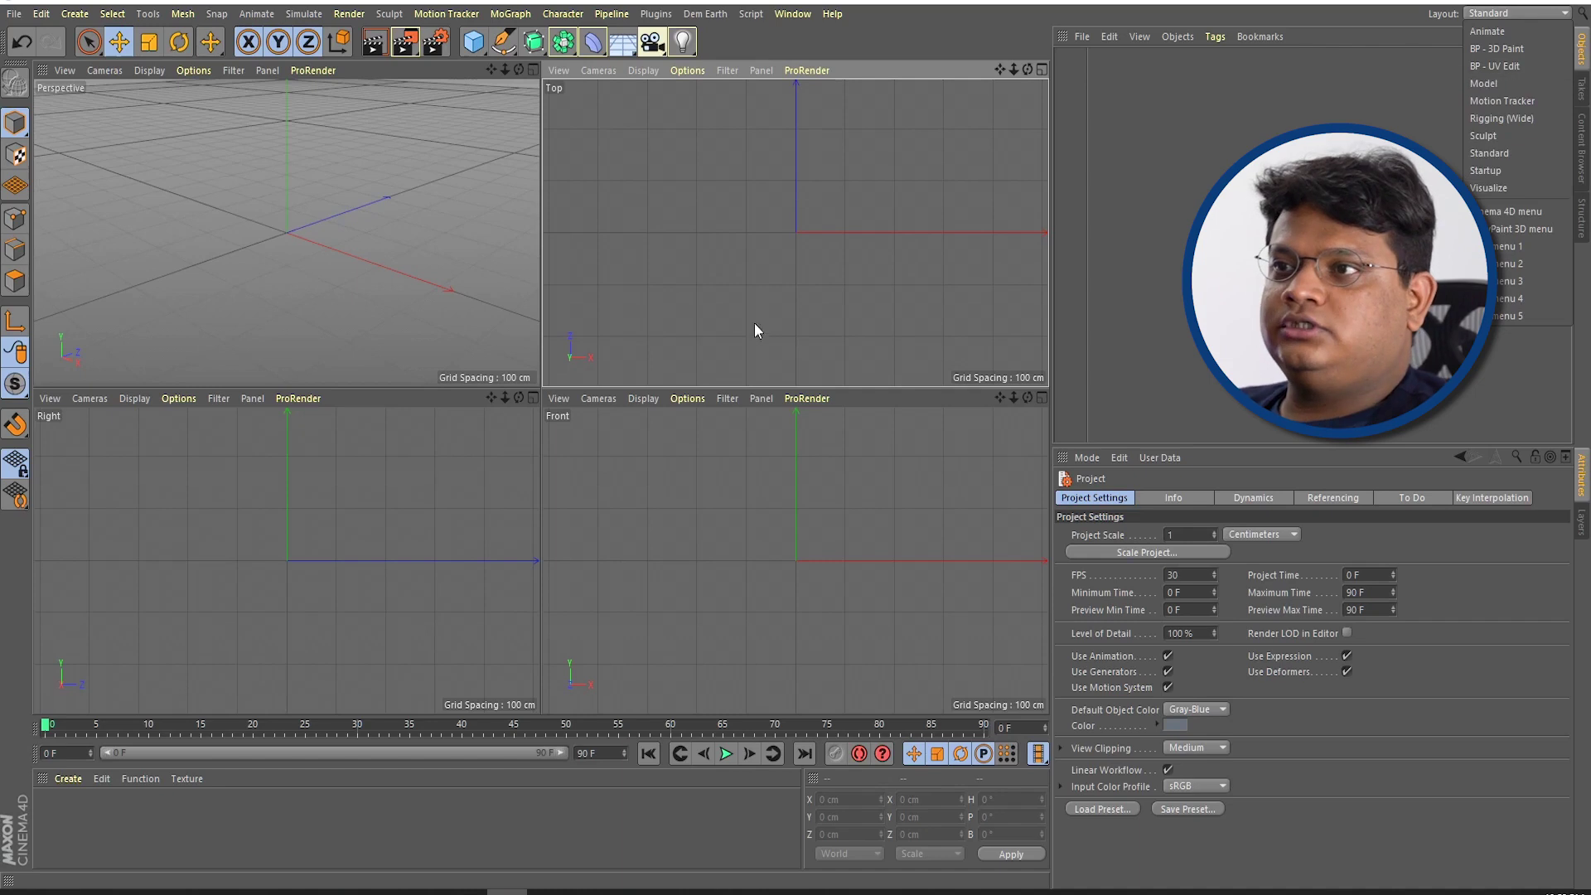
pyautogui.middleClick(625, 190)
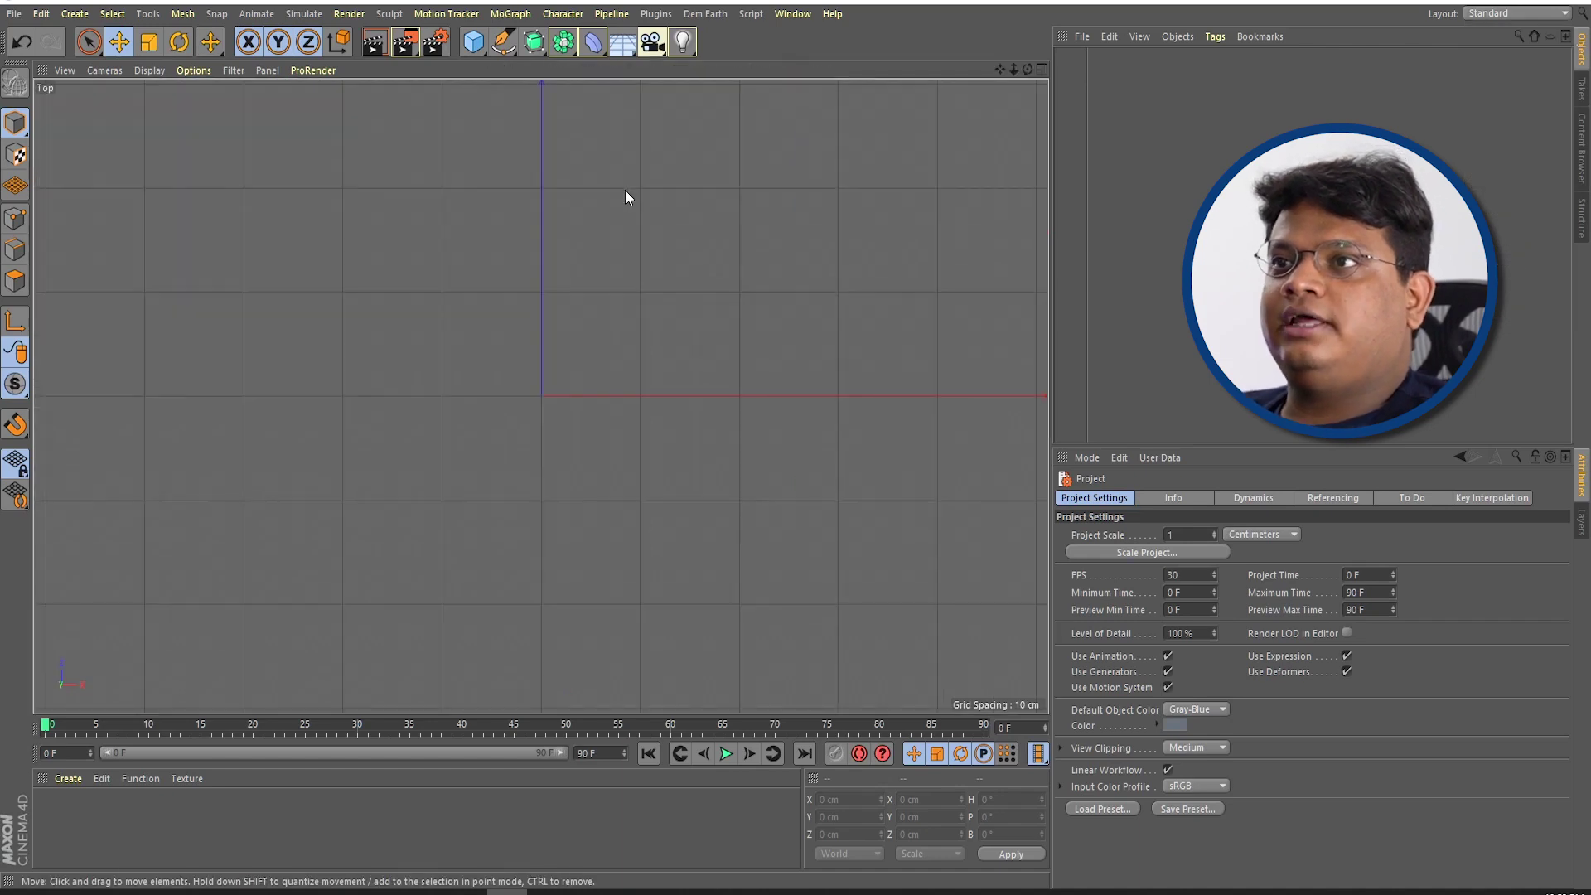
# Step: Detach the spline tools into a floating palette on the left and choose the Pen tool
pyautogui.click(503, 48)
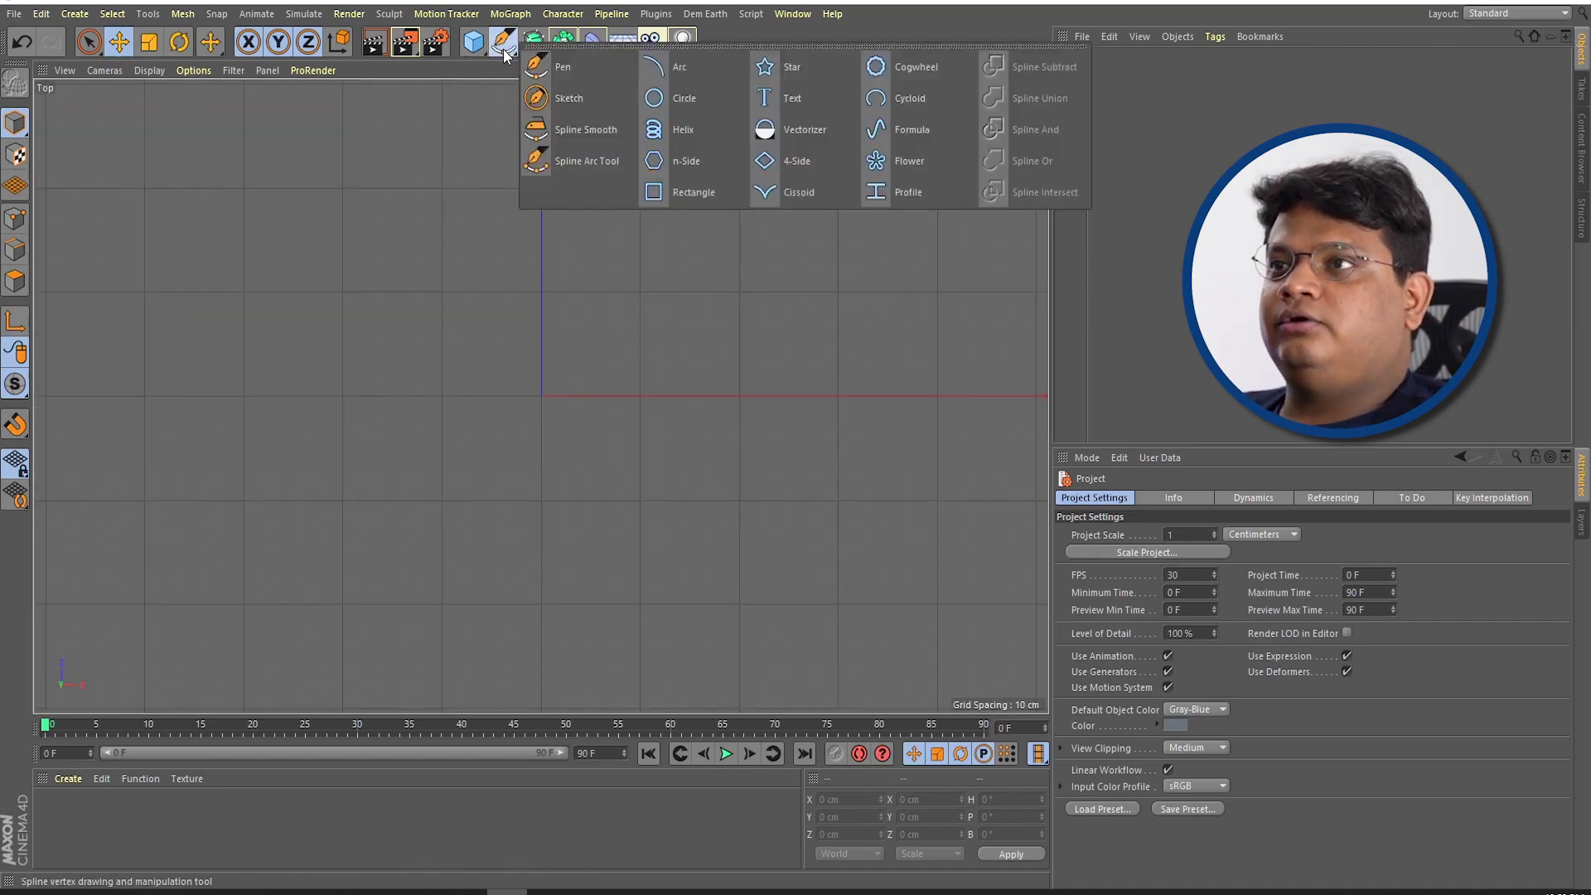
pyautogui.click(663, 43)
pyautogui.moveTo(713, 30); pyautogui.dragTo(247, 116)
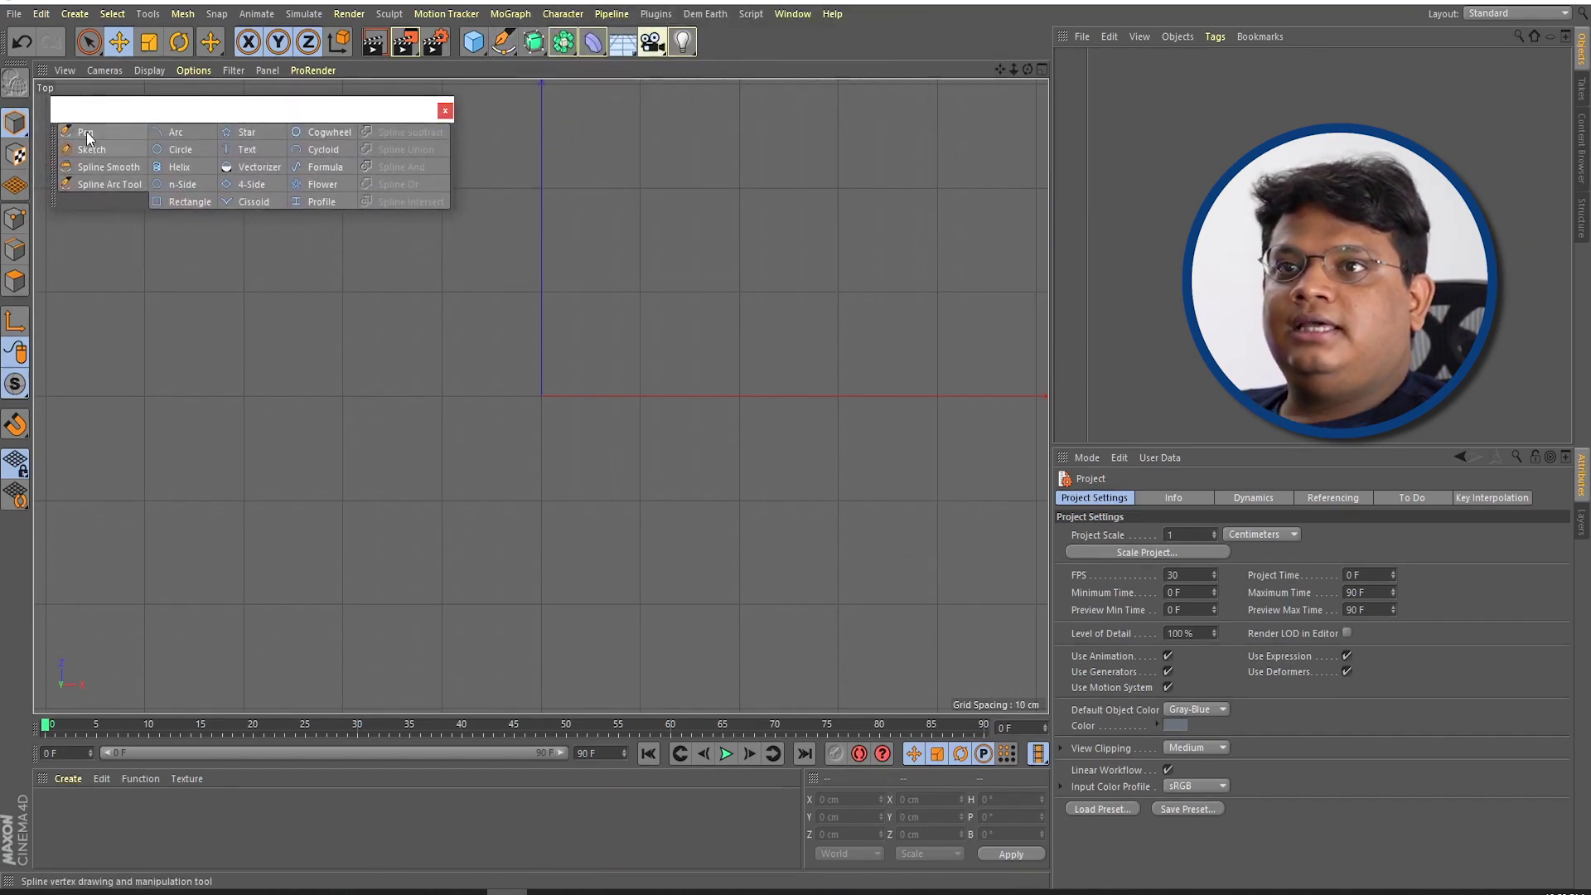
pyautogui.click(89, 131)
# Step: Draw a seven-point curvy Bezier spline closed on its first point, then select that point
pyautogui.moveTo(684, 216); pyautogui.dragTo(660, 241)
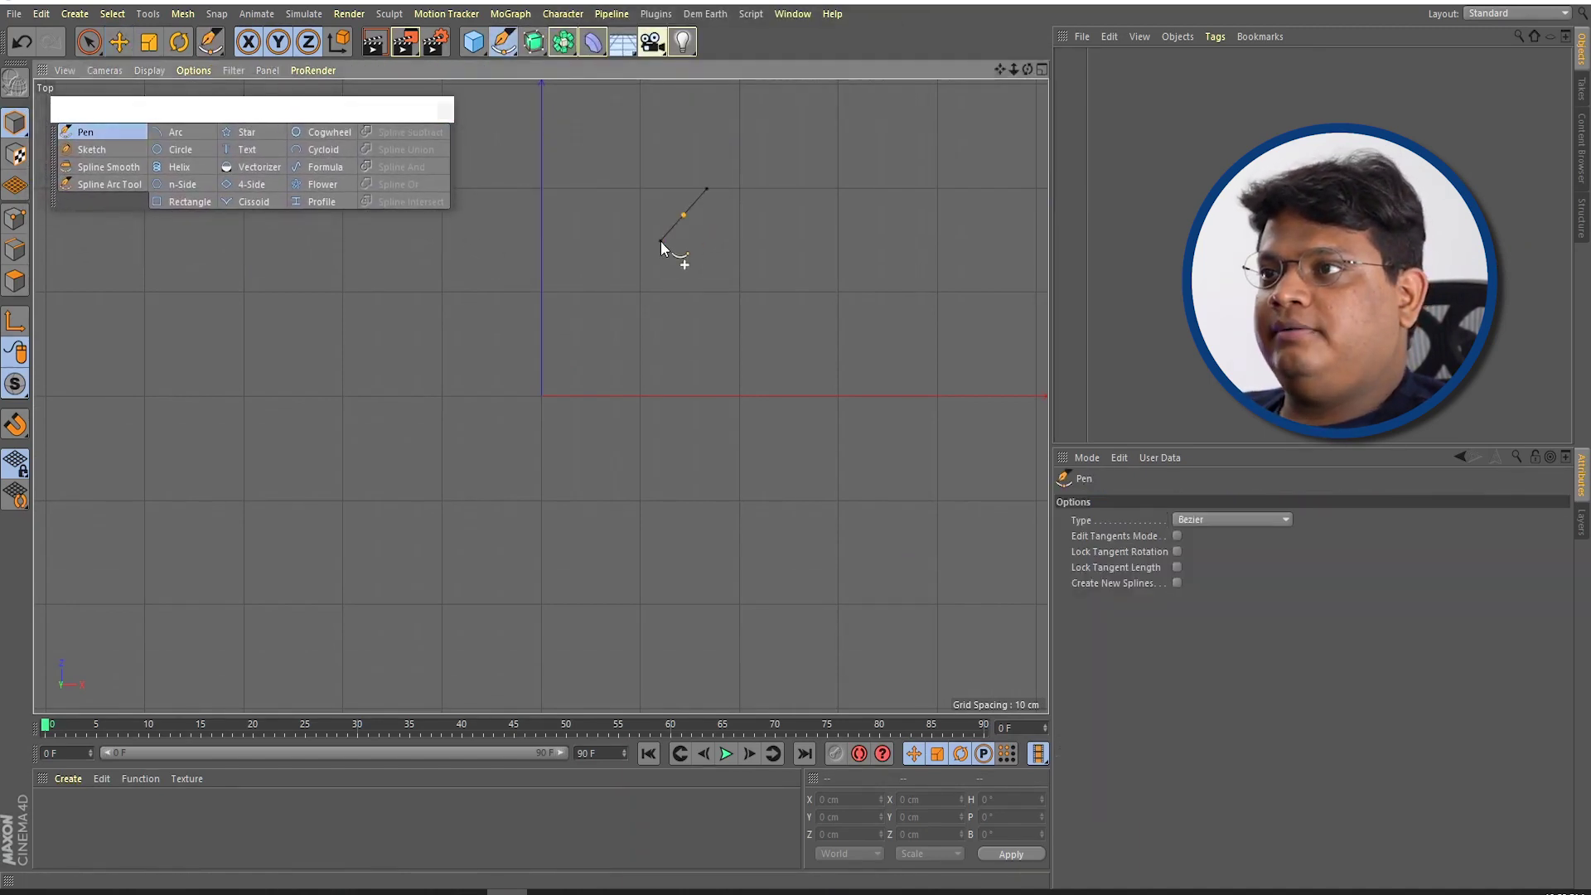
pyautogui.moveTo(459, 299); pyautogui.dragTo(455, 357)
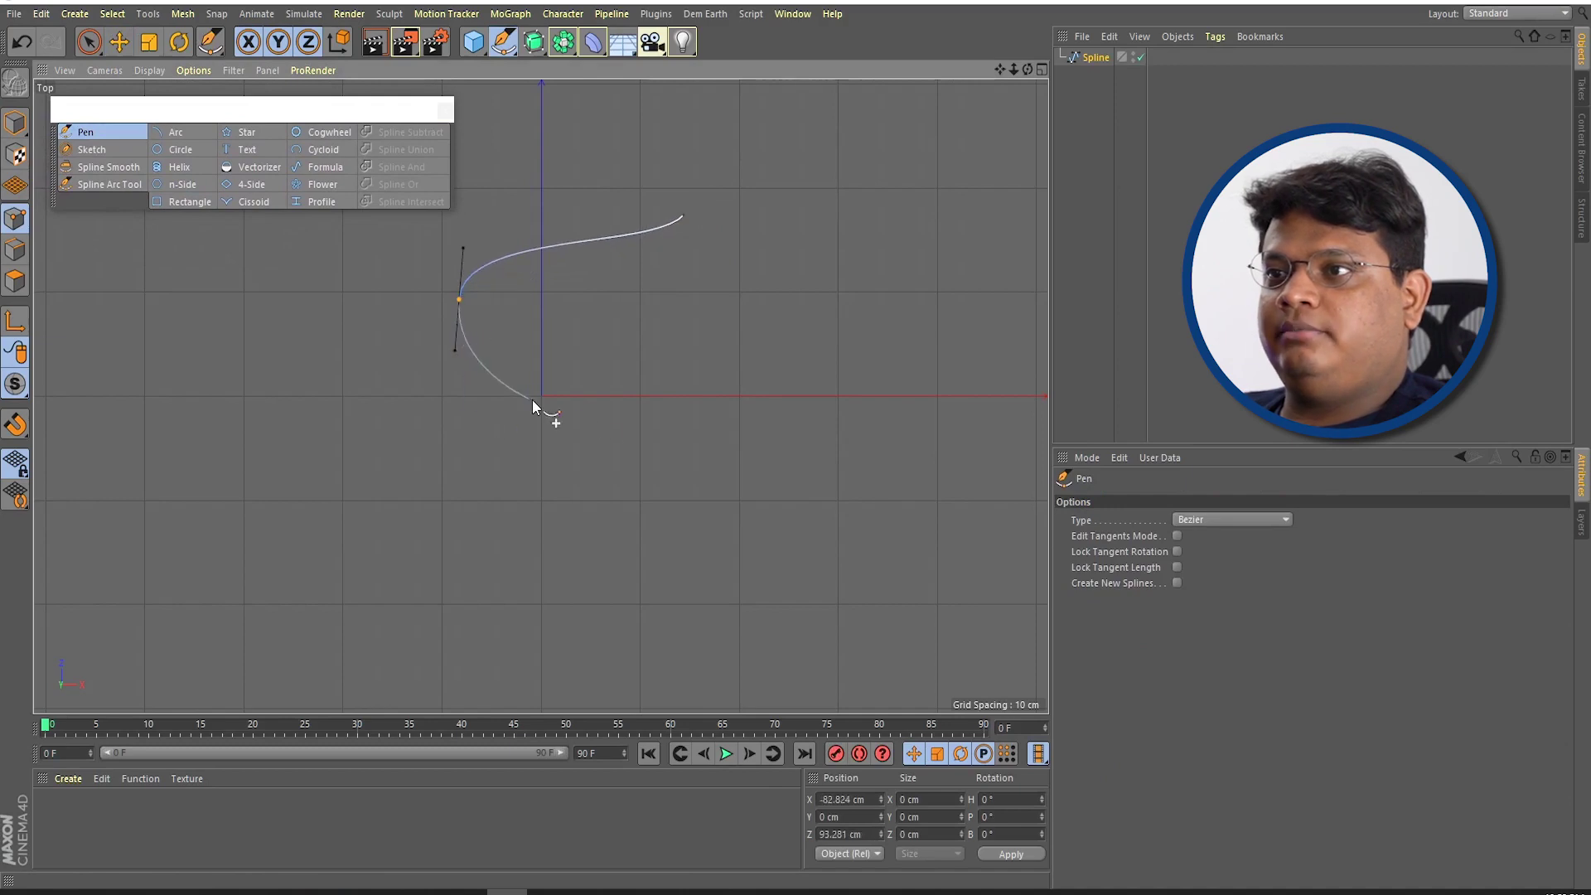
pyautogui.moveTo(643, 389); pyautogui.dragTo(664, 430)
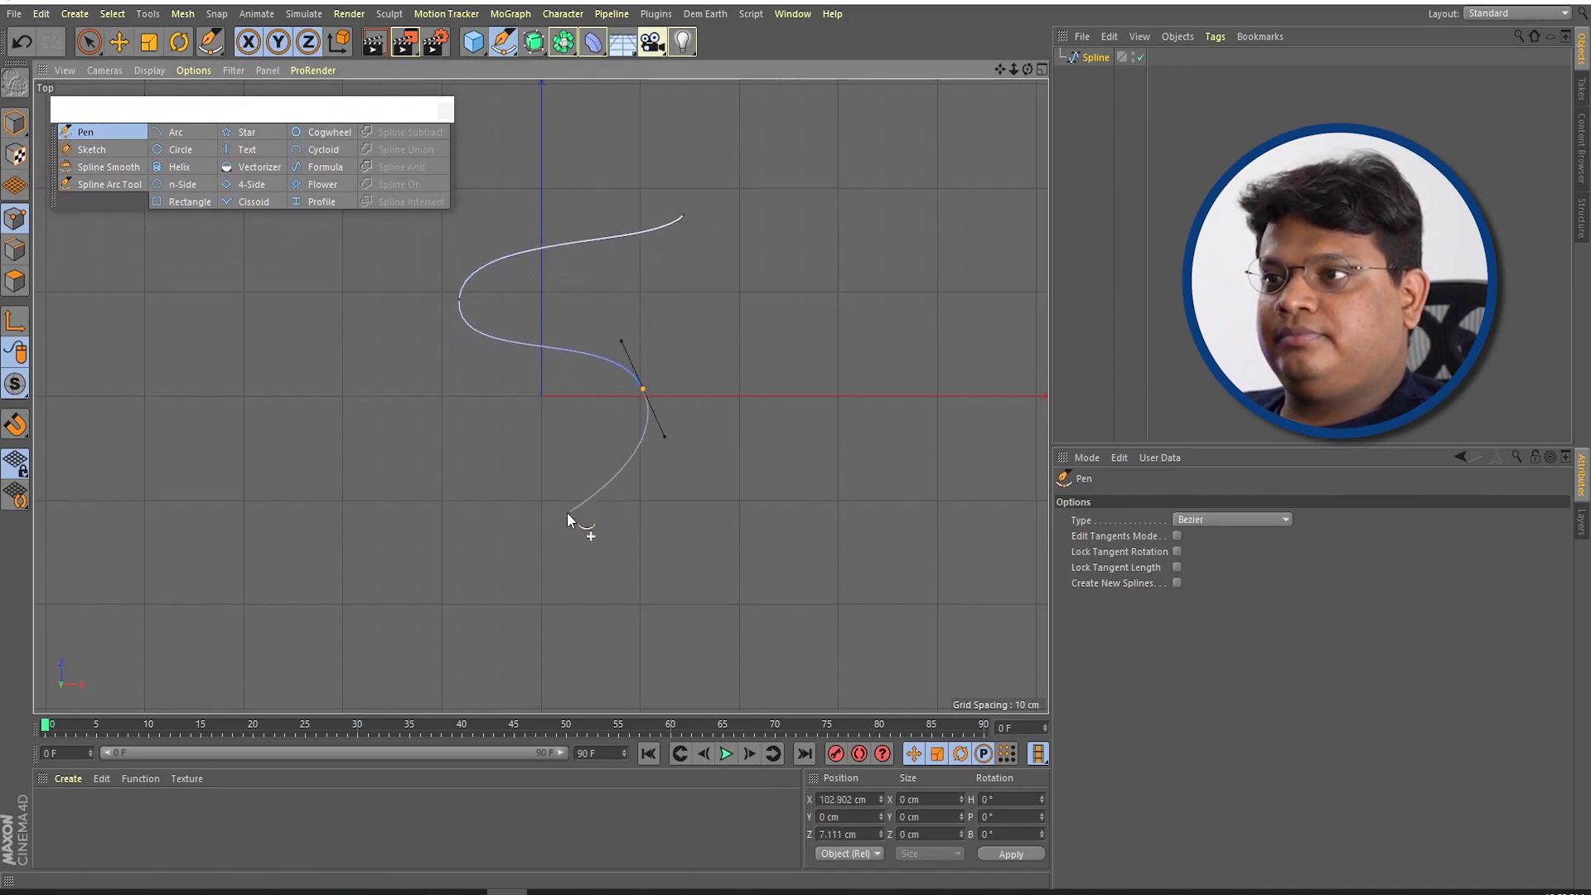
pyautogui.moveTo(472, 496); pyautogui.dragTo(450, 550)
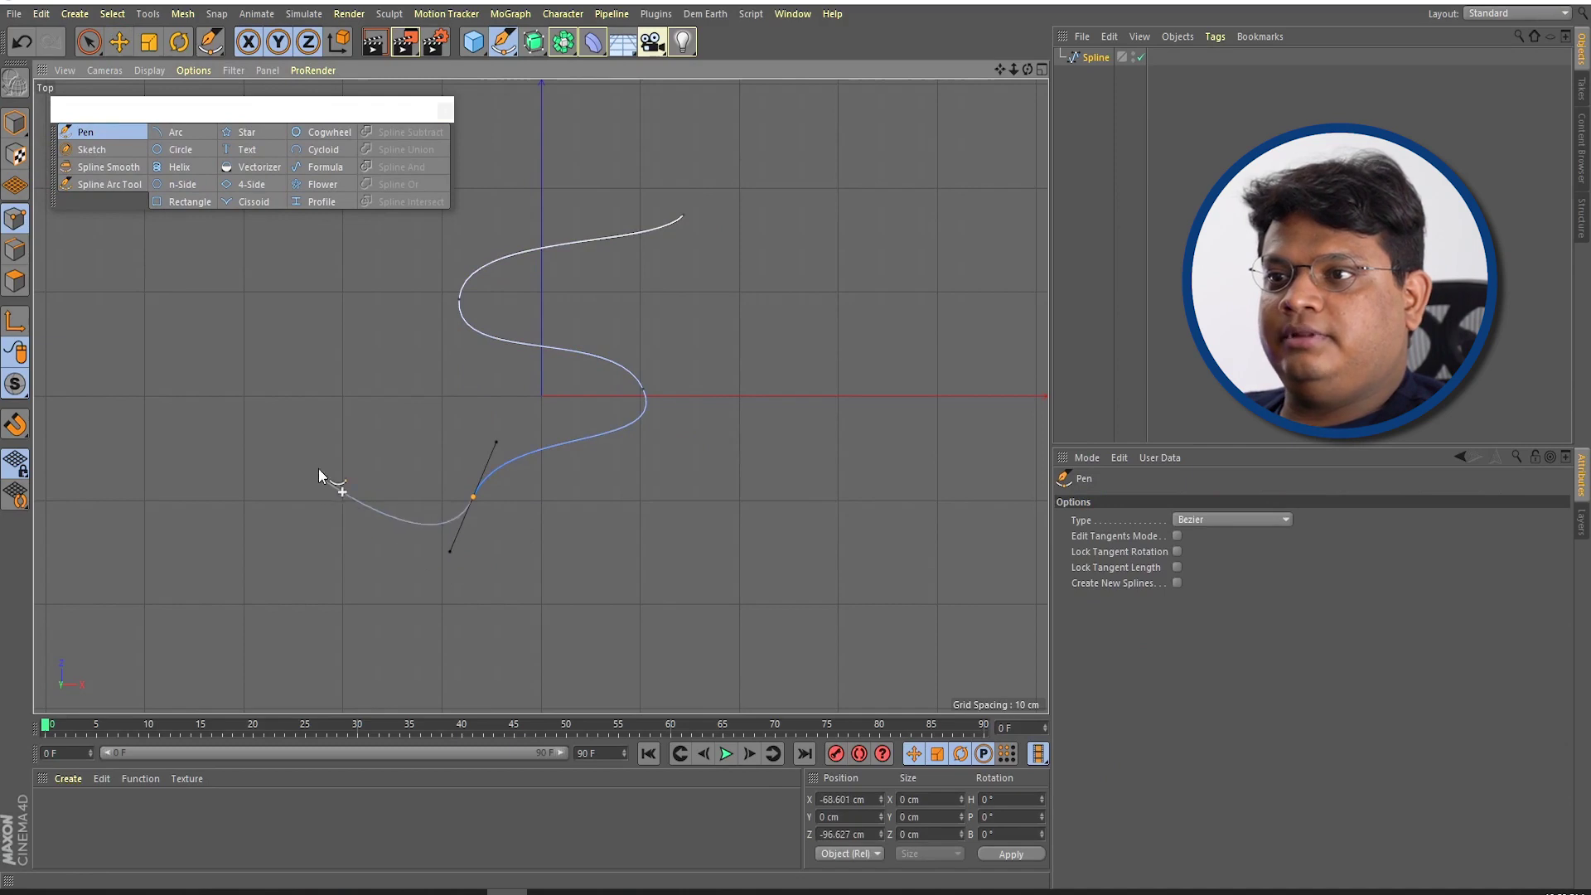
pyautogui.moveTo(315, 440); pyautogui.dragTo(346, 351)
pyautogui.moveTo(403, 278); pyautogui.dragTo(420, 278)
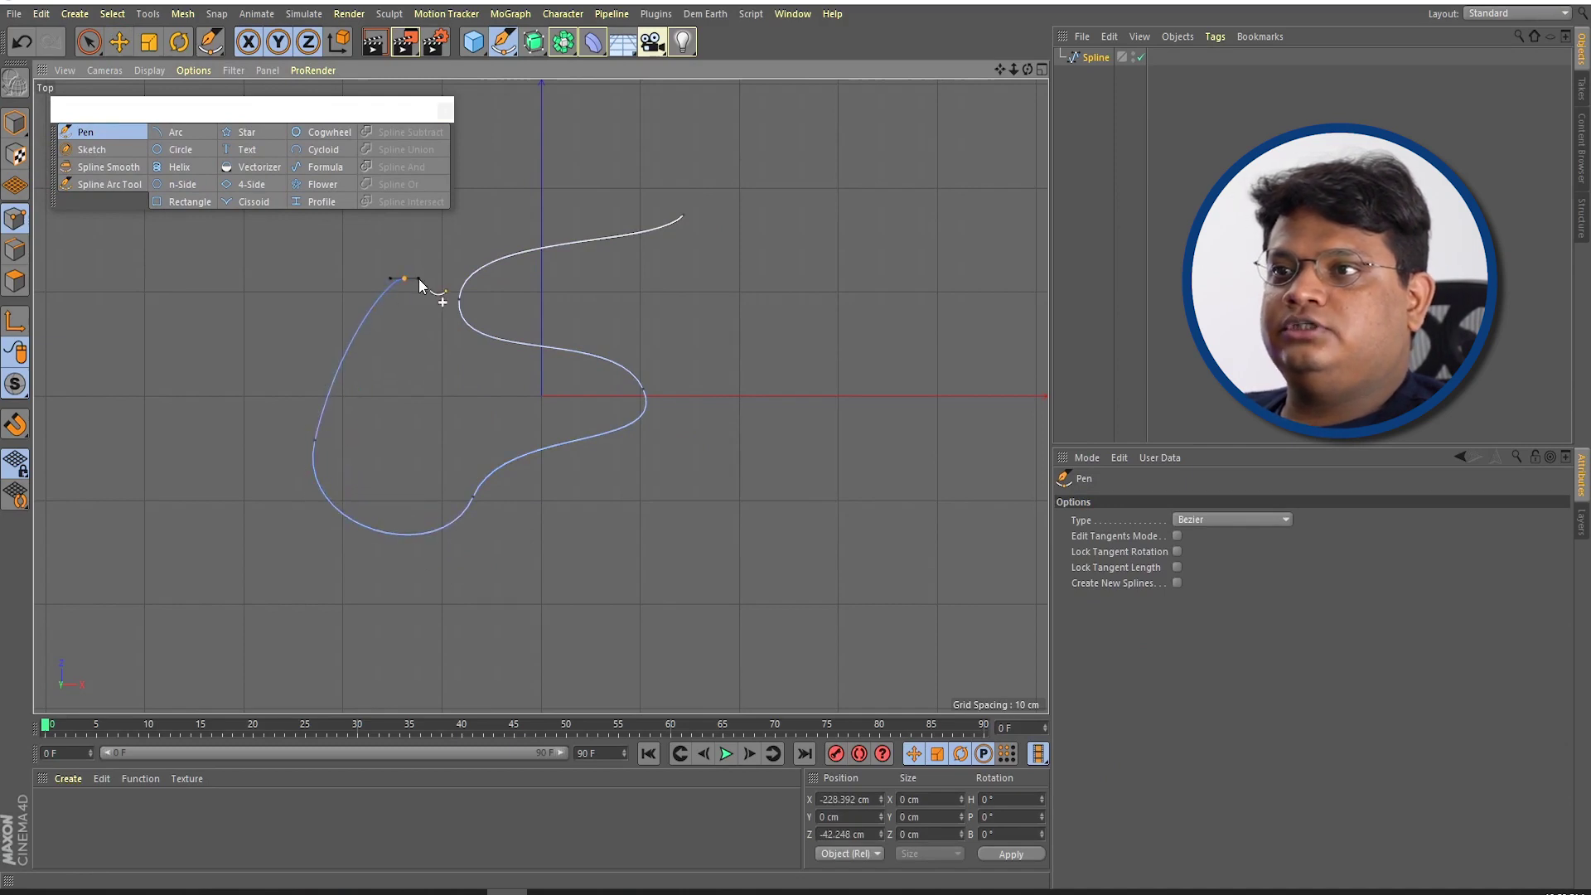
pyautogui.moveTo(602, 147)
pyautogui.mouseDown()
pyautogui.moveTo(639, 167)
pyautogui.moveTo(626, 200)
pyautogui.mouseUp()
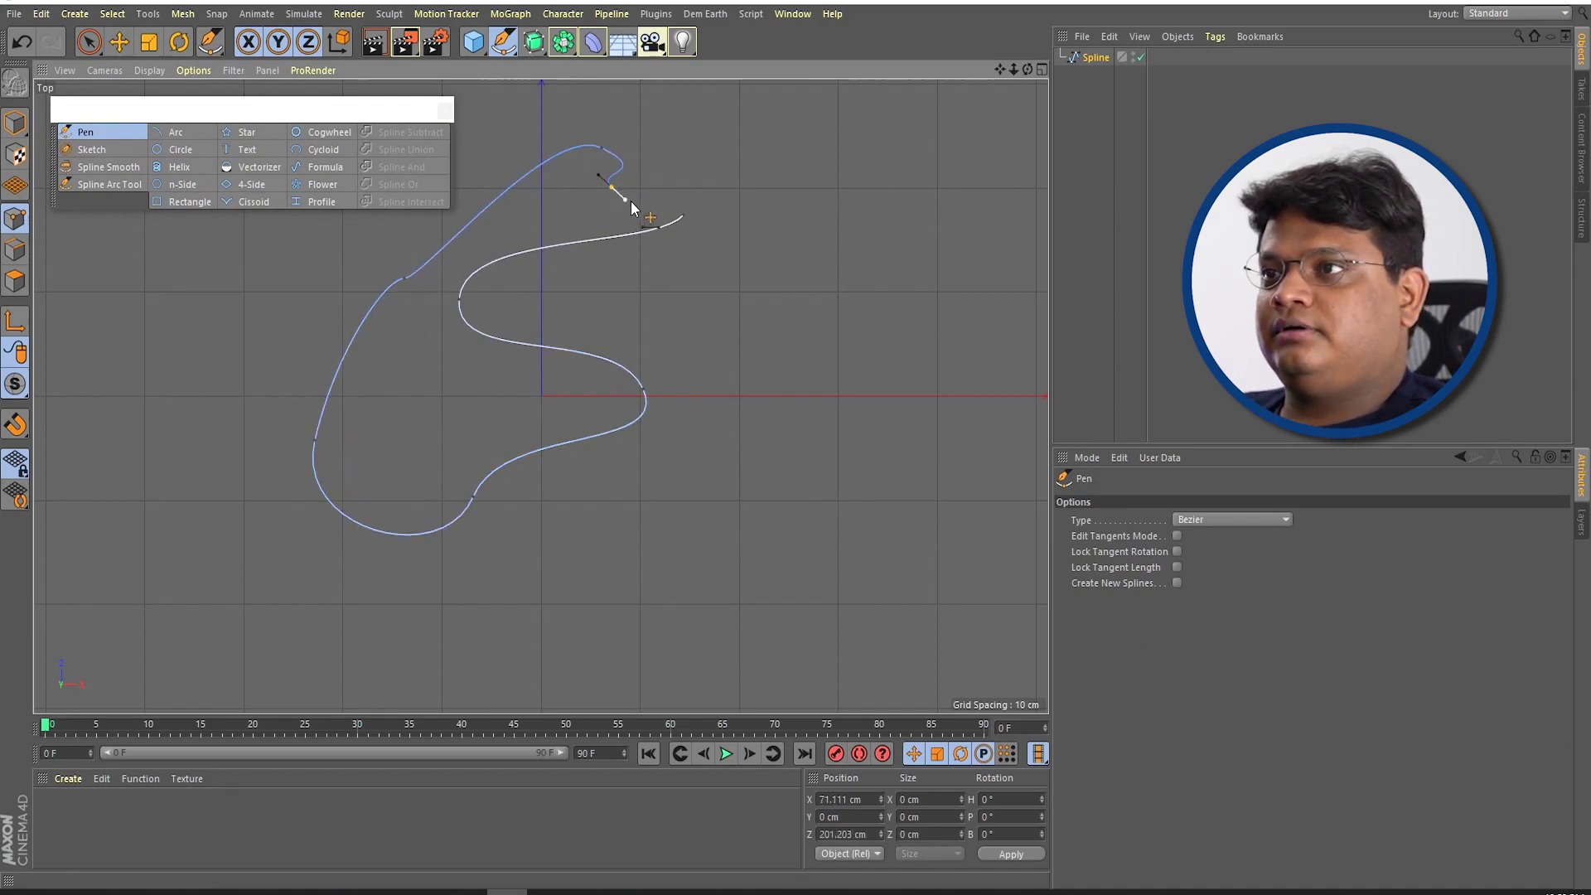
pyautogui.click(683, 214)
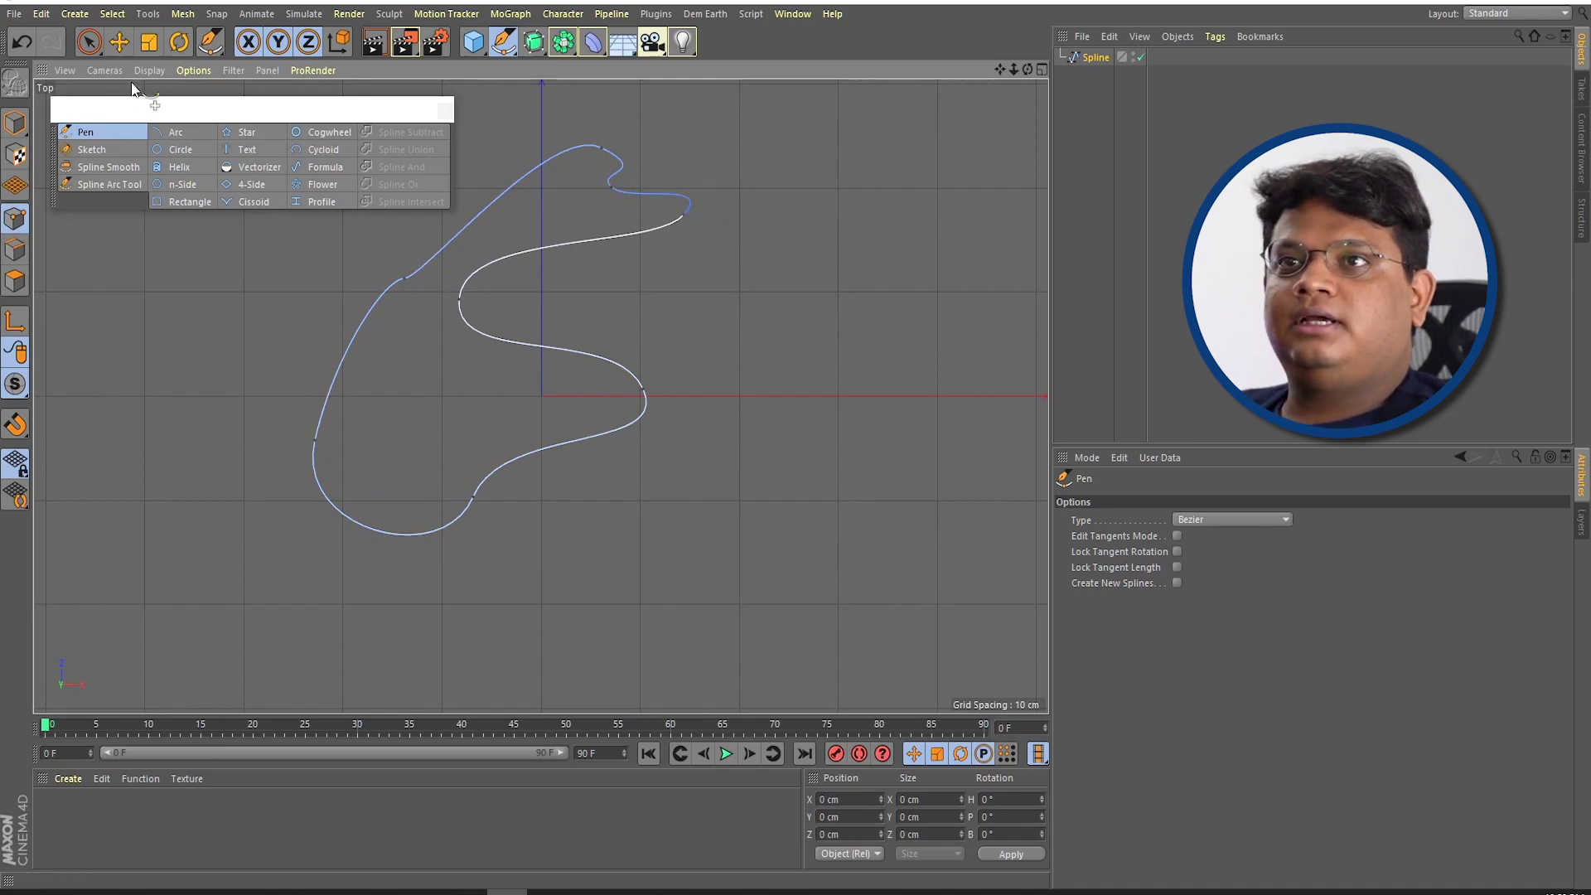
pyautogui.click(90, 43)
pyautogui.click(685, 214)
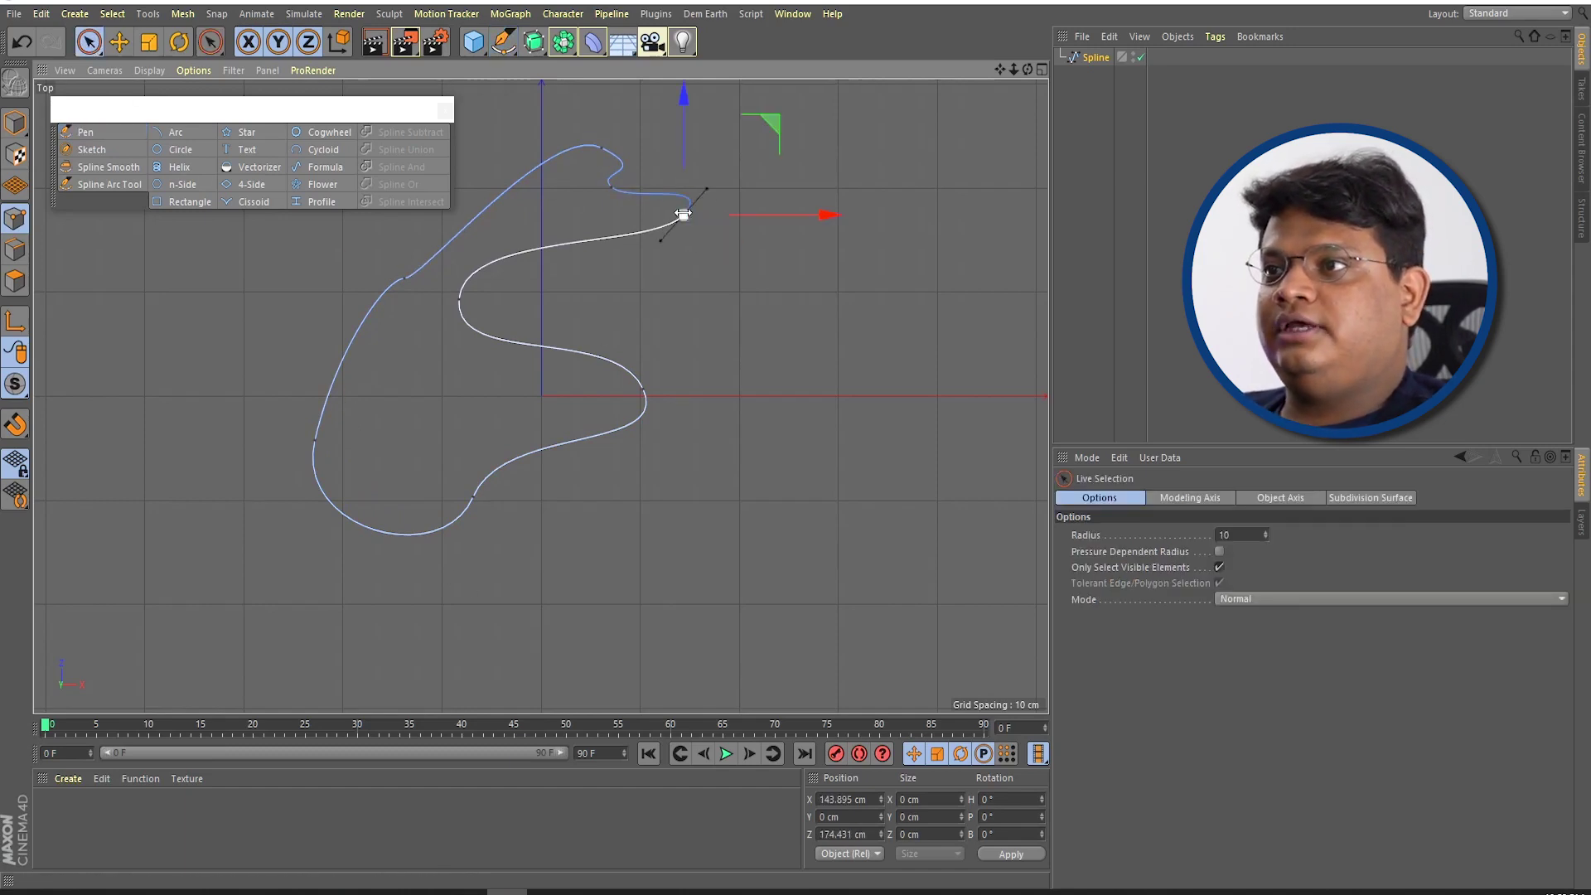
# Step: Stretch the end point's tangent, then add a point on the upper curve and move it down
pyautogui.press('e')
pyautogui.moveTo(673, 251)
pyautogui.mouseDown()
pyautogui.moveTo(633, 252)
pyautogui.moveTo(707, 292)
pyautogui.moveTo(594, 238)
pyautogui.moveTo(704, 275)
pyautogui.moveTo(597, 237)
pyautogui.moveTo(668, 256)
pyautogui.moveTo(639, 263)
pyautogui.moveTo(699, 284)
pyautogui.moveTo(570, 241)
pyautogui.moveTo(684, 350)
pyautogui.moveTo(588, 217)
pyautogui.moveTo(668, 304)
pyautogui.mouseUp()
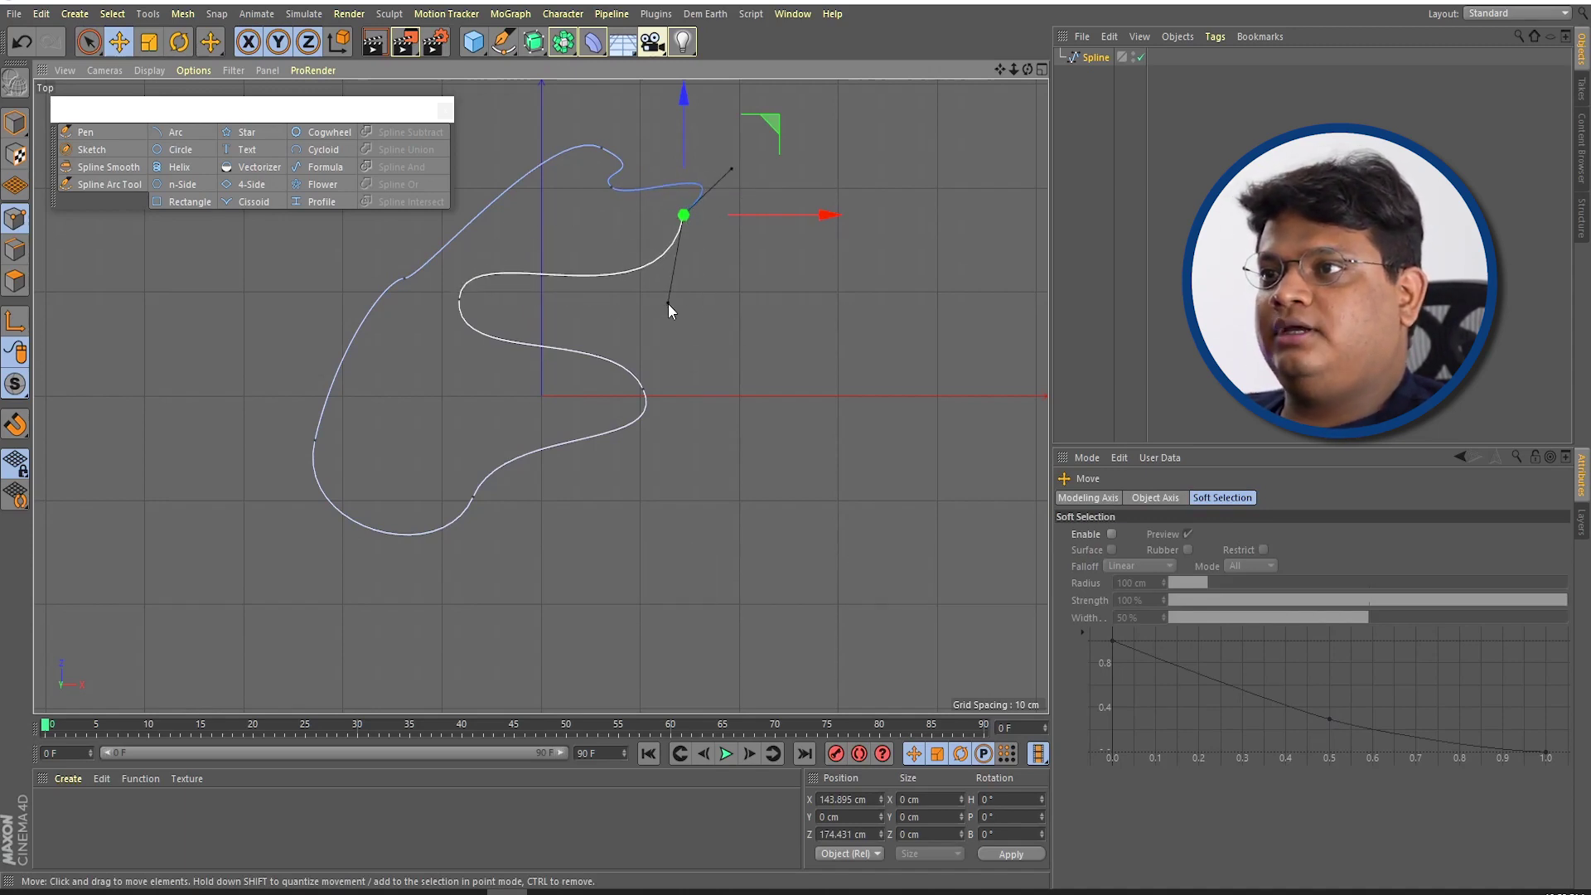
pyautogui.rightClick(597, 274)
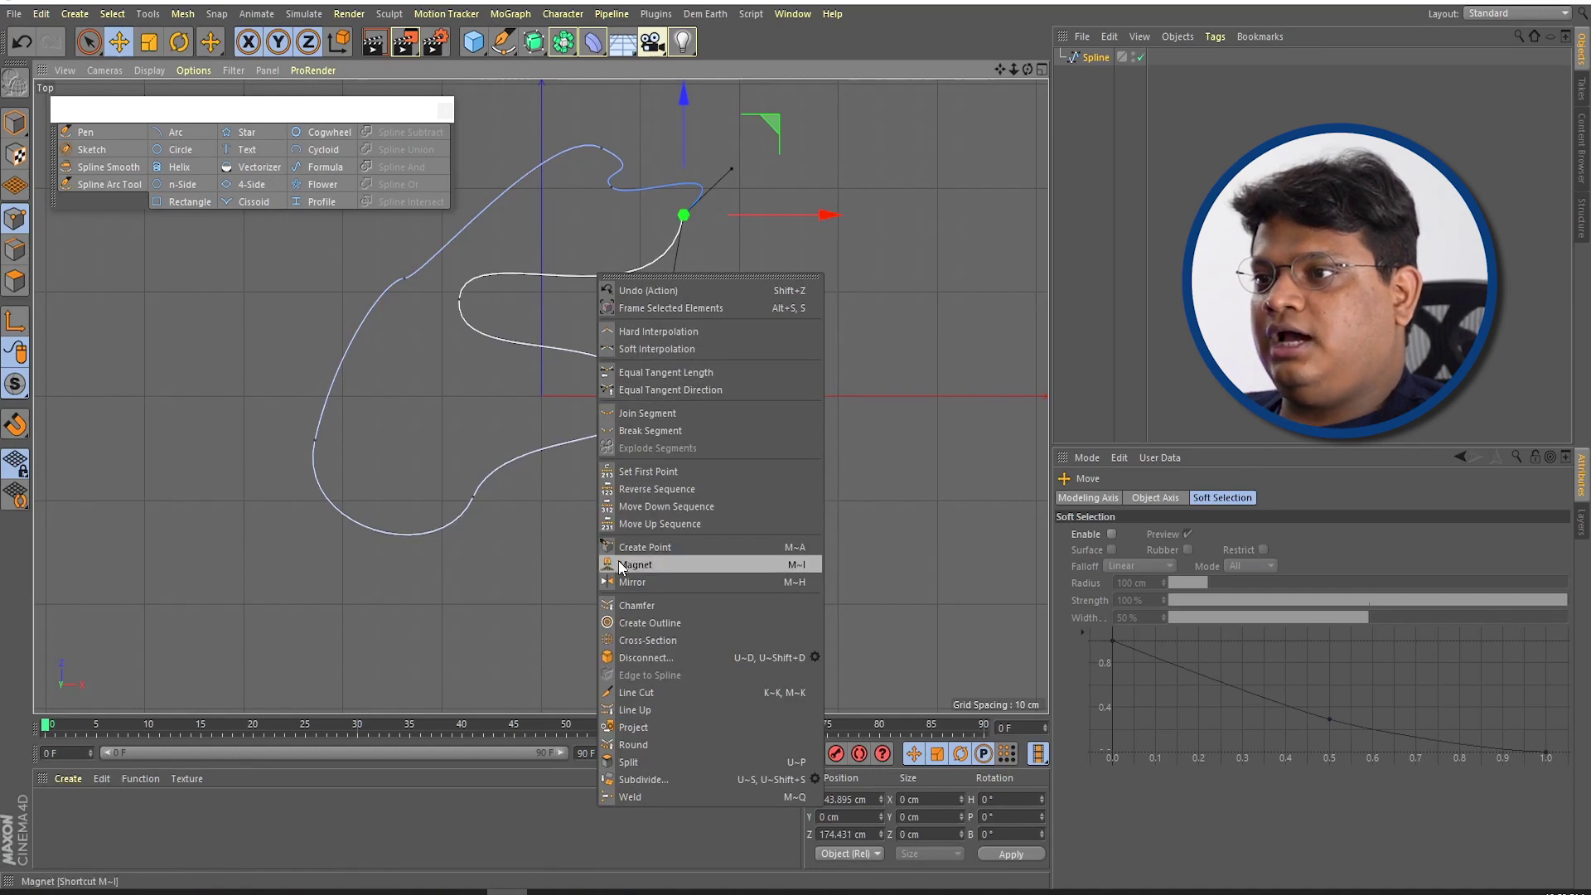
pyautogui.click(648, 547)
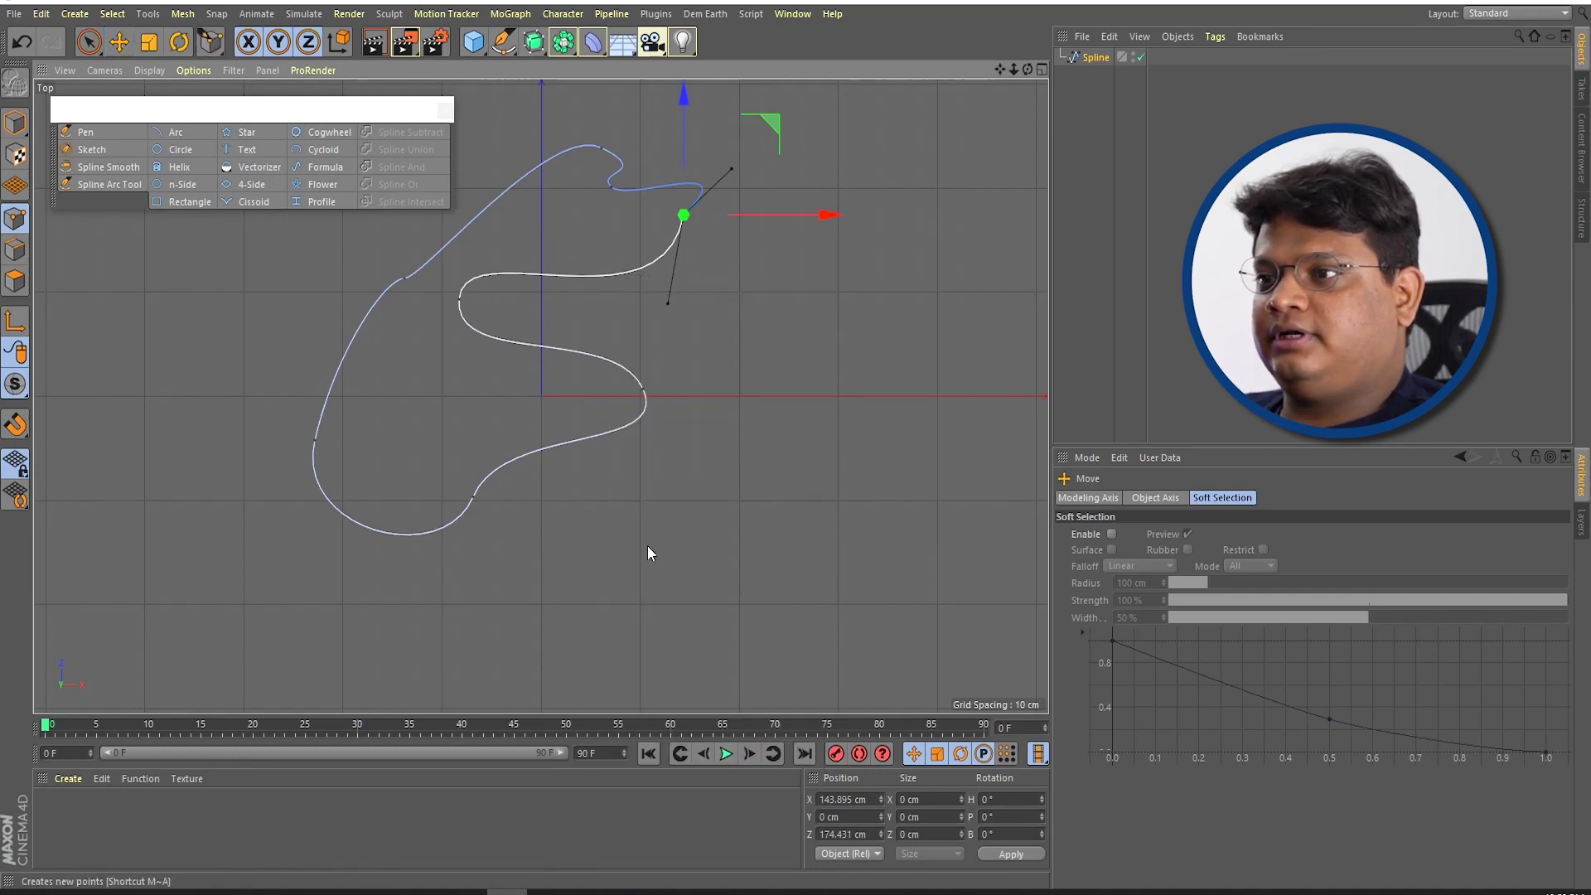
pyautogui.click(597, 277)
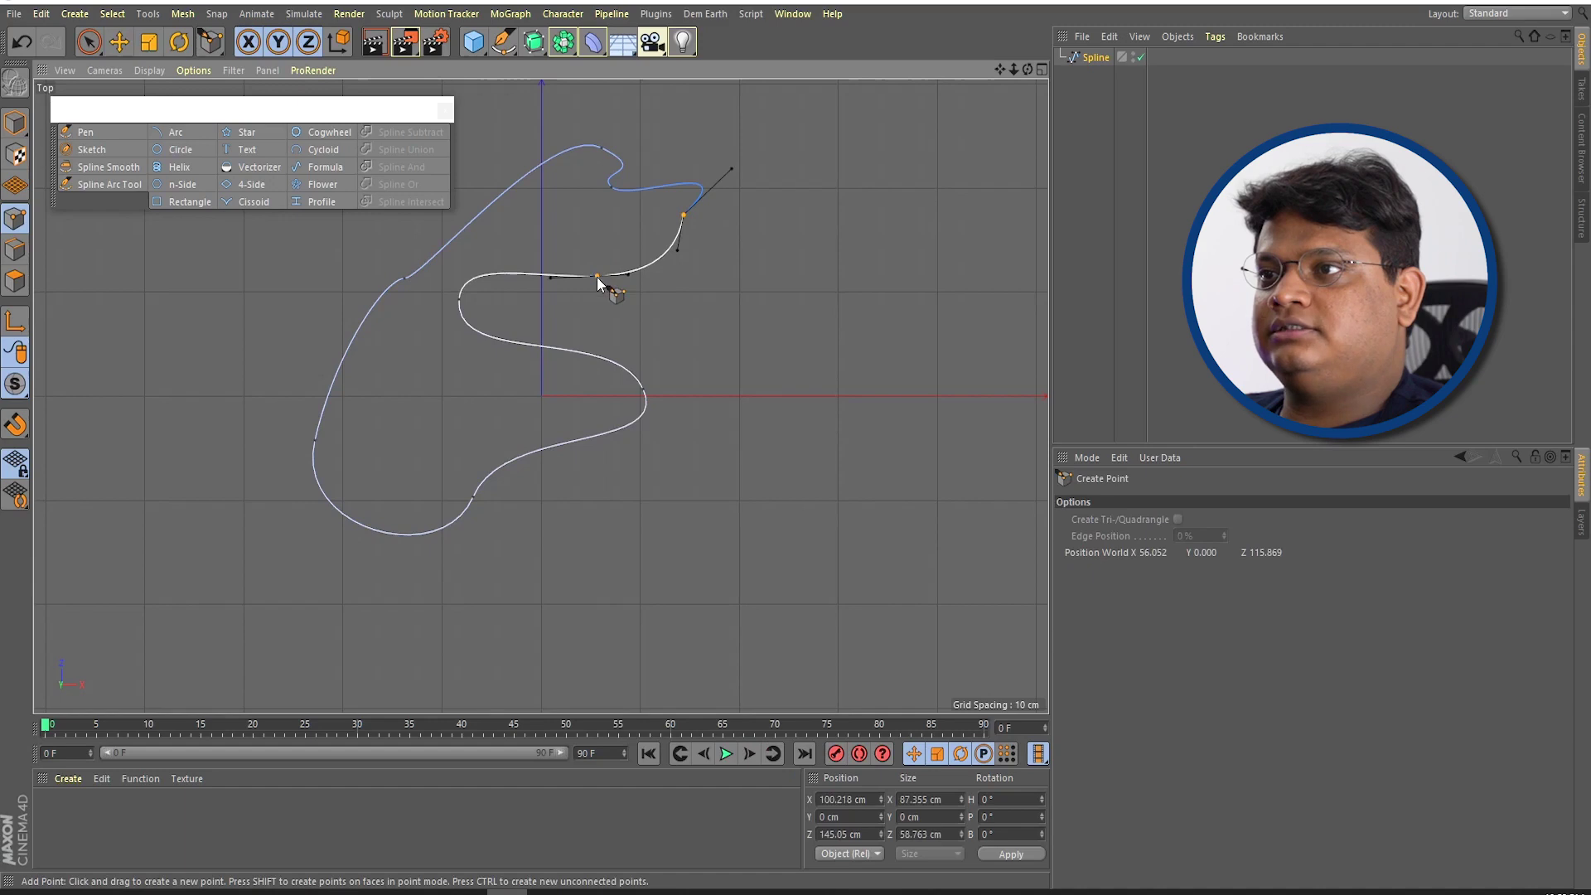
pyautogui.press('e')
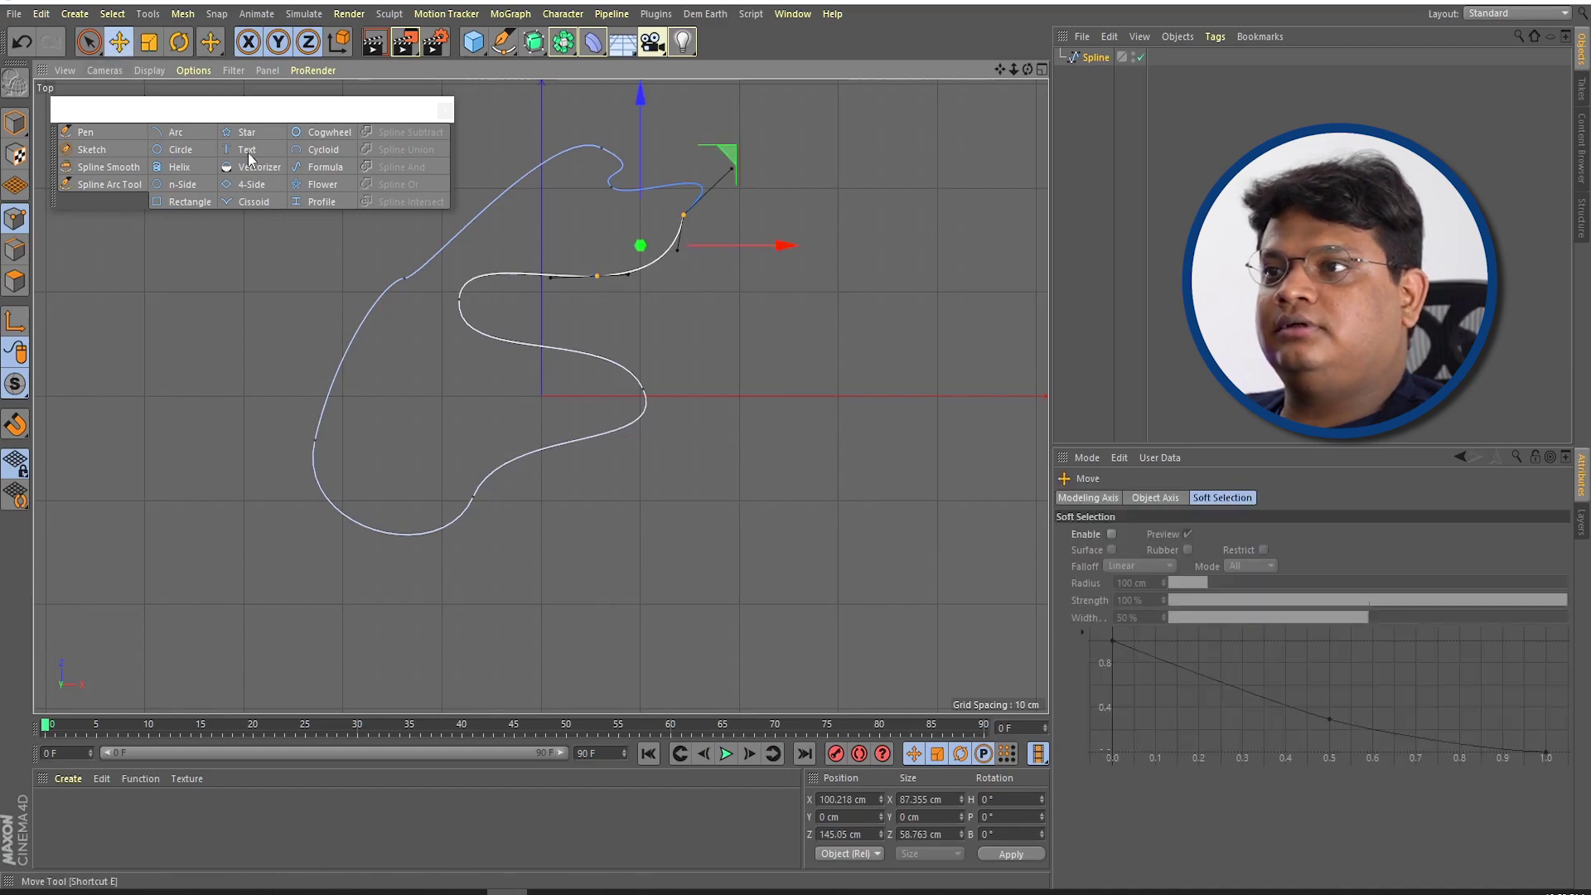
pyautogui.moveTo(597, 278)
pyautogui.mouseDown()
pyautogui.moveTo(599, 295)
pyautogui.moveTo(597, 257)
pyautogui.moveTo(552, 269)
pyautogui.moveTo(560, 316)
pyautogui.moveTo(527, 216)
pyautogui.moveTo(545, 304)
pyautogui.moveTo(540, 252)
pyautogui.mouseUp()
pyautogui.click(603, 331)
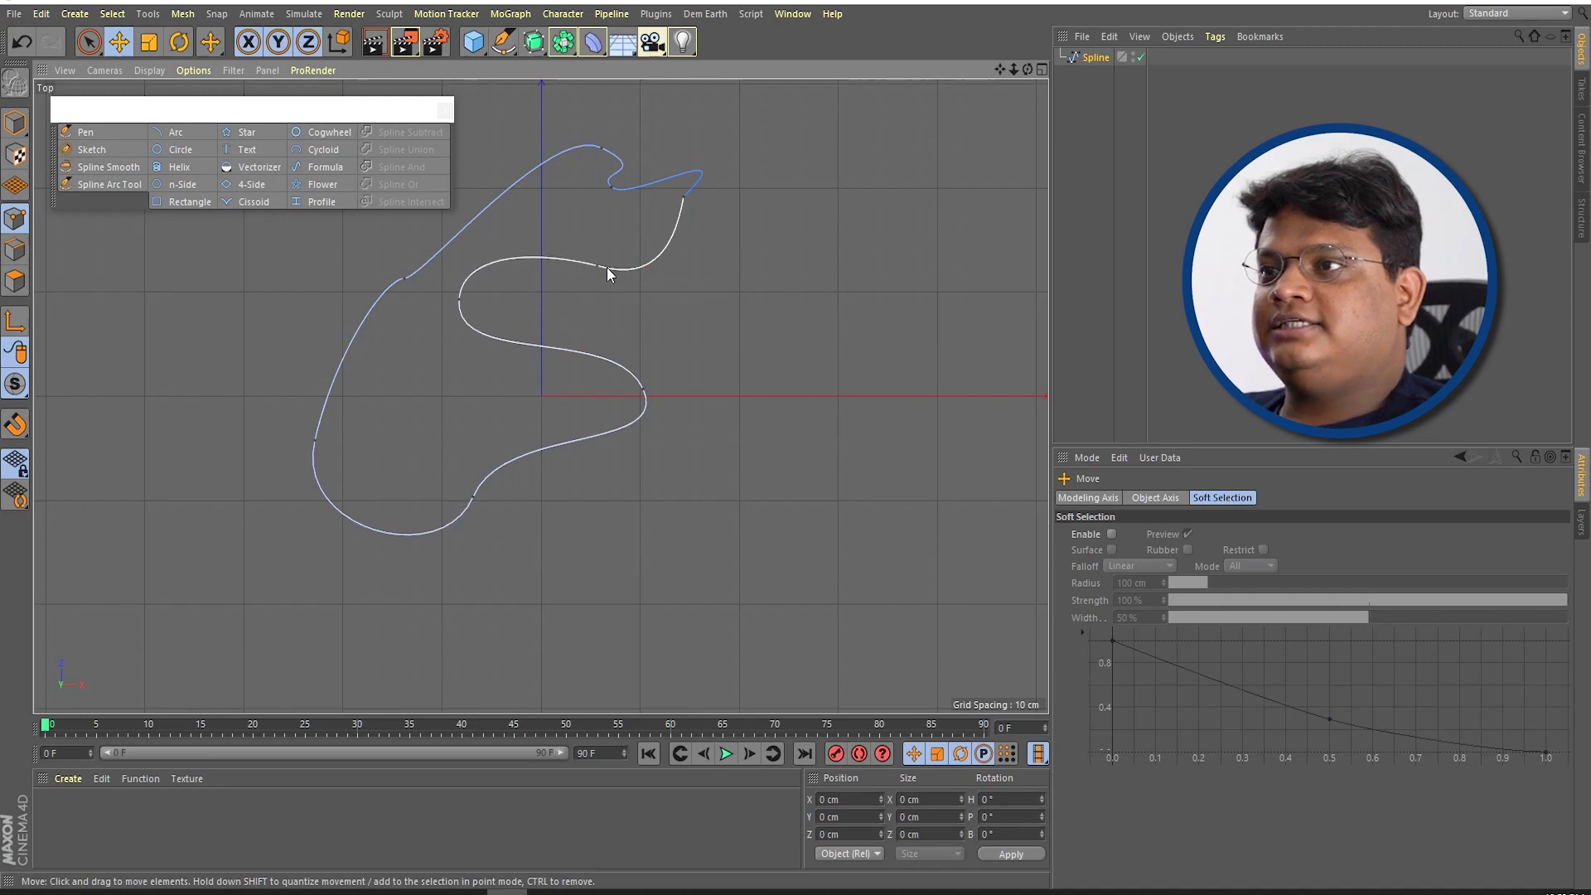
# Step: Give the spline a double-line outline about 5 cm wide
pyautogui.rightClick(607, 267)
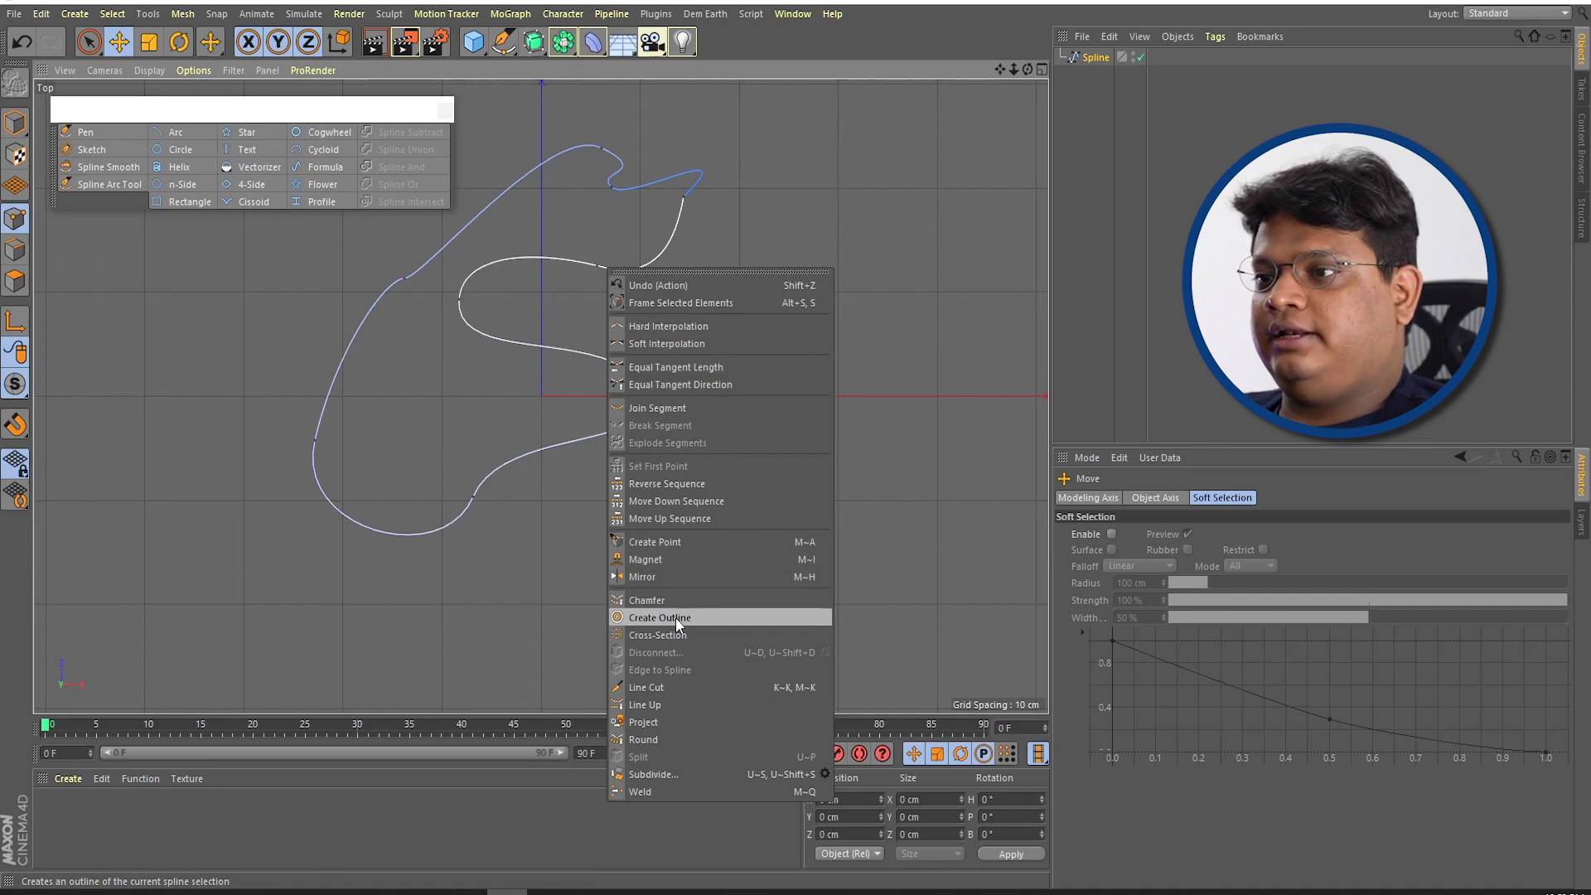
pyautogui.click(663, 620)
pyautogui.moveTo(552, 449); pyautogui.dragTo(580, 449)
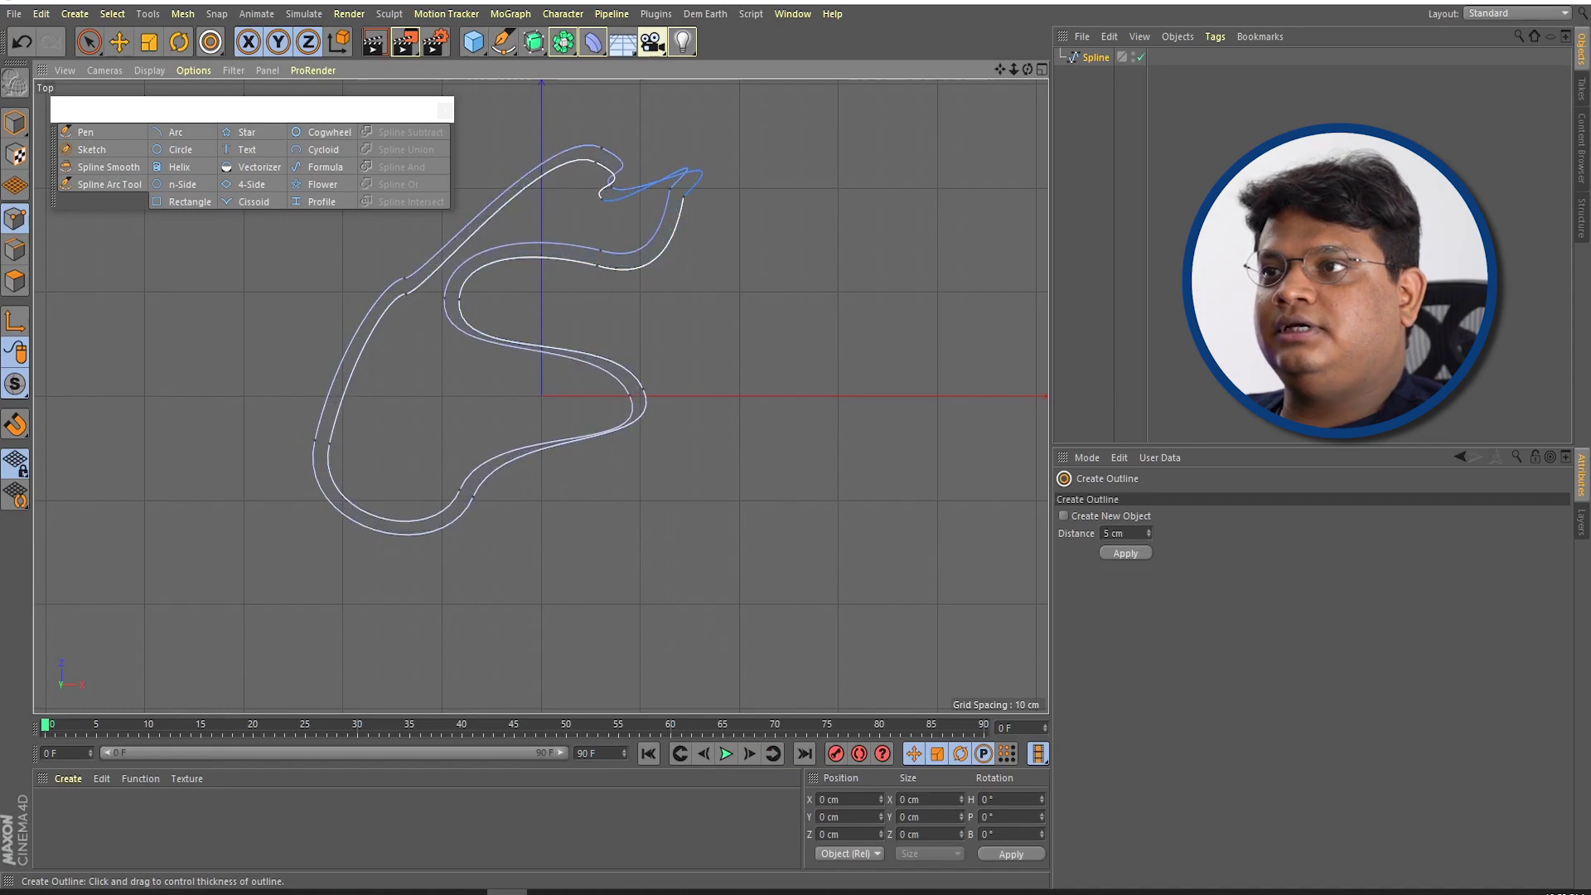
pyautogui.moveTo(580, 449); pyautogui.dragTo(585, 449)
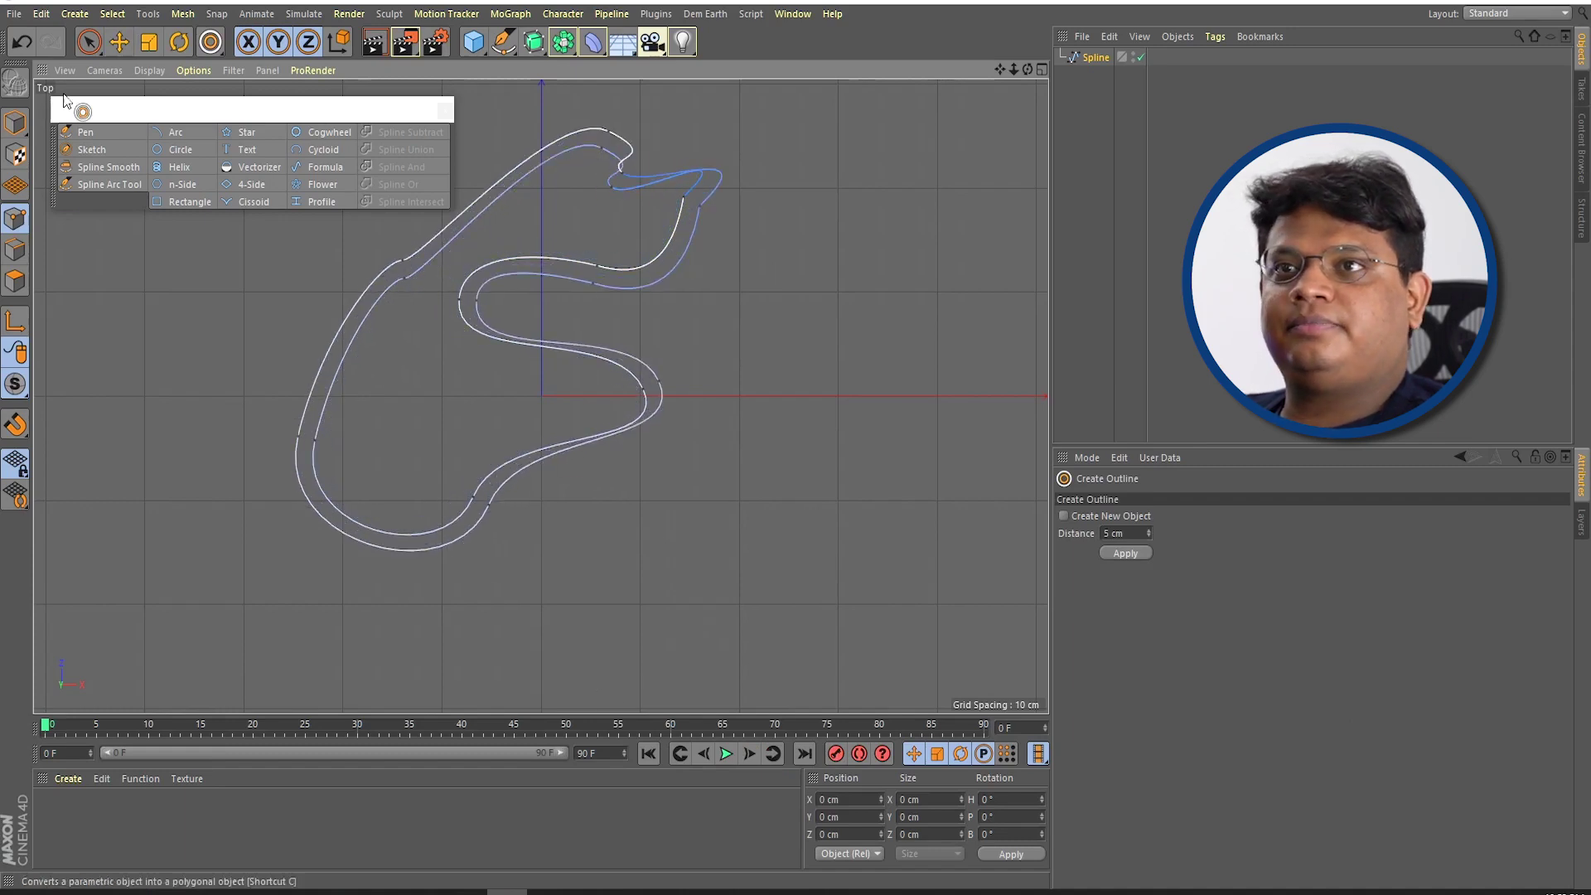
# Step: In Model mode, move the outlined spline down and delete it
pyautogui.click(118, 42)
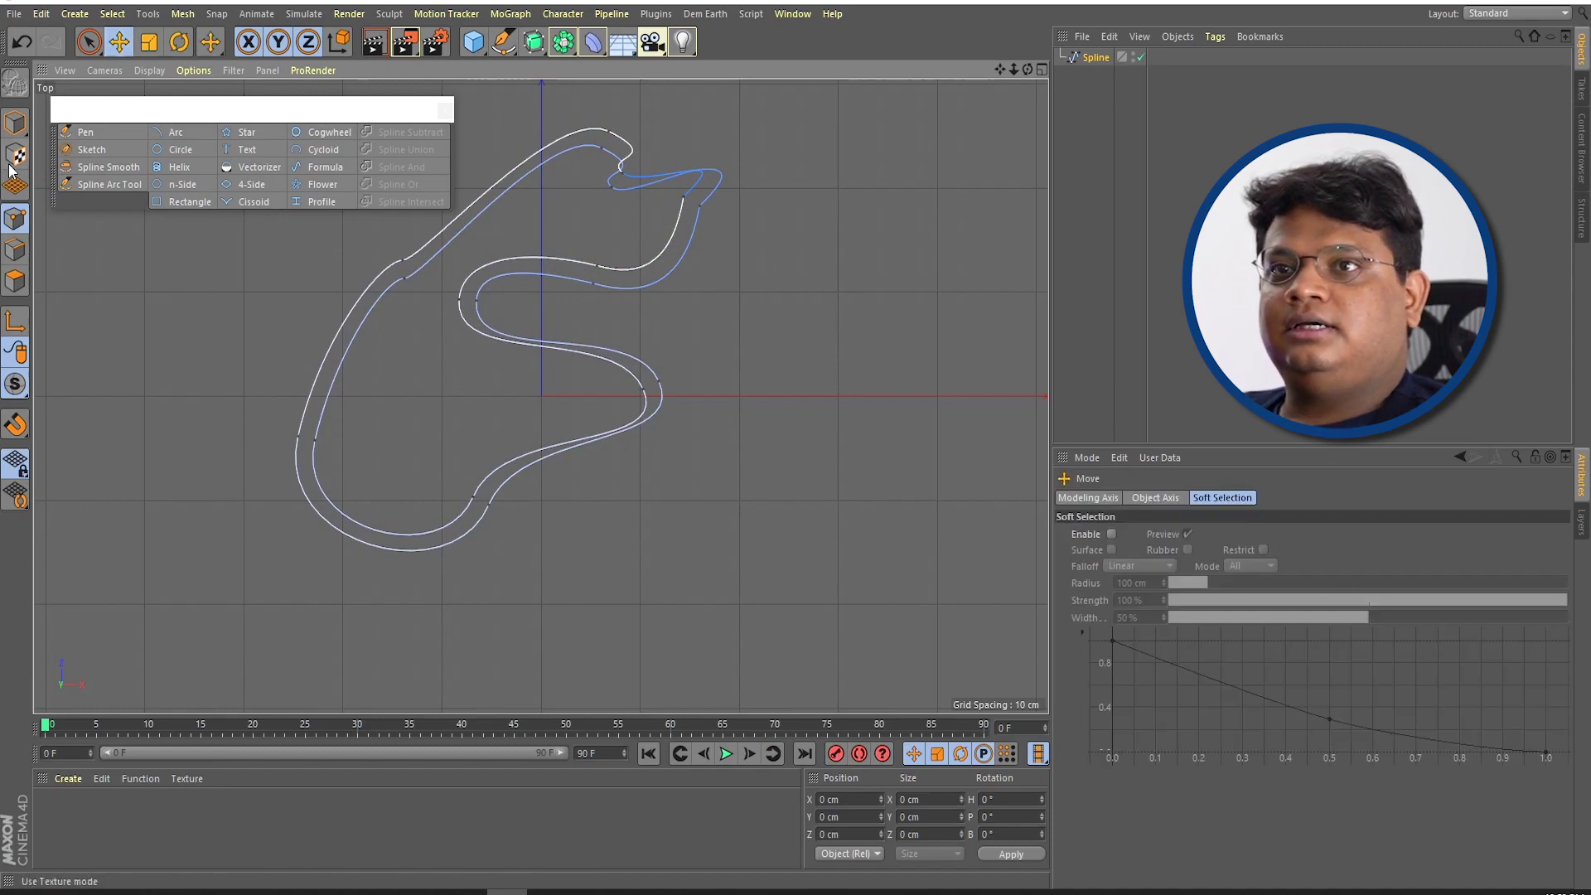
pyautogui.click(17, 125)
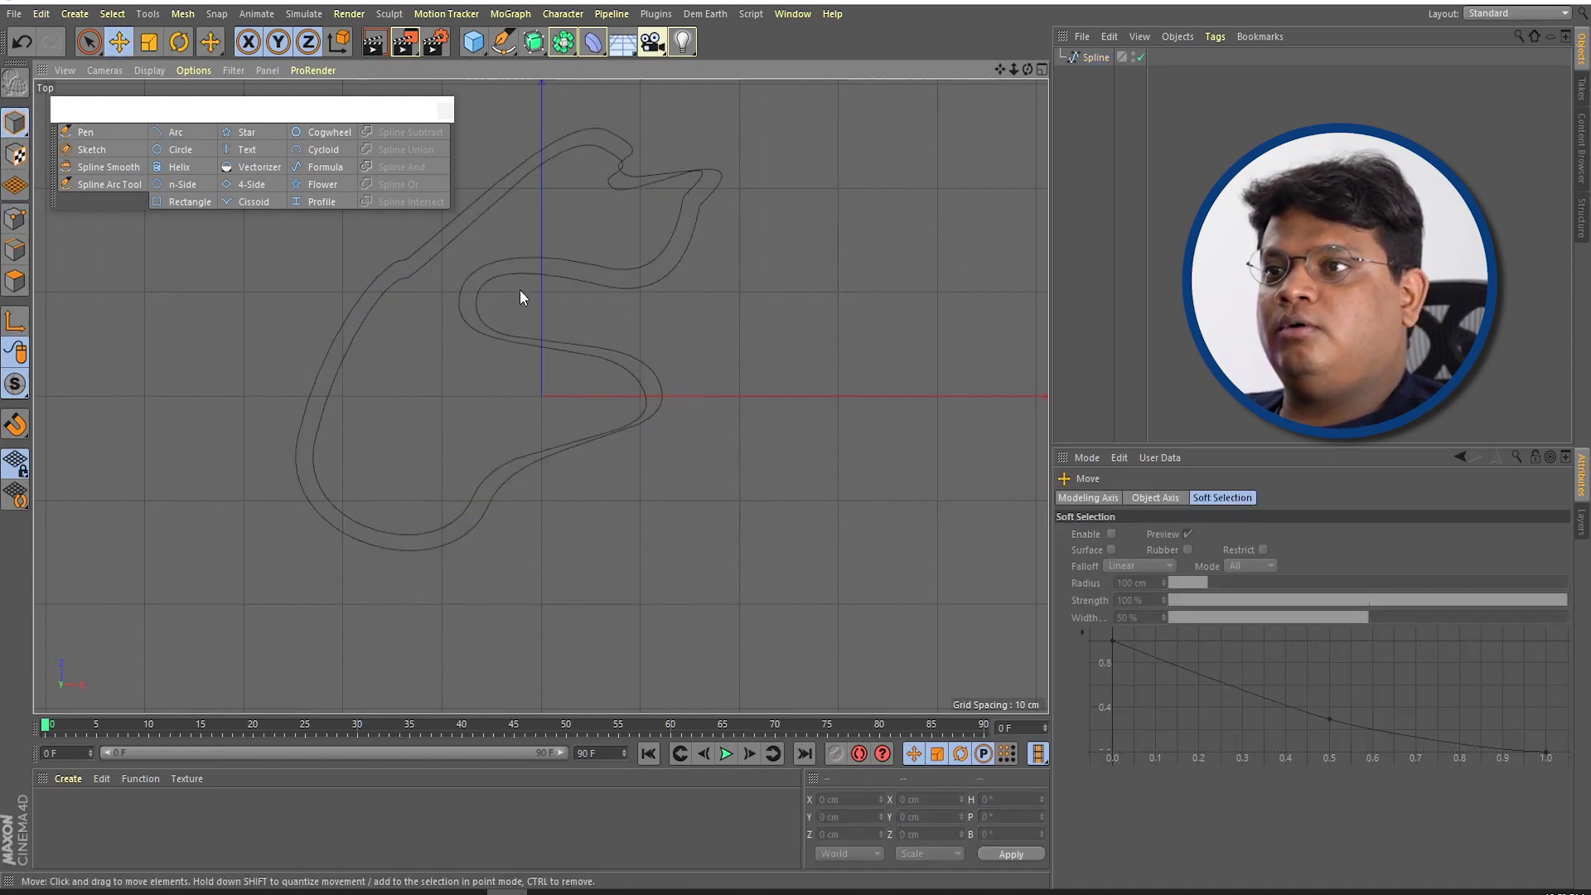
pyautogui.moveTo(520, 271); pyautogui.dragTo(620, 308)
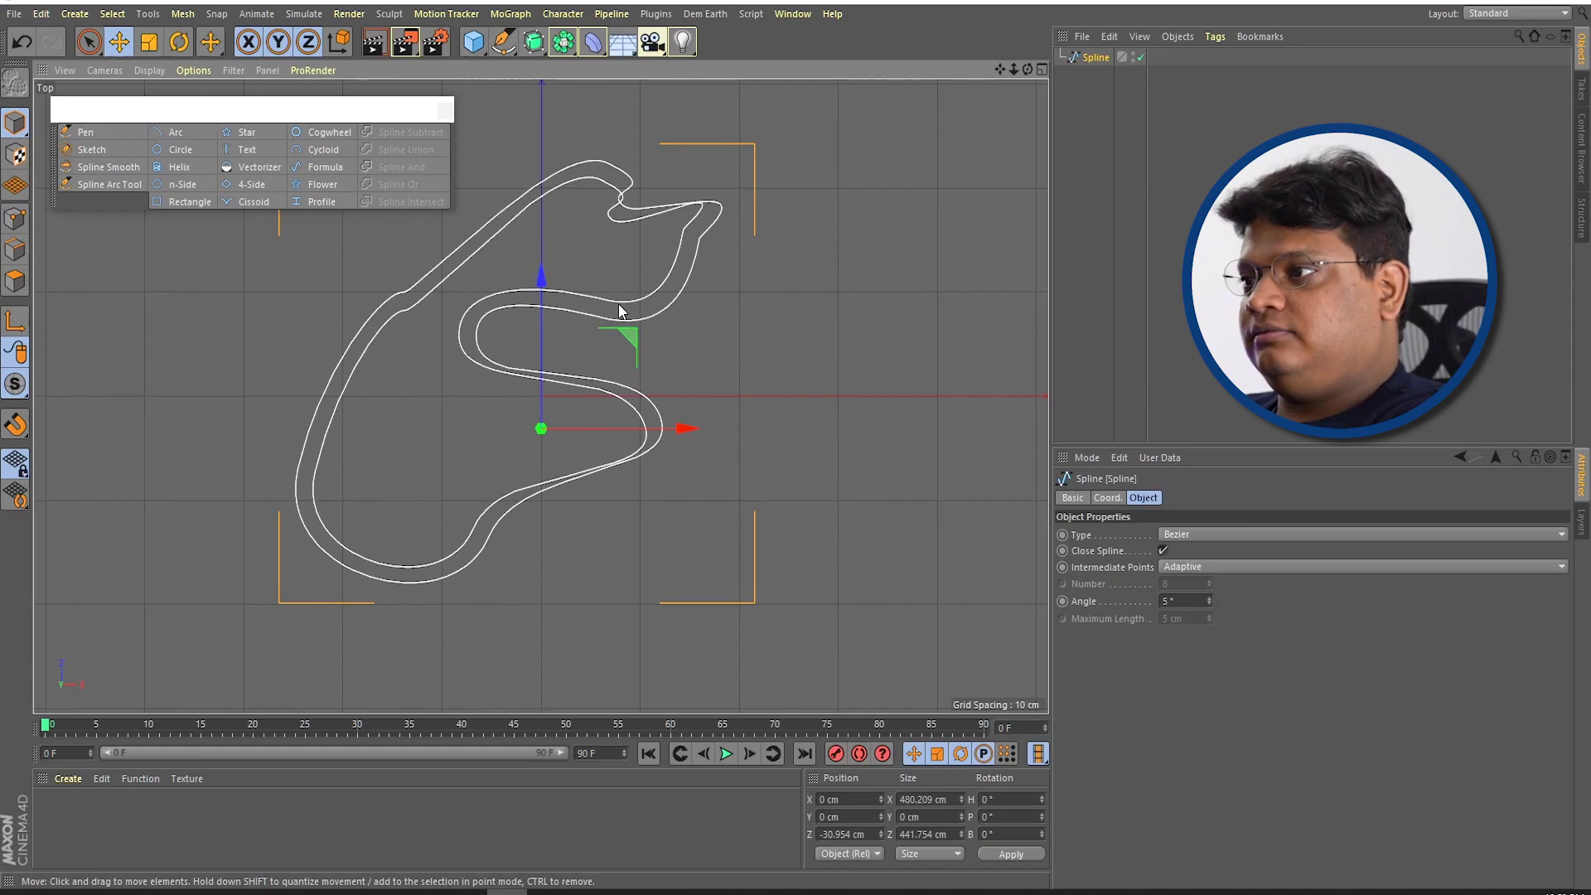
pyautogui.press('Delete')
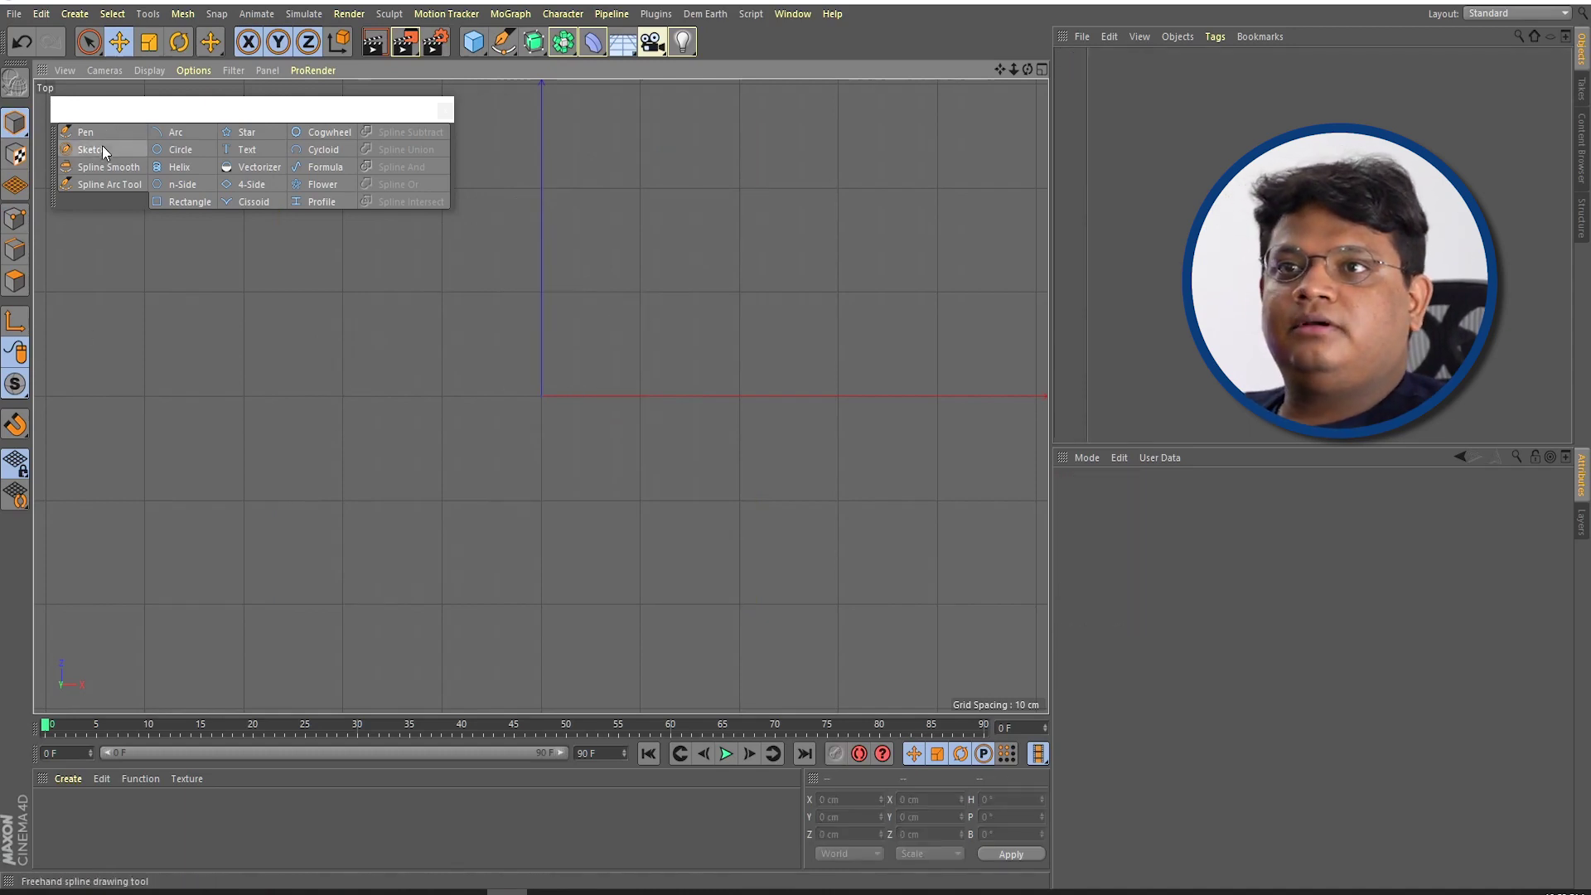
pyautogui.click(69, 150)
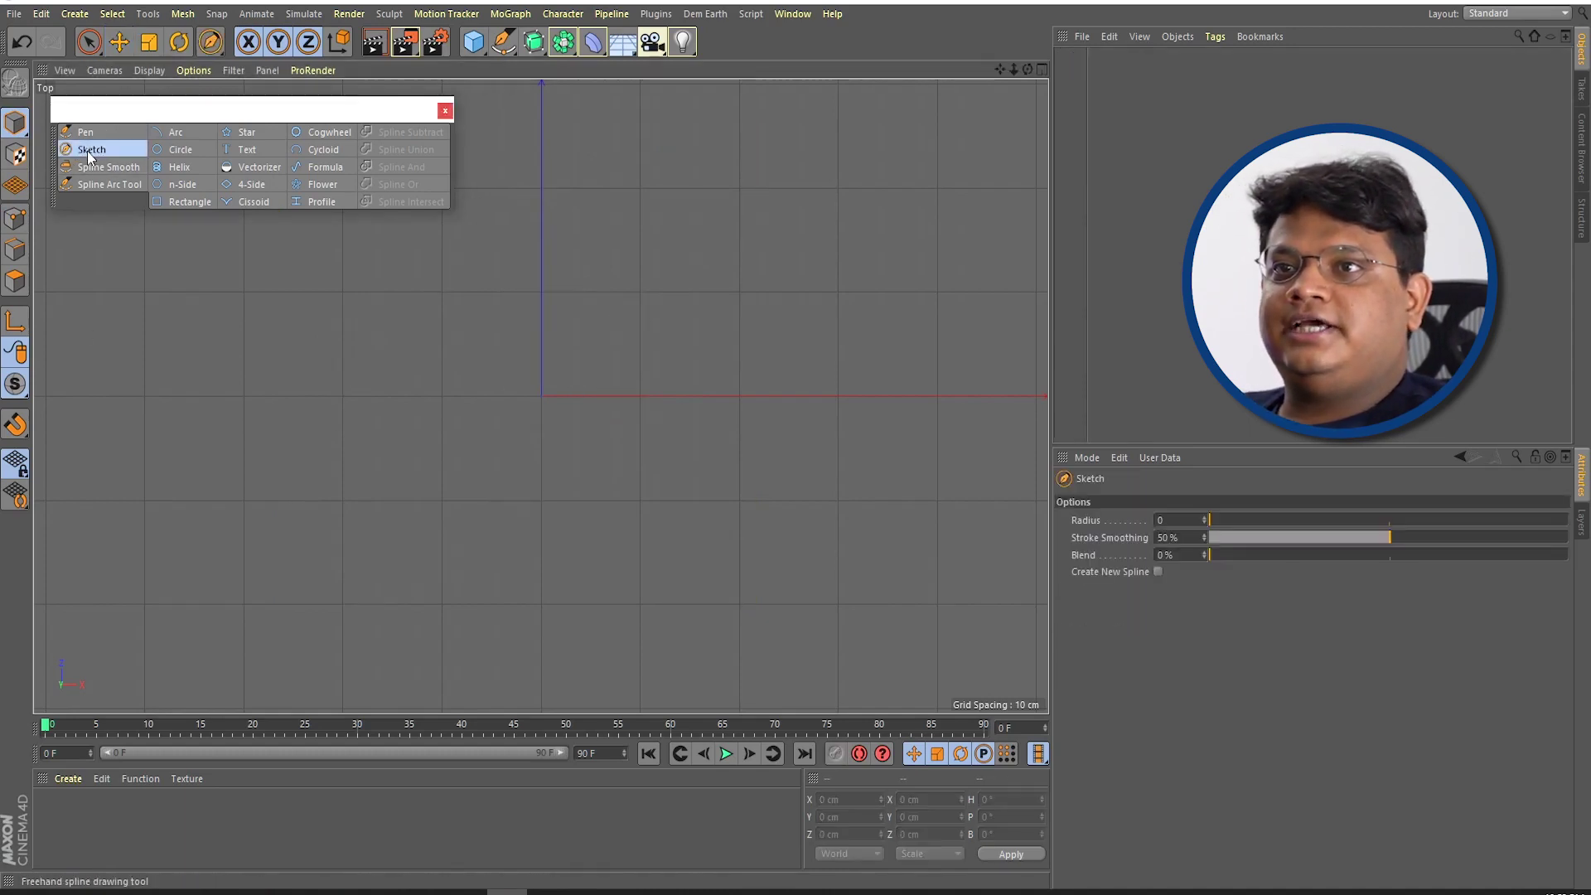
pyautogui.moveTo(487, 389)
pyautogui.mouseDown()
pyautogui.moveTo(584, 504)
pyautogui.moveTo(336, 356)
pyautogui.moveTo(340, 310)
pyautogui.mouseUp()
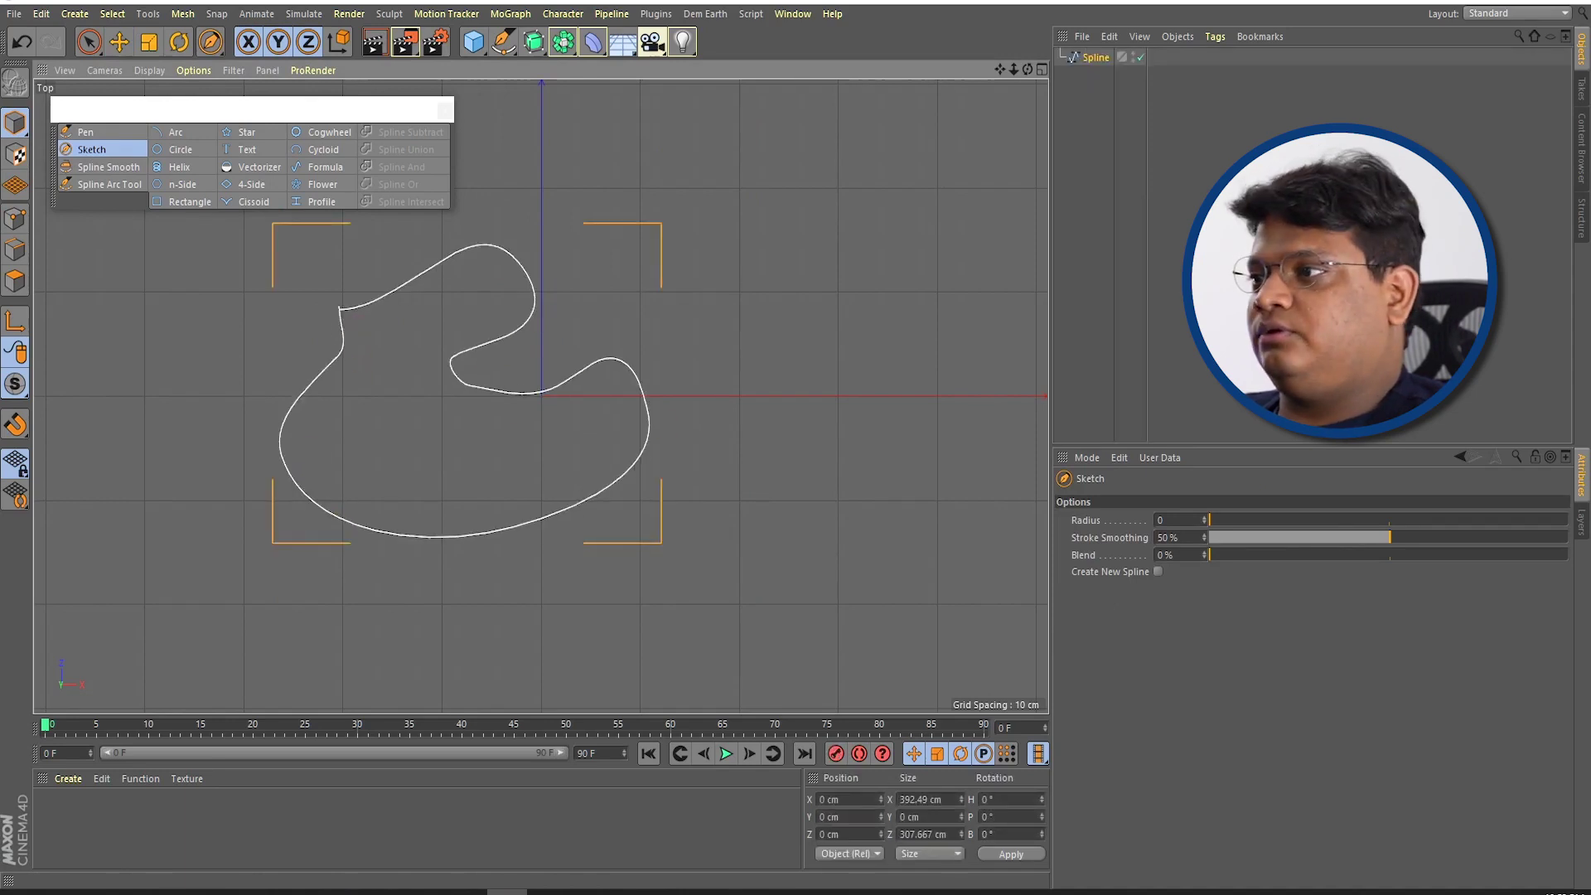
pyautogui.moveTo(1213, 520); pyautogui.dragTo(1225, 519)
pyautogui.moveTo(1378, 545); pyautogui.dragTo(1273, 538)
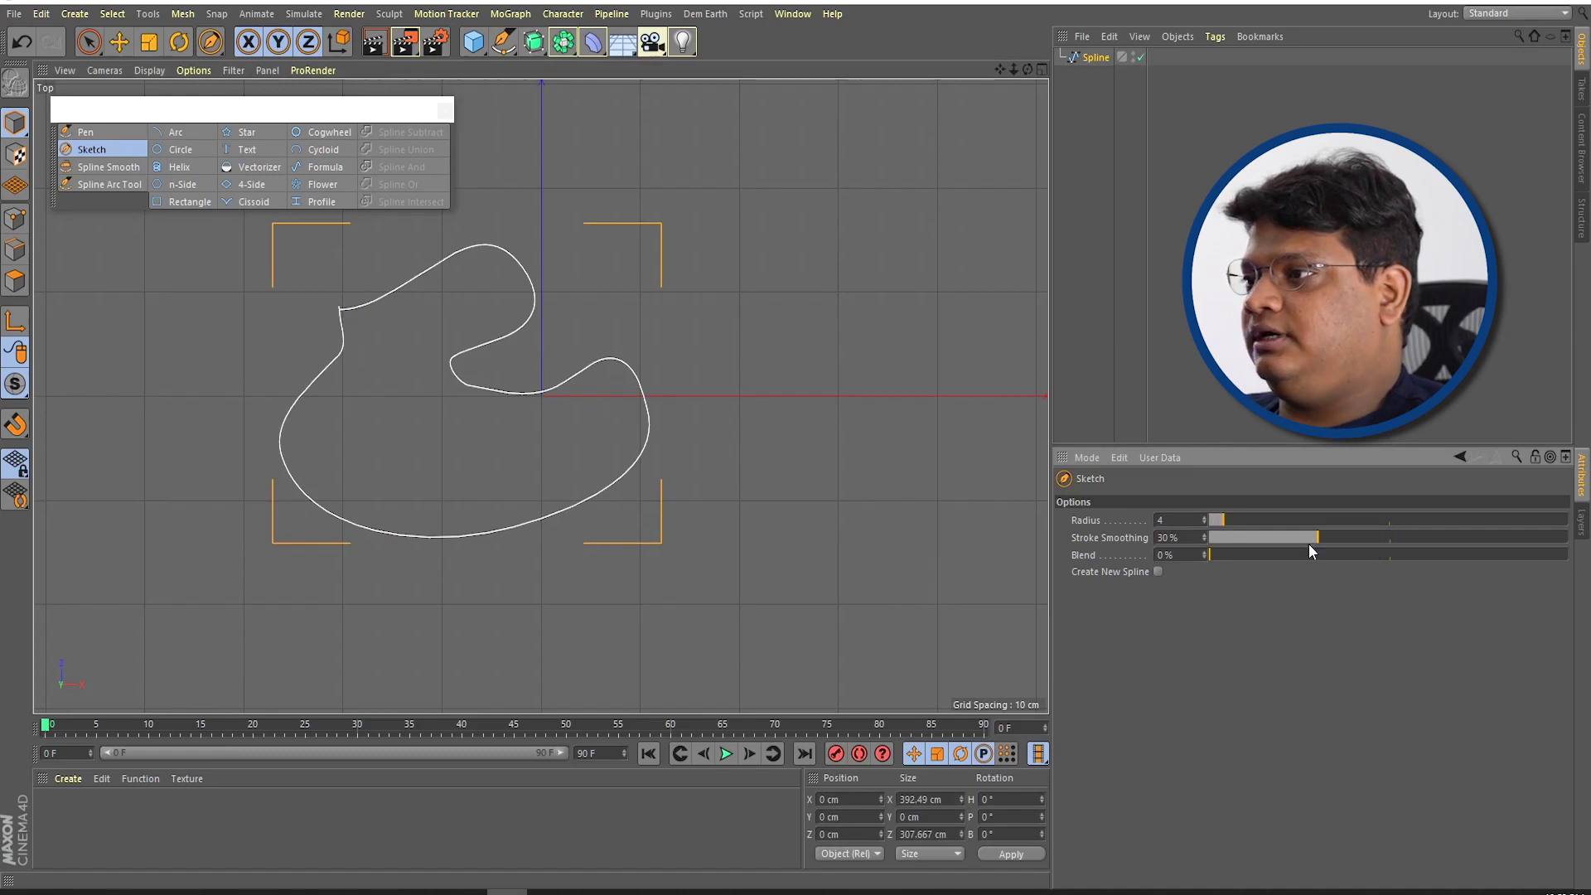
pyautogui.moveTo(785, 294)
pyautogui.mouseDown()
pyautogui.moveTo(851, 321)
pyautogui.moveTo(754, 549)
pyautogui.moveTo(804, 352)
pyautogui.moveTo(784, 297)
pyautogui.mouseUp()
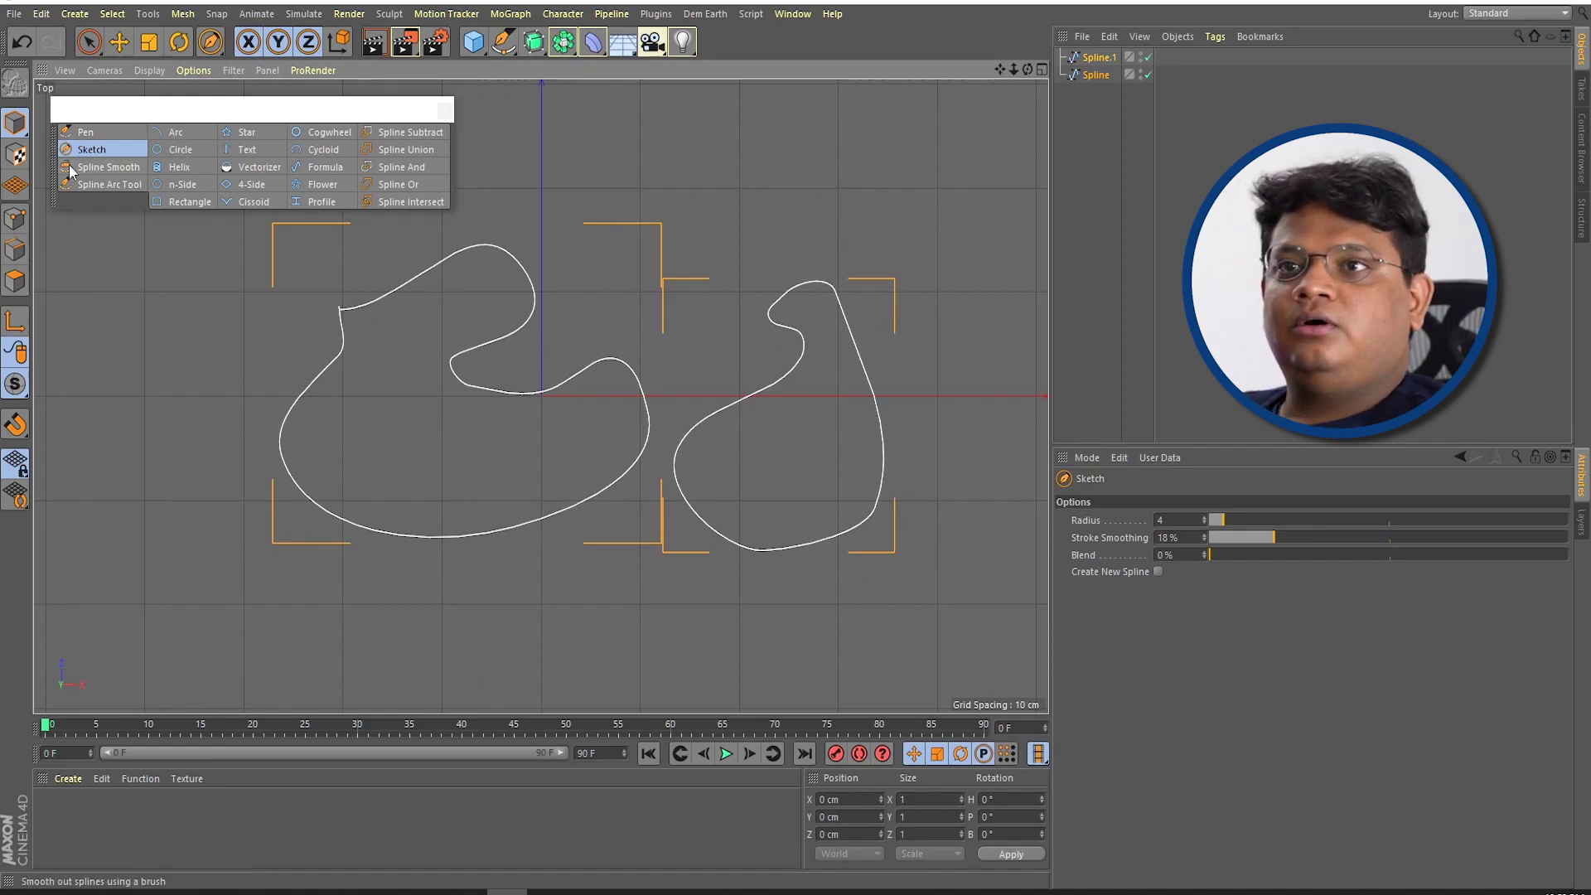
pyautogui.click(97, 169)
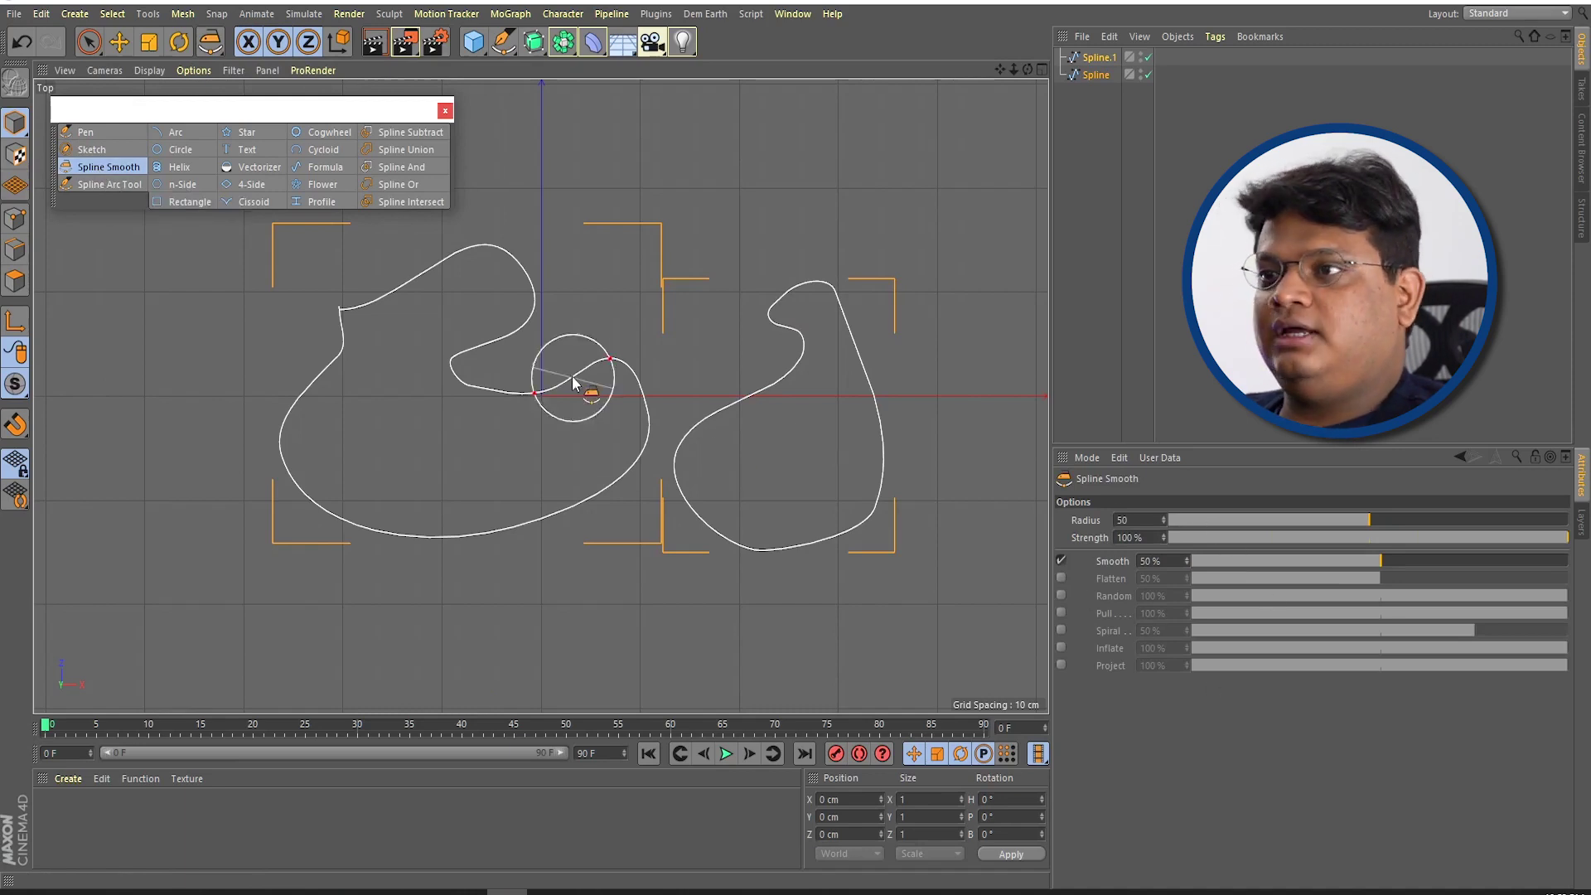
# Step: Brush the splines with Smooth, Flatten and Random modes, with Random at 57% strength
pyautogui.moveTo(638, 369)
pyautogui.mouseDown()
pyautogui.moveTo(586, 522)
pyautogui.moveTo(312, 490)
pyautogui.moveTo(347, 304)
pyautogui.mouseUp()
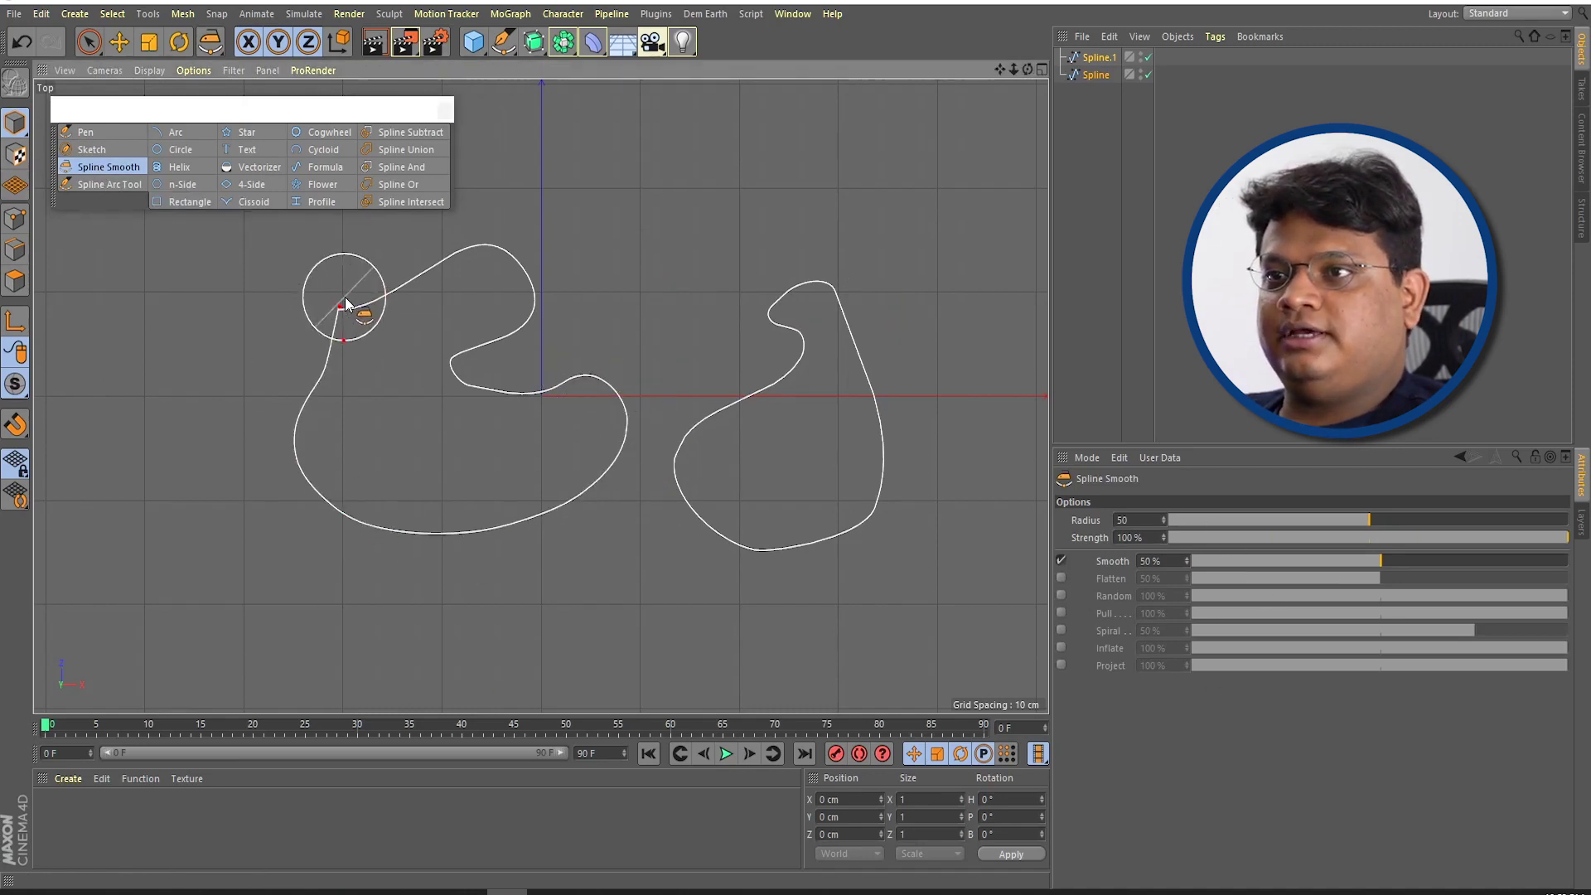
pyautogui.click(1061, 560)
pyautogui.moveTo(747, 284)
pyautogui.mouseDown()
pyautogui.moveTo(796, 285)
pyautogui.moveTo(861, 330)
pyautogui.moveTo(870, 497)
pyautogui.moveTo(657, 514)
pyautogui.moveTo(672, 464)
pyautogui.mouseUp()
pyautogui.click(1061, 578)
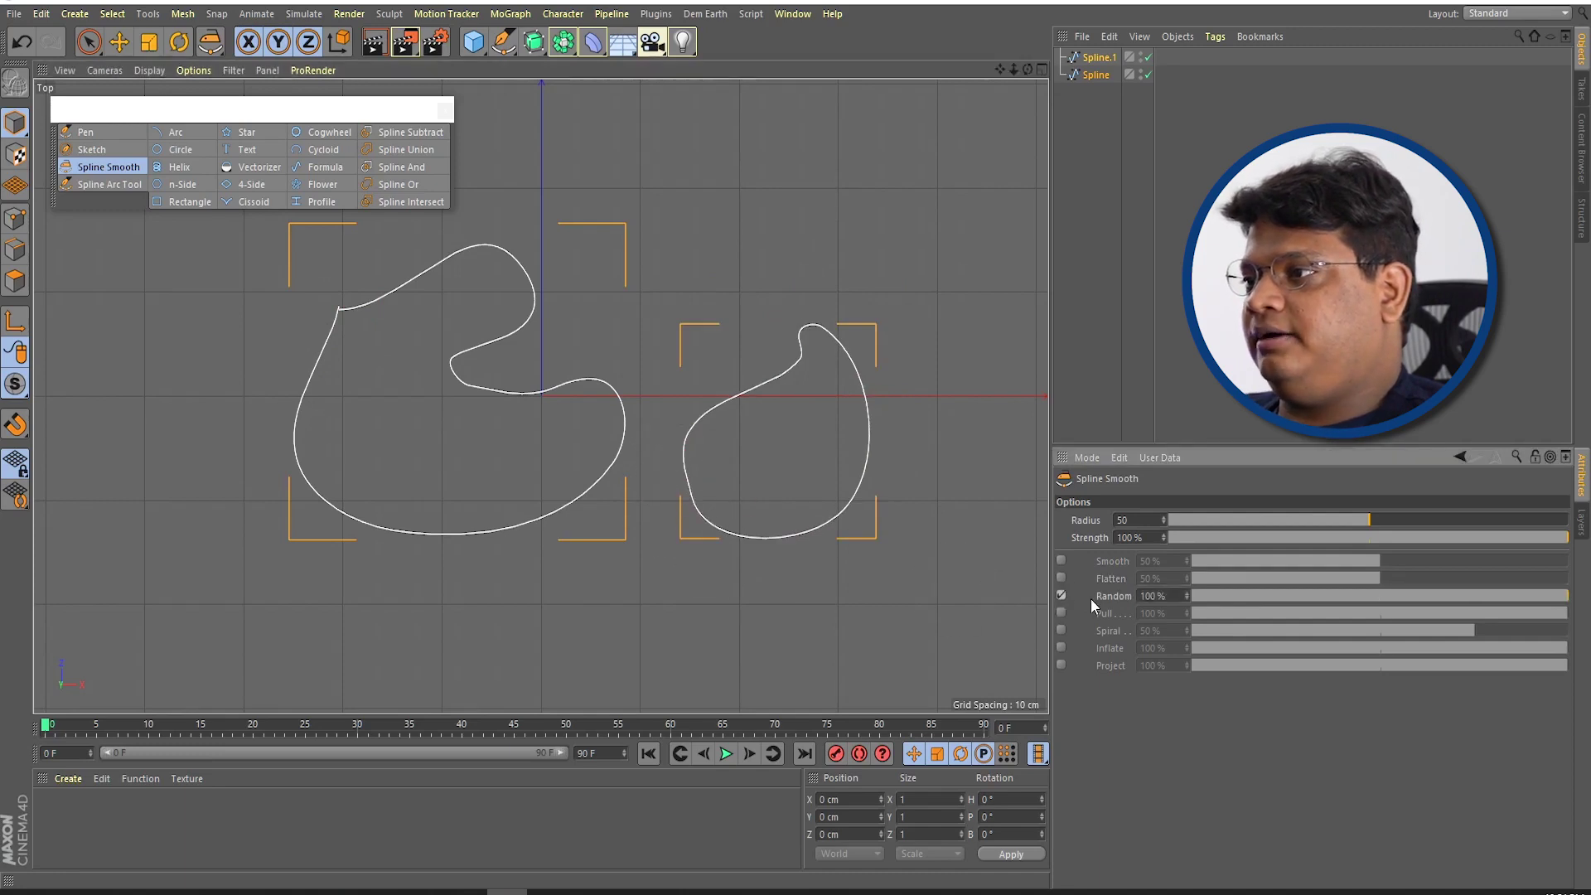
pyautogui.moveTo(810, 373)
pyautogui.mouseDown()
pyautogui.moveTo(817, 355)
pyautogui.moveTo(863, 451)
pyautogui.moveTo(867, 526)
pyautogui.mouseUp()
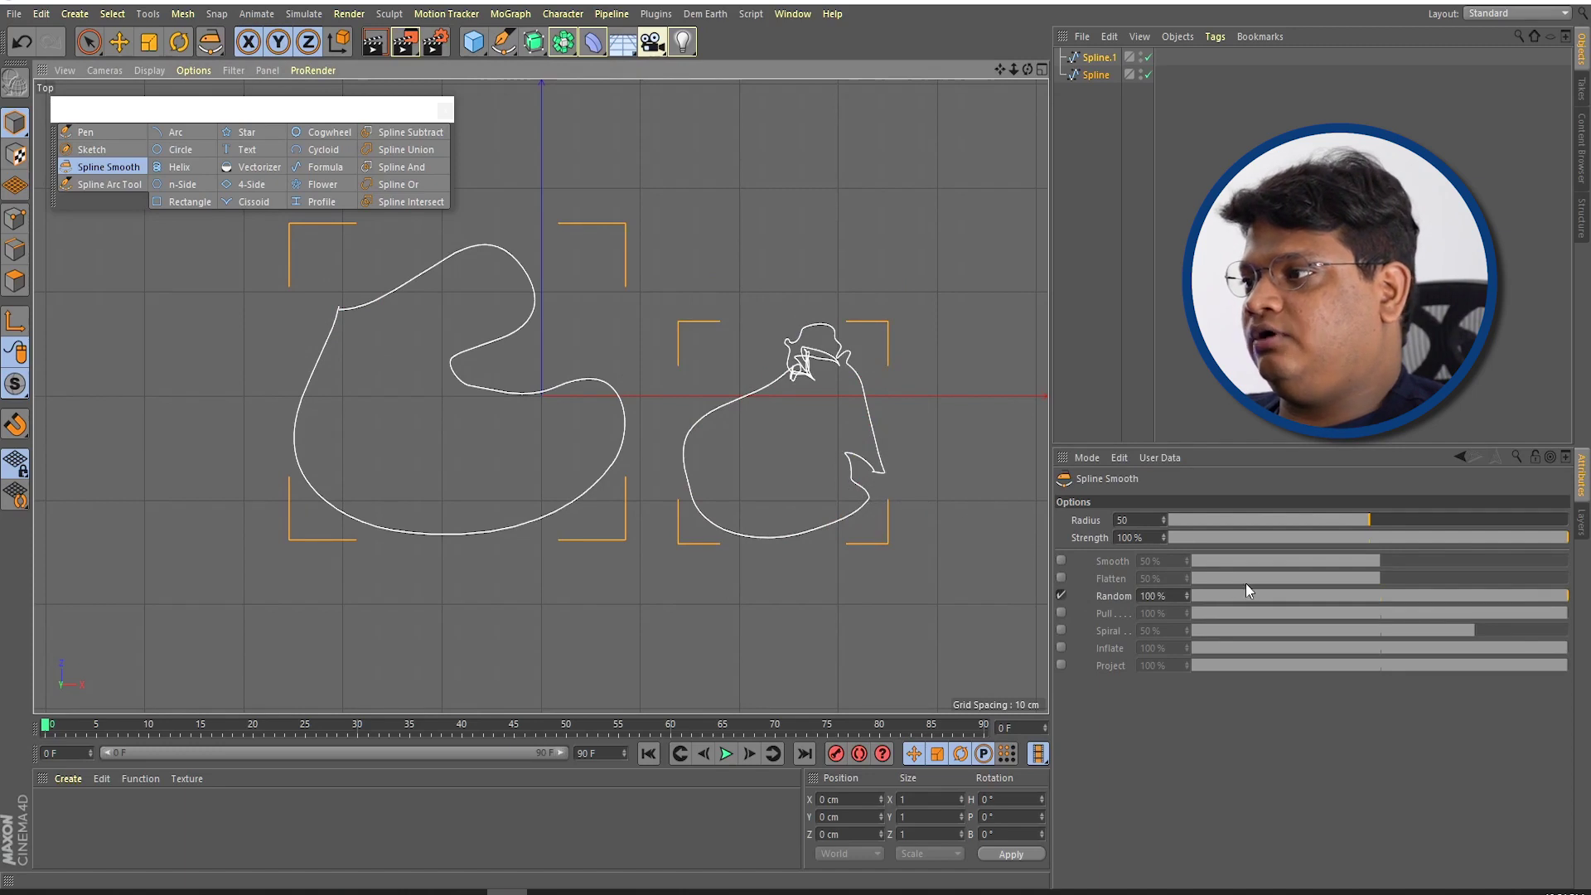
pyautogui.moveTo(1546, 594); pyautogui.dragTo(1406, 595)
pyautogui.moveTo(856, 557)
pyautogui.mouseDown()
pyautogui.moveTo(710, 514)
pyautogui.moveTo(696, 462)
pyautogui.moveTo(499, 528)
pyautogui.moveTo(375, 537)
pyautogui.mouseUp()
# Step: Pull, spiral and inflate the left spline's edges, then clear the sketches
pyautogui.click(1060, 612)
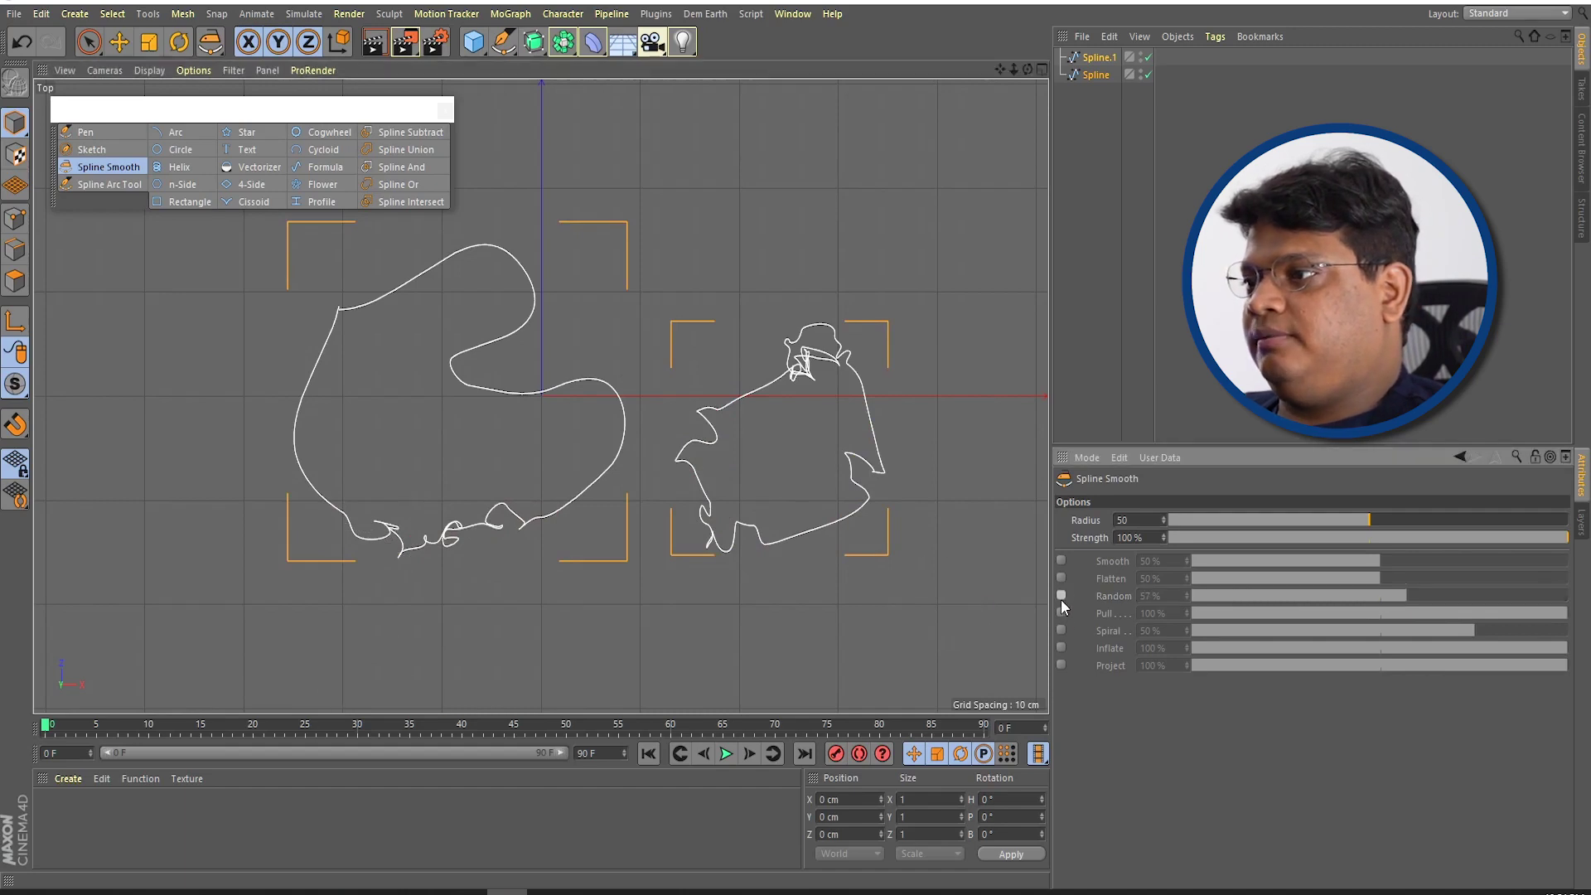
pyautogui.moveTo(320, 408)
pyautogui.mouseDown()
pyautogui.moveTo(320, 369)
pyautogui.moveTo(287, 338)
pyautogui.moveTo(341, 306)
pyautogui.moveTo(394, 308)
pyautogui.moveTo(415, 266)
pyautogui.moveTo(491, 340)
pyautogui.mouseUp()
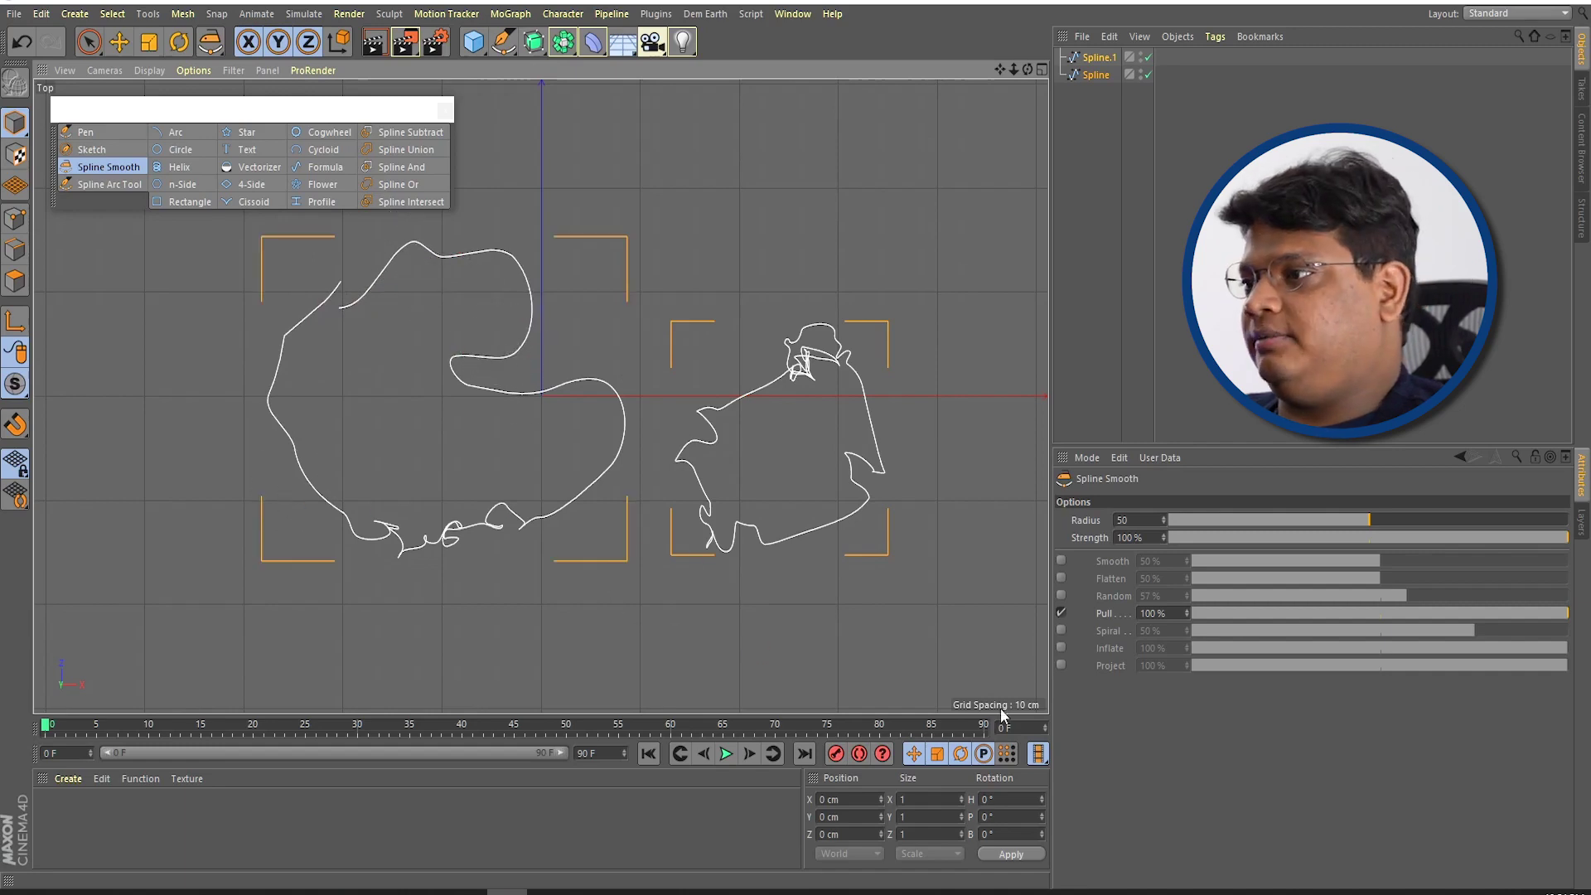
pyautogui.click(1060, 630)
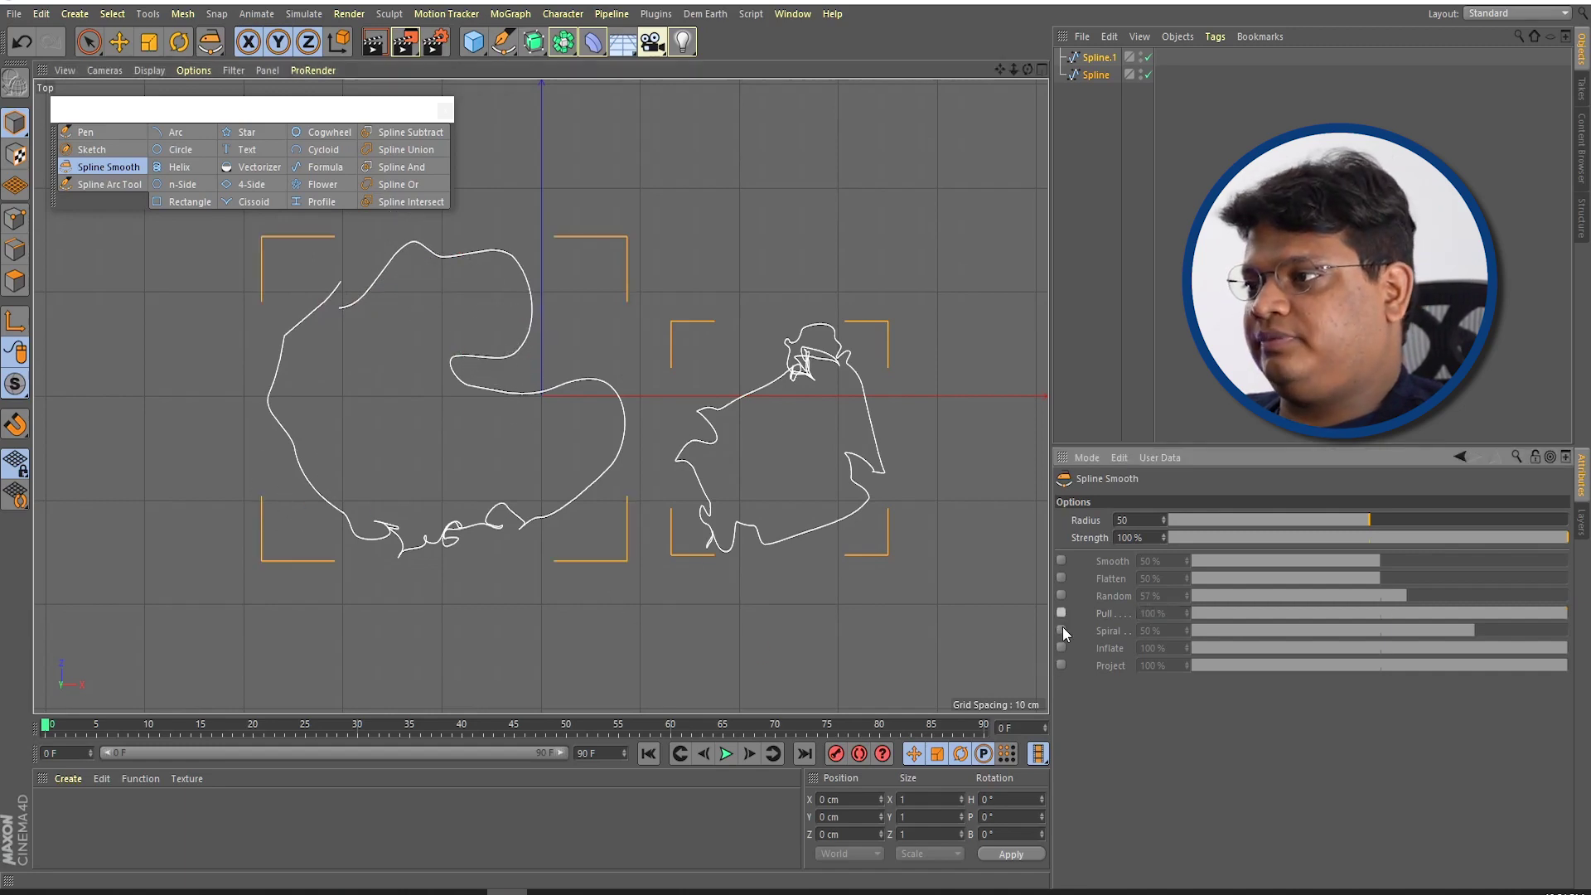
pyautogui.click(292, 479)
pyautogui.moveTo(291, 478); pyautogui.dragTo(288, 471)
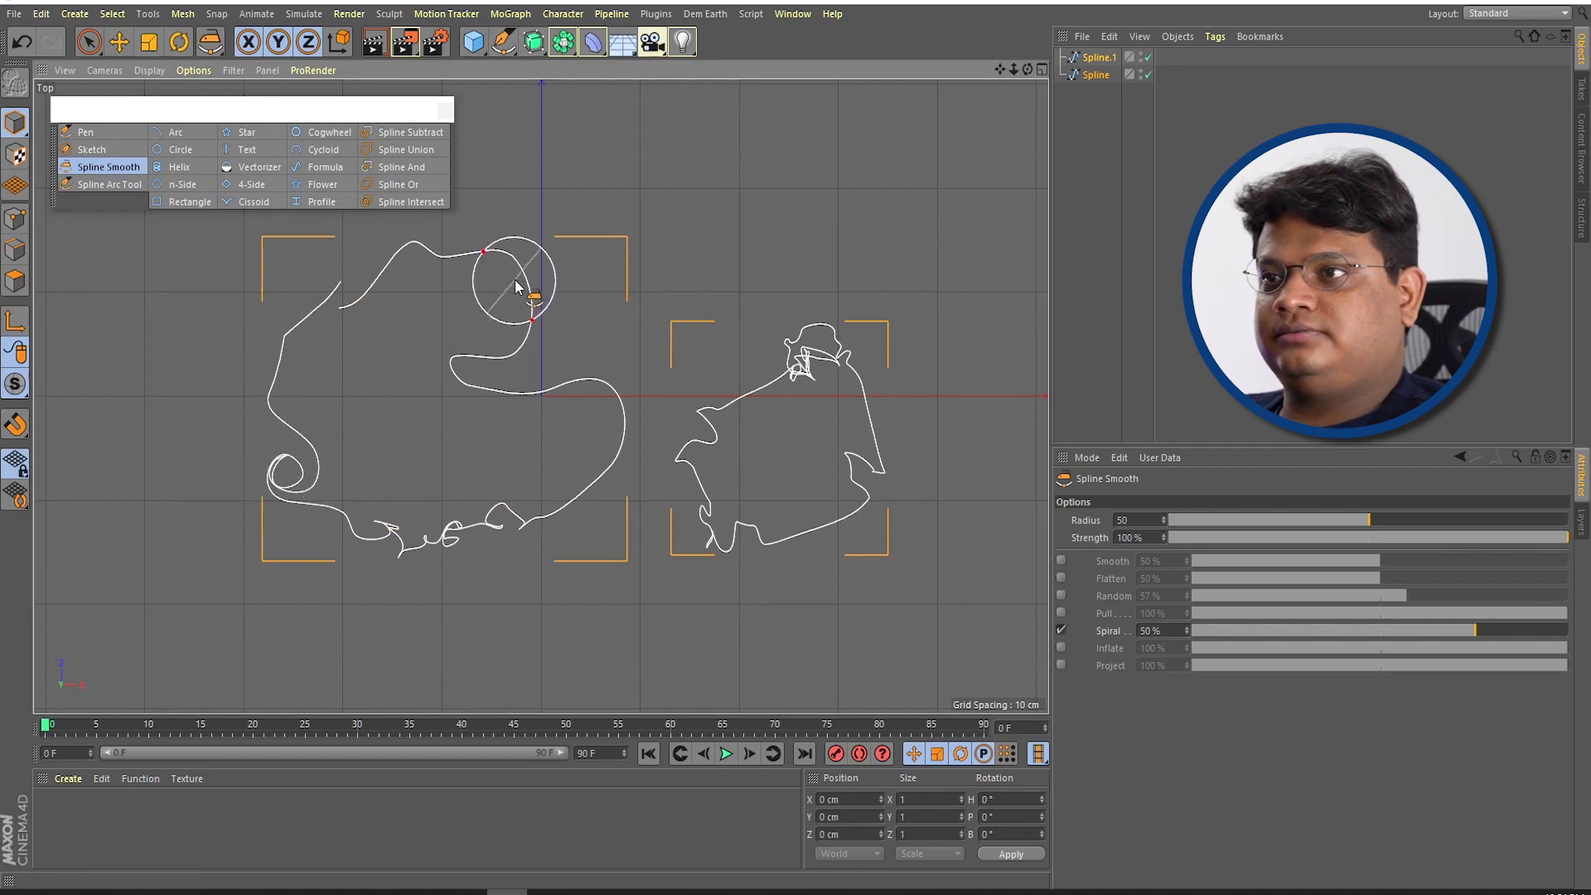
pyautogui.moveTo(524, 294); pyautogui.dragTo(534, 286)
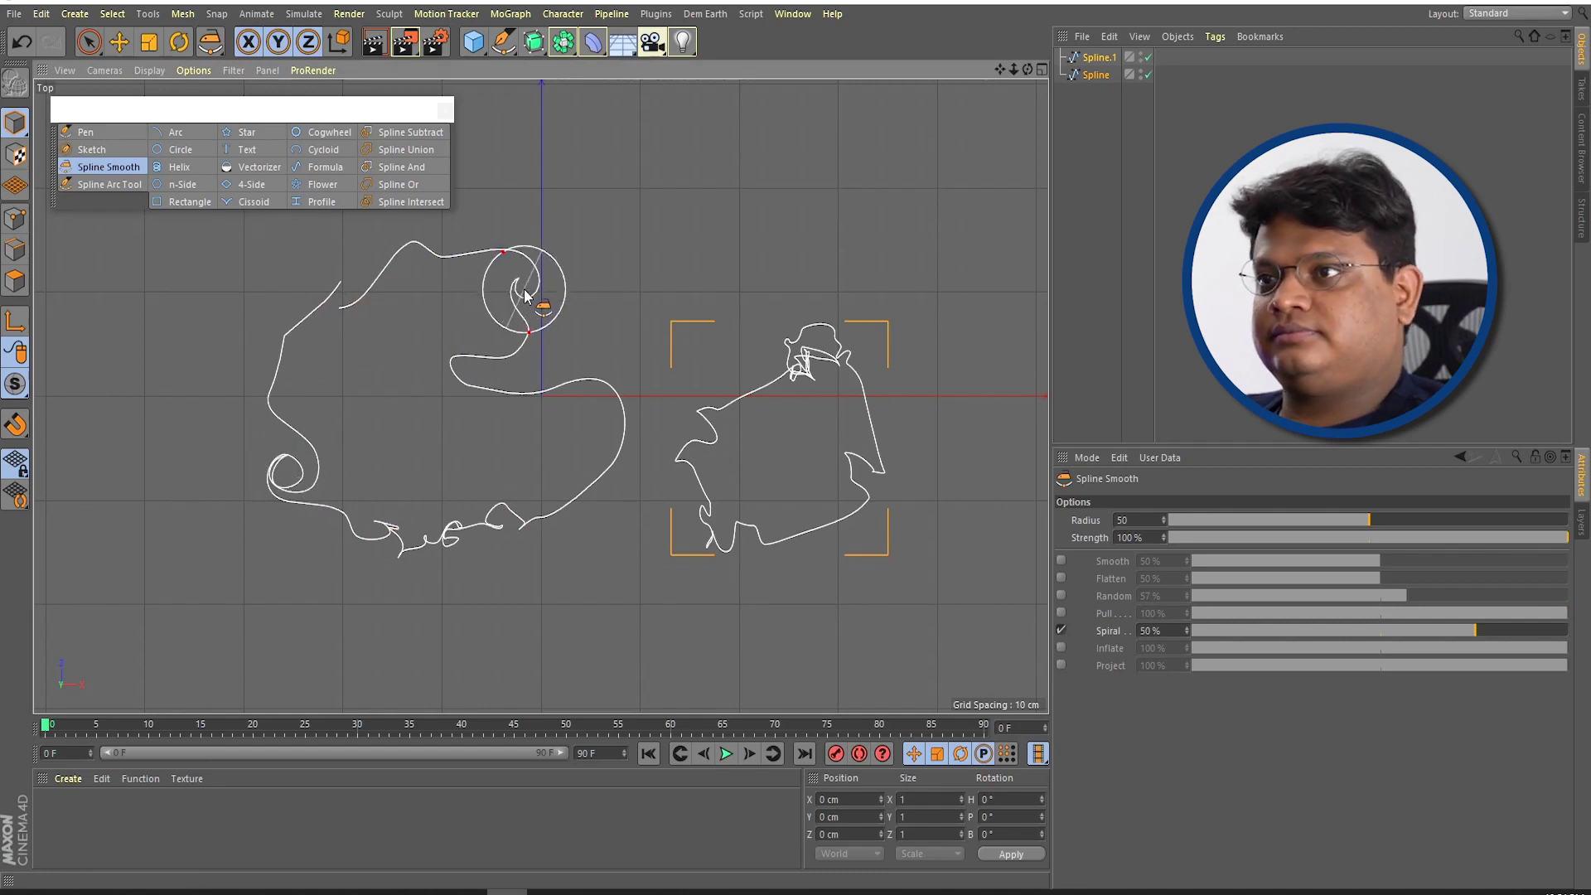
pyautogui.click(1060, 630)
pyautogui.moveTo(285, 471)
pyautogui.mouseDown()
pyautogui.moveTo(335, 432)
pyautogui.moveTo(454, 390)
pyautogui.moveTo(525, 301)
pyautogui.moveTo(444, 277)
pyautogui.moveTo(561, 434)
pyautogui.moveTo(462, 533)
pyautogui.moveTo(409, 497)
pyautogui.moveTo(474, 476)
pyautogui.moveTo(541, 590)
pyautogui.mouseUp()
pyautogui.click(107, 184)
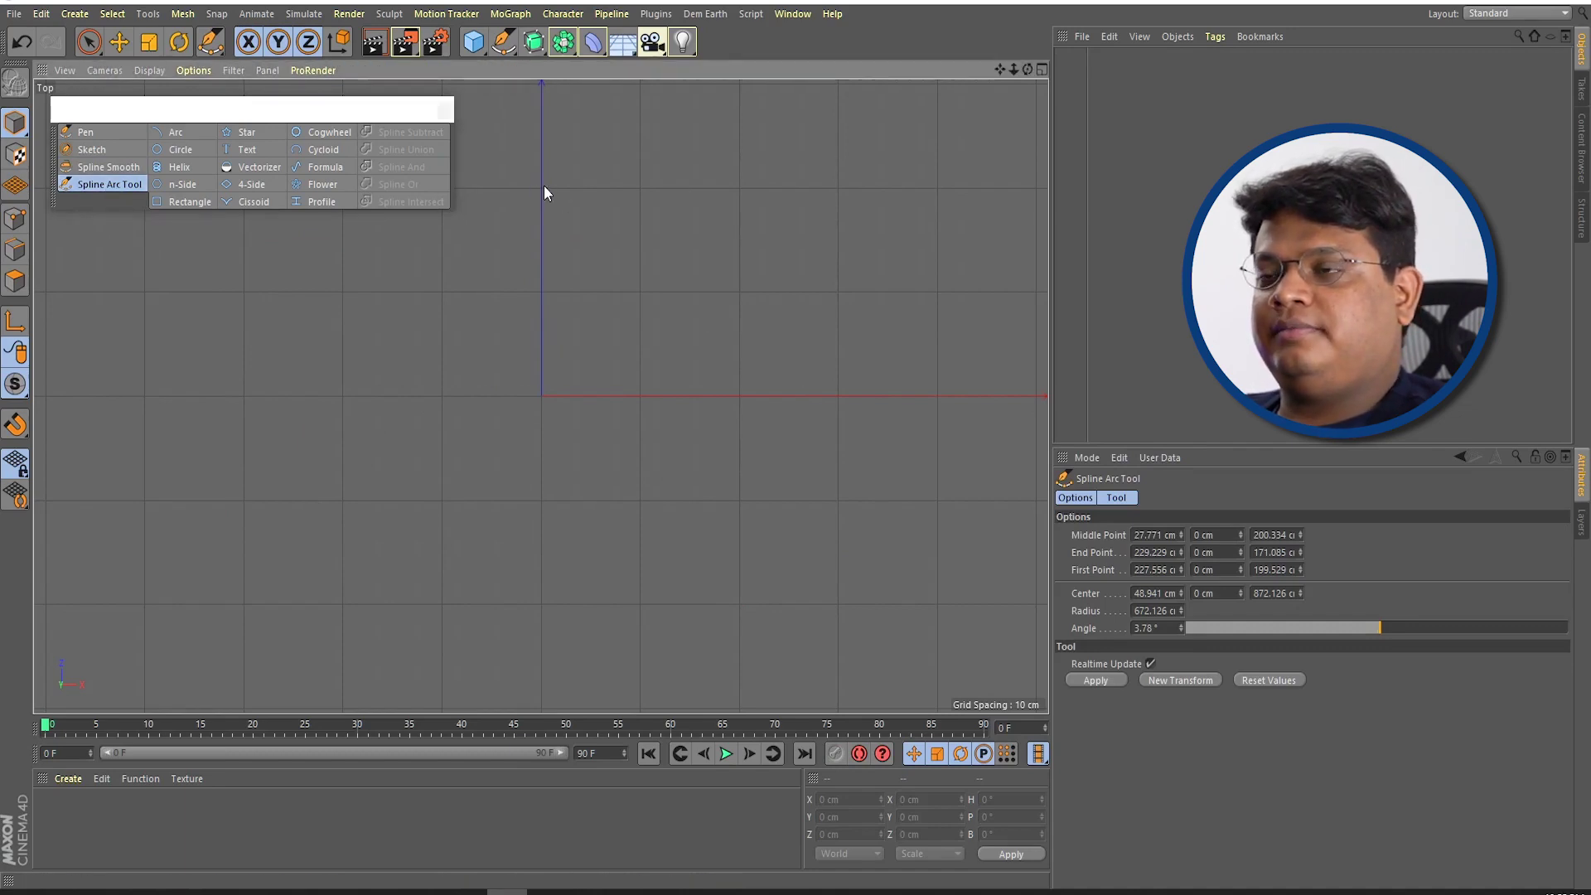
# Step: Chain connected arcs into a wavy, puzzle-piece-like open spline
pyautogui.moveTo(622, 188)
pyautogui.mouseDown()
pyautogui.moveTo(835, 190)
pyautogui.moveTo(836, 639)
pyautogui.moveTo(832, 269)
pyautogui.moveTo(842, 346)
pyautogui.mouseUp()
pyautogui.moveTo(840, 351)
pyautogui.mouseDown()
pyautogui.moveTo(839, 334)
pyautogui.moveTo(830, 357)
pyautogui.mouseUp()
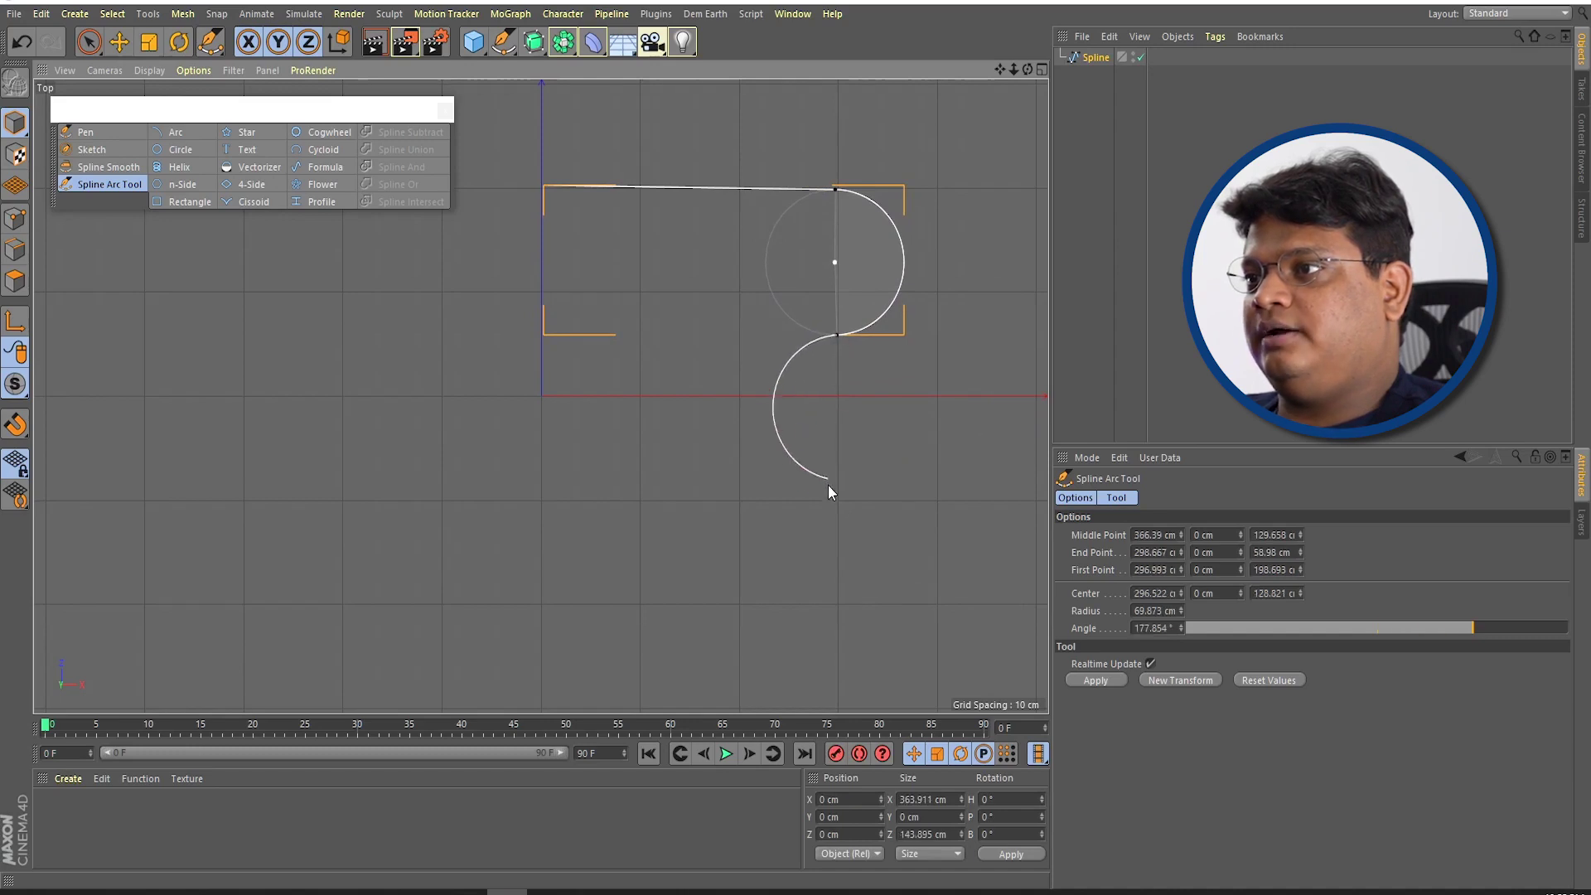
pyautogui.moveTo(837, 474); pyautogui.dragTo(837, 444)
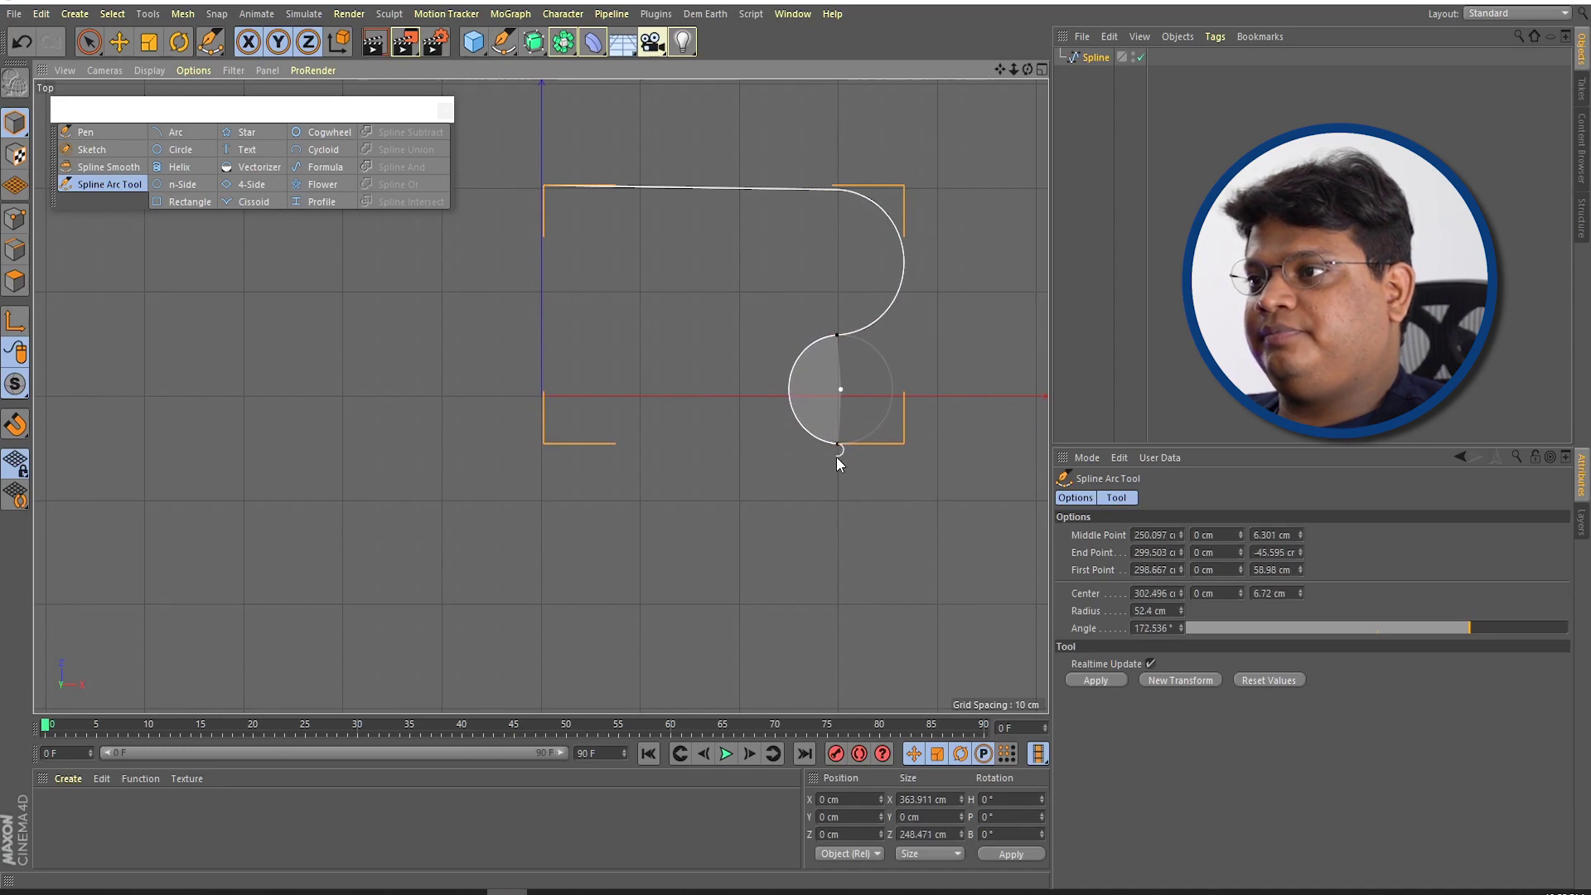
pyautogui.moveTo(810, 543); pyautogui.dragTo(803, 532)
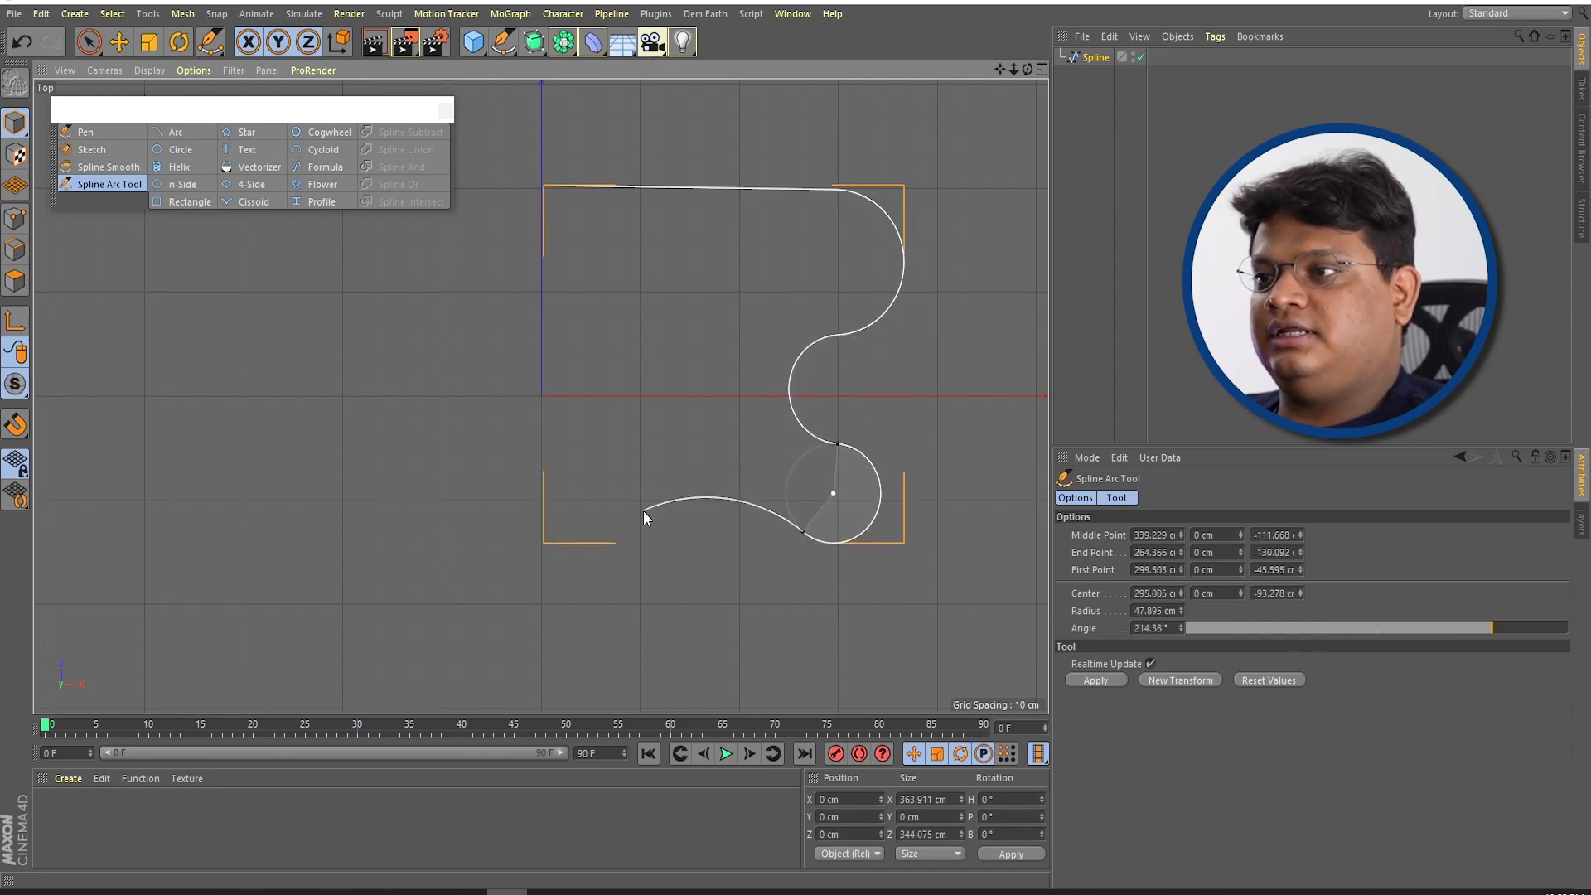
pyautogui.moveTo(640, 530); pyautogui.dragTo(630, 539)
pyautogui.moveTo(538, 445); pyautogui.dragTo(539, 447)
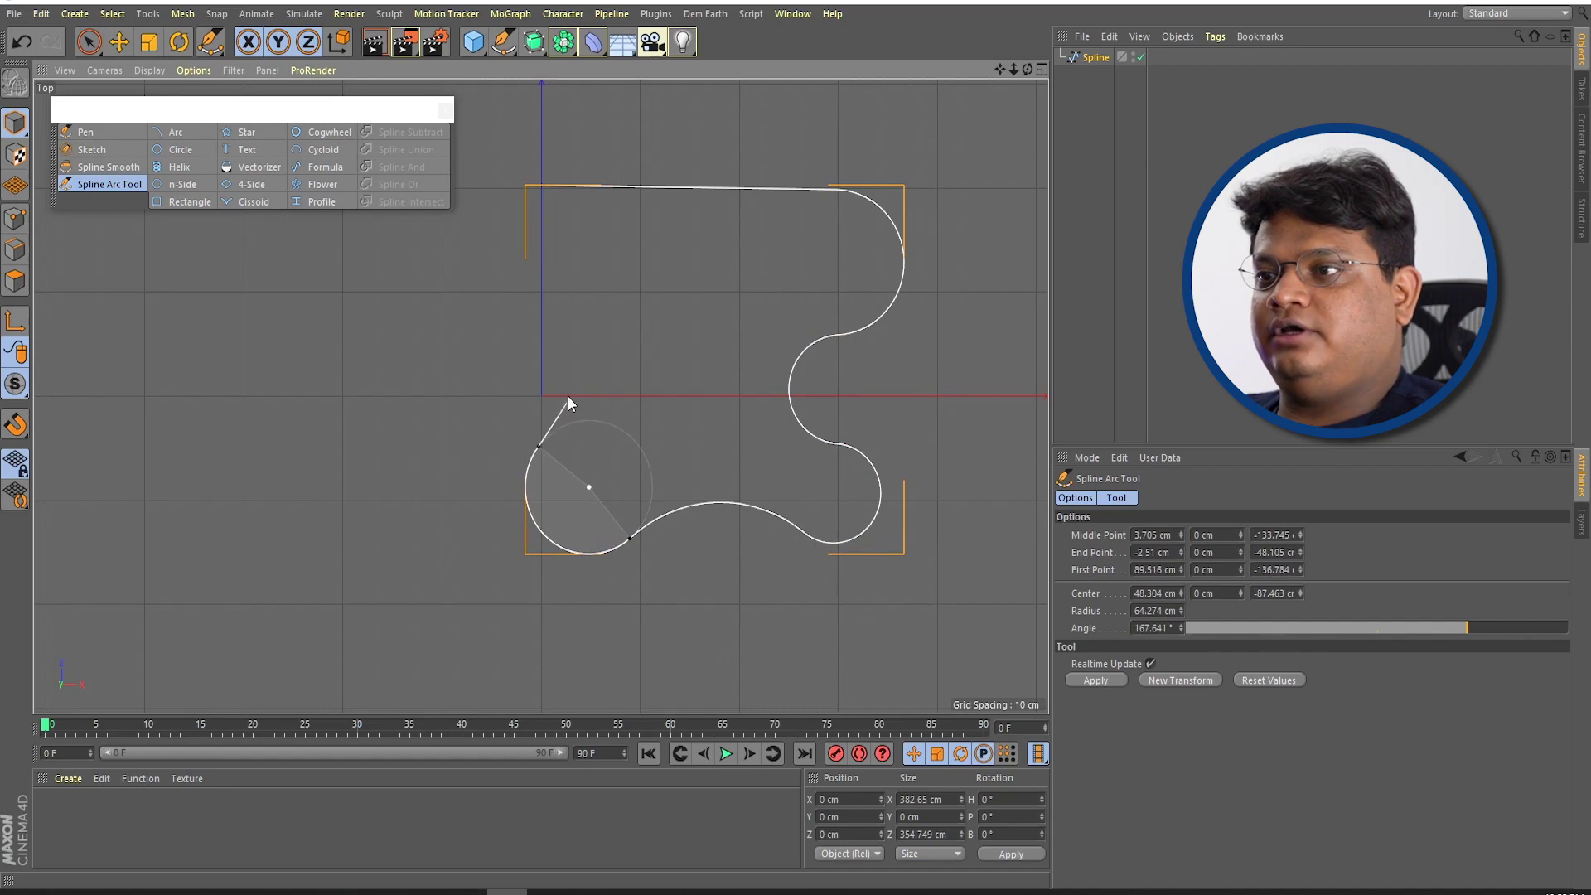
pyautogui.moveTo(580, 360)
pyautogui.mouseDown()
pyautogui.moveTo(569, 326)
pyautogui.moveTo(519, 355)
pyautogui.mouseUp()
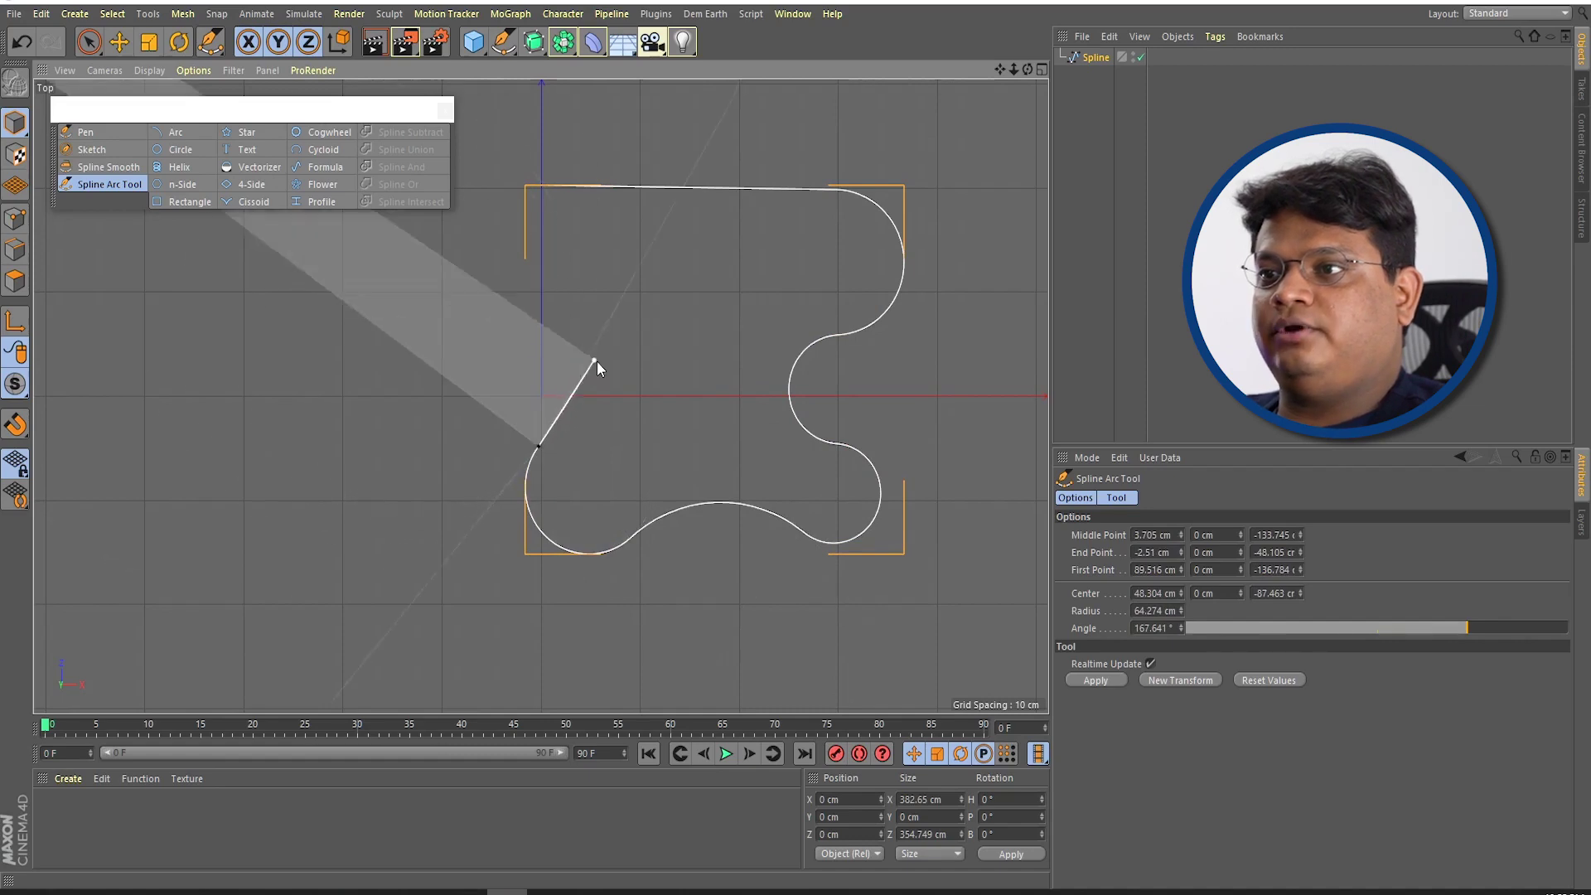
pyautogui.moveTo(519, 355)
pyautogui.mouseDown()
pyautogui.moveTo(529, 371)
pyautogui.moveTo(530, 291)
pyautogui.moveTo(559, 296)
pyautogui.moveTo(534, 240)
pyautogui.mouseUp()
pyautogui.moveTo(464, 195); pyautogui.dragTo(496, 260)
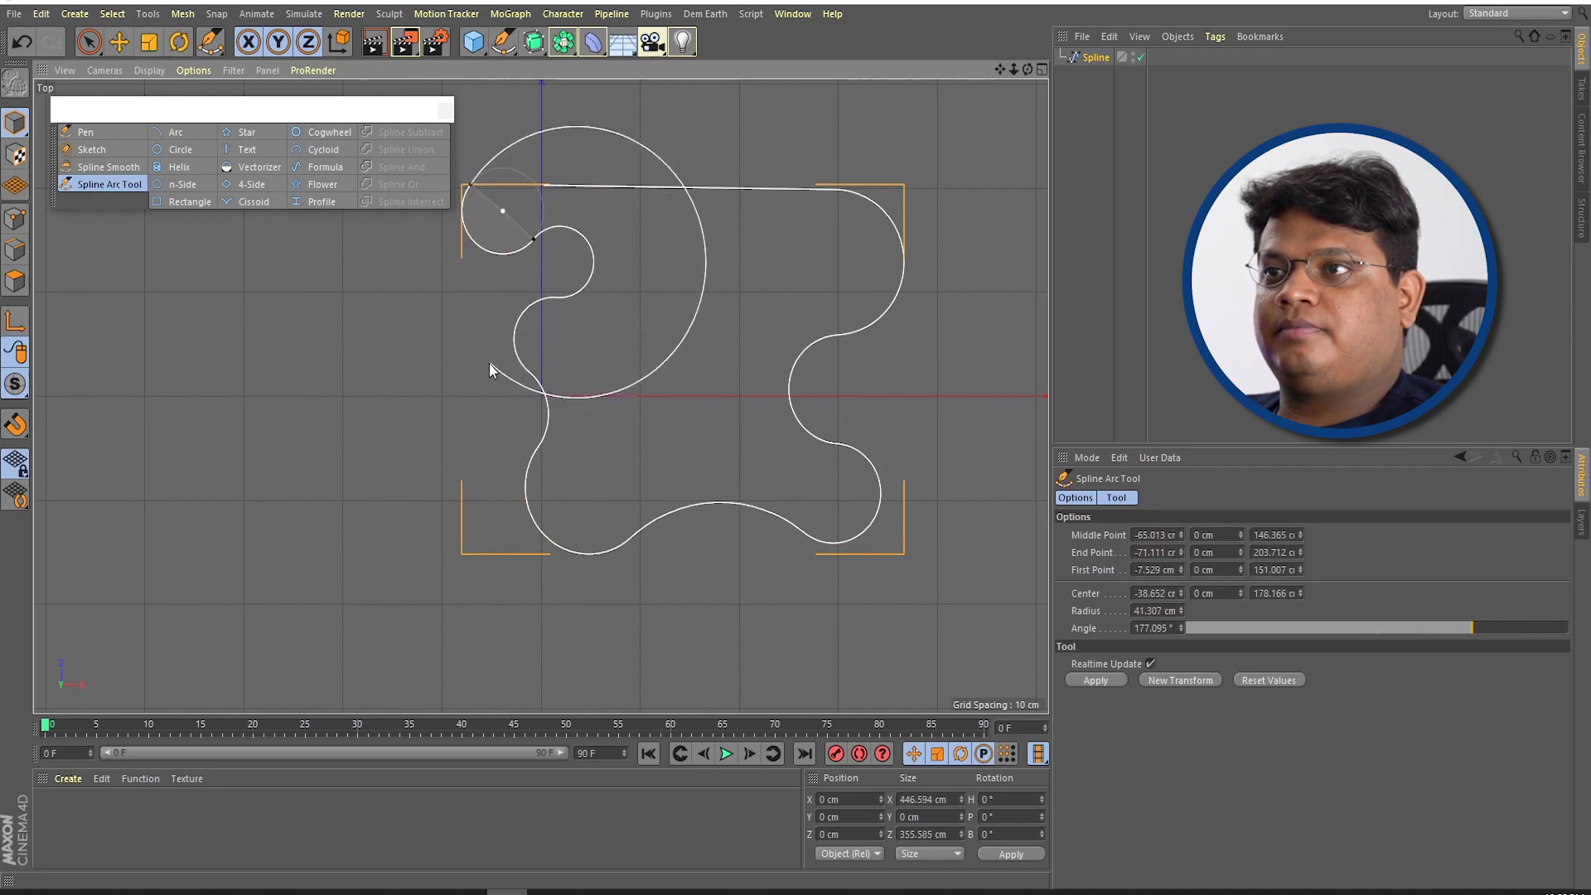
# Step: Finish the arc spline, select it with the Move tool, and delete it
pyautogui.rightClick(510, 137)
pyautogui.click(487, 138)
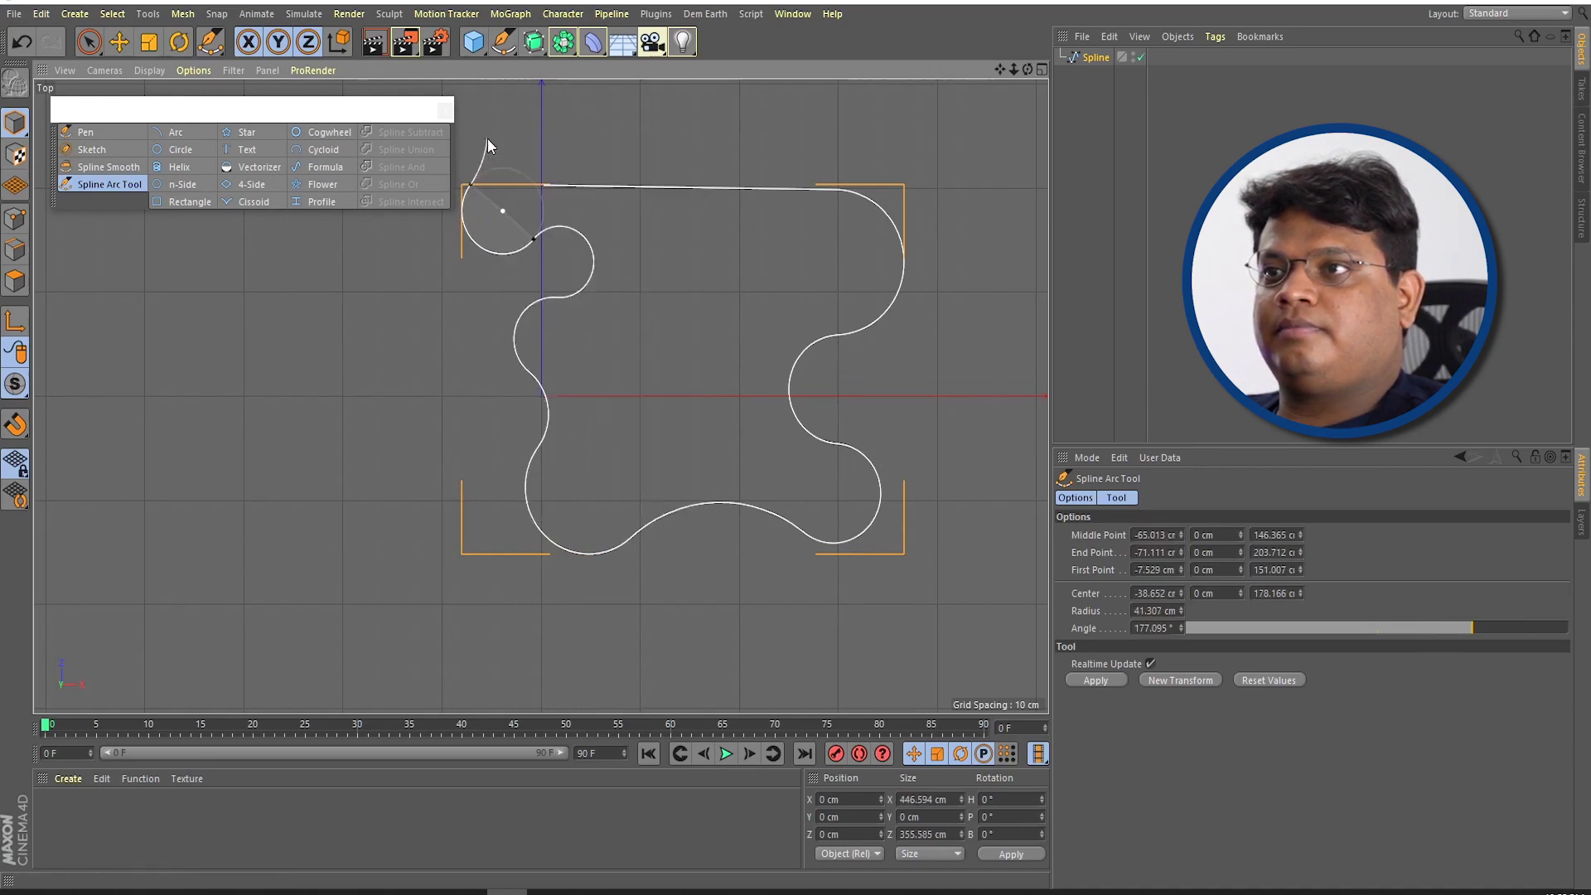
pyautogui.click(123, 42)
pyautogui.click(282, 432)
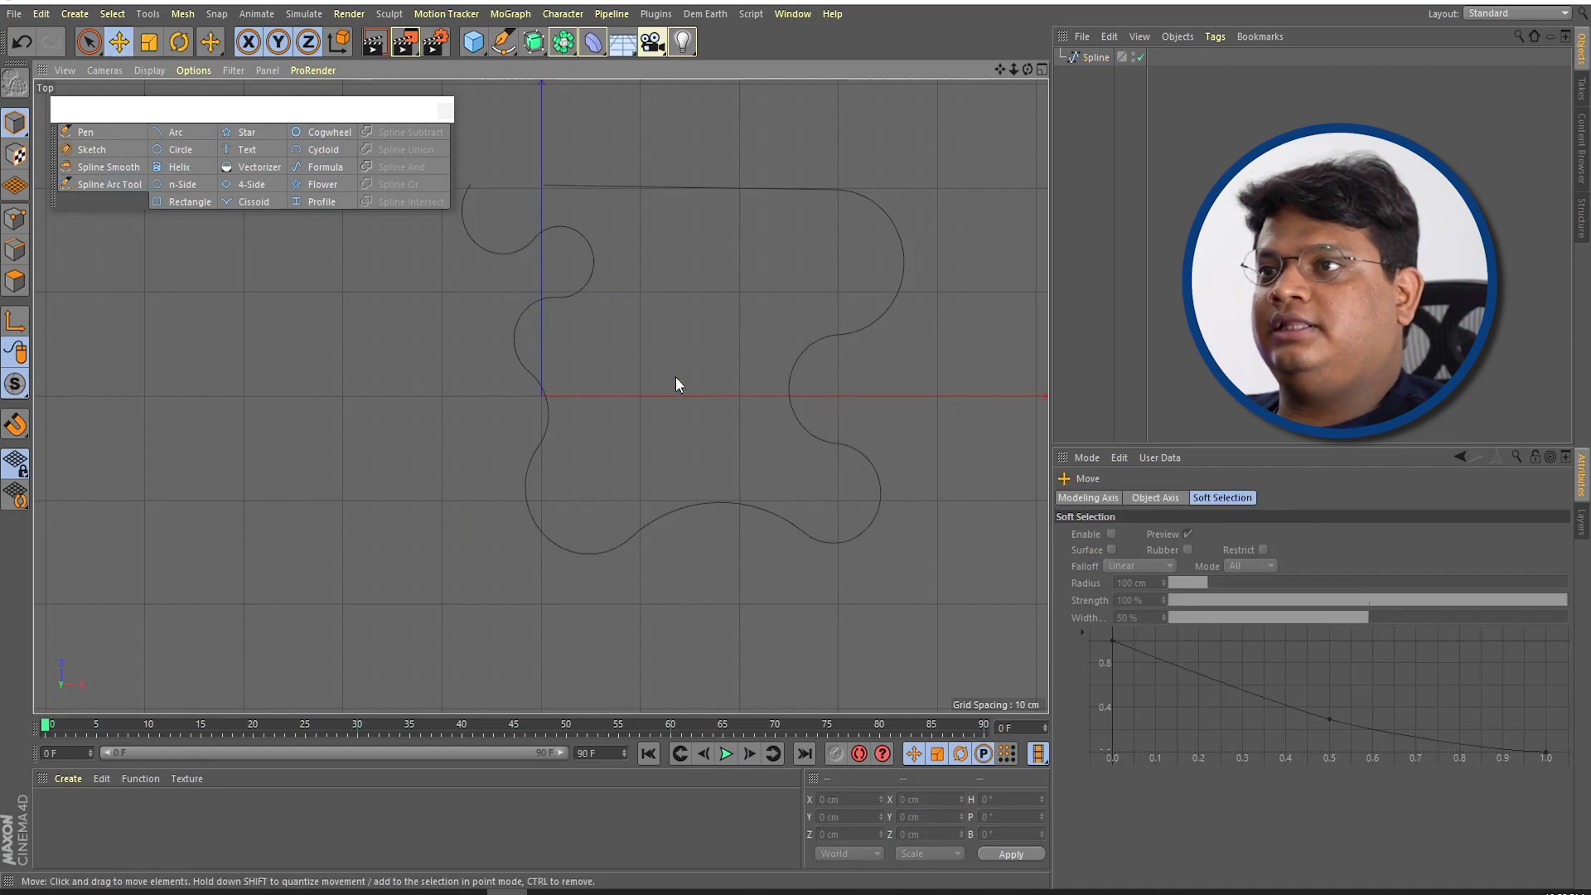
pyautogui.click(842, 447)
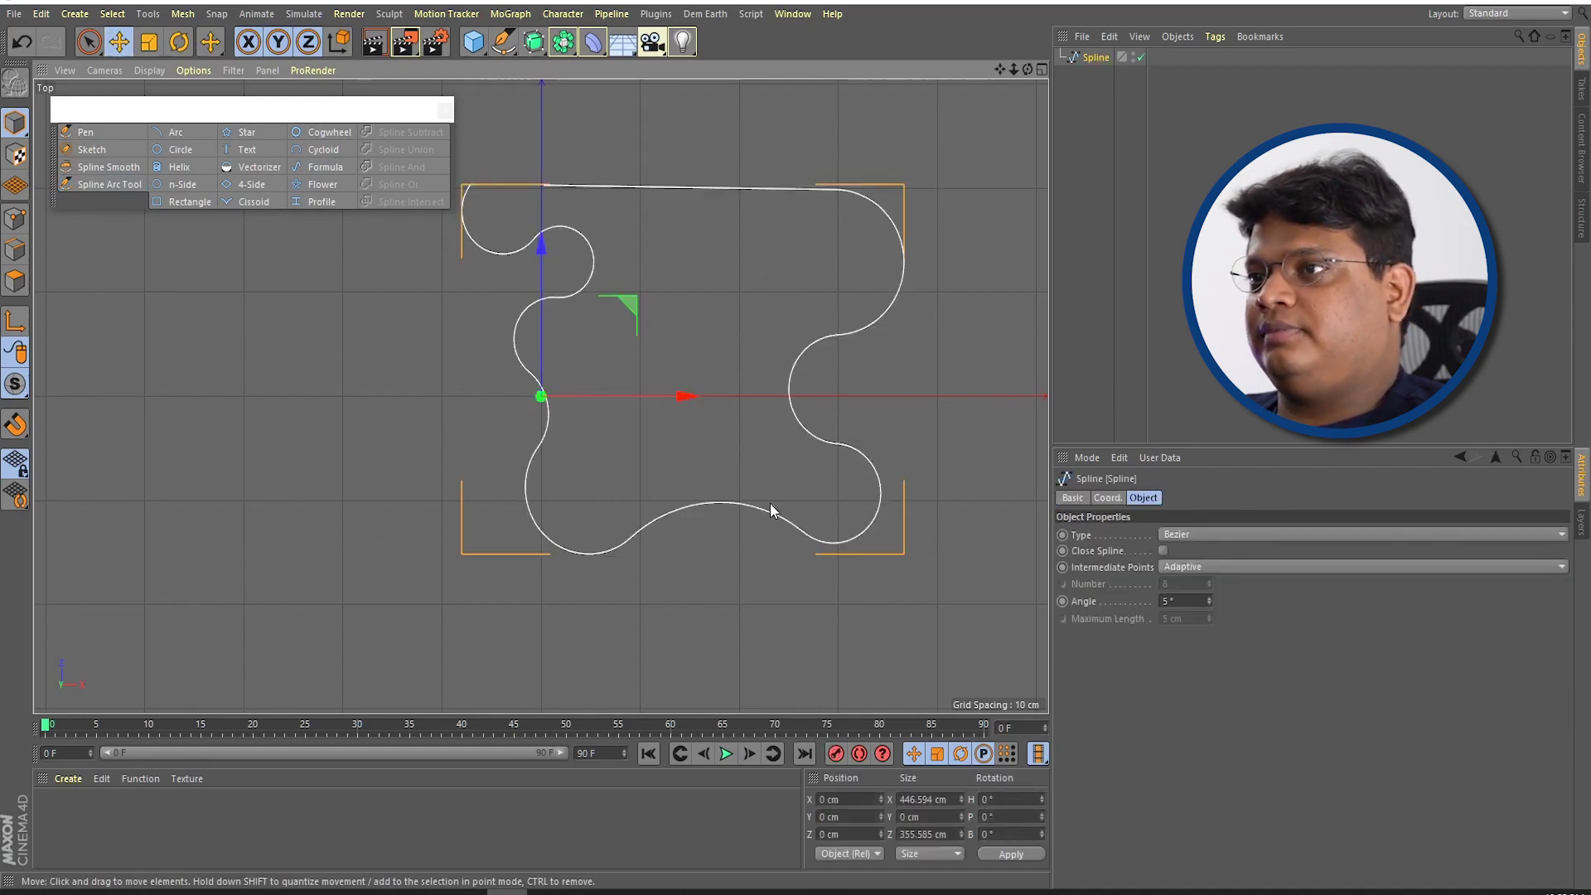
pyautogui.press('Delete')
pyautogui.middleClick(391, 440)
# Step: Maximise the Perspective view and add an Arc spline object
pyautogui.middleClick(436, 330)
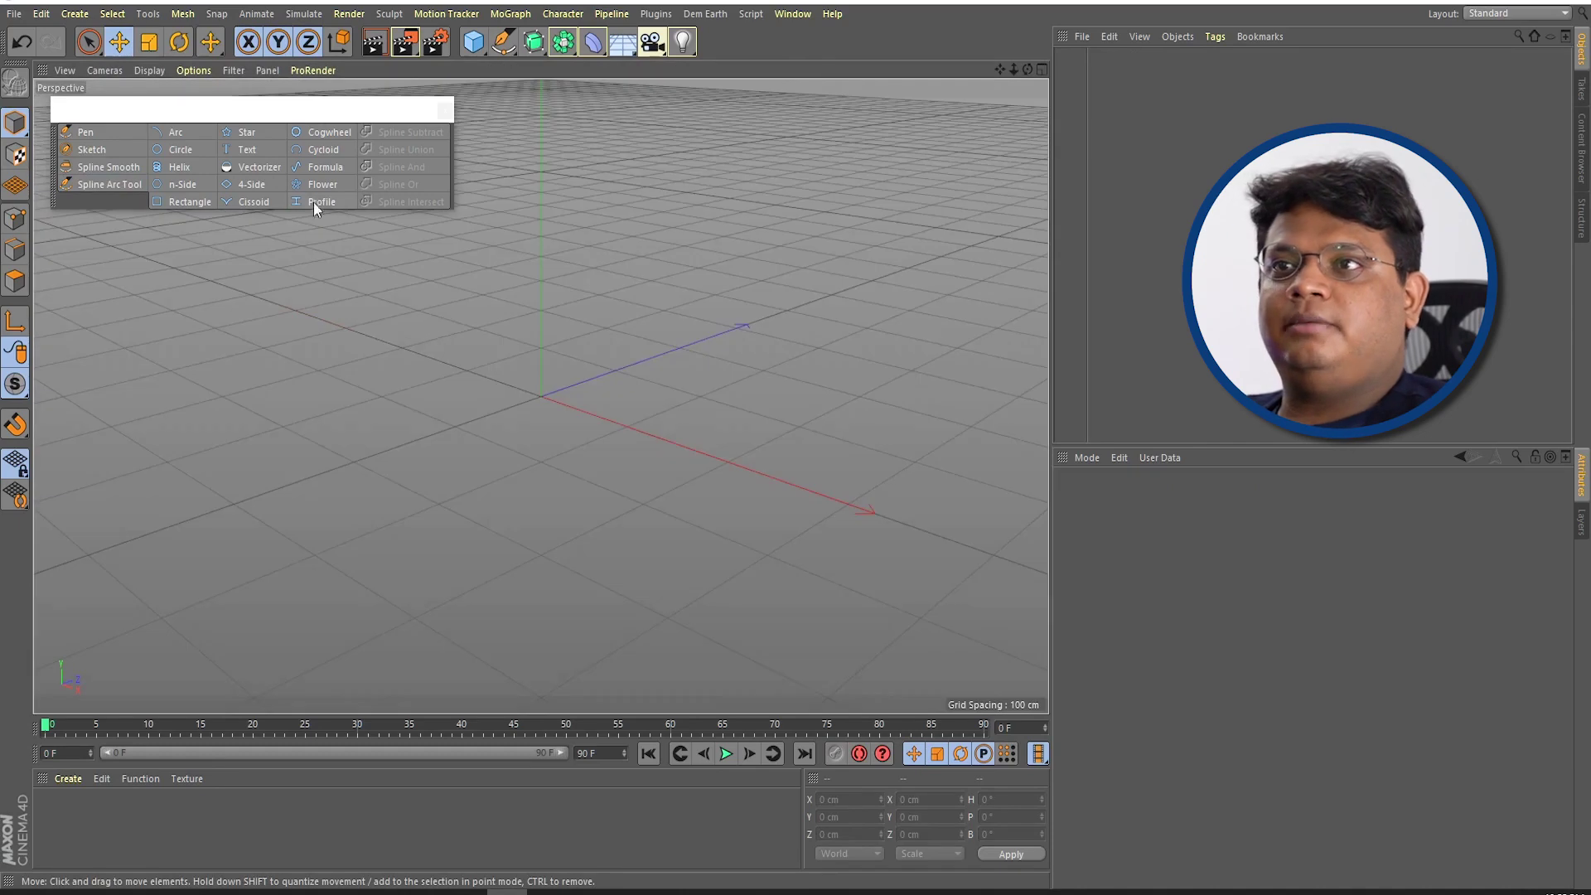
pyautogui.moveTo(336, 108); pyautogui.dragTo(1085, 65)
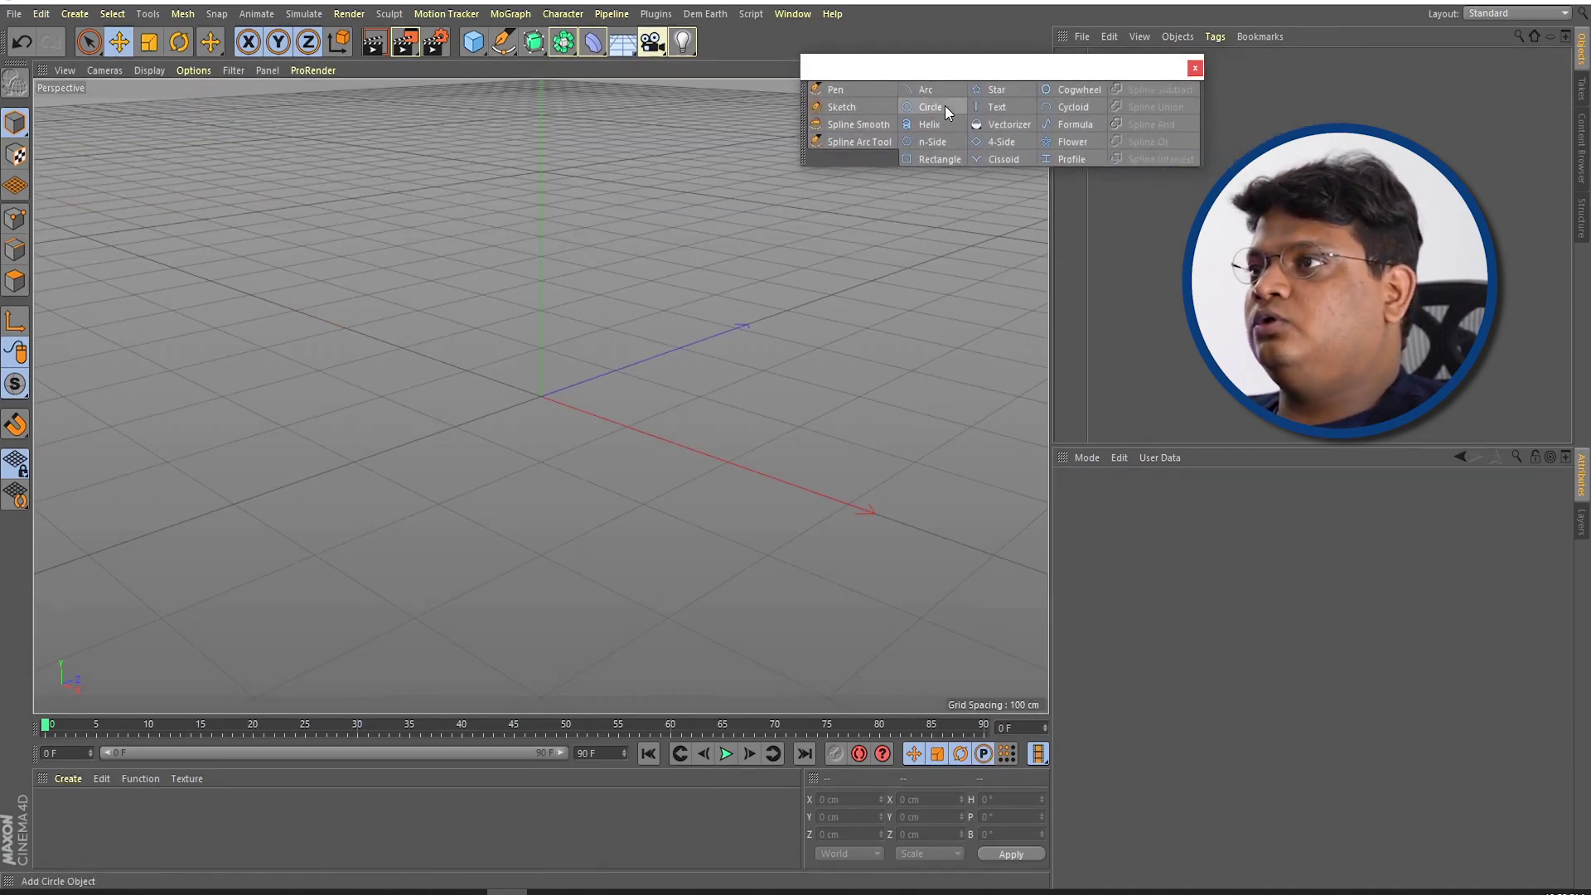
pyautogui.click(925, 91)
pyautogui.moveTo(629, 307)
pyautogui.keyDown('alt'); pyautogui.mouseDown()
pyautogui.moveTo(614, 479)
pyautogui.moveTo(688, 465)
pyautogui.moveTo(678, 572)
pyautogui.mouseUp(); pyautogui.keyUp('alt')
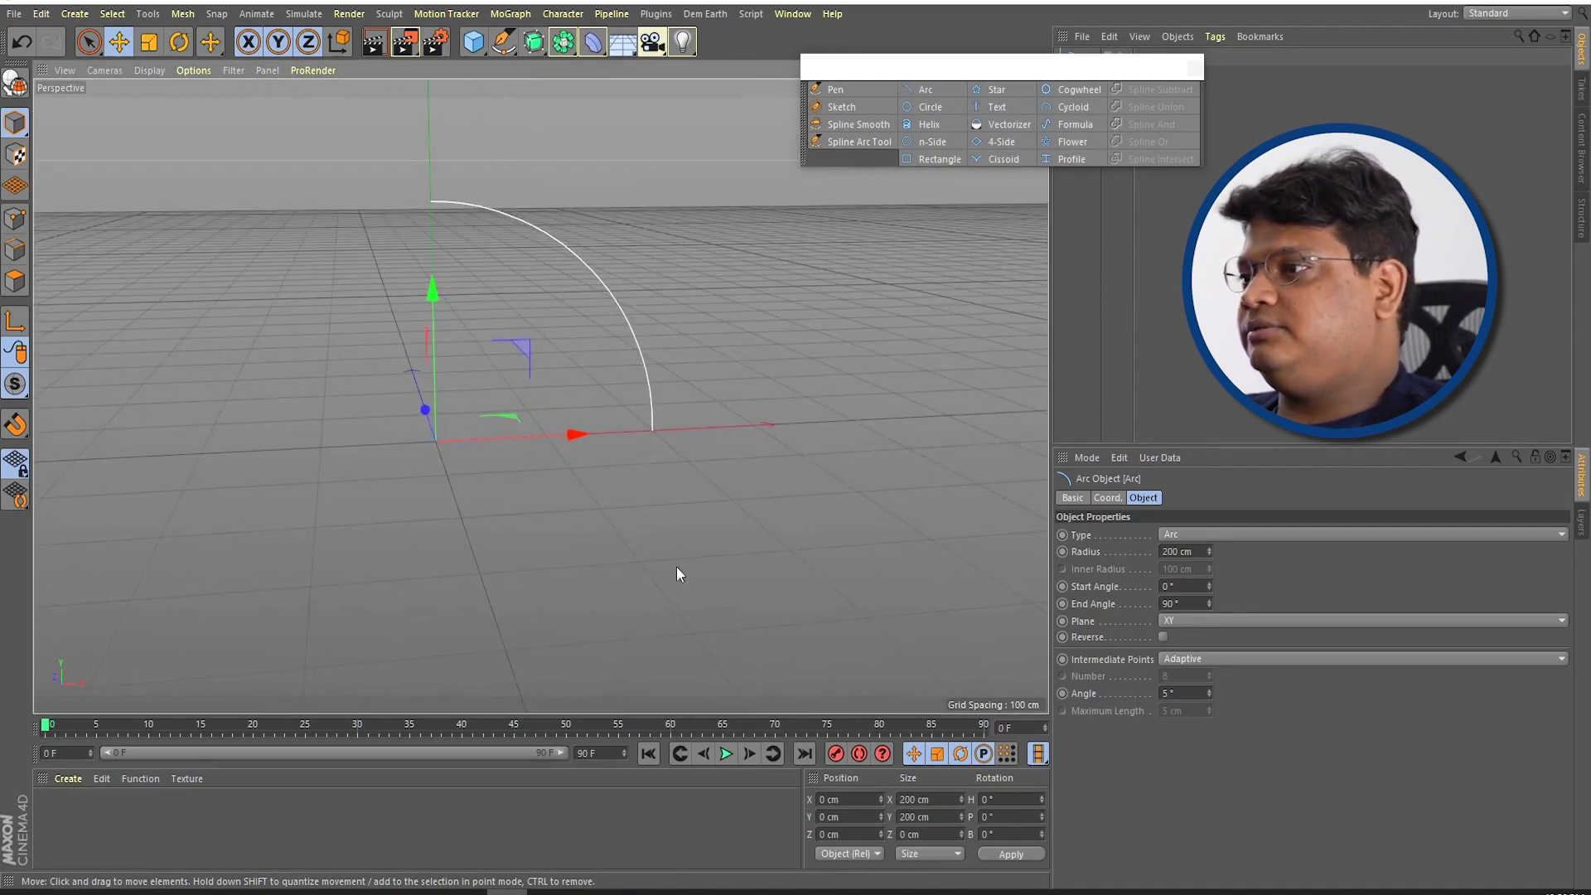
# Step: Make the arc a Ring with 160 cm radius, 147 cm inner radius and ~173° end angle
pyautogui.click(1214, 532)
pyautogui.click(1206, 565)
pyautogui.click(1215, 536)
pyautogui.click(1218, 585)
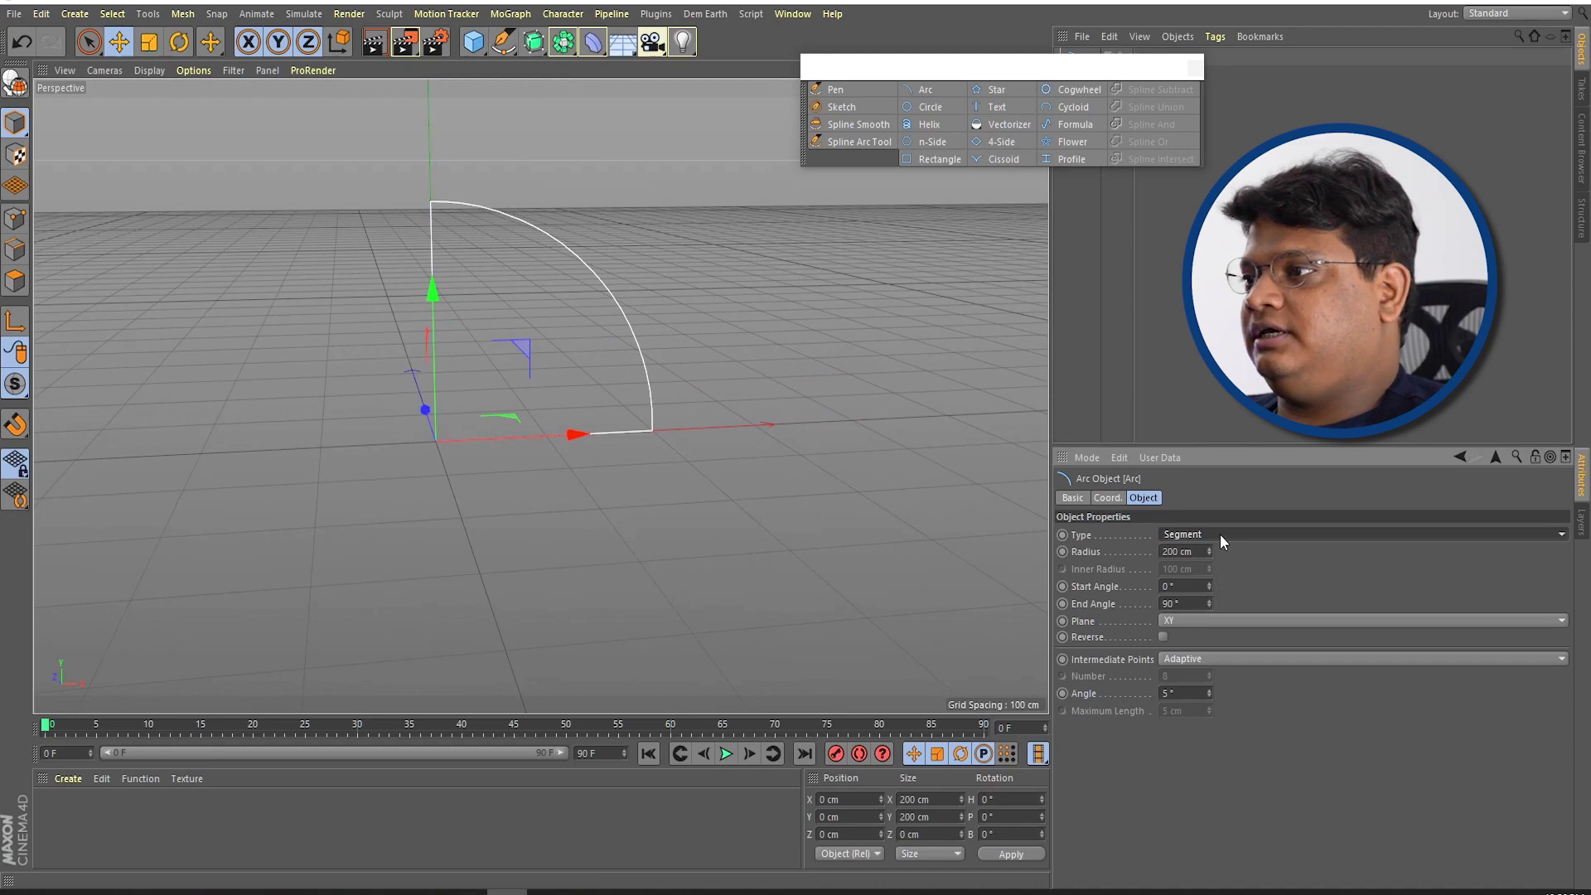
pyautogui.click(1220, 534)
pyautogui.click(1216, 605)
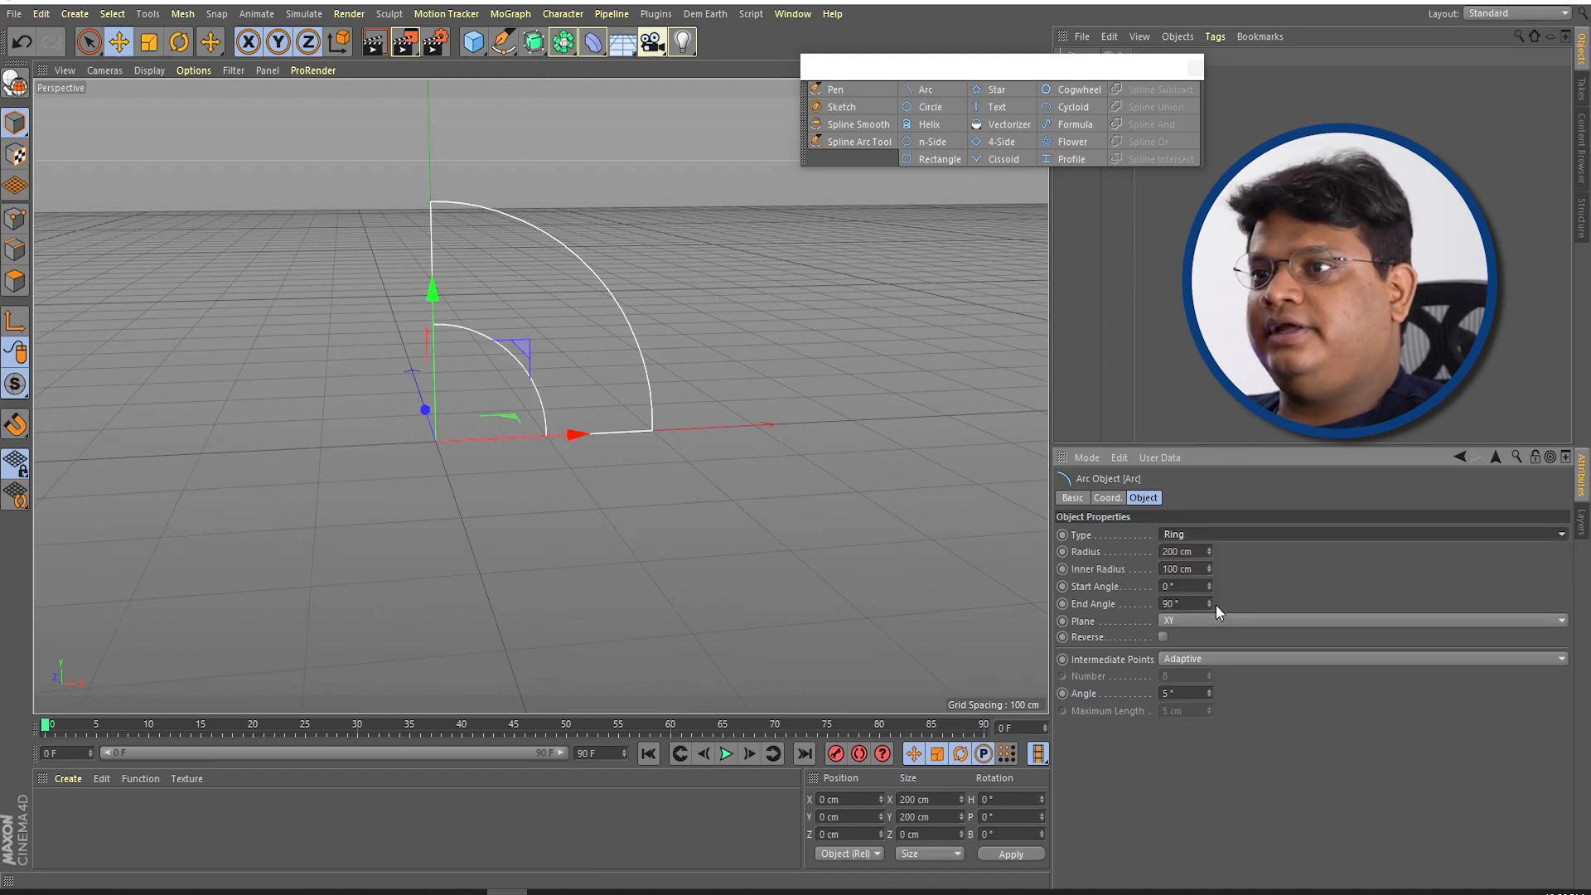
pyautogui.click(618, 465)
pyautogui.click(613, 434)
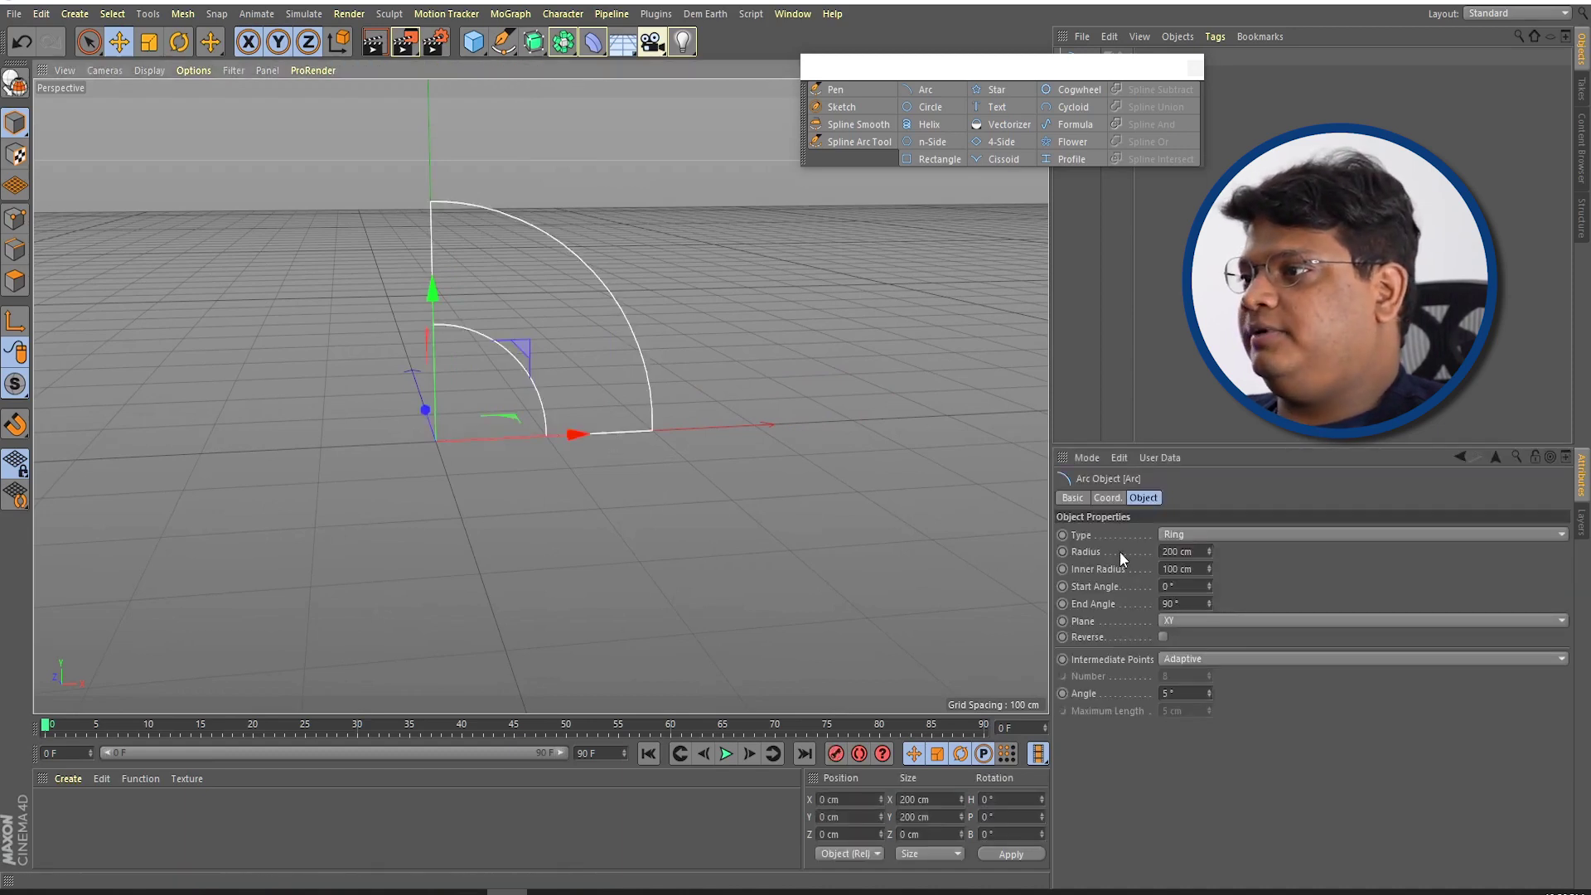
pyautogui.moveTo(1209, 551); pyautogui.dragTo(1208, 562)
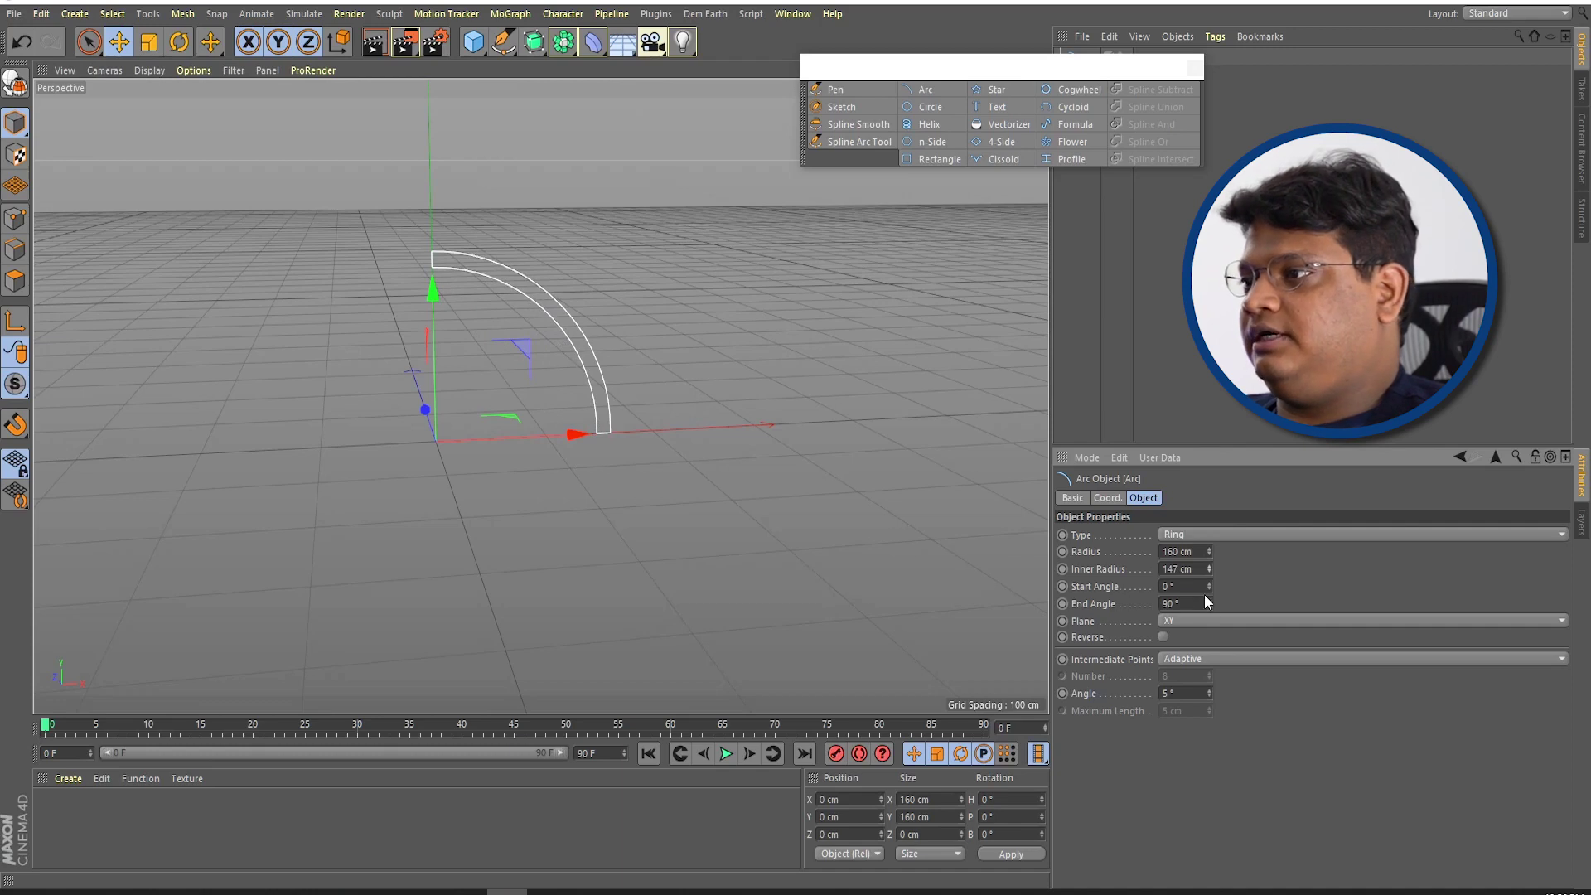
pyautogui.moveTo(1209, 603); pyautogui.dragTo(1209, 590)
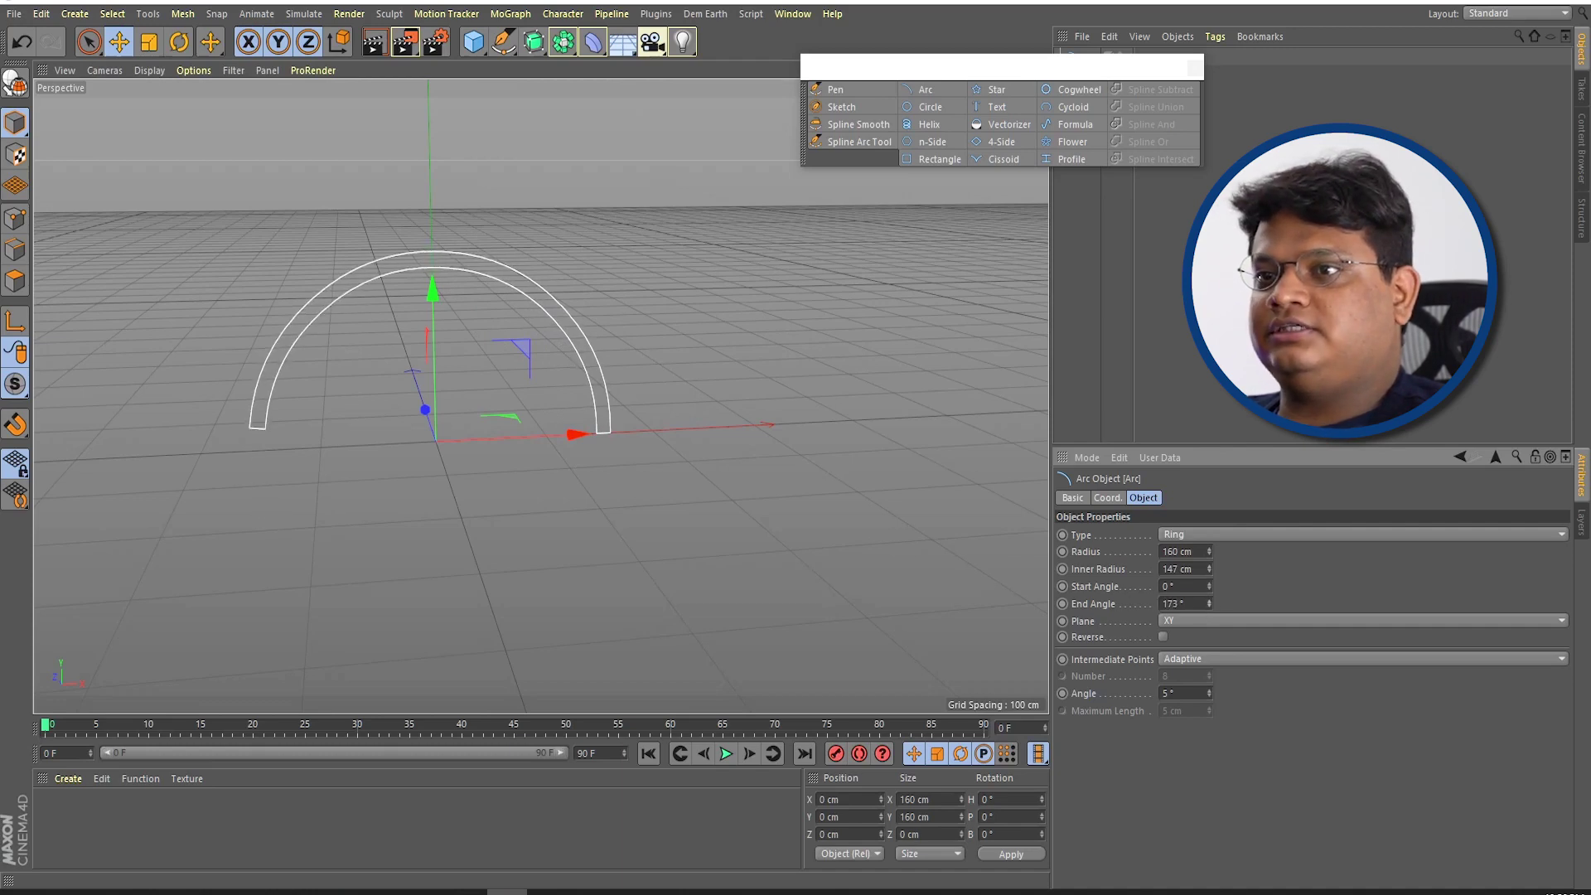
pyautogui.moveTo(356, 425)
pyautogui.keyDown('alt'); pyautogui.mouseDown()
pyautogui.moveTo(670, 420)
pyautogui.moveTo(416, 396)
pyautogui.mouseUp(); pyautogui.keyUp('alt')
pyautogui.write('180')
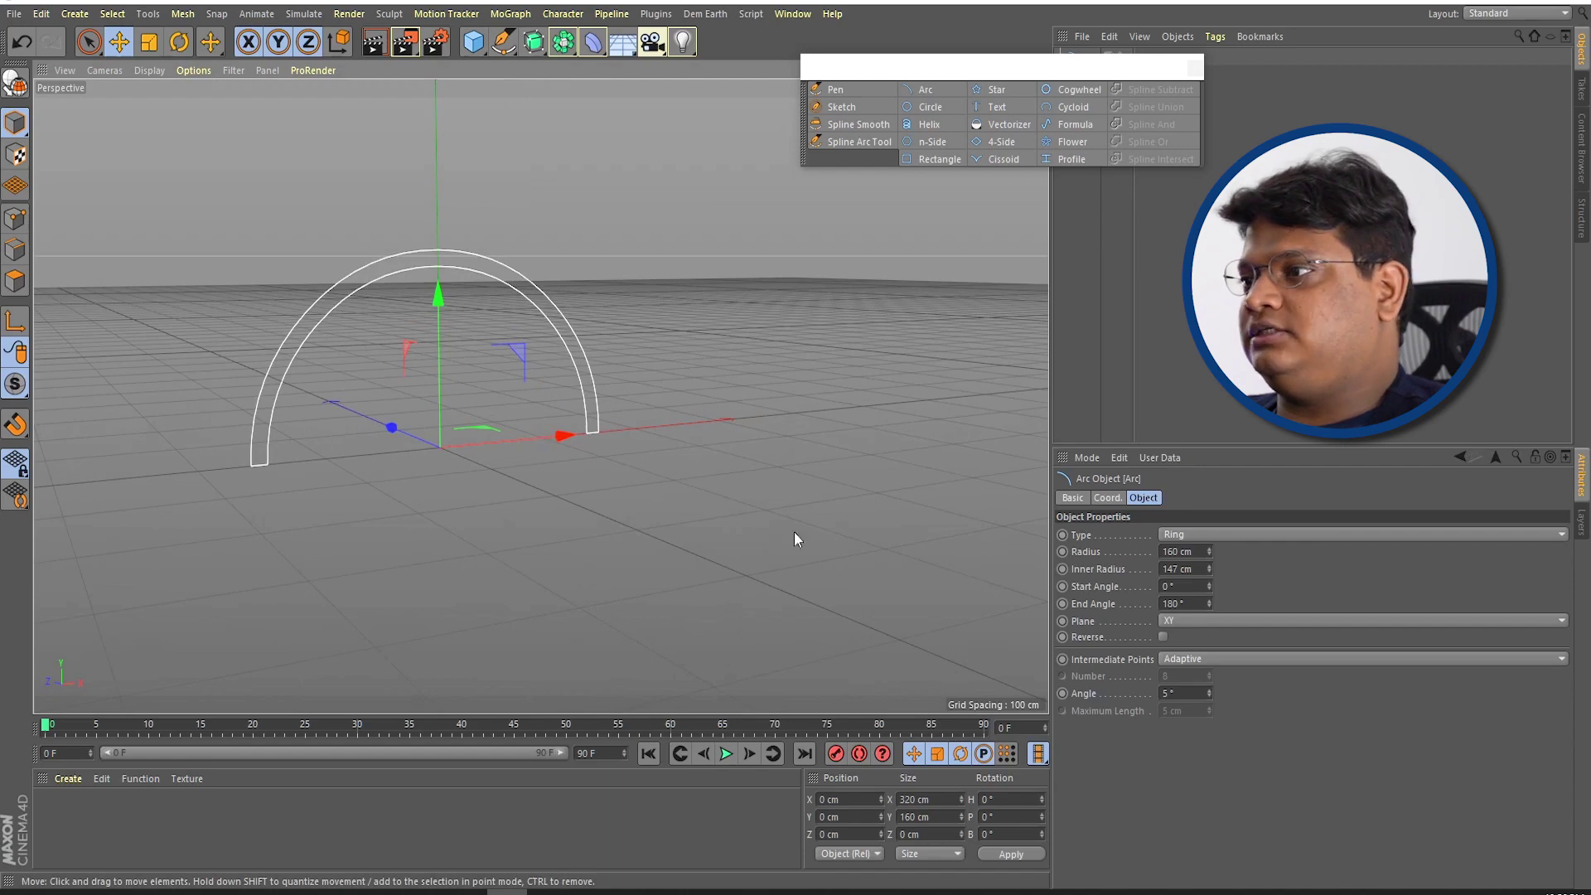
# Step: Try ZY and XZ planes, settle on XY with Adaptive intermediate points, then delete the arc
pyautogui.click(1191, 620)
pyautogui.click(1191, 659)
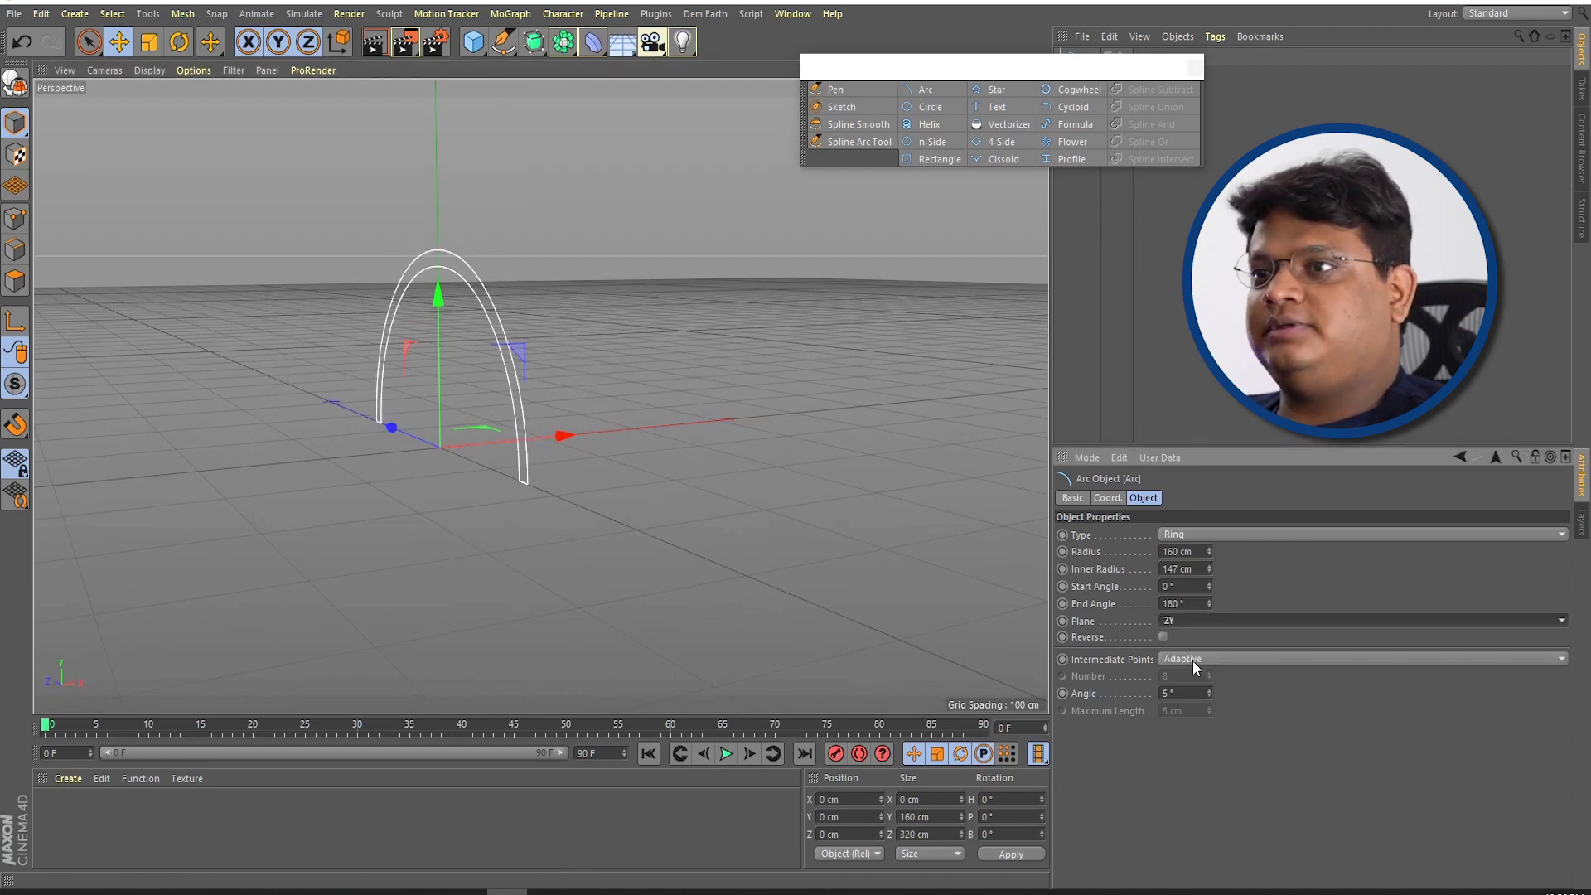
pyautogui.click(1200, 620)
pyautogui.click(1197, 676)
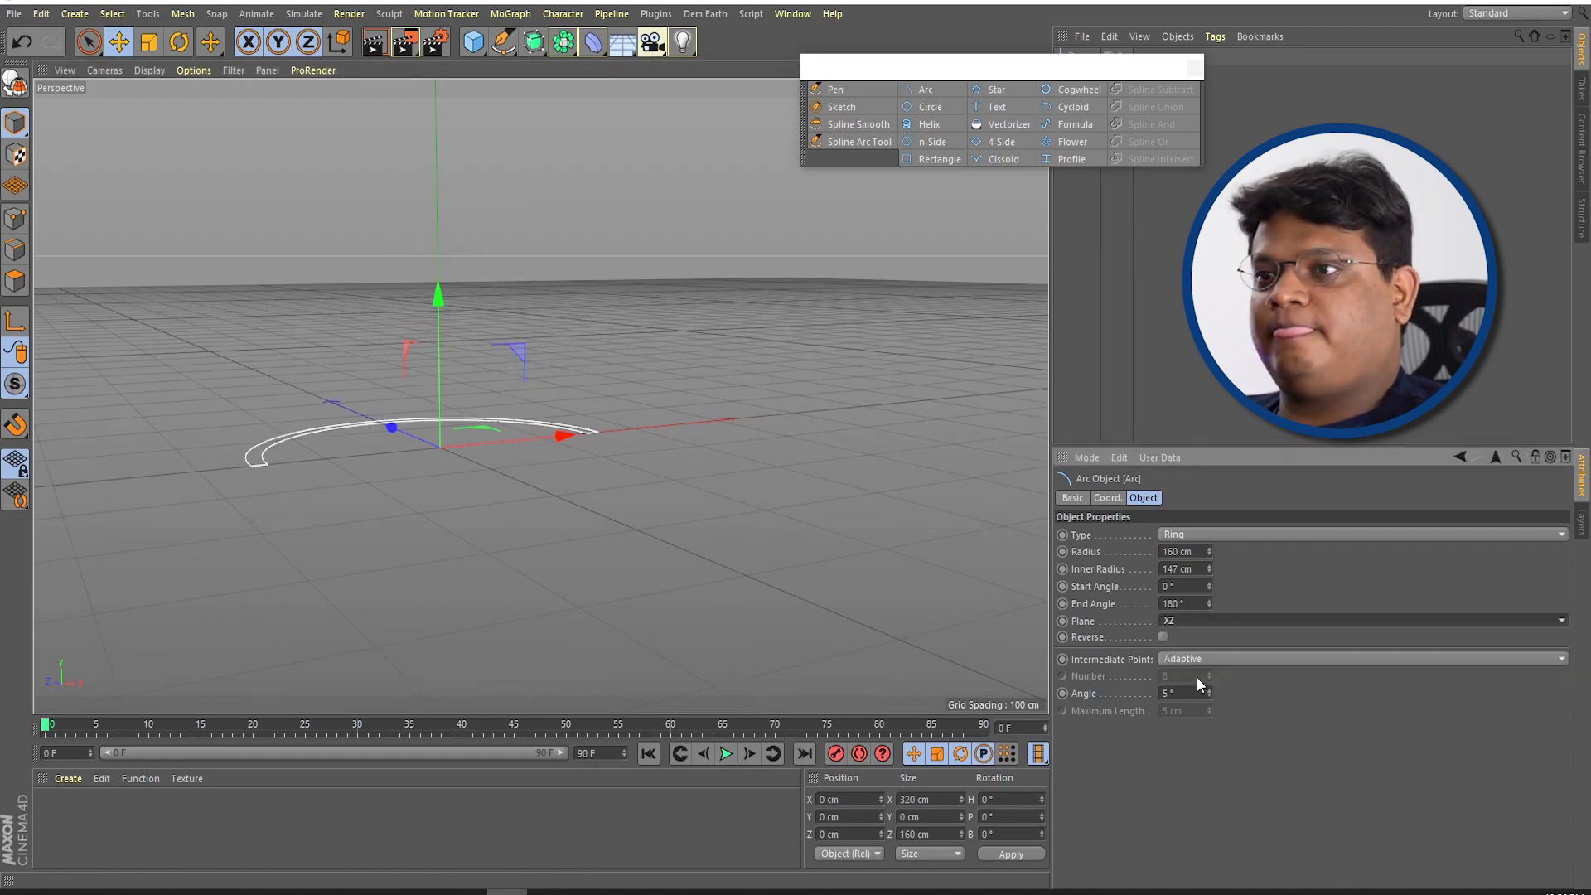
pyautogui.moveTo(569, 494)
pyautogui.keyDown('alt'); pyautogui.mouseDown()
pyautogui.moveTo(557, 603)
pyautogui.moveTo(553, 540)
pyautogui.mouseUp(); pyautogui.keyUp('alt')
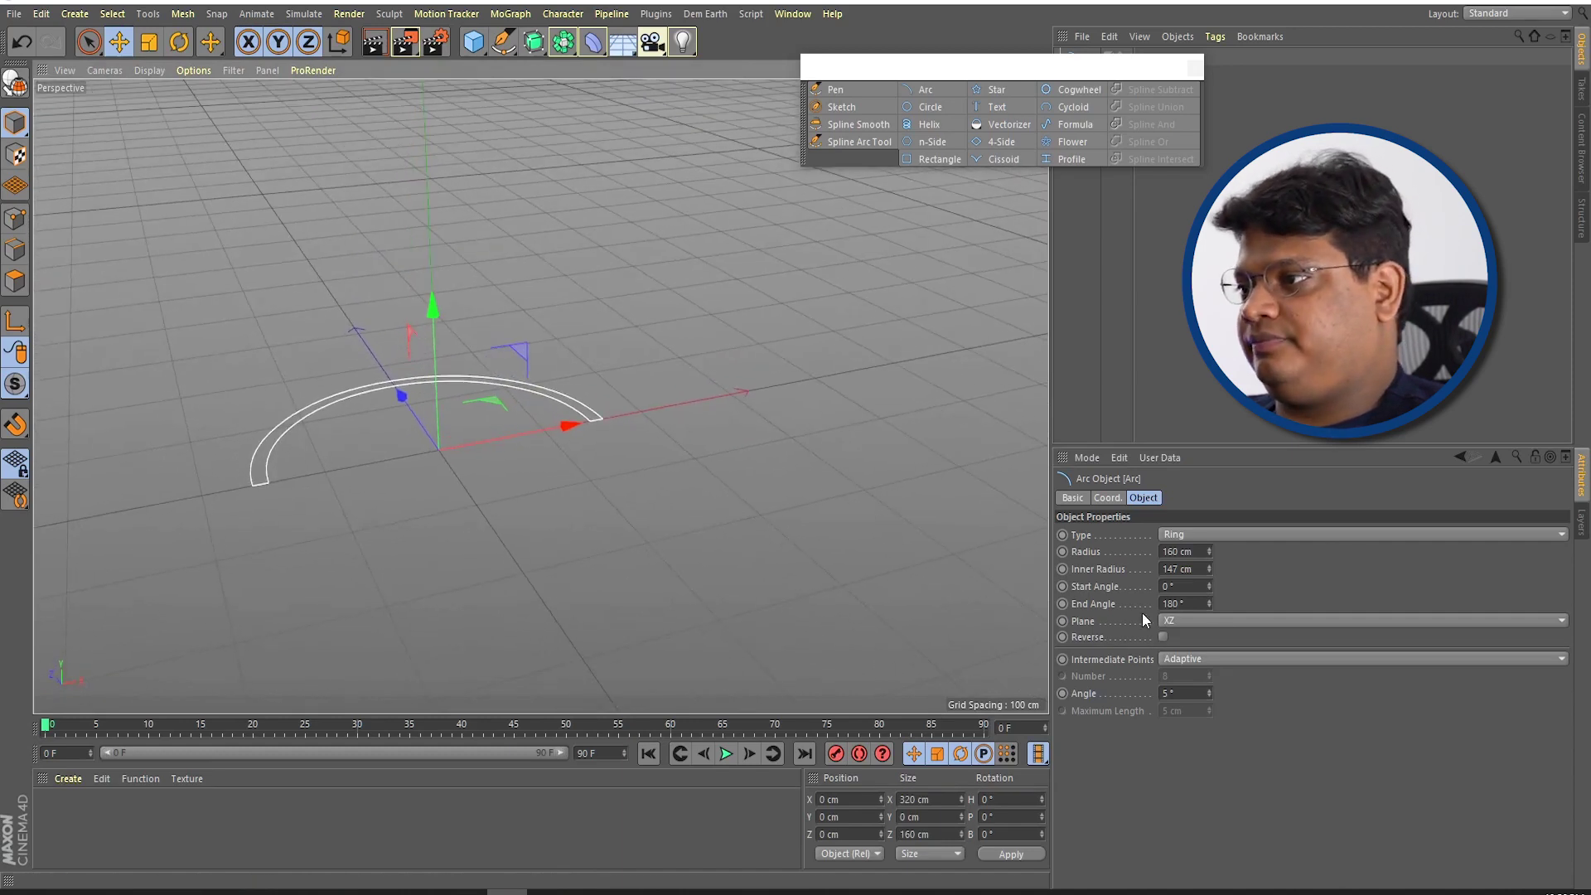
pyautogui.click(1211, 621)
pyautogui.click(1199, 636)
pyautogui.moveTo(746, 507)
pyautogui.keyDown('alt'); pyautogui.mouseDown()
pyautogui.moveTo(669, 461)
pyautogui.moveTo(628, 476)
pyautogui.moveTo(646, 465)
pyautogui.mouseUp(); pyautogui.keyUp('alt')
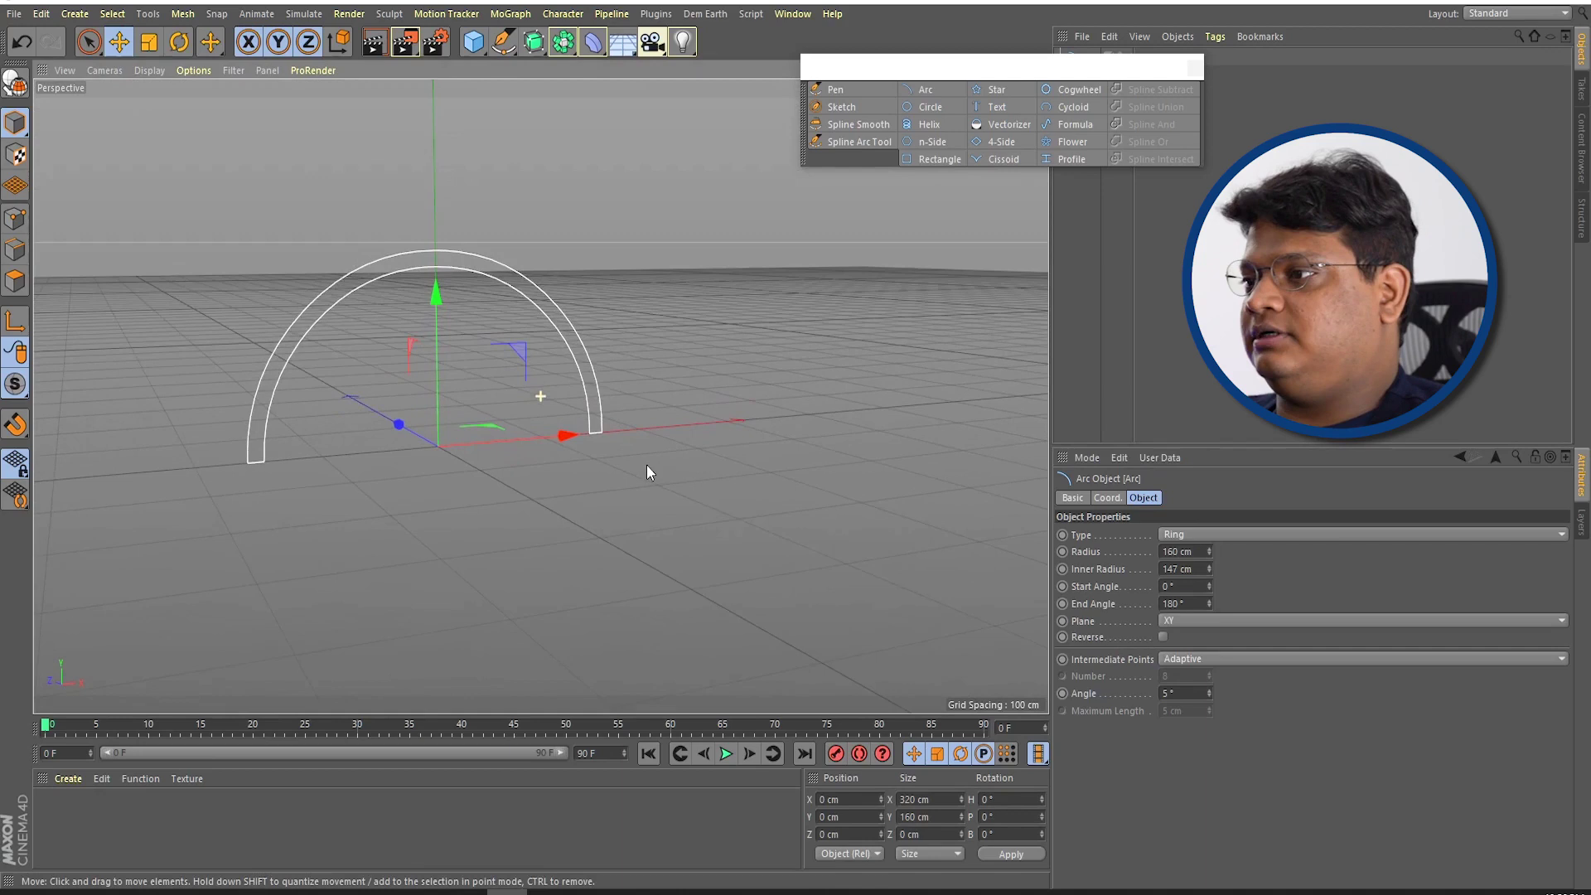
pyautogui.click(1199, 659)
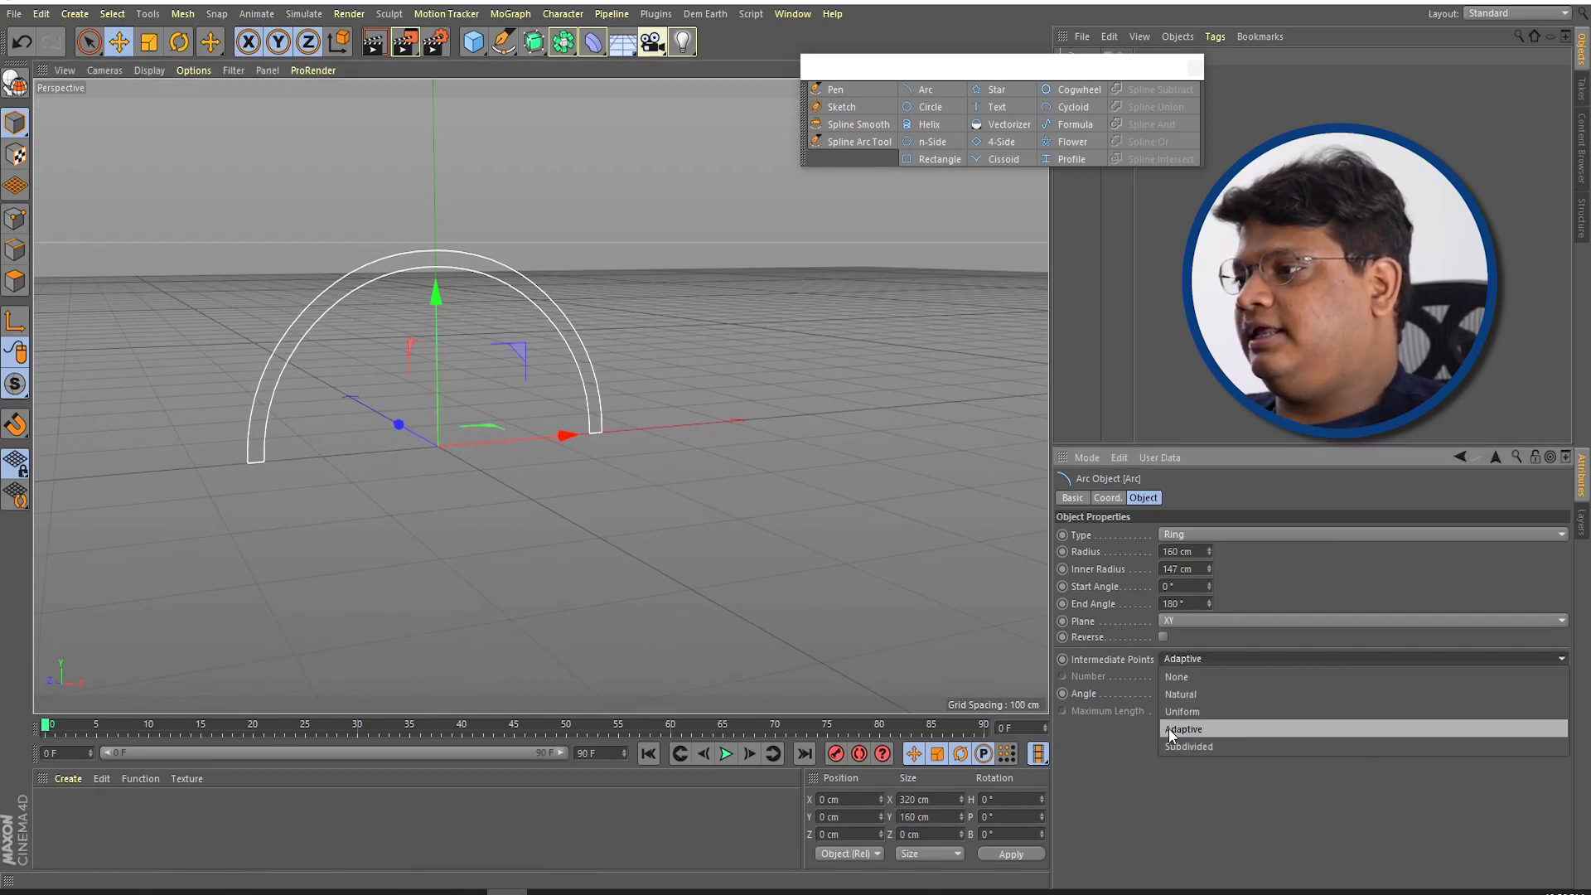
pyautogui.click(1195, 729)
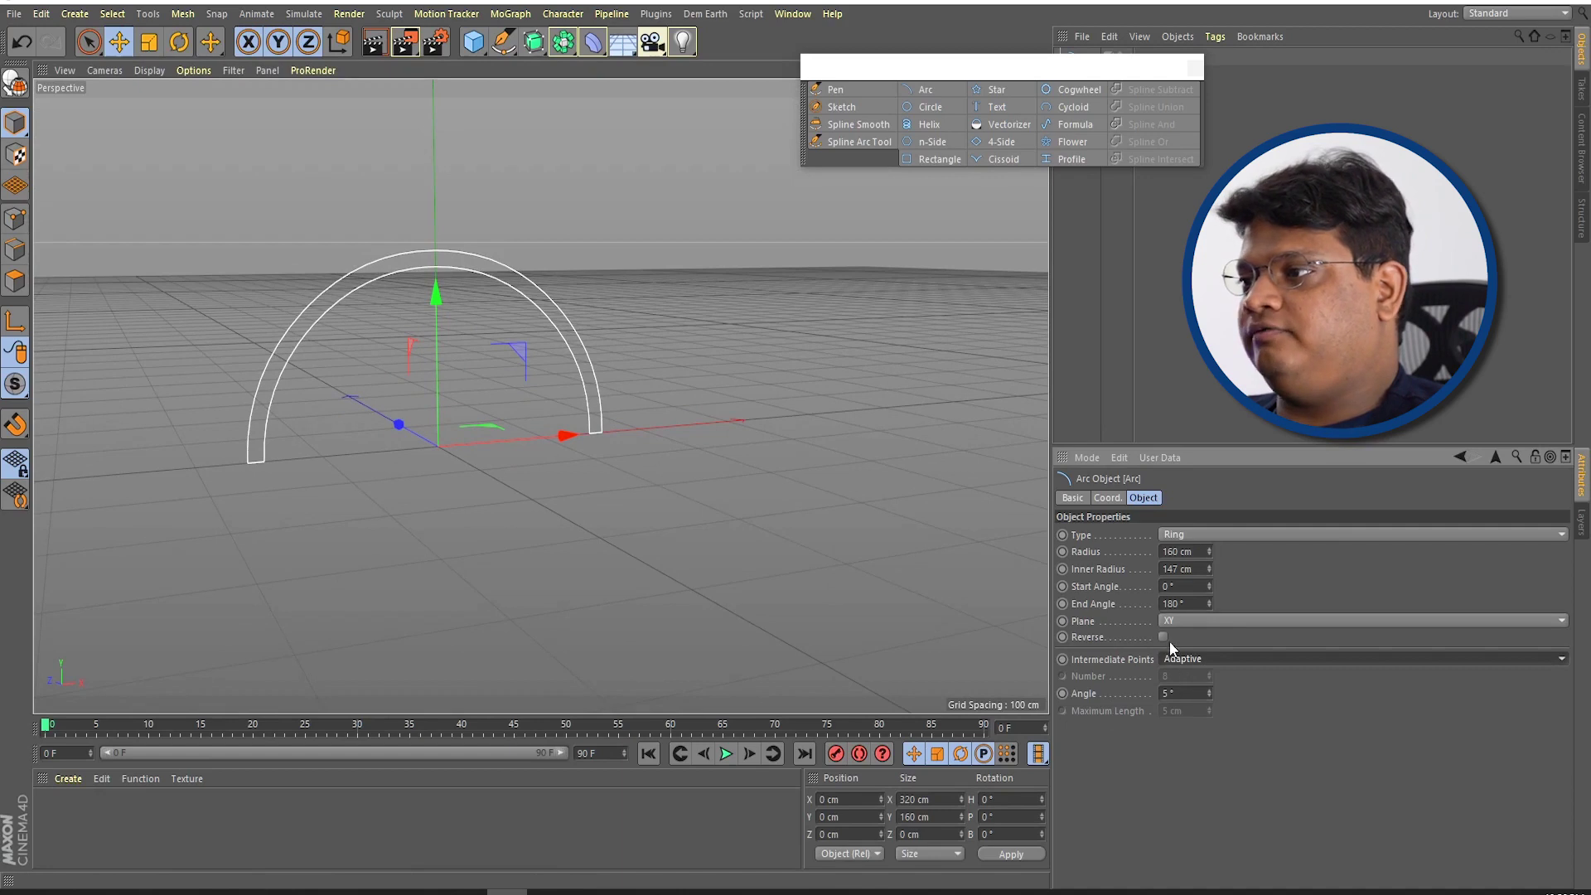
pyautogui.press('Delete')
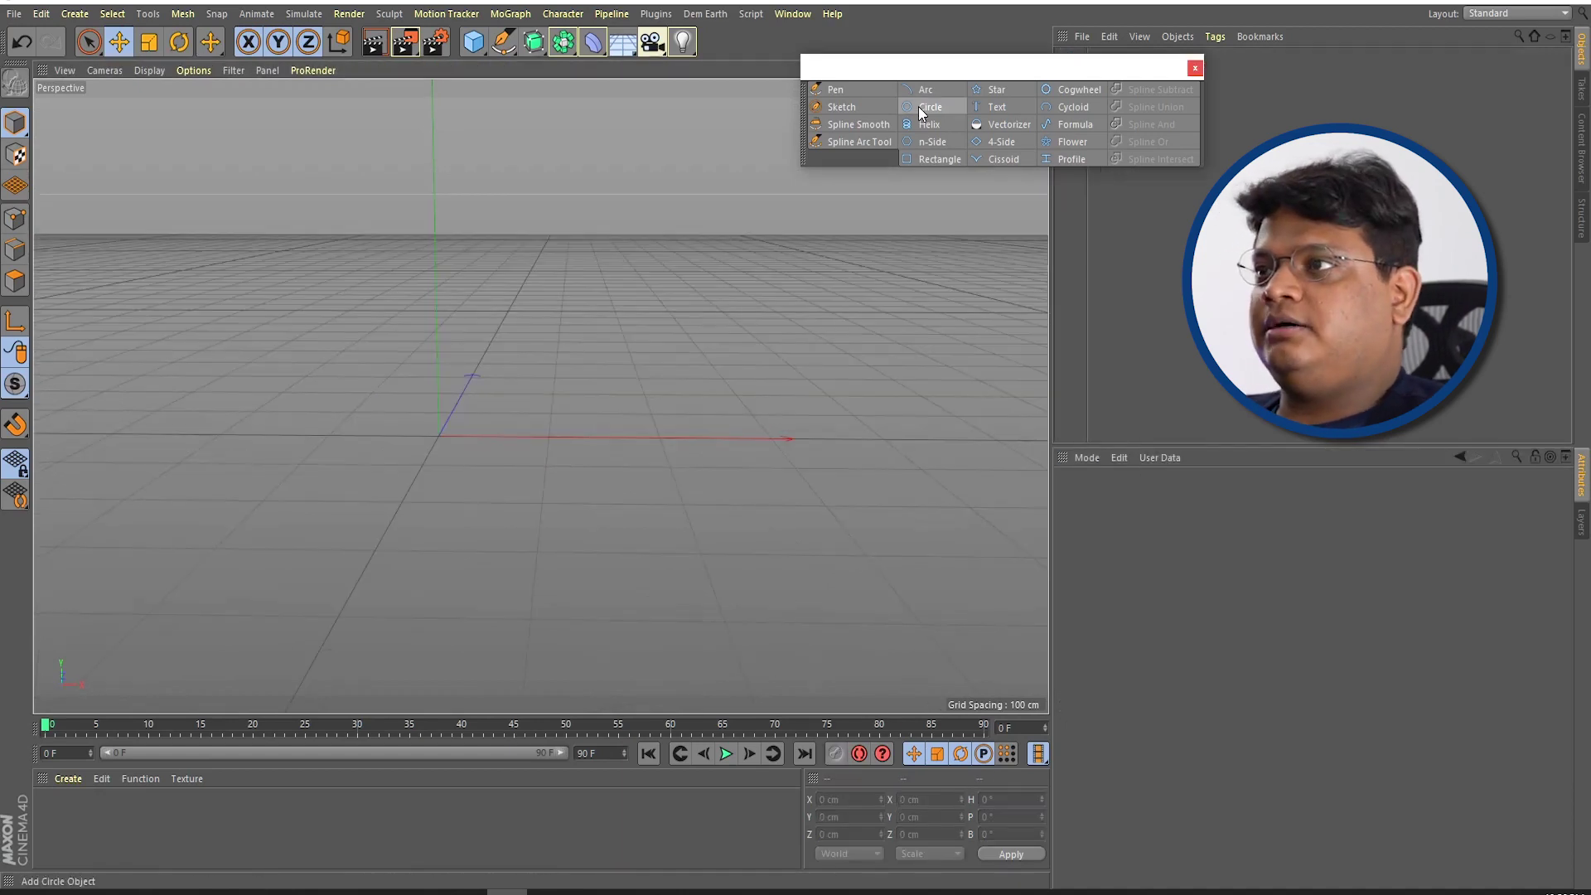
# Step: Add a Circle spline as a ring with 161 cm outer and 139 cm inner radius
pyautogui.click(929, 106)
pyautogui.moveTo(547, 431)
pyautogui.keyDown('alt'); pyautogui.mouseDown()
pyautogui.moveTo(490, 469)
pyautogui.moveTo(439, 454)
pyautogui.moveTo(495, 418)
pyautogui.moveTo(452, 427)
pyautogui.mouseUp(); pyautogui.keyUp('alt')
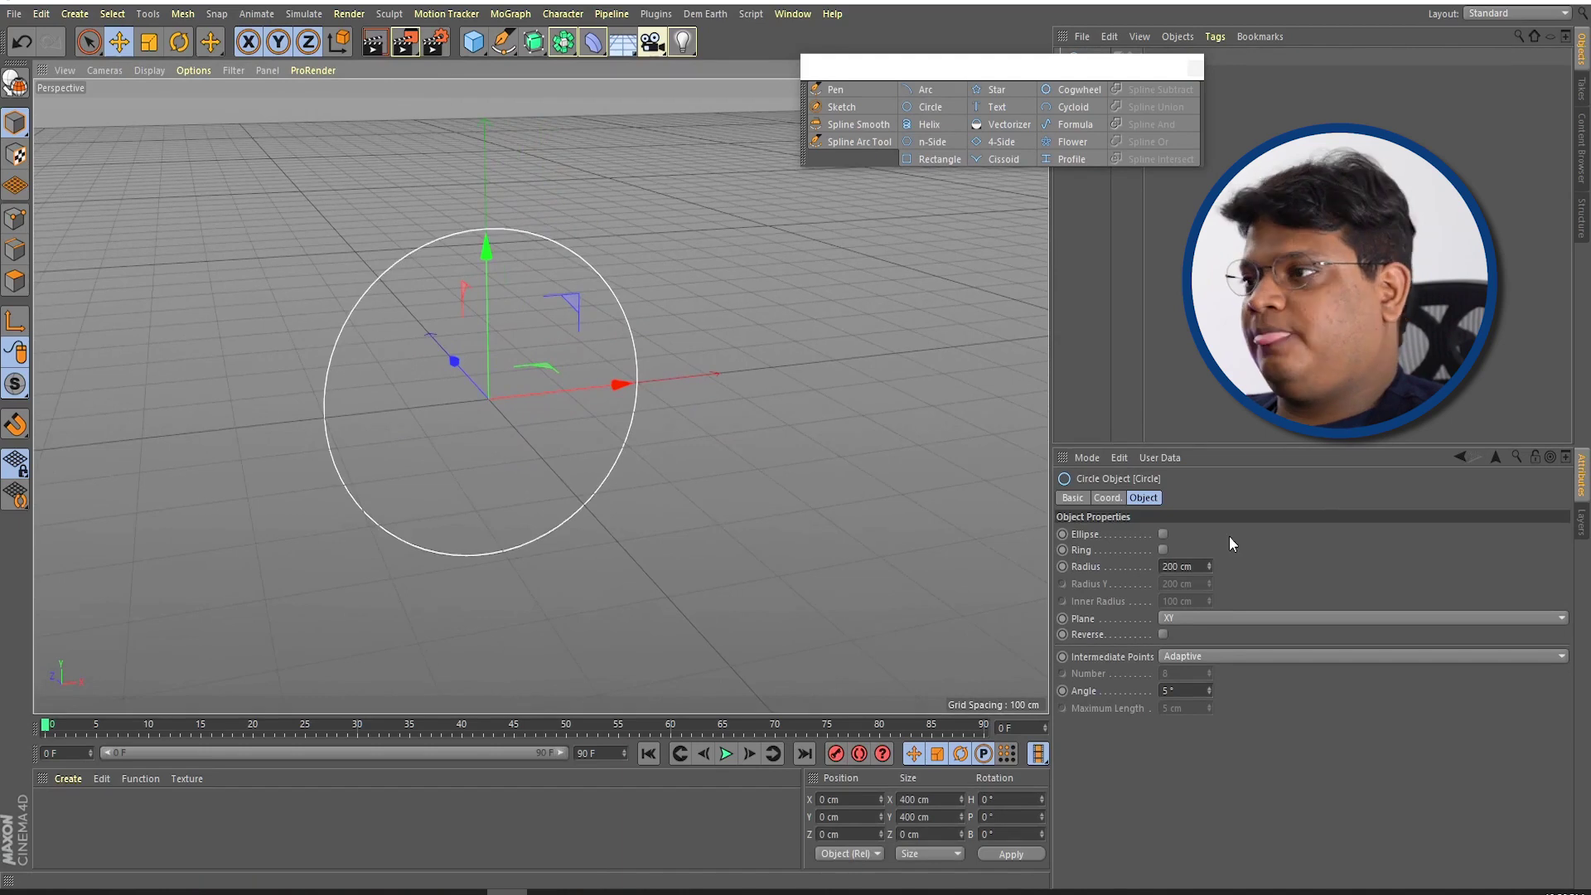
pyautogui.click(1162, 534)
pyautogui.click(1162, 534)
pyautogui.click(1162, 550)
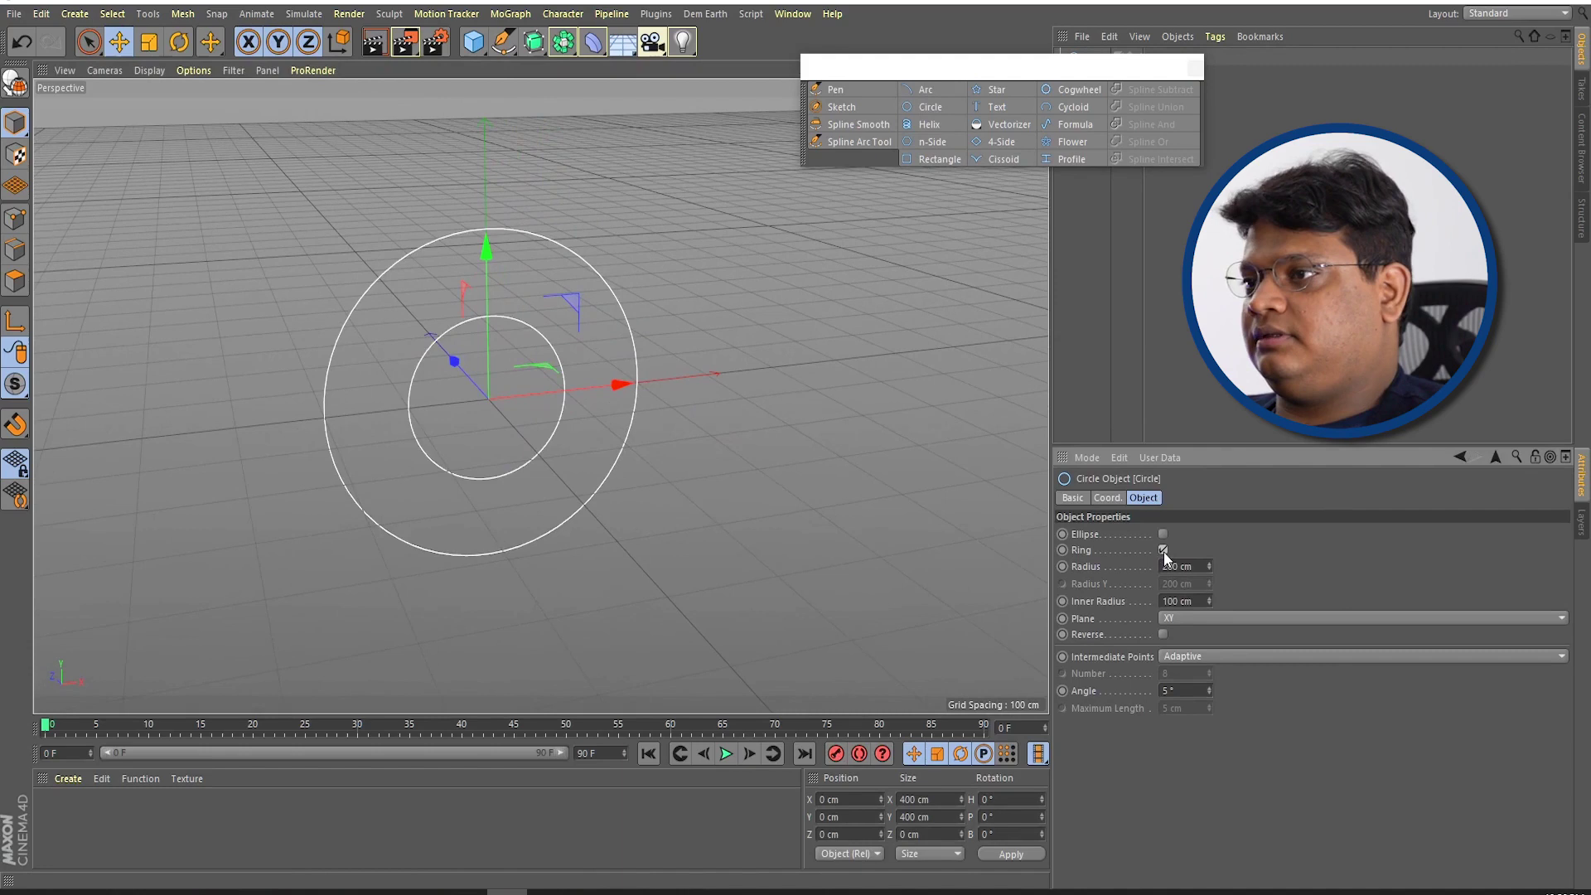
pyautogui.moveTo(1210, 568)
pyautogui.mouseDown()
pyautogui.moveTo(1207, 596)
pyautogui.moveTo(1207, 580)
pyautogui.mouseUp()
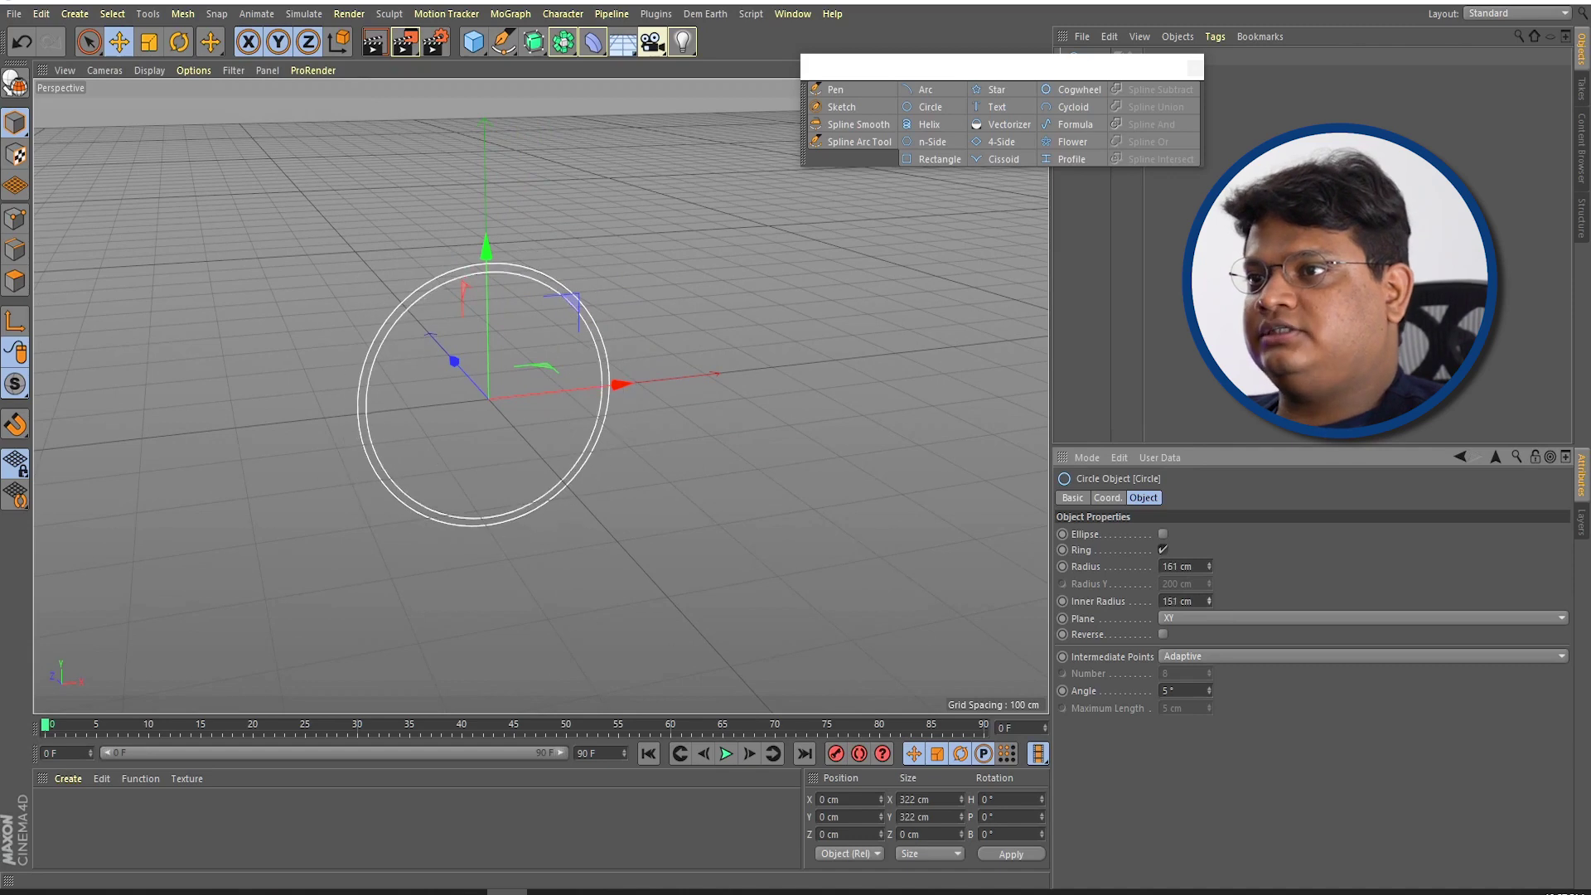
# Step: Try an elliptical ring, revert to round, and lay it flat in the XZ plane
pyautogui.click(1163, 534)
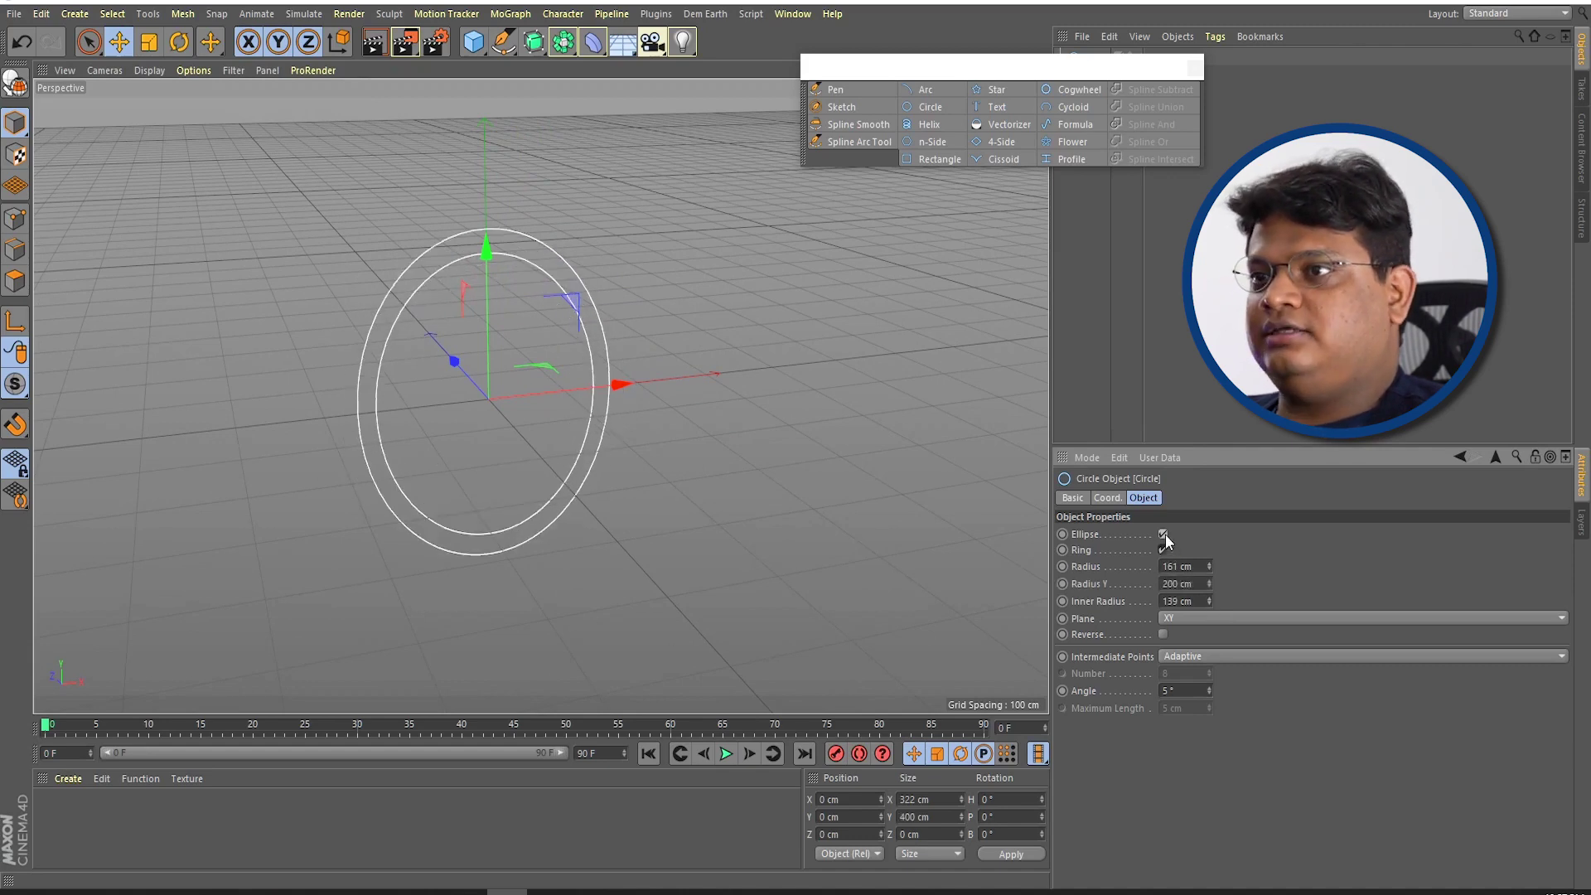
pyautogui.keyDown('alt'); pyautogui.moveTo(519, 337); pyautogui.dragTo(470, 323); pyautogui.keyUp('alt')
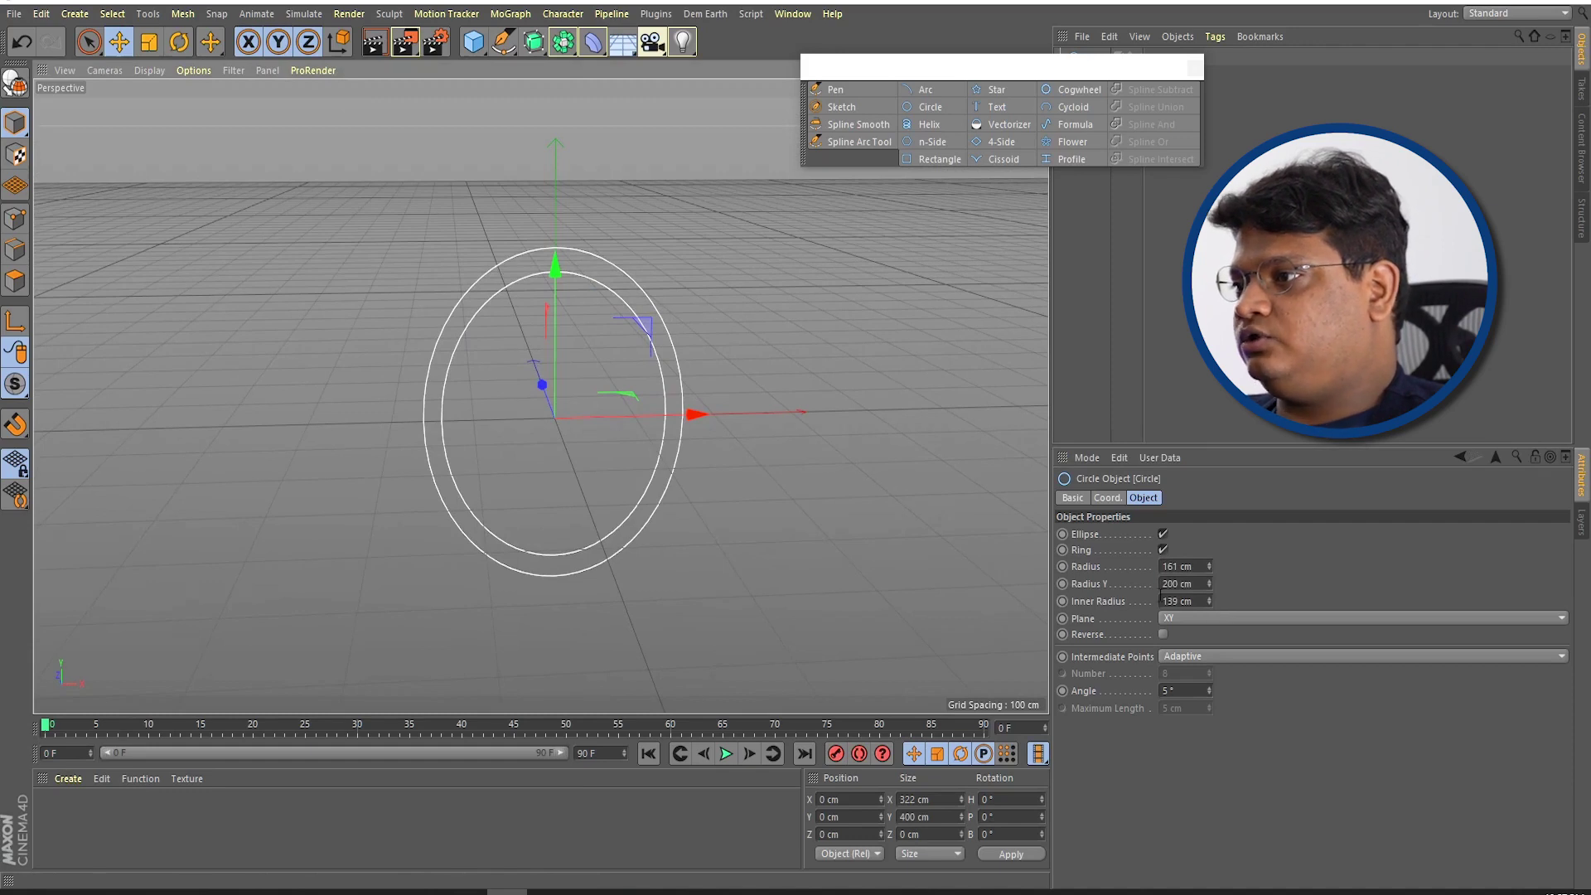
pyautogui.moveTo(1208, 584); pyautogui.dragTo(1152, 593)
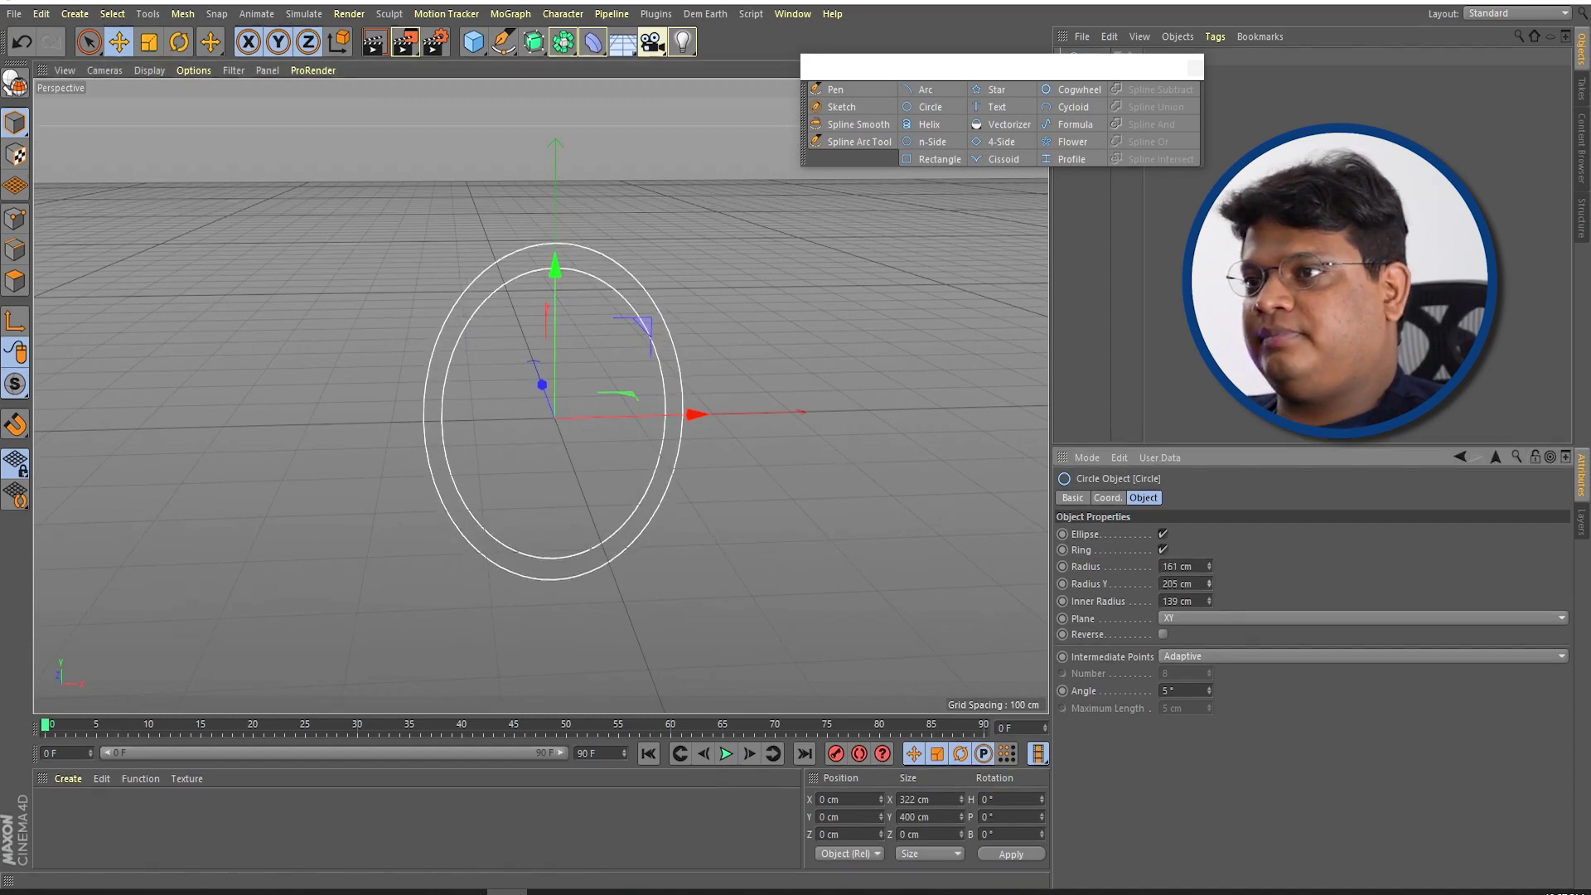
pyautogui.click(1163, 534)
pyautogui.keyDown('alt'); pyautogui.moveTo(618, 504); pyautogui.dragTo(624, 499); pyautogui.keyUp('alt')
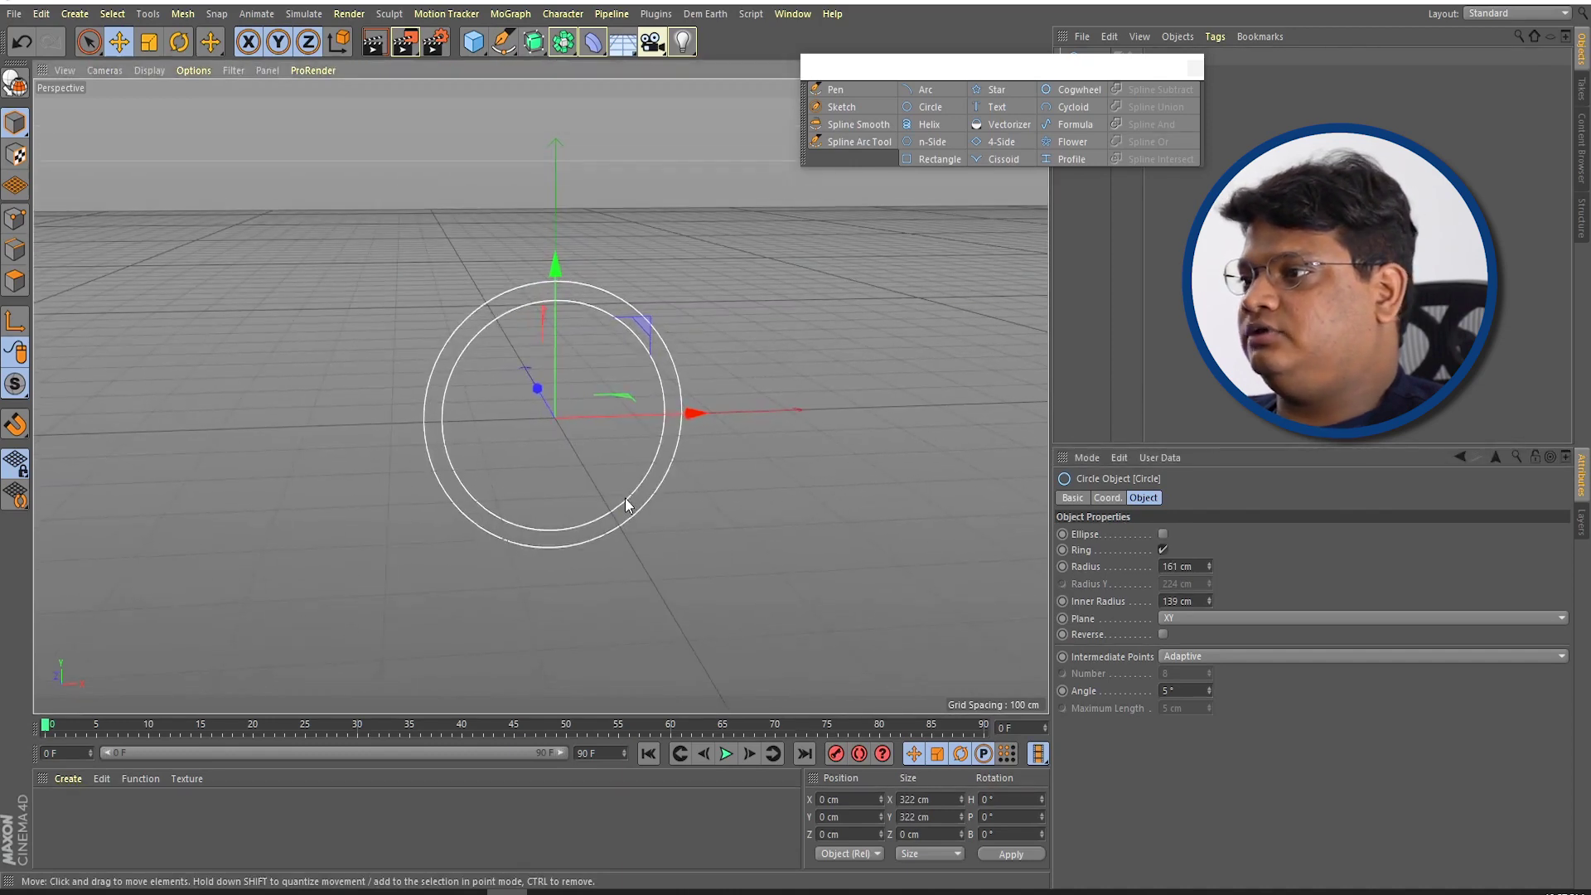
pyautogui.click(1186, 617)
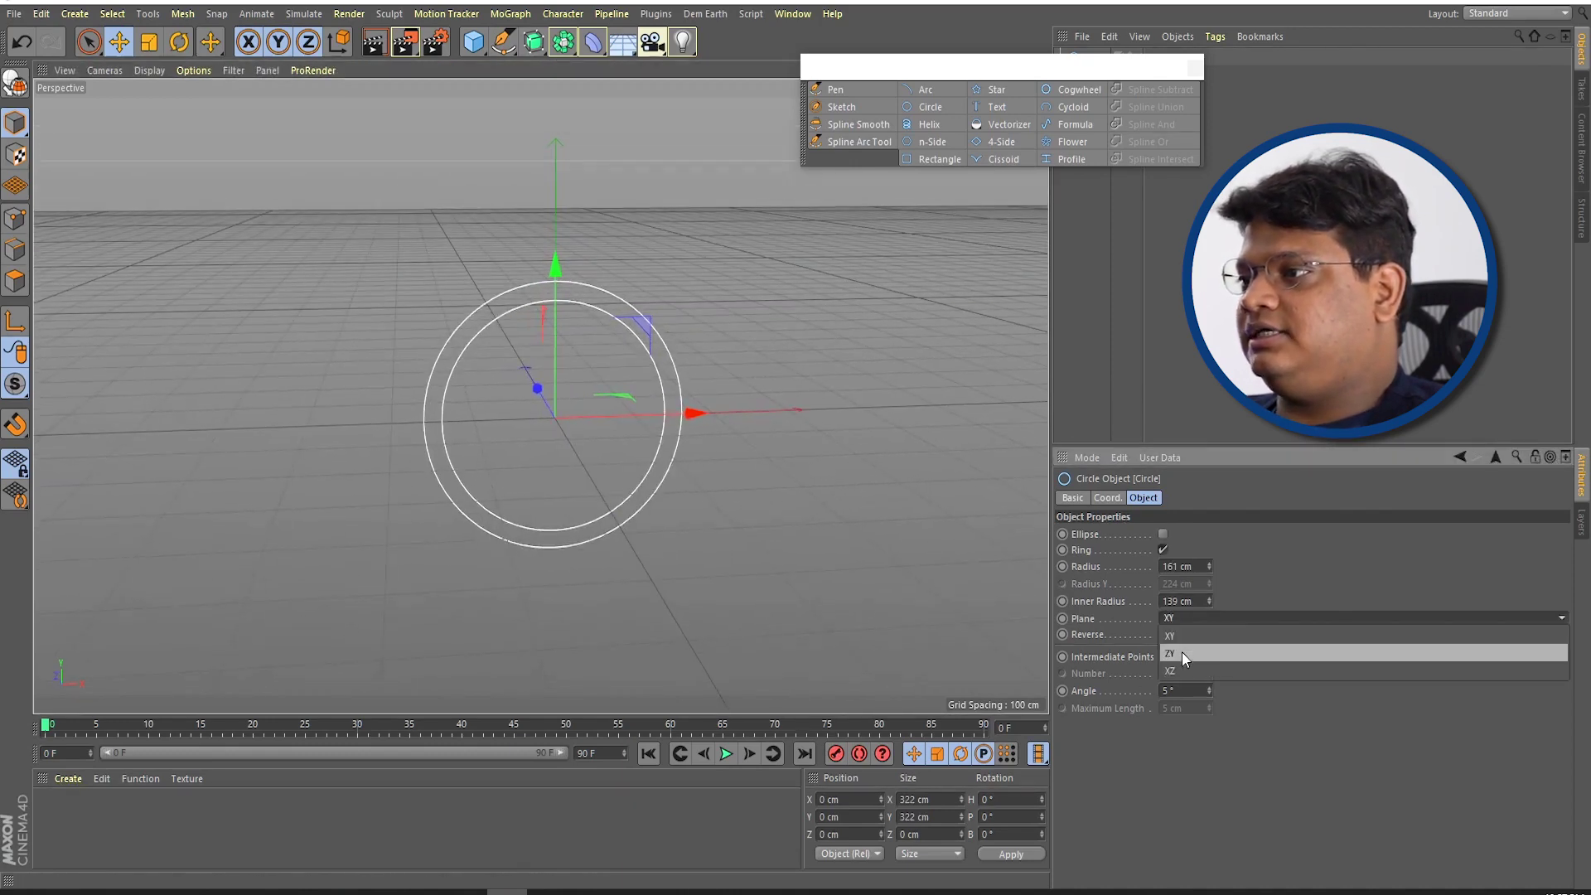
pyautogui.click(1184, 658)
pyautogui.click(1190, 617)
pyautogui.click(1189, 666)
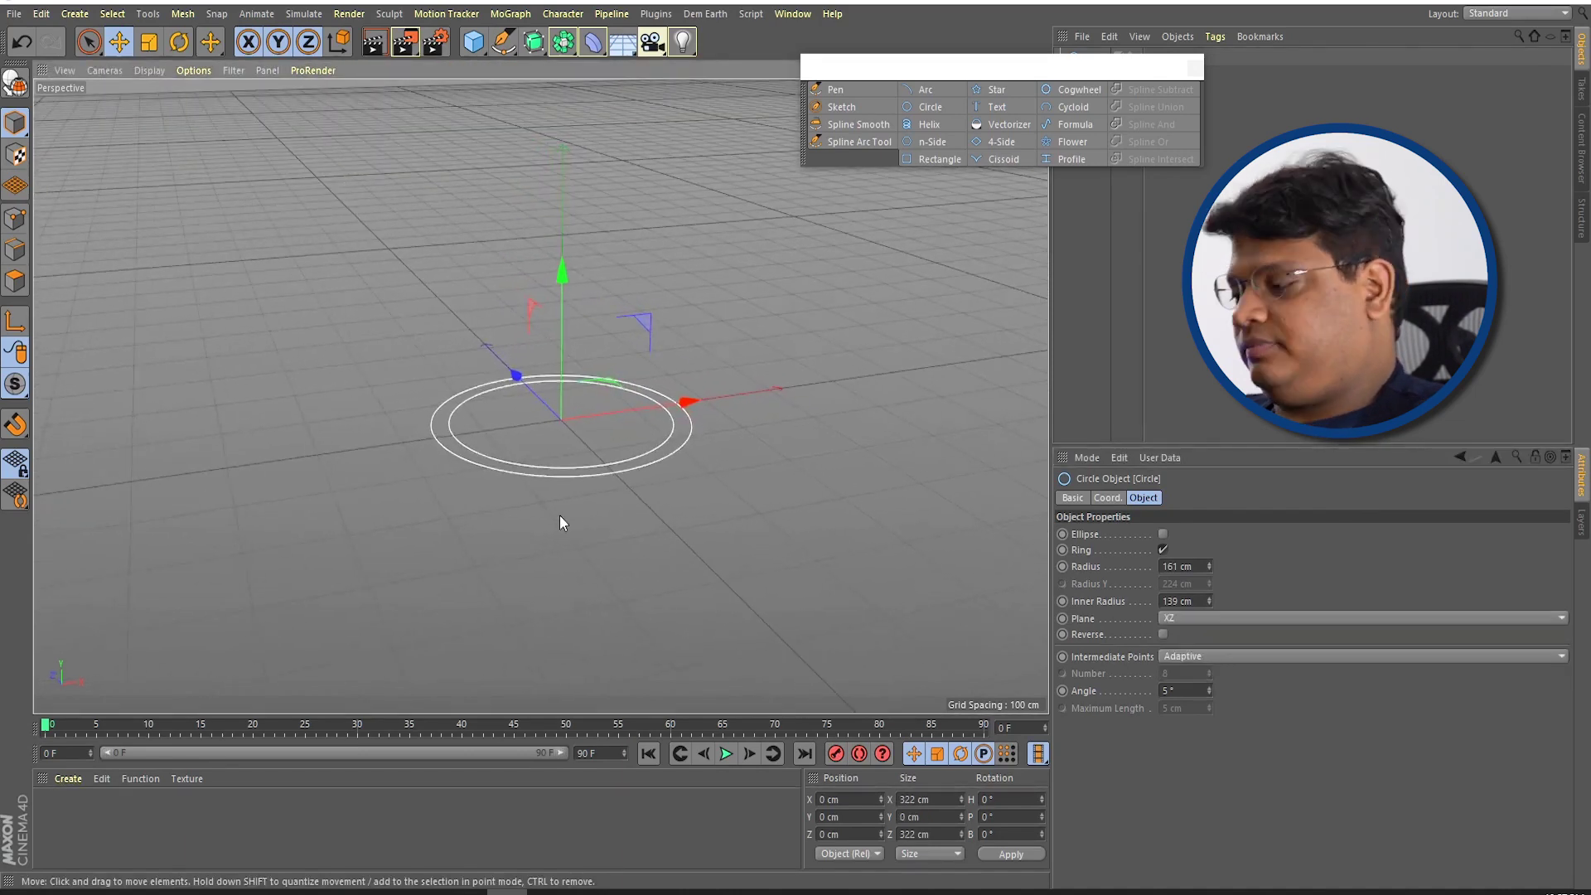
# Step: Add a Helix in the XZ plane with 88 cm start radius and -42° start angle
pyautogui.click(922, 124)
pyautogui.moveTo(562, 524)
pyautogui.keyDown('alt'); pyautogui.mouseDown()
pyautogui.moveTo(601, 500)
pyautogui.moveTo(676, 504)
pyautogui.mouseUp(); pyautogui.keyUp('alt')
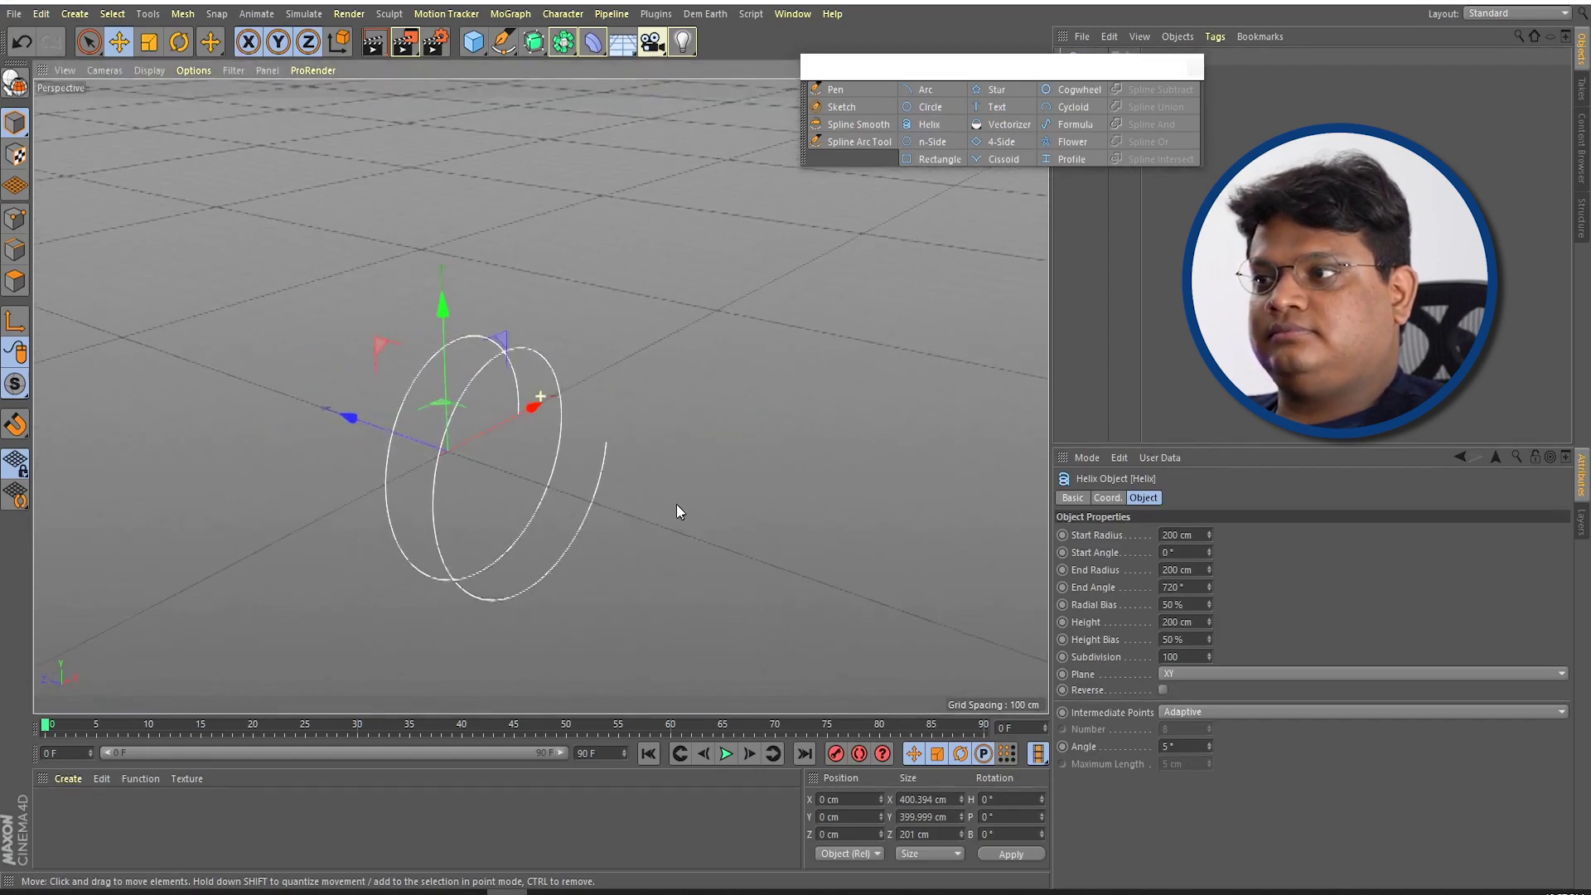
pyautogui.click(1176, 673)
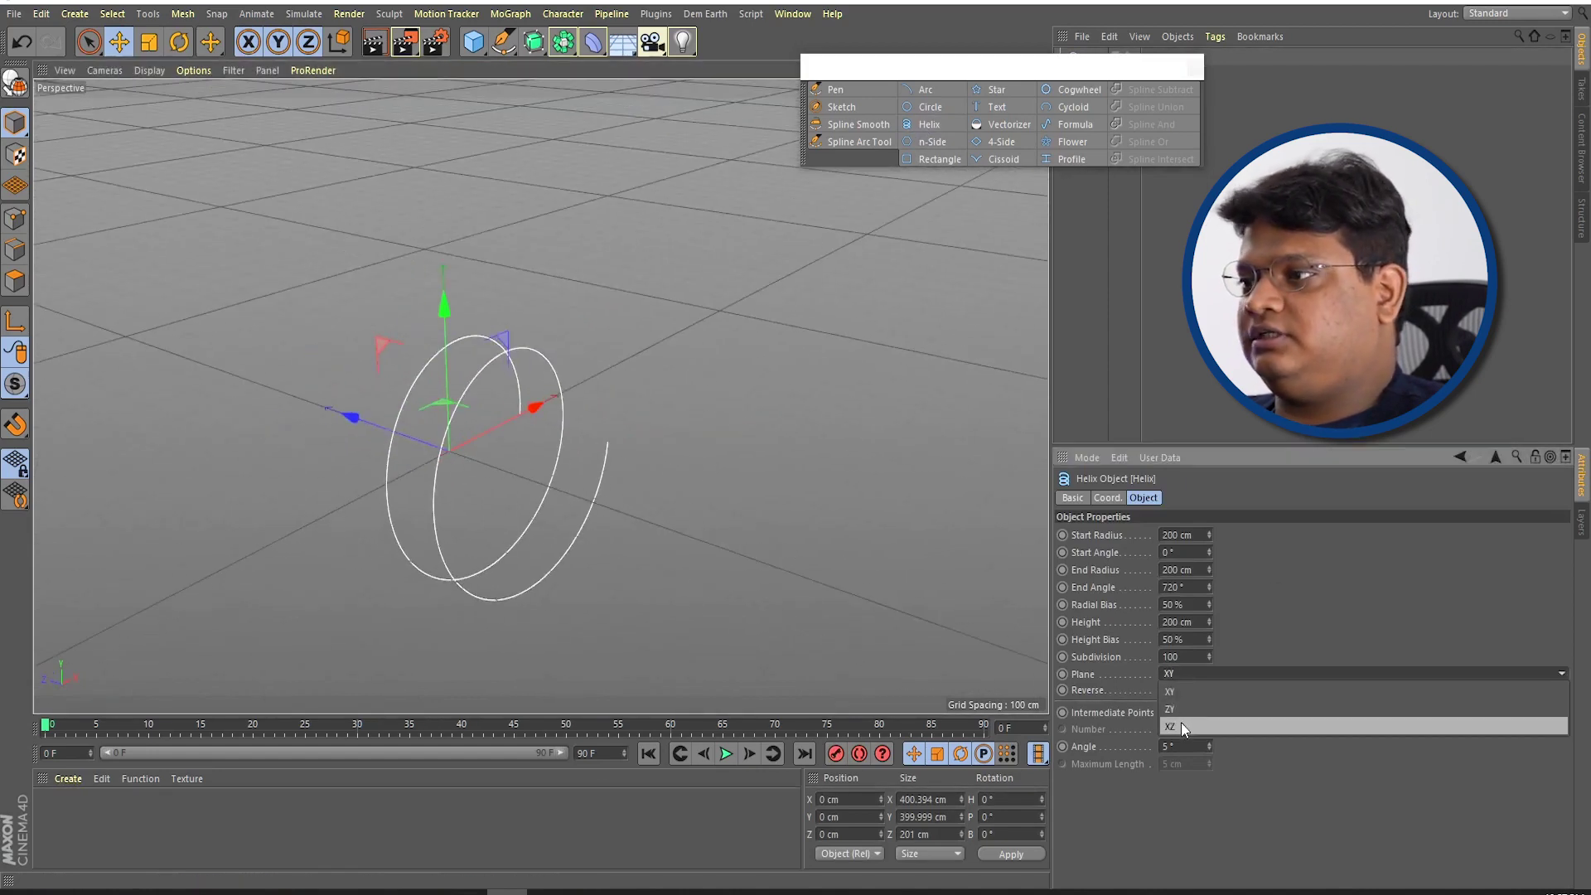
pyautogui.click(1172, 720)
pyautogui.keyDown('alt'); pyautogui.moveTo(953, 593); pyautogui.dragTo(659, 398); pyautogui.keyUp('alt')
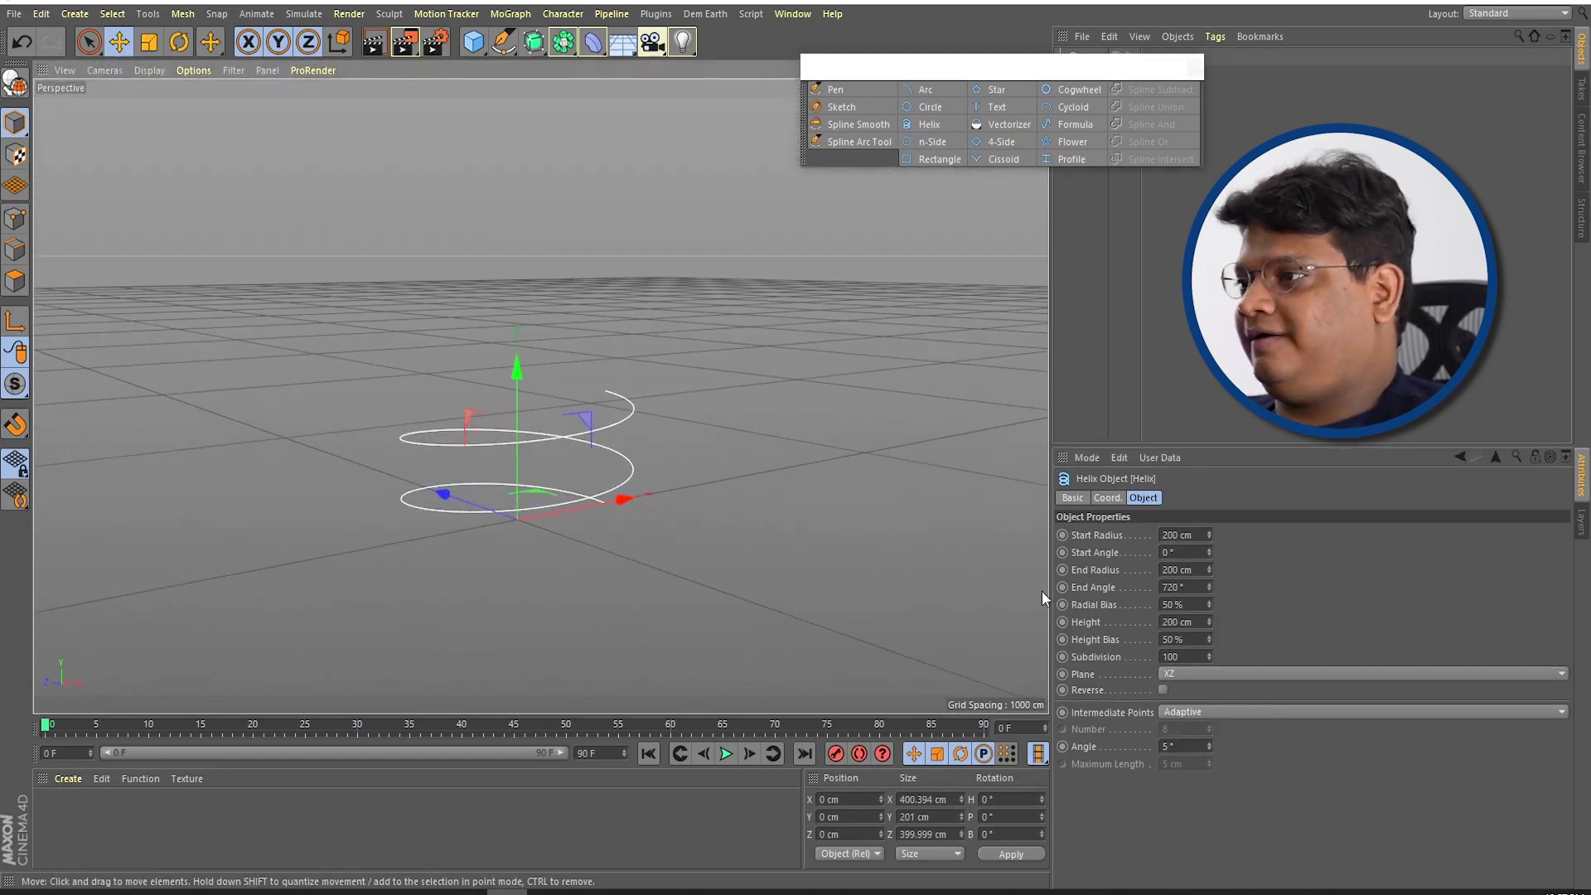
pyautogui.moveTo(1208, 538); pyautogui.dragTo(1208, 613)
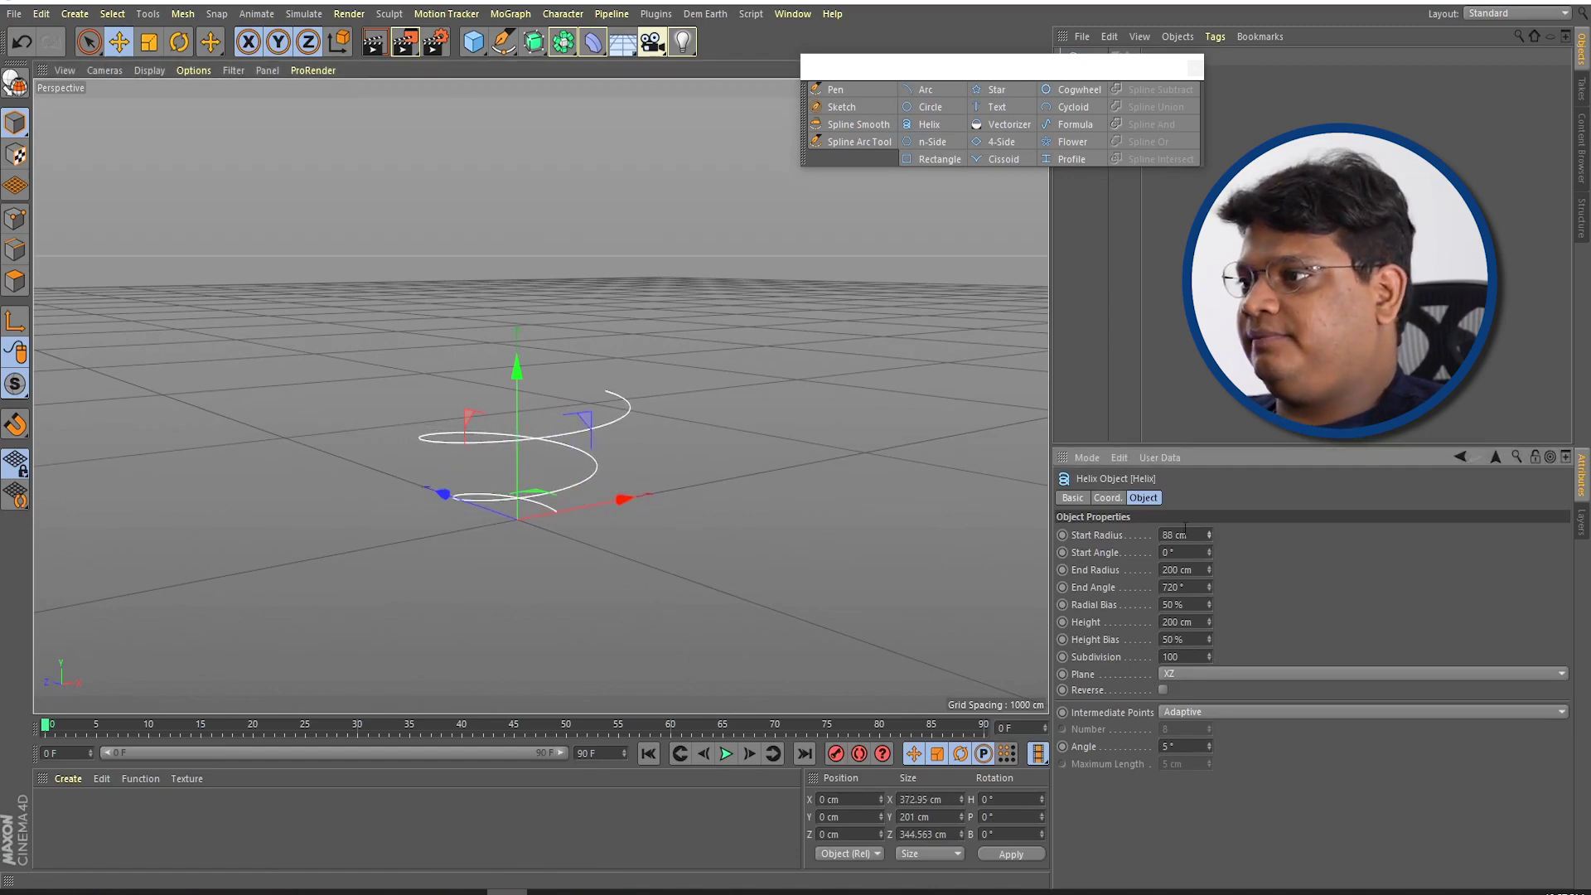
pyautogui.moveTo(1210, 551); pyautogui.dragTo(1209, 584)
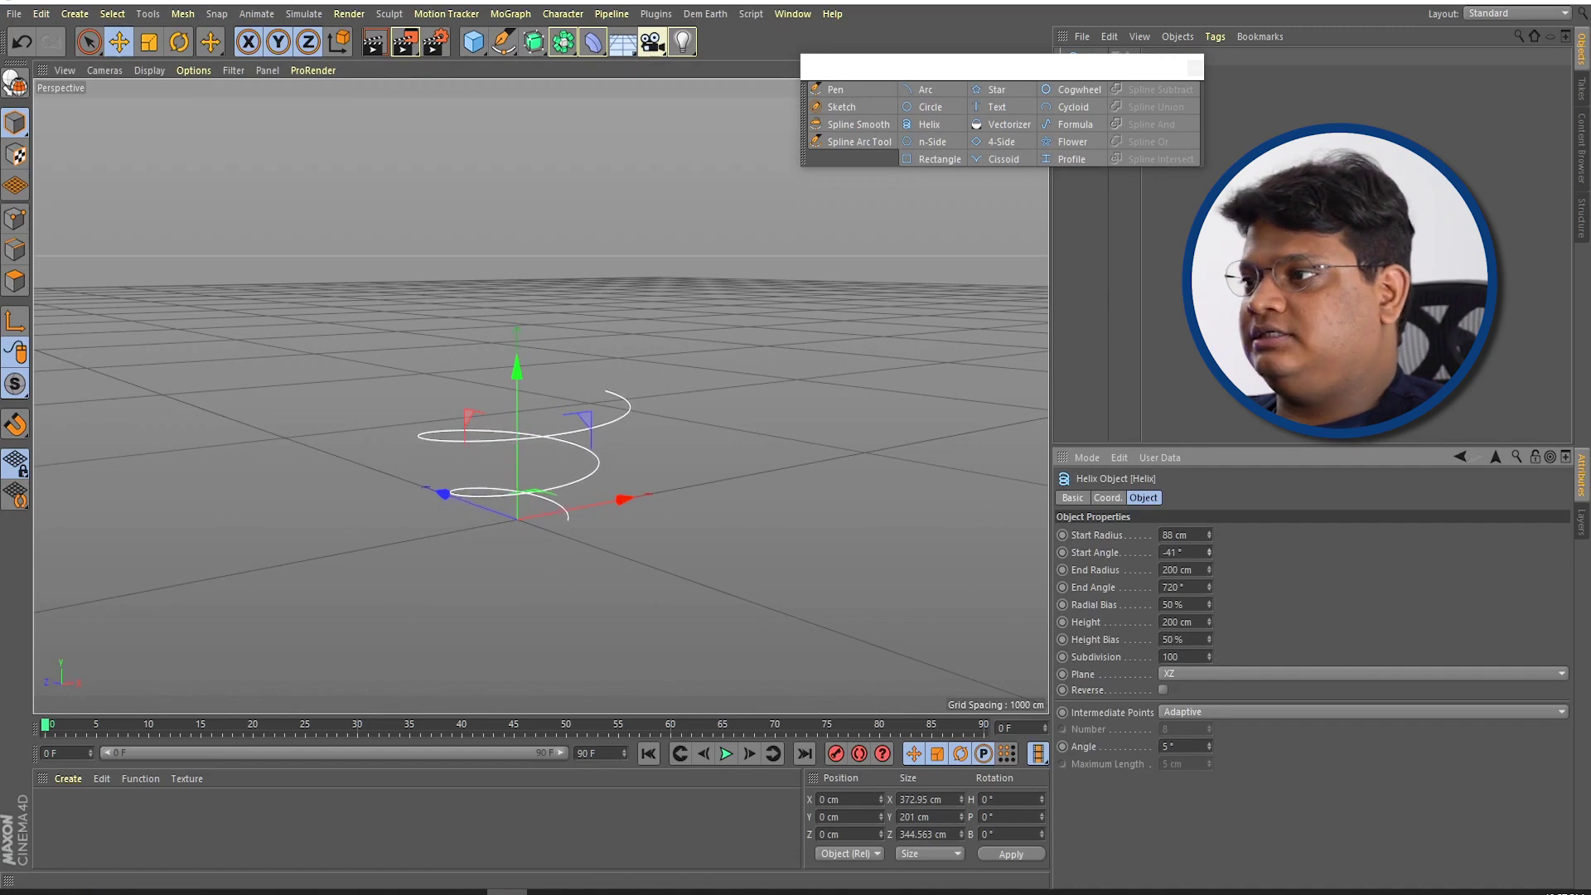
# Step: Set end radius 181 cm, end angle 1648°, radial bias 30%, height 514, then delete the helix
pyautogui.moveTo(1207, 568); pyautogui.dragTo(1207, 597)
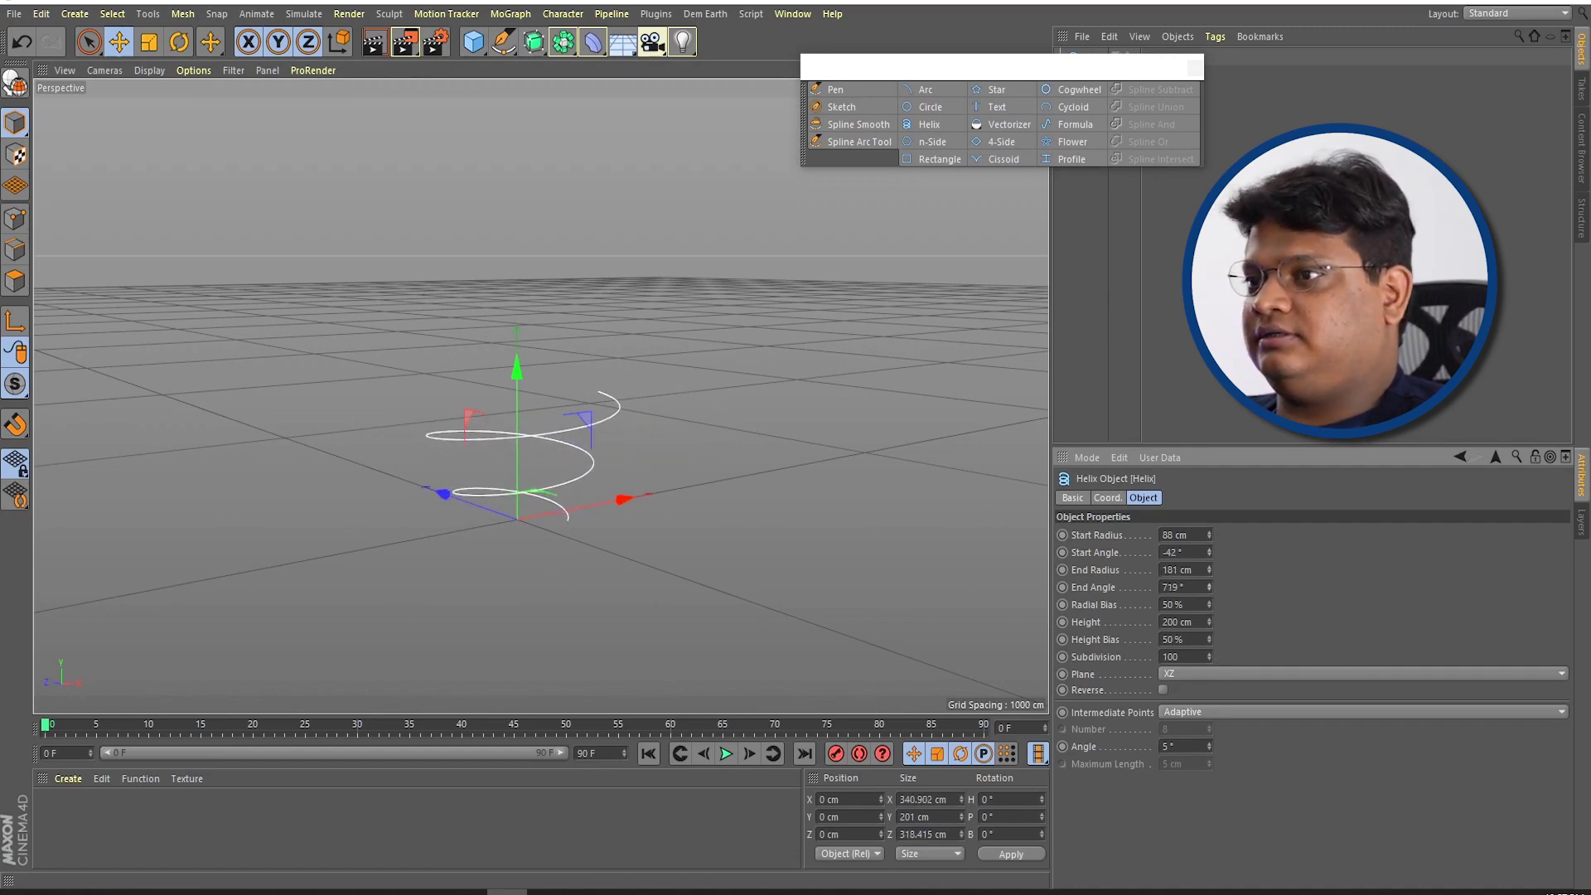
pyautogui.moveTo(1209, 587); pyautogui.dragTo(1208, 531)
pyautogui.moveTo(1208, 587); pyautogui.dragTo(1209, 530)
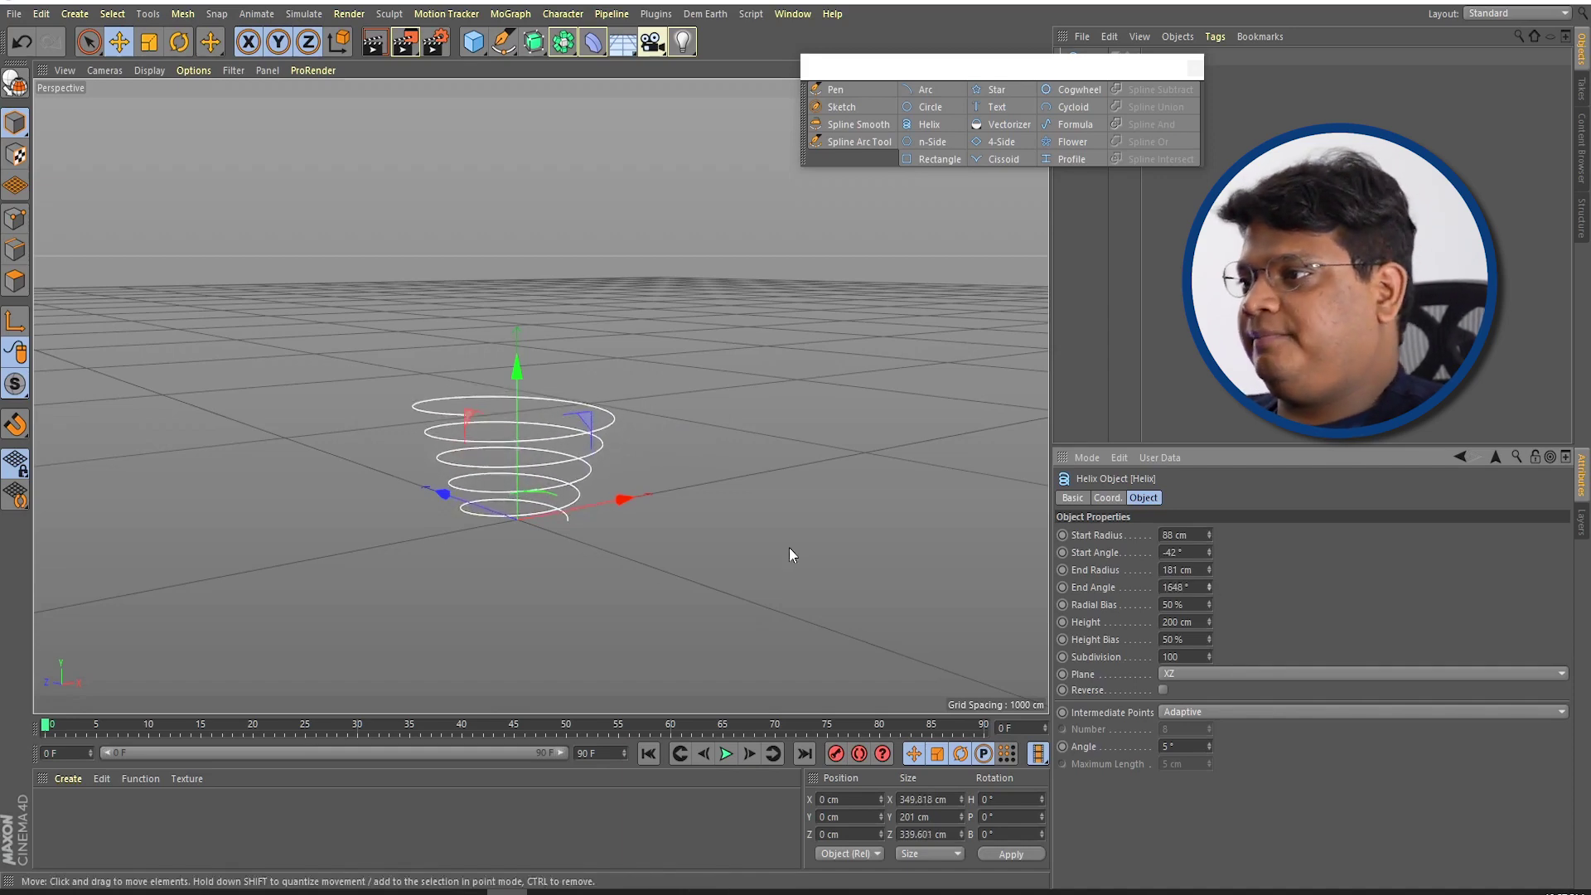
pyautogui.moveTo(1209, 604)
pyautogui.mouseDown()
pyautogui.moveTo(1209, 642)
pyautogui.moveTo(1208, 571)
pyautogui.mouseUp()
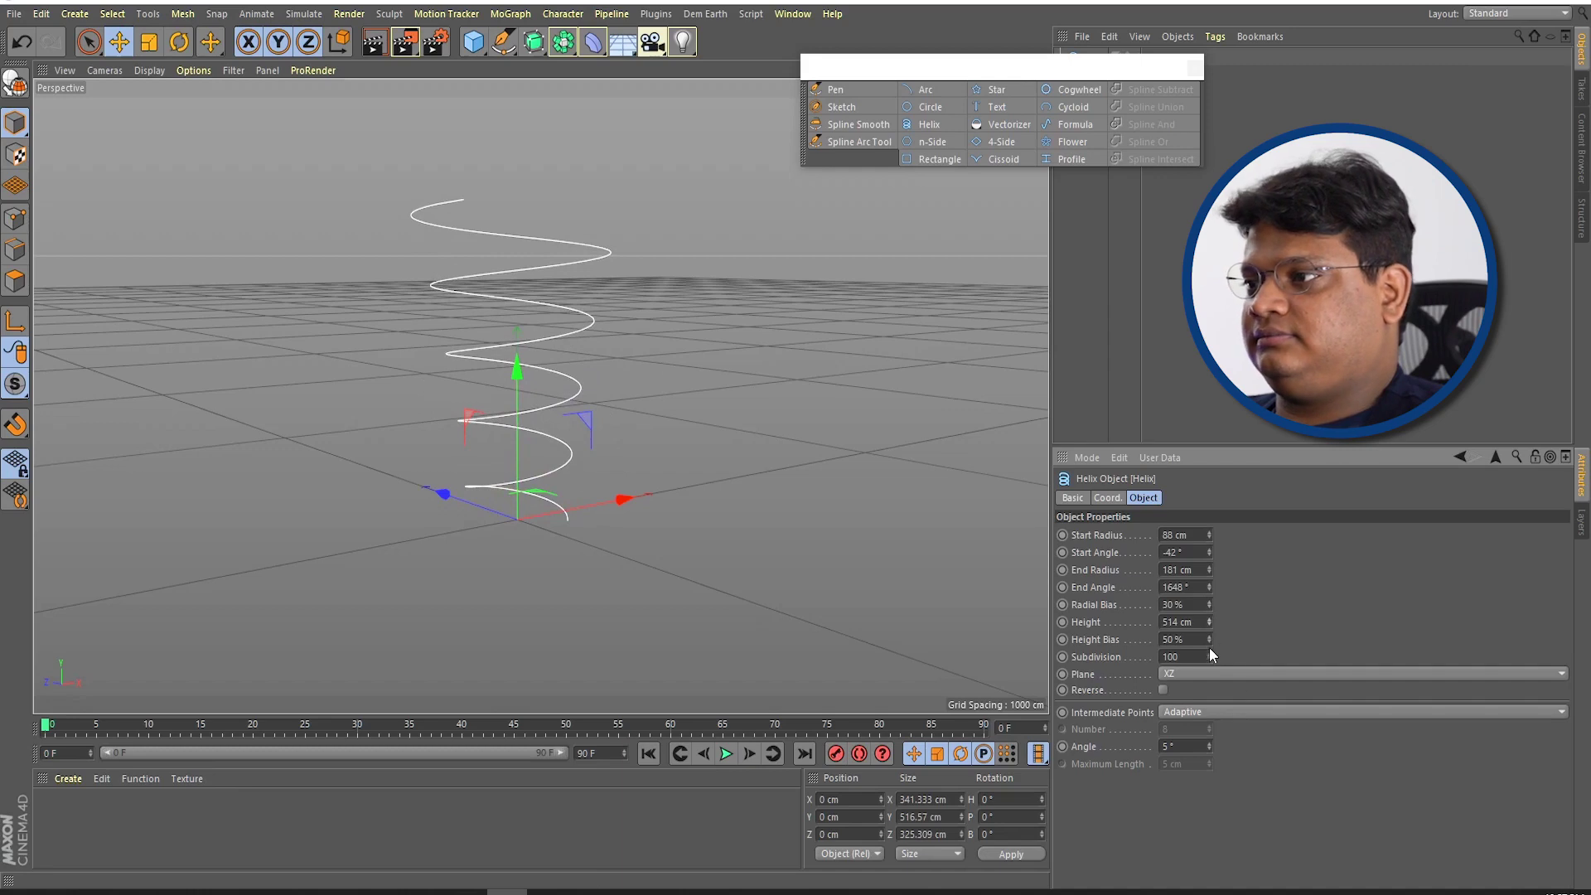
pyautogui.moveTo(1209, 638)
pyautogui.mouseDown()
pyautogui.moveTo(1209, 688)
pyautogui.moveTo(1209, 580)
pyautogui.mouseUp()
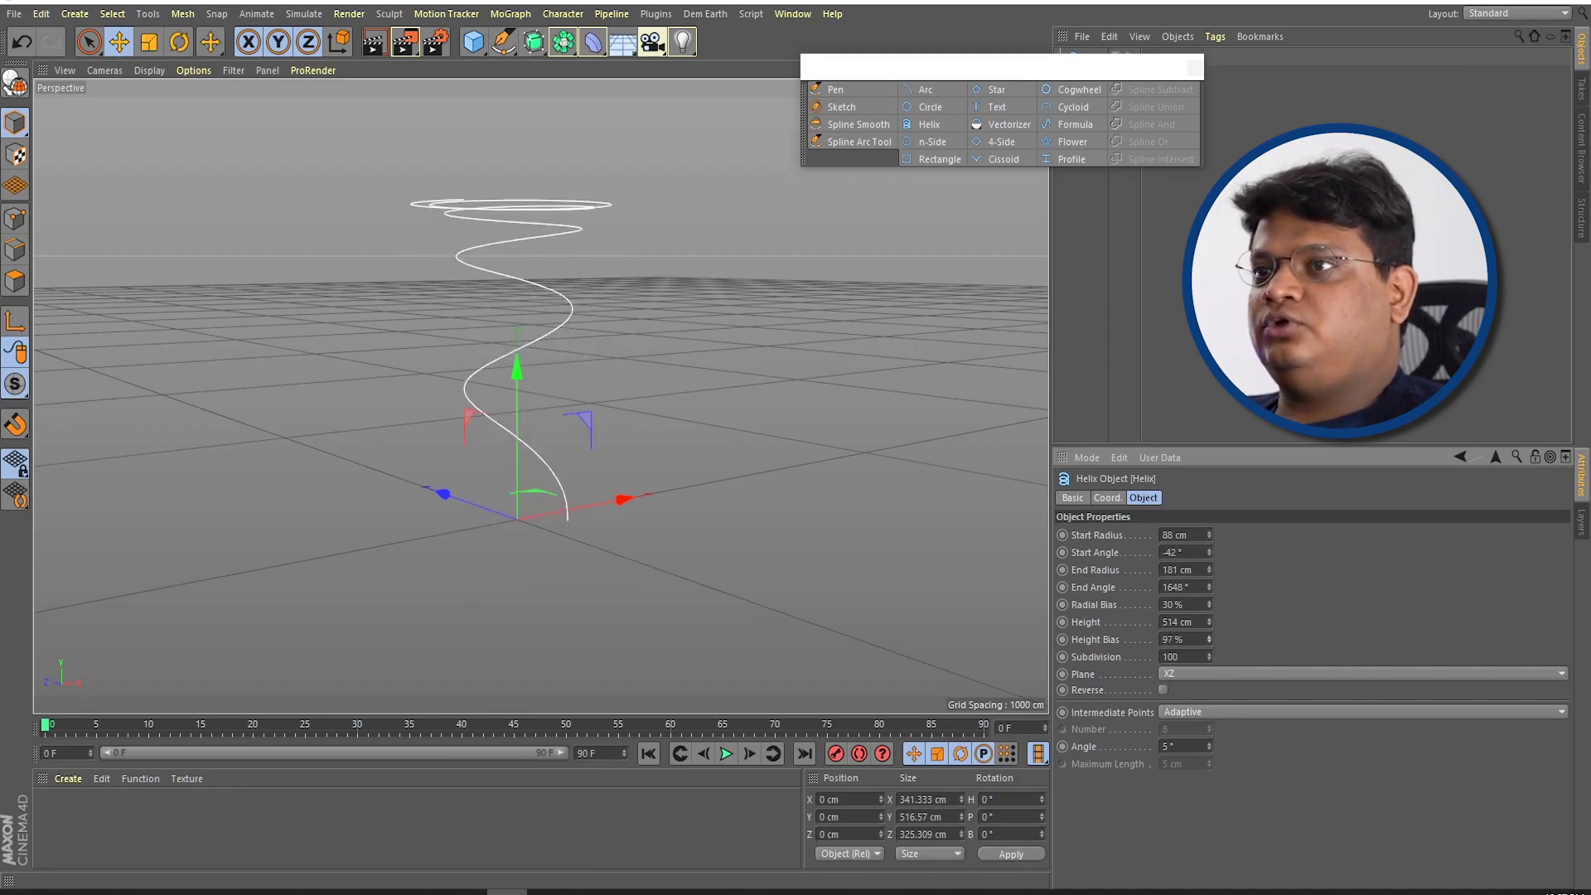
pyautogui.moveTo(741, 405)
pyautogui.keyDown('alt'); pyautogui.mouseDown()
pyautogui.moveTo(459, 524)
pyautogui.moveTo(539, 390)
pyautogui.moveTo(597, 455)
pyautogui.moveTo(596, 572)
pyautogui.moveTo(609, 370)
pyautogui.moveTo(608, 434)
pyautogui.moveTo(681, 465)
pyautogui.moveTo(614, 456)
pyautogui.mouseUp(); pyautogui.keyUp('alt')
pyautogui.click(619, 342)
pyautogui.click(558, 284)
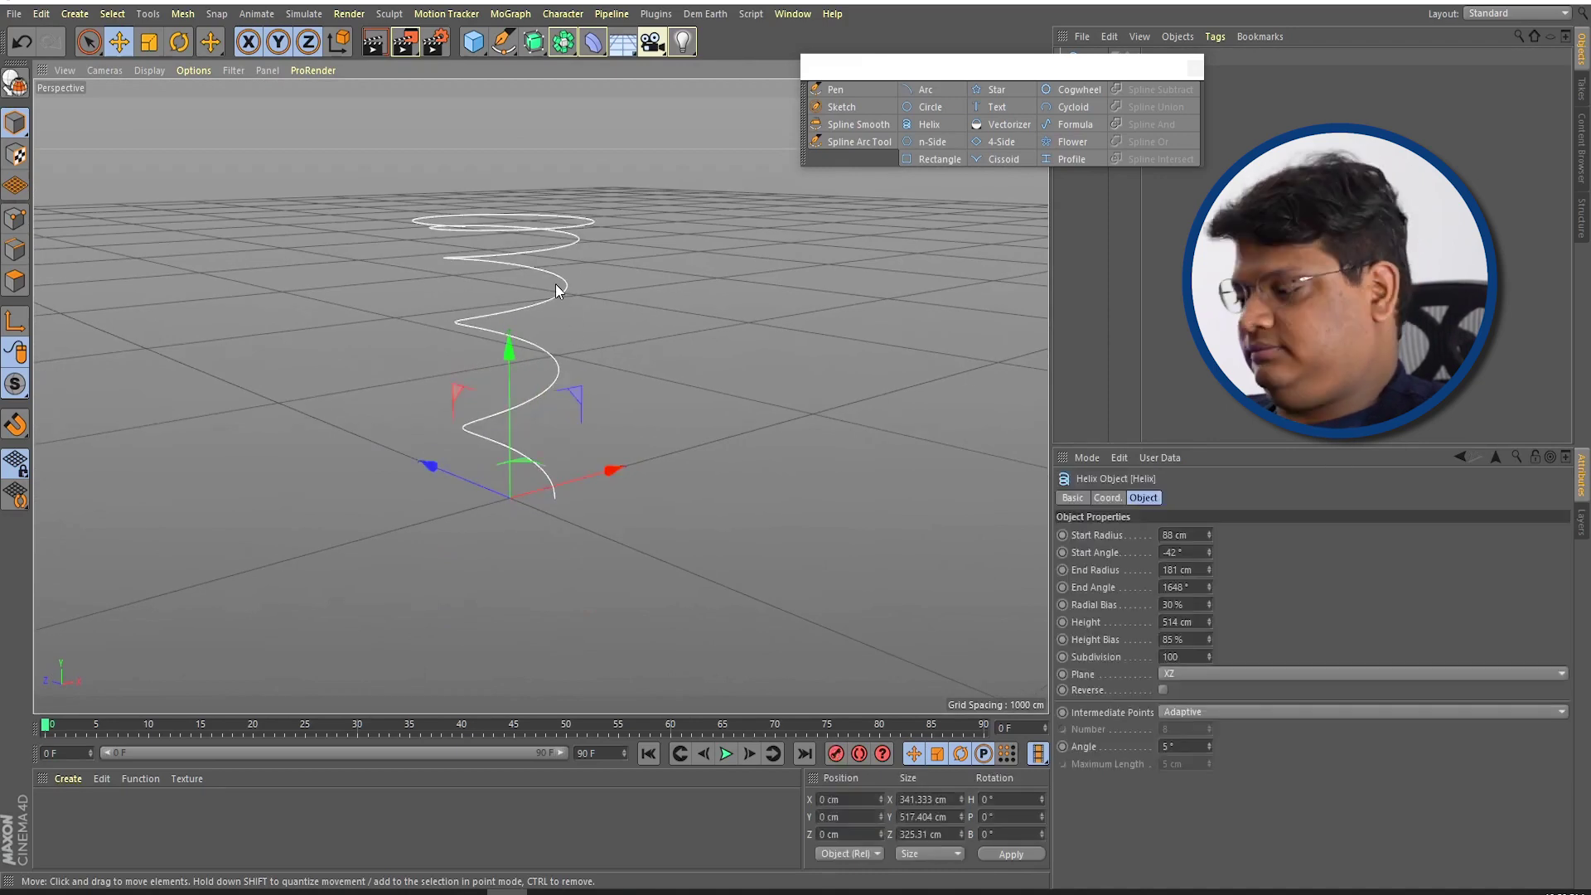
pyautogui.press('Delete')
# Step: Add an n-Side spline with 7 sides and a 239 cm radius
pyautogui.click(916, 142)
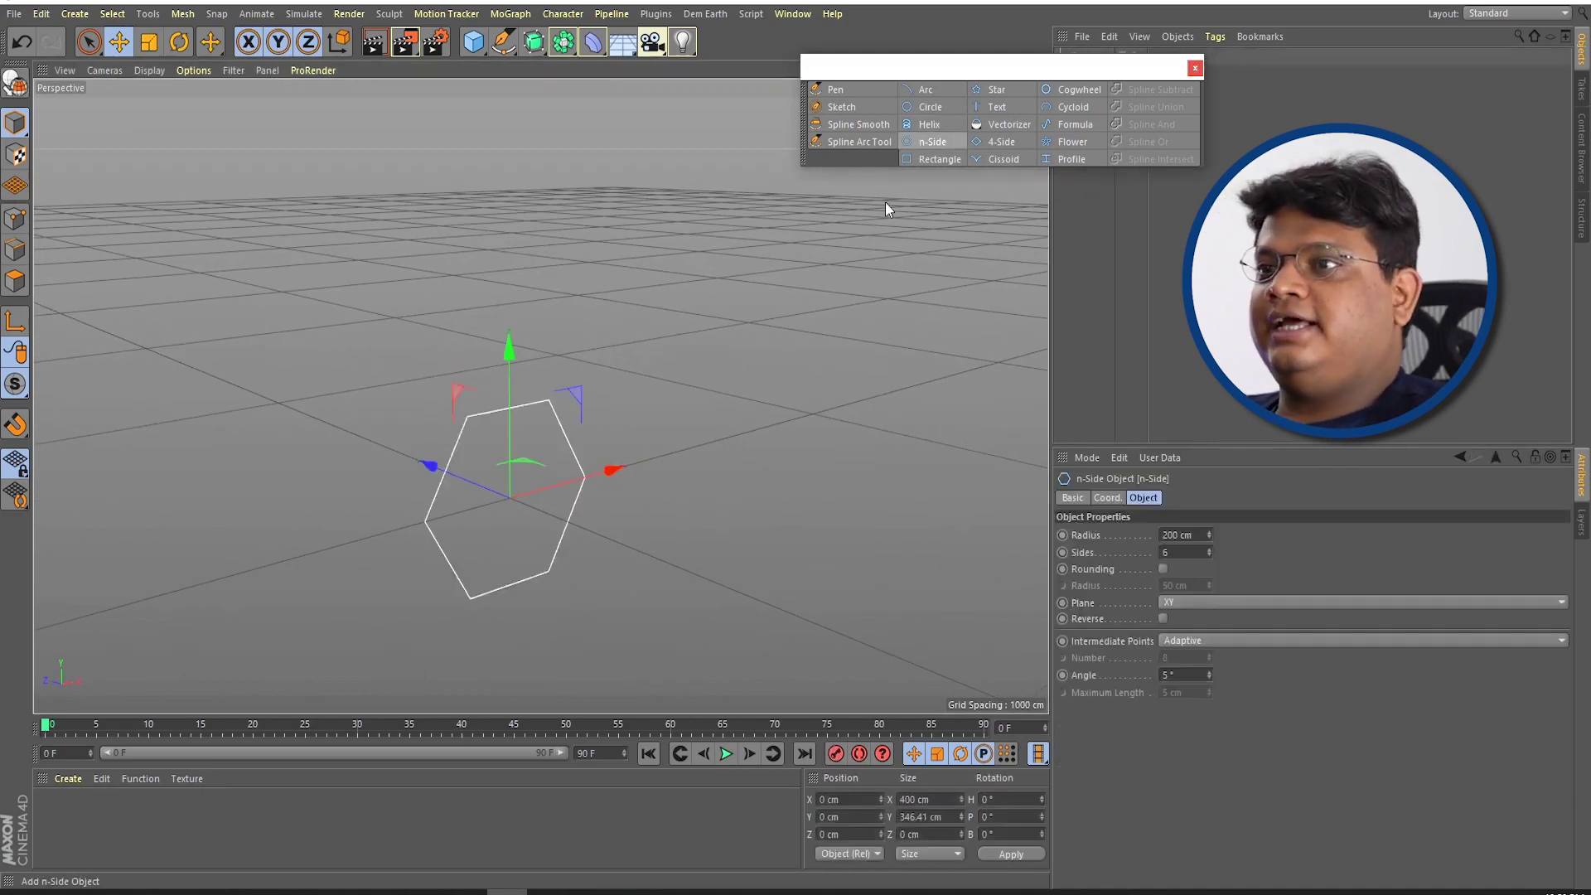
pyautogui.moveTo(641, 595)
pyautogui.keyDown('alt'); pyautogui.mouseDown()
pyautogui.moveTo(669, 474)
pyautogui.moveTo(688, 489)
pyautogui.mouseUp(); pyautogui.keyUp('alt')
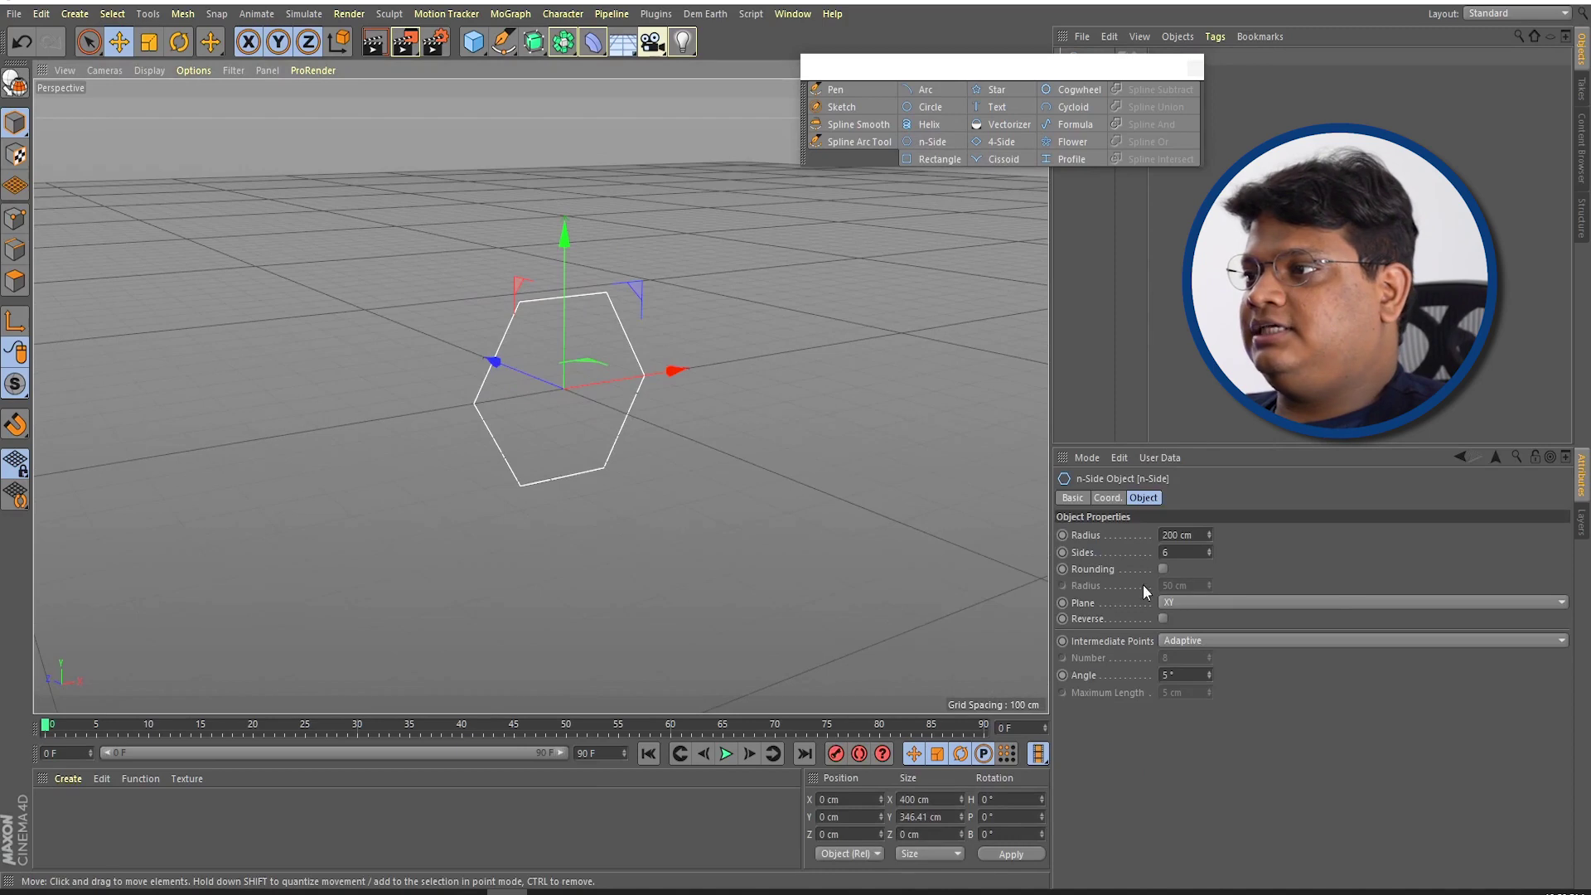
pyautogui.click(1209, 555)
pyautogui.click(1210, 555)
pyautogui.click(1211, 545)
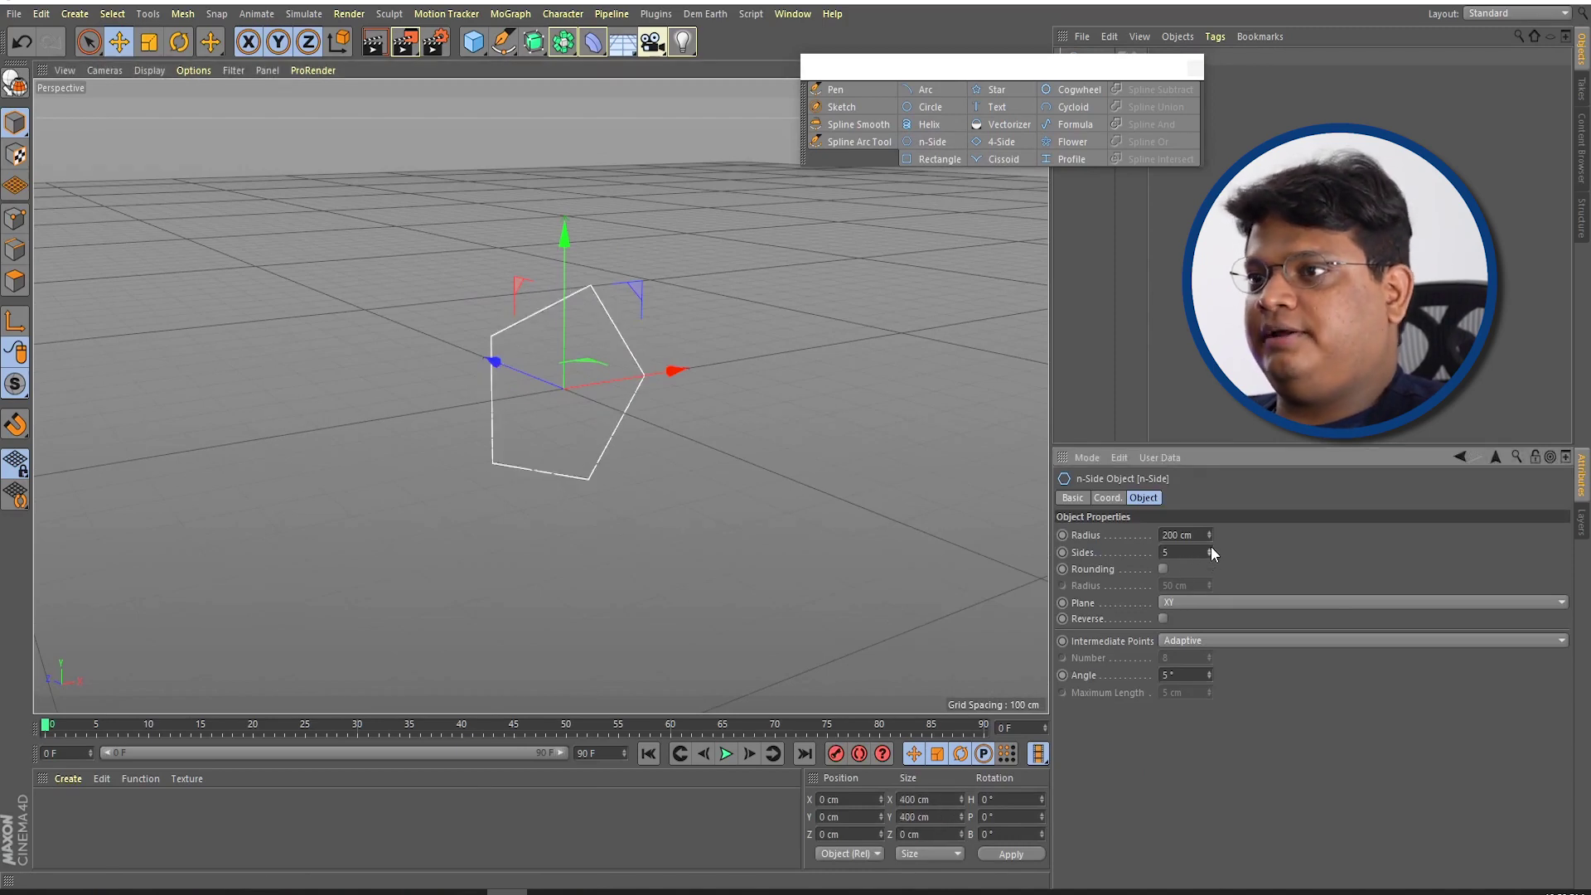
pyautogui.moveTo(1209, 535); pyautogui.dragTo(1210, 535)
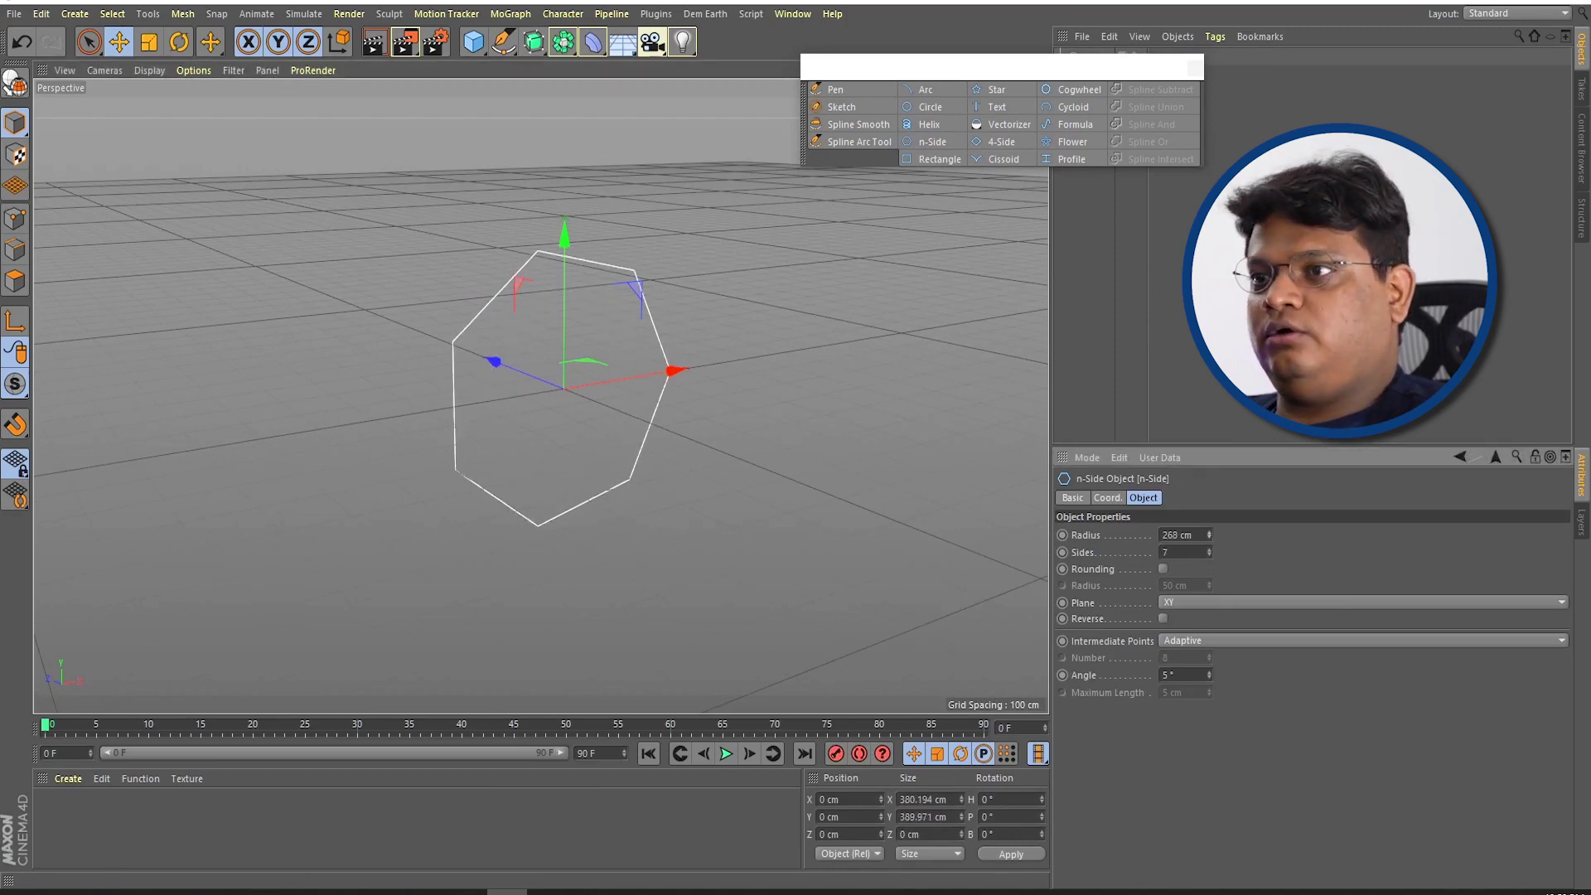
# Step: Try corner rounding, set its radius to 0 cm, and switch rounding off
pyautogui.click(1163, 569)
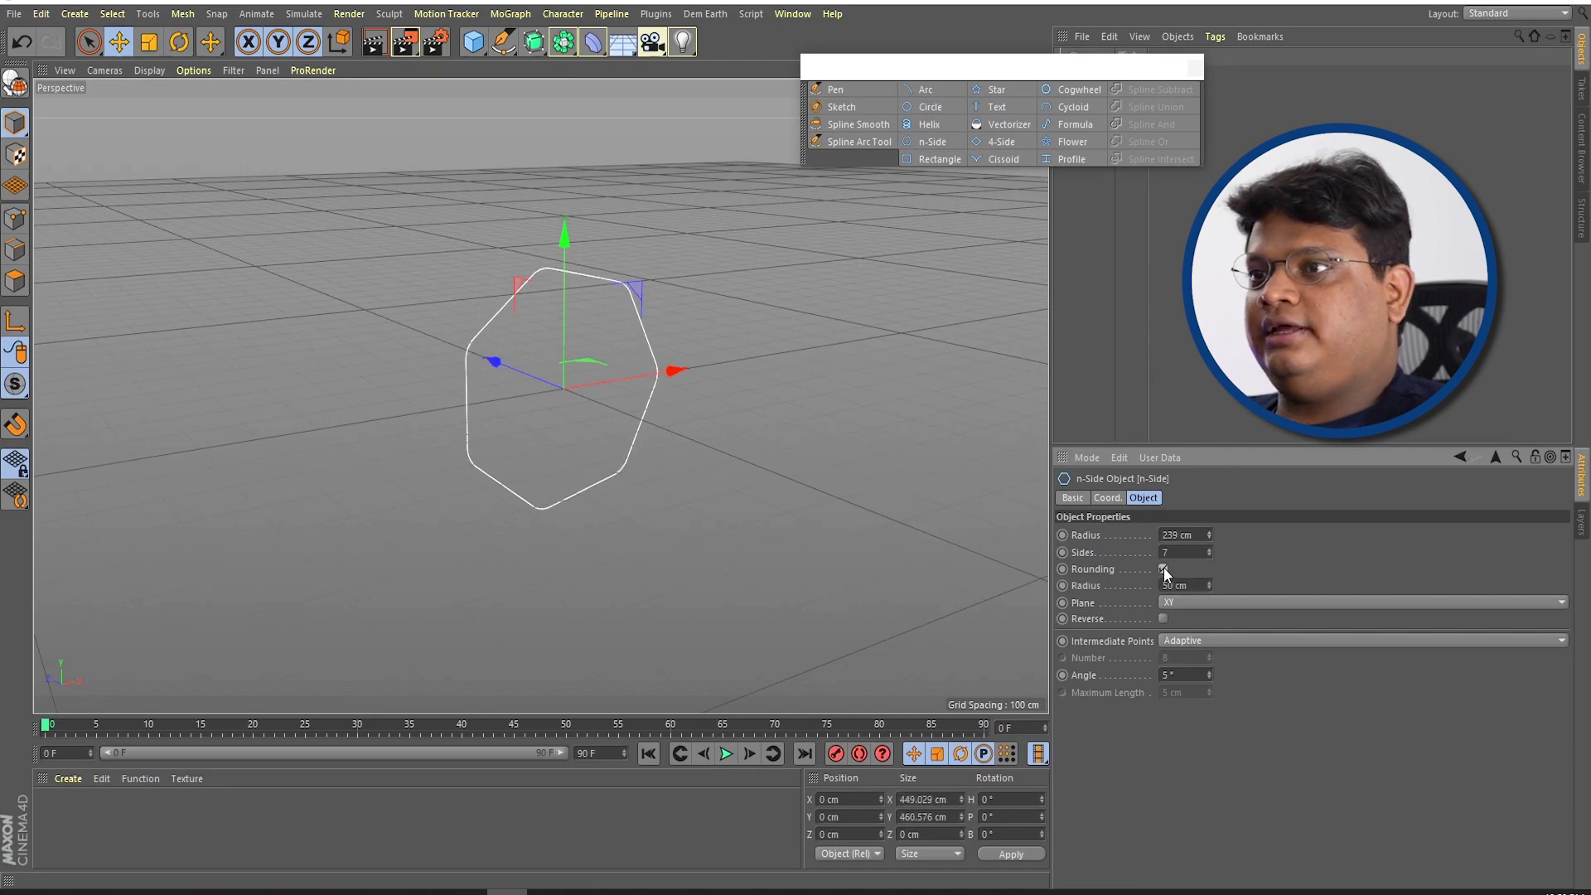
pyautogui.moveTo(554, 318)
pyautogui.keyDown('alt'); pyautogui.mouseDown()
pyautogui.moveTo(490, 302)
pyautogui.moveTo(817, 406)
pyautogui.moveTo(589, 341)
pyautogui.moveTo(998, 548)
pyautogui.mouseUp(); pyautogui.keyUp('alt')
pyautogui.click(1163, 570)
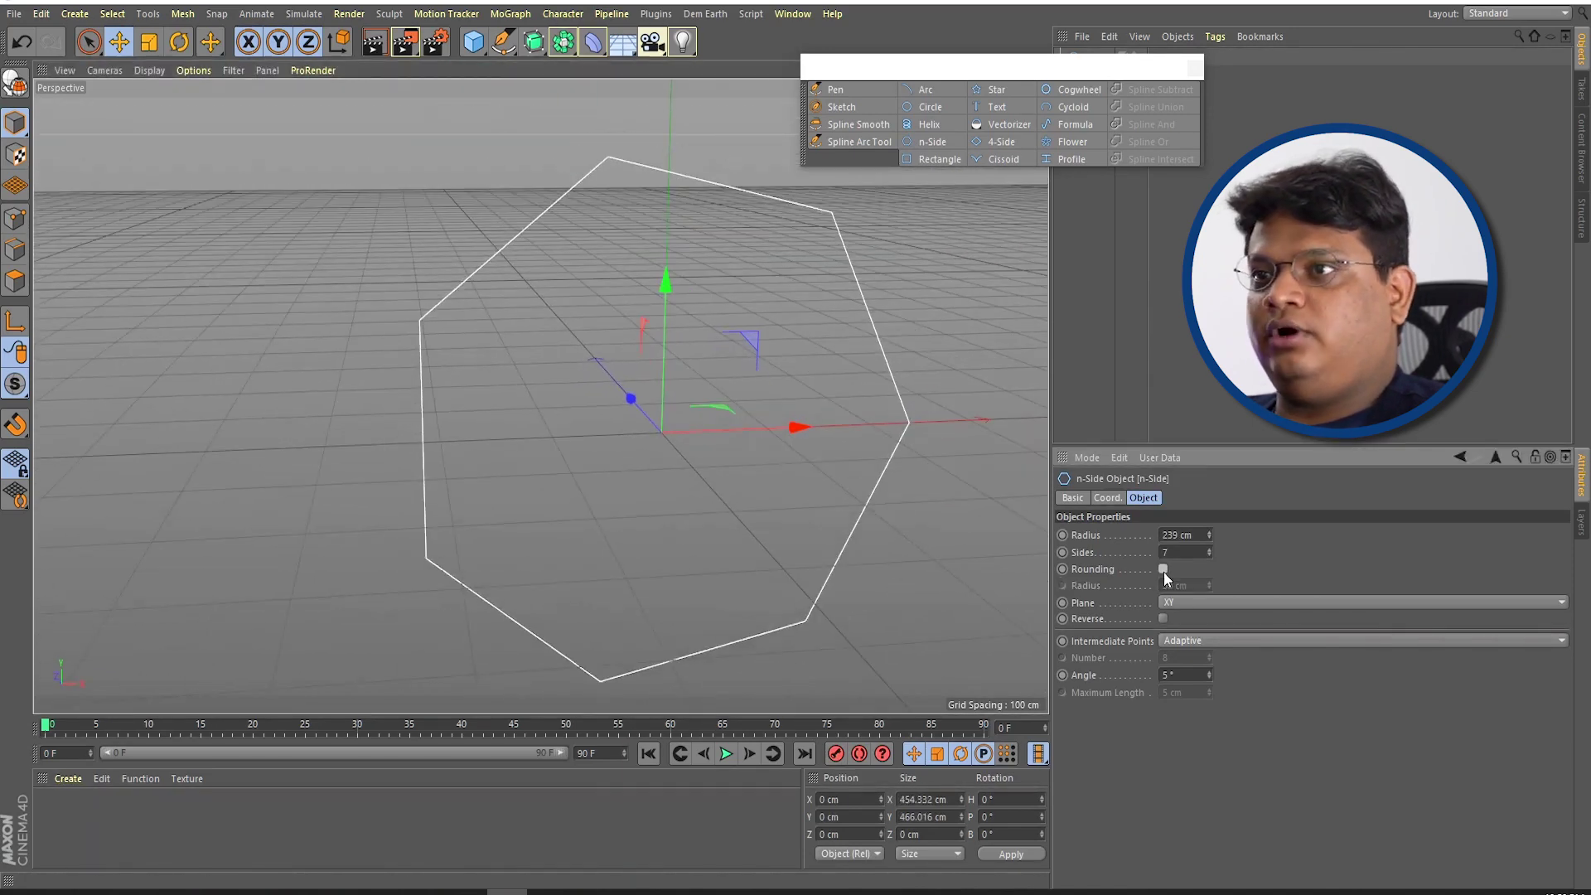
pyautogui.click(1164, 570)
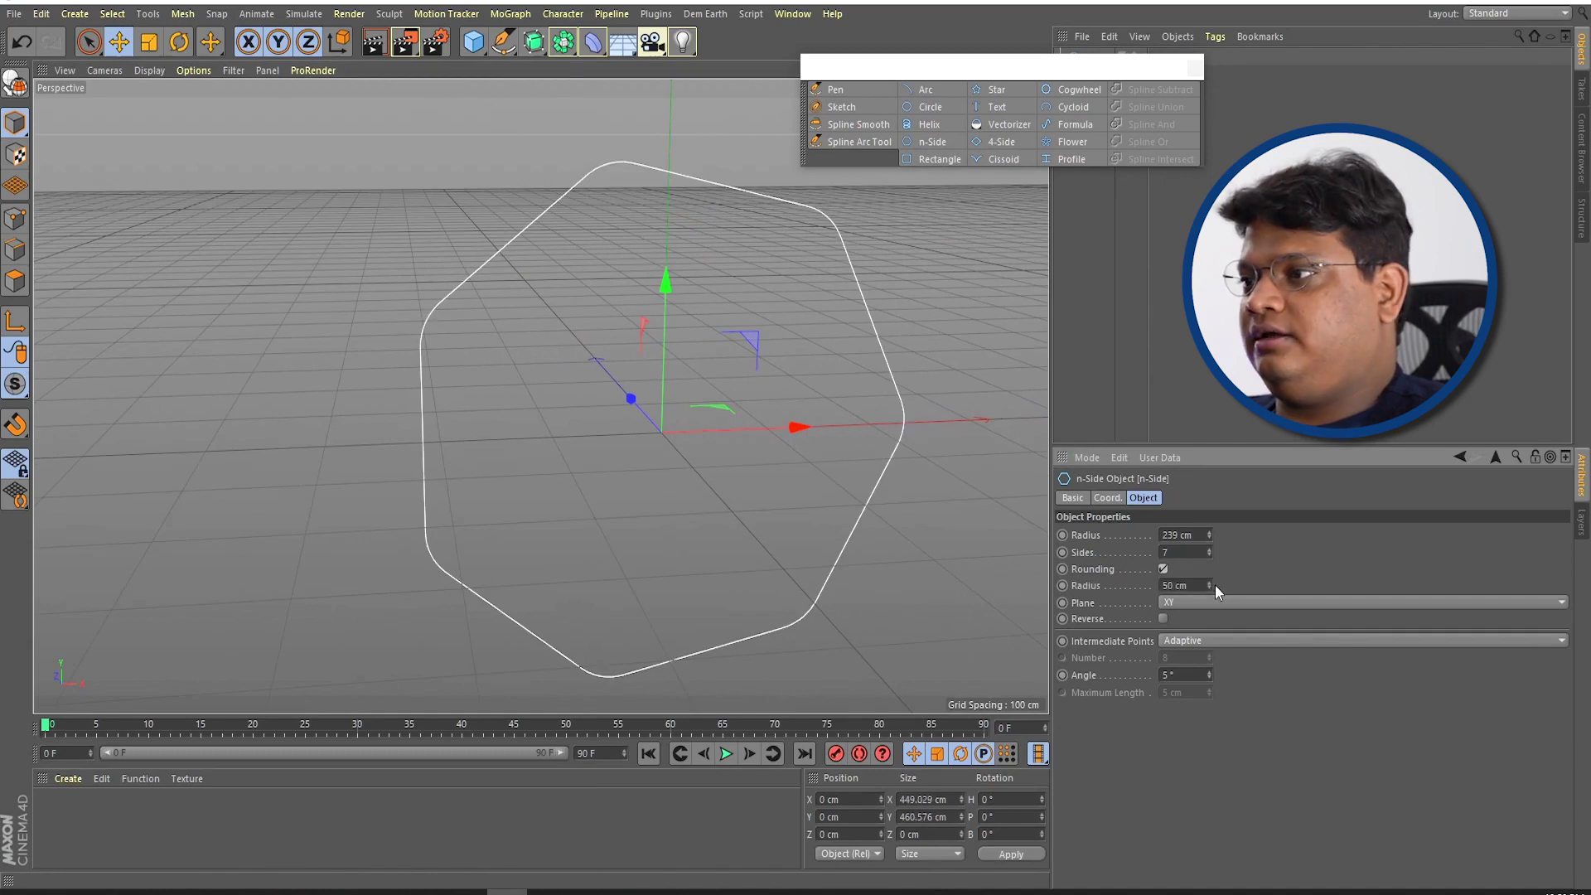
pyautogui.moveTo(1209, 583)
pyautogui.mouseDown()
pyautogui.moveTo(1209, 621)
pyautogui.moveTo(1209, 571)
pyautogui.moveTo(1210, 595)
pyautogui.mouseUp()
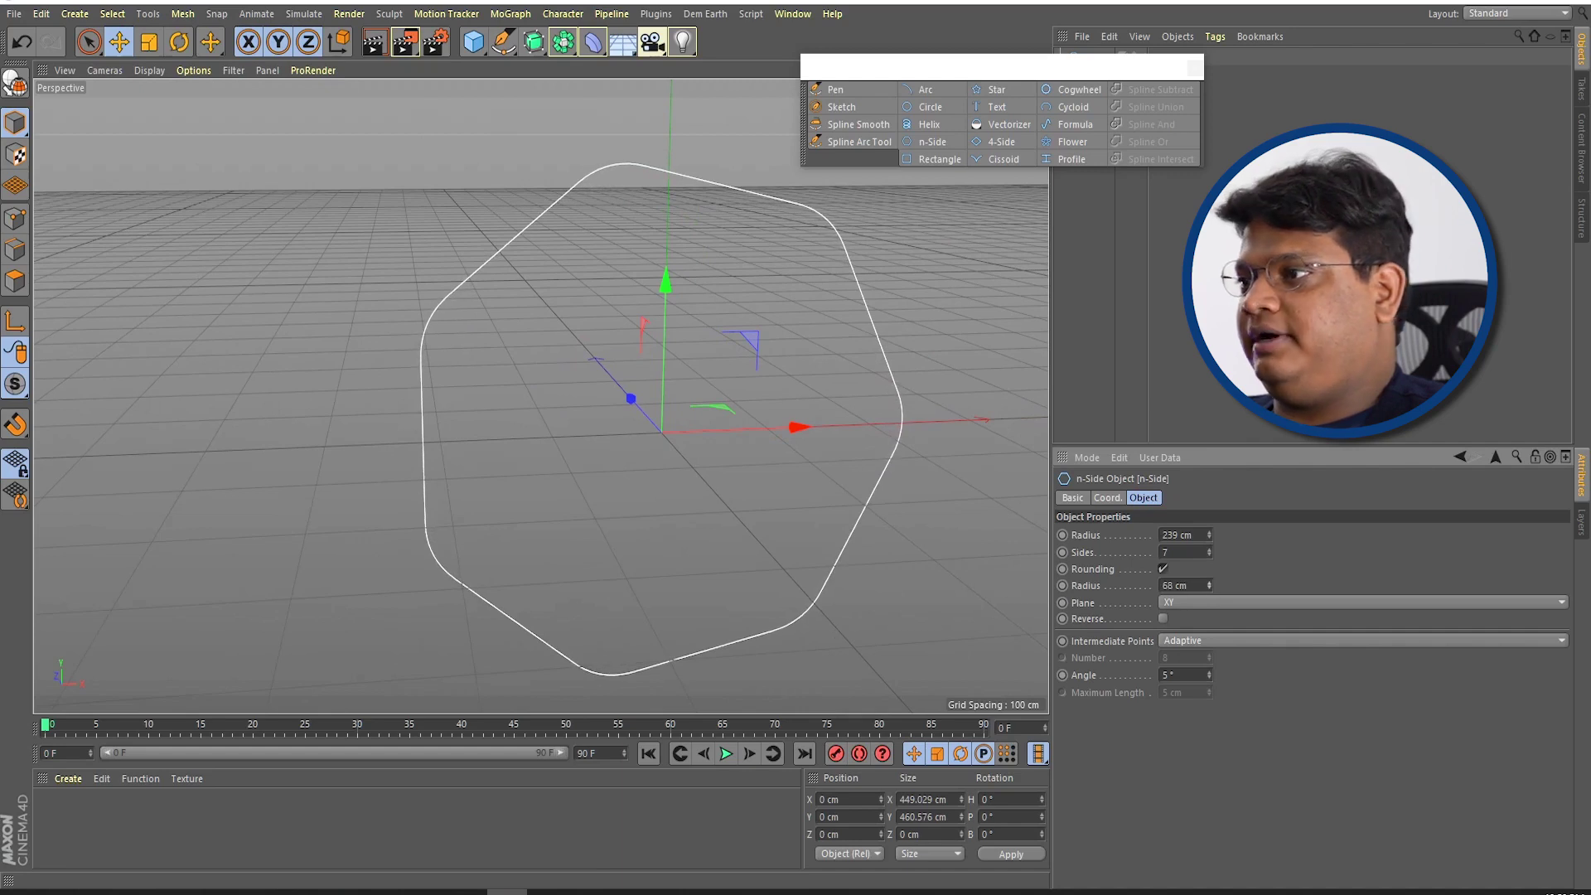
pyautogui.click(1163, 569)
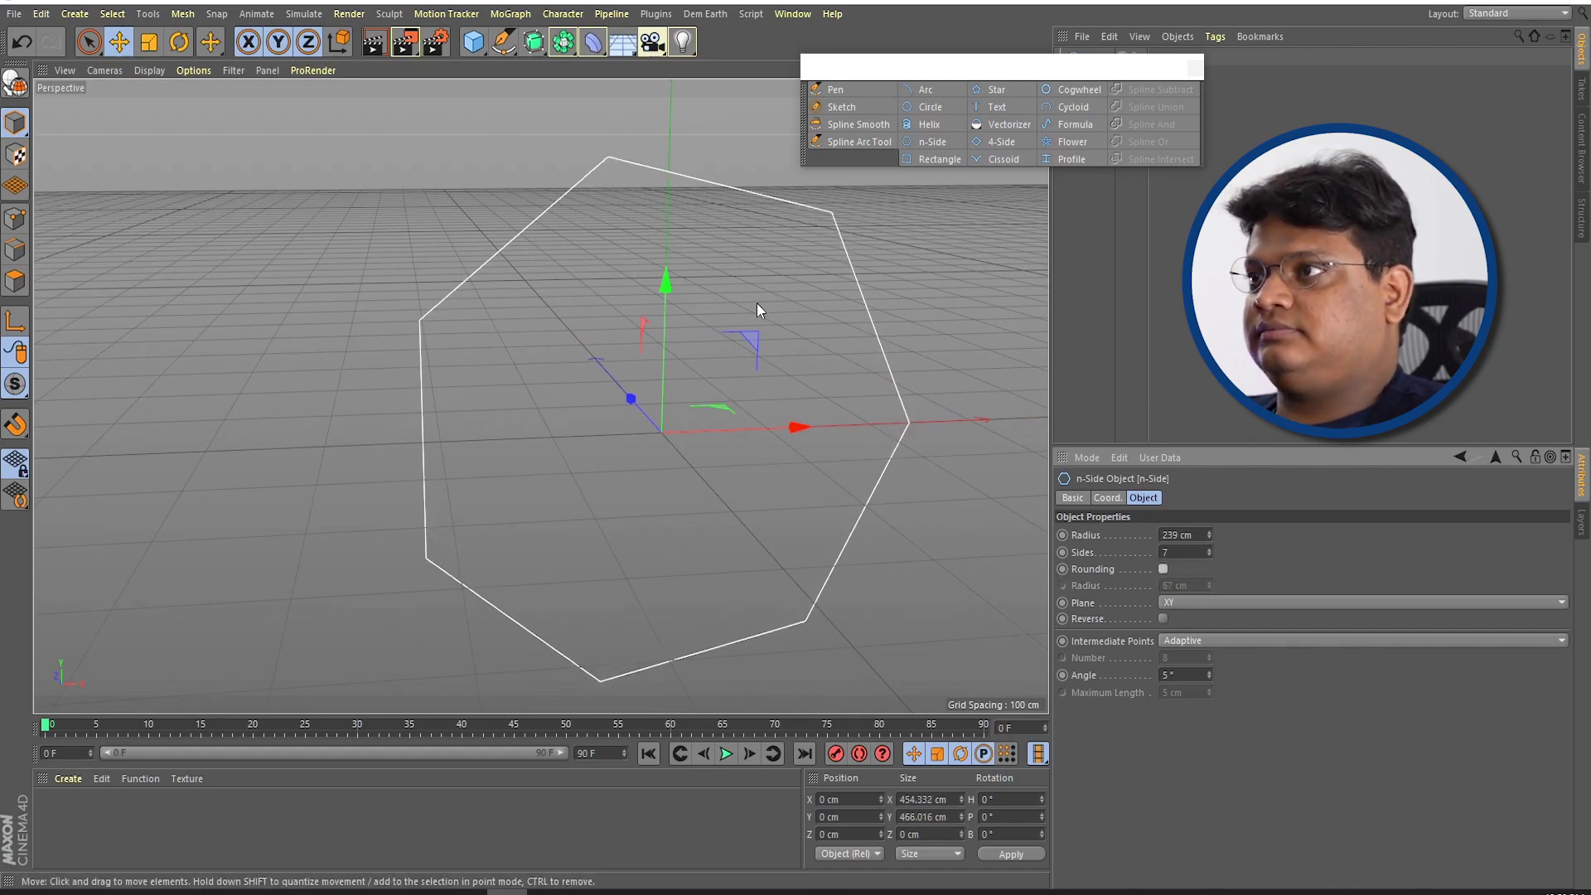
# Step: Replace the heptagon with a new rectangle spline
pyautogui.press('Delete')
pyautogui.click(928, 159)
pyautogui.moveTo(893, 476)
pyautogui.keyDown('alt'); pyautogui.mouseDown()
pyautogui.moveTo(734, 380)
pyautogui.moveTo(683, 450)
pyautogui.moveTo(654, 454)
pyautogui.mouseUp(); pyautogui.keyUp('alt')
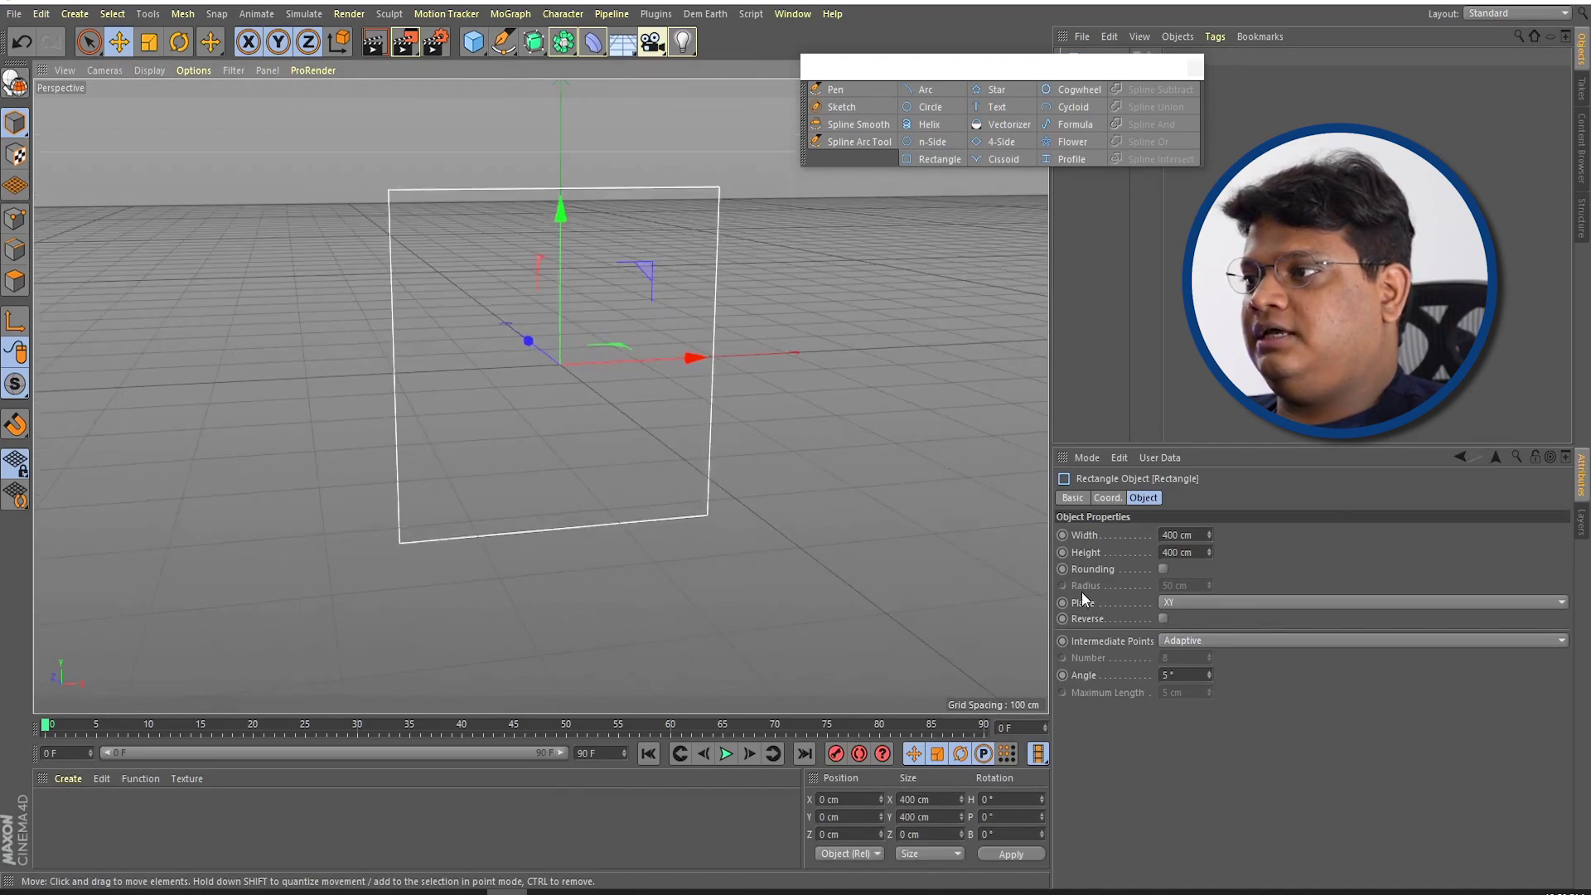
# Step: Round the rectangle's corners to 15 cm at 402 cm width, then delete it
pyautogui.click(1163, 569)
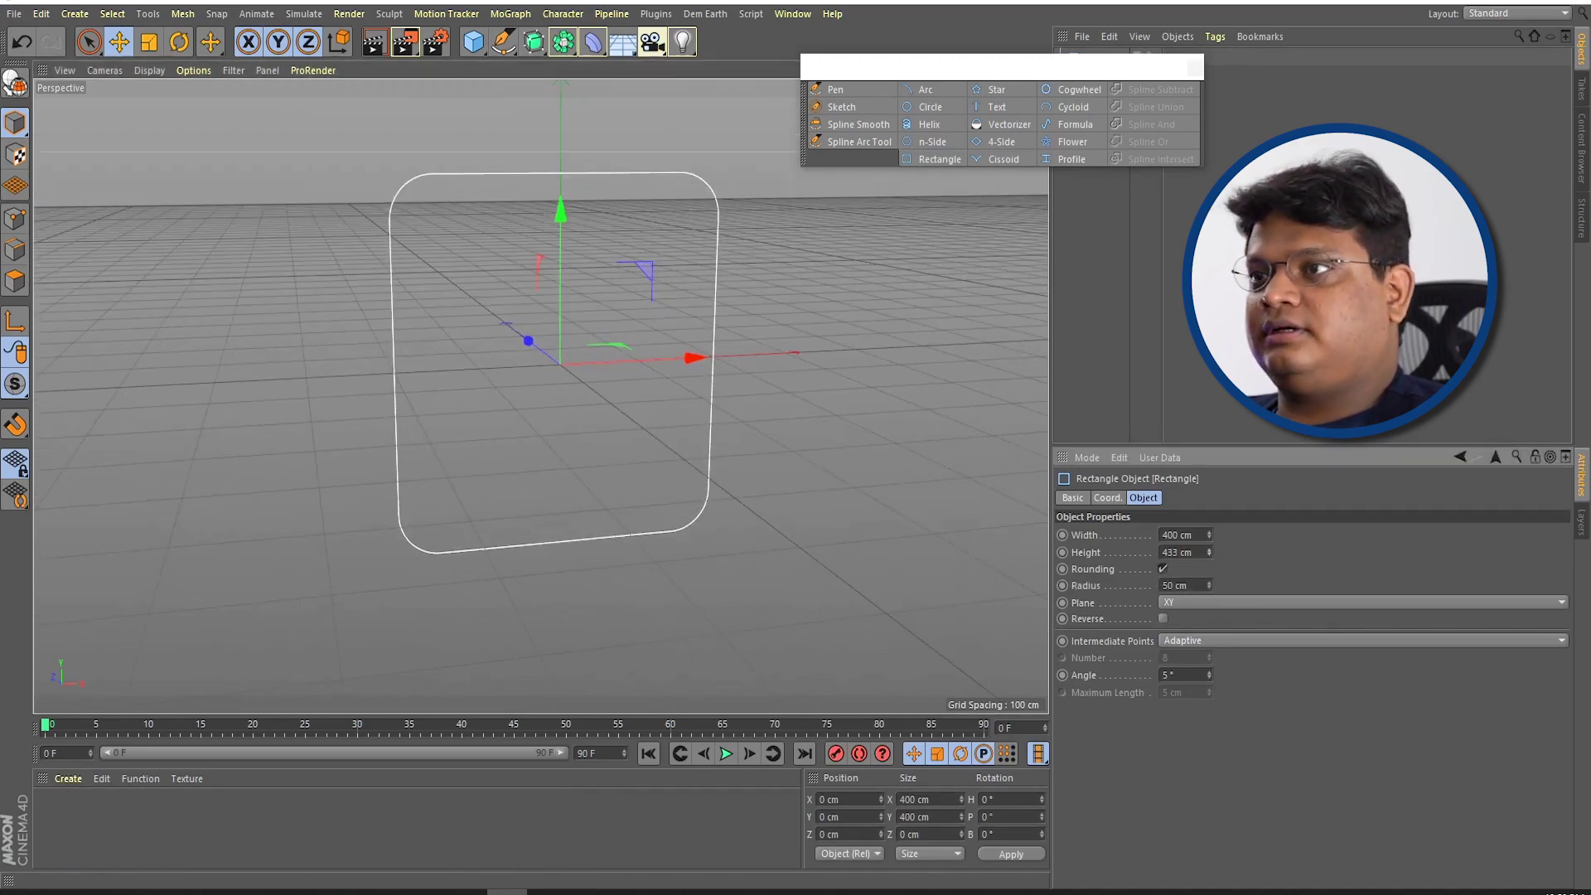
pyautogui.moveTo(1209, 534); pyautogui.dragTo(1211, 530)
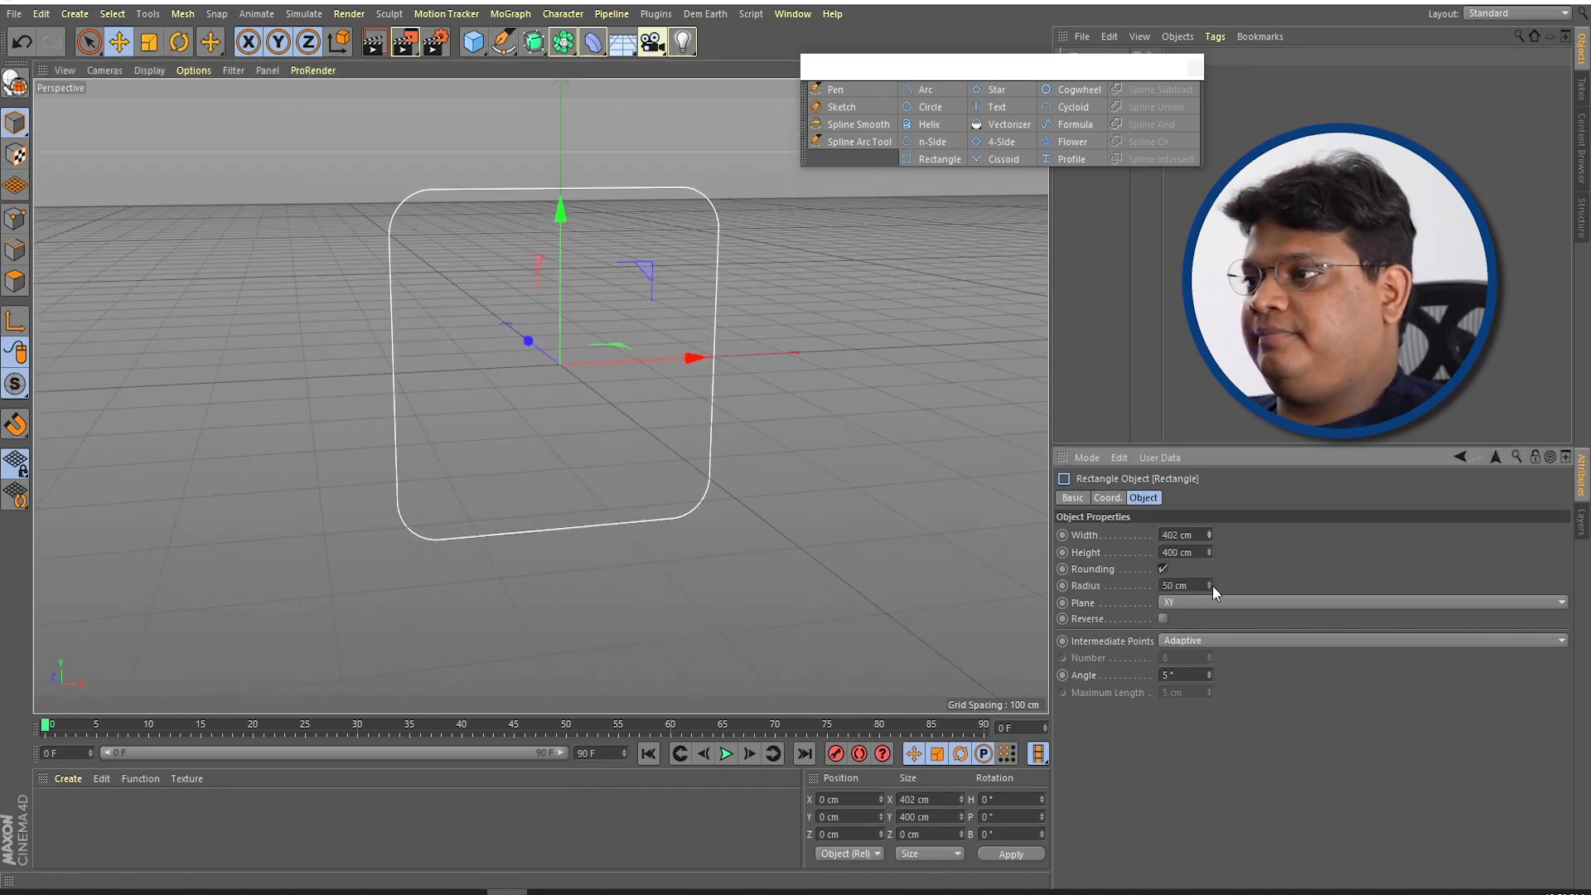
pyautogui.moveTo(1212, 585); pyautogui.dragTo(1212, 605)
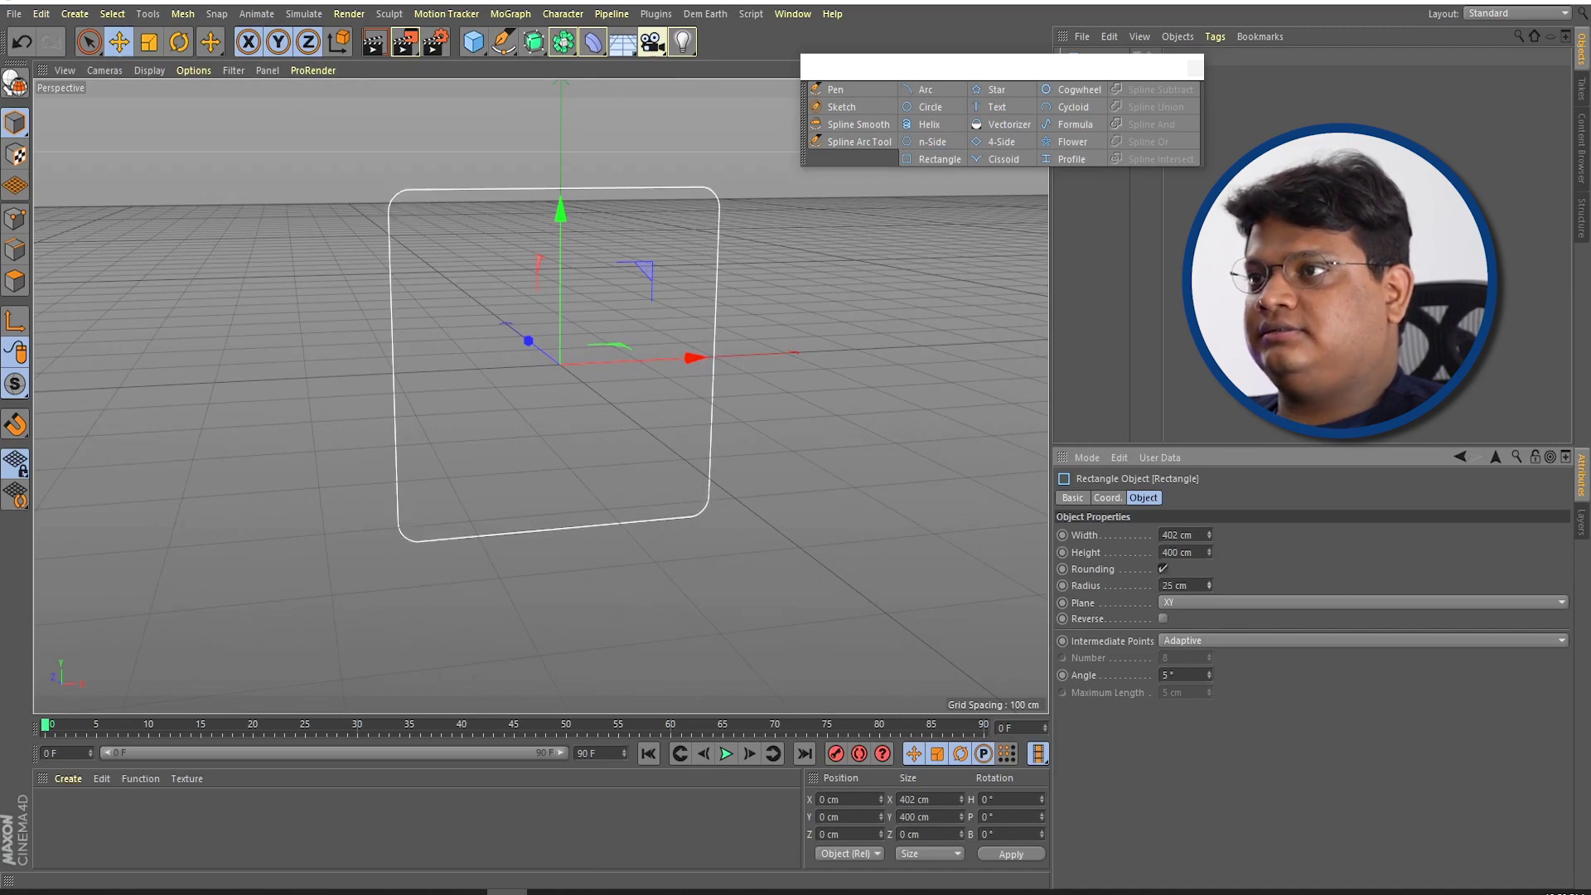
pyautogui.moveTo(496, 469)
pyautogui.keyDown('alt'); pyautogui.mouseDown()
pyautogui.moveTo(445, 479)
pyautogui.moveTo(462, 468)
pyautogui.mouseUp(); pyautogui.keyUp('alt')
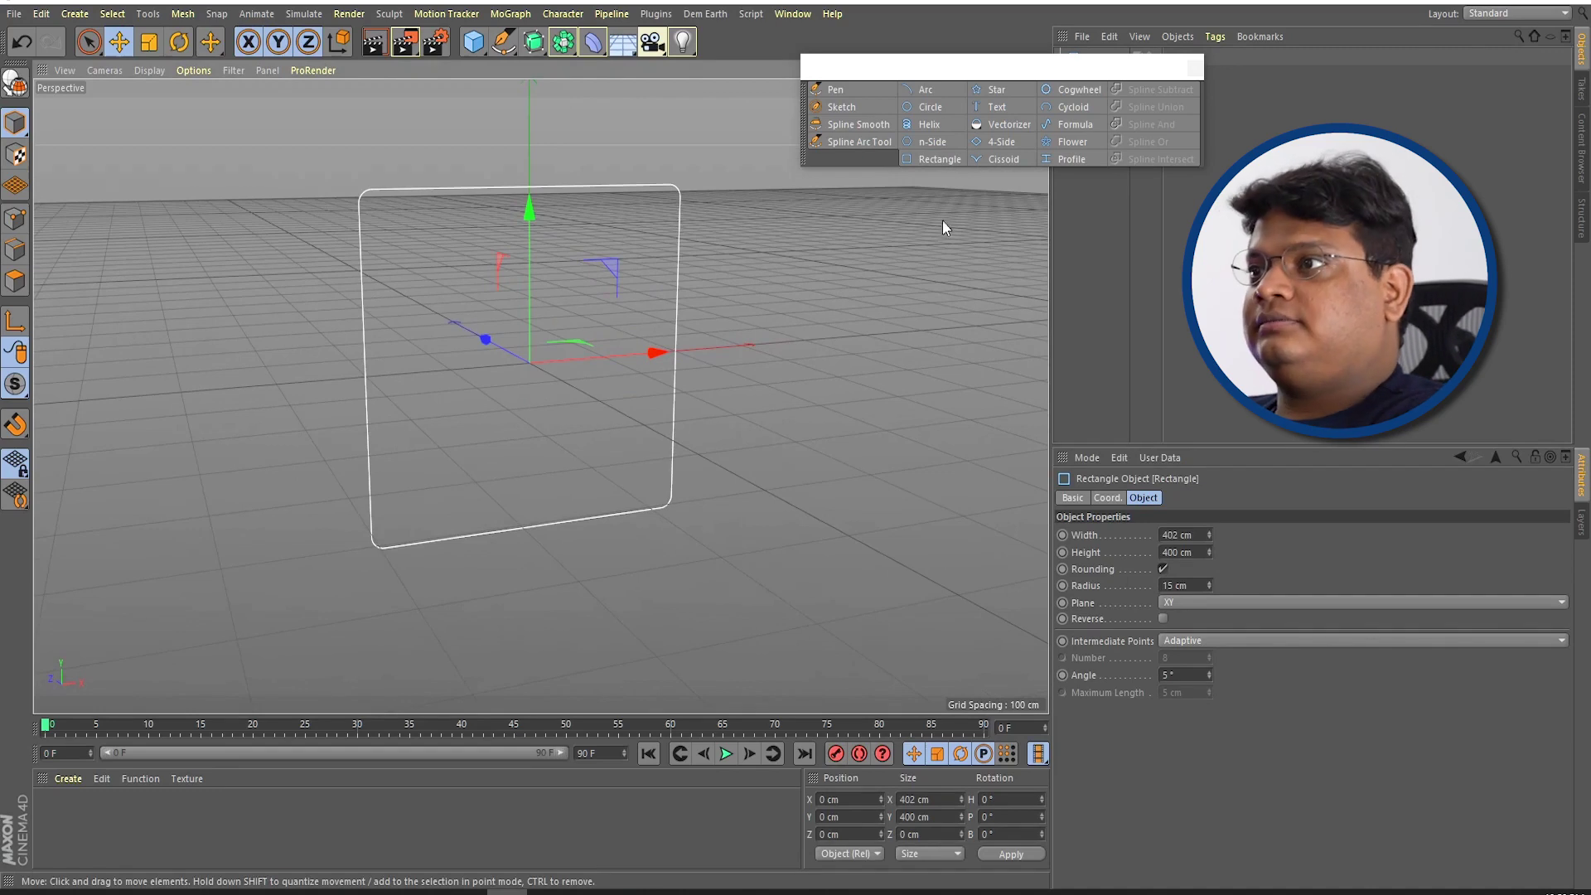
pyautogui.press('Delete')
# Step: Add a star spline with 6 points, about -42% twist and 217 cm outer radius, then delete it
pyautogui.click(981, 88)
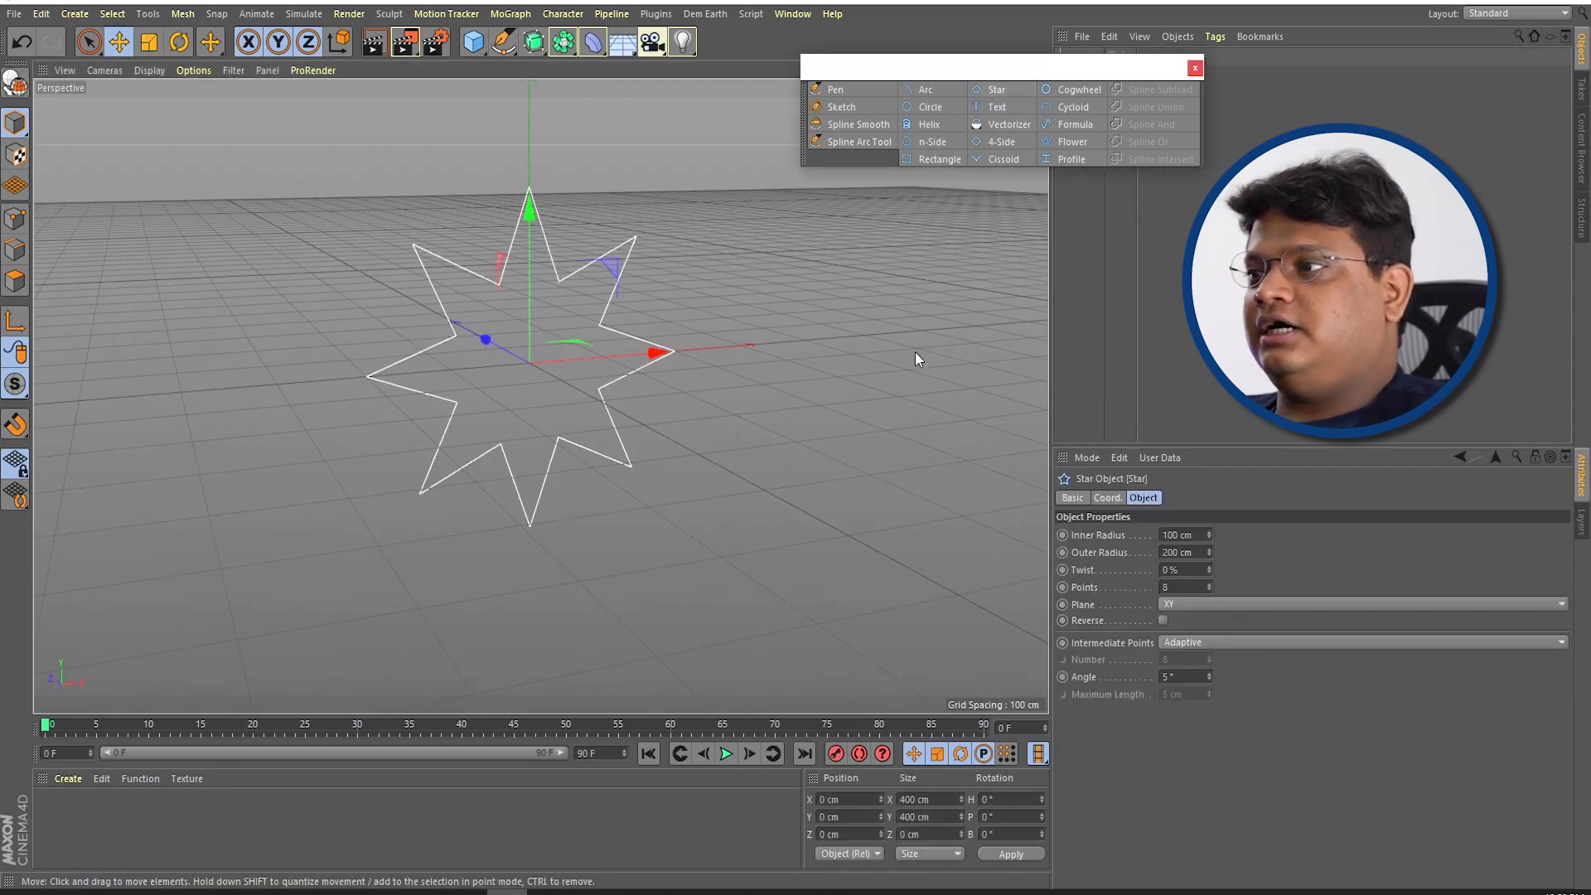
pyautogui.click(1210, 592)
pyautogui.click(1209, 592)
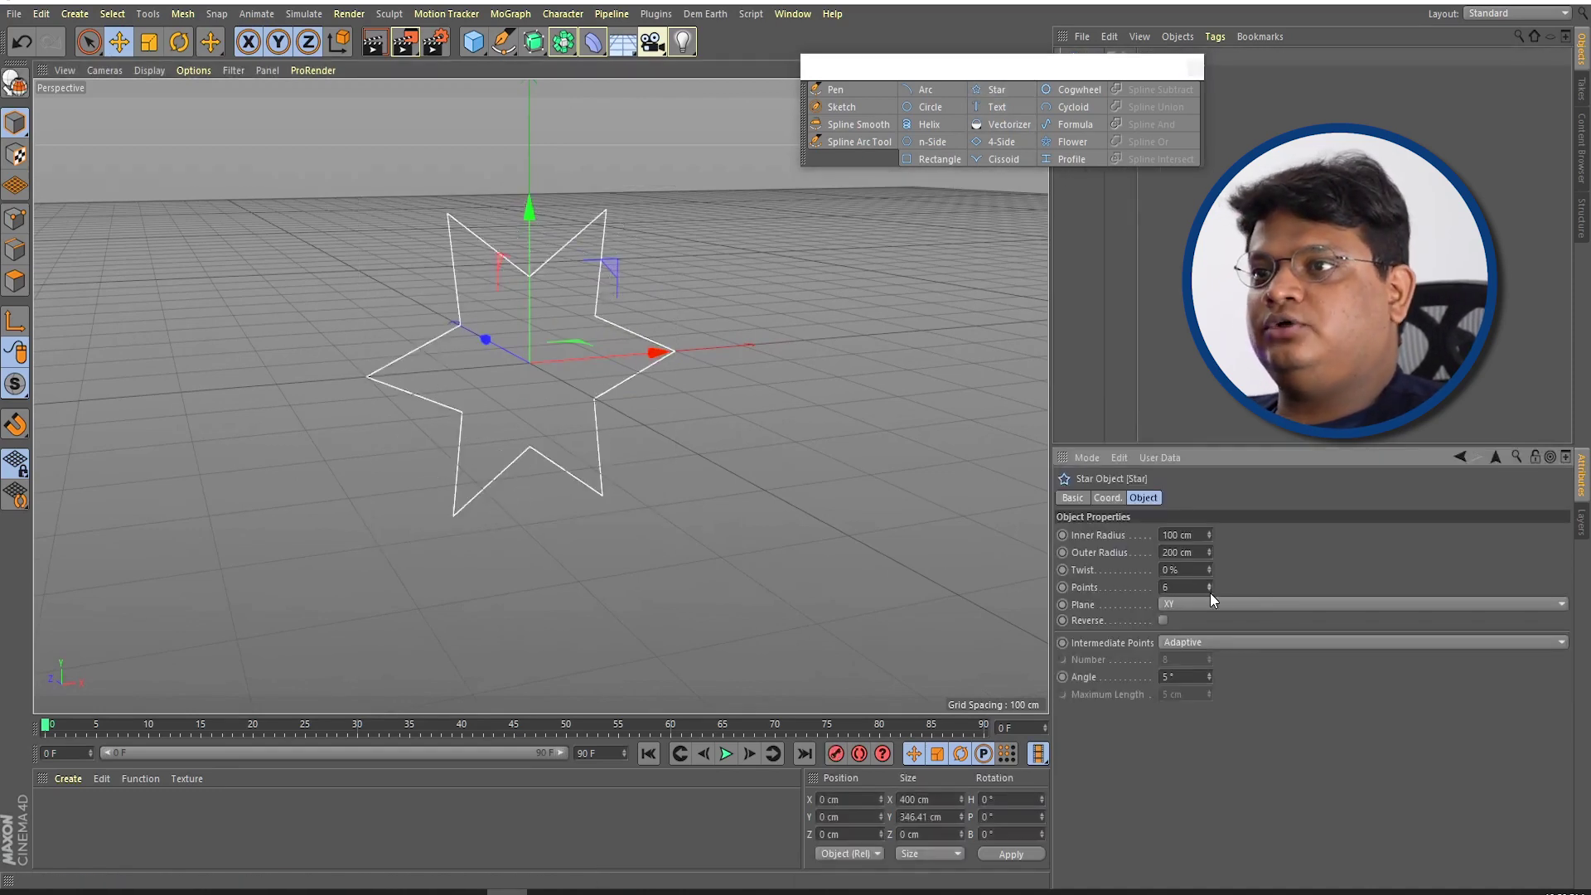
pyautogui.click(1210, 591)
pyautogui.click(1210, 584)
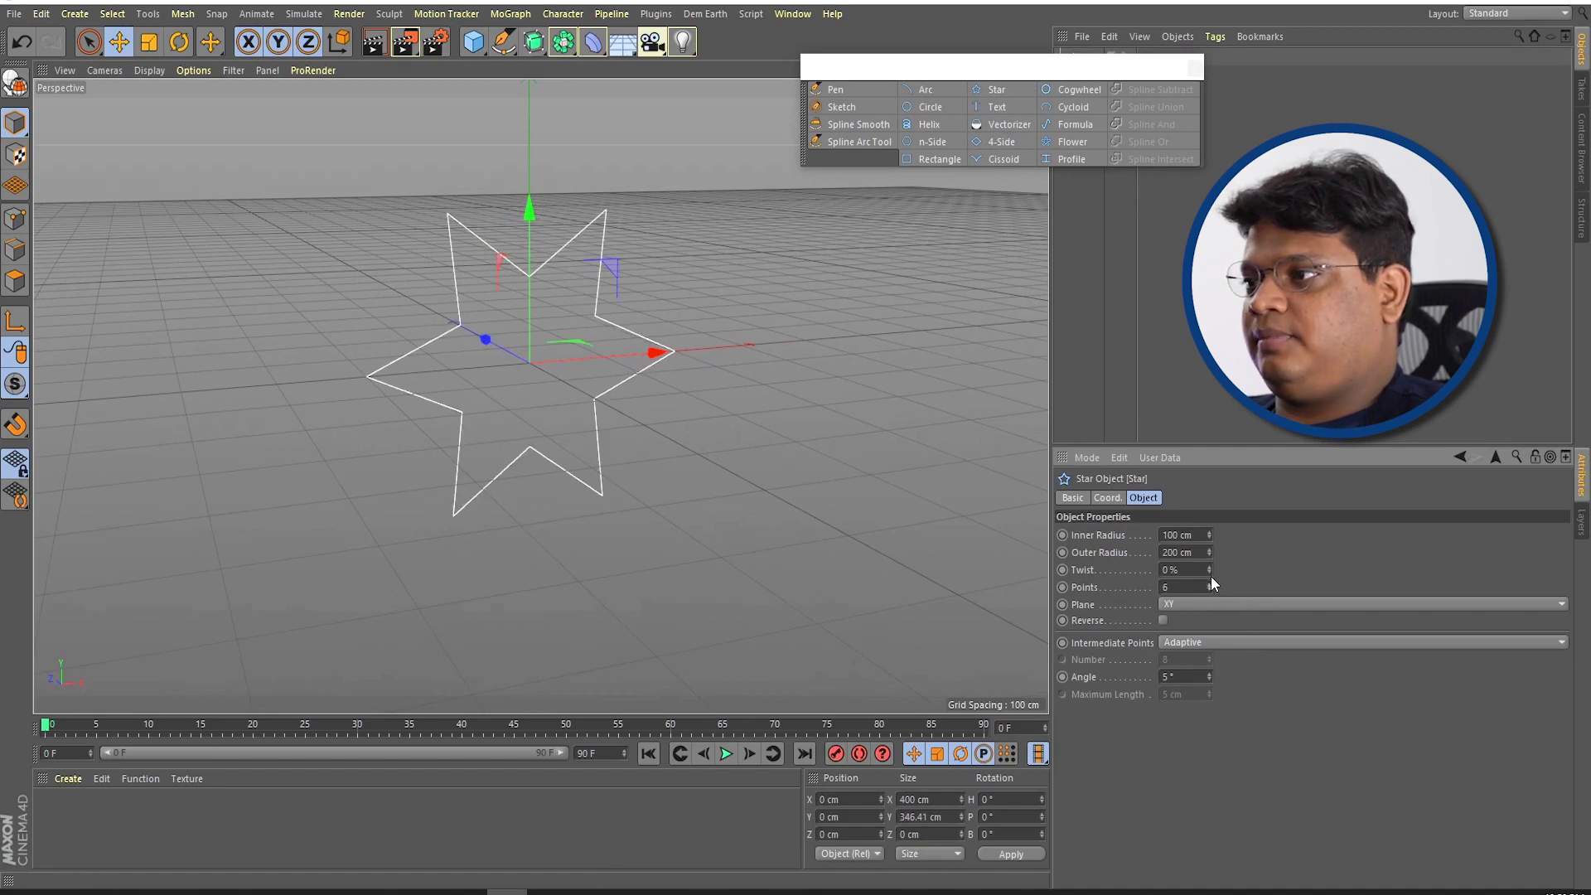
pyautogui.moveTo(1209, 570)
pyautogui.mouseDown()
pyautogui.moveTo(1210, 530)
pyautogui.moveTo(1209, 605)
pyautogui.mouseUp()
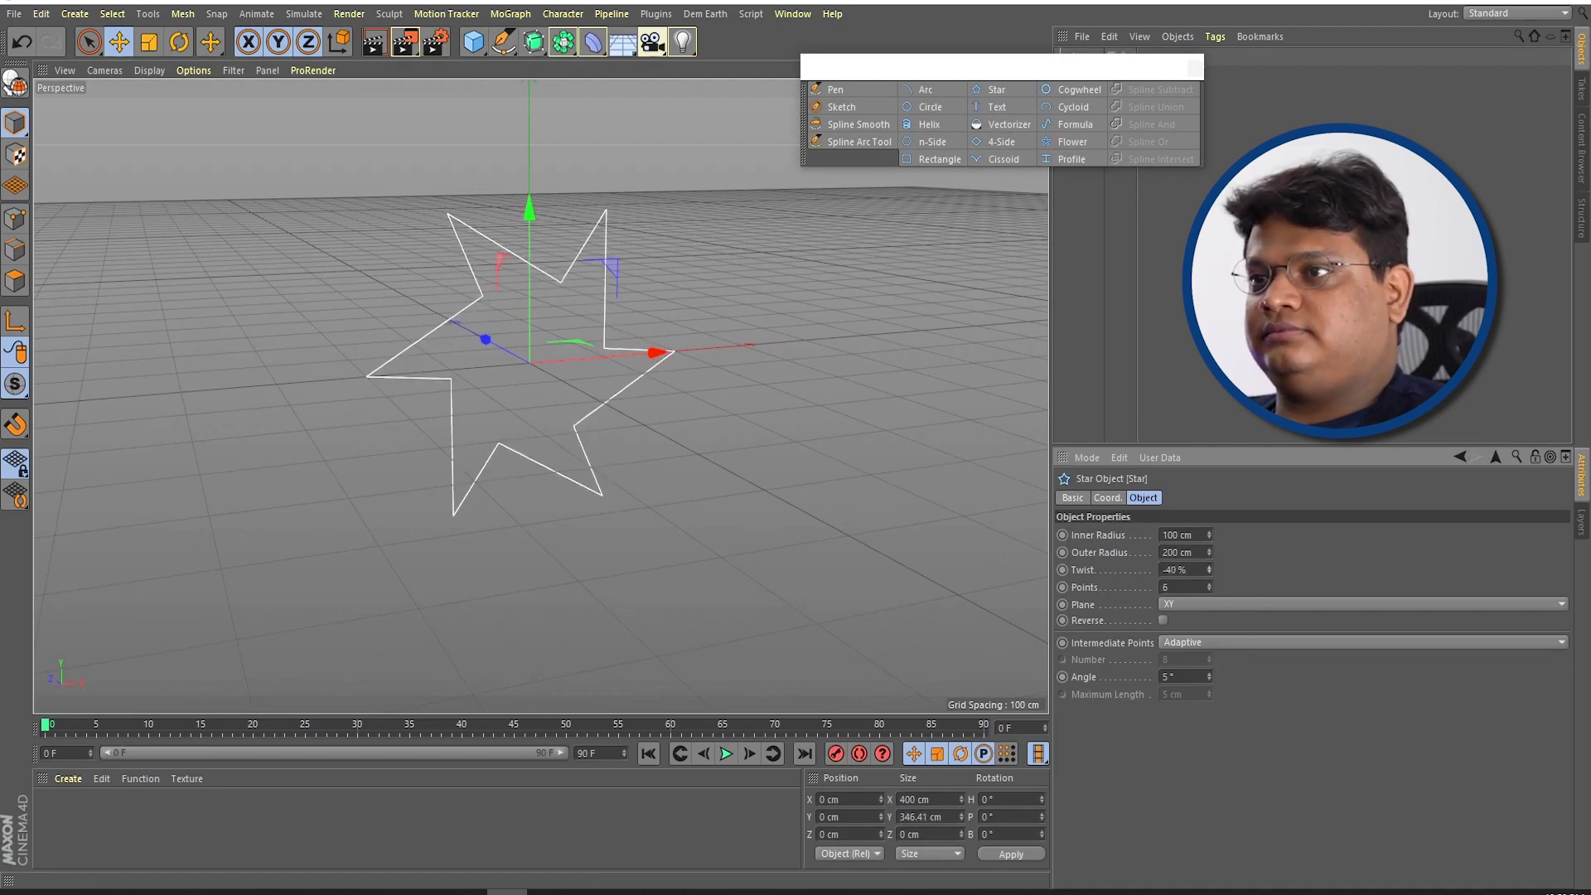
pyautogui.moveTo(1209, 548); pyautogui.dragTo(1208, 526)
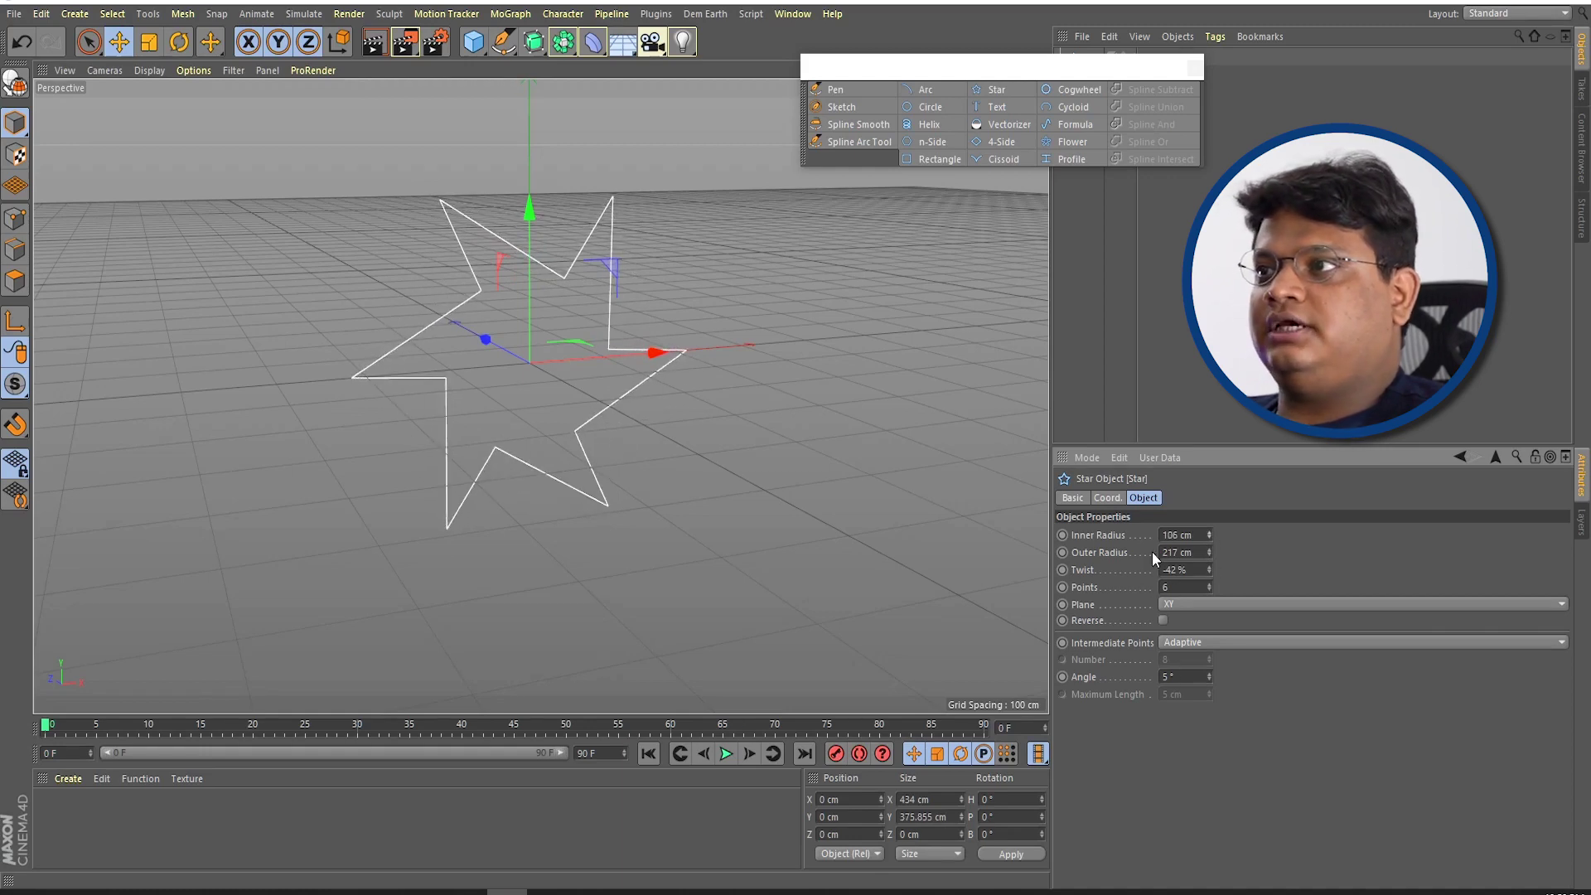
pyautogui.press('Delete')
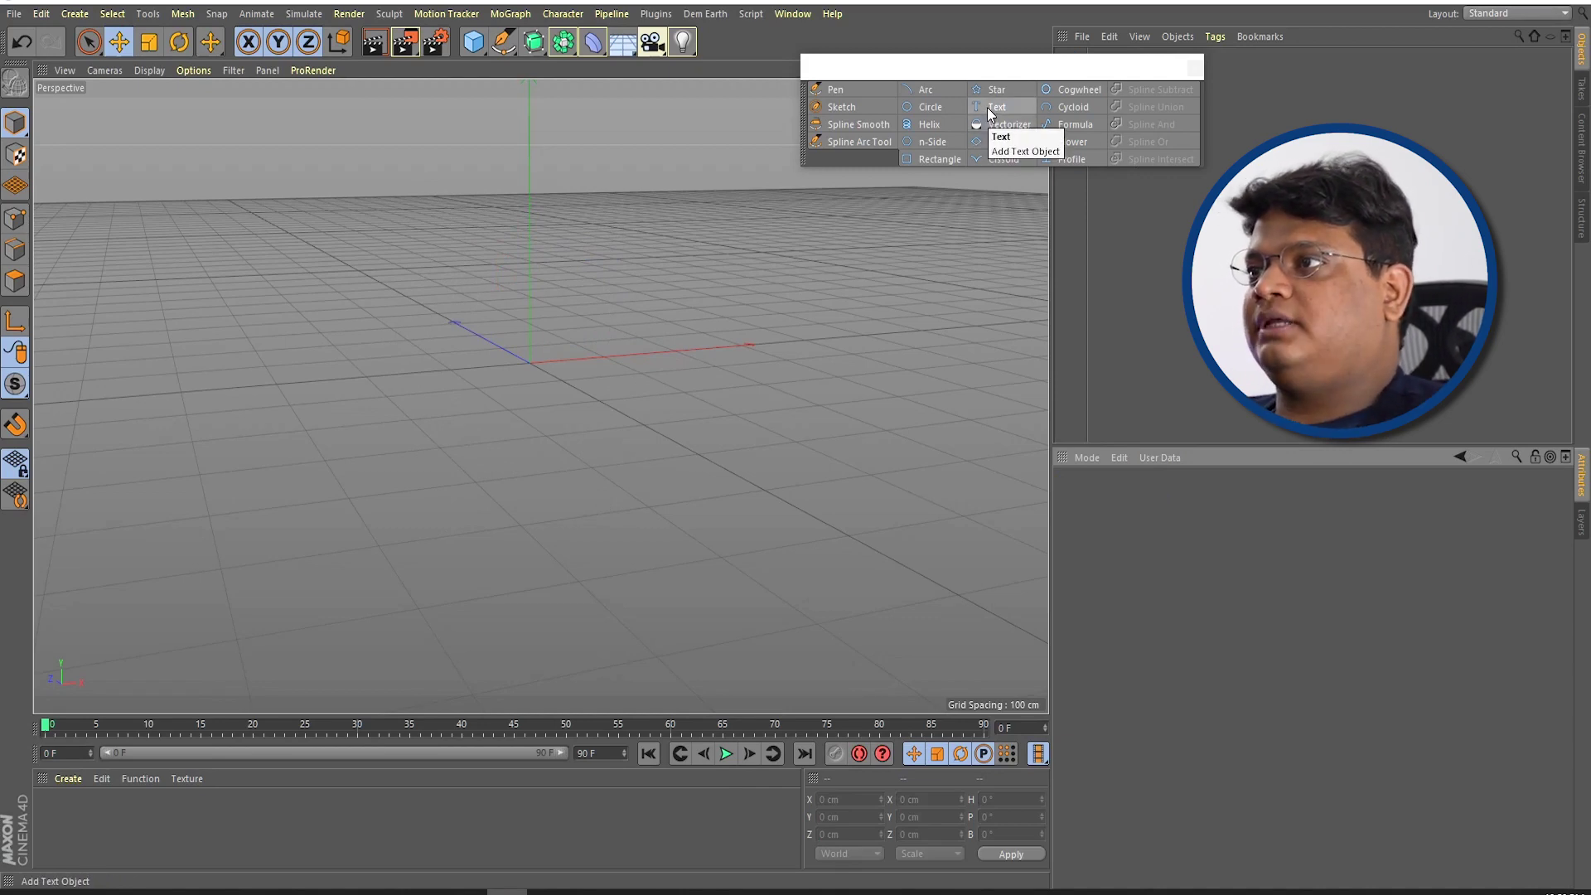
# Step: Add a text spline and enter the name as its text
pyautogui.click(990, 107)
pyautogui.moveTo(753, 541)
pyautogui.keyDown('alt'); pyautogui.mouseDown()
pyautogui.moveTo(499, 434)
pyautogui.moveTo(539, 429)
pyautogui.moveTo(487, 436)
pyautogui.moveTo(573, 460)
pyautogui.moveTo(406, 497)
pyautogui.moveTo(658, 431)
pyautogui.moveTo(514, 445)
pyautogui.moveTo(533, 454)
pyautogui.mouseUp(); pyautogui.keyUp('alt')
pyautogui.moveTo(533, 454)
pyautogui.keyDown('alt'); pyautogui.mouseDown(button='middle')
pyautogui.moveTo(653, 435)
pyautogui.moveTo(663, 390)
pyautogui.mouseUp(button='middle'); pyautogui.keyUp('alt')
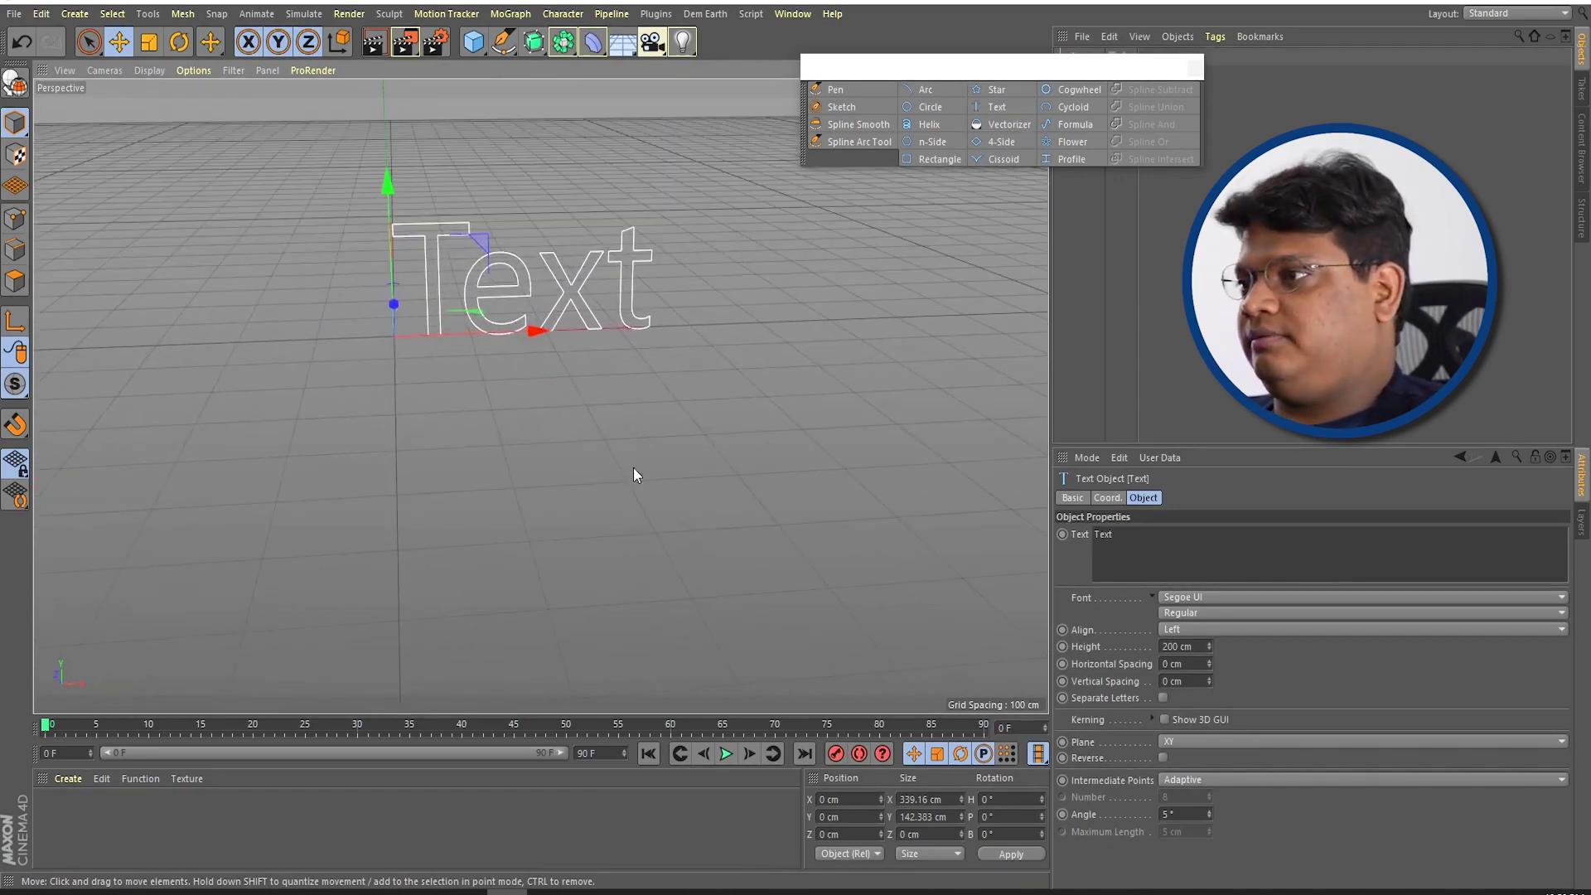
pyautogui.press('r')
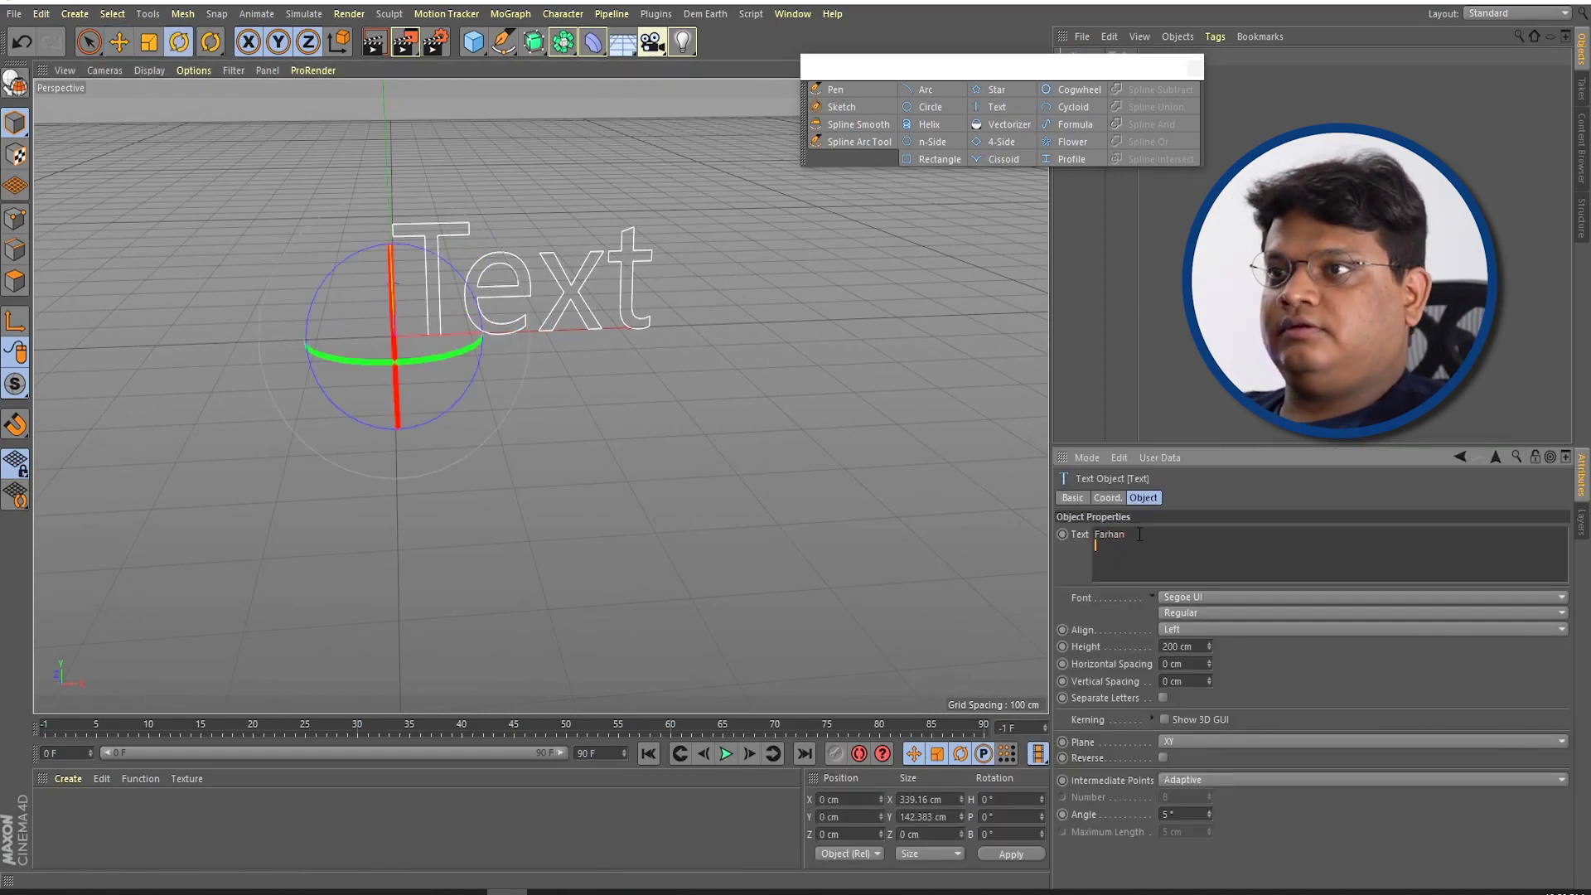
pyautogui.click(638, 405)
pyautogui.keyDown('alt'); pyautogui.moveTo(644, 396); pyautogui.dragTo(479, 442, button='middle'); pyautogui.keyUp('alt')
# Step: Set the text font to SF Hollywood Hills and centre-align it
pyautogui.click(1359, 597)
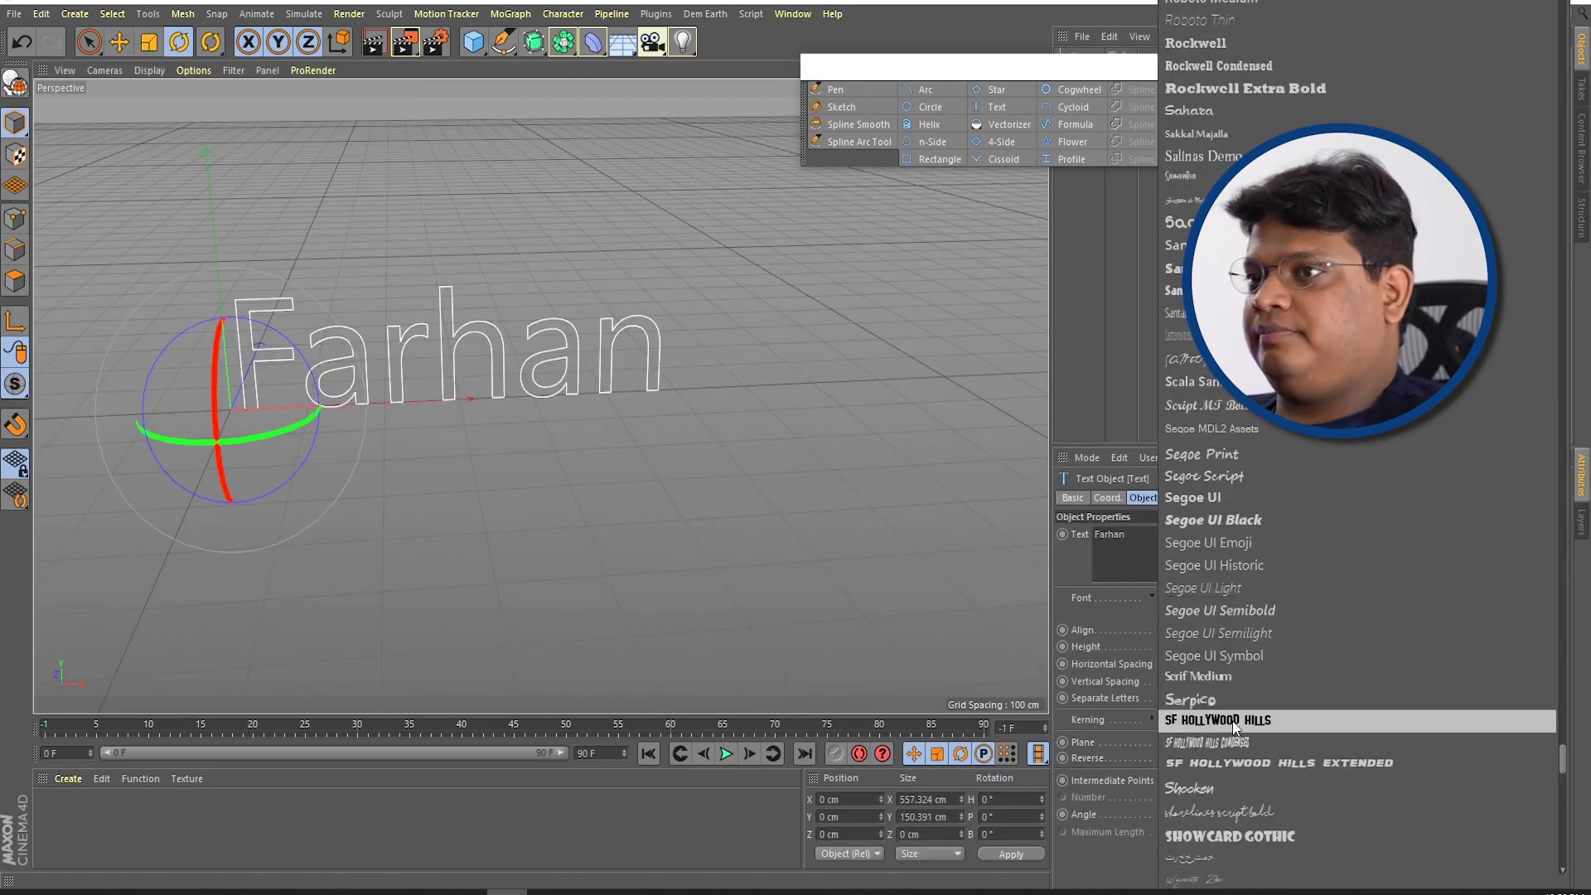
pyautogui.click(1224, 719)
pyautogui.click(575, 414)
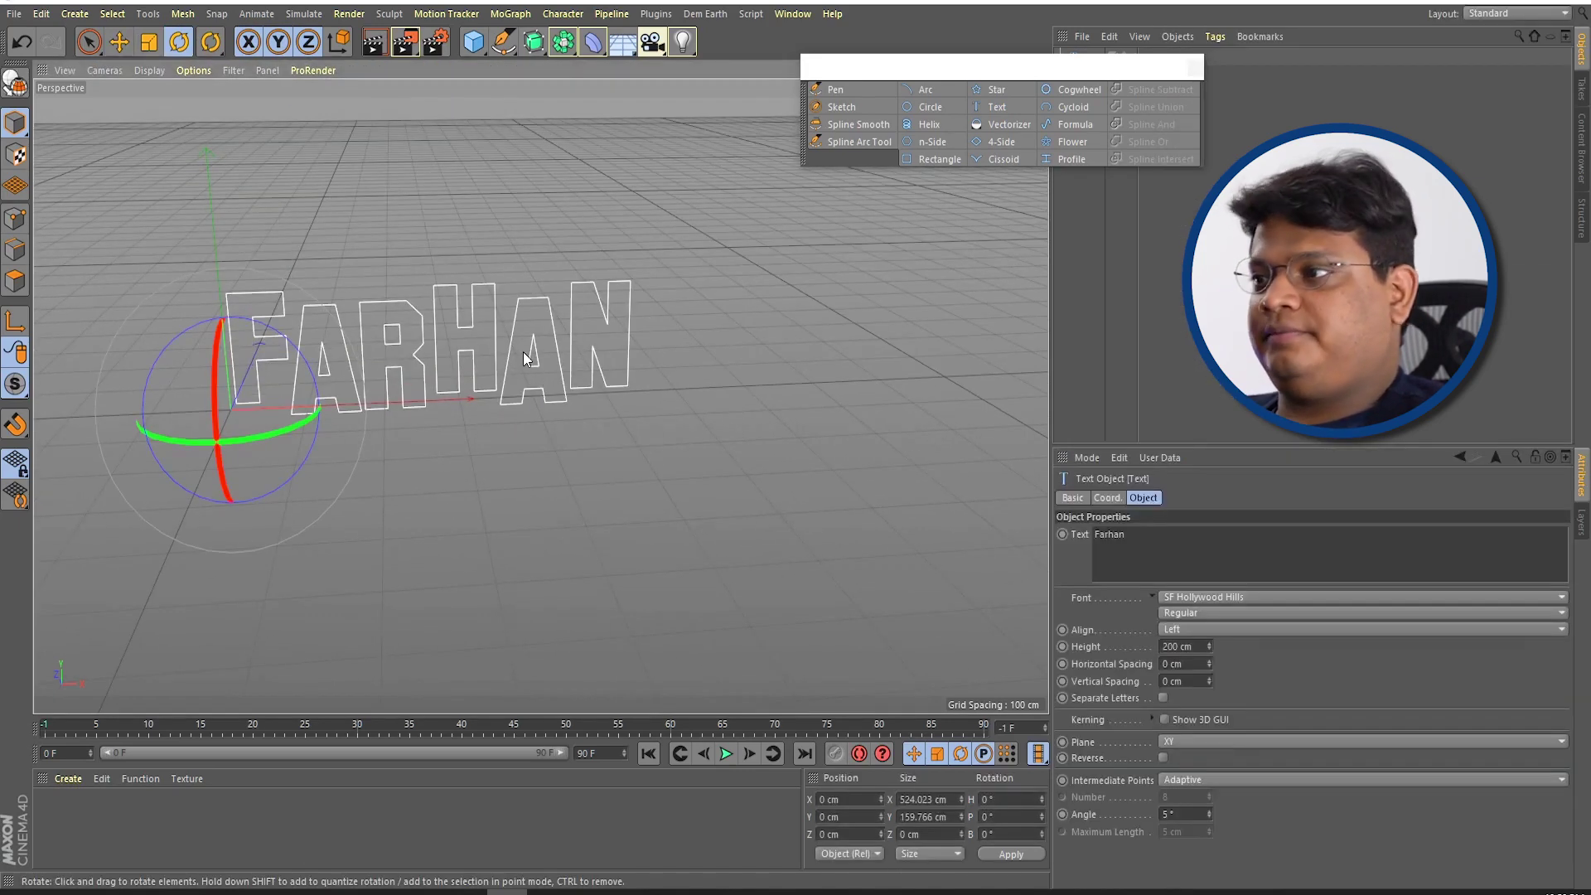
pyautogui.click(1224, 631)
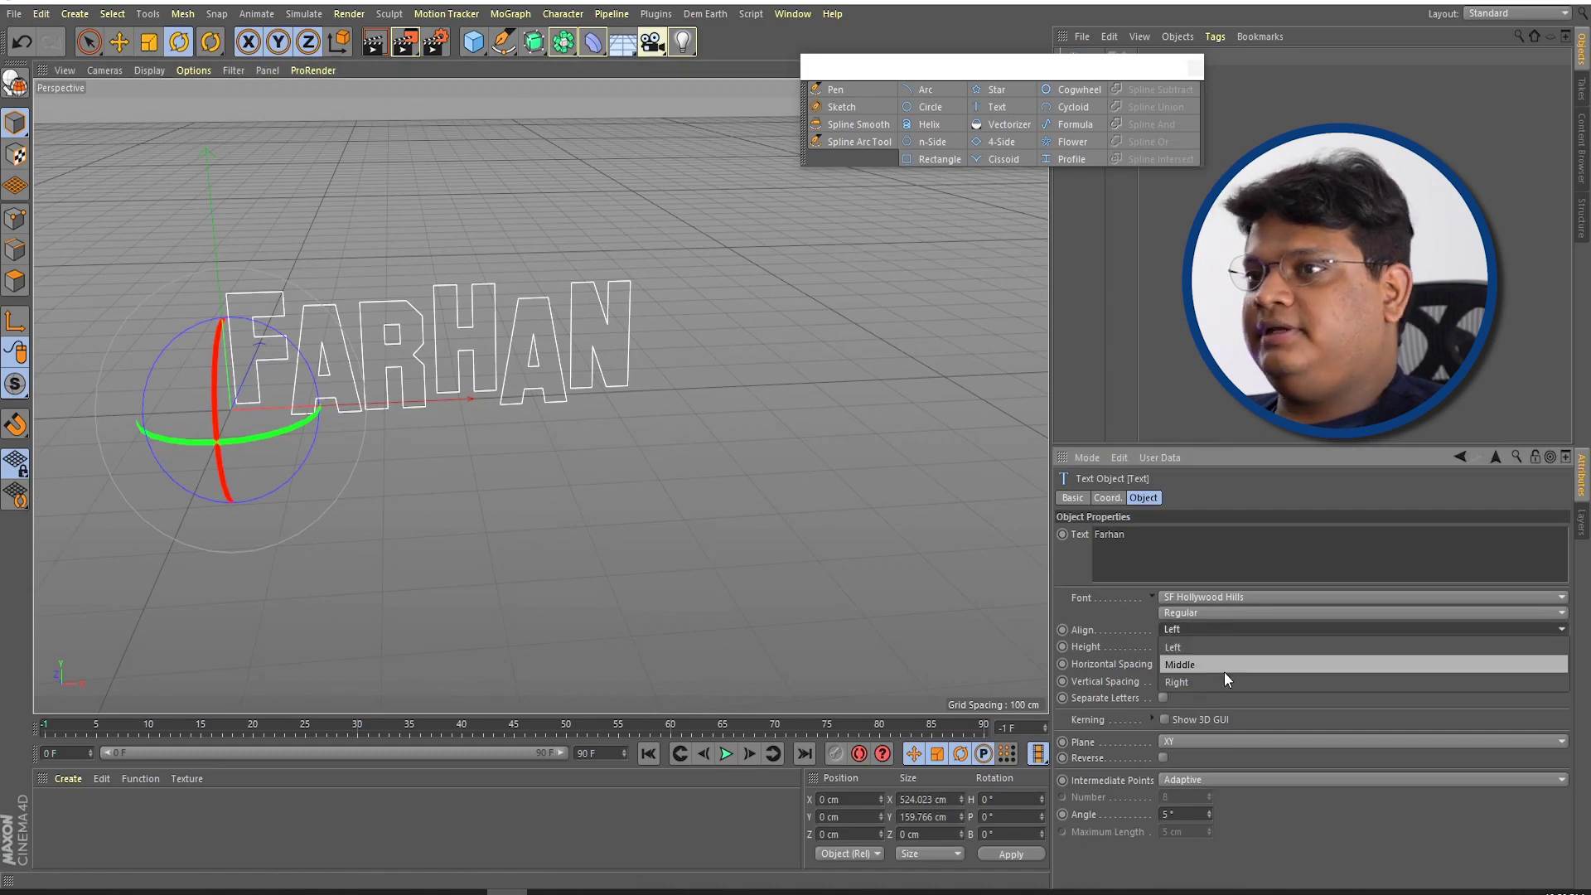
pyautogui.click(1225, 671)
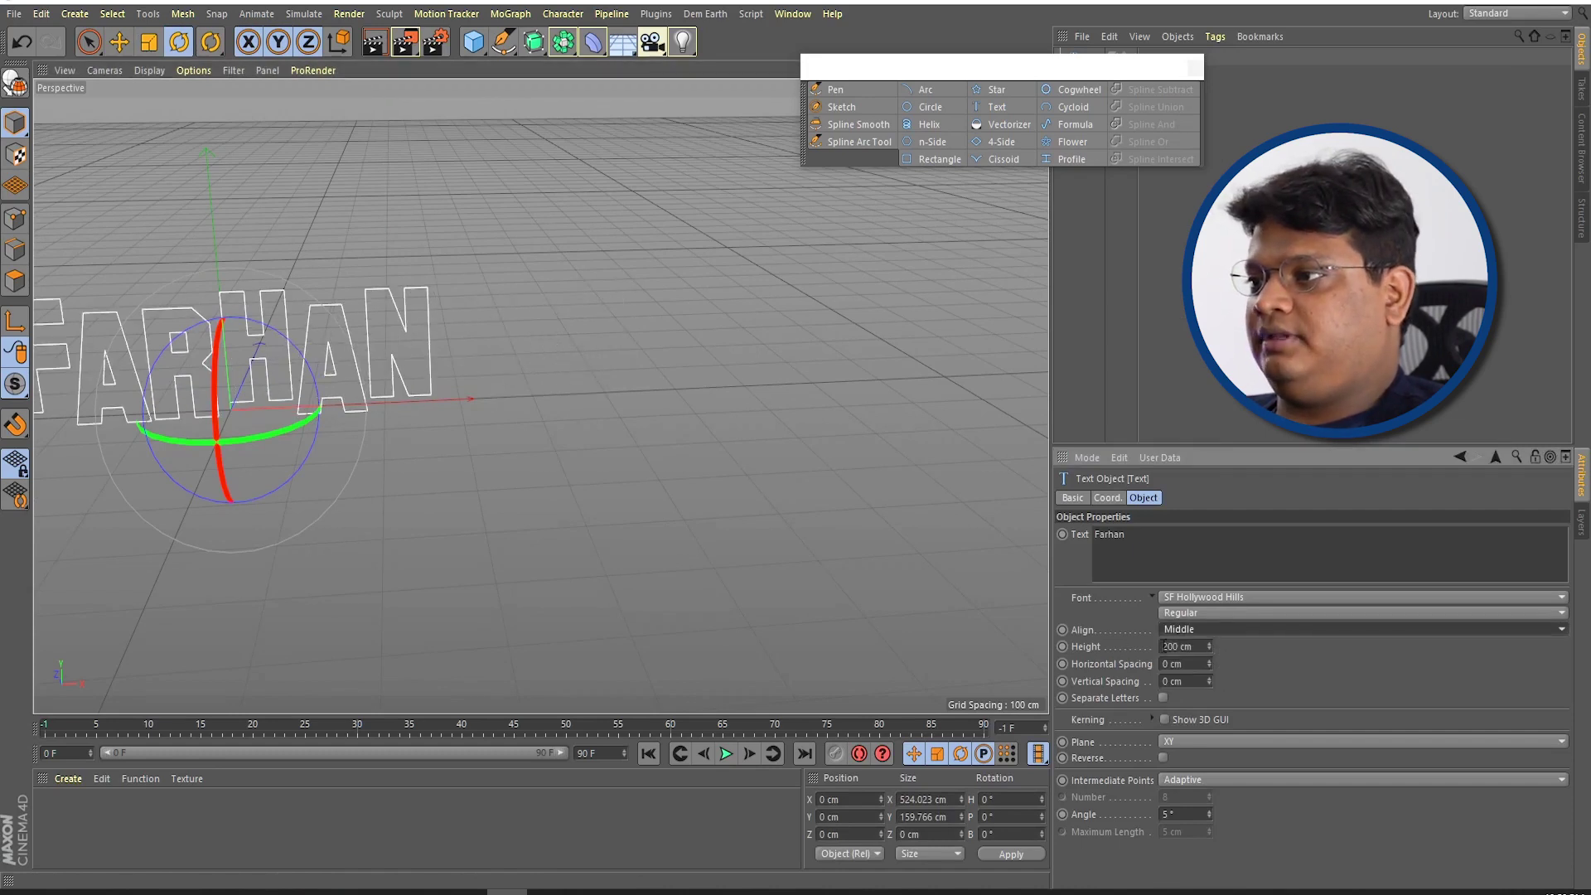
# Step: Set text height to 123 cm and horizontal spacing to 22 cm, then begin a second line
pyautogui.moveTo(1209, 646)
pyautogui.mouseDown()
pyautogui.moveTo(1208, 696)
pyautogui.moveTo(1209, 630)
pyautogui.moveTo(1208, 696)
pyautogui.mouseUp()
pyautogui.keyDown('alt'); pyautogui.moveTo(397, 566); pyautogui.dragTo(614, 610); pyautogui.keyUp('alt')
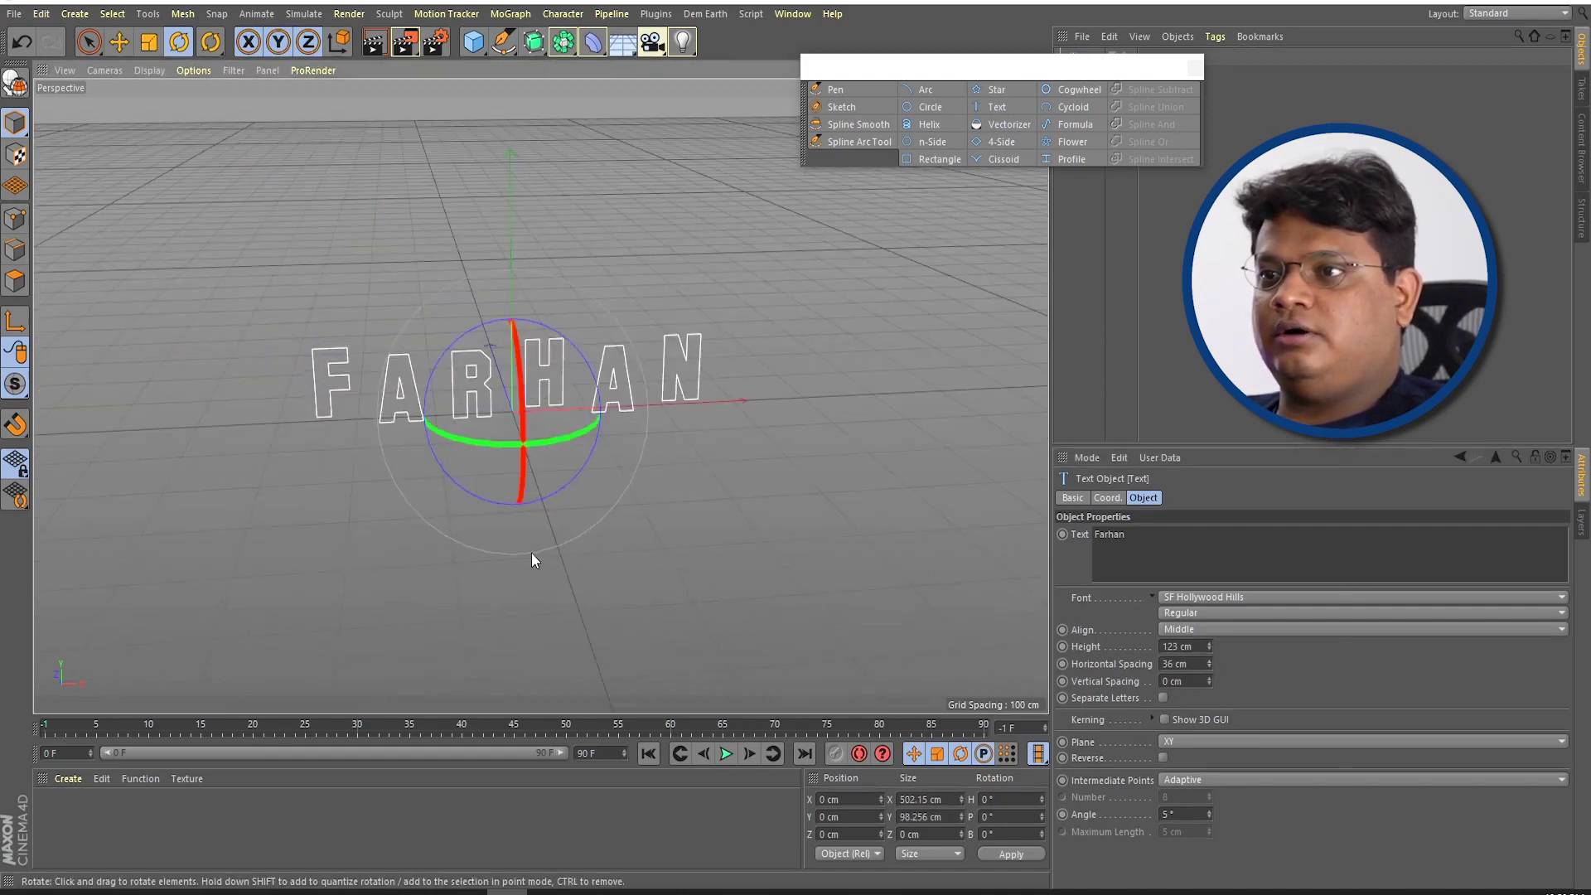
pyautogui.moveTo(1209, 663)
pyautogui.mouseDown()
pyautogui.moveTo(1208, 704)
pyautogui.moveTo(1209, 638)
pyautogui.mouseUp()
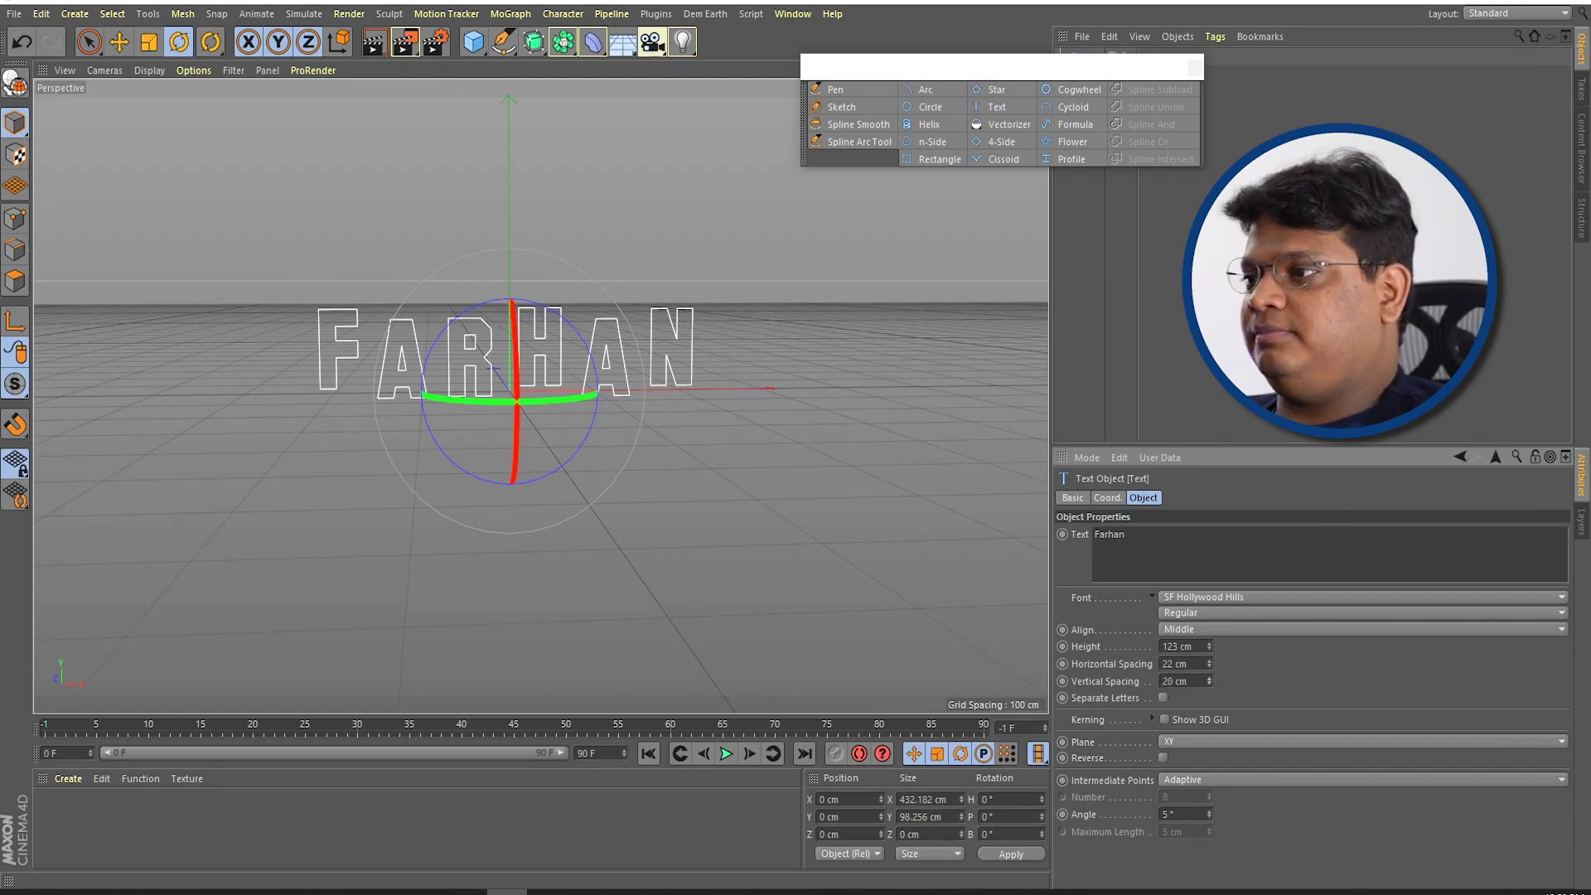
pyautogui.click(1157, 530)
pyautogui.write('filmpreneur')
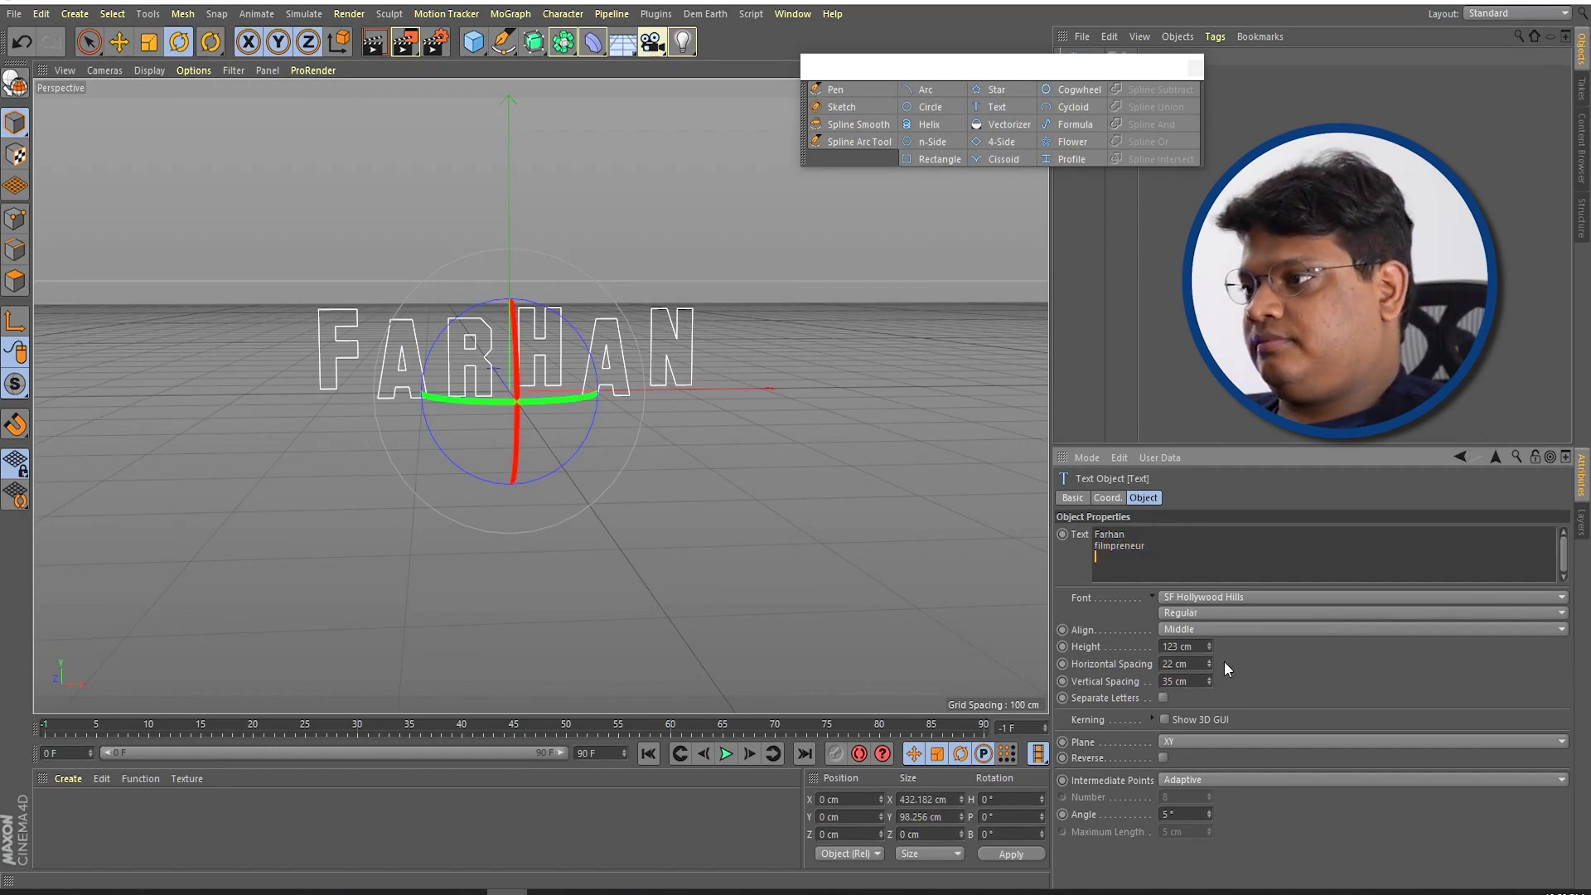
# Step: Tighten the line spacing and trial kerning, tracking and scale changes, undoing them
pyautogui.moveTo(1208, 681)
pyautogui.mouseDown()
pyautogui.moveTo(1208, 700)
pyautogui.moveTo(1208, 683)
pyautogui.mouseUp()
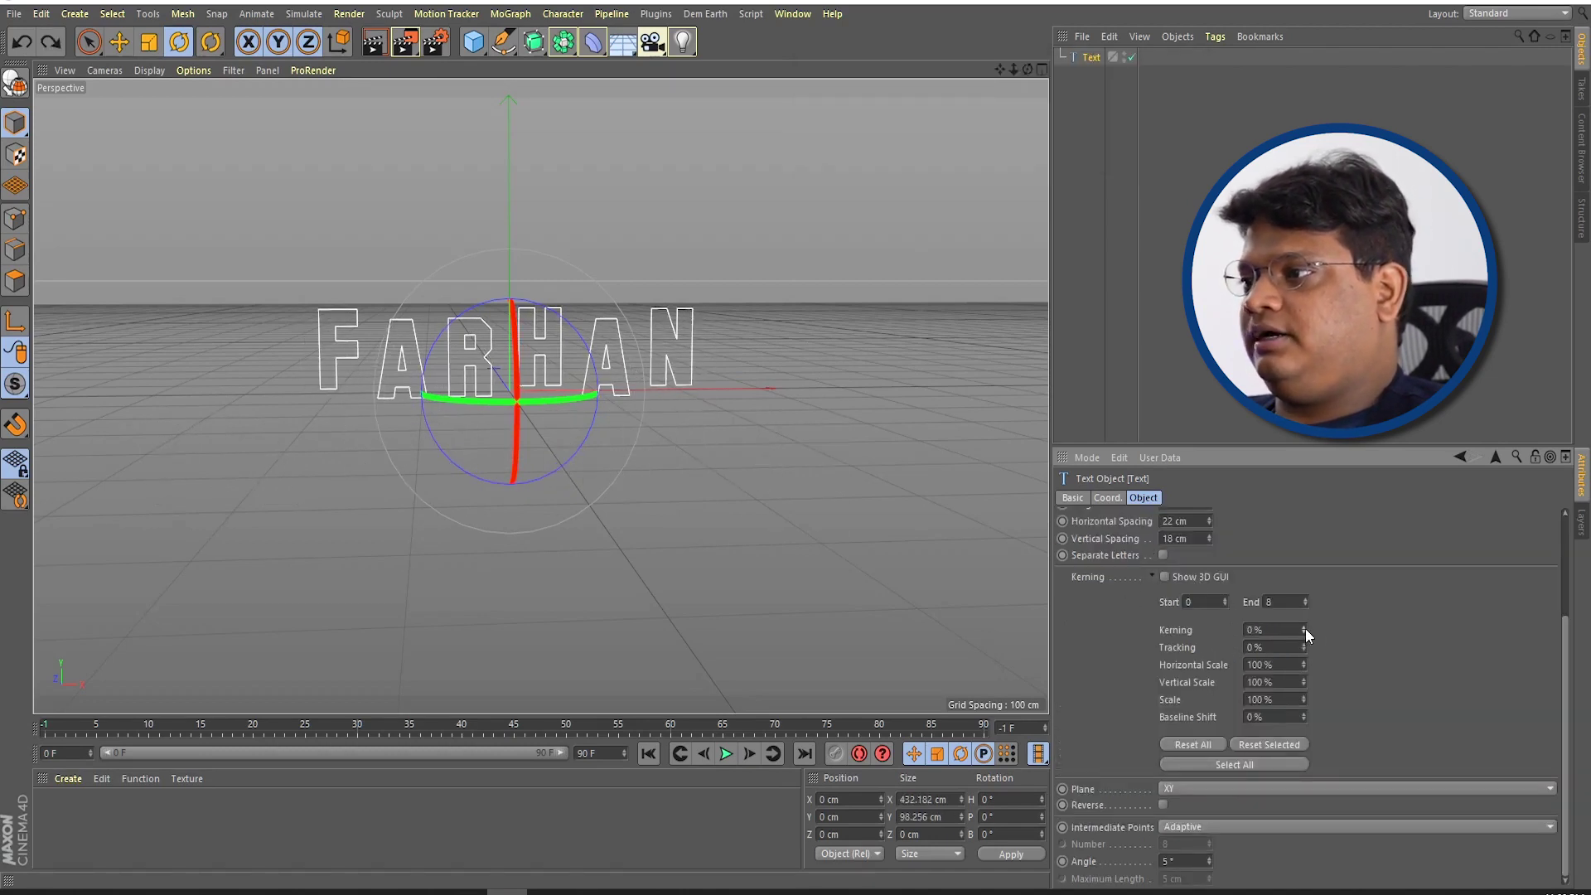
pyautogui.moveTo(1305, 630); pyautogui.dragTo(1305, 579)
pyautogui.hotkey('ctrl', 'z')
pyautogui.moveTo(1304, 645); pyautogui.dragTo(1300, 700)
pyautogui.hotkey('ctrl', 'z')
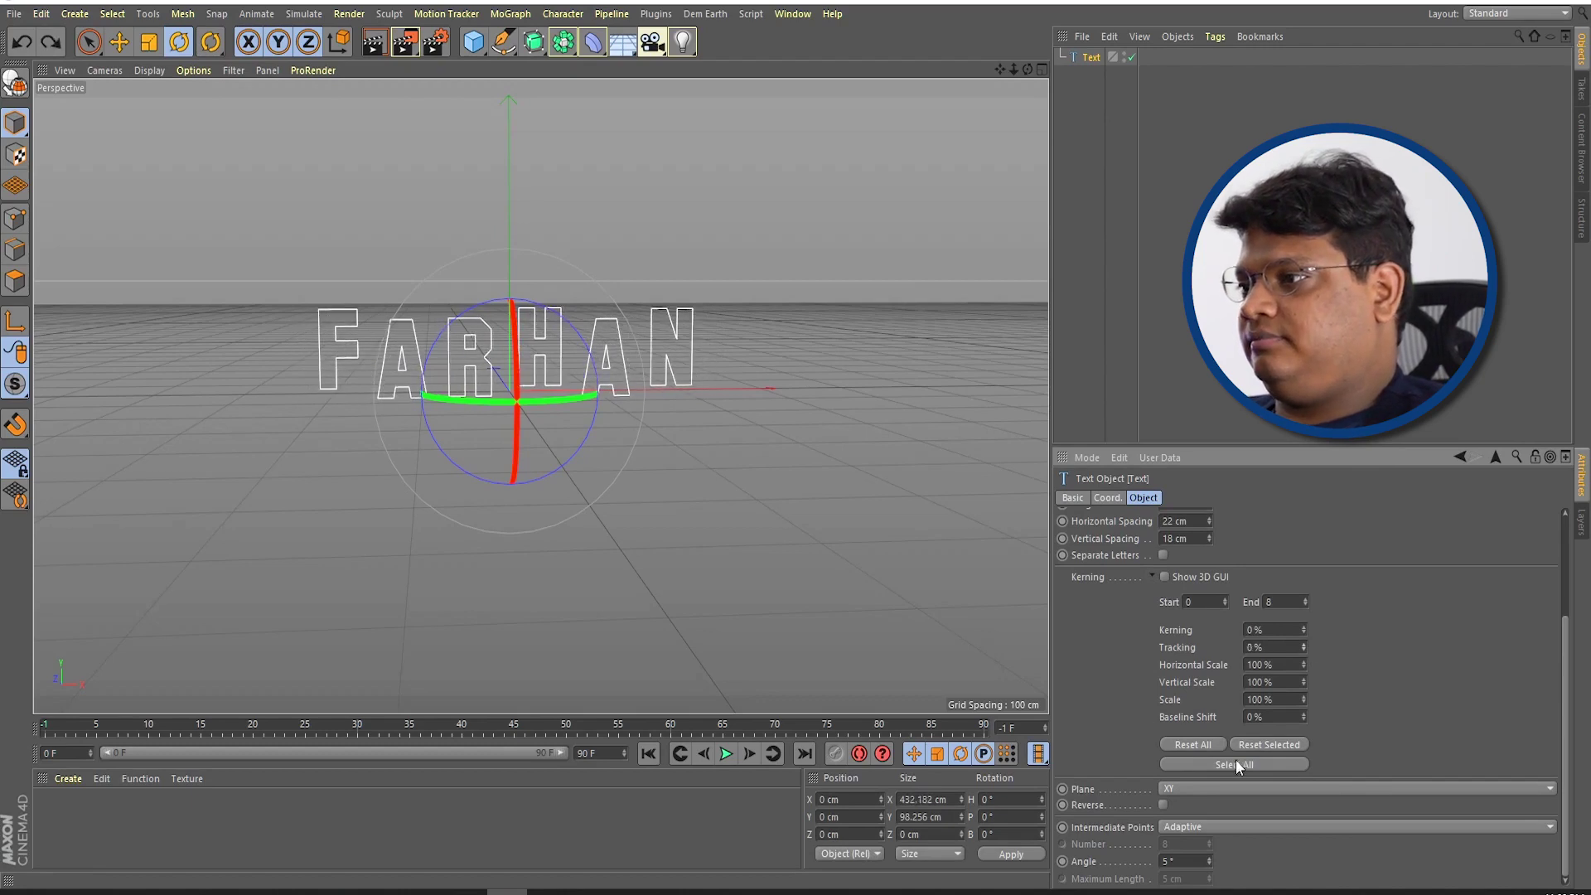
pyautogui.moveTo(1303, 699); pyautogui.dragTo(1288, 731)
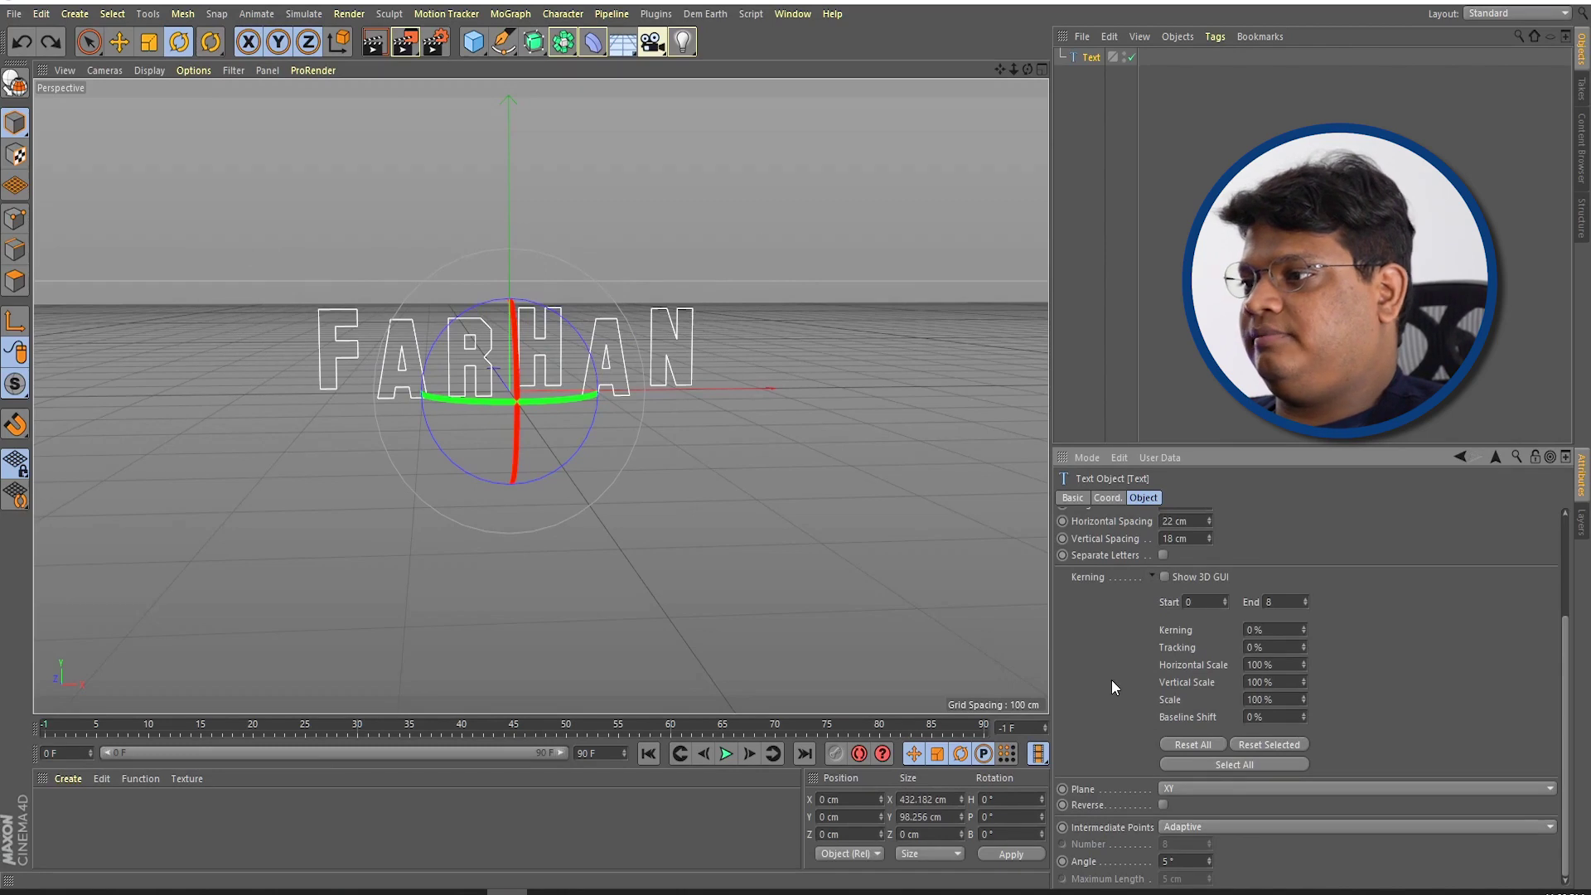
# Step: Lay the text on the ZY plane to inspect it, then return it to XY
pyautogui.click(1186, 789)
pyautogui.click(1186, 824)
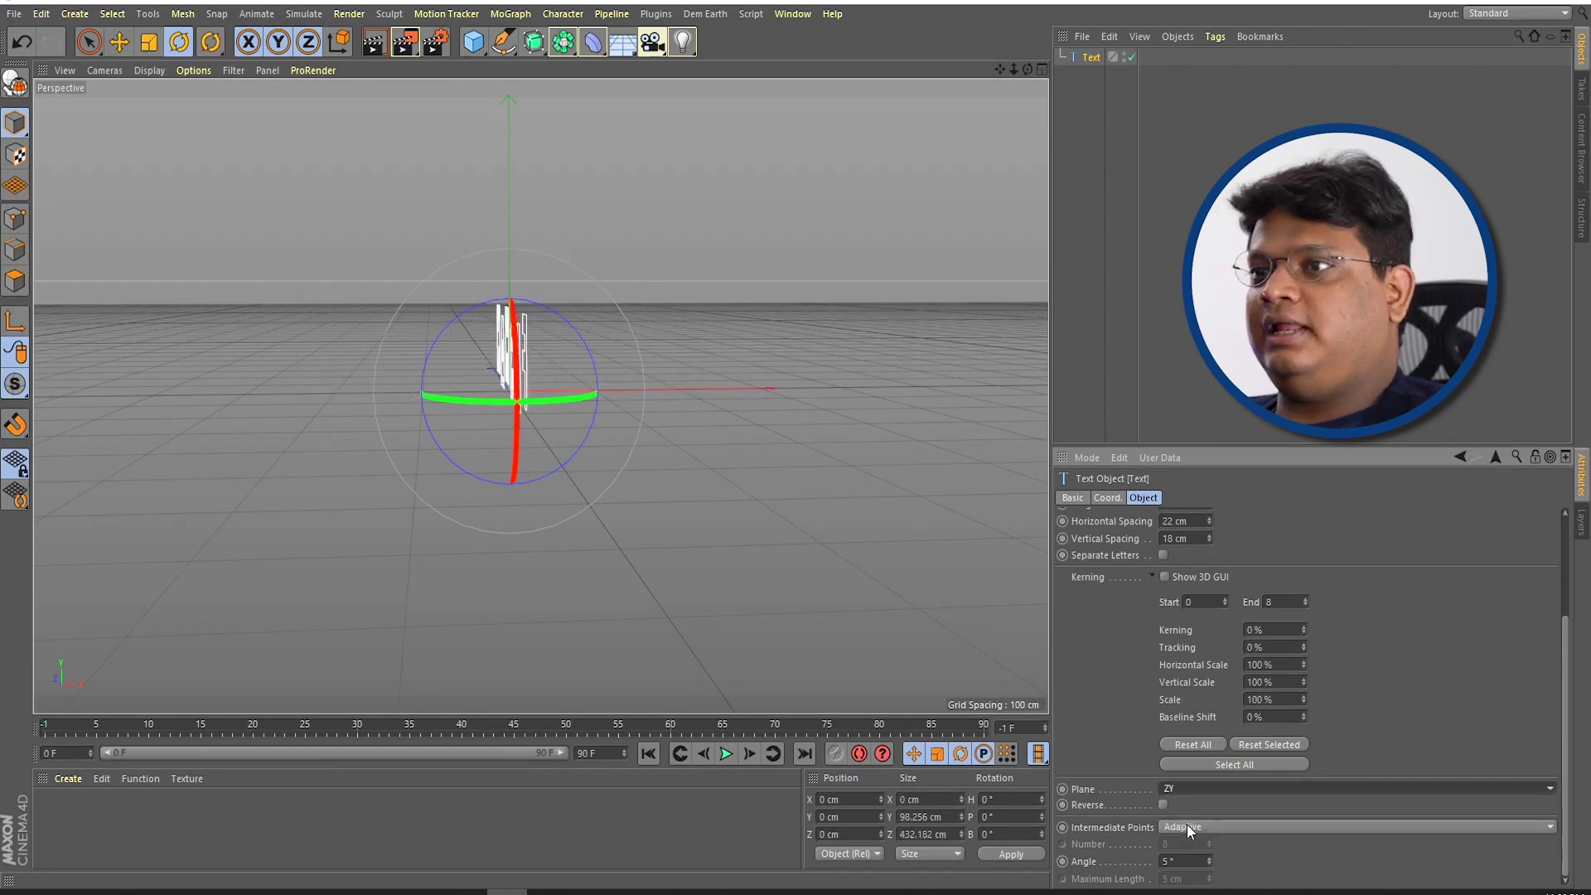
pyautogui.keyDown('alt'); pyautogui.moveTo(485, 425); pyautogui.dragTo(635, 424); pyautogui.keyUp('alt')
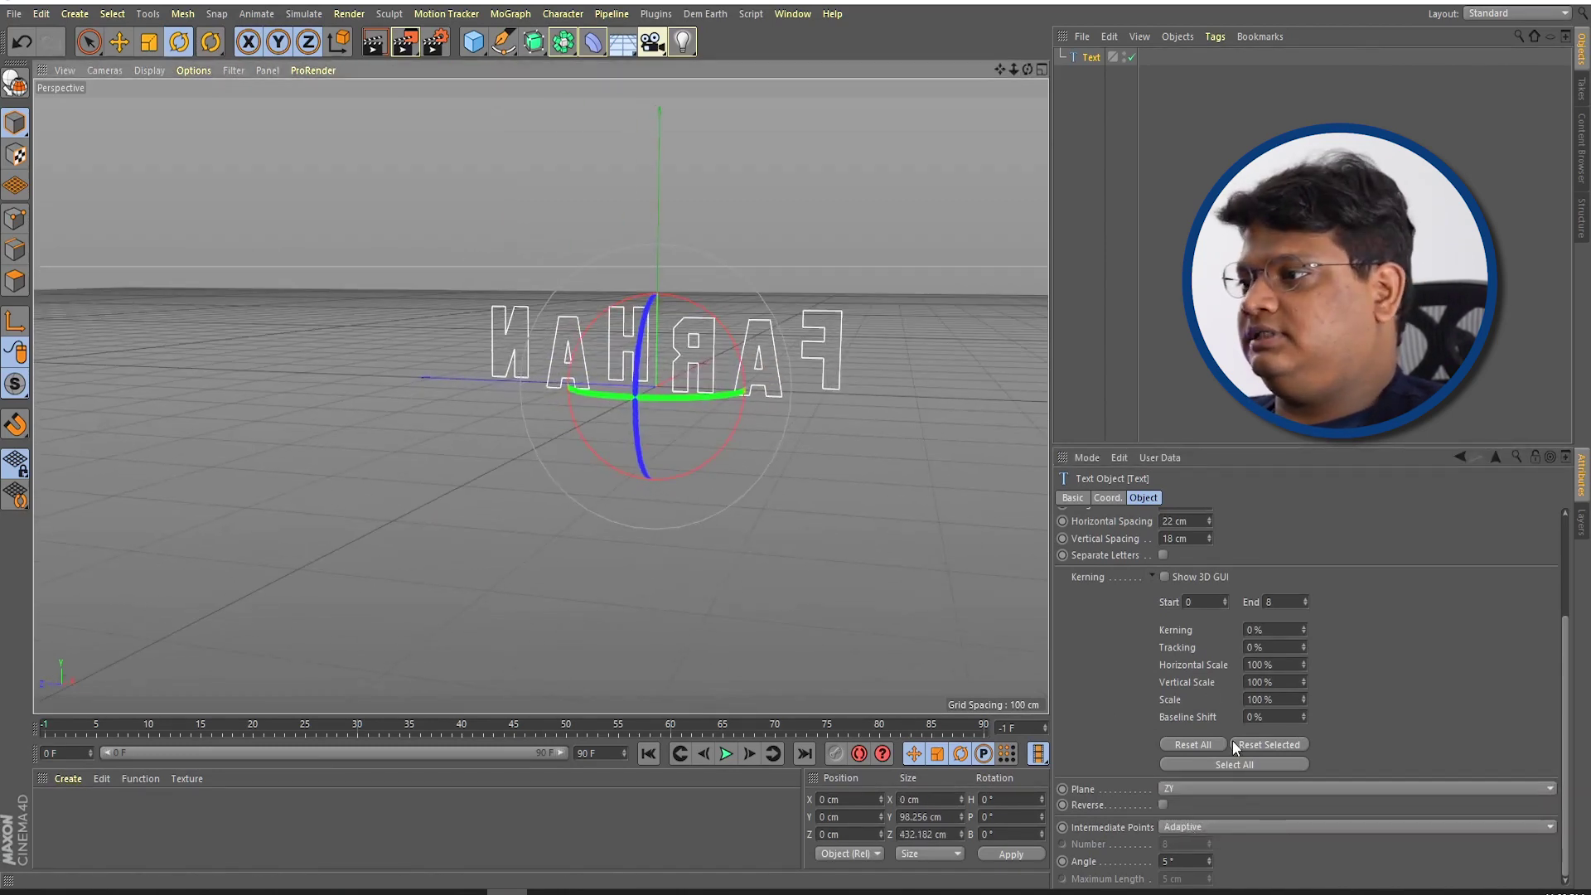
pyautogui.click(1211, 789)
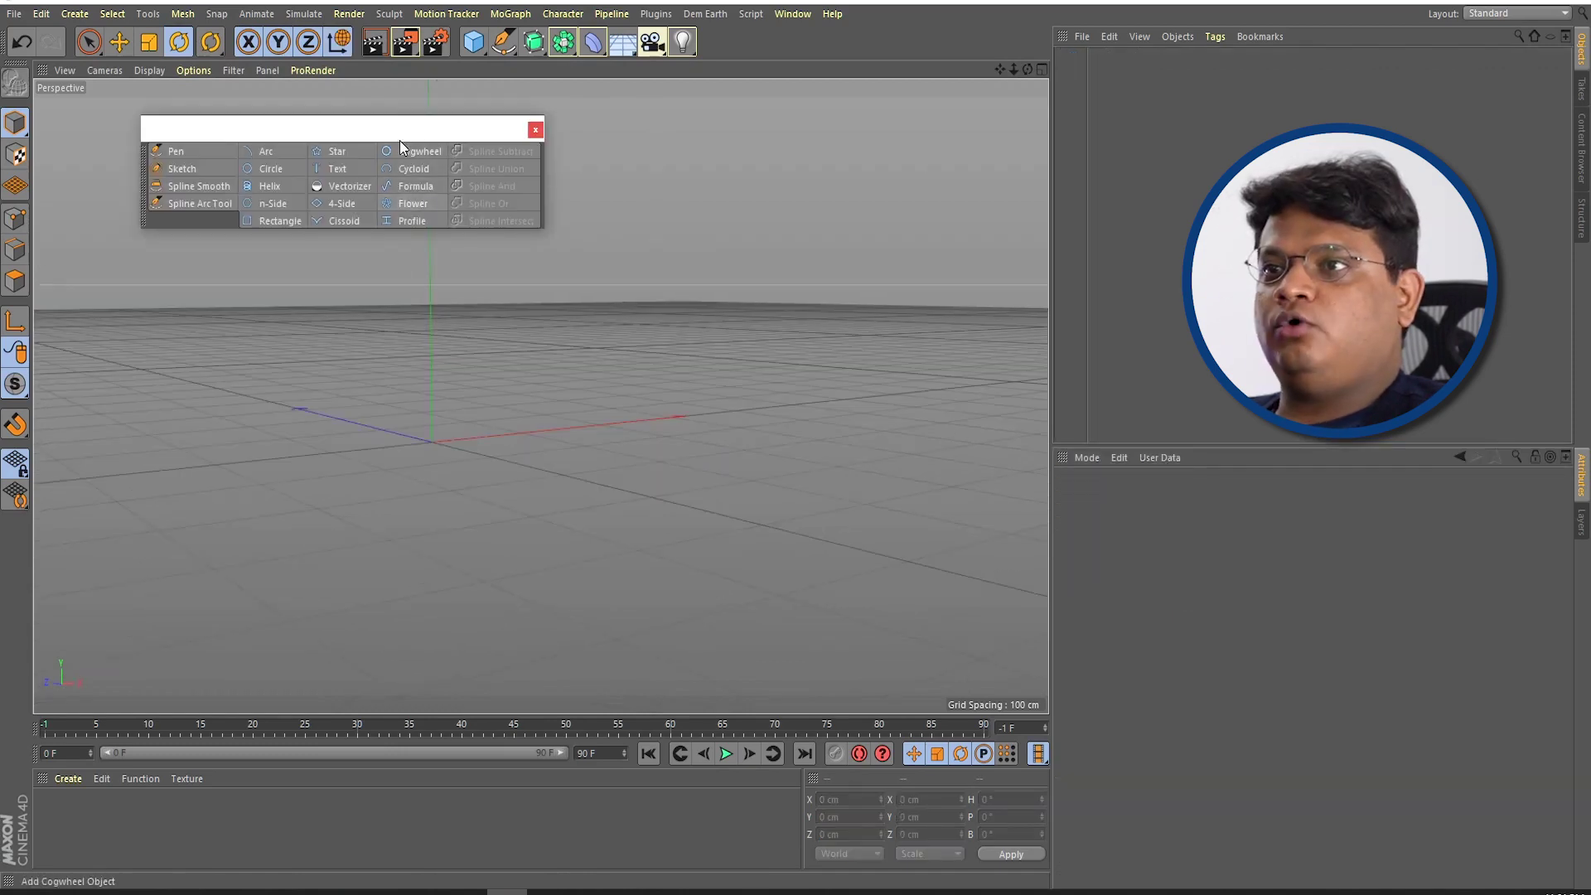
# Step: Add a flower spline with 7 petals, 108 cm inner and 145 cm outer radius
pyautogui.click(411, 208)
pyautogui.keyDown('alt'); pyautogui.moveTo(669, 485); pyautogui.dragTo(1032, 581); pyautogui.keyUp('alt')
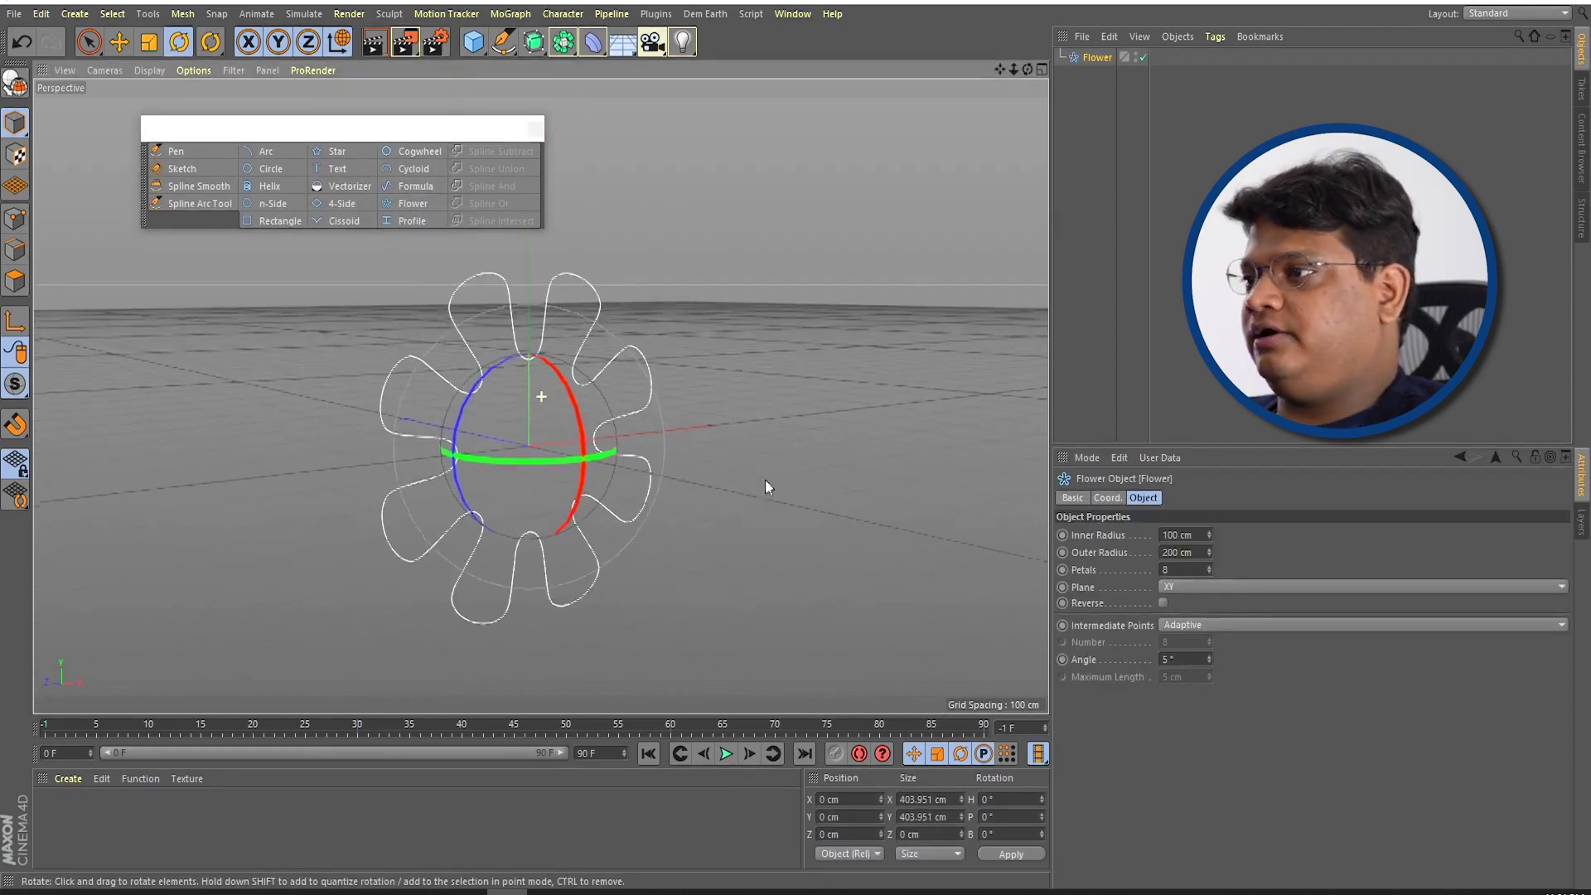
pyautogui.moveTo(1209, 570); pyautogui.dragTo(1209, 580)
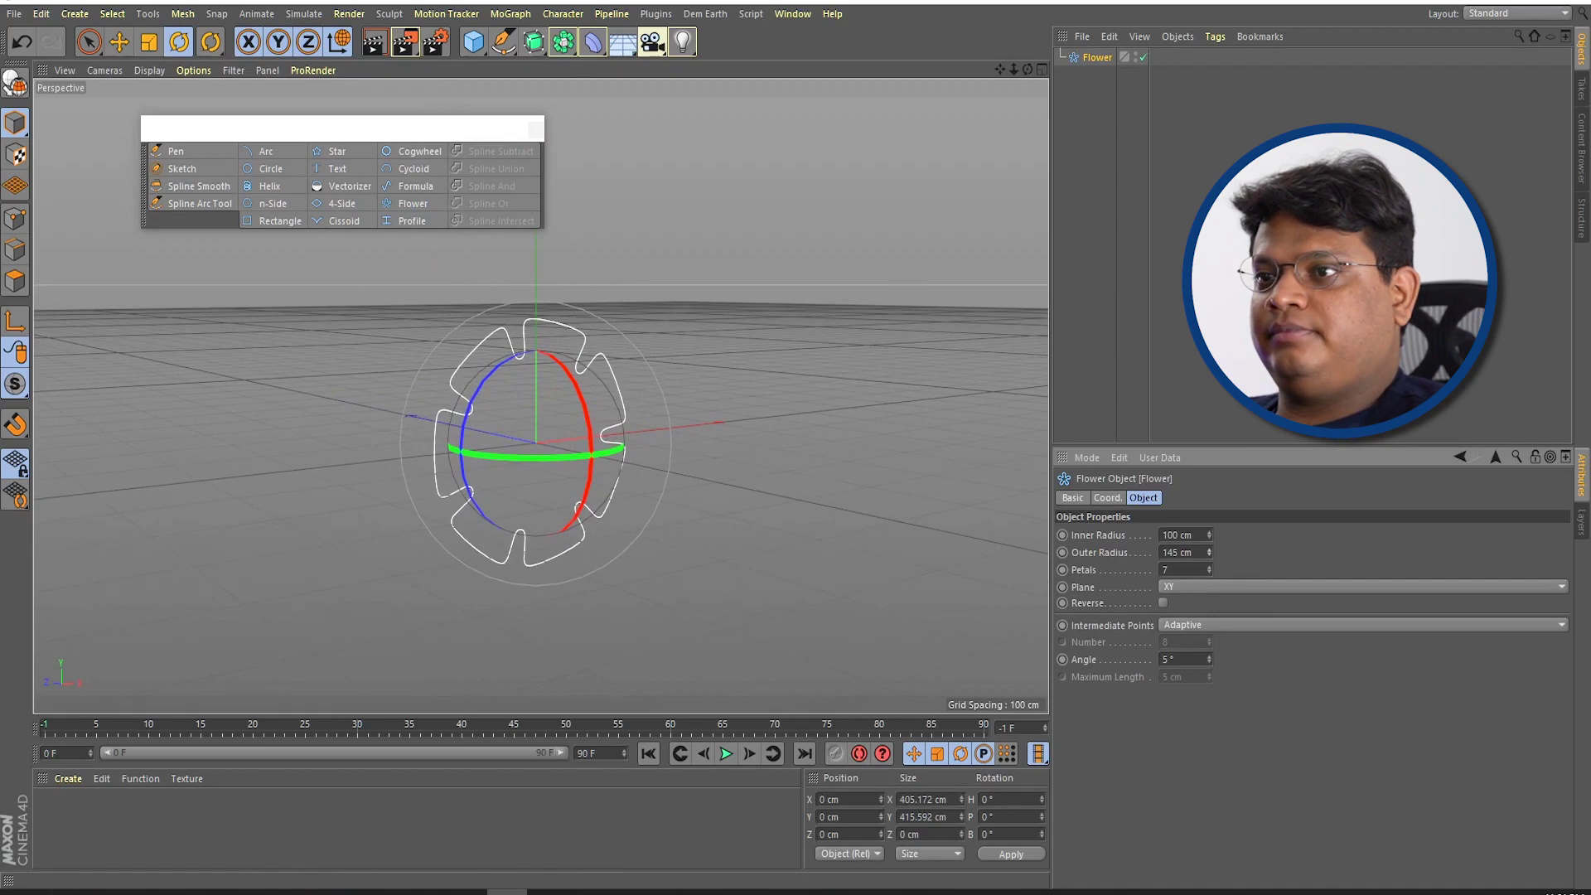
pyautogui.moveTo(1208, 535); pyautogui.dragTo(1208, 522)
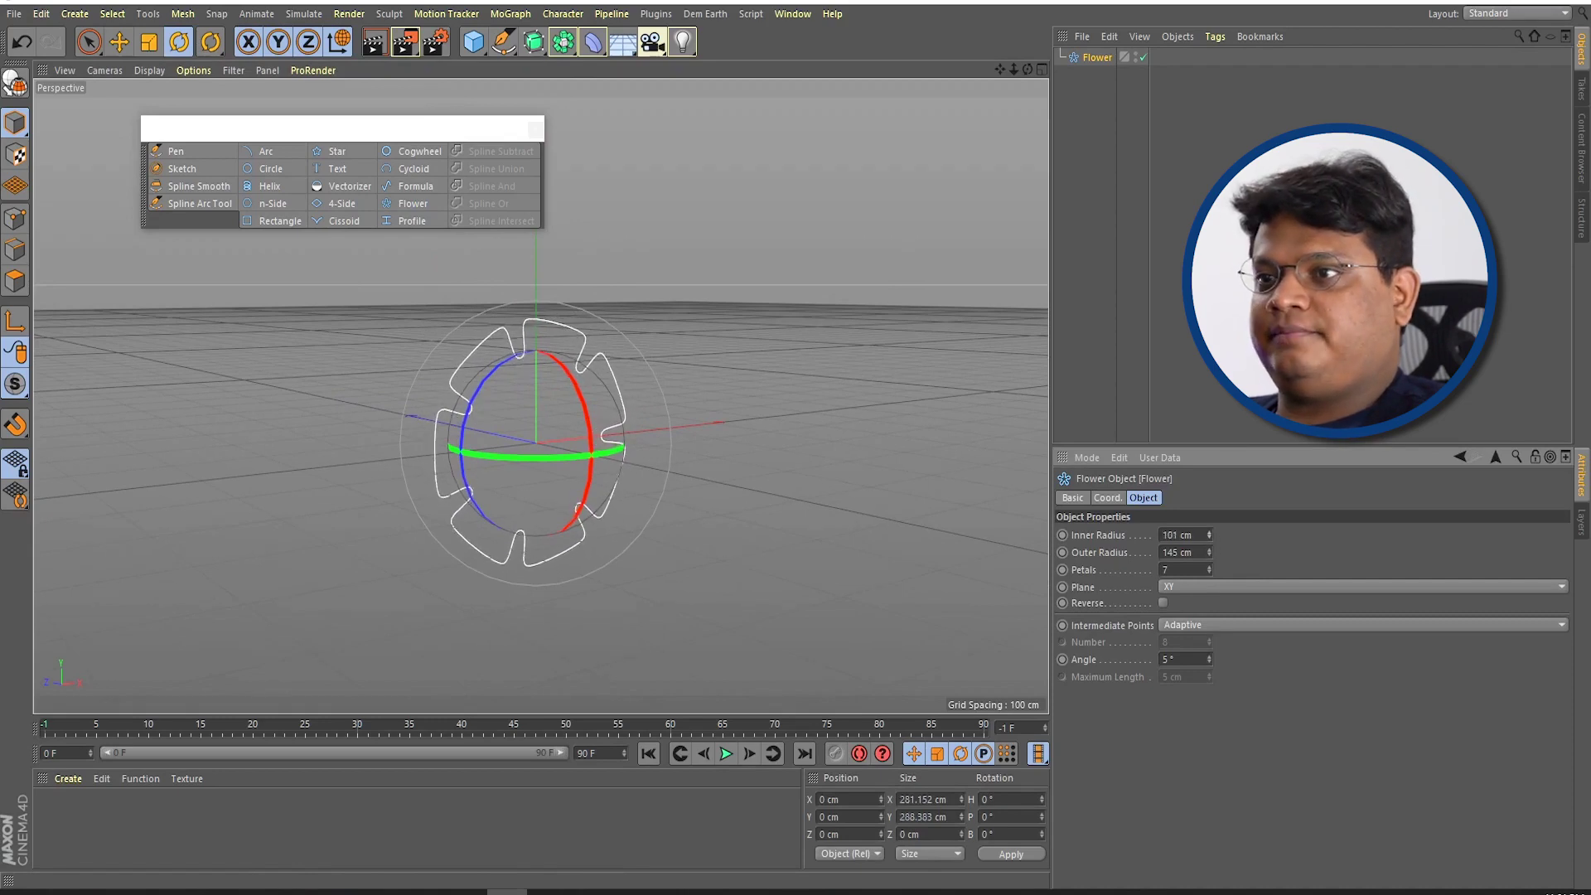
pyautogui.click(833, 466)
pyautogui.moveTo(833, 465)
pyautogui.keyDown('alt'); pyautogui.mouseDown()
pyautogui.moveTo(318, 522)
pyautogui.moveTo(406, 493)
pyautogui.moveTo(415, 464)
pyautogui.mouseUp(); pyautogui.keyUp('alt')
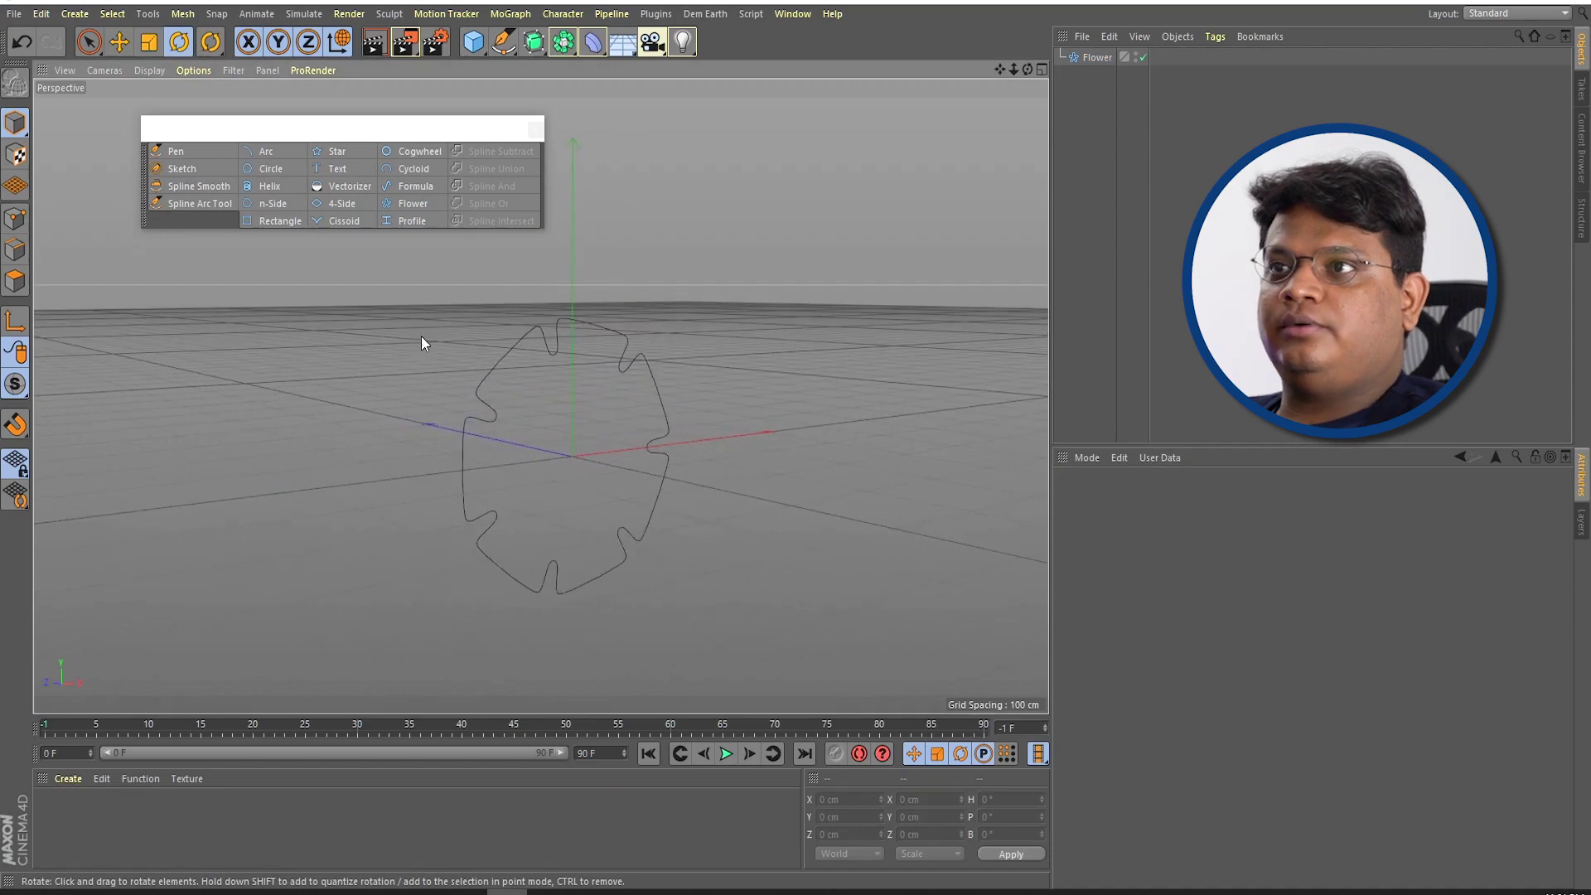
# Step: Render-preview the flower, then select it and bring up the spline generators
pyautogui.click(534, 129)
pyautogui.click(372, 44)
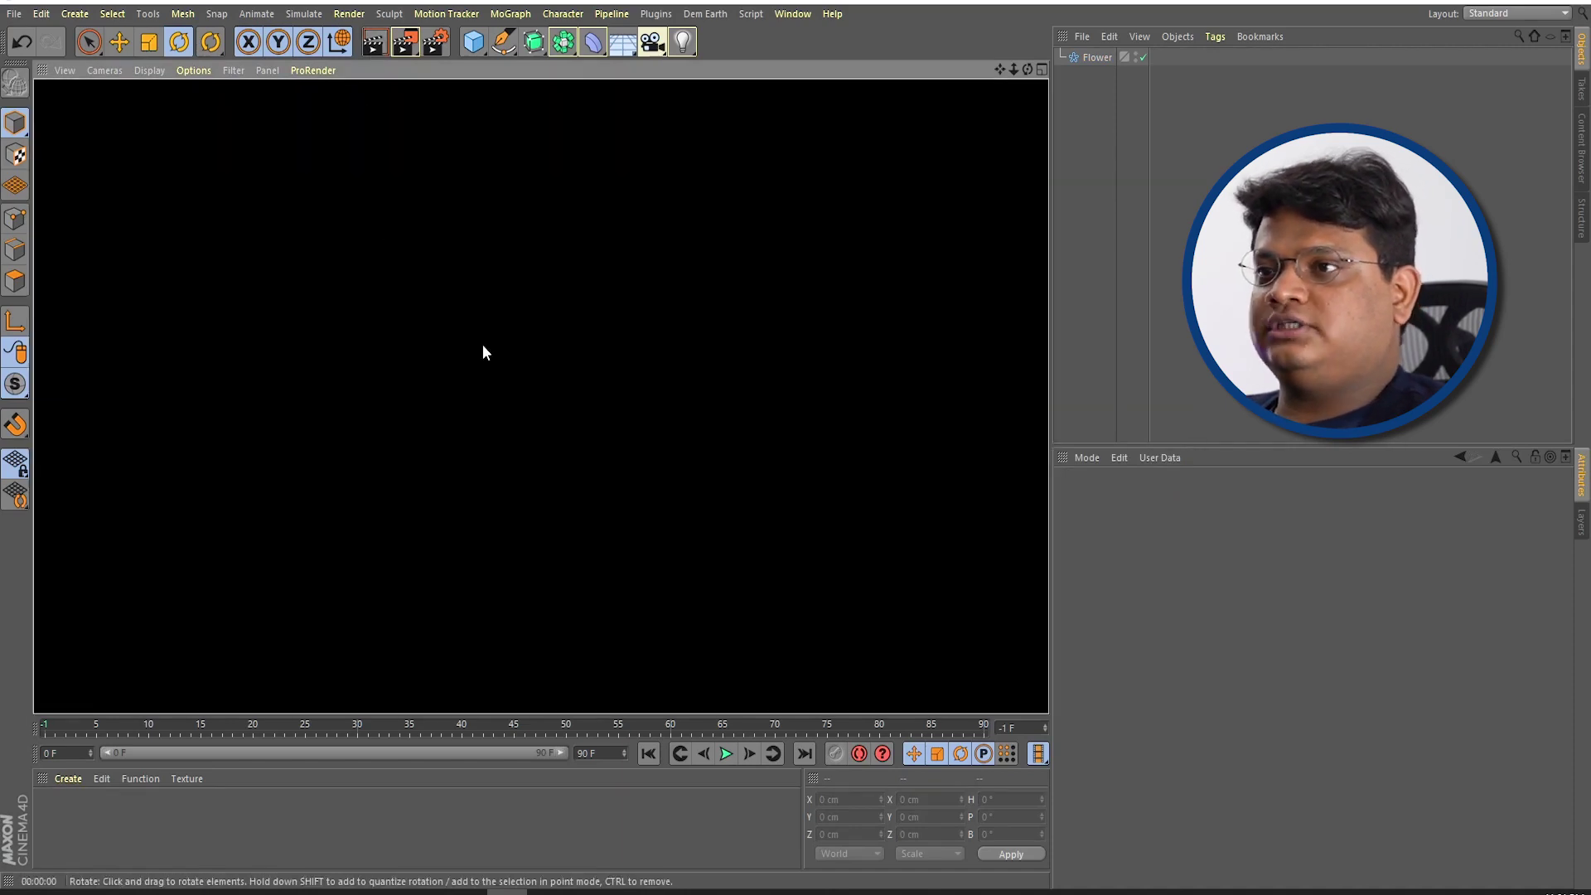
pyautogui.middleClick(484, 352)
pyautogui.middleClick(394, 258)
pyautogui.moveTo(687, 449)
pyautogui.keyDown('alt'); pyautogui.mouseDown()
pyautogui.moveTo(611, 507)
pyautogui.moveTo(518, 397)
pyautogui.mouseUp(); pyautogui.keyUp('alt')
pyautogui.click(544, 322)
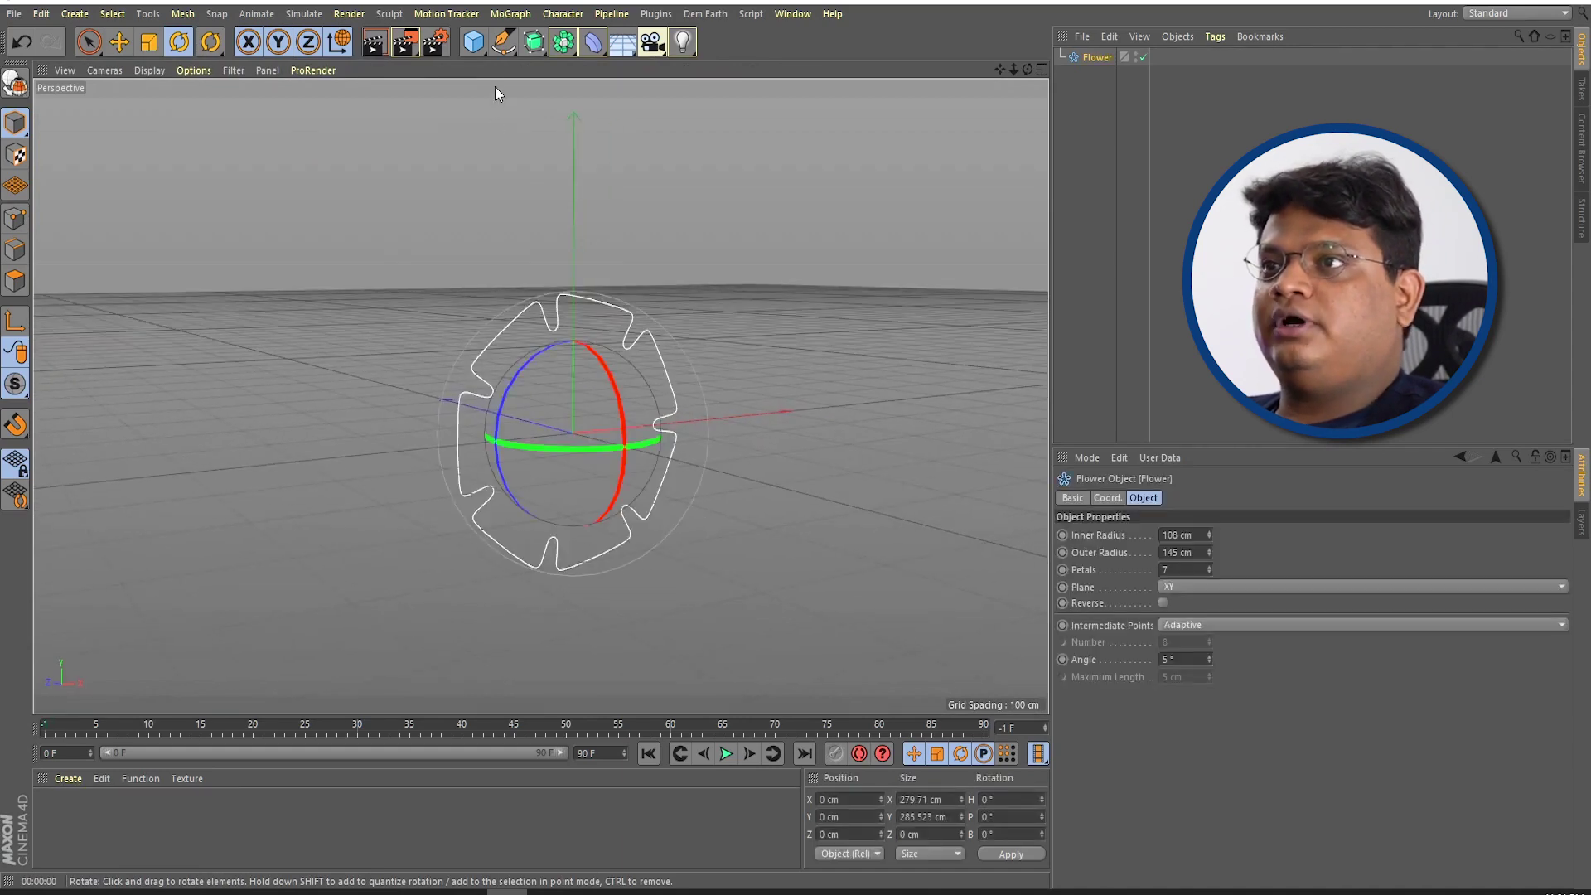
pyautogui.click(537, 48)
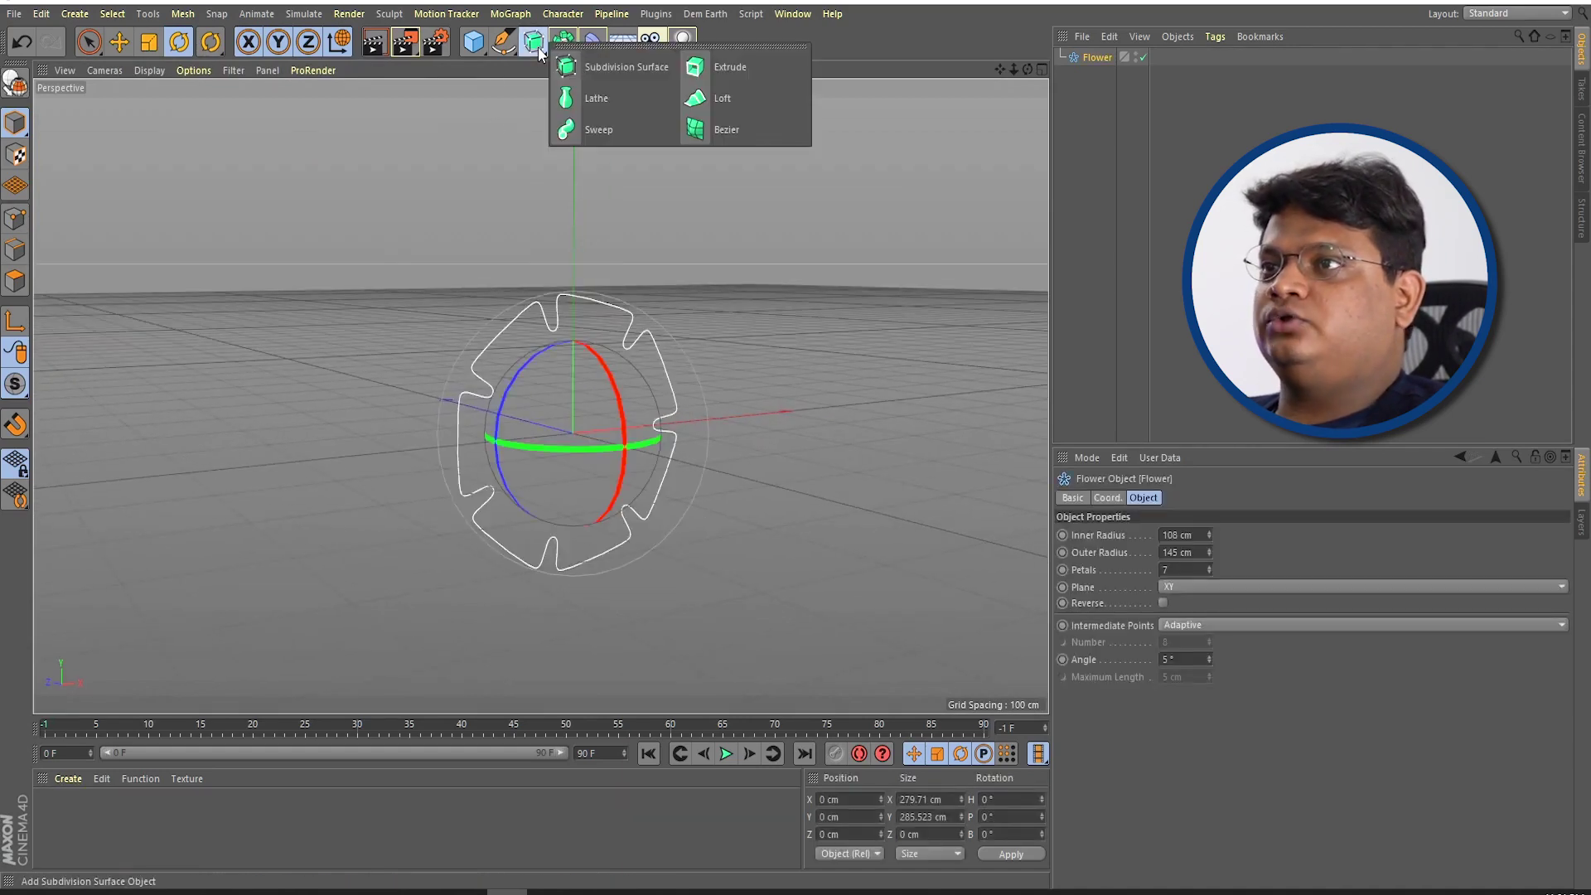
# Step: Add an Extrude generator and nest the Flower spline inside it
pyautogui.click(727, 66)
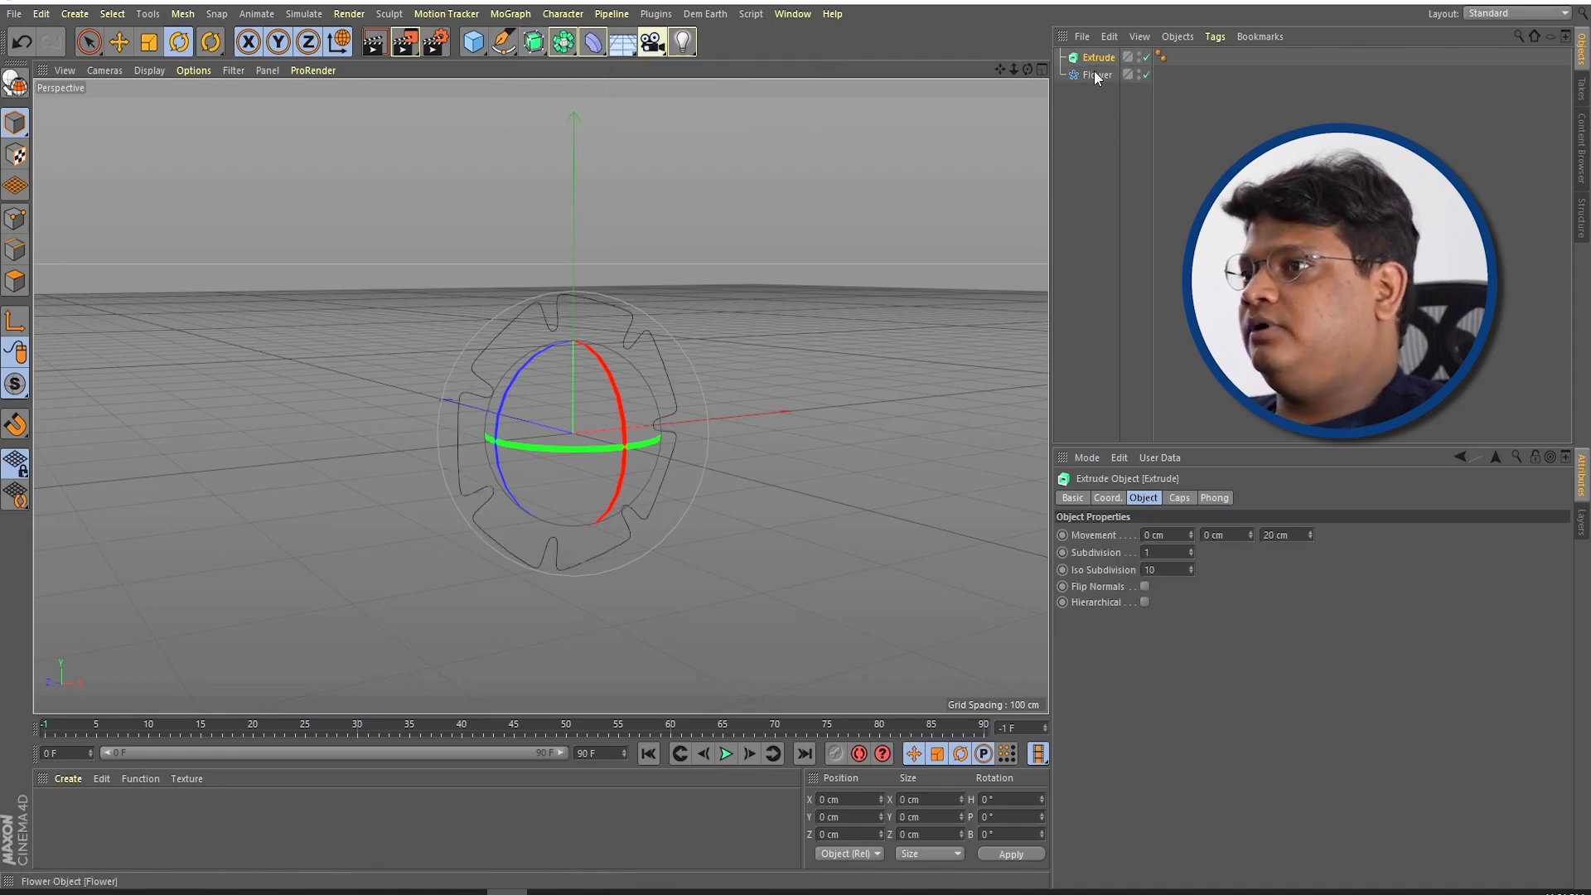
pyautogui.moveTo(948, 332)
pyautogui.keyDown('alt'); pyautogui.mouseDown(button='middle')
pyautogui.moveTo(797, 354)
pyautogui.moveTo(767, 337)
pyautogui.moveTo(829, 274)
pyautogui.mouseUp(button='middle'); pyautogui.keyUp('alt')
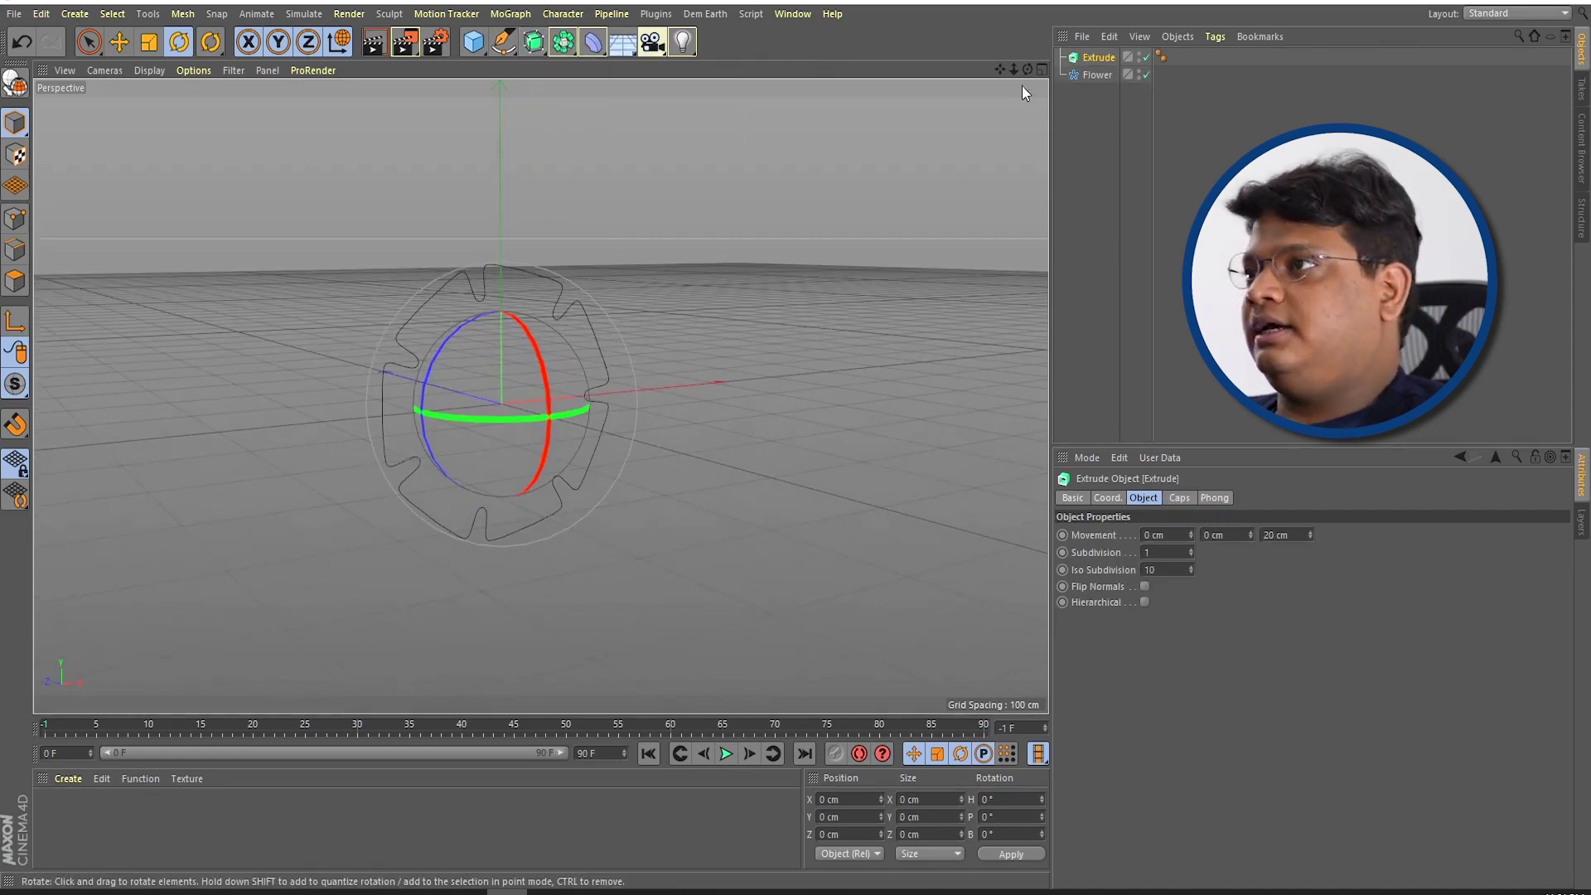
pyautogui.click(1097, 75)
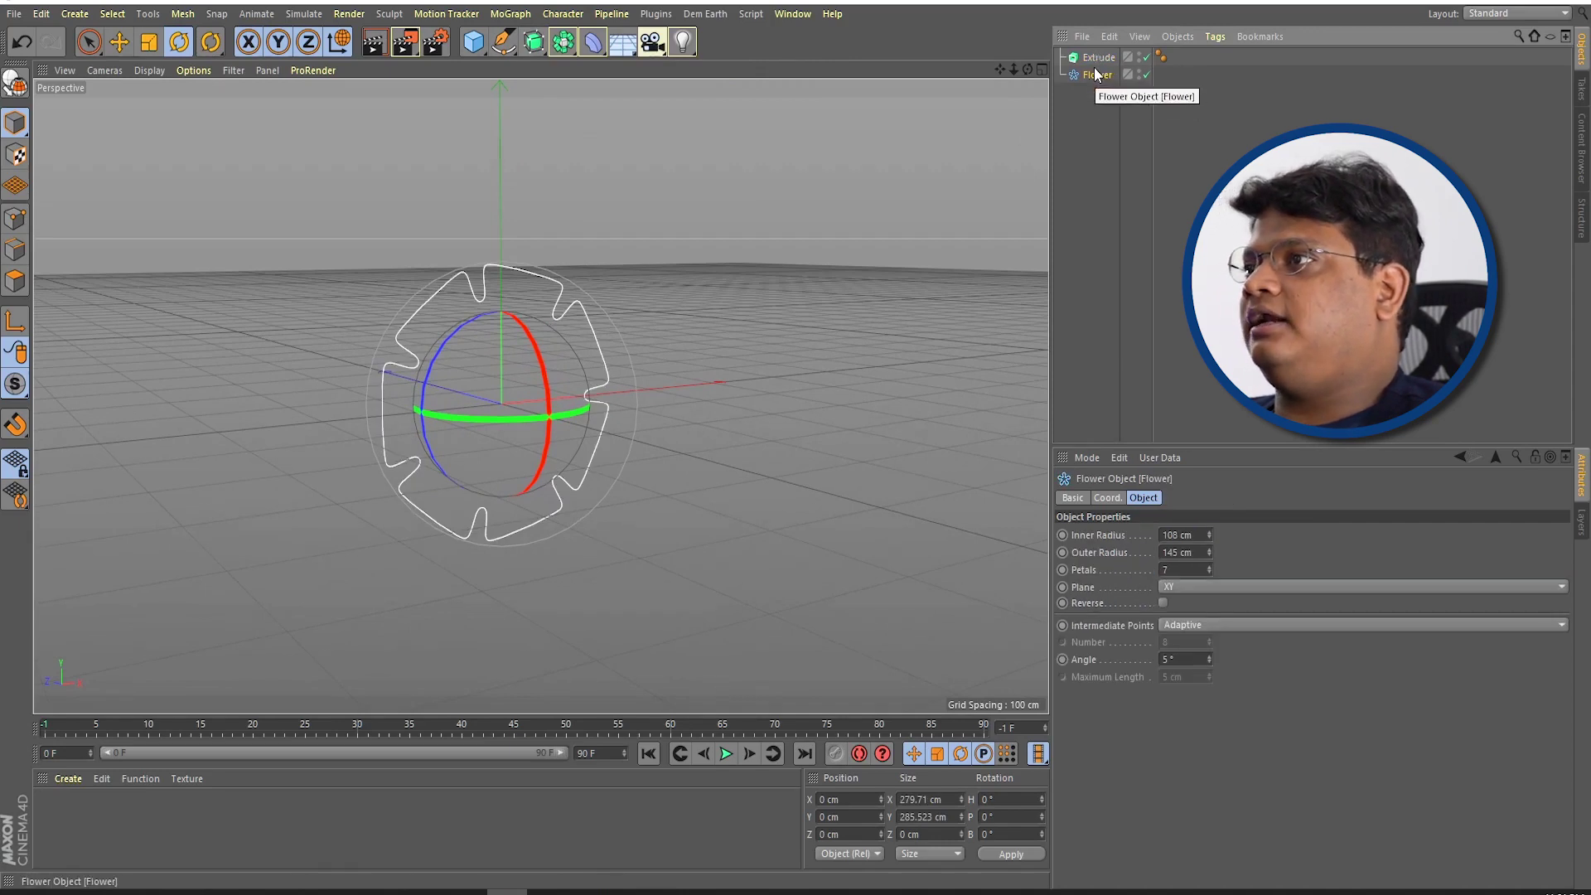
pyautogui.moveTo(1097, 75); pyautogui.dragTo(1095, 56)
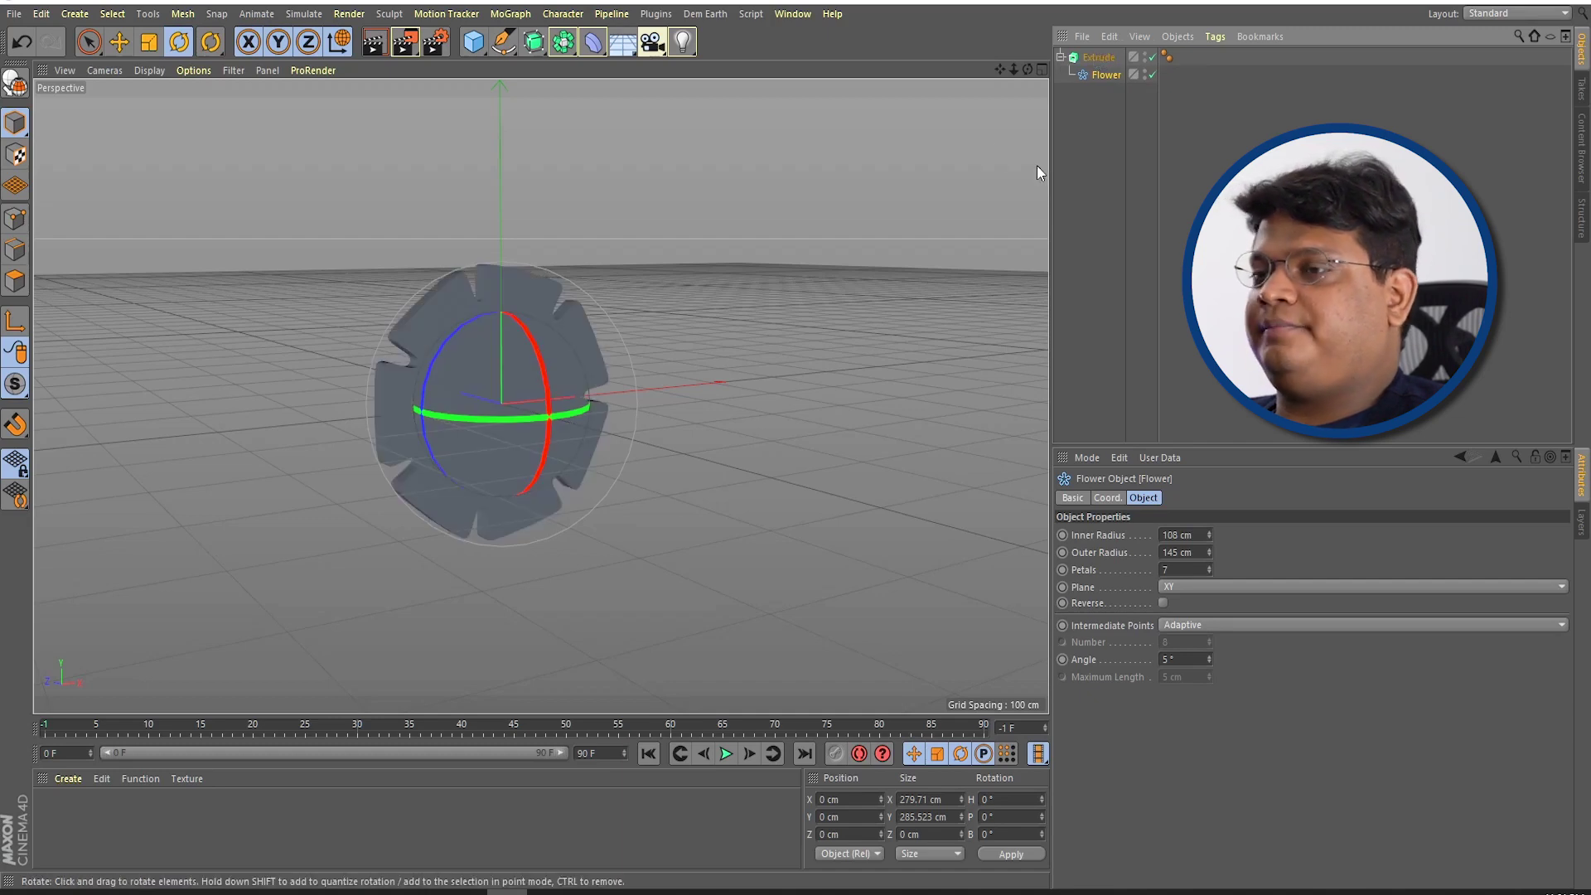
# Step: Render-preview the extruded flower from several angles, then select the Extrude
pyautogui.moveTo(643, 374)
pyautogui.keyDown('alt'); pyautogui.mouseDown()
pyautogui.moveTo(679, 395)
pyautogui.moveTo(660, 385)
pyautogui.moveTo(504, 451)
pyautogui.moveTo(812, 406)
pyautogui.mouseUp(); pyautogui.keyUp('alt')
pyautogui.click(812, 406)
pyautogui.moveTo(665, 386)
pyautogui.keyDown('alt'); pyautogui.mouseDown()
pyautogui.moveTo(578, 356)
pyautogui.moveTo(683, 368)
pyautogui.moveTo(366, 360)
pyautogui.moveTo(552, 432)
pyautogui.moveTo(916, 410)
pyautogui.moveTo(706, 270)
pyautogui.moveTo(348, 479)
pyautogui.moveTo(433, 509)
pyautogui.moveTo(398, 412)
pyautogui.mouseUp(); pyautogui.keyUp('alt')
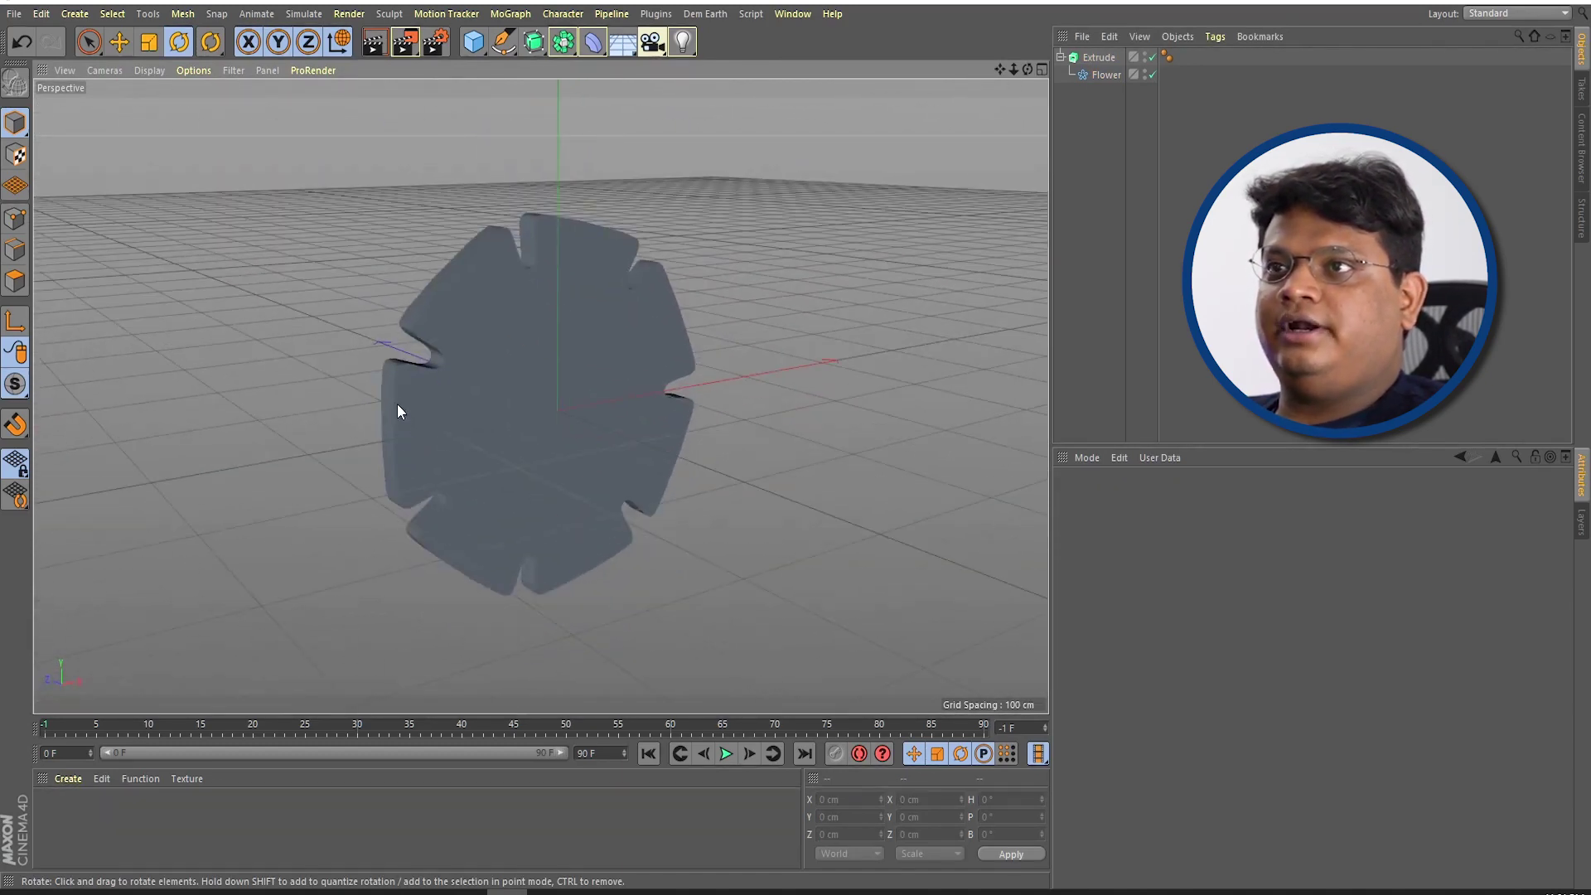
pyautogui.click(366, 48)
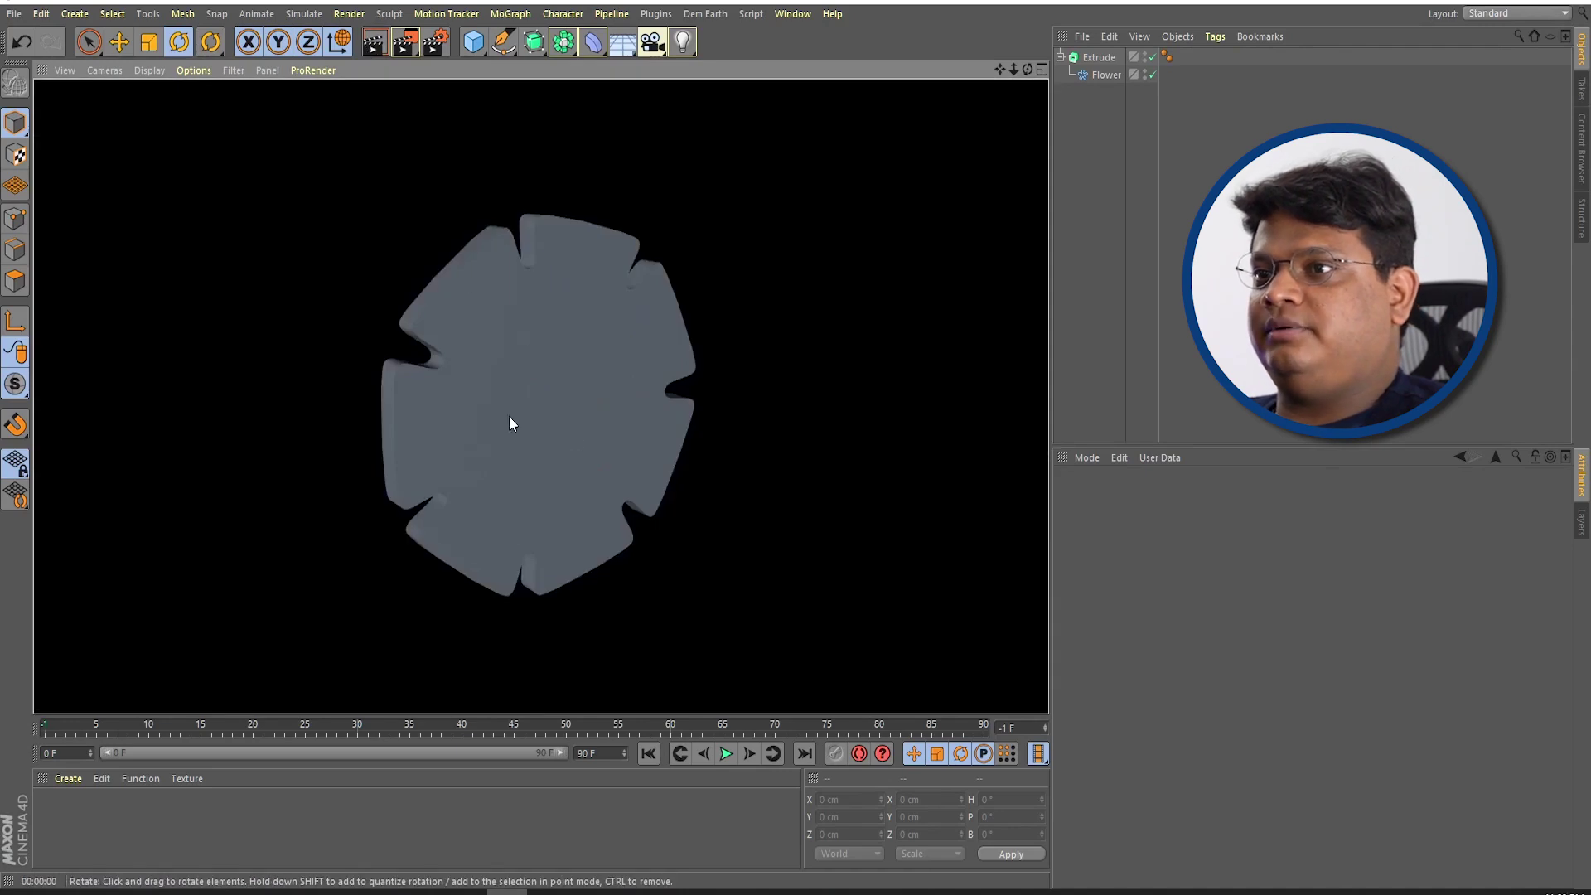
pyautogui.middleClick(522, 307)
pyautogui.middleClick(321, 194)
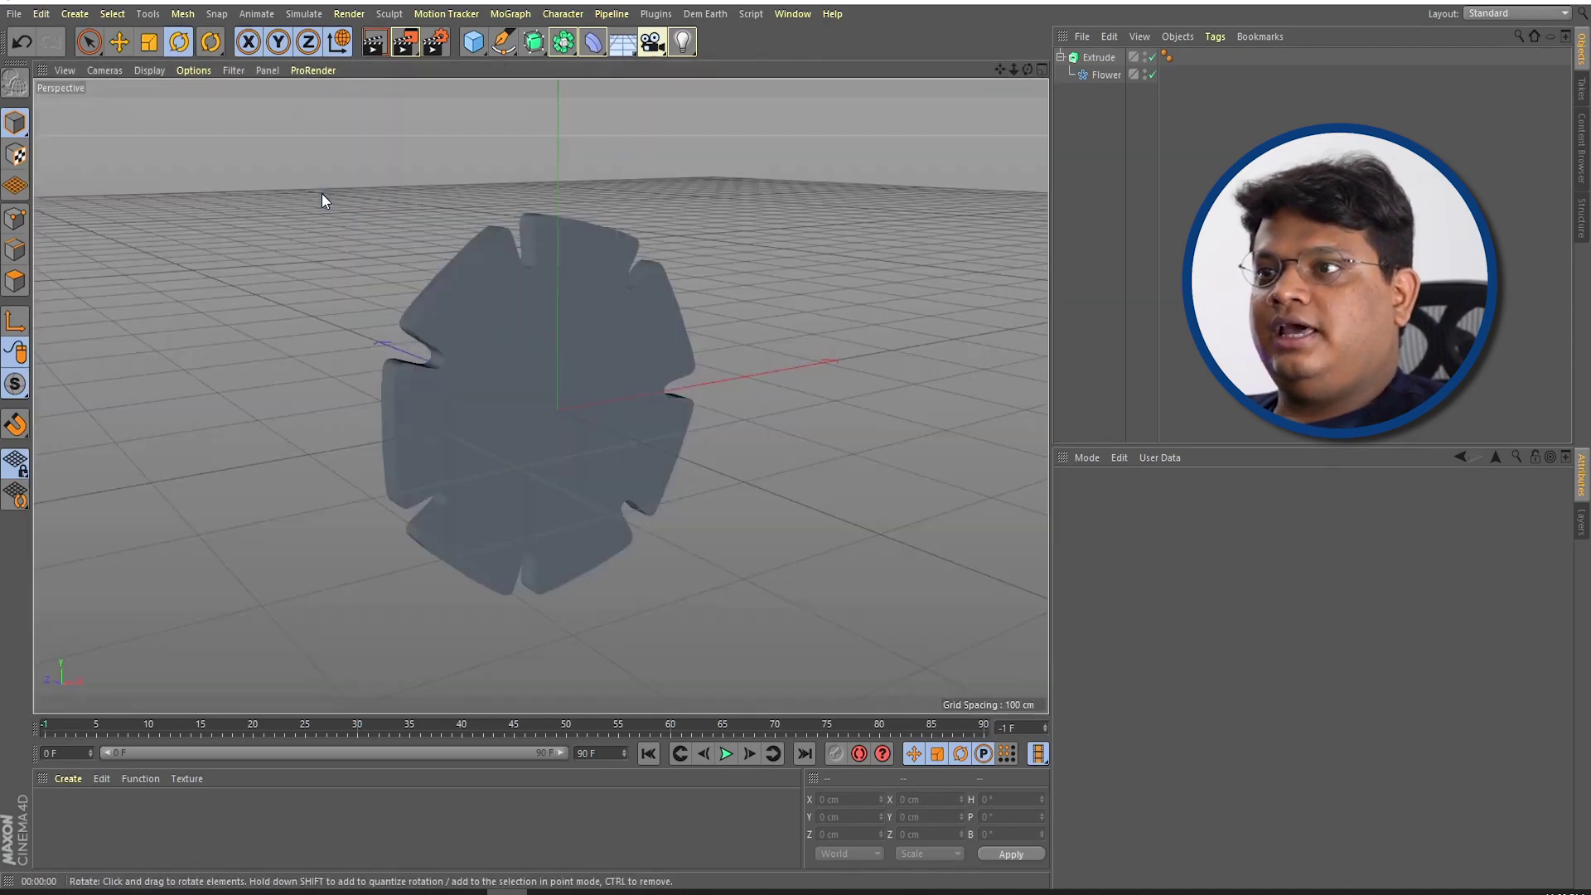
pyautogui.moveTo(286, 240)
pyautogui.keyDown('alt'); pyautogui.mouseDown()
pyautogui.moveTo(608, 436)
pyautogui.moveTo(479, 247)
pyautogui.mouseUp(); pyautogui.keyUp('alt')
pyautogui.click(479, 247)
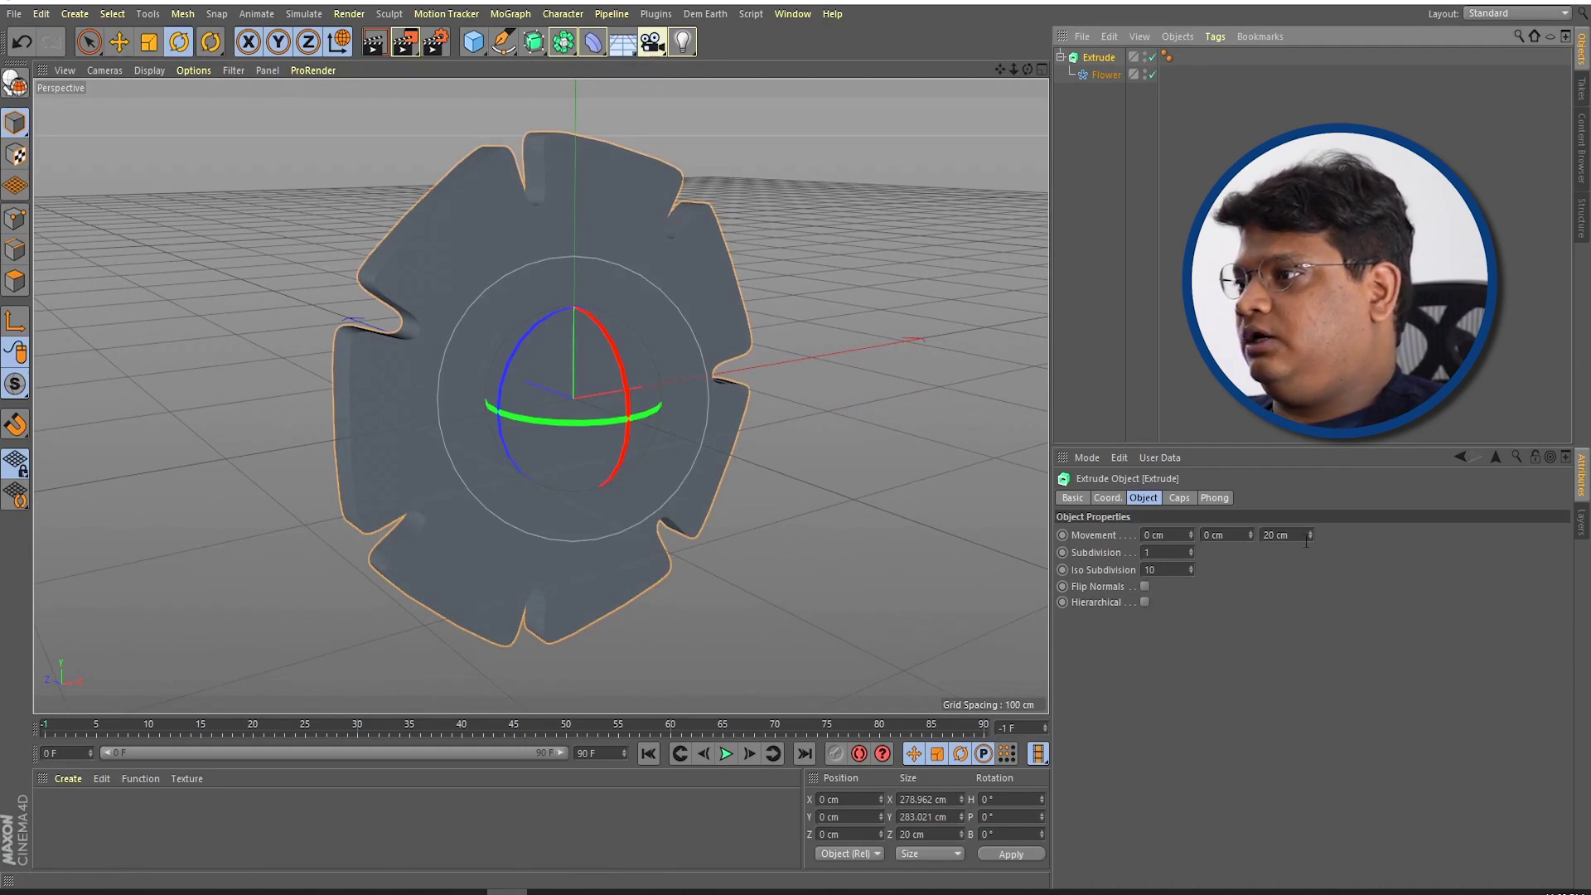
# Step: Set the extrusion depth to 39 cm and test removing the start and end caps
pyautogui.moveTo(1309, 535)
pyautogui.mouseDown()
pyautogui.moveTo(1309, 497)
pyautogui.moveTo(1309, 572)
pyautogui.moveTo(1309, 508)
pyautogui.mouseUp()
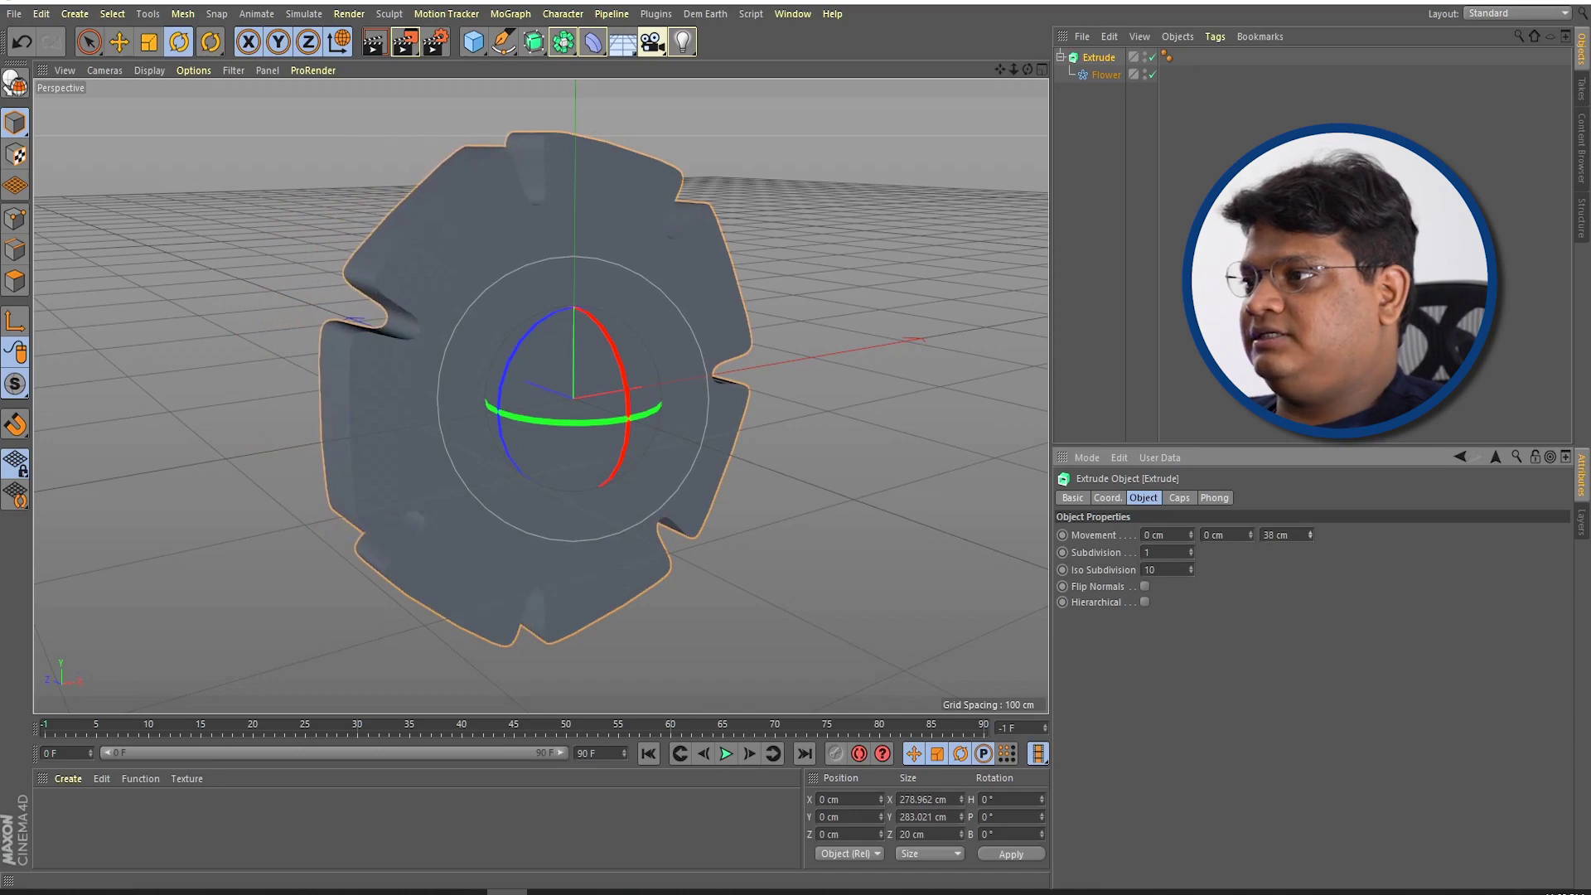
pyautogui.click(1174, 498)
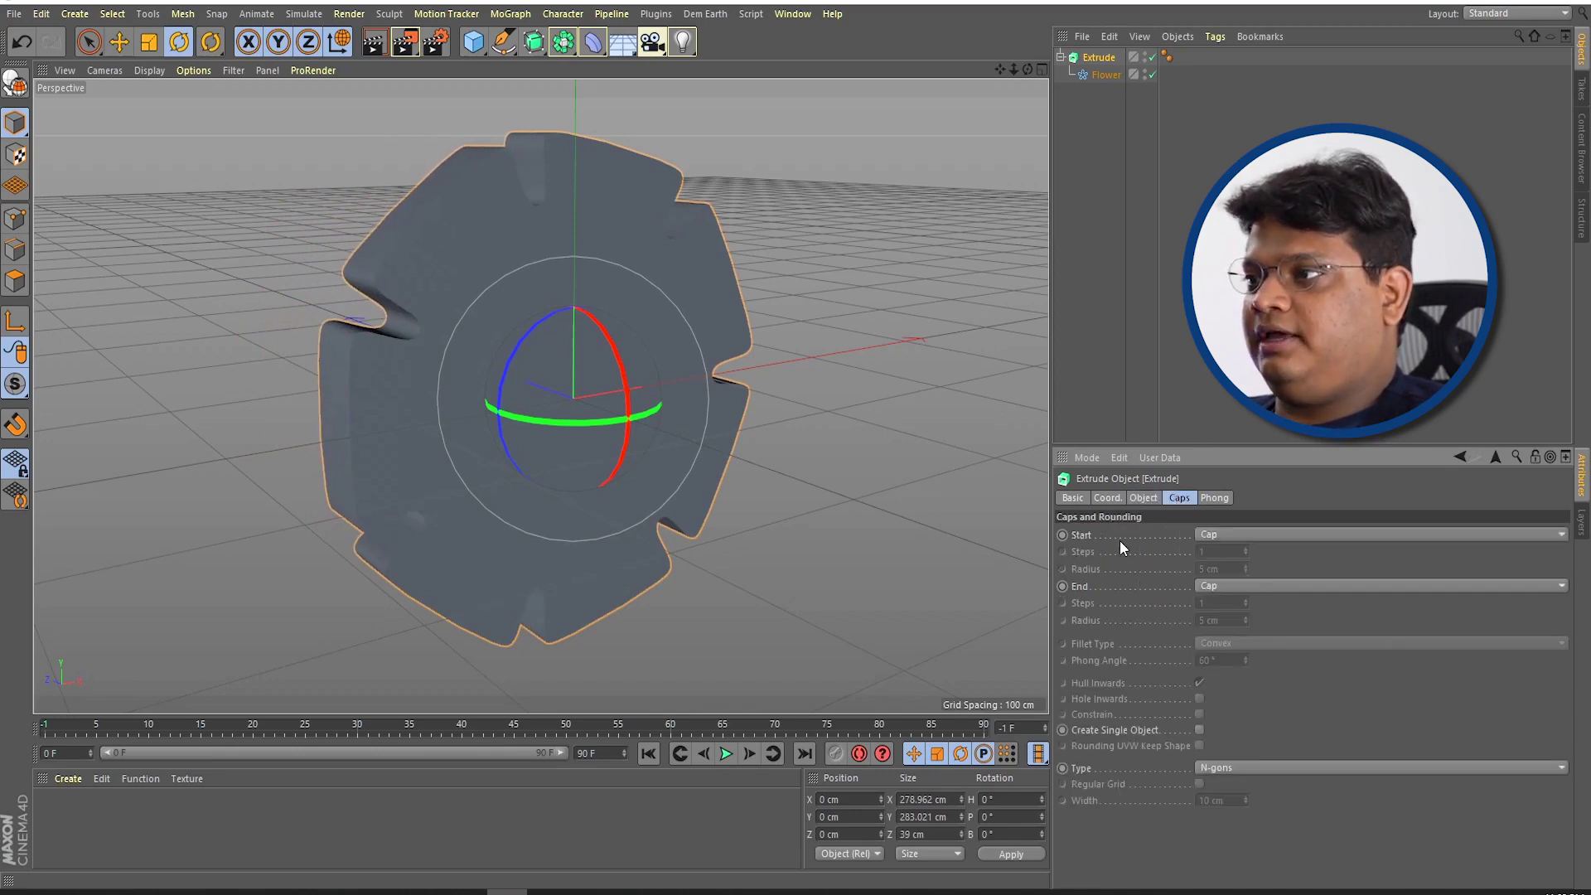
pyautogui.click(1223, 535)
pyautogui.moveTo(561, 398)
pyautogui.keyDown('alt'); pyautogui.mouseDown()
pyautogui.moveTo(734, 416)
pyautogui.moveTo(489, 276)
pyautogui.moveTo(454, 157)
pyautogui.moveTo(562, 311)
pyautogui.moveTo(891, 603)
pyautogui.moveTo(913, 642)
pyautogui.mouseUp(); pyautogui.keyUp('alt')
pyautogui.click(1234, 586)
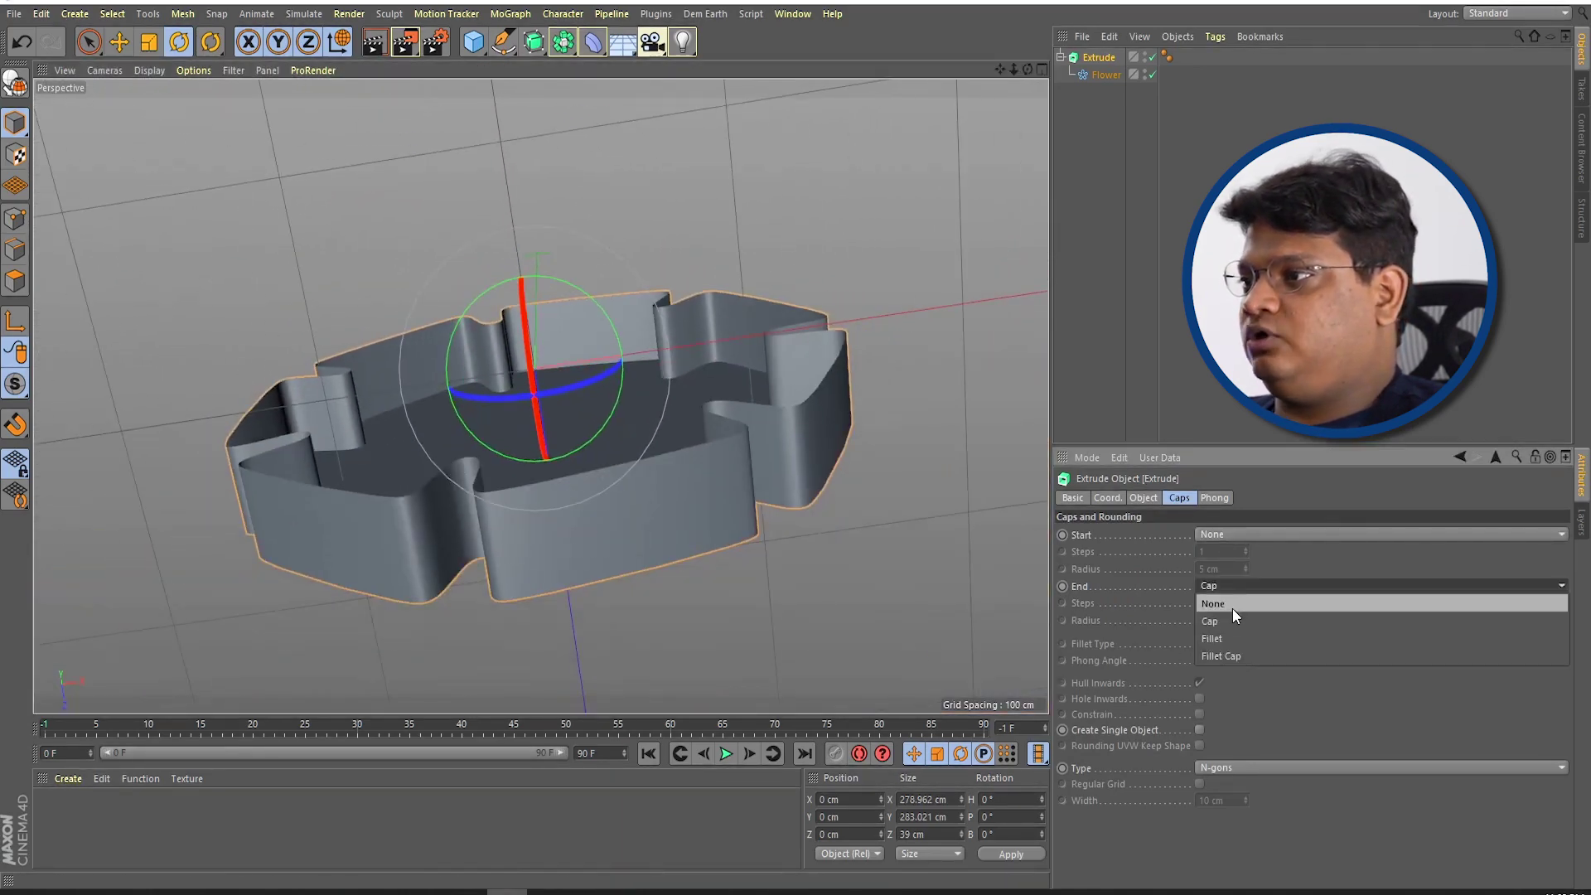
pyautogui.moveTo(862, 590)
pyautogui.keyDown('alt'); pyautogui.mouseDown()
pyautogui.moveTo(565, 570)
pyautogui.moveTo(759, 611)
pyautogui.moveTo(507, 526)
pyautogui.moveTo(586, 348)
pyautogui.moveTo(636, 328)
pyautogui.moveTo(957, 509)
pyautogui.mouseUp(); pyautogui.keyUp('alt')
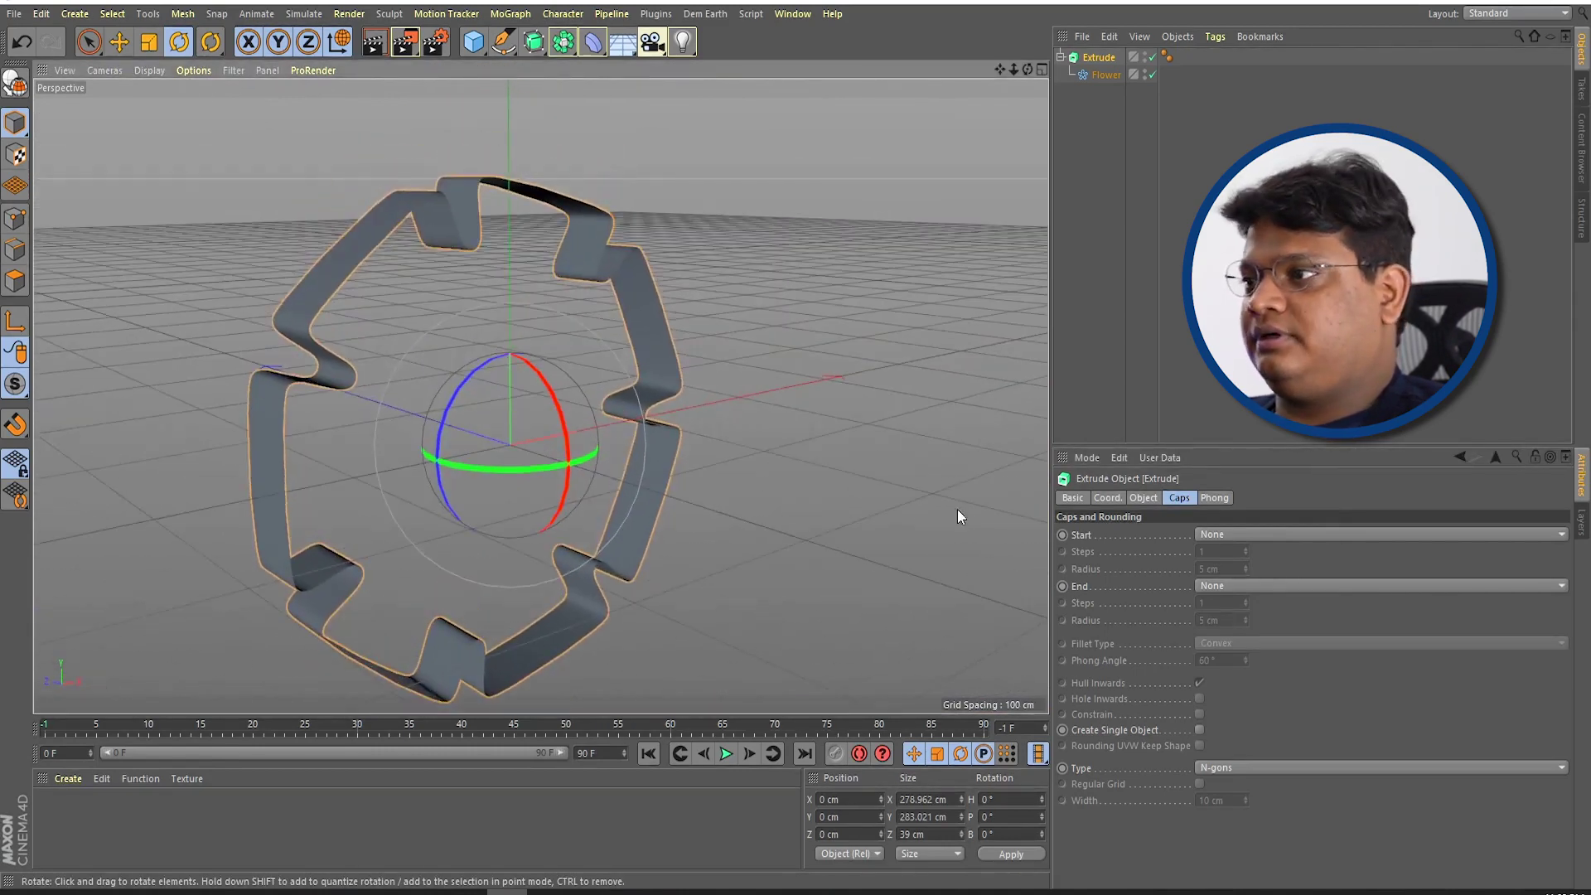
# Step: Try fillet and fillet-cap options on the start edge, then revert to a flat cap
pyautogui.click(1246, 534)
pyautogui.click(1245, 589)
pyautogui.moveTo(410, 362)
pyautogui.keyDown('alt'); pyautogui.mouseDown()
pyautogui.moveTo(515, 336)
pyautogui.moveTo(578, 387)
pyautogui.moveTo(643, 485)
pyautogui.moveTo(458, 415)
pyautogui.mouseUp(); pyautogui.keyUp('alt')
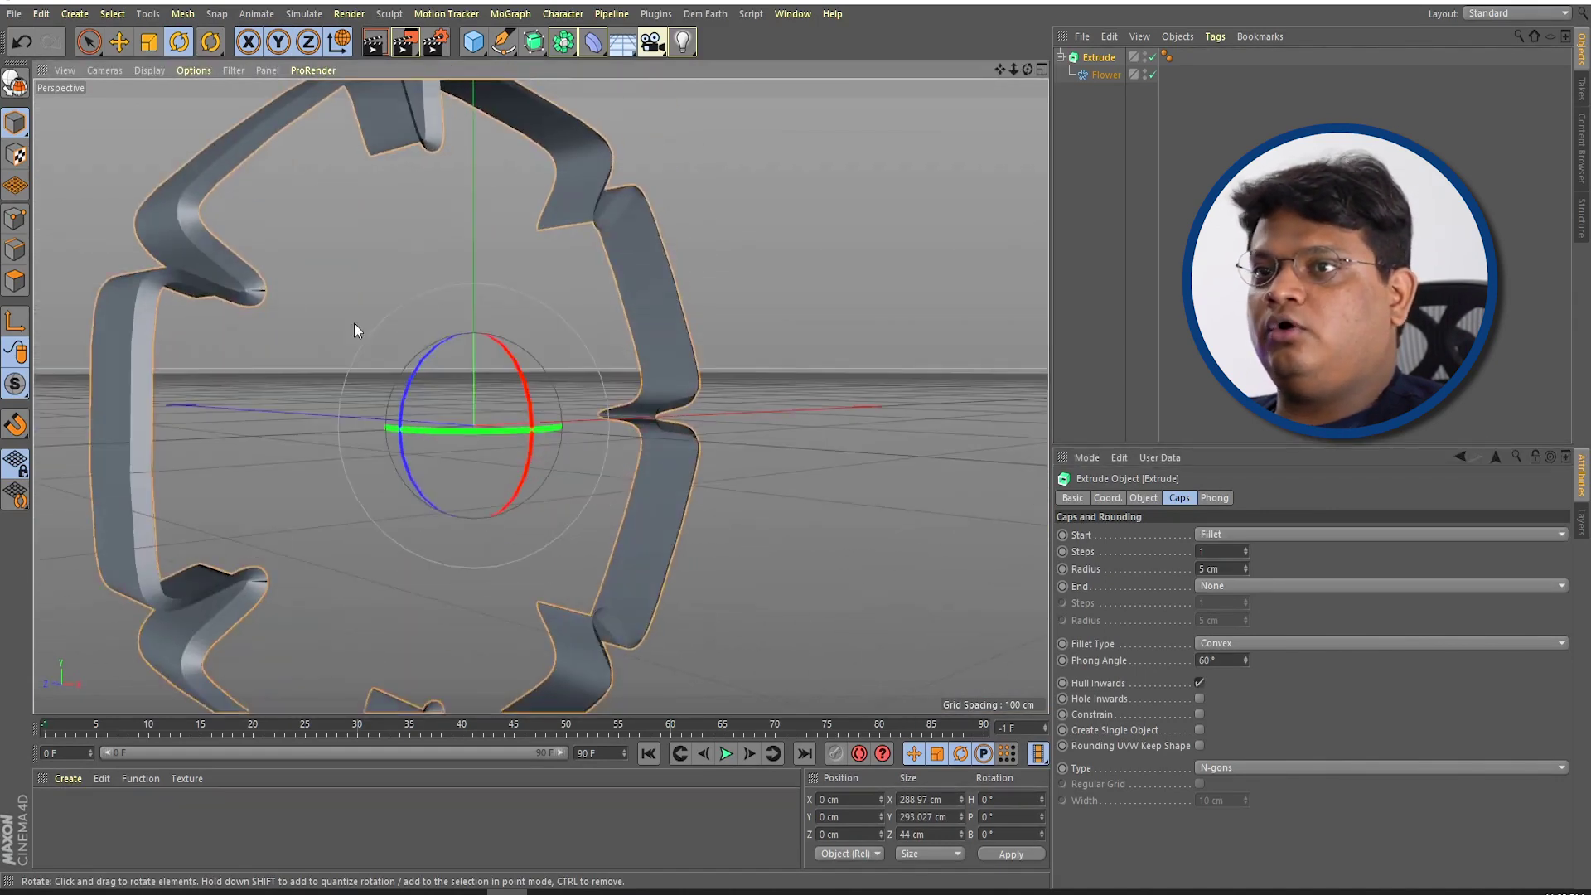
pyautogui.click(1215, 533)
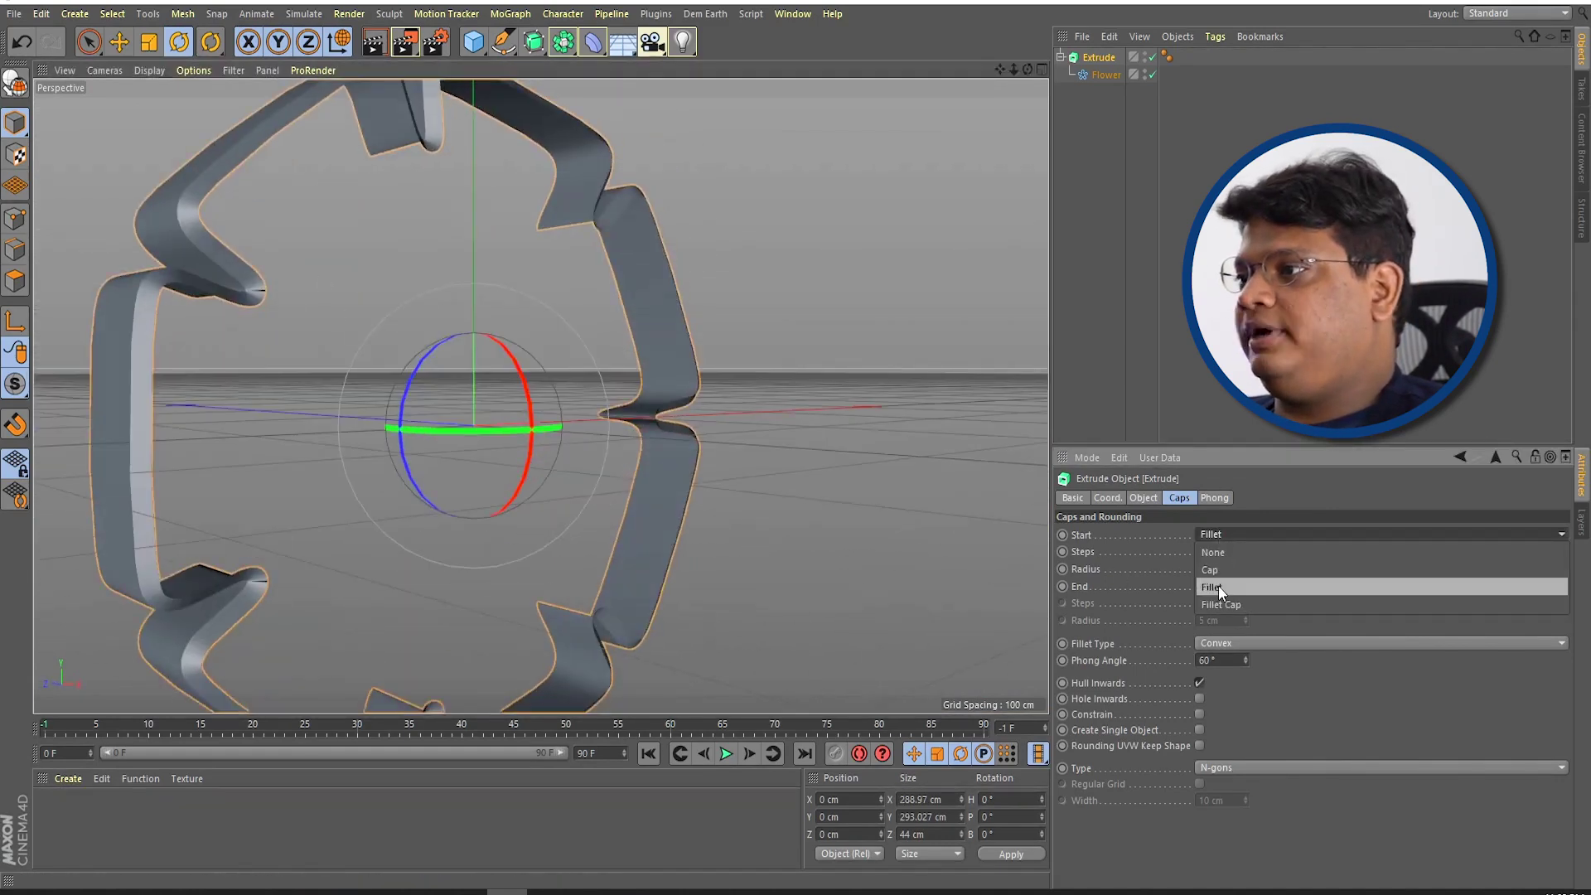
pyautogui.click(1246, 610)
pyautogui.moveTo(803, 420)
pyautogui.keyDown('alt'); pyautogui.mouseDown()
pyautogui.moveTo(535, 490)
pyautogui.moveTo(507, 539)
pyautogui.moveTo(388, 439)
pyautogui.moveTo(594, 391)
pyautogui.moveTo(613, 423)
pyautogui.moveTo(558, 416)
pyautogui.moveTo(461, 544)
pyautogui.moveTo(420, 354)
pyautogui.moveTo(581, 396)
pyautogui.mouseUp(); pyautogui.keyUp('alt')
pyautogui.moveTo(603, 490)
pyautogui.keyDown('alt'); pyautogui.mouseDown()
pyautogui.moveTo(490, 319)
pyautogui.moveTo(483, 430)
pyautogui.moveTo(480, 281)
pyautogui.moveTo(531, 467)
pyautogui.moveTo(558, 465)
pyautogui.mouseUp(); pyautogui.keyUp('alt')
pyautogui.click(1241, 535)
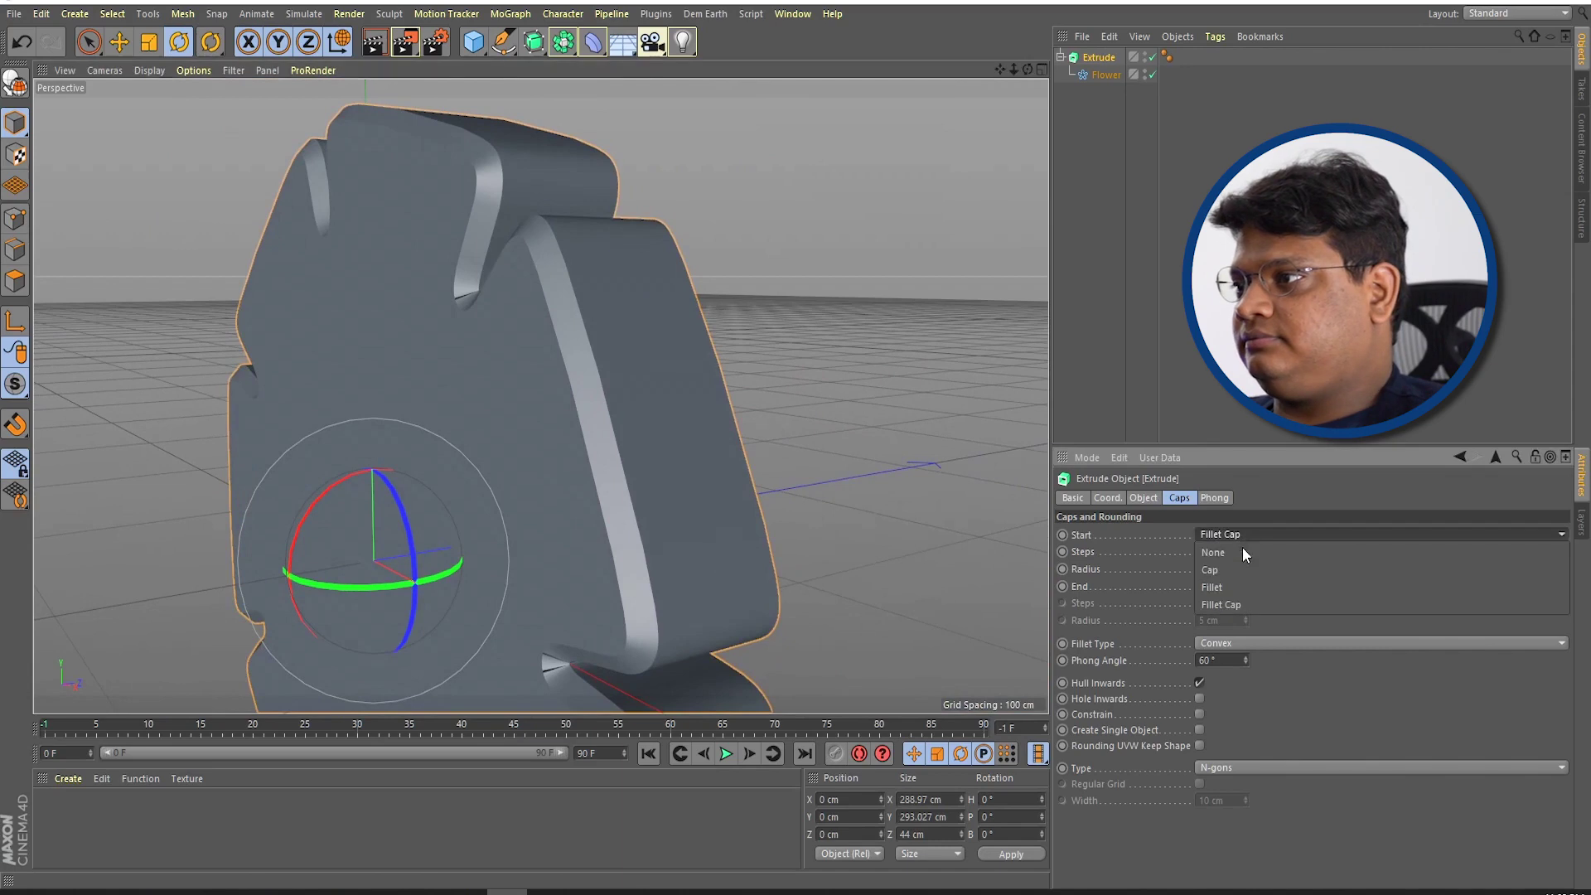
pyautogui.click(1238, 568)
# Step: Give the start a fillet cap with 1 cm radius and 3 steps
pyautogui.scroll(5, 653, 306)
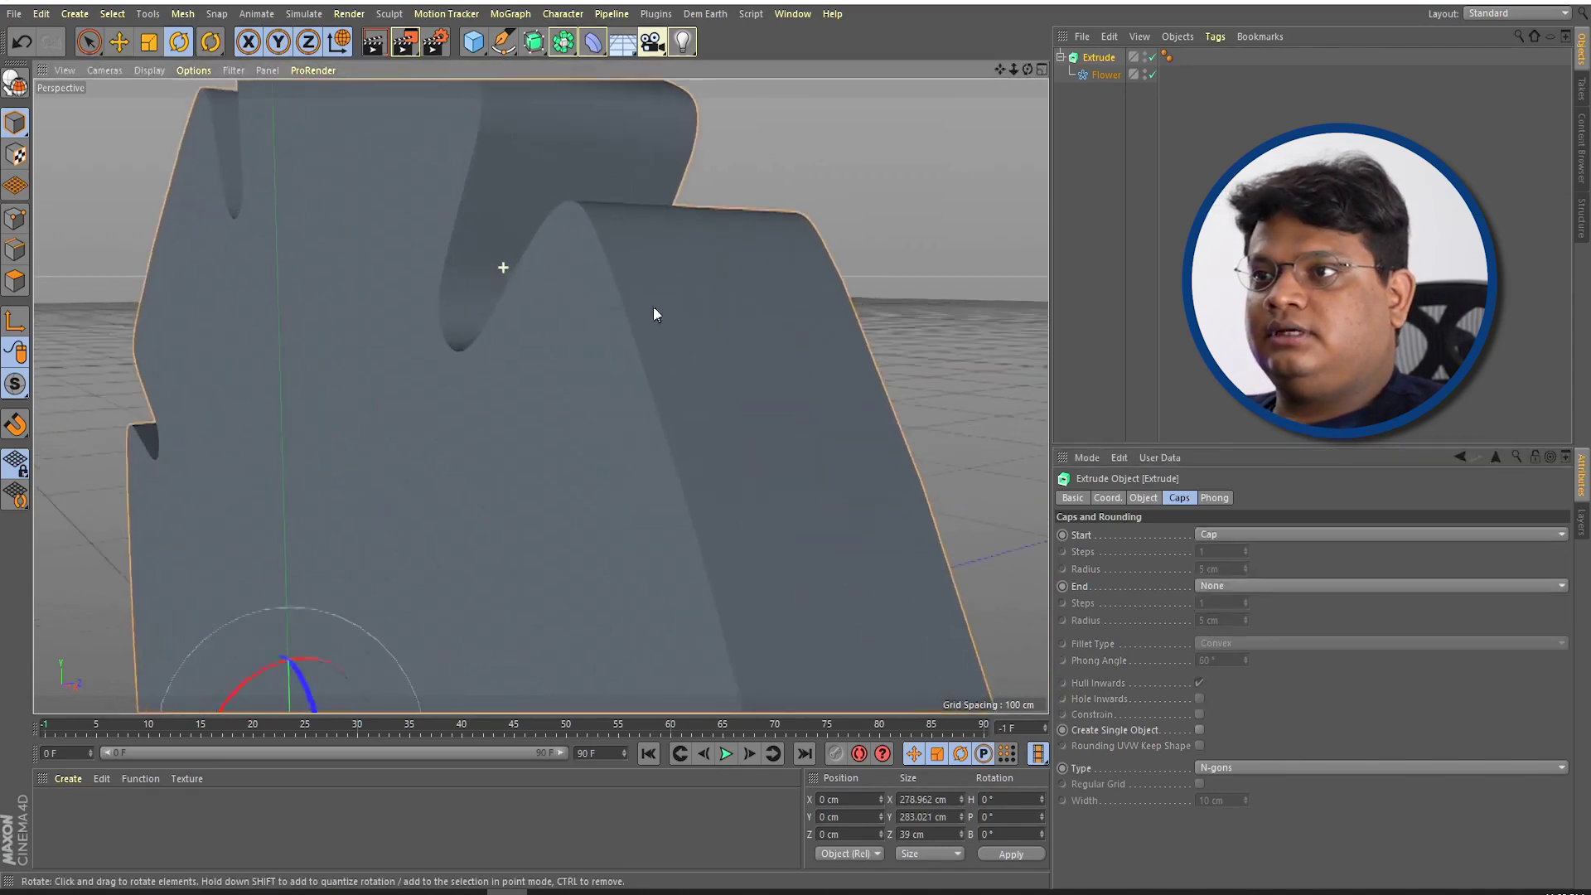
pyautogui.scroll(3, 652, 313)
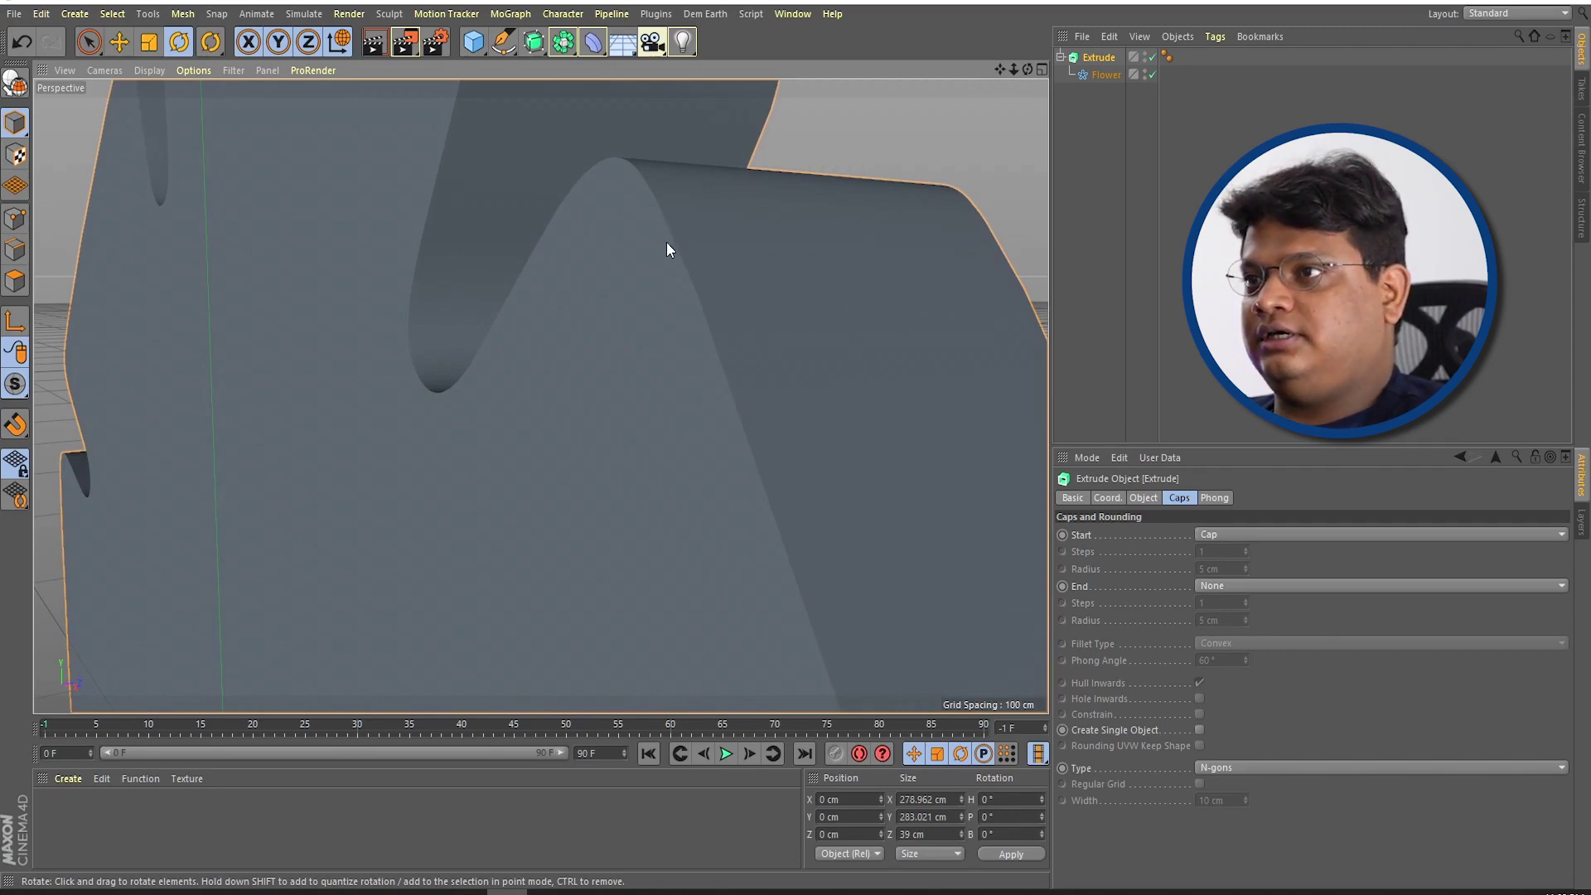
pyautogui.click(1210, 535)
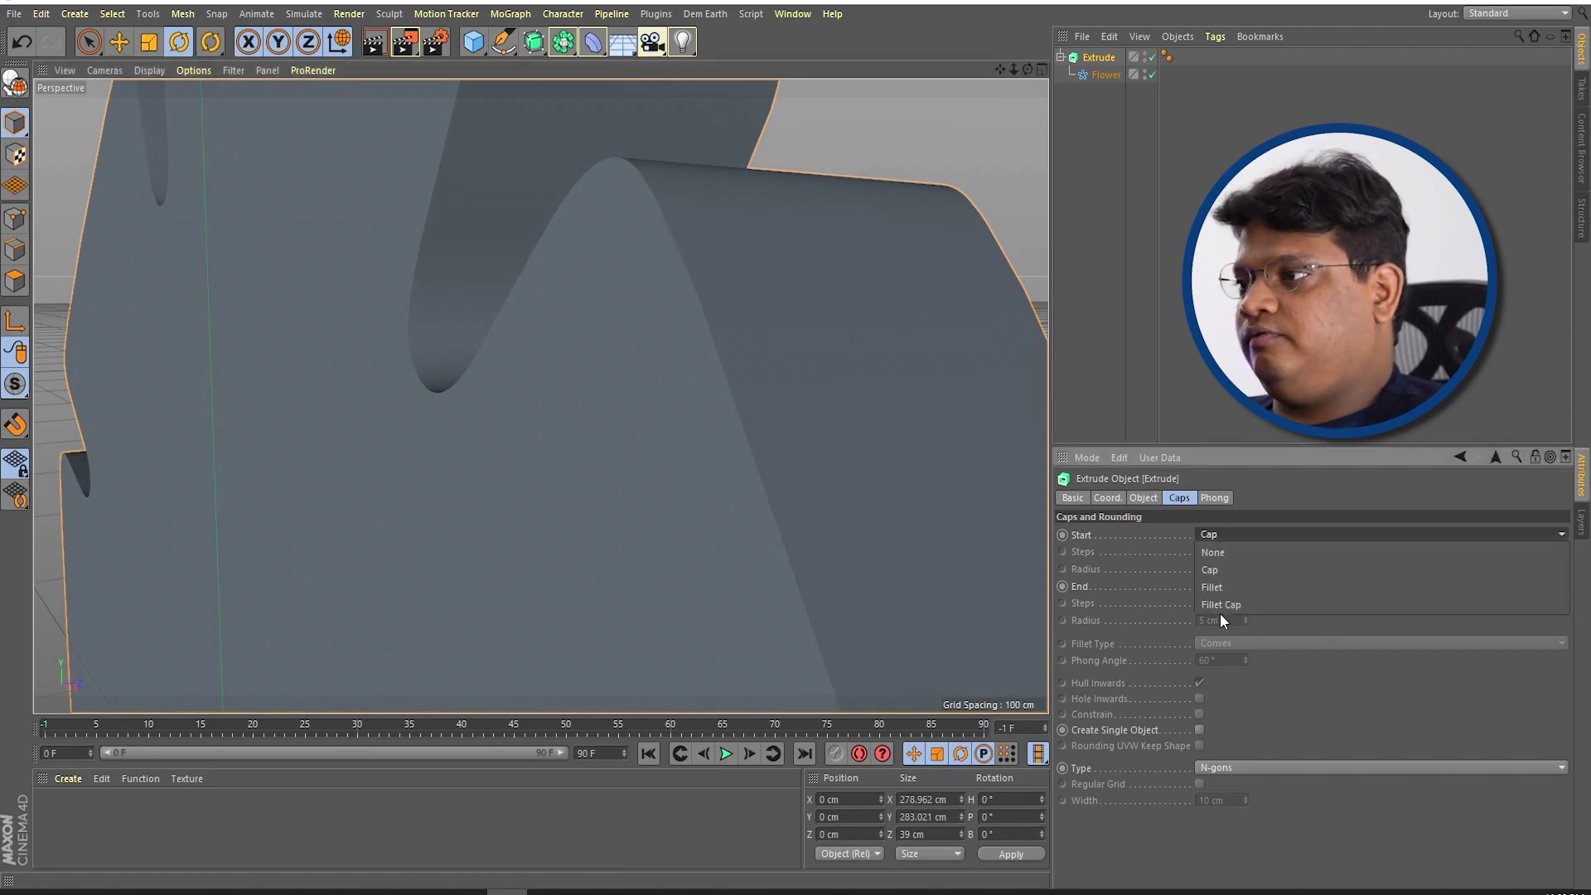
pyautogui.click(1217, 602)
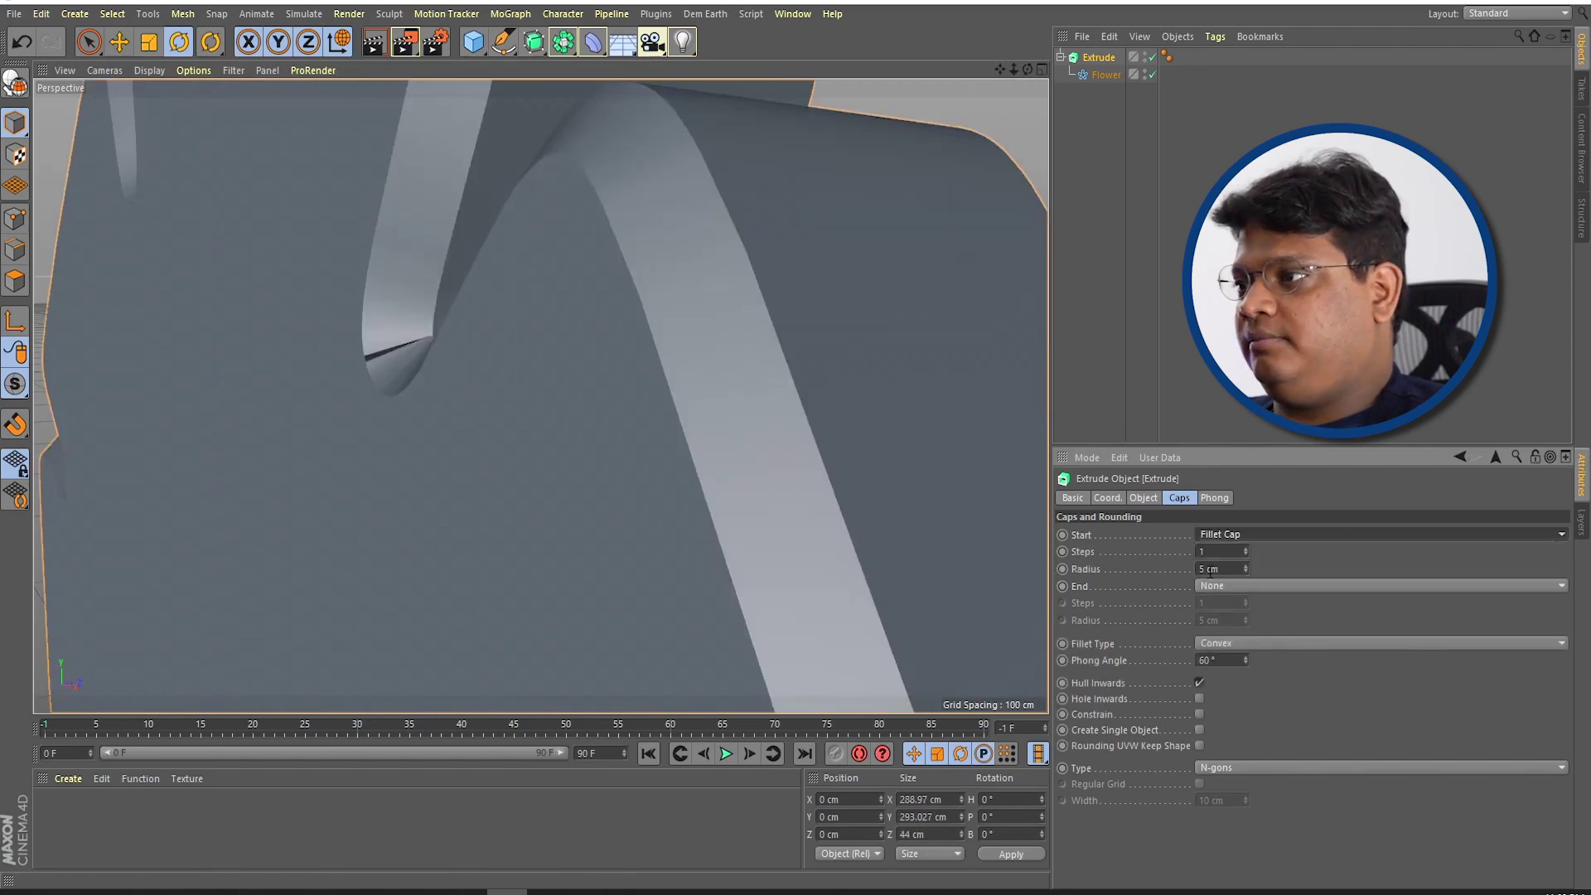
pyautogui.scroll(-5, 769, 525)
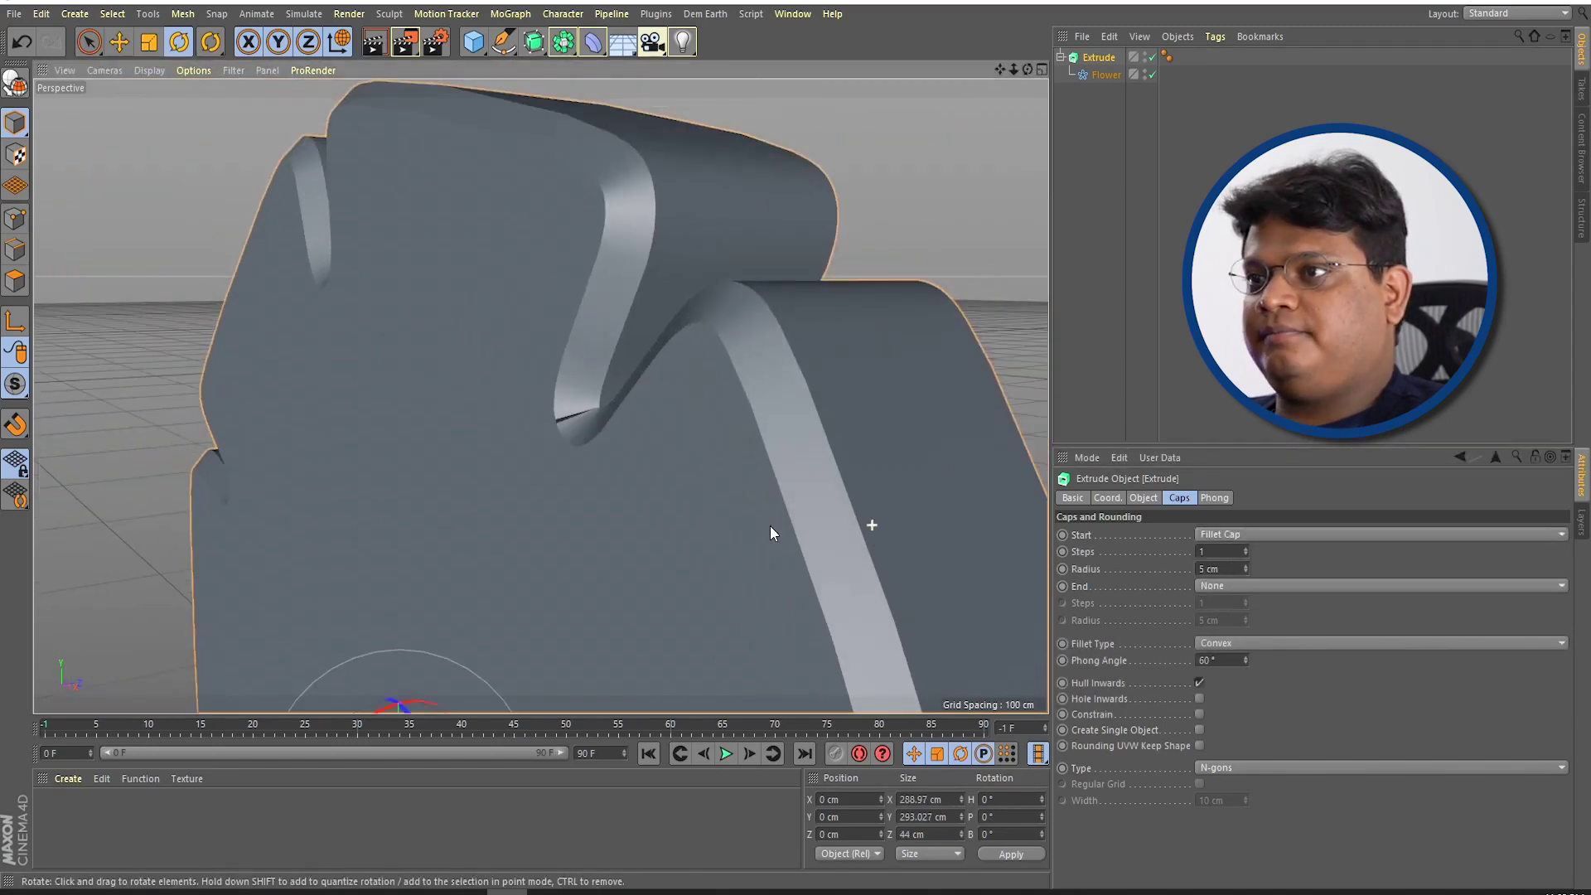
pyautogui.doubleClick(1226, 569)
pyautogui.write('1')
pyautogui.press('Return')
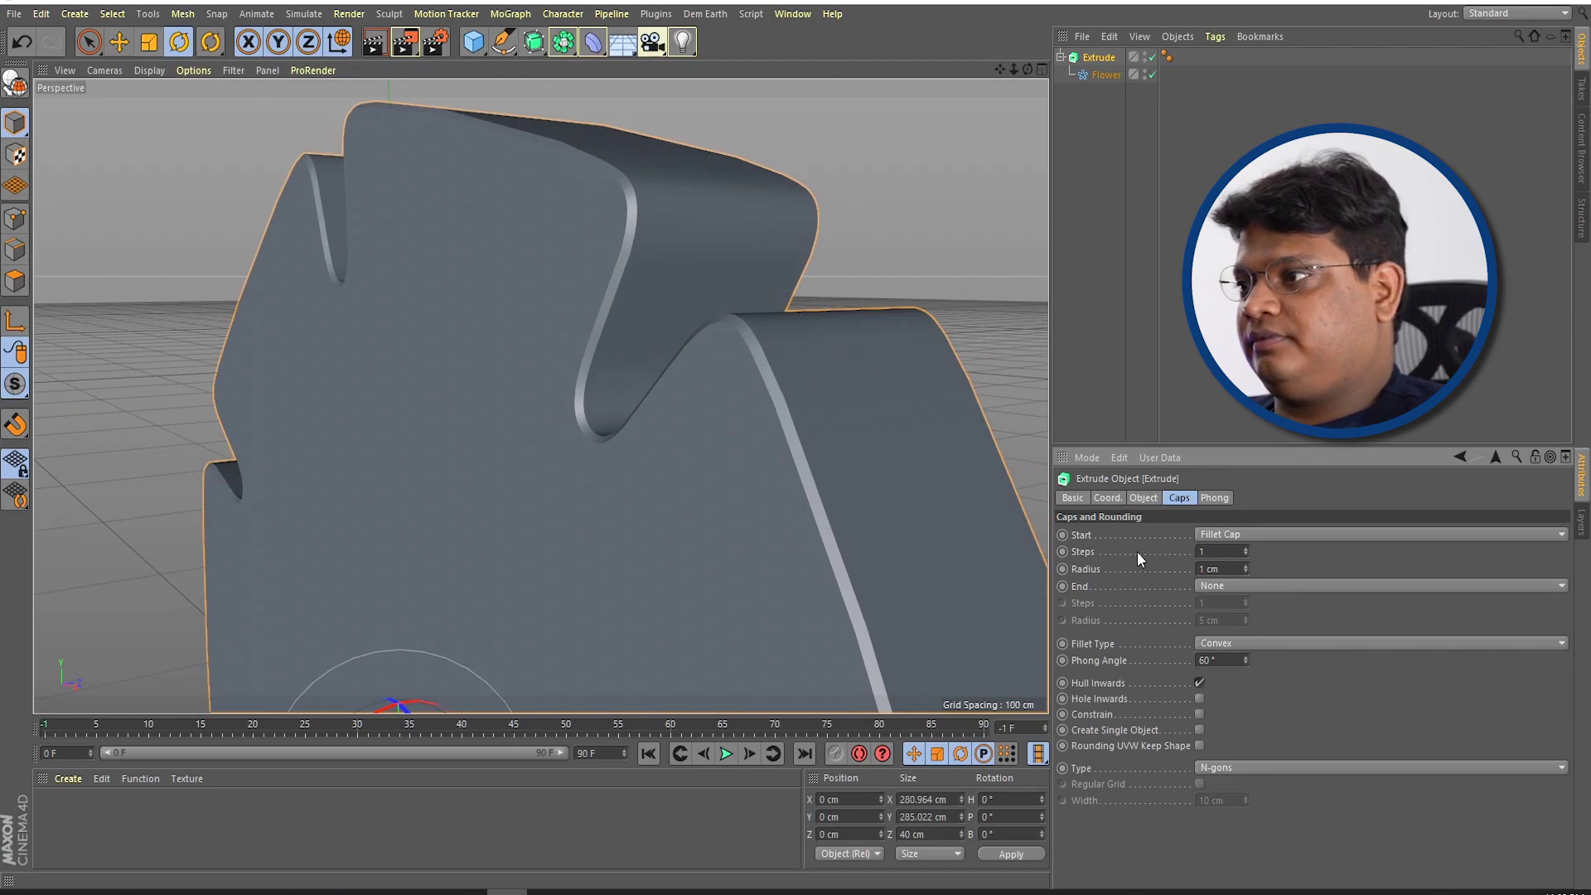
pyautogui.click(1245, 549)
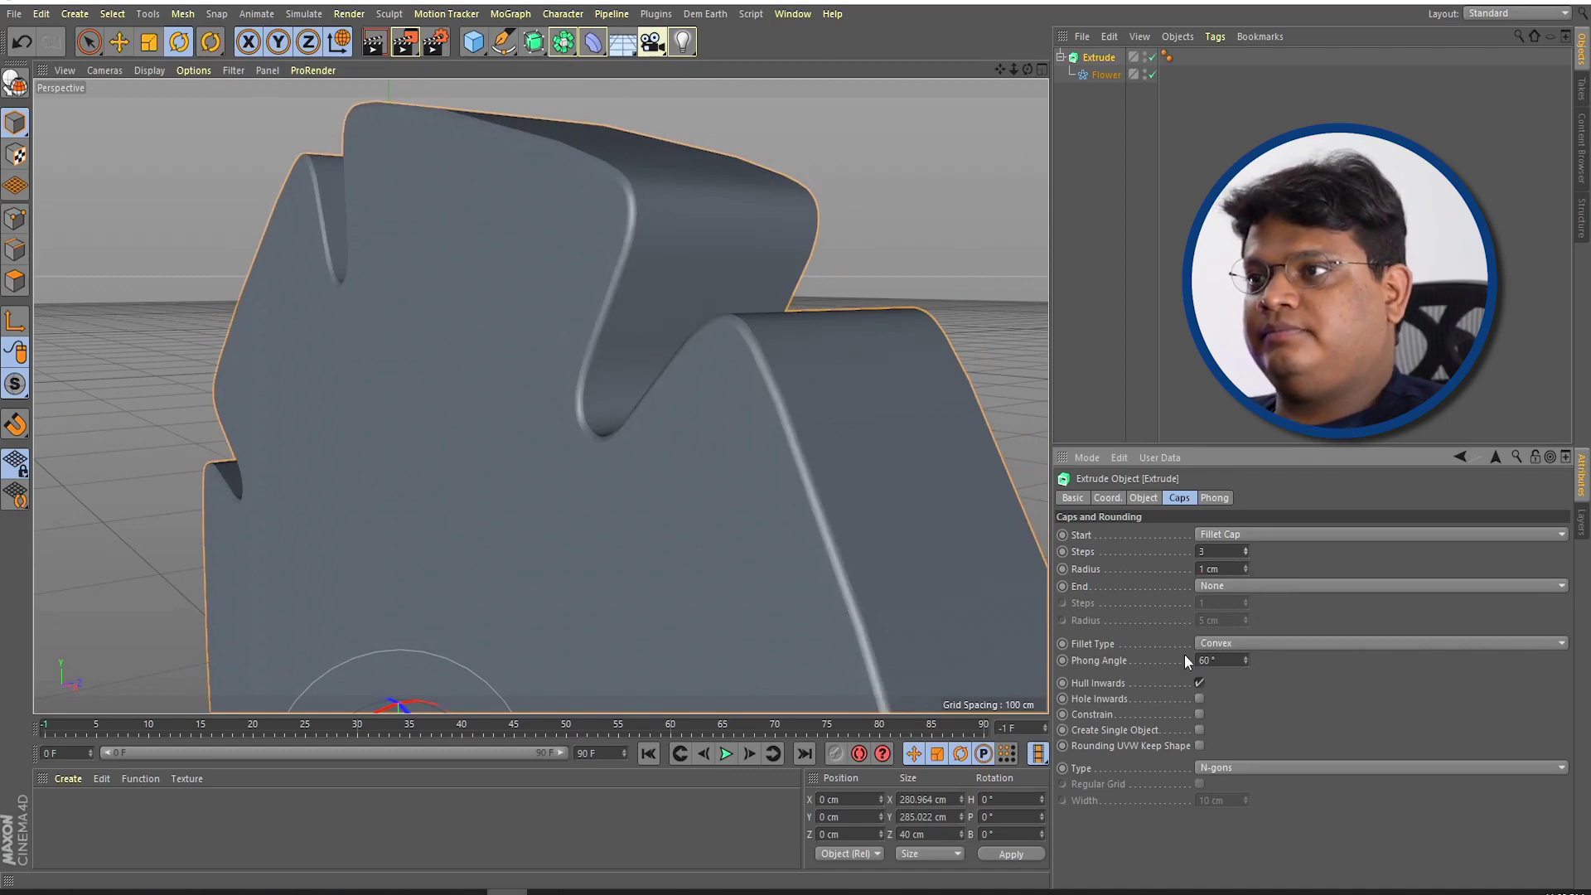
# Step: Orbit and zoom around the flower to inspect the rounded start edge
pyautogui.moveTo(719, 350)
pyautogui.keyDown('alt'); pyautogui.mouseDown()
pyautogui.moveTo(740, 239)
pyautogui.moveTo(827, 291)
pyautogui.mouseUp(); pyautogui.keyUp('alt')
pyautogui.scroll(5, 802, 301)
pyautogui.scroll(5, 887, 361)
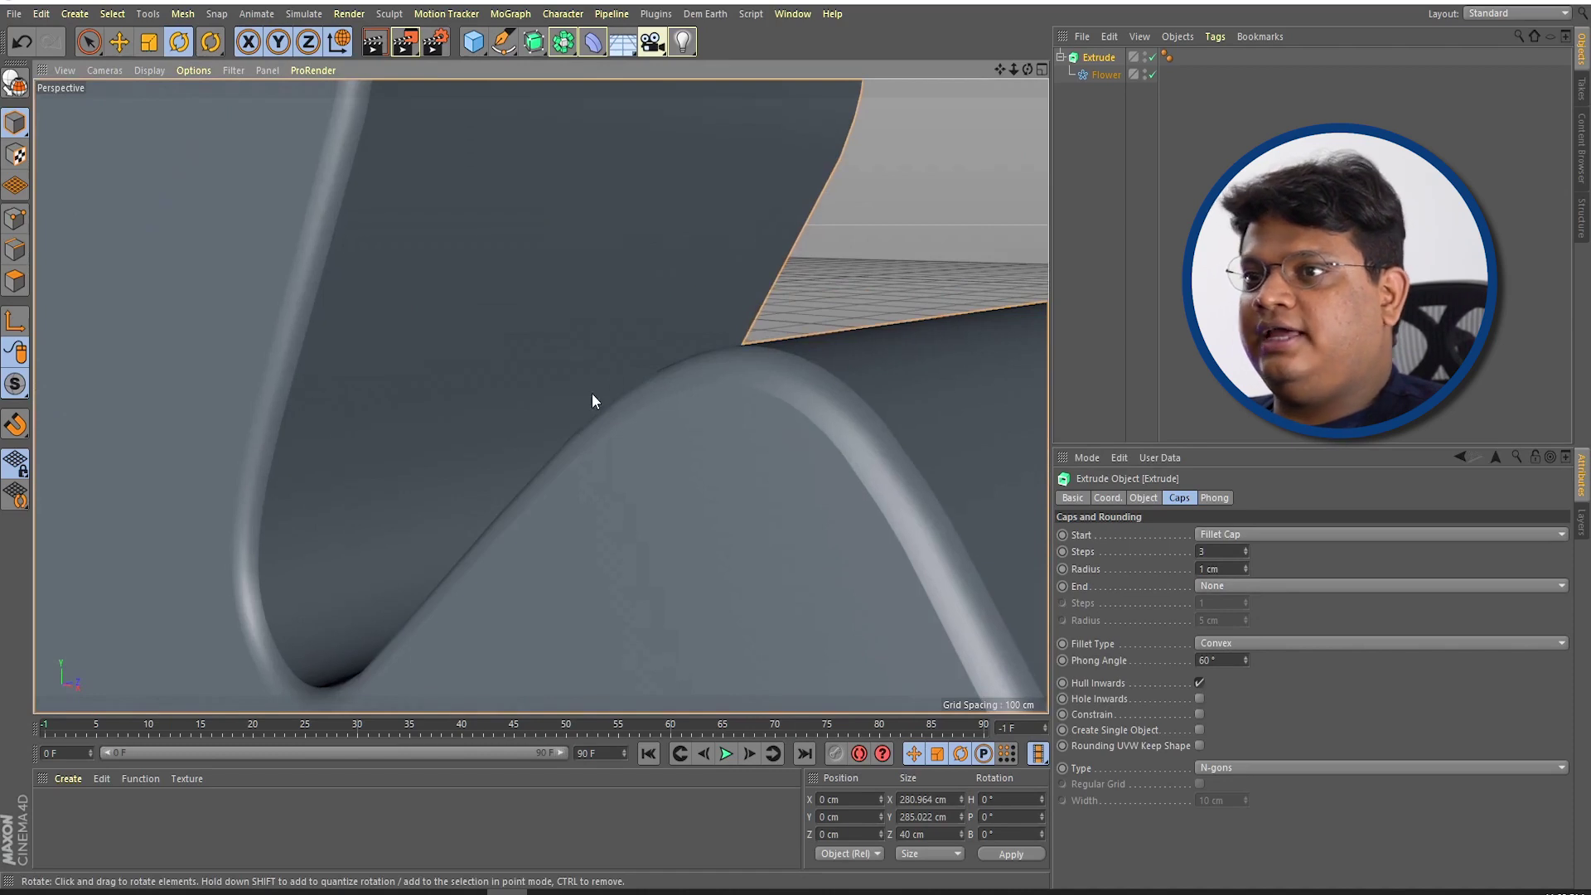
pyautogui.scroll(-5, 585, 400)
pyautogui.scroll(-5, 550, 499)
pyautogui.keyDown('alt'); pyautogui.moveTo(550, 500); pyautogui.dragTo(538, 293); pyautogui.keyUp('alt')
pyautogui.scroll(-3, 406, 505)
pyautogui.moveTo(405, 505)
pyautogui.keyDown('alt'); pyautogui.mouseDown()
pyautogui.moveTo(650, 475)
pyautogui.moveTo(560, 360)
pyautogui.mouseUp(); pyautogui.keyUp('alt')
pyautogui.scroll(3, 639, 419)
pyautogui.scroll(3, 725, 475)
pyautogui.moveTo(599, 425)
pyautogui.keyDown('alt'); pyautogui.mouseDown()
pyautogui.moveTo(383, 406)
pyautogui.moveTo(713, 389)
pyautogui.moveTo(620, 432)
pyautogui.moveTo(843, 408)
pyautogui.mouseUp(); pyautogui.keyUp('alt')
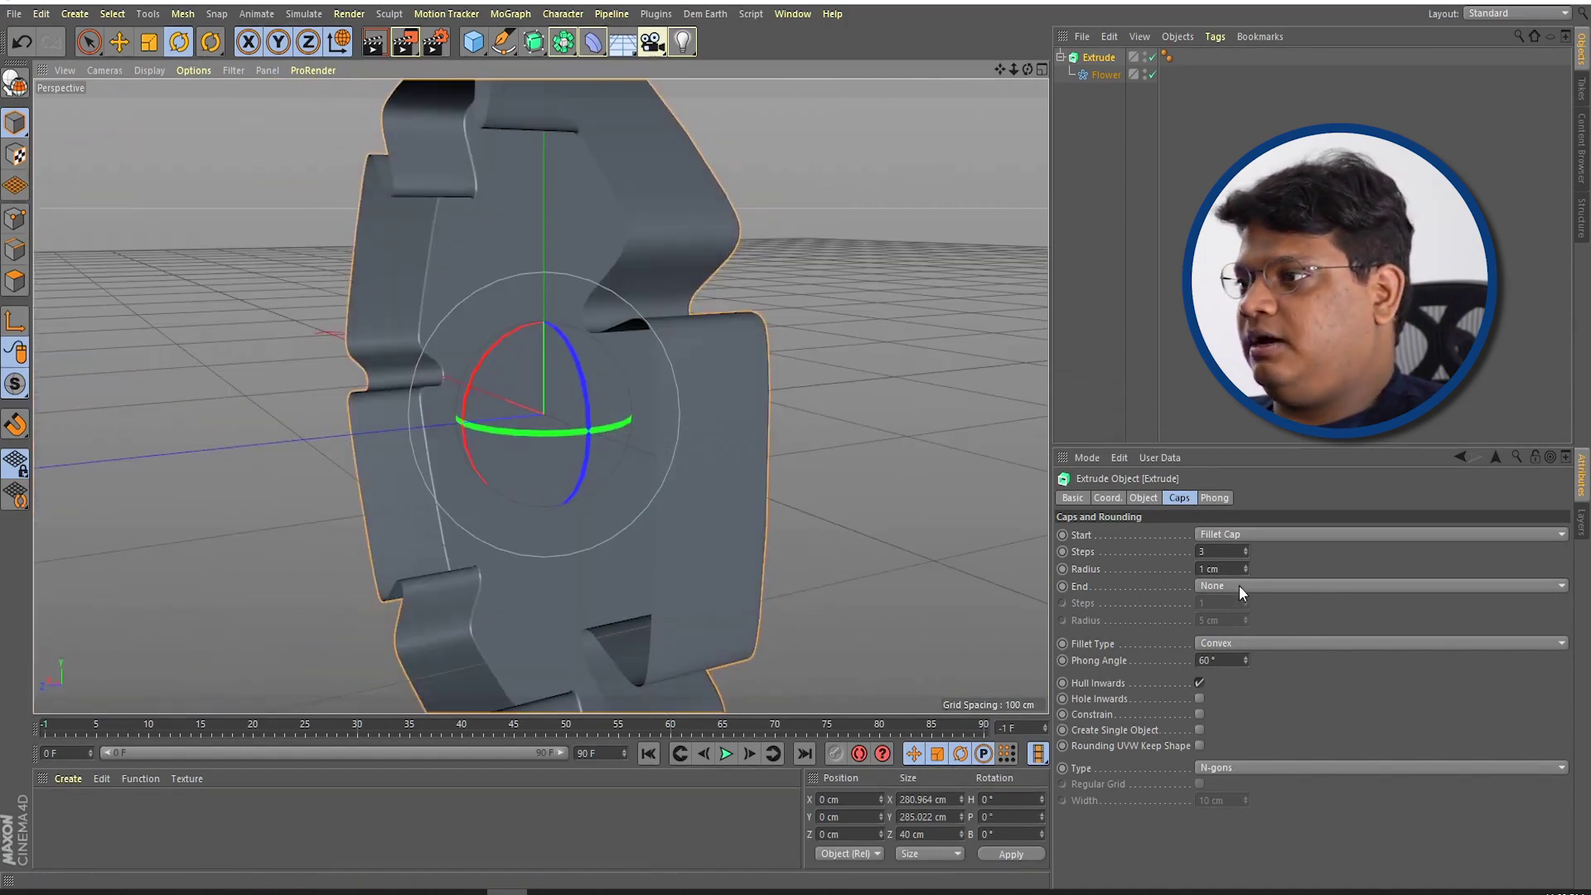
# Step: Give the end a fillet cap with 1 cm radius and 3 steps
pyautogui.click(1240, 585)
pyautogui.click(1233, 654)
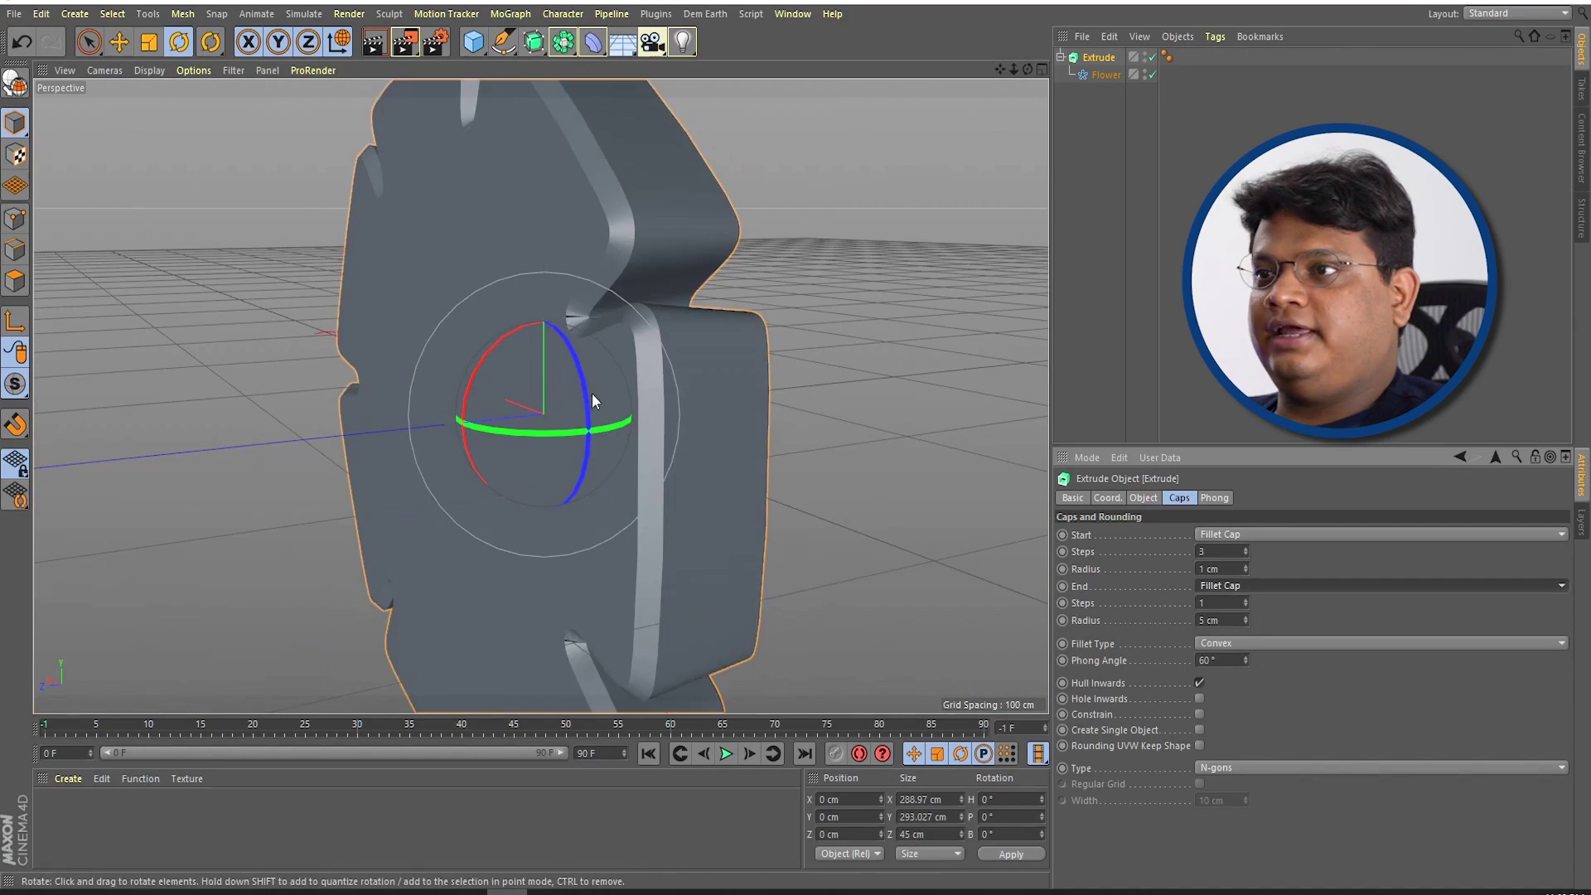
pyautogui.keyDown('alt'); pyautogui.moveTo(576, 398); pyautogui.dragTo(597, 349); pyautogui.keyUp('alt')
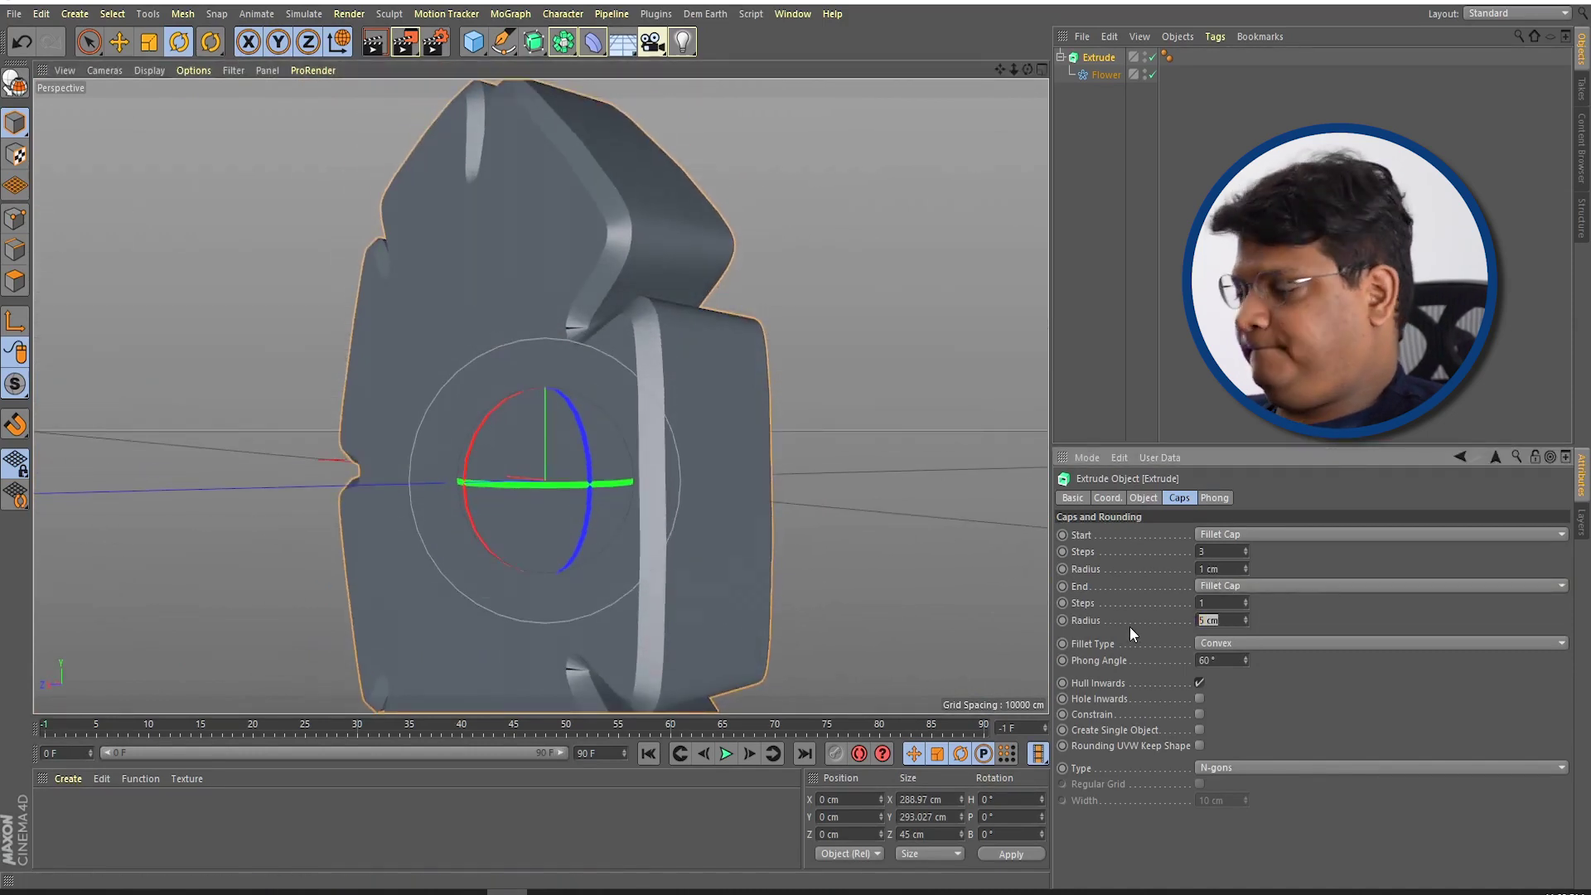
pyautogui.write('1')
pyautogui.press('Return')
pyautogui.click(1224, 598)
pyautogui.write('3')
pyautogui.press('Return')
# Step: Render-preview the rounded flower extrusion from two angles
pyautogui.click(837, 406)
pyautogui.moveTo(923, 457)
pyautogui.keyDown('alt'); pyautogui.mouseDown()
pyautogui.moveTo(599, 487)
pyautogui.moveTo(370, 469)
pyautogui.moveTo(492, 436)
pyautogui.moveTo(694, 473)
pyautogui.moveTo(583, 525)
pyautogui.mouseUp(); pyautogui.keyUp('alt')
pyautogui.click(370, 50)
pyautogui.moveTo(365, 374)
pyautogui.keyDown('alt'); pyautogui.mouseDown()
pyautogui.moveTo(464, 385)
pyautogui.moveTo(402, 247)
pyautogui.mouseUp(); pyautogui.keyUp('alt')
pyautogui.click(388, 45)
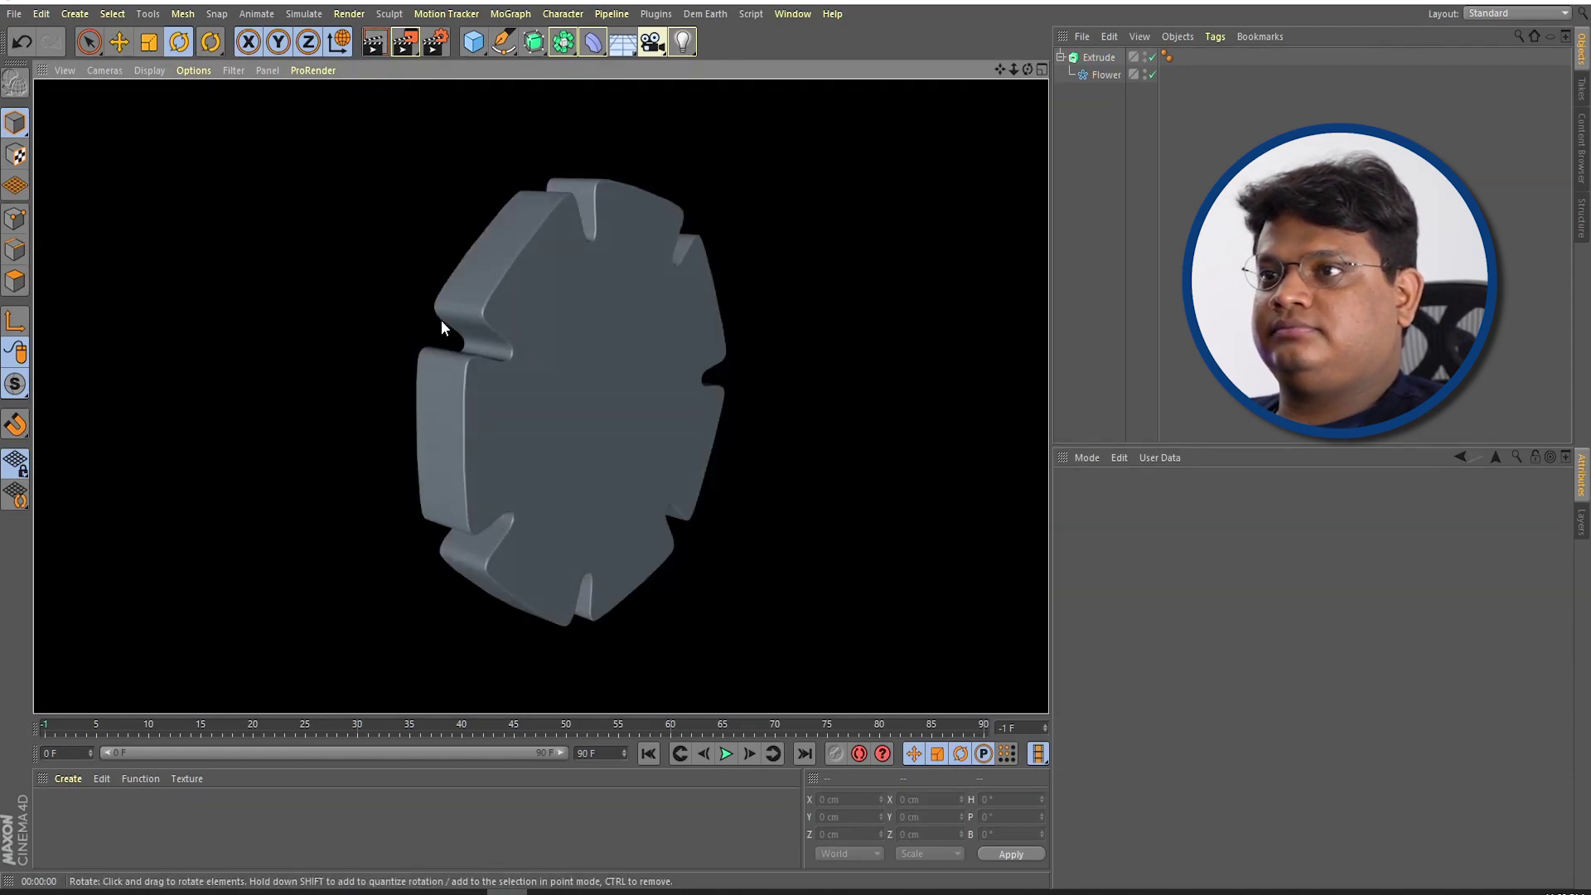
# Step: Delete the flower extrusion and add a text spline with the name as its text
pyautogui.moveTo(636, 449)
pyautogui.keyDown('alt'); pyautogui.mouseDown()
pyautogui.moveTo(331, 451)
pyautogui.moveTo(639, 455)
pyautogui.moveTo(639, 401)
pyautogui.mouseUp(); pyautogui.keyUp('alt')
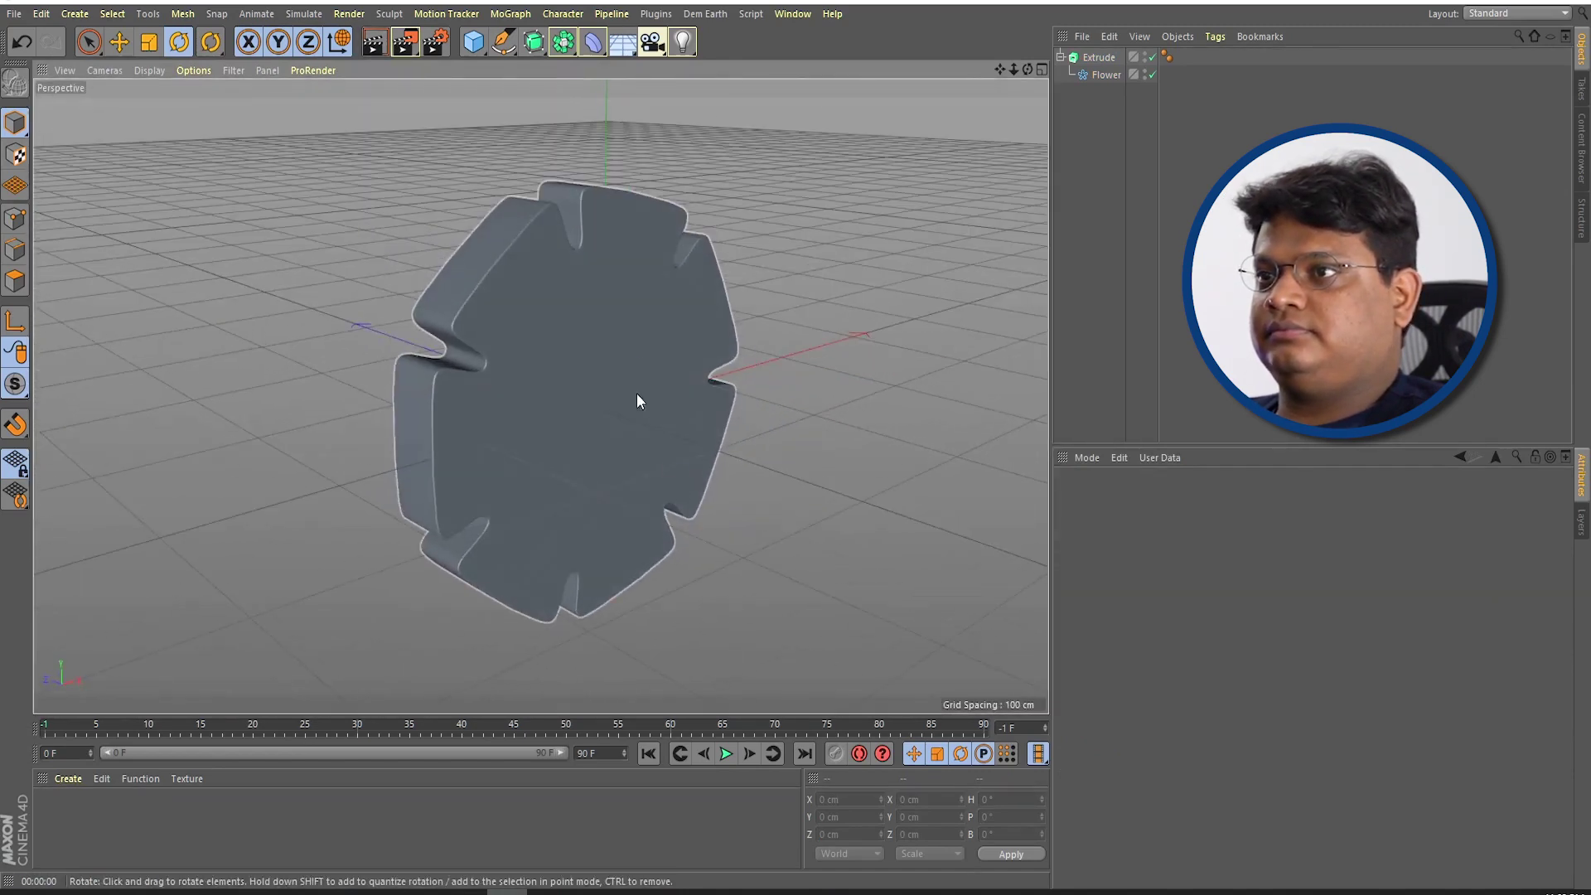
pyautogui.click(636, 390)
pyautogui.press('Delete')
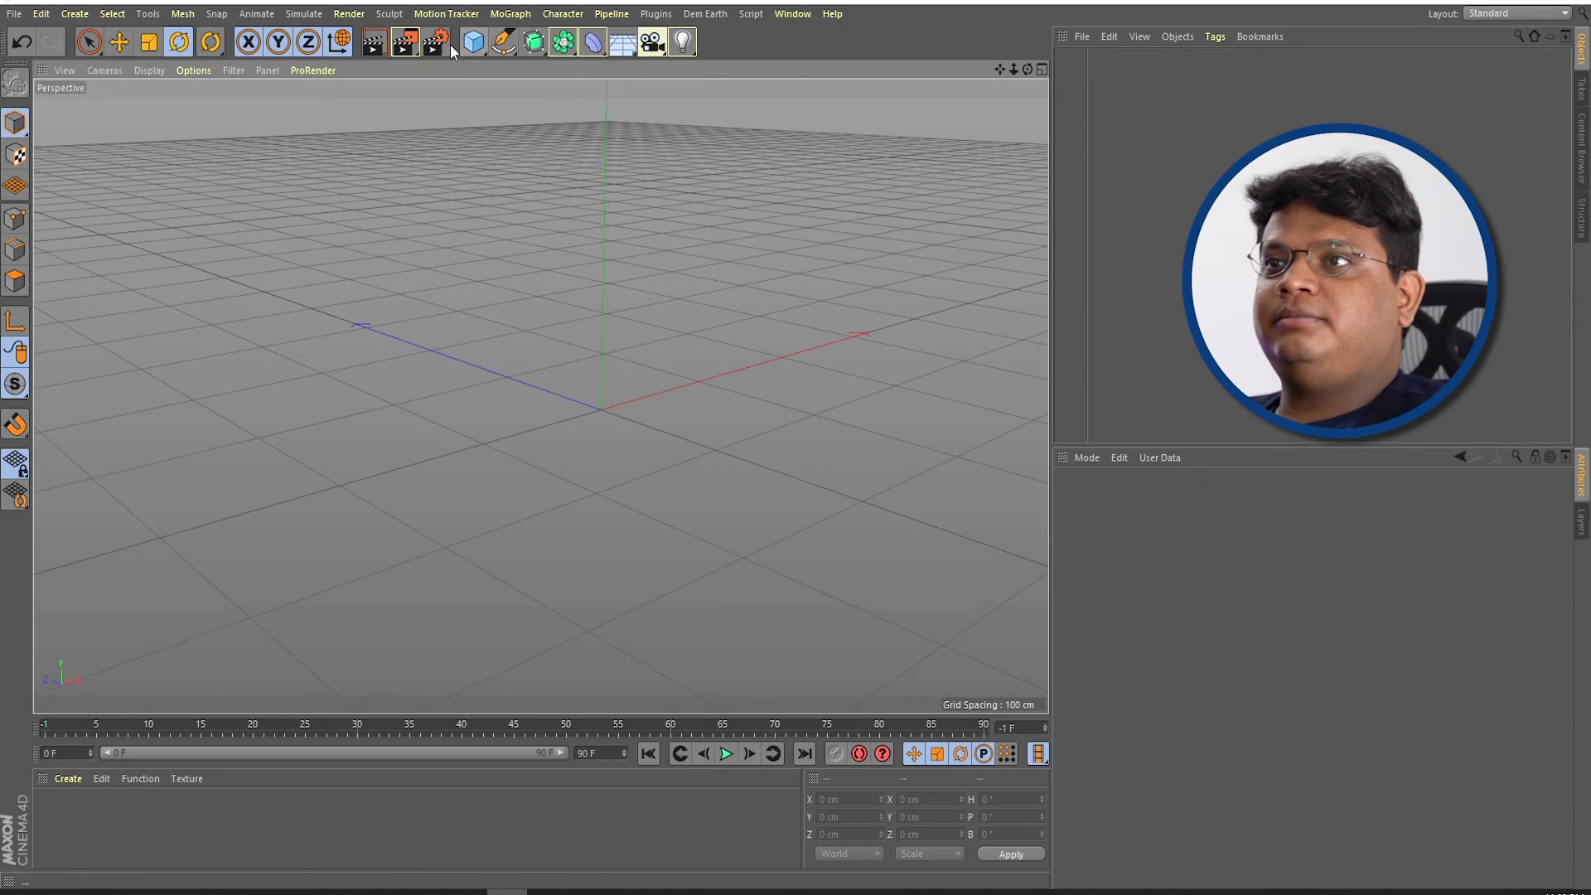
pyautogui.click(504, 52)
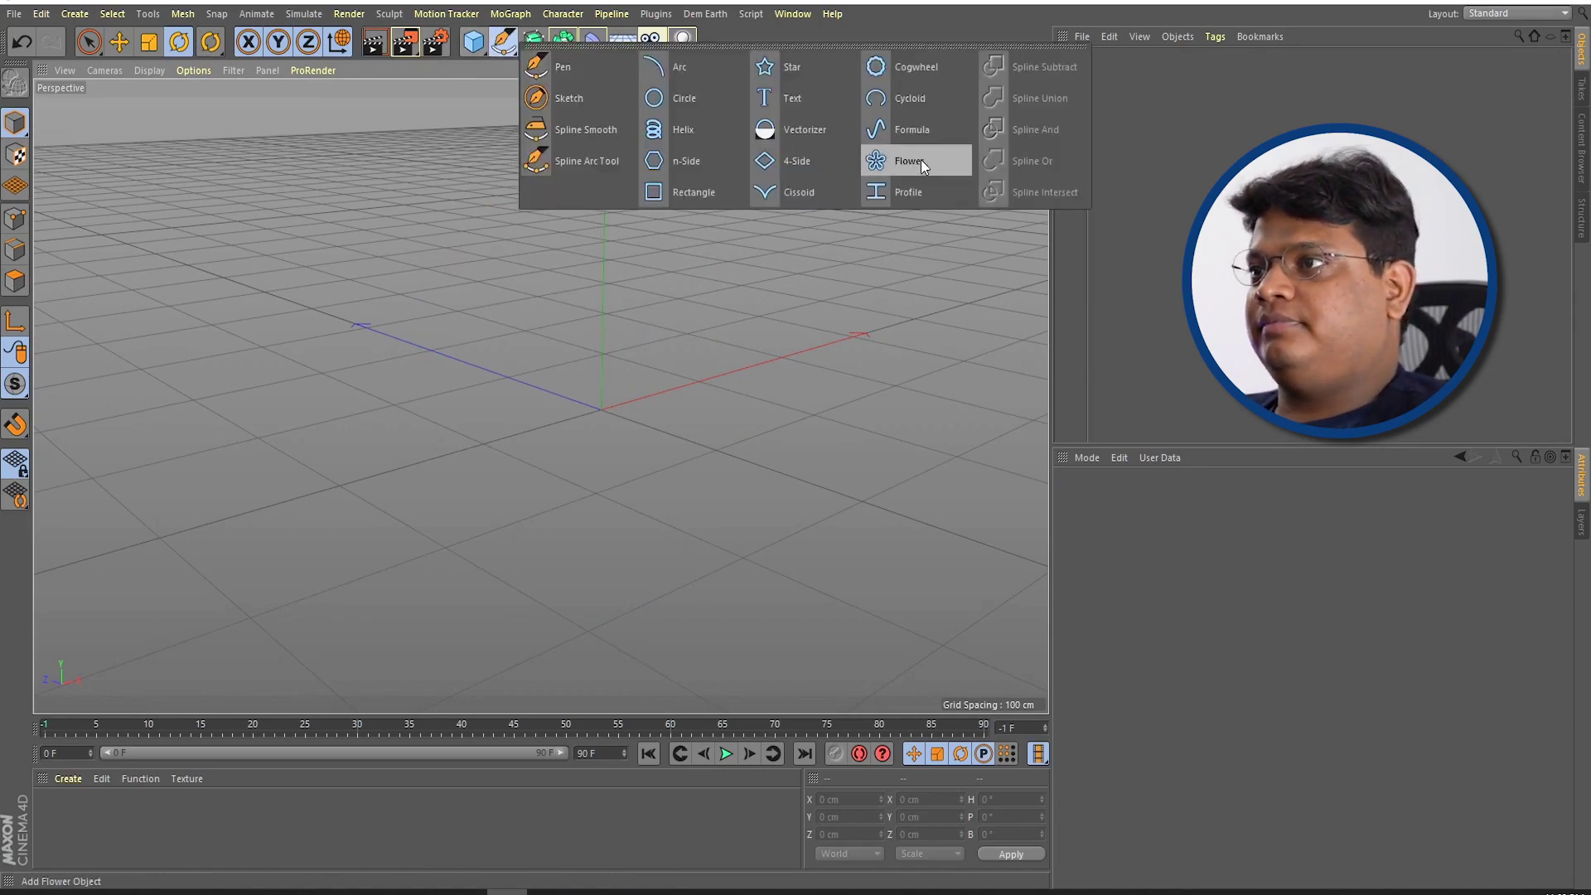
pyautogui.click(790, 100)
pyautogui.doubleClick(1104, 534)
pyautogui.write('Farhan')
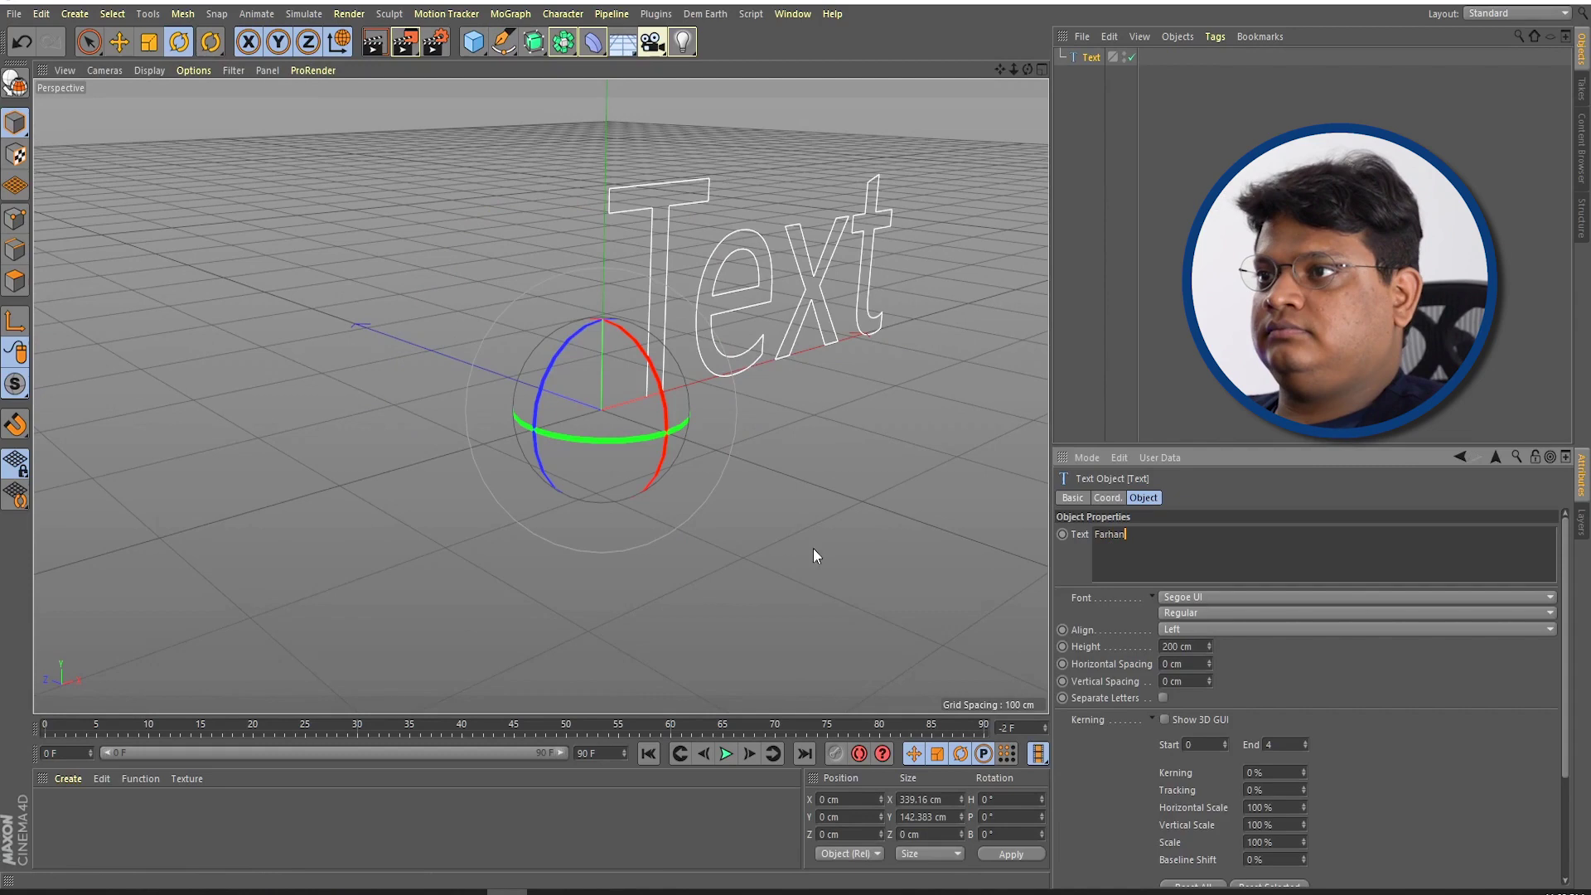
pyautogui.click(814, 549)
# Step: Add an Extrude generator and nest the text spline inside it
pyautogui.moveTo(841, 471)
pyautogui.keyDown('alt'); pyautogui.mouseDown()
pyautogui.moveTo(527, 535)
pyautogui.moveTo(511, 434)
pyautogui.mouseUp(); pyautogui.keyUp('alt')
pyautogui.click(511, 433)
pyautogui.moveTo(510, 341)
pyautogui.keyDown('alt'); pyautogui.mouseDown()
pyautogui.moveTo(741, 497)
pyautogui.moveTo(658, 426)
pyautogui.mouseUp(); pyautogui.keyUp('alt')
pyautogui.click(530, 48)
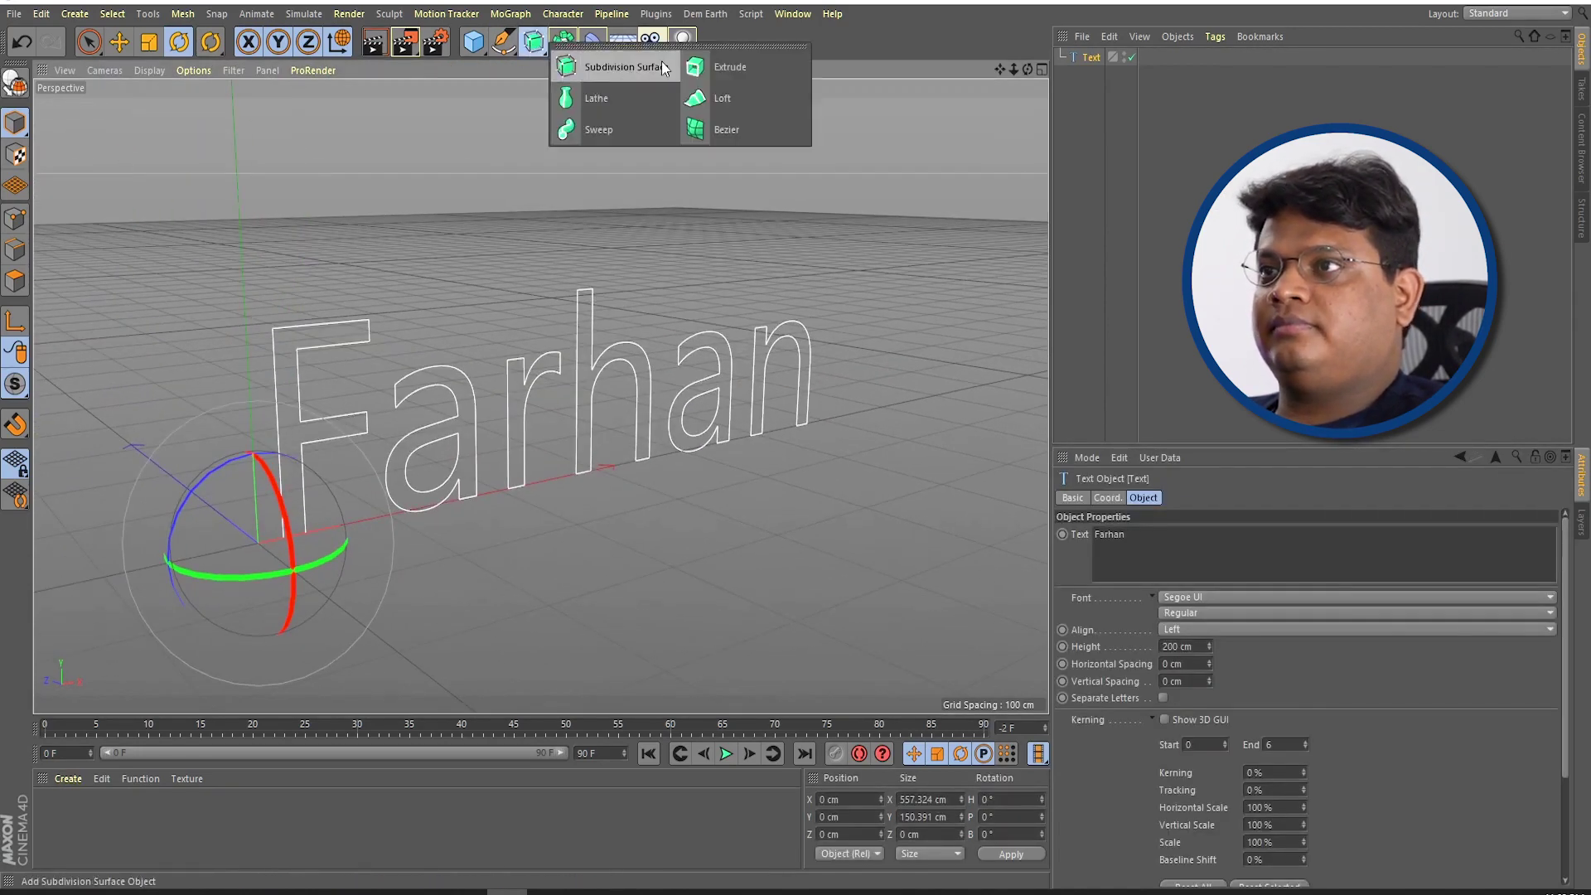
pyautogui.keyDown('alt'); pyautogui.click(734, 67); pyautogui.keyUp('alt')
pyautogui.moveTo(1092, 73); pyautogui.dragTo(1097, 61)
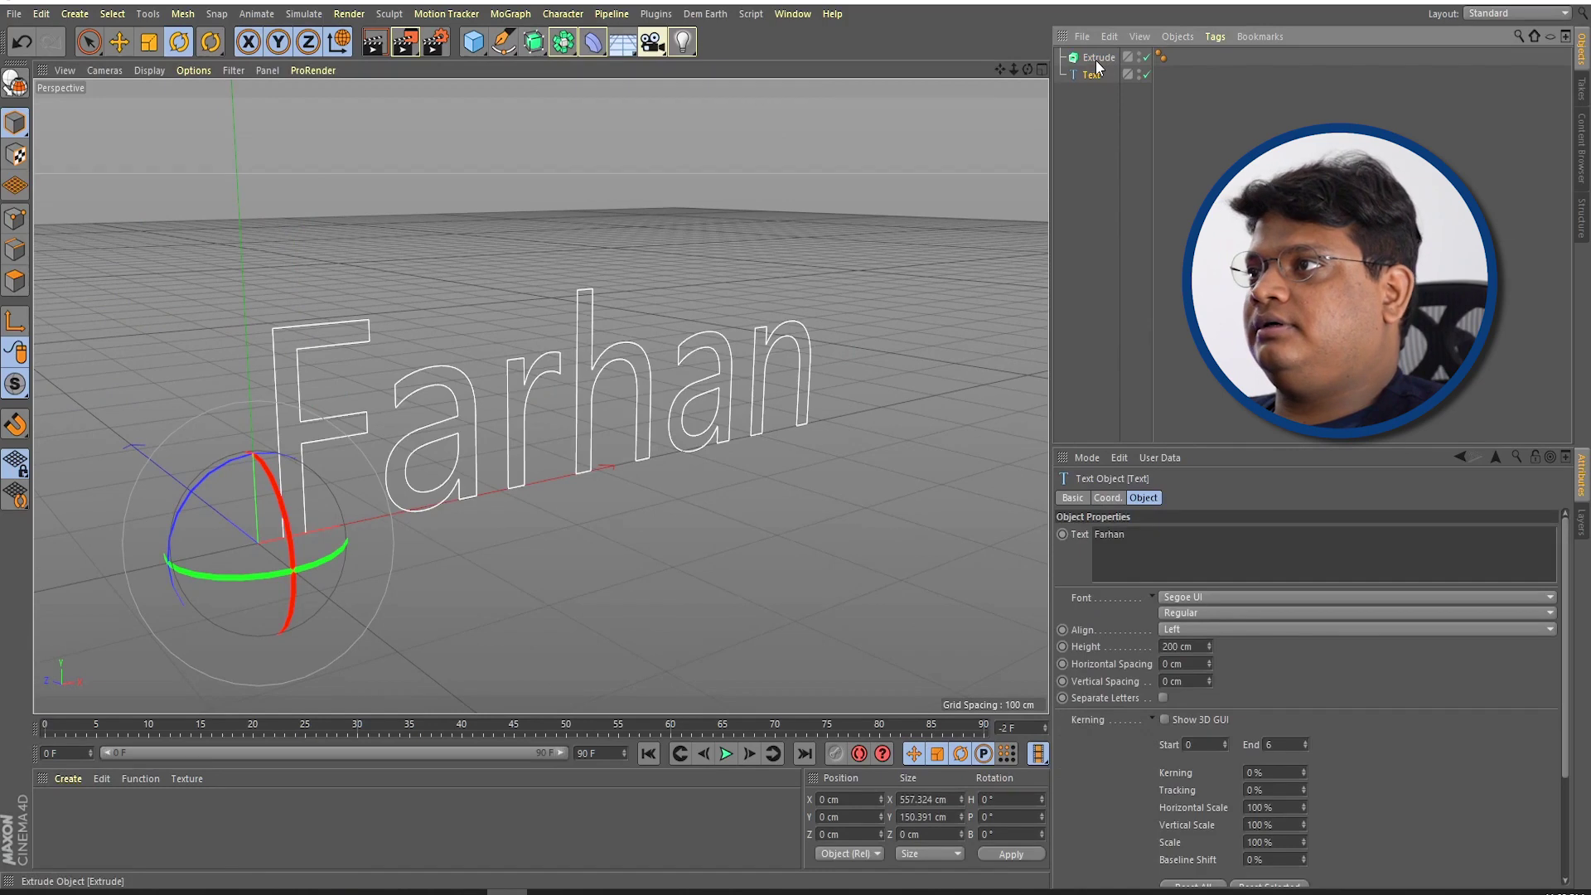
pyautogui.moveTo(1098, 60); pyautogui.dragTo(1094, 60)
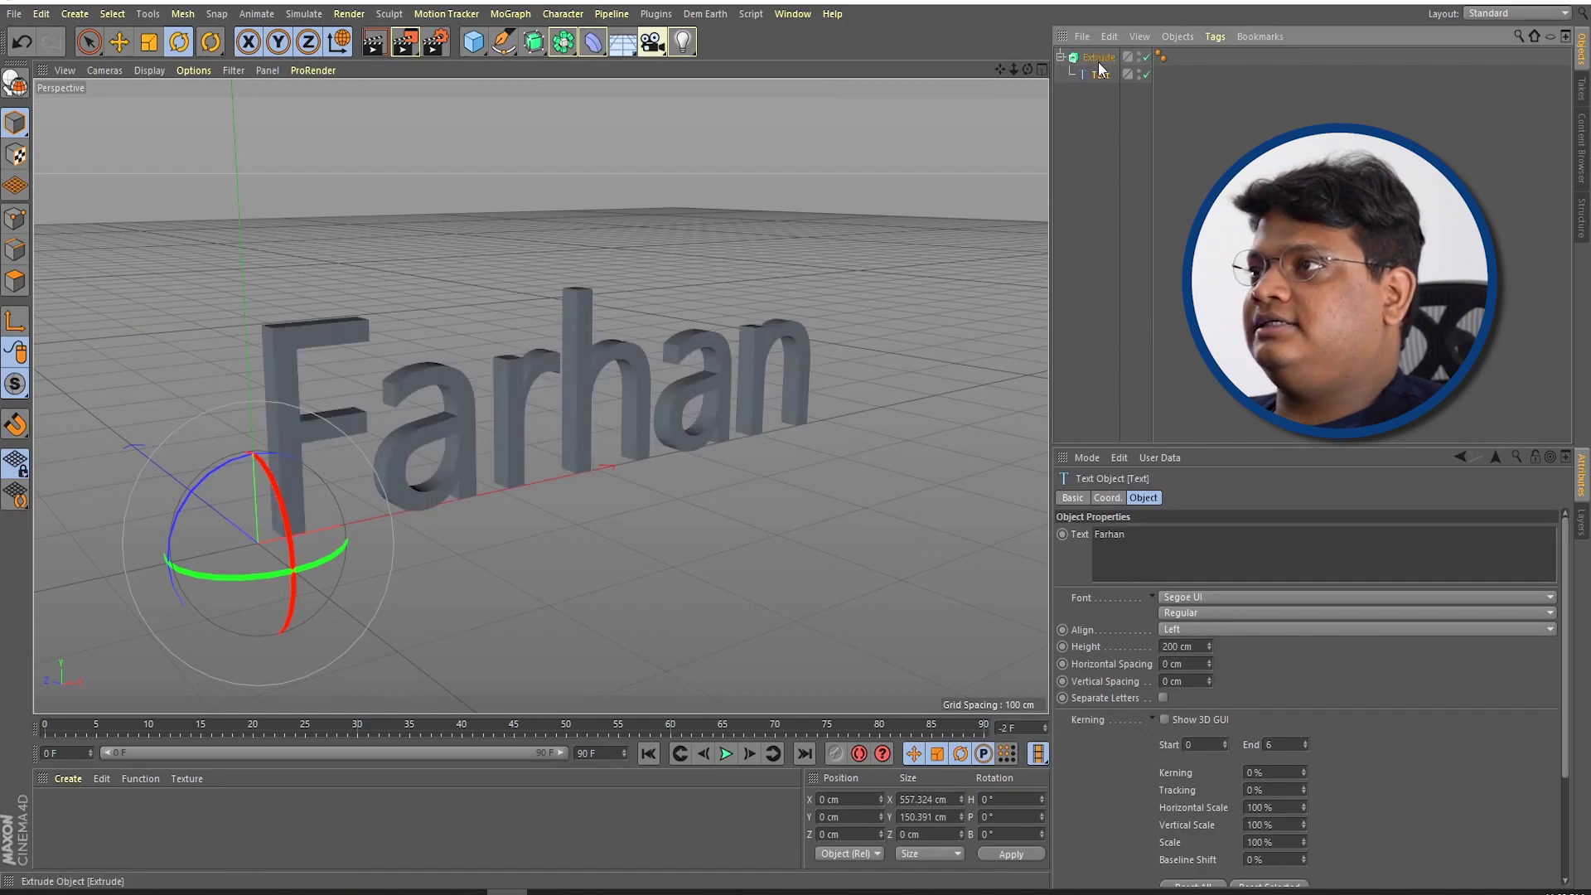
# Step: Orbit and zoom in close on the extruded letter a
pyautogui.click(512, 509)
pyautogui.moveTo(512, 509)
pyautogui.keyDown('alt'); pyautogui.mouseDown()
pyautogui.moveTo(588, 526)
pyautogui.moveTo(654, 497)
pyautogui.moveTo(431, 456)
pyautogui.moveTo(591, 487)
pyautogui.mouseUp(); pyautogui.keyUp('alt')
pyautogui.scroll(5, 554, 406)
pyautogui.moveTo(554, 405)
pyautogui.keyDown('alt'); pyautogui.mouseDown()
pyautogui.moveTo(562, 472)
pyautogui.moveTo(203, 544)
pyautogui.moveTo(444, 356)
pyautogui.moveTo(357, 380)
pyautogui.mouseUp(); pyautogui.keyUp('alt')
pyautogui.keyDown('alt'); pyautogui.moveTo(358, 380); pyautogui.dragTo(586, 421, button='right'); pyautogui.keyUp('alt')
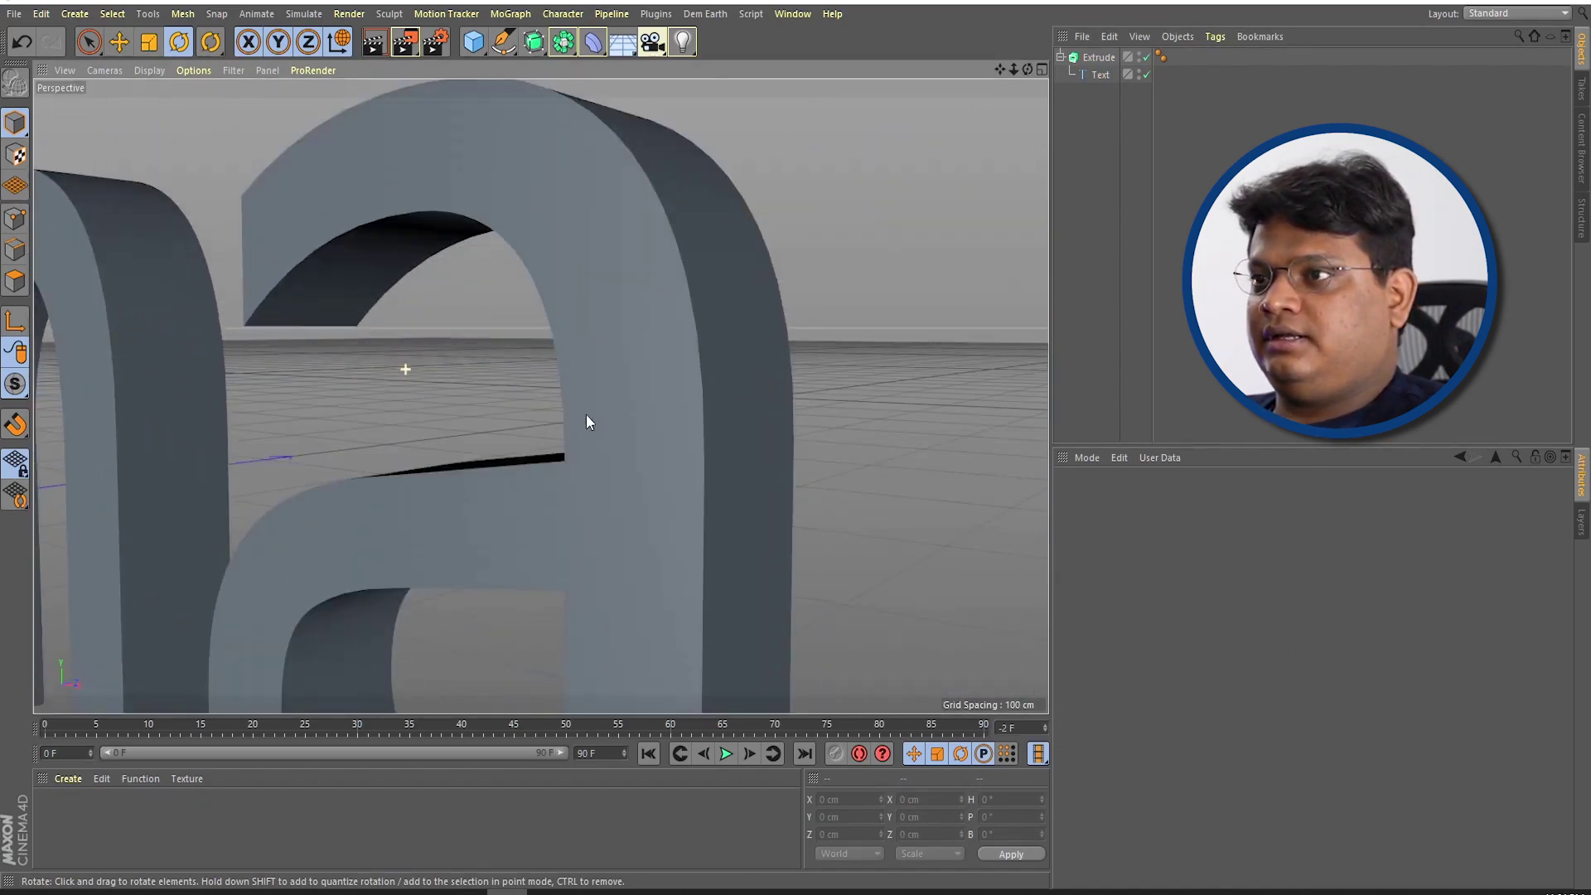
pyautogui.moveTo(664, 226)
pyautogui.keyDown('alt'); pyautogui.mouseDown()
pyautogui.moveTo(745, 254)
pyautogui.moveTo(697, 341)
pyautogui.mouseUp(); pyautogui.keyUp('alt')
# Step: Give the Extrude's start a Fillet Cap with 1 cm radius and 3 steps
pyautogui.click(566, 167)
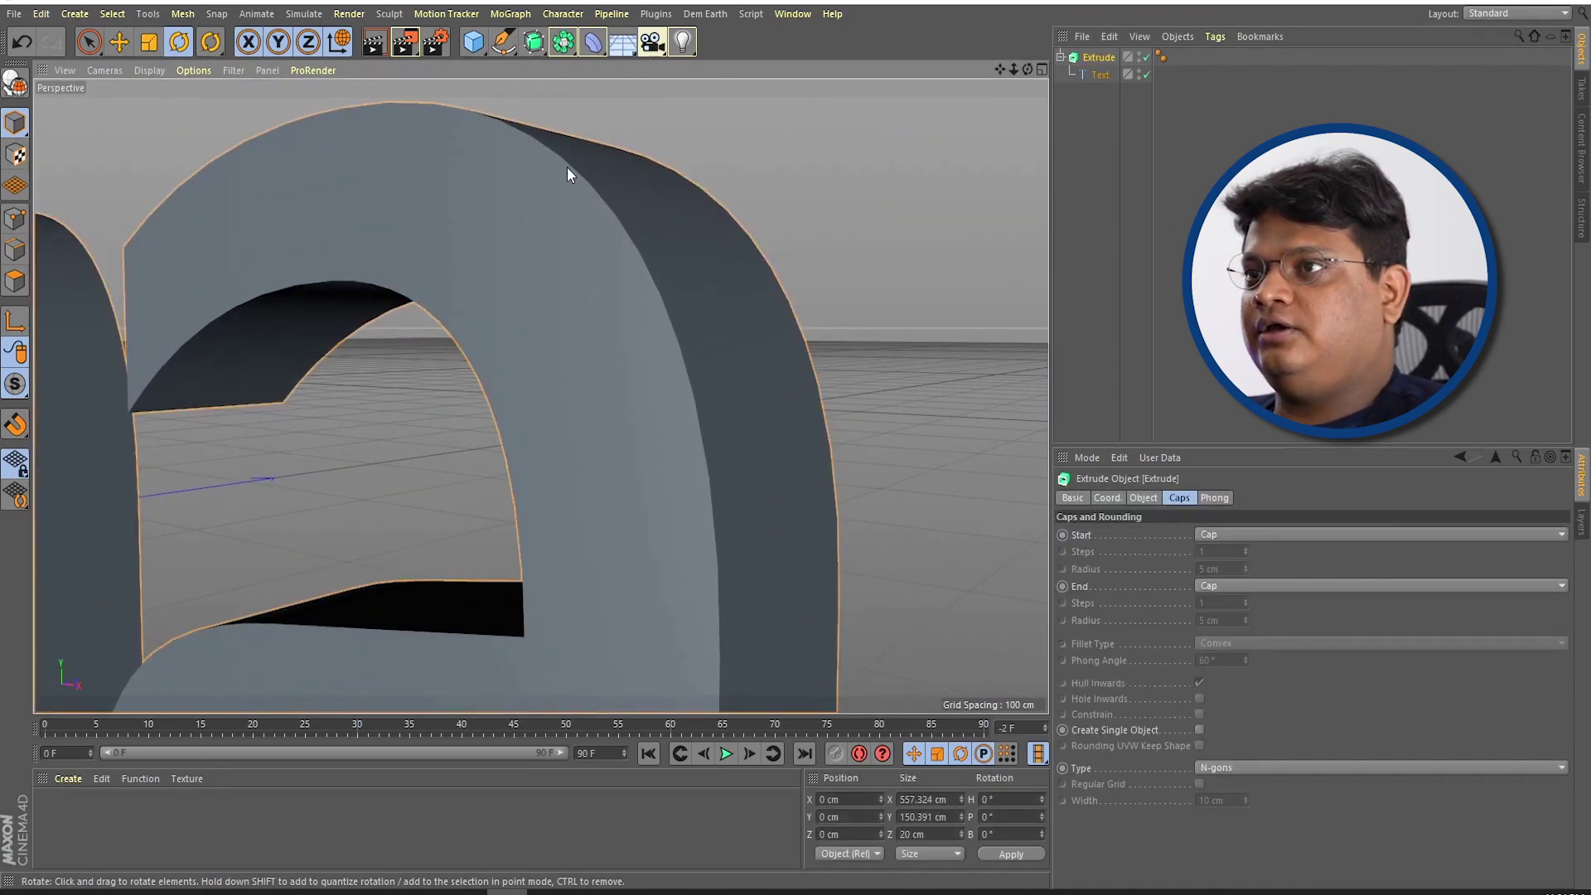
pyautogui.click(1226, 535)
pyautogui.click(1230, 601)
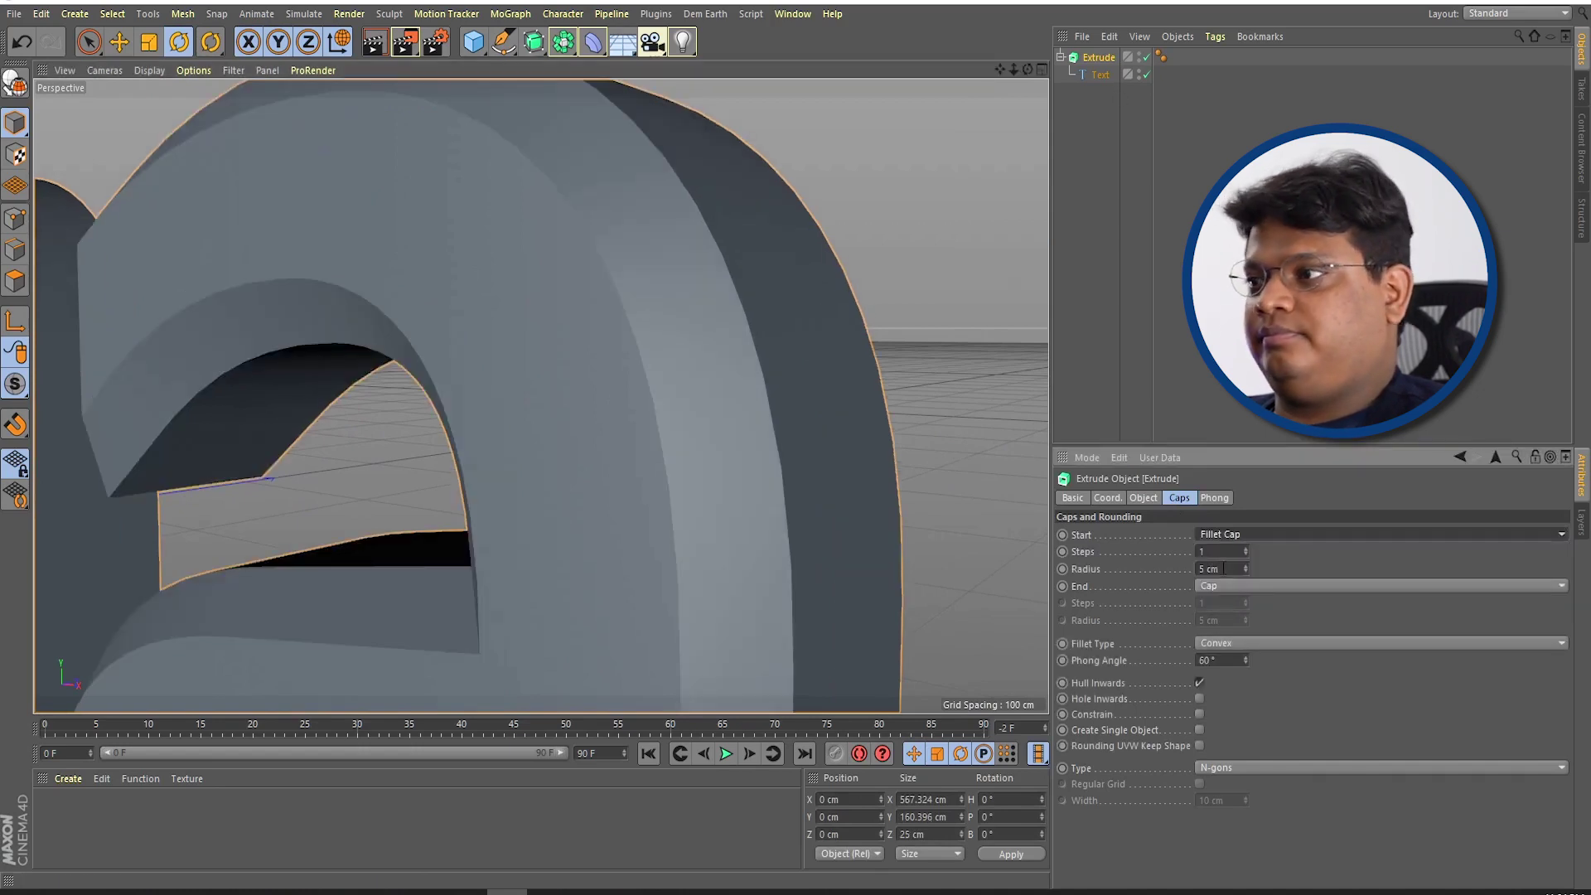
pyautogui.doubleClick(1224, 568)
pyautogui.write('3')
pyautogui.press('Return')
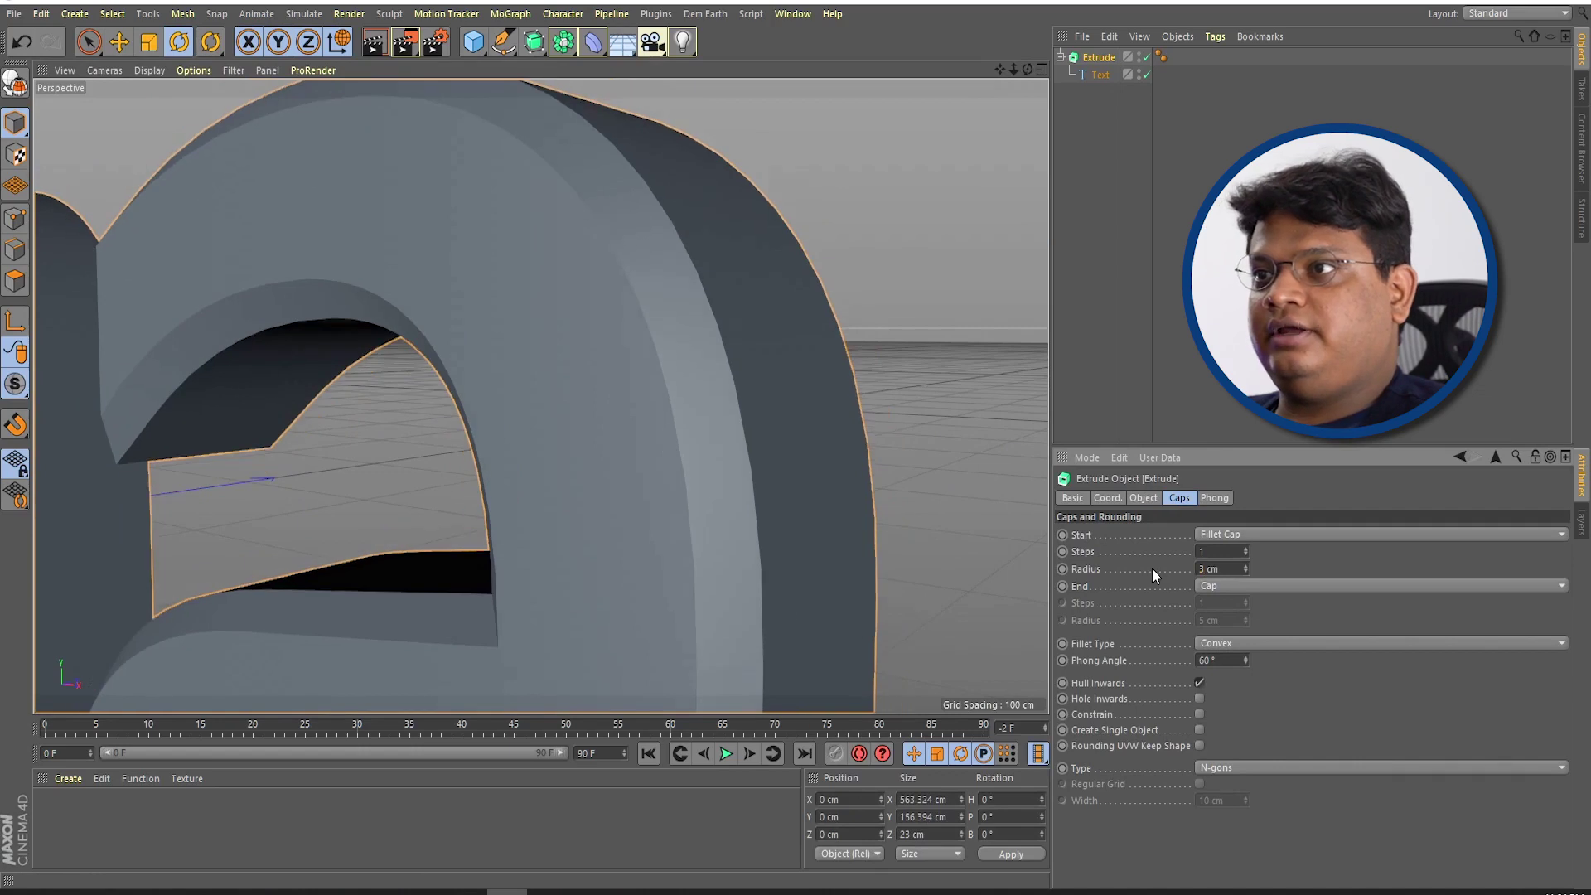
pyautogui.write('1')
pyautogui.press('Return')
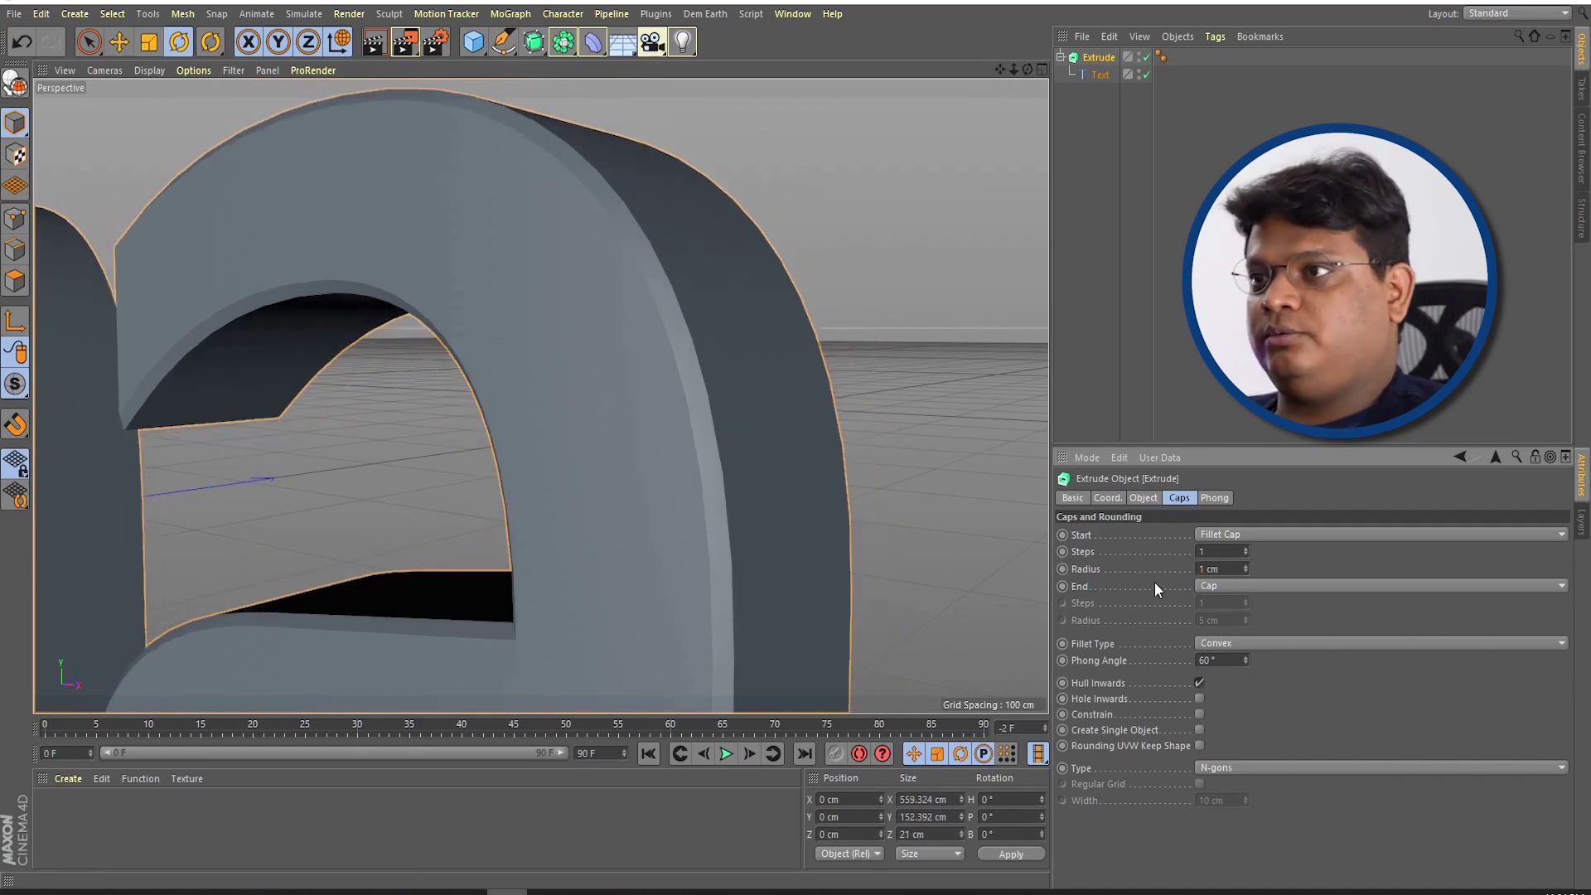
pyautogui.doubleClick(1208, 551)
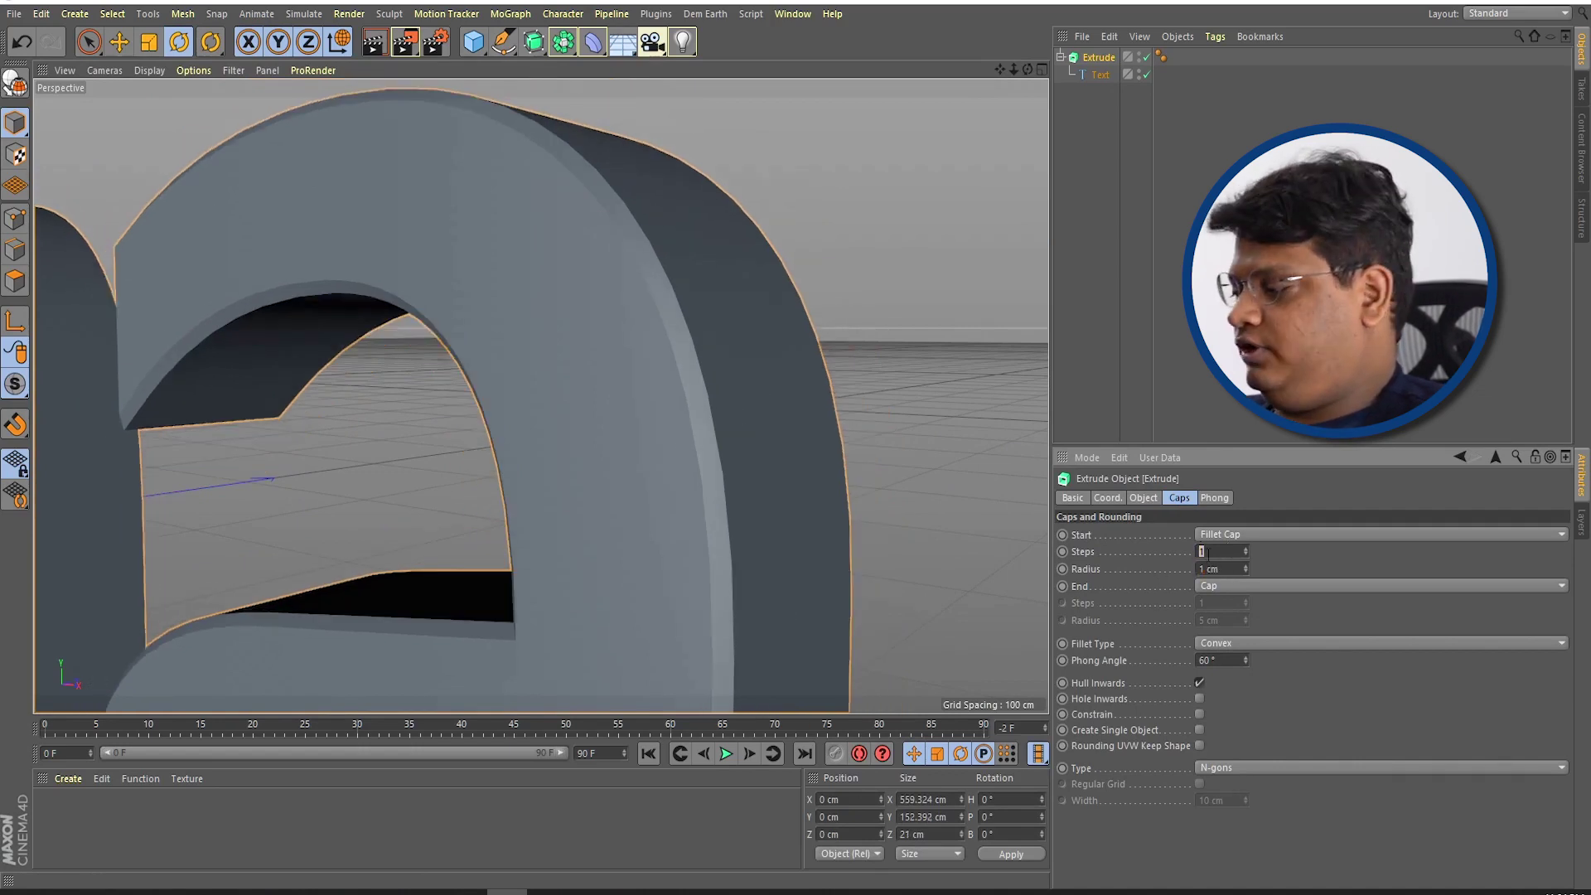
pyautogui.write('3')
pyautogui.press('Return')
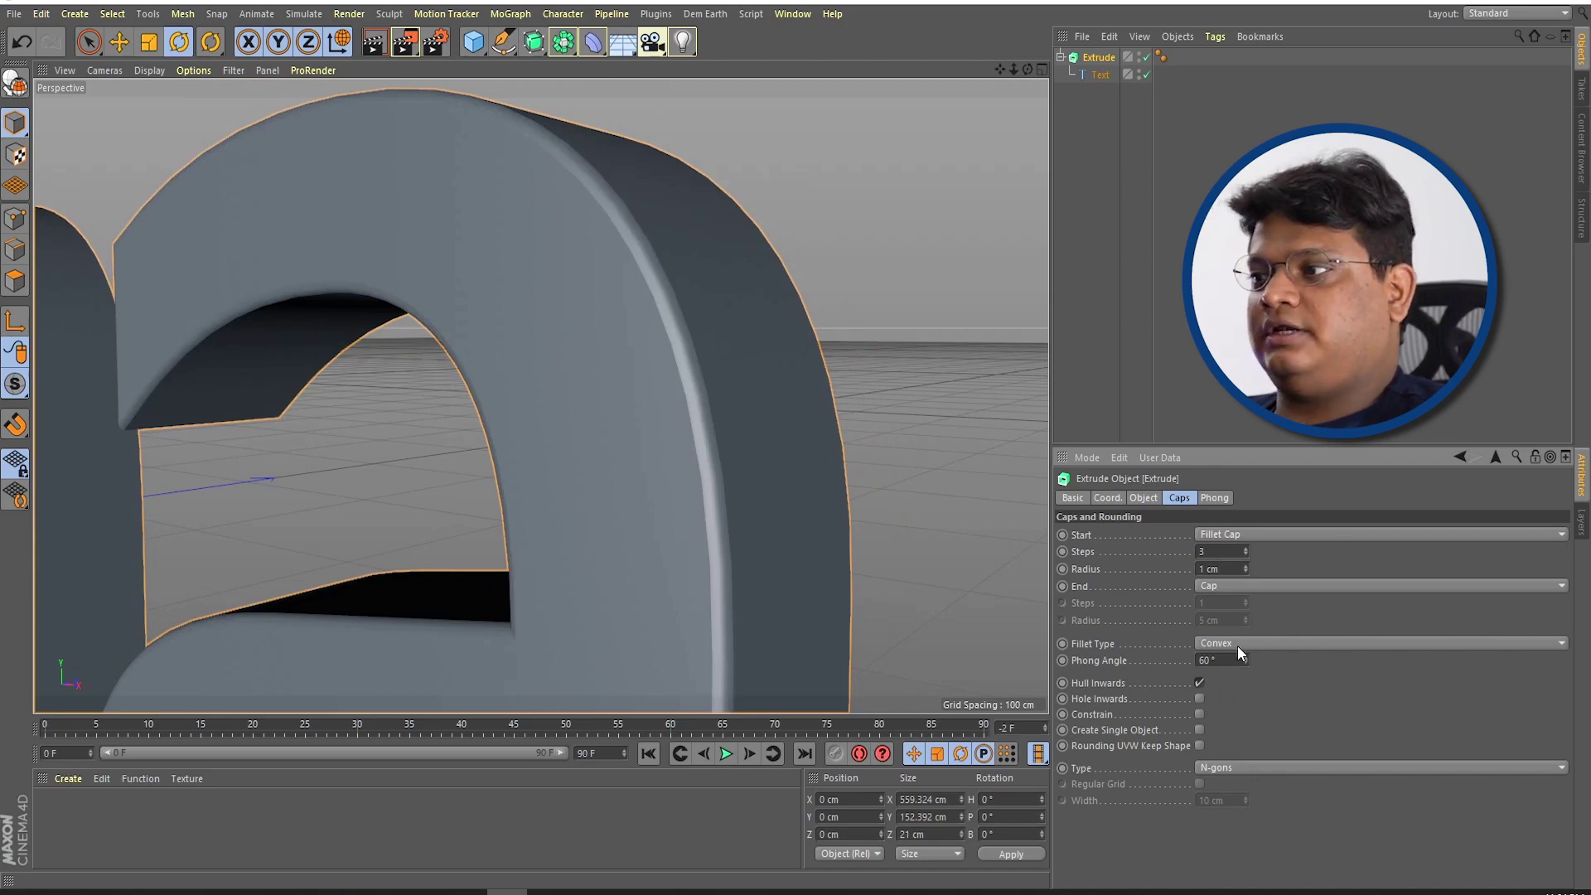
pyautogui.keyDown('alt'); pyautogui.moveTo(780, 374); pyautogui.dragTo(1038, 620); pyautogui.keyUp('alt')
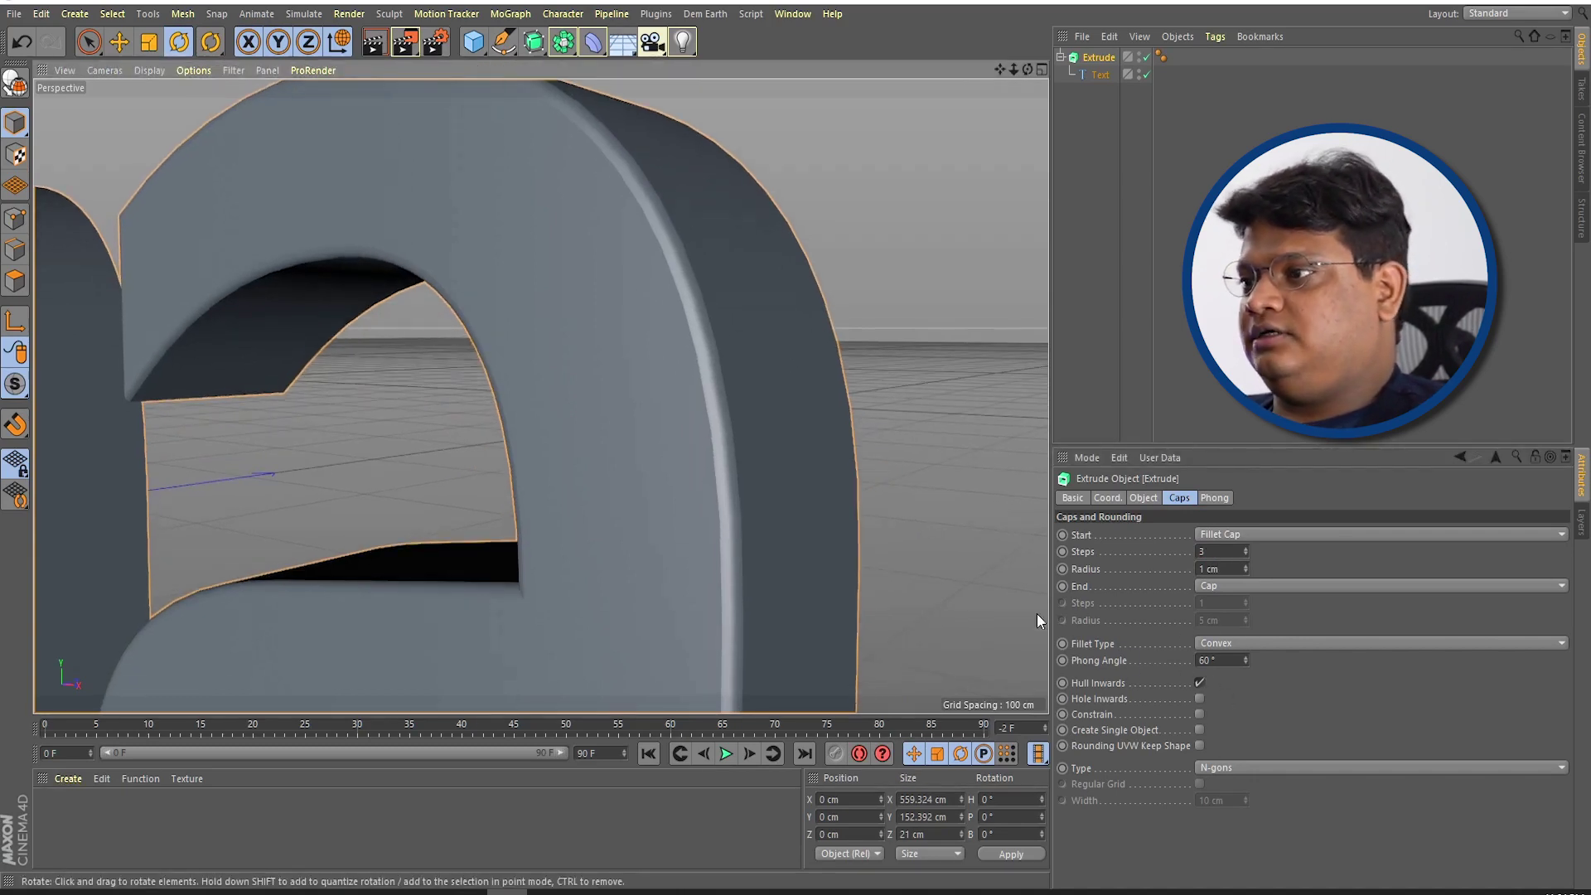
# Step: Try the Linear, Convex and Concave fillet shapes on the text's front cap
pyautogui.click(1231, 640)
pyautogui.click(1229, 668)
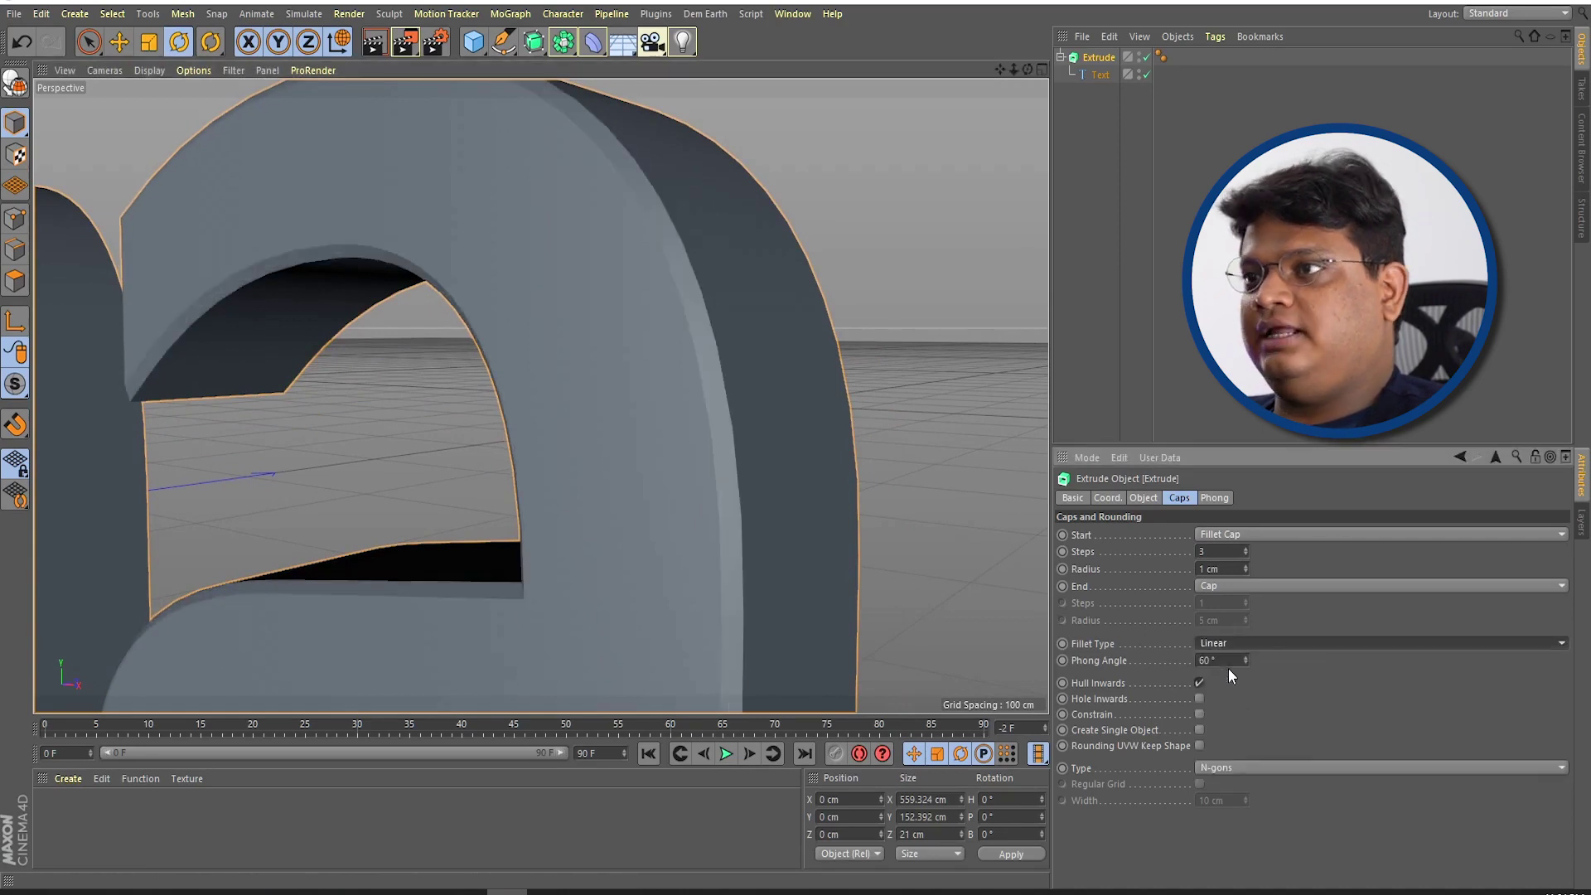
pyautogui.moveTo(628, 217)
pyautogui.keyDown('alt'); pyautogui.mouseDown()
pyautogui.moveTo(545, 187)
pyautogui.moveTo(568, 191)
pyautogui.moveTo(499, 426)
pyautogui.moveTo(615, 490)
pyautogui.moveTo(727, 366)
pyautogui.moveTo(829, 439)
pyautogui.mouseUp(); pyautogui.keyUp('alt')
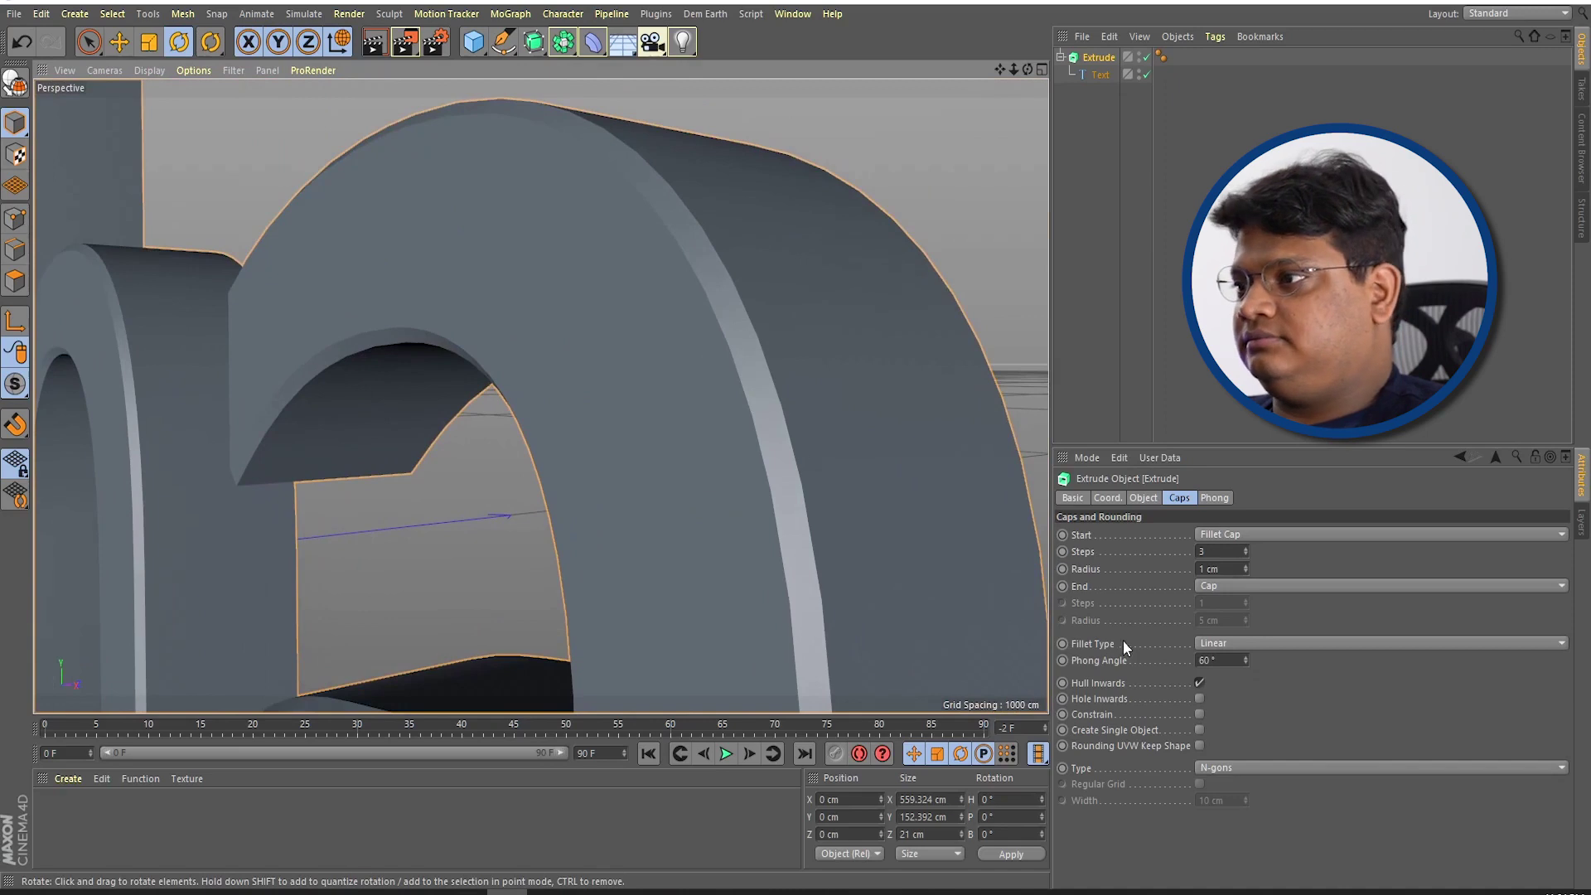
pyautogui.click(1227, 643)
pyautogui.click(1227, 678)
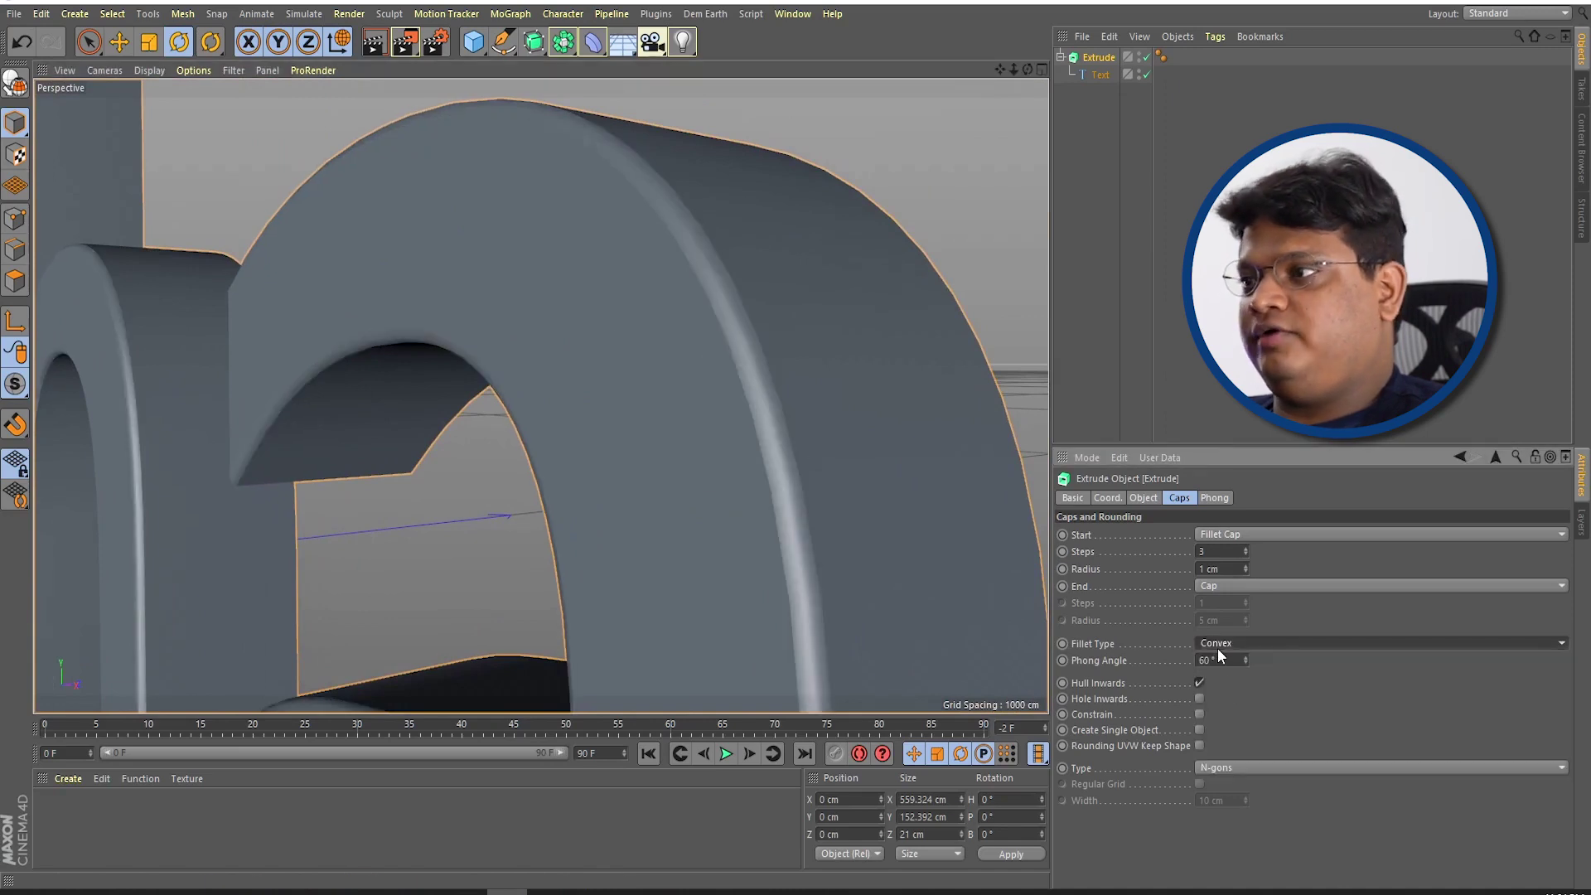
pyautogui.click(1218, 634)
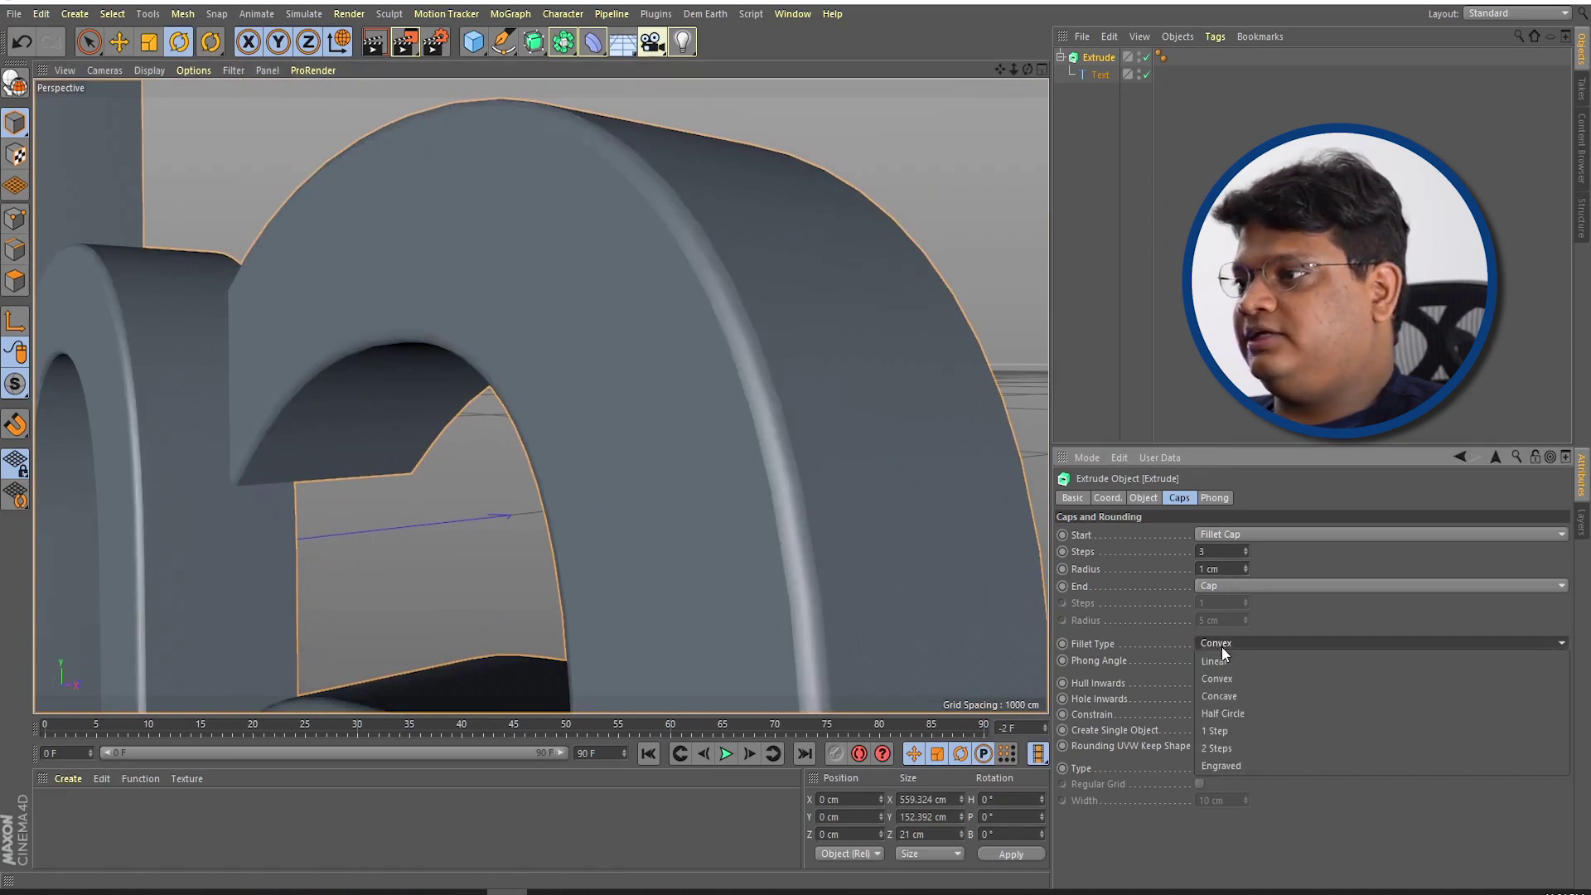
pyautogui.click(1226, 696)
pyautogui.moveTo(837, 409)
pyautogui.keyDown('alt'); pyautogui.mouseDown()
pyautogui.moveTo(595, 194)
pyautogui.moveTo(535, 187)
pyautogui.moveTo(585, 378)
pyautogui.moveTo(728, 345)
pyautogui.moveTo(837, 361)
pyautogui.mouseUp(); pyautogui.keyUp('alt')
pyautogui.moveTo(765, 412)
pyautogui.keyDown('alt'); pyautogui.mouseDown()
pyautogui.moveTo(612, 408)
pyautogui.moveTo(870, 493)
pyautogui.moveTo(807, 447)
pyautogui.moveTo(822, 515)
pyautogui.moveTo(599, 495)
pyautogui.moveTo(534, 320)
pyautogui.moveTo(717, 440)
pyautogui.moveTo(752, 494)
pyautogui.moveTo(660, 611)
pyautogui.moveTo(860, 337)
pyautogui.moveTo(629, 322)
pyautogui.moveTo(676, 340)
pyautogui.mouseUp(); pyautogui.keyUp('alt')
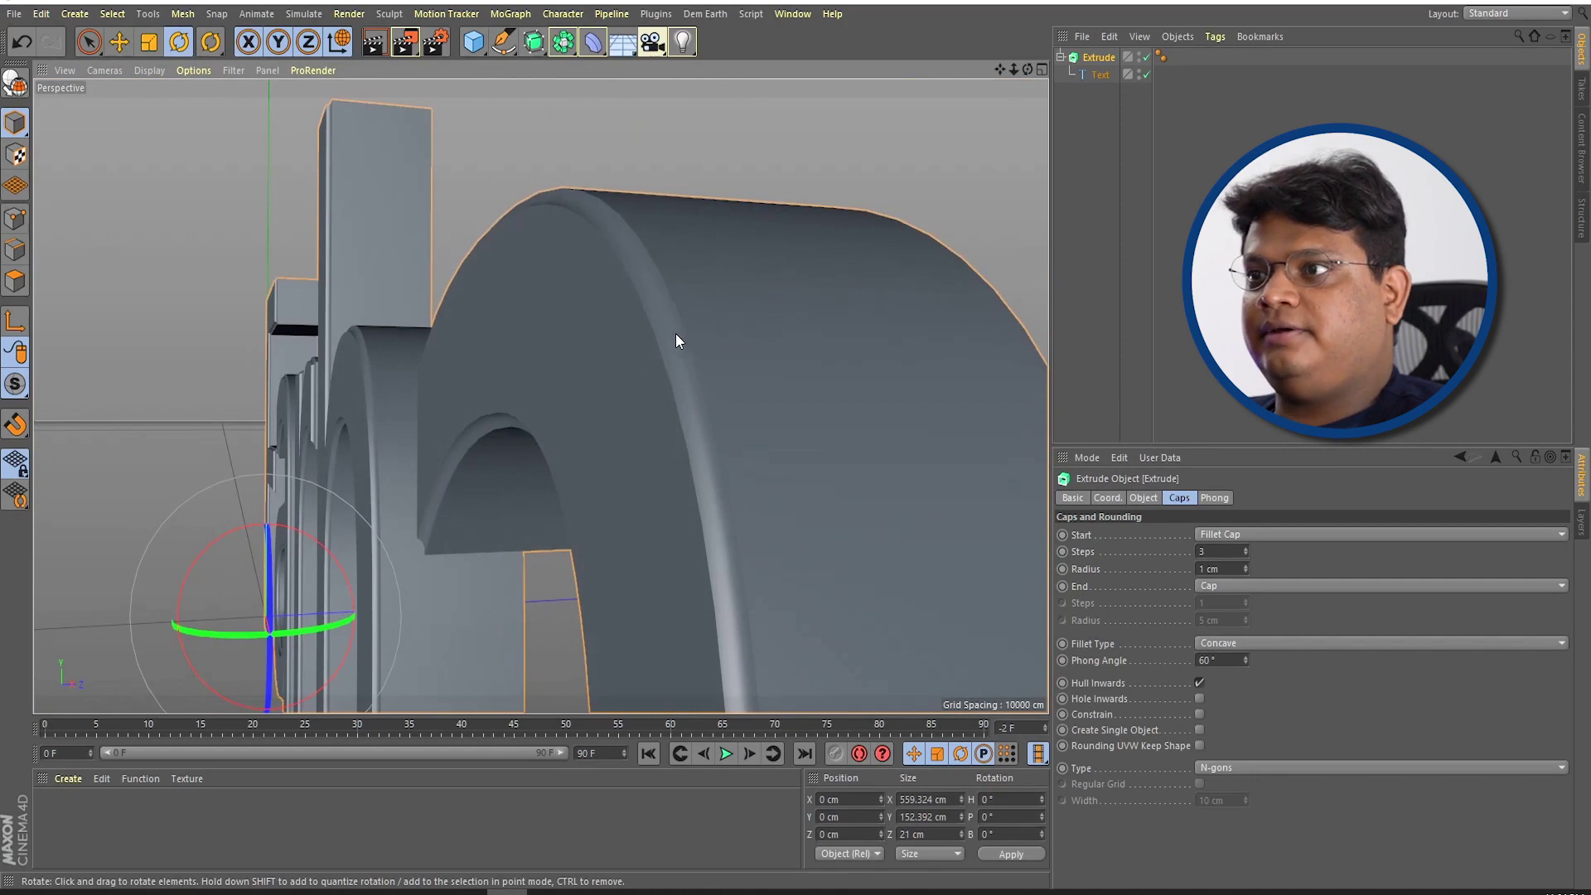
# Step: Switch the fillet shape to Half Circle and inspect the letters up close
pyautogui.click(1272, 647)
pyautogui.click(1264, 711)
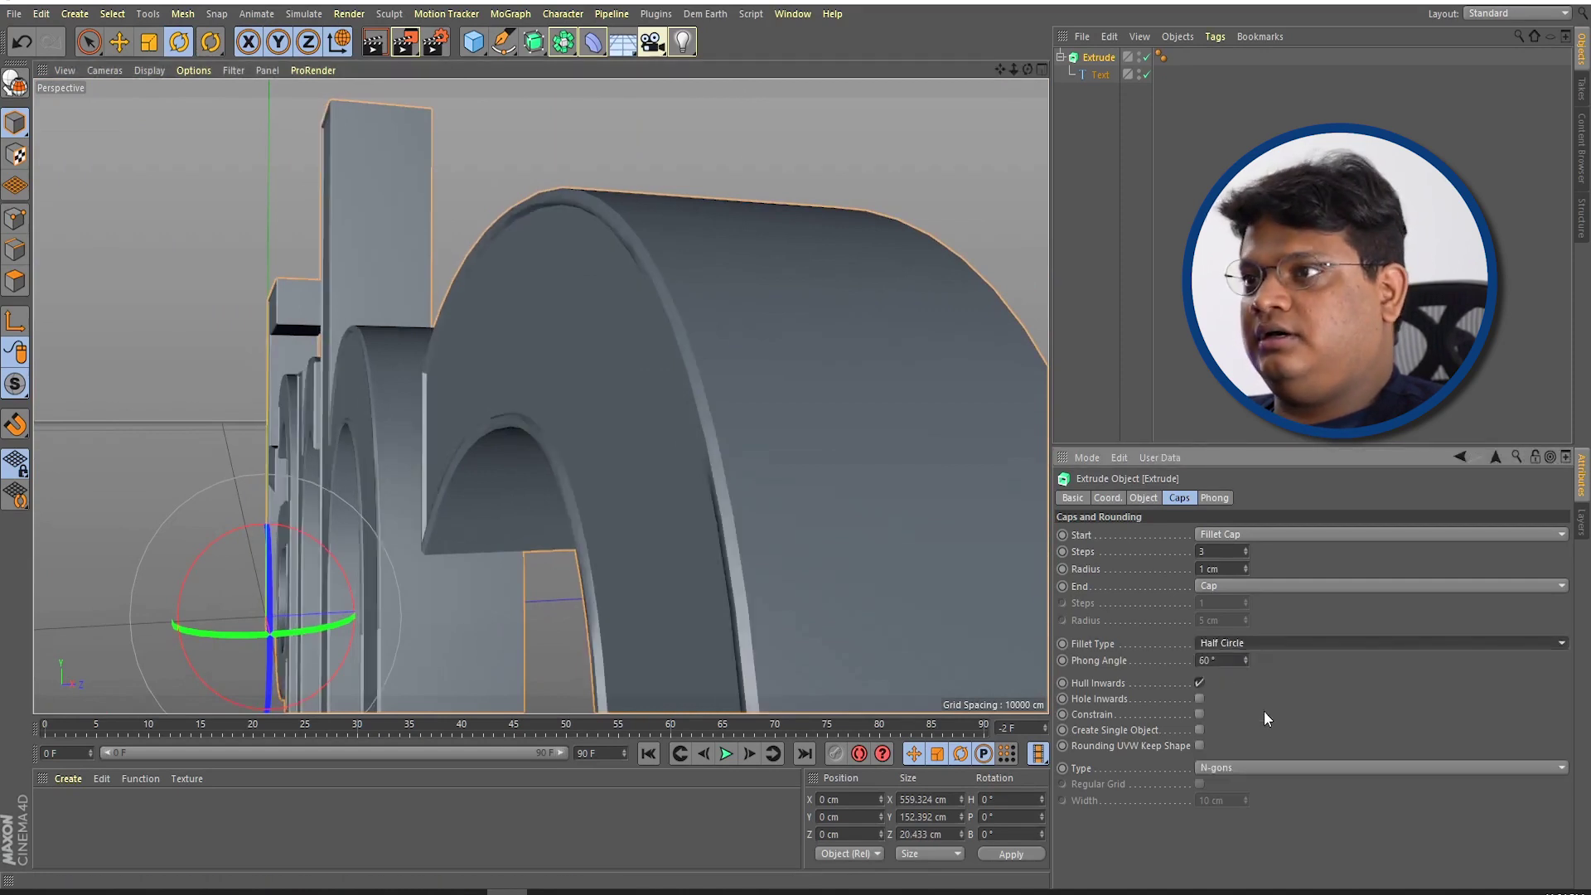
pyautogui.moveTo(762, 517)
pyautogui.keyDown('alt'); pyautogui.mouseDown()
pyautogui.moveTo(594, 276)
pyautogui.moveTo(568, 277)
pyautogui.moveTo(813, 286)
pyautogui.moveTo(899, 346)
pyautogui.moveTo(838, 341)
pyautogui.mouseUp(); pyautogui.keyUp('alt')
pyautogui.scroll(-10, 673, 464)
pyautogui.keyDown('alt'); pyautogui.moveTo(673, 464); pyautogui.dragTo(652, 460); pyautogui.keyUp('alt')
pyautogui.scroll(8, 873, 544)
pyautogui.keyDown('alt'); pyautogui.moveTo(873, 543); pyautogui.dragTo(639, 494); pyautogui.keyUp('alt')
pyautogui.scroll(5, 719, 507)
pyautogui.scroll(3, 719, 524)
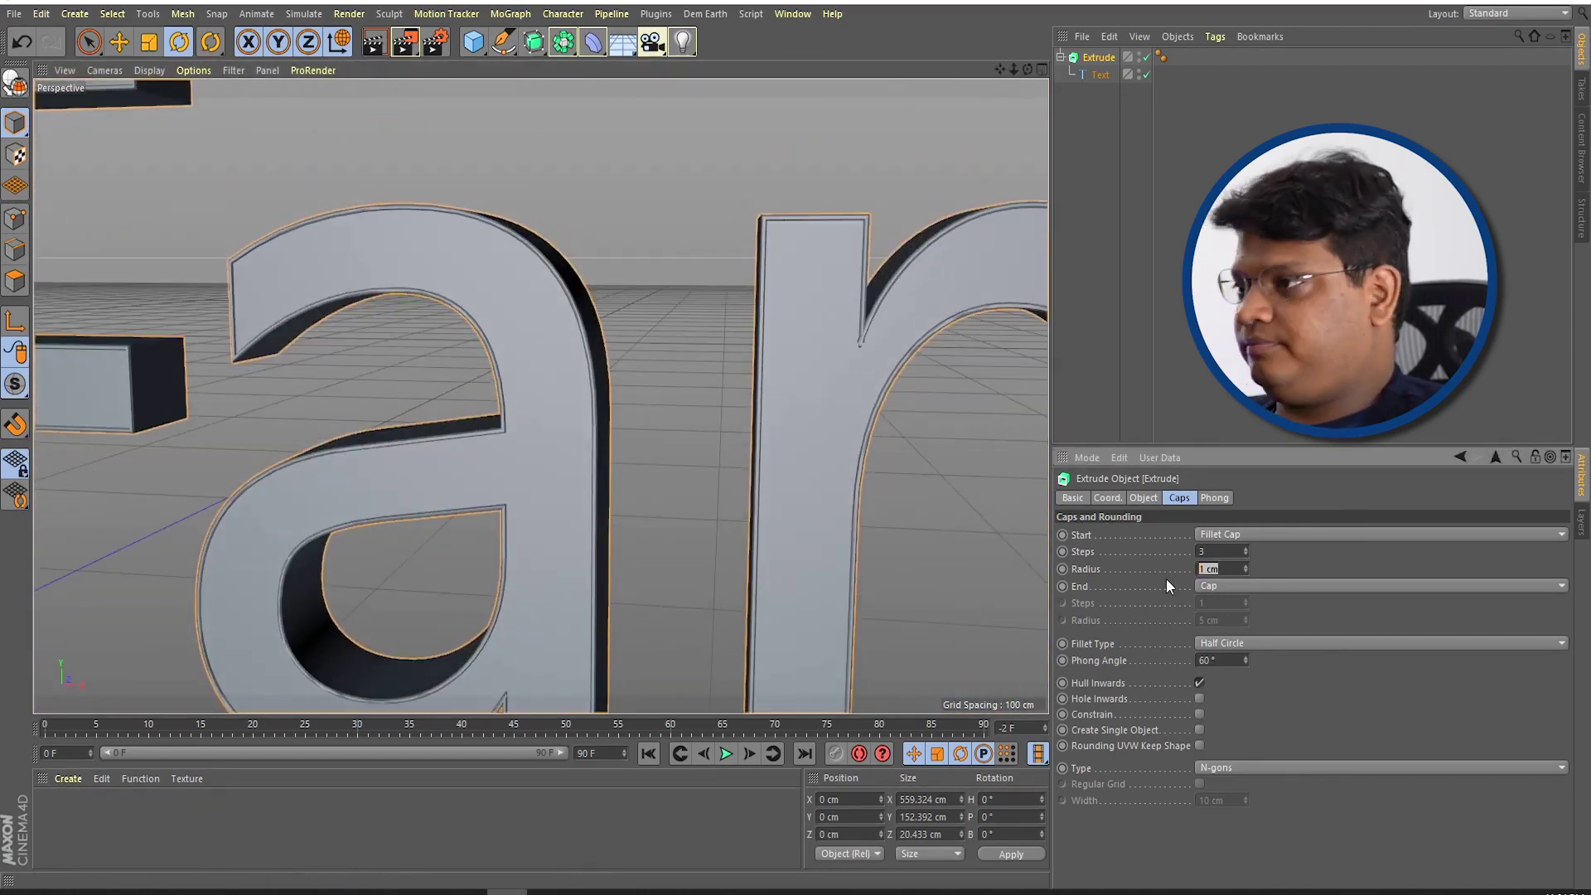
# Step: Set the fillet radius to 2 cm and check the letter r from the side
pyautogui.write('2')
pyautogui.press('Return')
pyautogui.moveTo(679, 364)
pyautogui.keyDown('alt'); pyautogui.mouseDown()
pyautogui.moveTo(853, 363)
pyautogui.moveTo(787, 365)
pyautogui.mouseUp(); pyautogui.keyUp('alt')
pyautogui.scroll(-3, 853, 363)
pyautogui.scroll(3, 803, 359)
pyautogui.scroll(3, 787, 365)
pyautogui.keyDown('alt'); pyautogui.moveTo(913, 406); pyautogui.dragTo(533, 430); pyautogui.keyUp('alt')
pyautogui.keyDown('alt'); pyautogui.moveTo(644, 346); pyautogui.dragTo(578, 355); pyautogui.keyUp('alt')
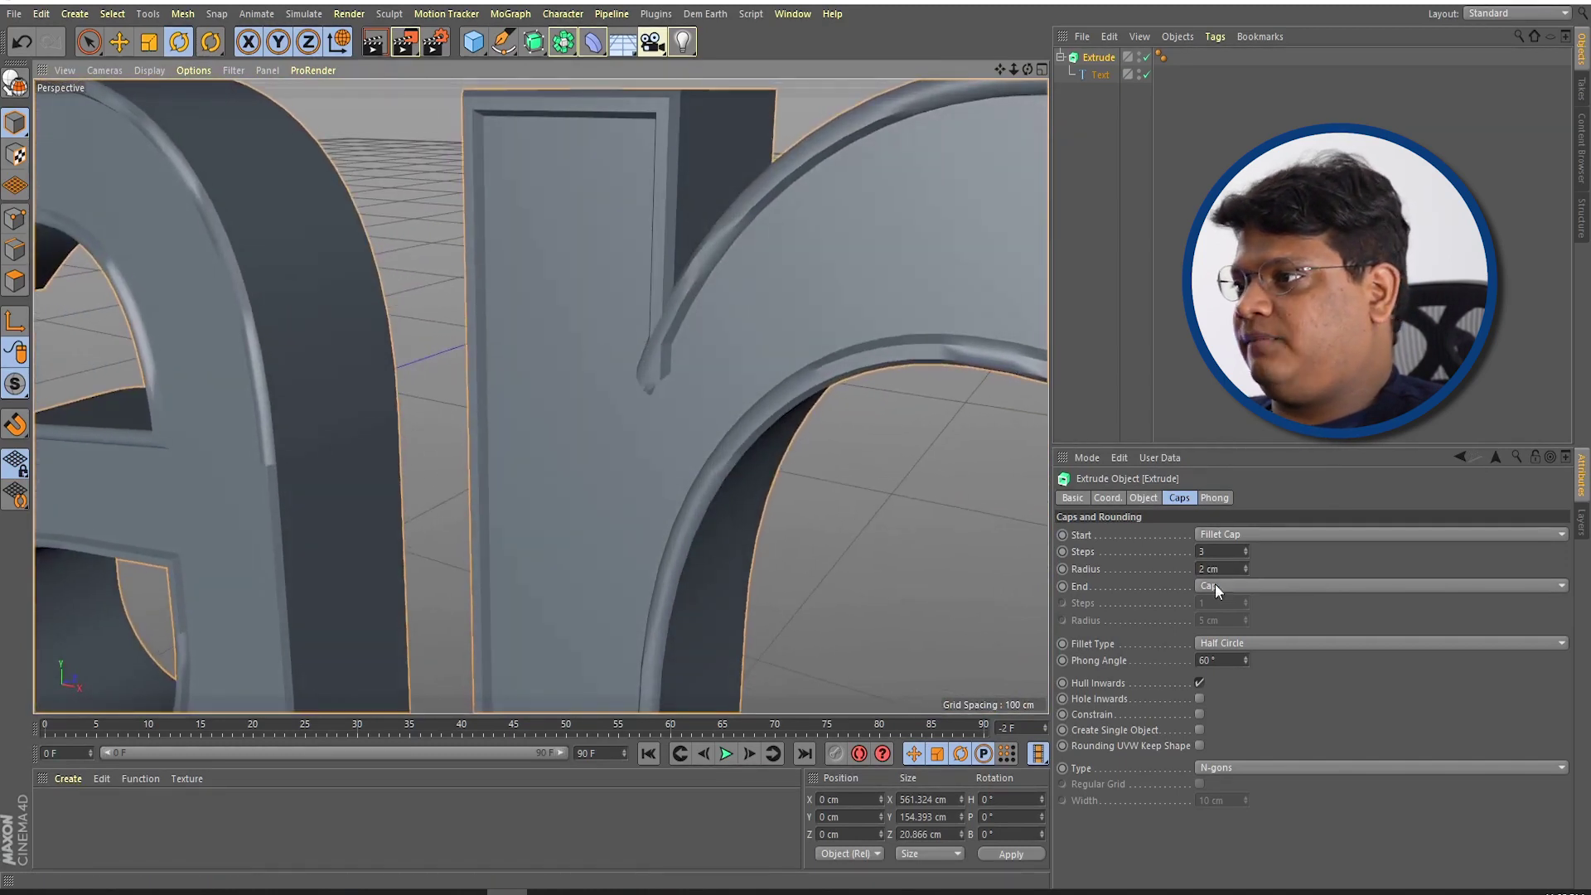
# Step: Change the fillet type to 1 Step and reselect the extruded text
pyautogui.click(1246, 643)
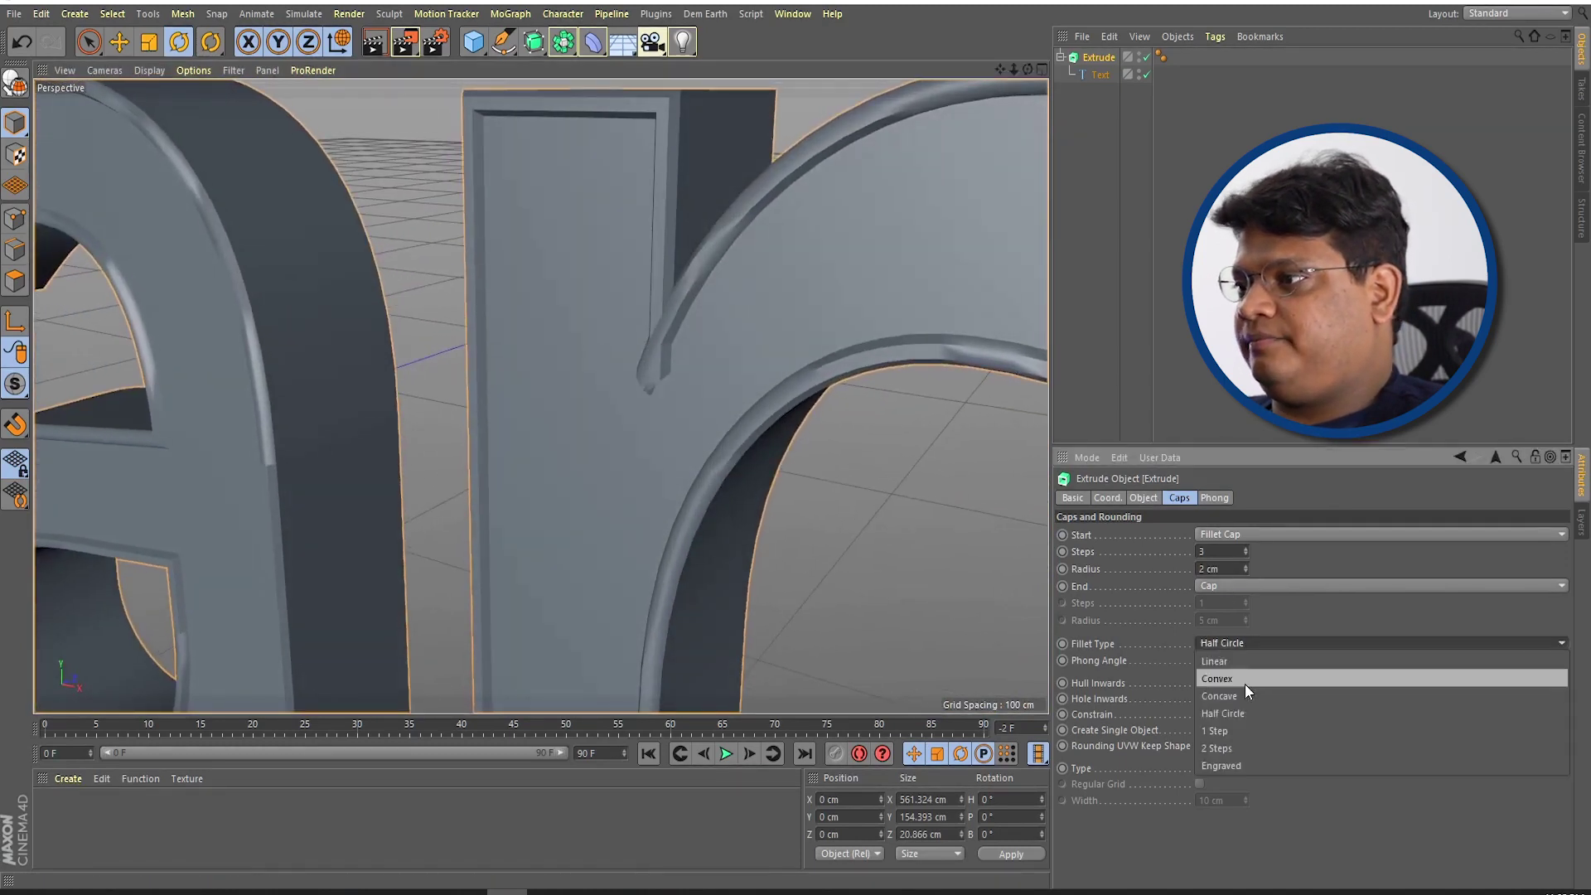
pyautogui.click(1246, 729)
pyautogui.scroll(-5, 688, 524)
pyautogui.moveTo(688, 523)
pyautogui.keyDown('alt'); pyautogui.mouseDown()
pyautogui.moveTo(809, 350)
pyautogui.moveTo(612, 358)
pyautogui.moveTo(722, 441)
pyautogui.mouseUp(); pyautogui.keyUp('alt')
pyautogui.moveTo(722, 441)
pyautogui.keyDown('alt'); pyautogui.mouseDown()
pyautogui.moveTo(878, 495)
pyautogui.moveTo(689, 339)
pyautogui.moveTo(575, 386)
pyautogui.moveTo(786, 420)
pyautogui.moveTo(801, 451)
pyautogui.moveTo(589, 459)
pyautogui.moveTo(651, 455)
pyautogui.moveTo(807, 298)
pyautogui.mouseUp(); pyautogui.keyUp('alt')
pyautogui.scroll(-5, 785, 420)
pyautogui.click(698, 388)
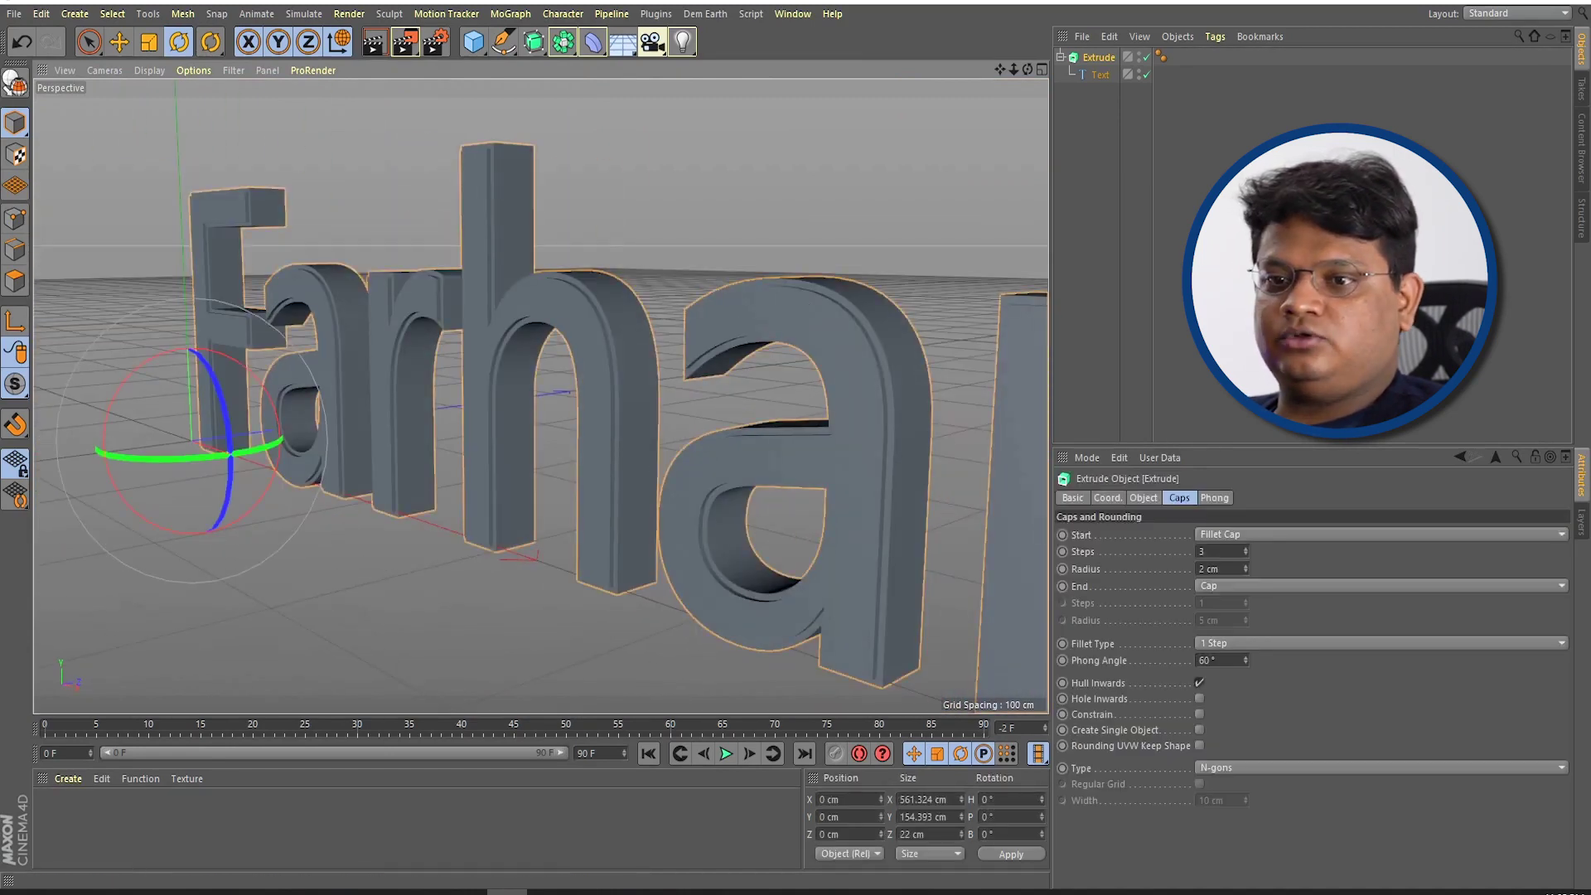
# Step: Create a new material, apply it to the extruded text, and colour it red
pyautogui.doubleClick(65, 814)
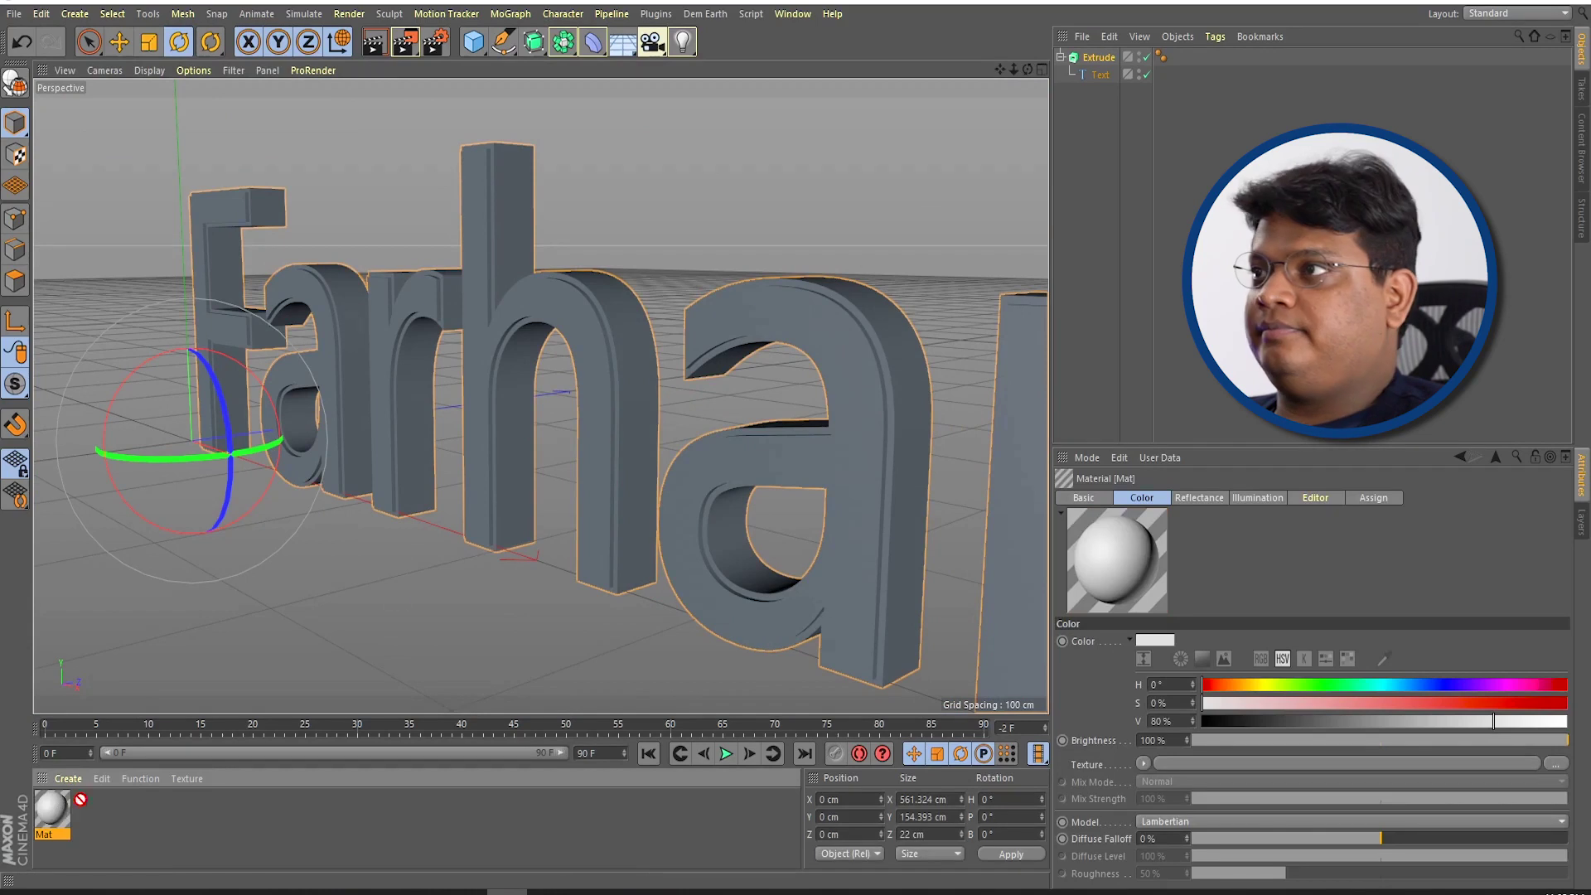
pyautogui.moveTo(1095, 62); pyautogui.dragTo(1095, 60)
pyautogui.click(1096, 60)
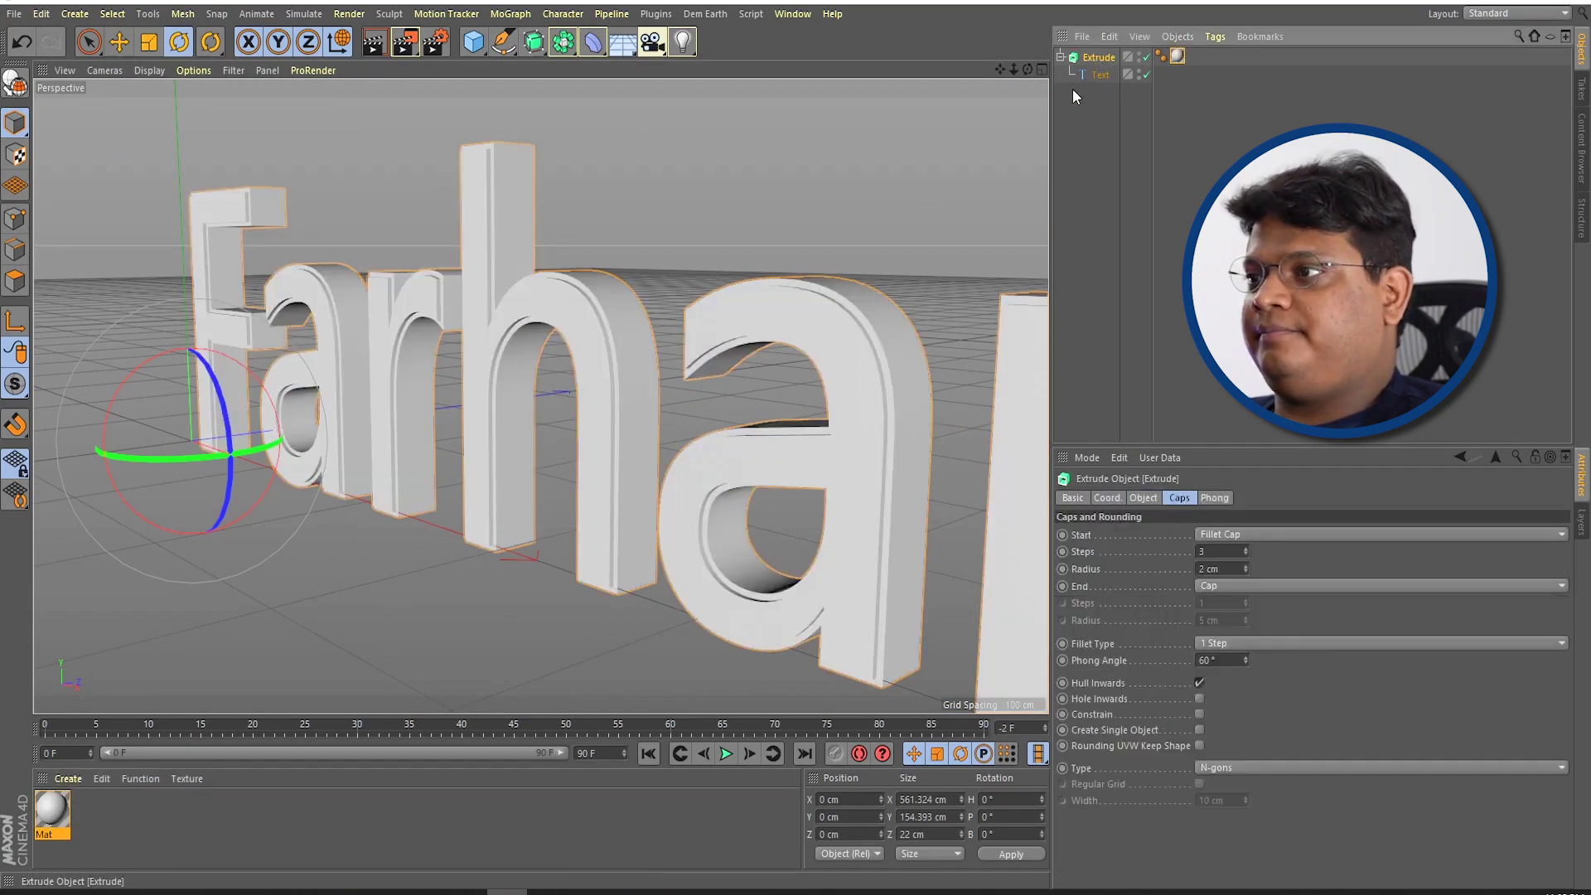
pyautogui.doubleClick(1177, 56)
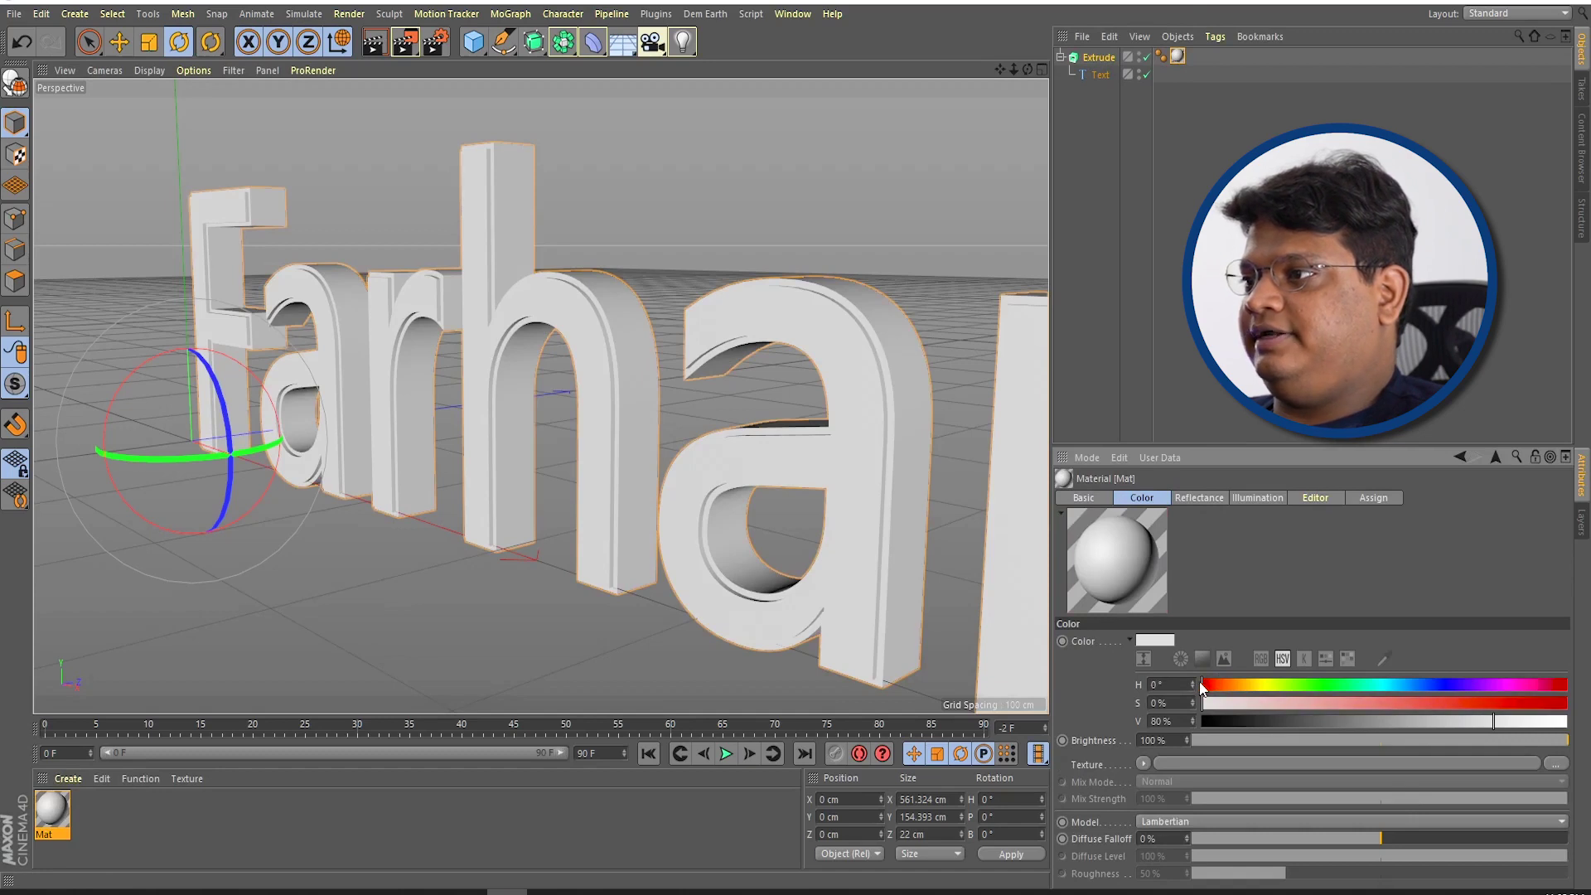
pyautogui.moveTo(1554, 703); pyautogui.dragTo(1564, 703)
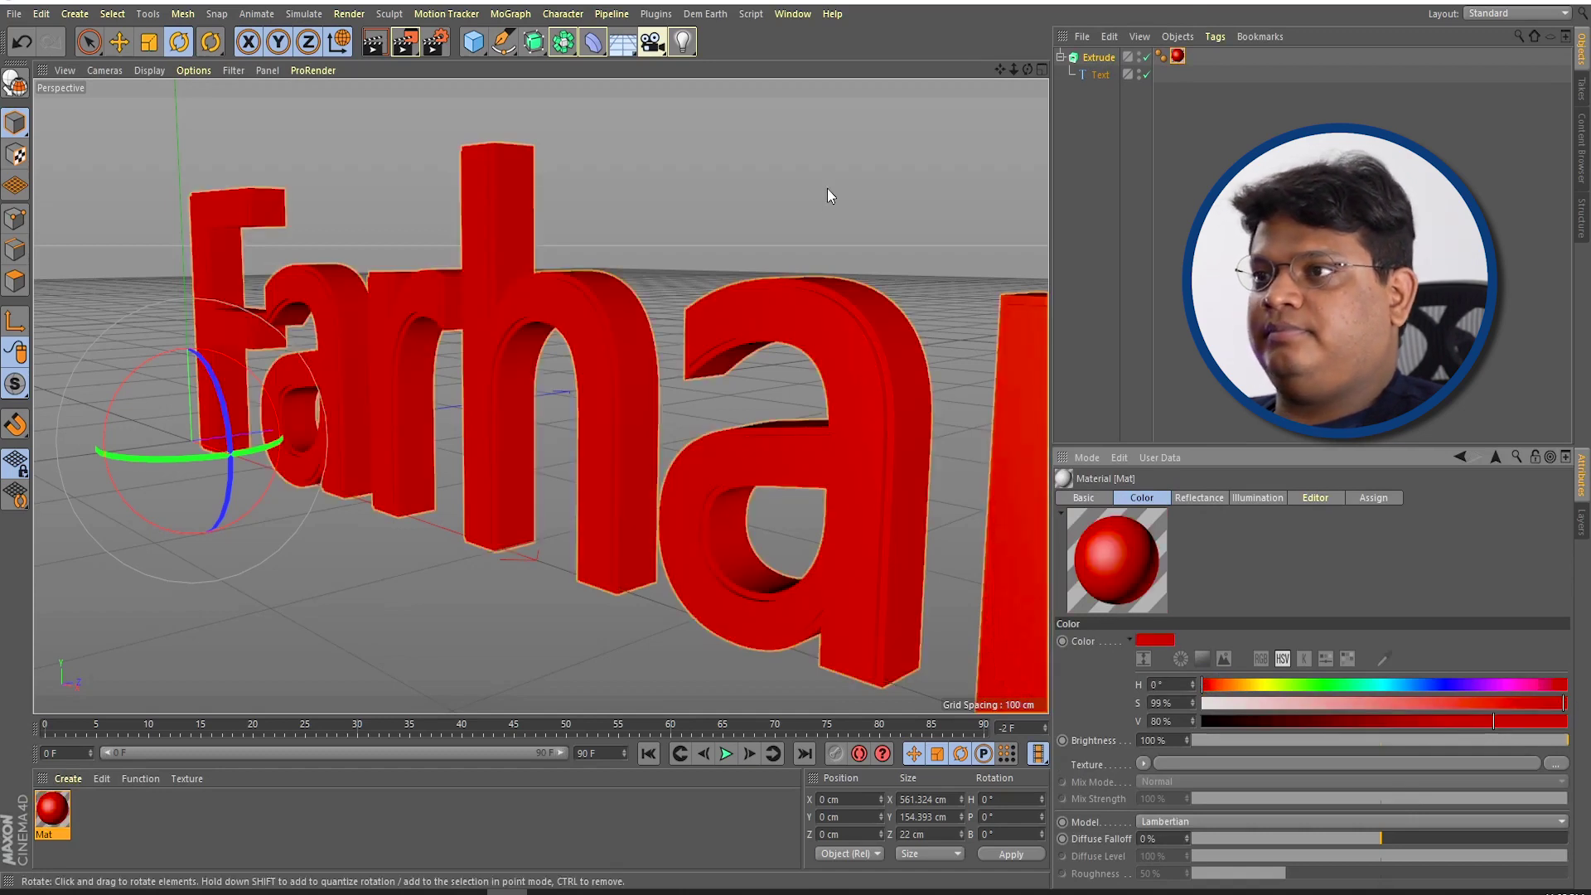
# Step: Set the text's fillet type to 2 Steps
pyautogui.click(827, 187)
pyautogui.moveTo(777, 356)
pyautogui.keyDown('alt'); pyautogui.mouseDown()
pyautogui.moveTo(375, 348)
pyautogui.moveTo(480, 345)
pyautogui.moveTo(431, 316)
pyautogui.mouseUp(); pyautogui.keyUp('alt')
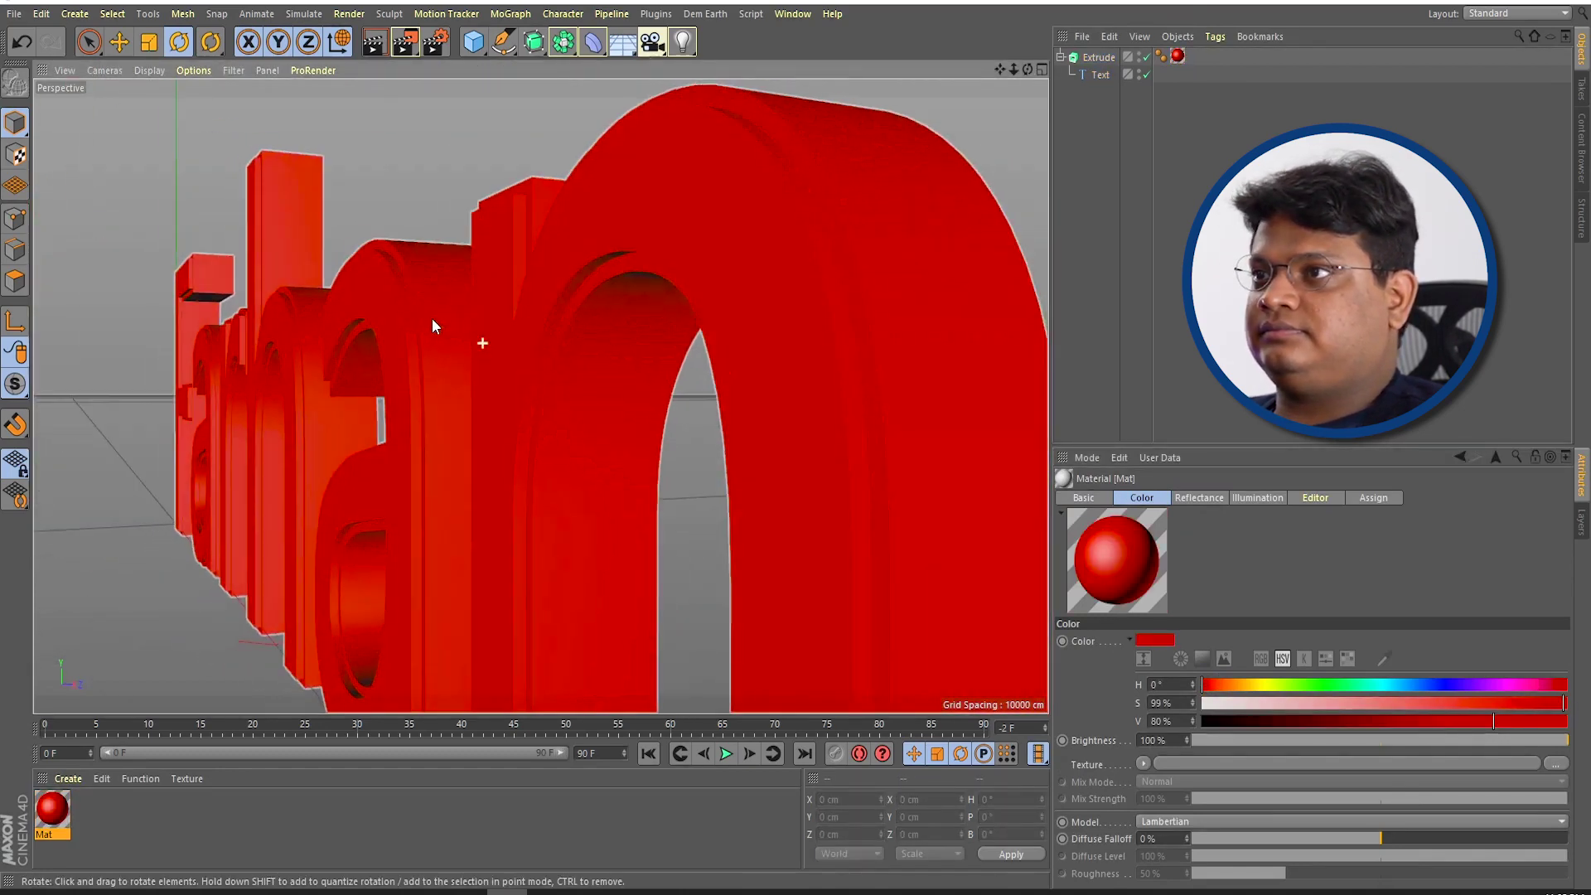
pyautogui.click(431, 317)
pyautogui.moveTo(699, 256)
pyautogui.keyDown('alt'); pyautogui.mouseDown()
pyautogui.moveTo(617, 340)
pyautogui.moveTo(704, 393)
pyautogui.moveTo(754, 202)
pyautogui.mouseUp(); pyautogui.keyUp('alt')
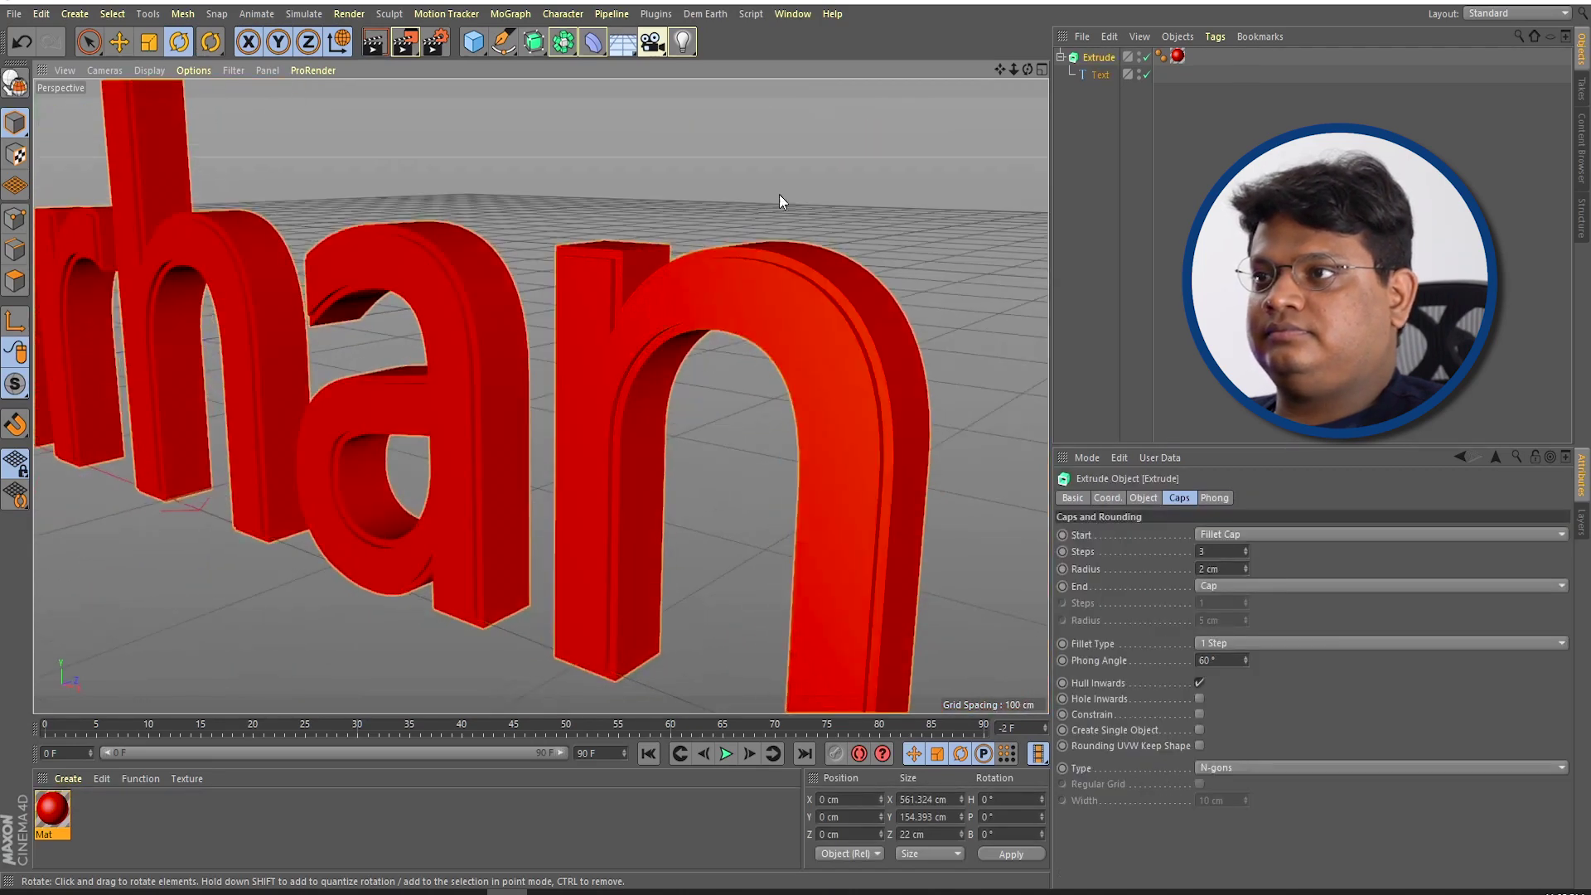
pyautogui.click(1241, 643)
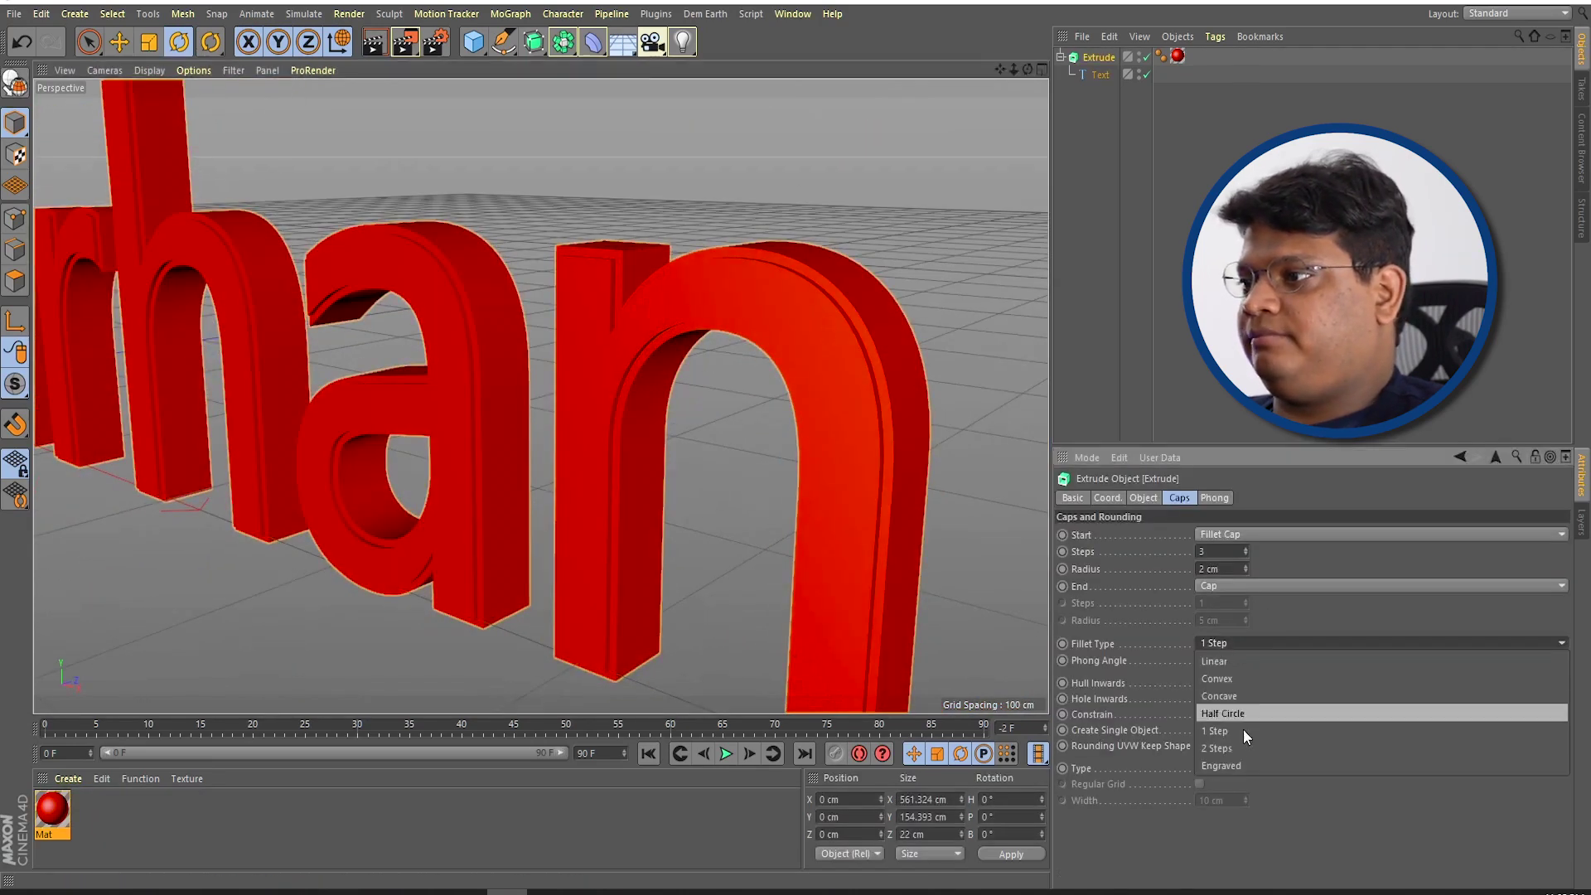
pyautogui.click(1243, 753)
pyautogui.moveTo(828, 364)
pyautogui.keyDown('alt'); pyautogui.mouseDown()
pyautogui.moveTo(764, 355)
pyautogui.moveTo(701, 283)
pyautogui.moveTo(474, 335)
pyautogui.moveTo(527, 333)
pyautogui.moveTo(758, 400)
pyautogui.moveTo(682, 354)
pyautogui.moveTo(922, 323)
pyautogui.mouseUp(); pyautogui.keyUp('alt')
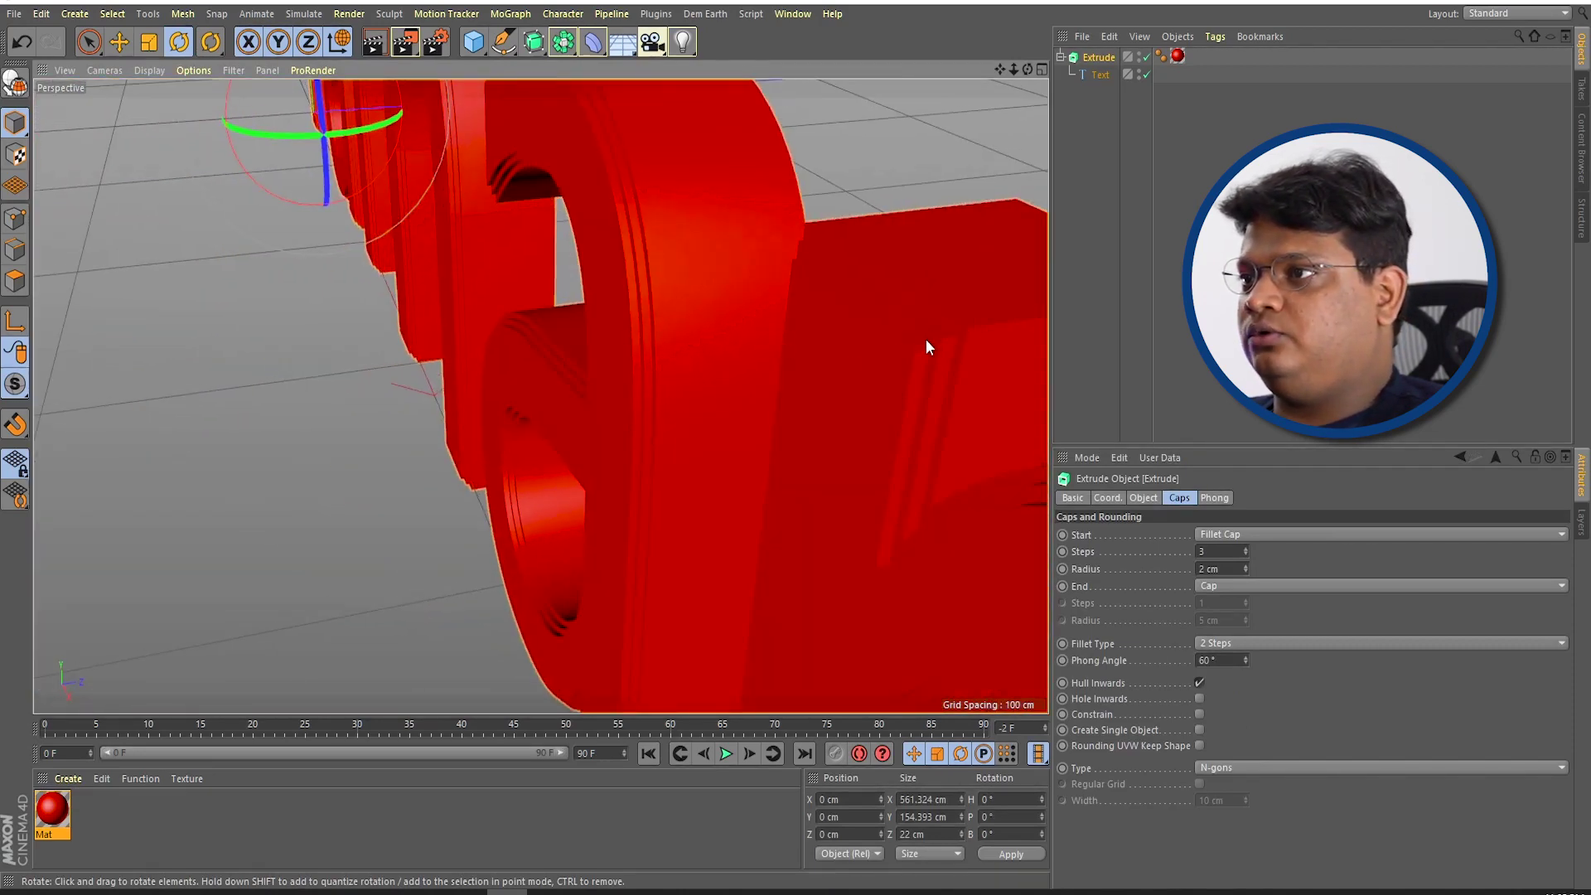
pyautogui.moveTo(867, 400)
pyautogui.keyDown('alt'); pyautogui.mouseDown()
pyautogui.moveTo(880, 440)
pyautogui.moveTo(659, 416)
pyautogui.moveTo(1029, 124)
pyautogui.mouseUp(); pyautogui.keyUp('alt')
# Step: Recolour the material to a muted pinkish brown (saturation 11%, value 65%)
pyautogui.click(53, 809)
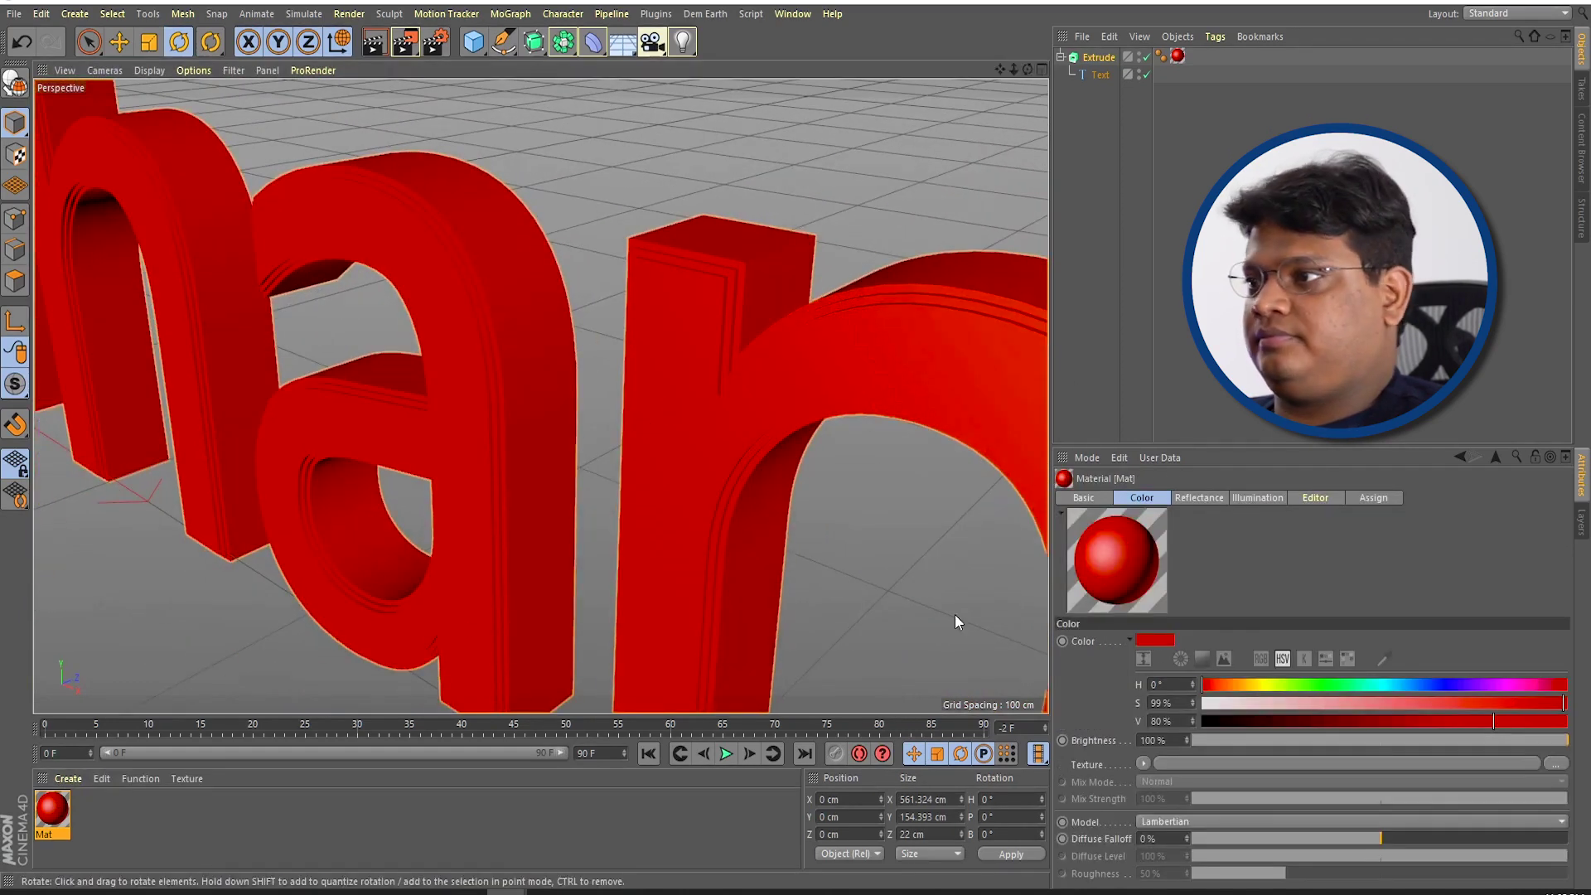
pyautogui.click(1241, 703)
pyautogui.moveTo(1239, 739); pyautogui.dragTo(1294, 740)
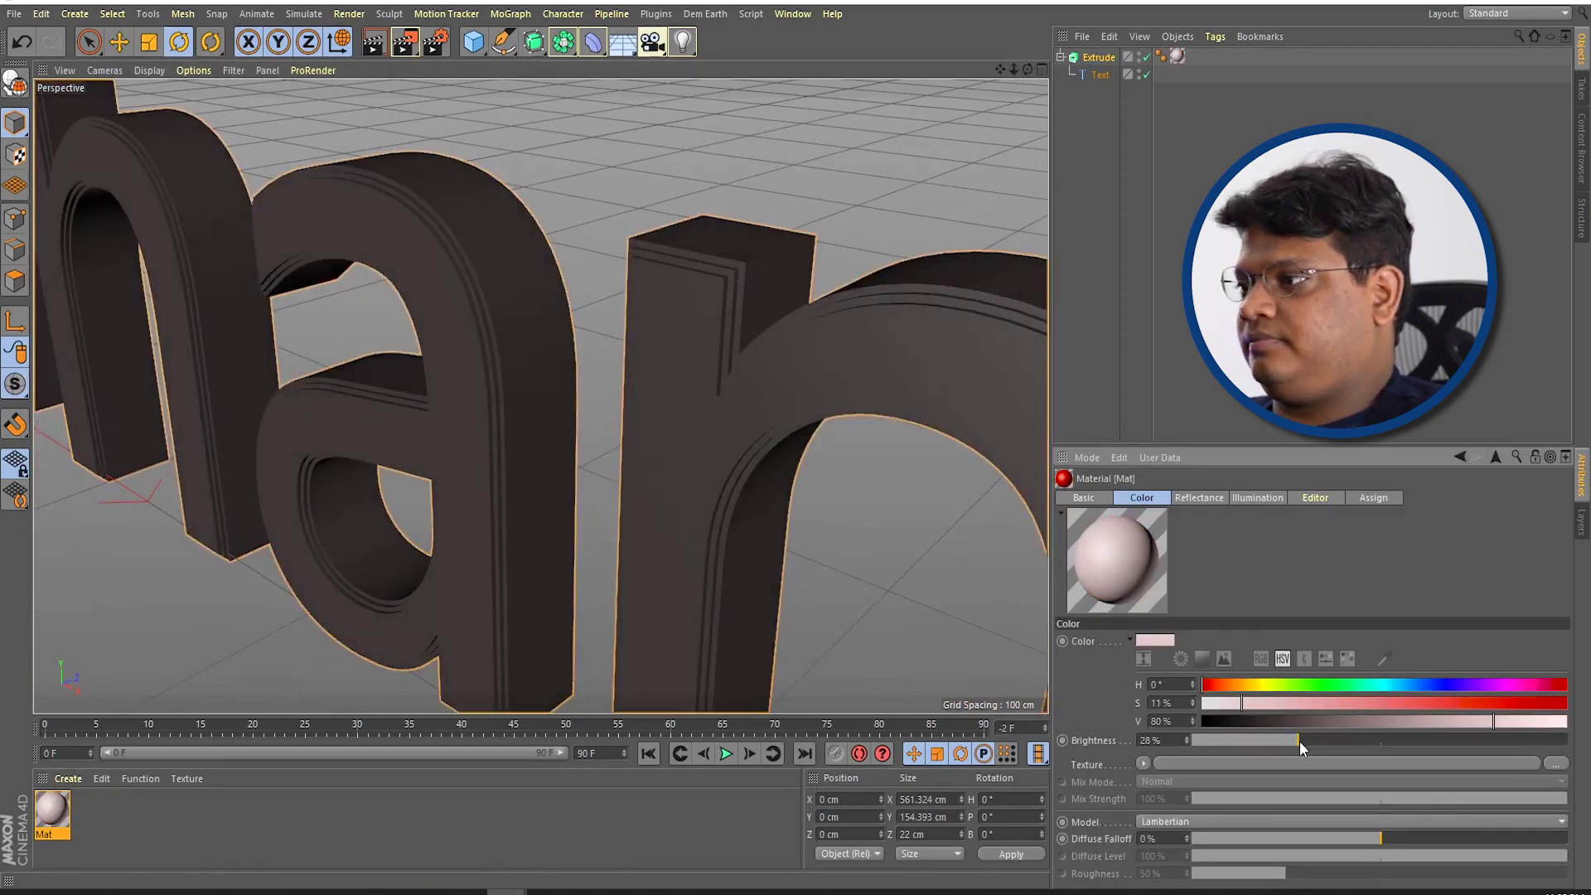
pyautogui.moveTo(1417, 727)
pyautogui.mouseDown()
pyautogui.moveTo(1362, 719)
pyautogui.moveTo(1440, 719)
pyautogui.mouseUp()
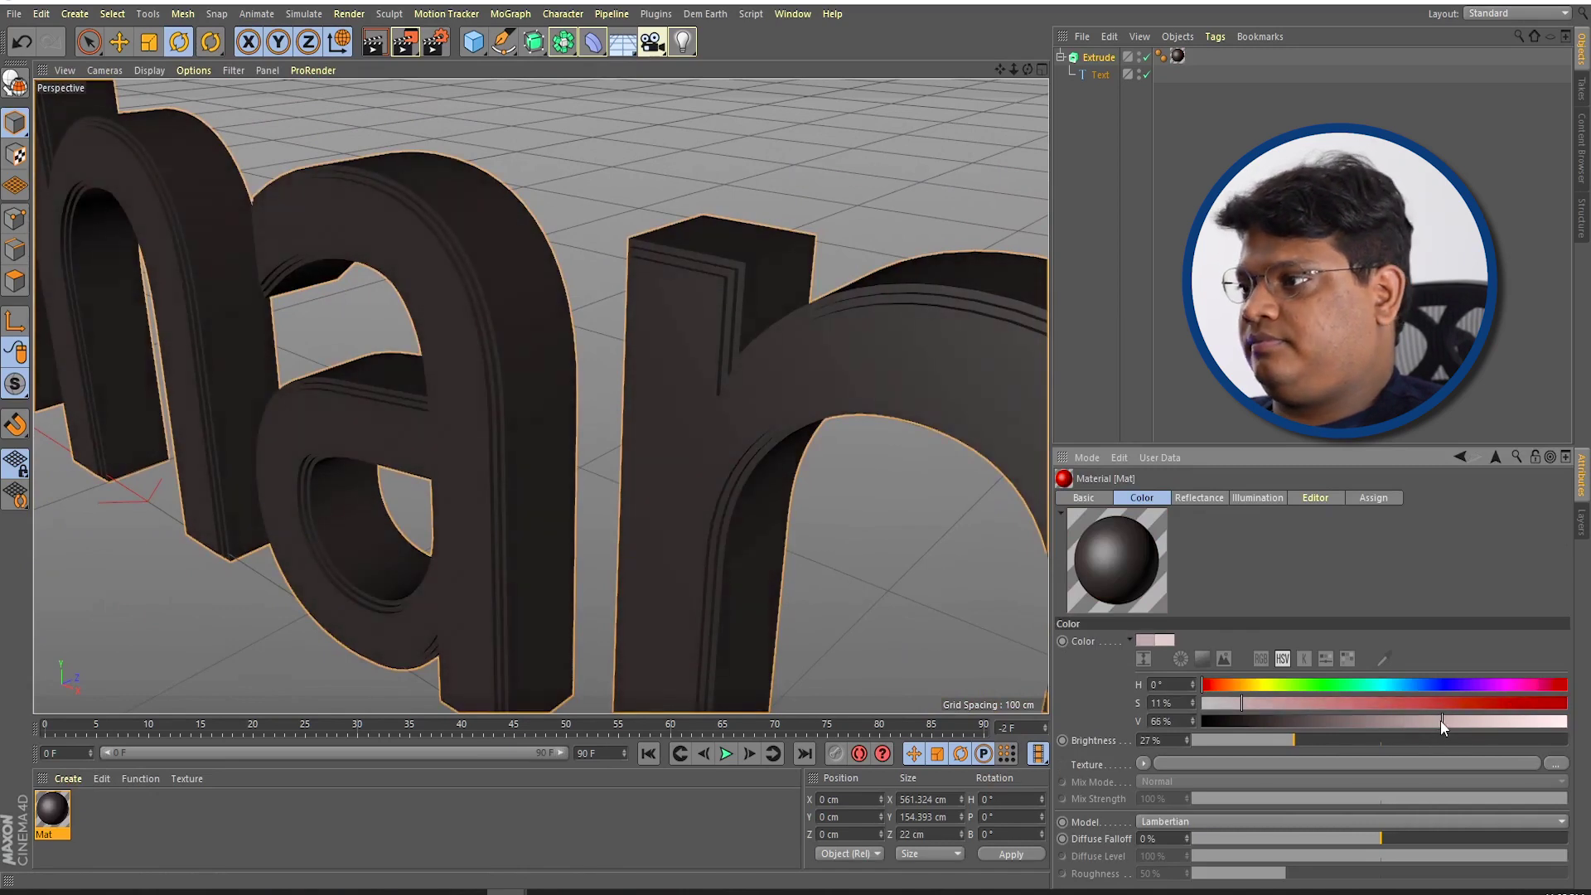
pyautogui.moveTo(1318, 737)
pyautogui.mouseDown()
pyautogui.moveTo(1537, 762)
pyautogui.moveTo(1422, 777)
pyautogui.mouseUp()
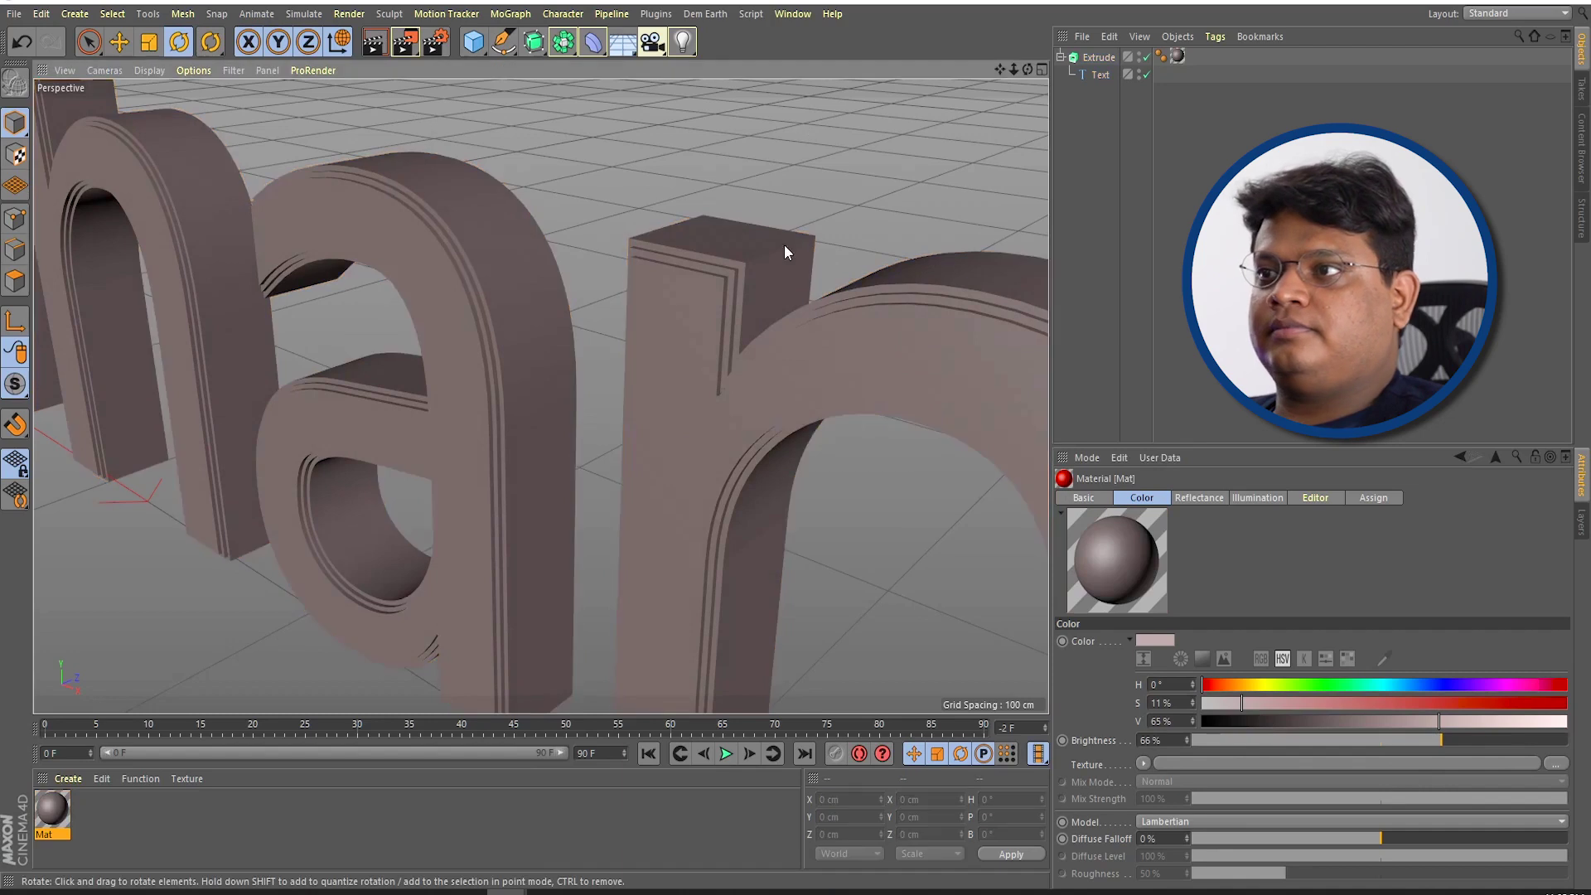
pyautogui.click(660, 281)
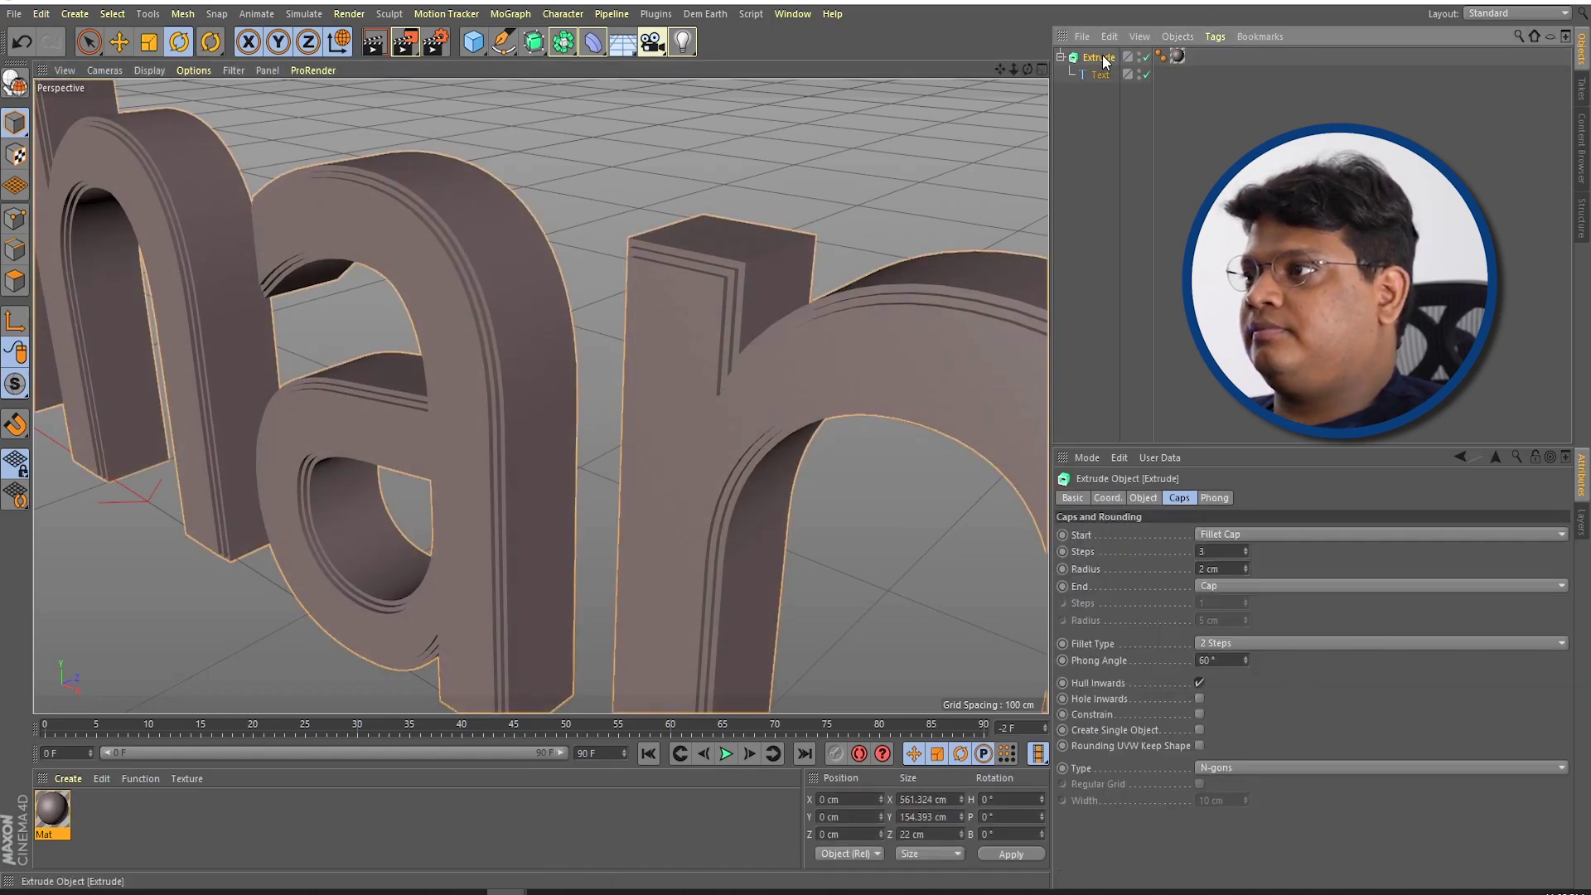
# Step: Try the Engraved fillet type, then settle on Convex
pyautogui.click(1279, 643)
pyautogui.click(1241, 765)
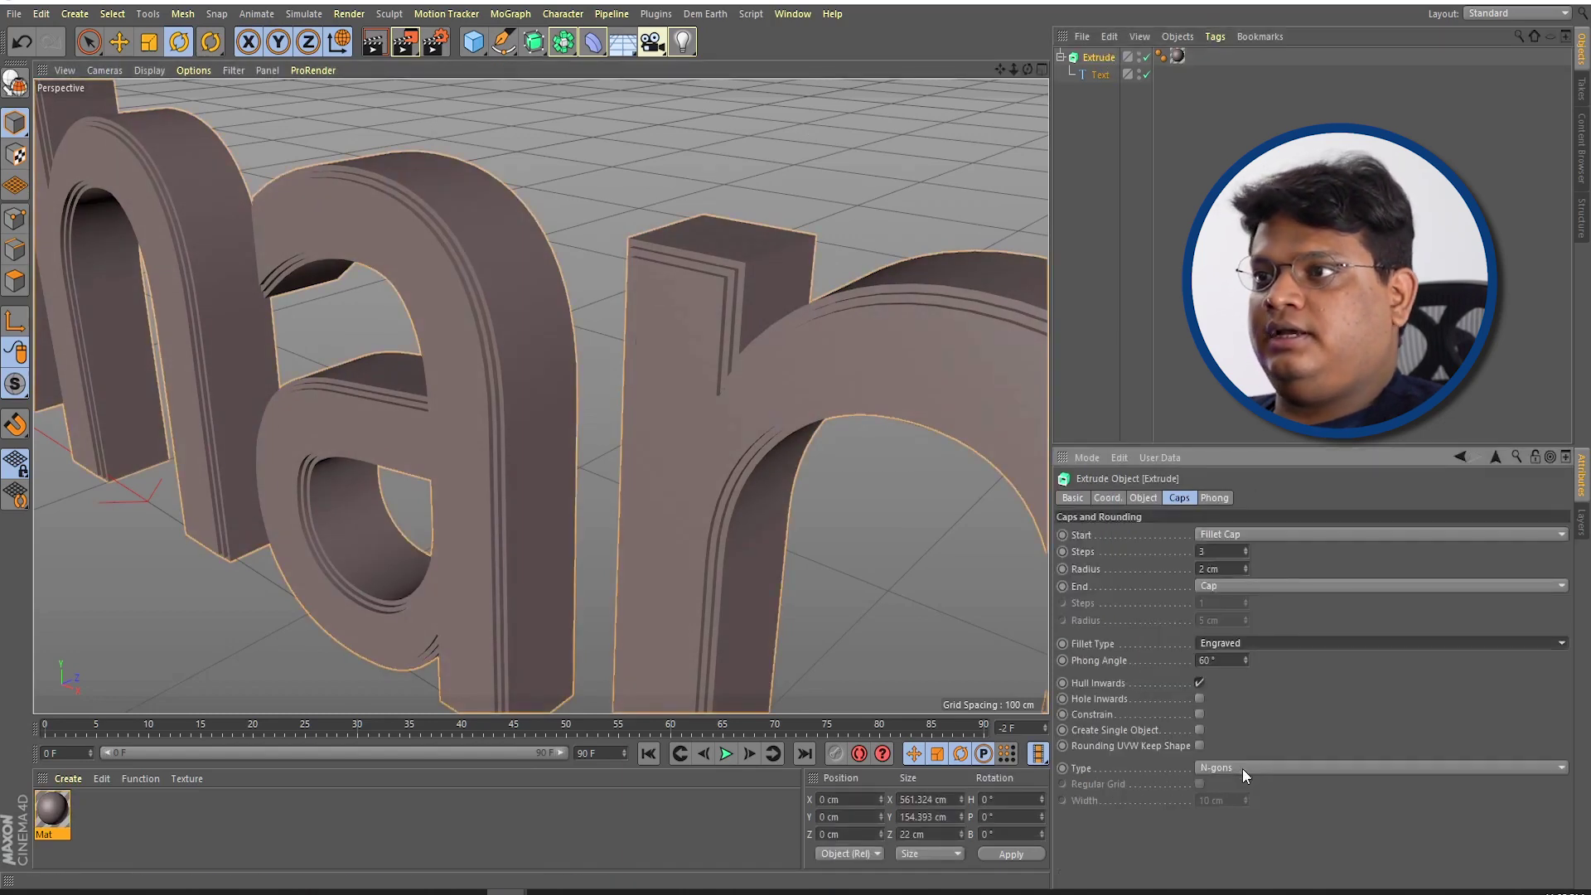
pyautogui.moveTo(642, 384)
pyautogui.keyDown('alt'); pyautogui.mouseDown()
pyautogui.moveTo(580, 286)
pyautogui.moveTo(511, 290)
pyautogui.moveTo(628, 282)
pyautogui.moveTo(699, 345)
pyautogui.moveTo(822, 383)
pyautogui.mouseUp(); pyautogui.keyUp('alt')
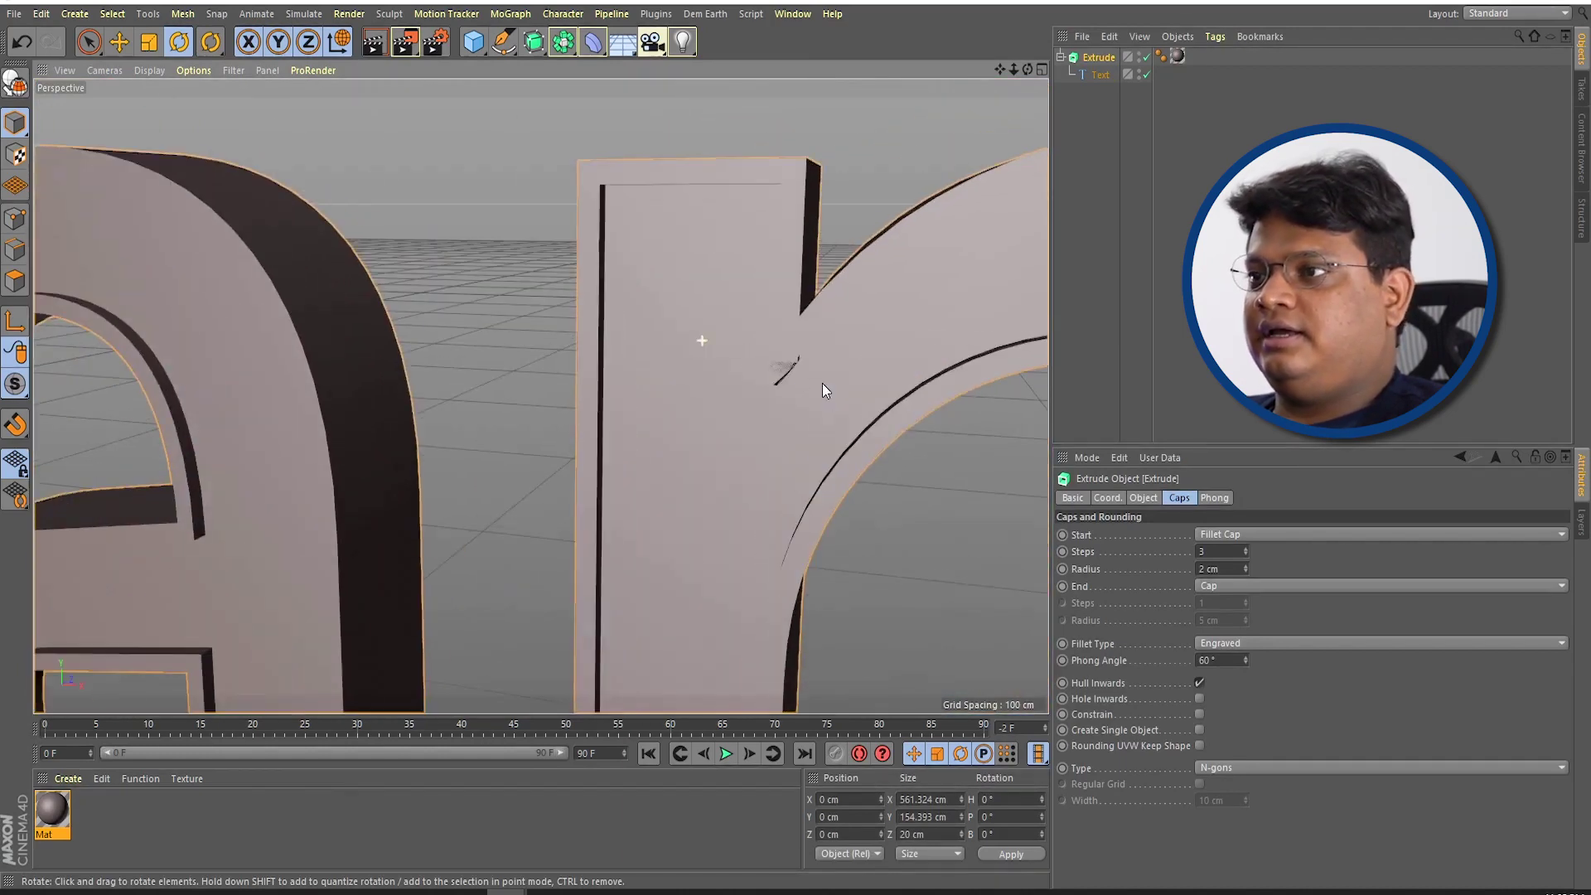
pyautogui.click(1240, 643)
pyautogui.click(1248, 685)
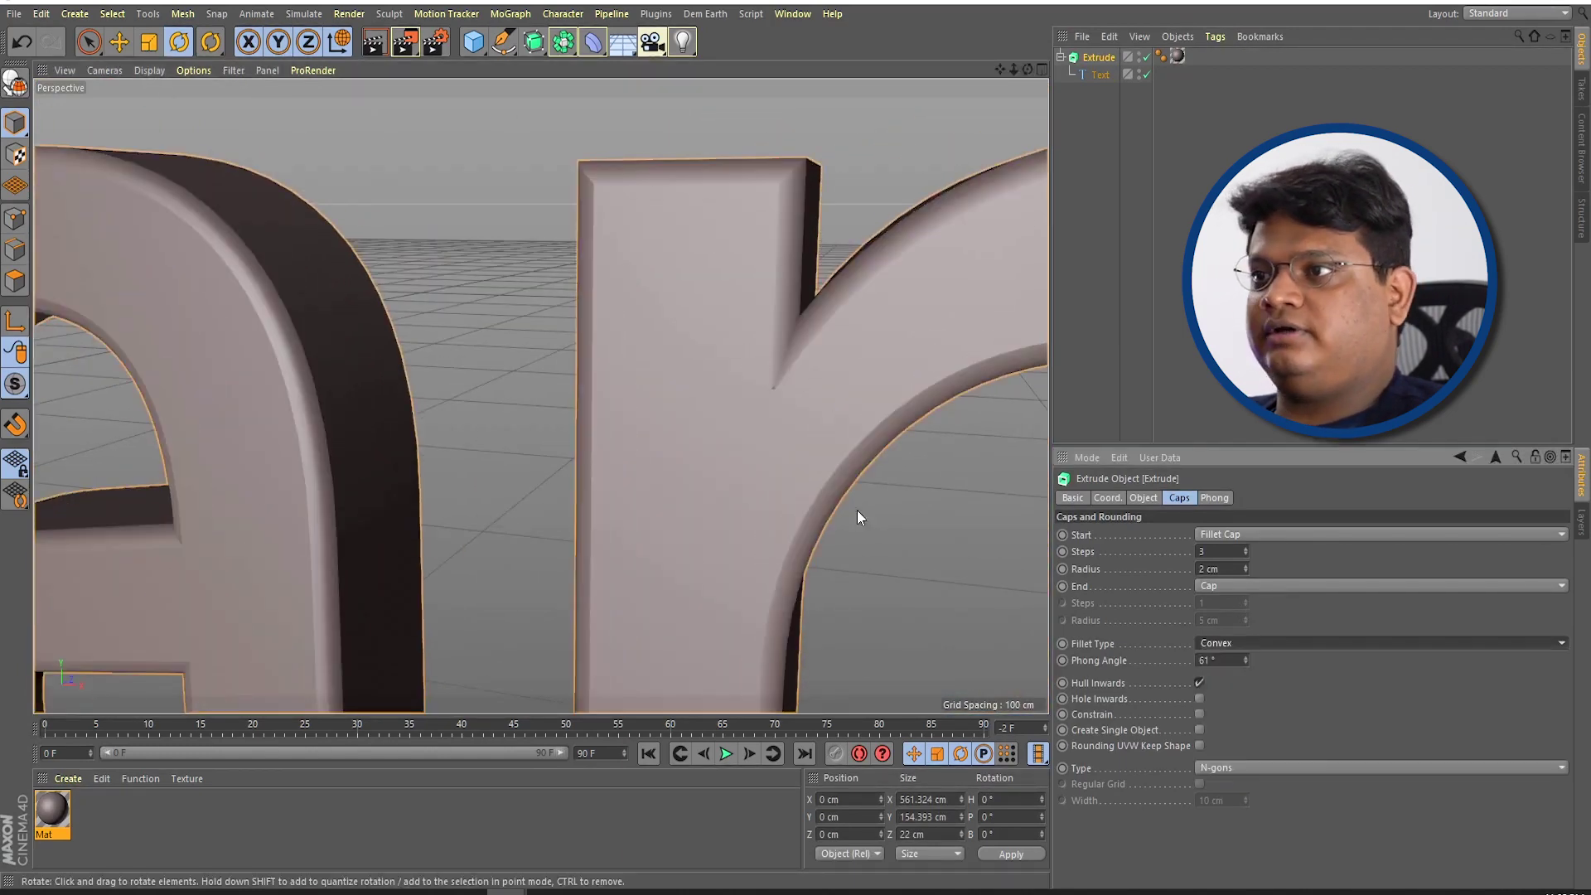
pyautogui.keyDown('alt'); pyautogui.moveTo(787, 438); pyautogui.dragTo(605, 431); pyautogui.keyUp('alt')
pyautogui.keyDown('alt'); pyautogui.moveTo(728, 418); pyautogui.dragTo(634, 330); pyautogui.keyUp('alt')
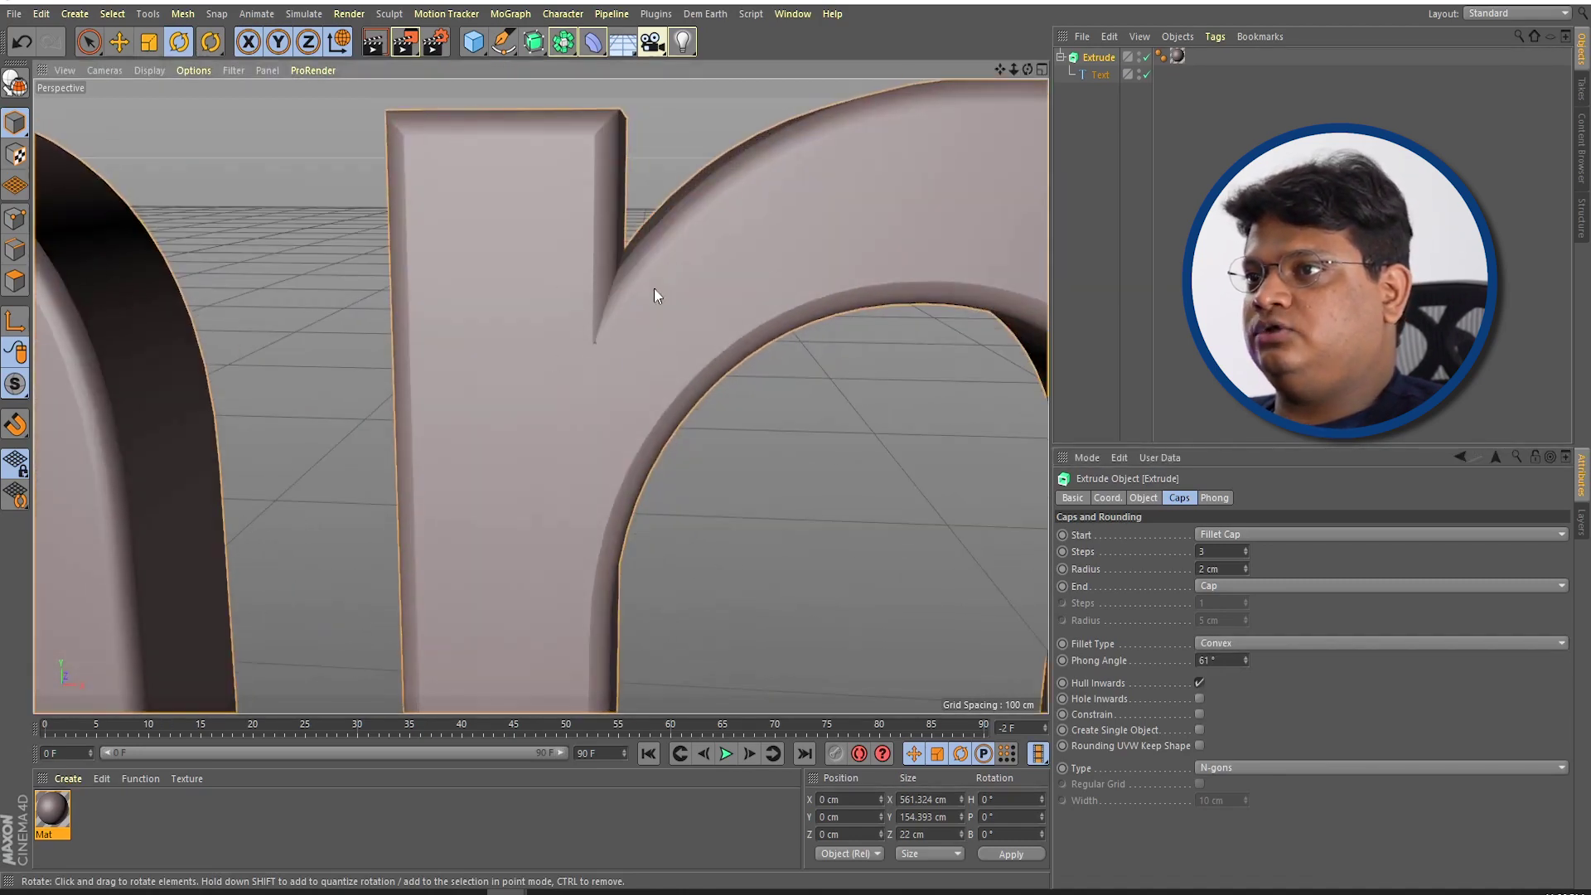
# Step: Turn Constrain on for the fillet after comparing, then delete the extruded text
pyautogui.click(1199, 714)
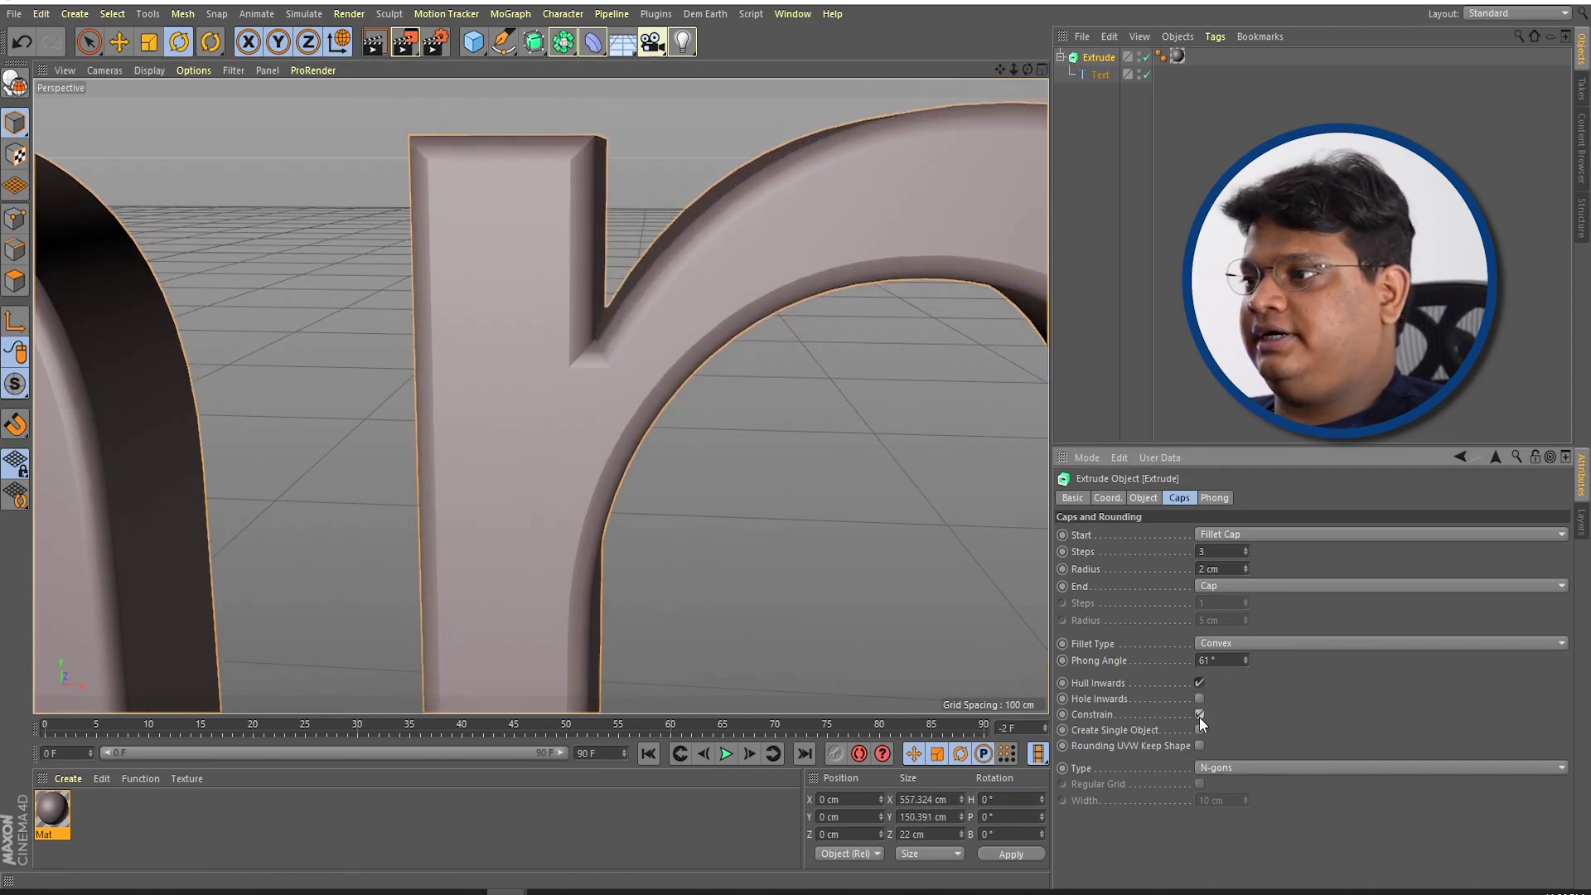
pyautogui.click(1199, 714)
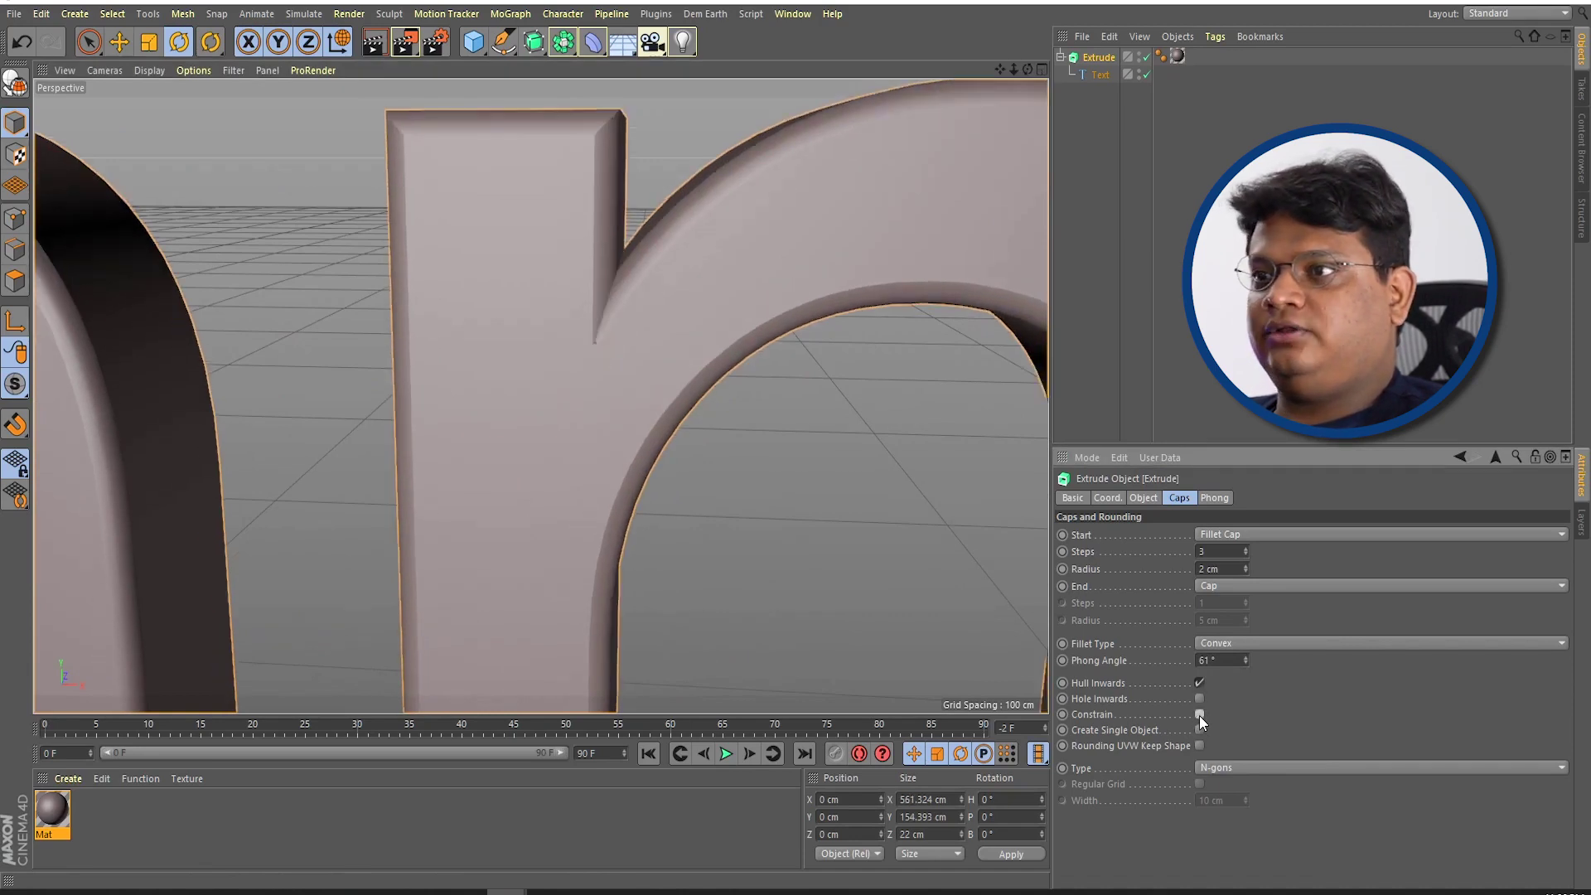
pyautogui.click(1199, 714)
pyautogui.click(1199, 715)
pyautogui.scroll(-10, 901, 653)
pyautogui.moveTo(186, 479)
pyautogui.keyDown('alt'); pyautogui.mouseDown()
pyautogui.moveTo(255, 485)
pyautogui.moveTo(772, 172)
pyautogui.moveTo(389, 490)
pyautogui.moveTo(266, 530)
pyautogui.moveTo(221, 473)
pyautogui.moveTo(739, 281)
pyautogui.moveTo(334, 526)
pyautogui.moveTo(611, 509)
pyautogui.moveTo(555, 421)
pyautogui.moveTo(609, 416)
pyautogui.moveTo(600, 446)
pyautogui.moveTo(606, 296)
pyautogui.mouseUp(); pyautogui.keyUp('alt')
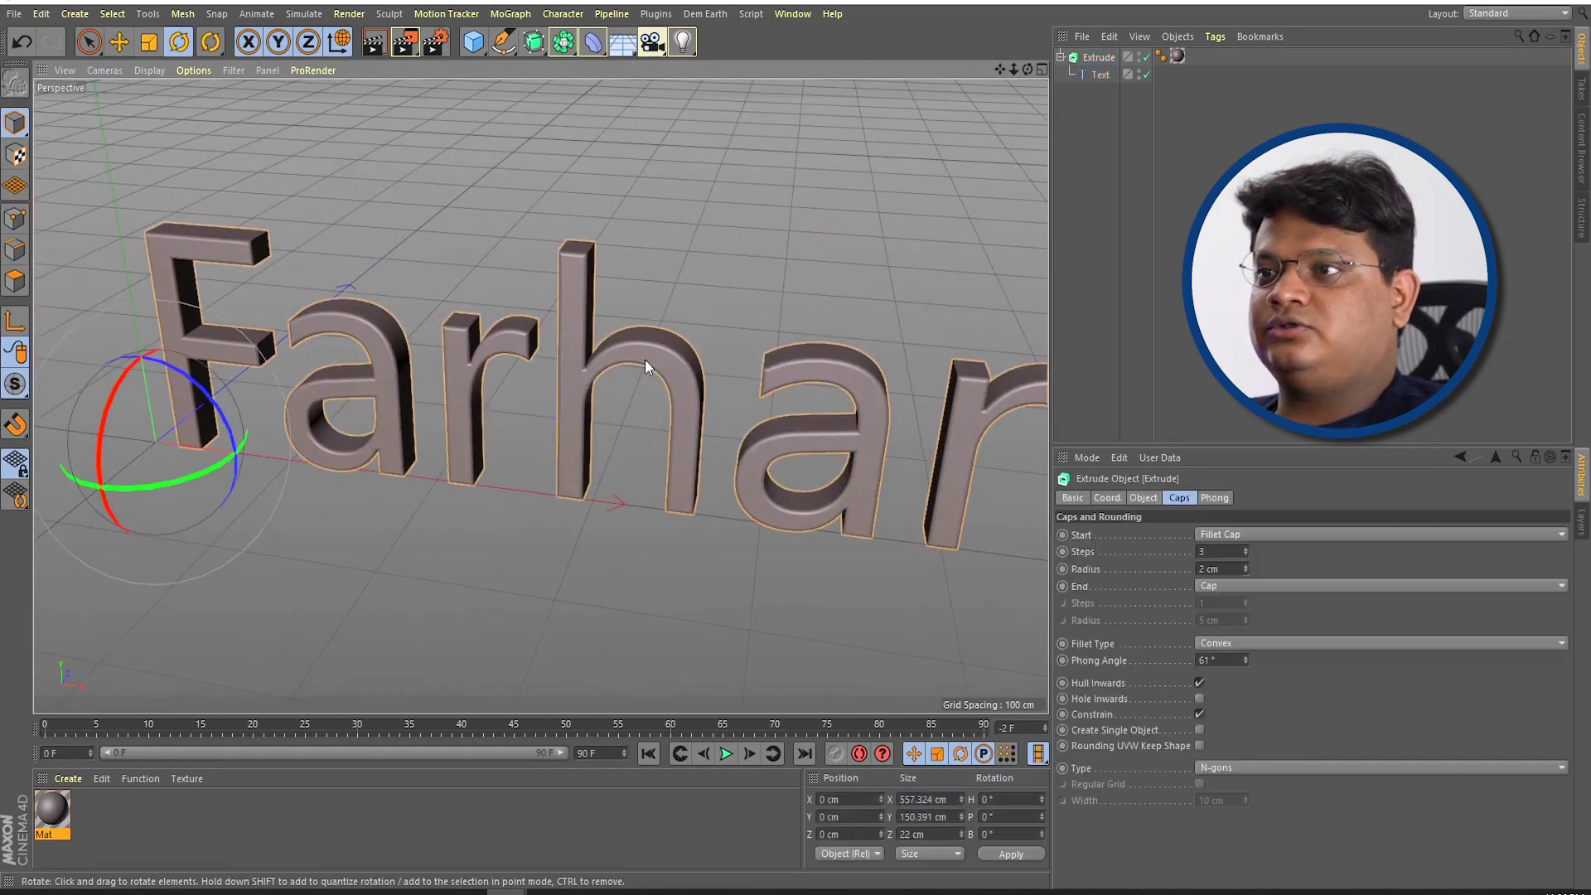
pyautogui.press('Delete')
# Step: Add a Circle spline and make it a ring with 178 cm inner radius
pyautogui.click(505, 52)
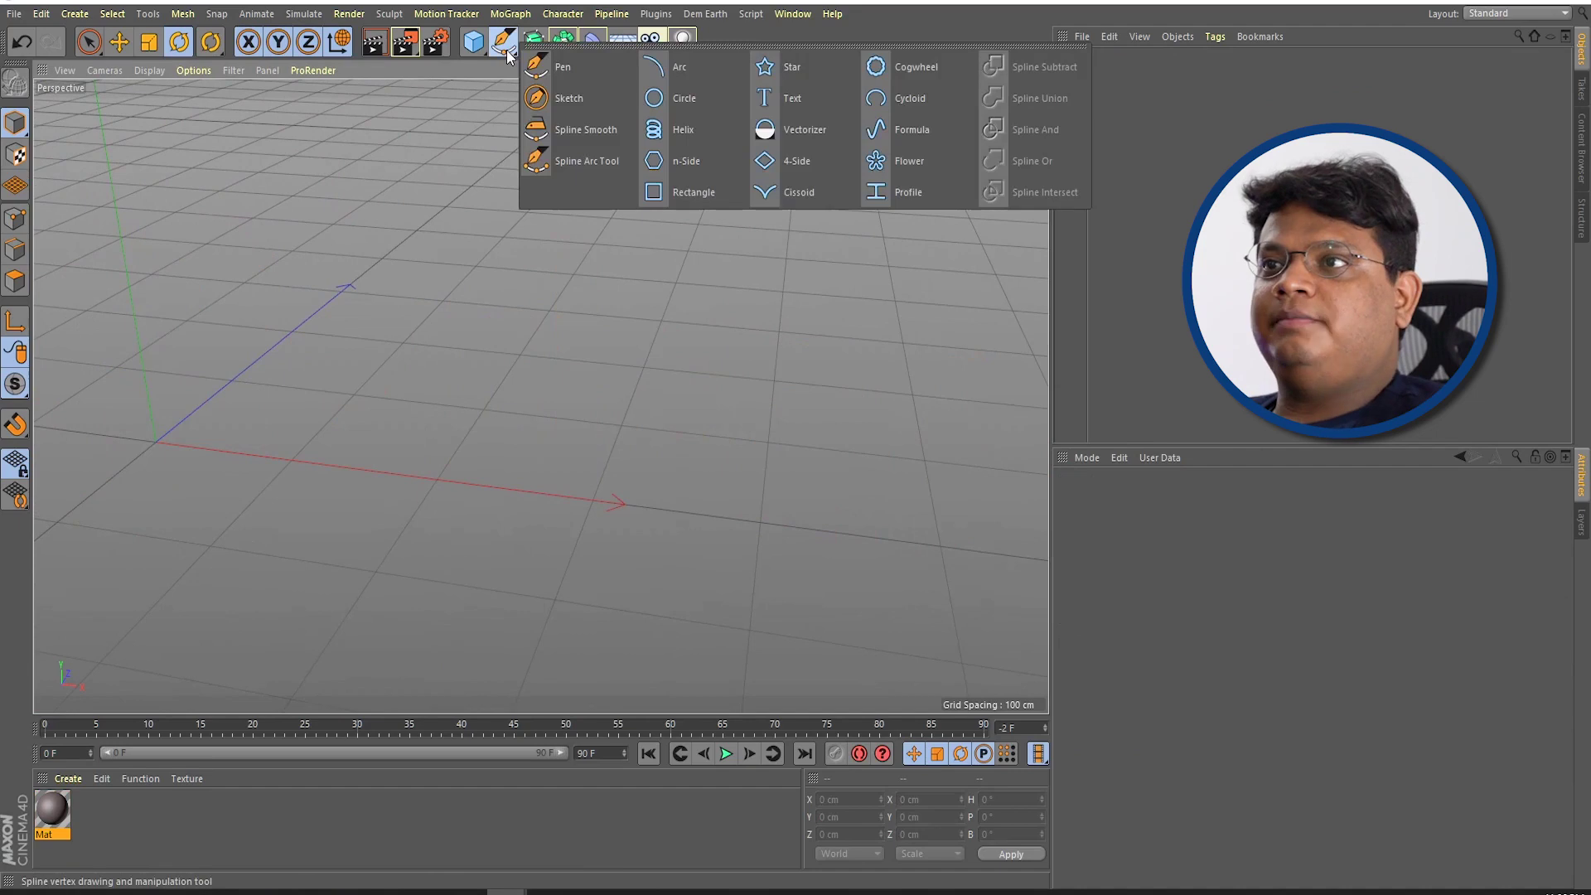
pyautogui.click(661, 99)
pyautogui.keyDown('alt'); pyautogui.moveTo(634, 292); pyautogui.dragTo(778, 347); pyautogui.keyUp('alt')
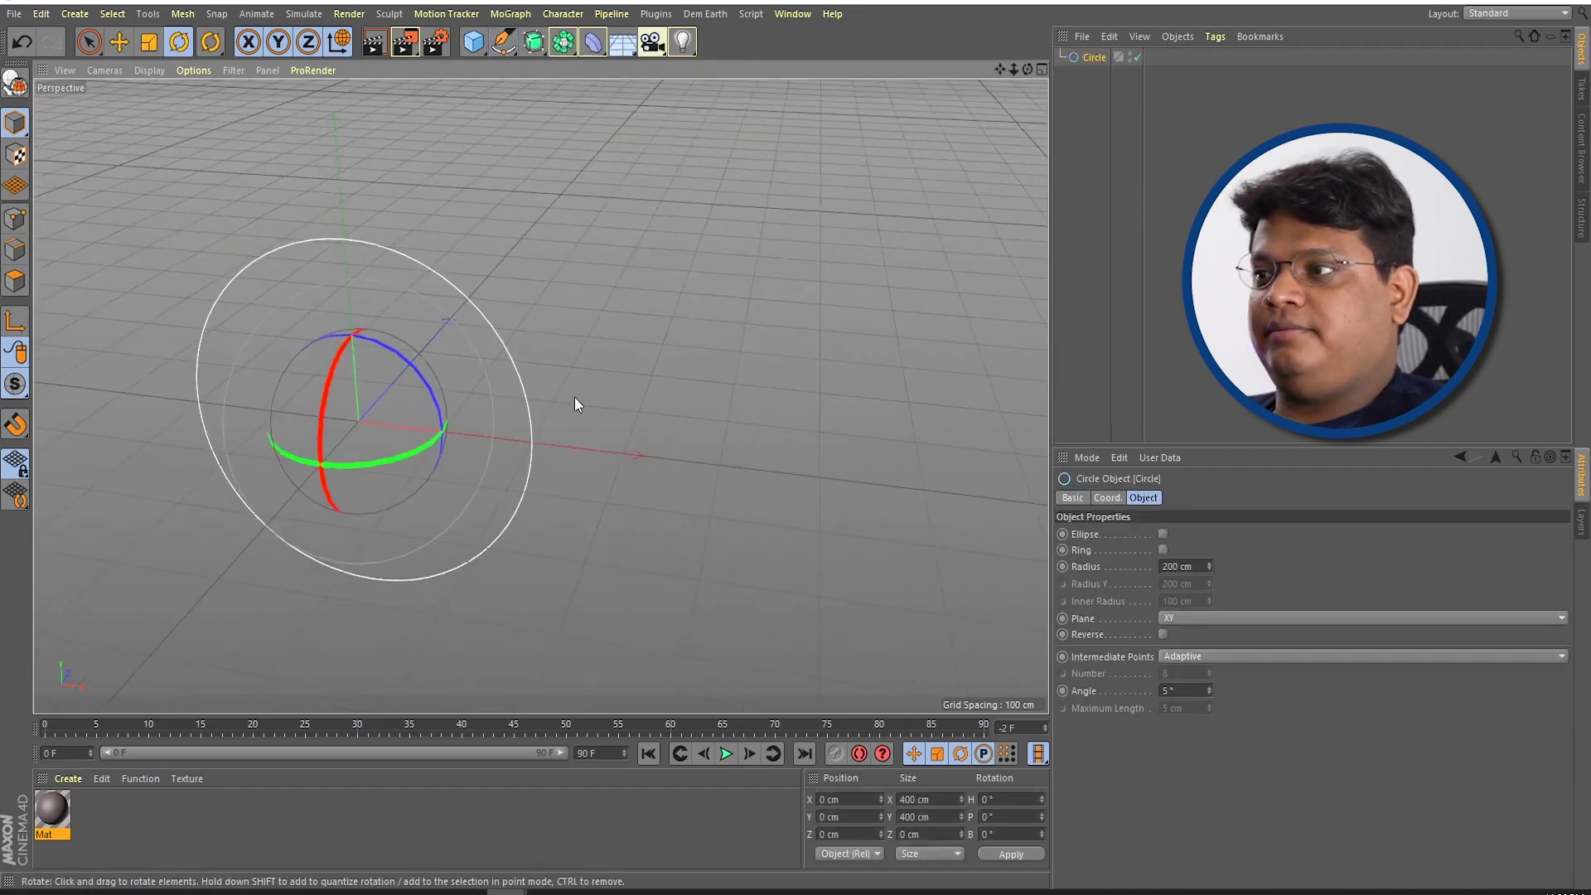
pyautogui.click(1164, 550)
pyautogui.keyDown('alt'); pyautogui.moveTo(618, 482); pyautogui.dragTo(642, 367); pyautogui.keyUp('alt')
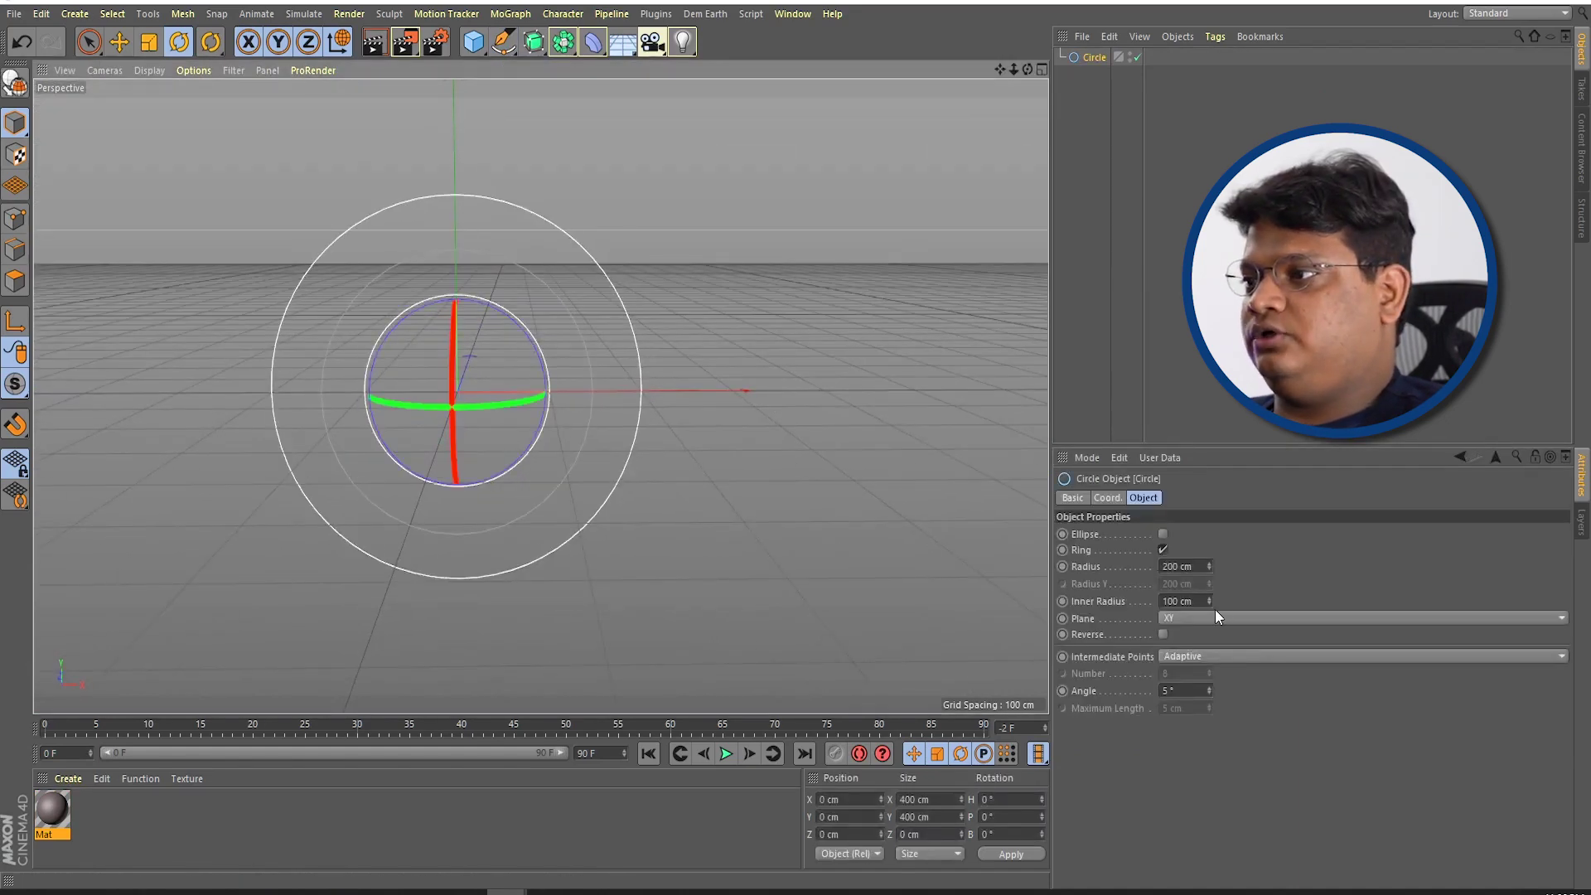
pyautogui.moveTo(1210, 600); pyautogui.dragTo(1209, 530)
pyautogui.click(898, 499)
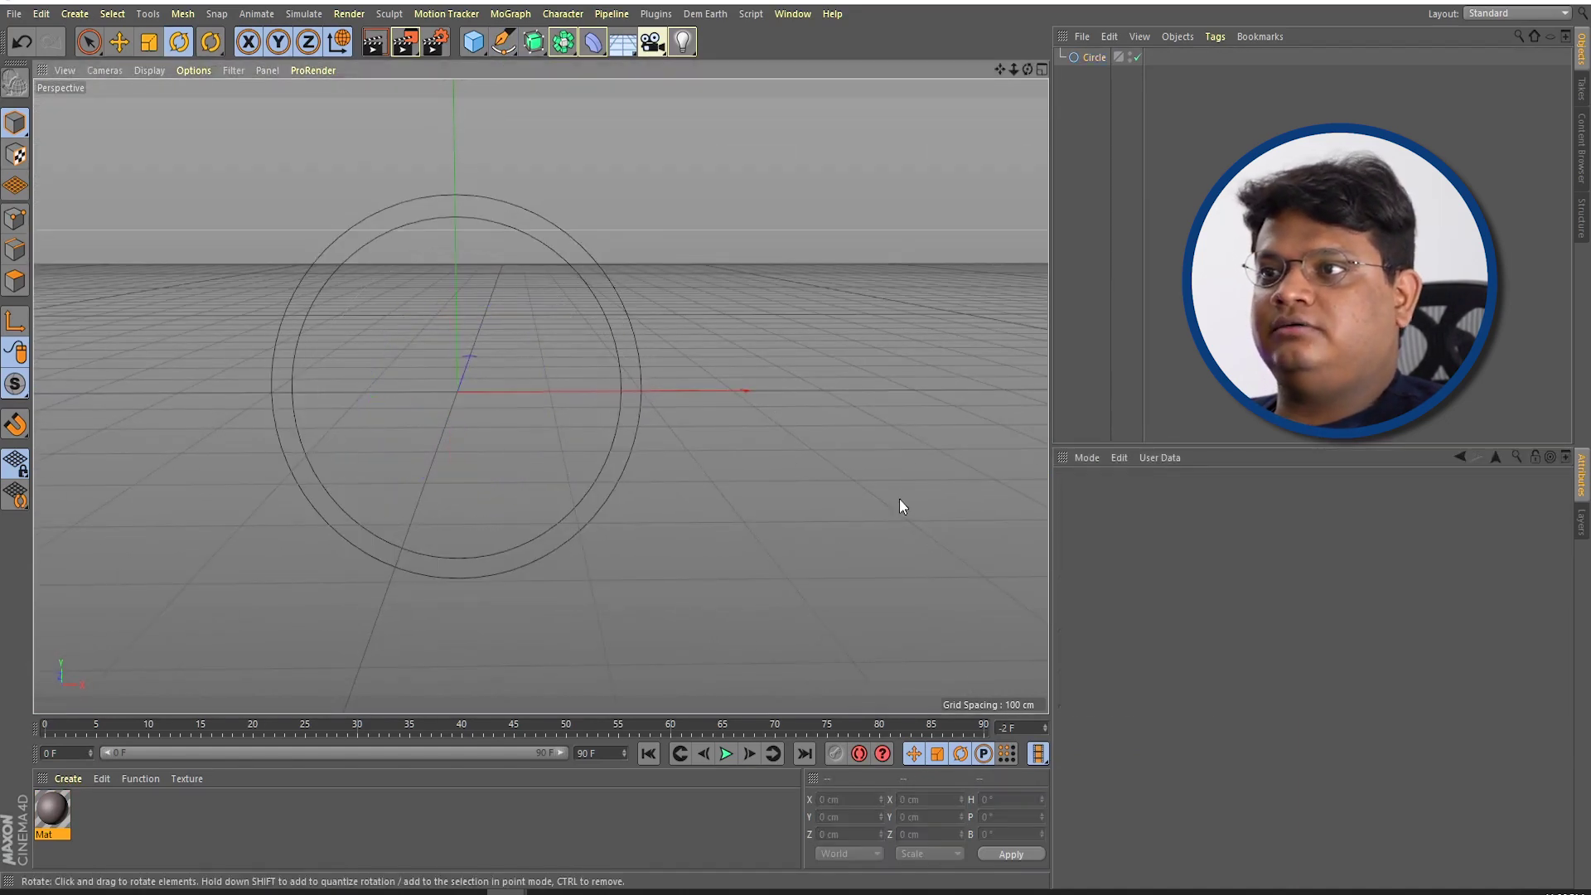
pyautogui.click(518, 205)
# Step: Add an Extrude and parent the Circle under it to form a solid hoop
pyautogui.click(562, 42)
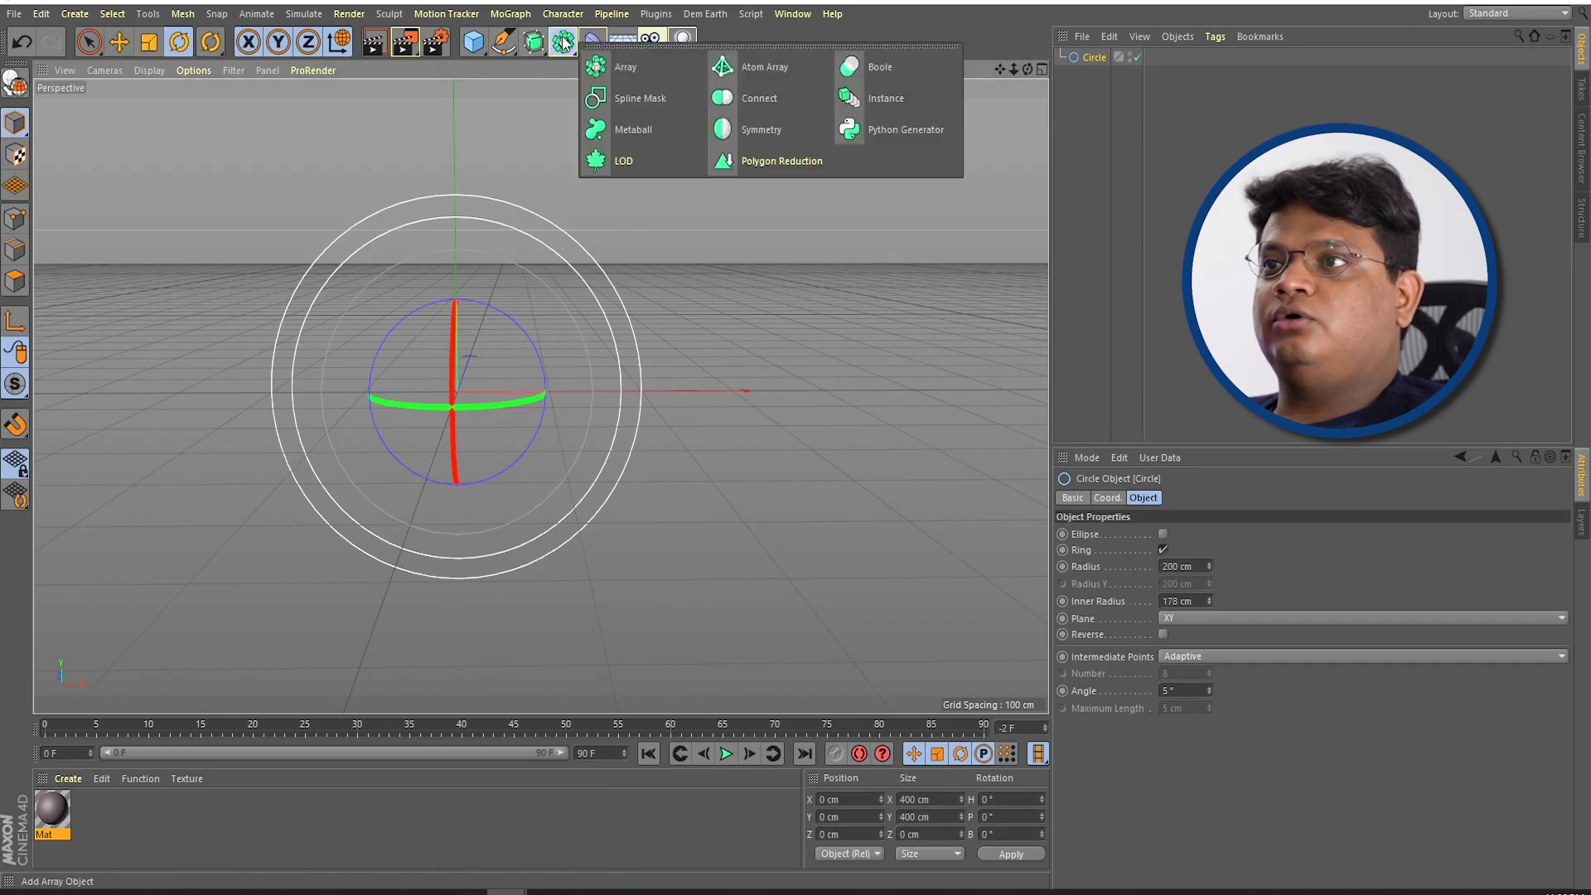
pyautogui.click(540, 52)
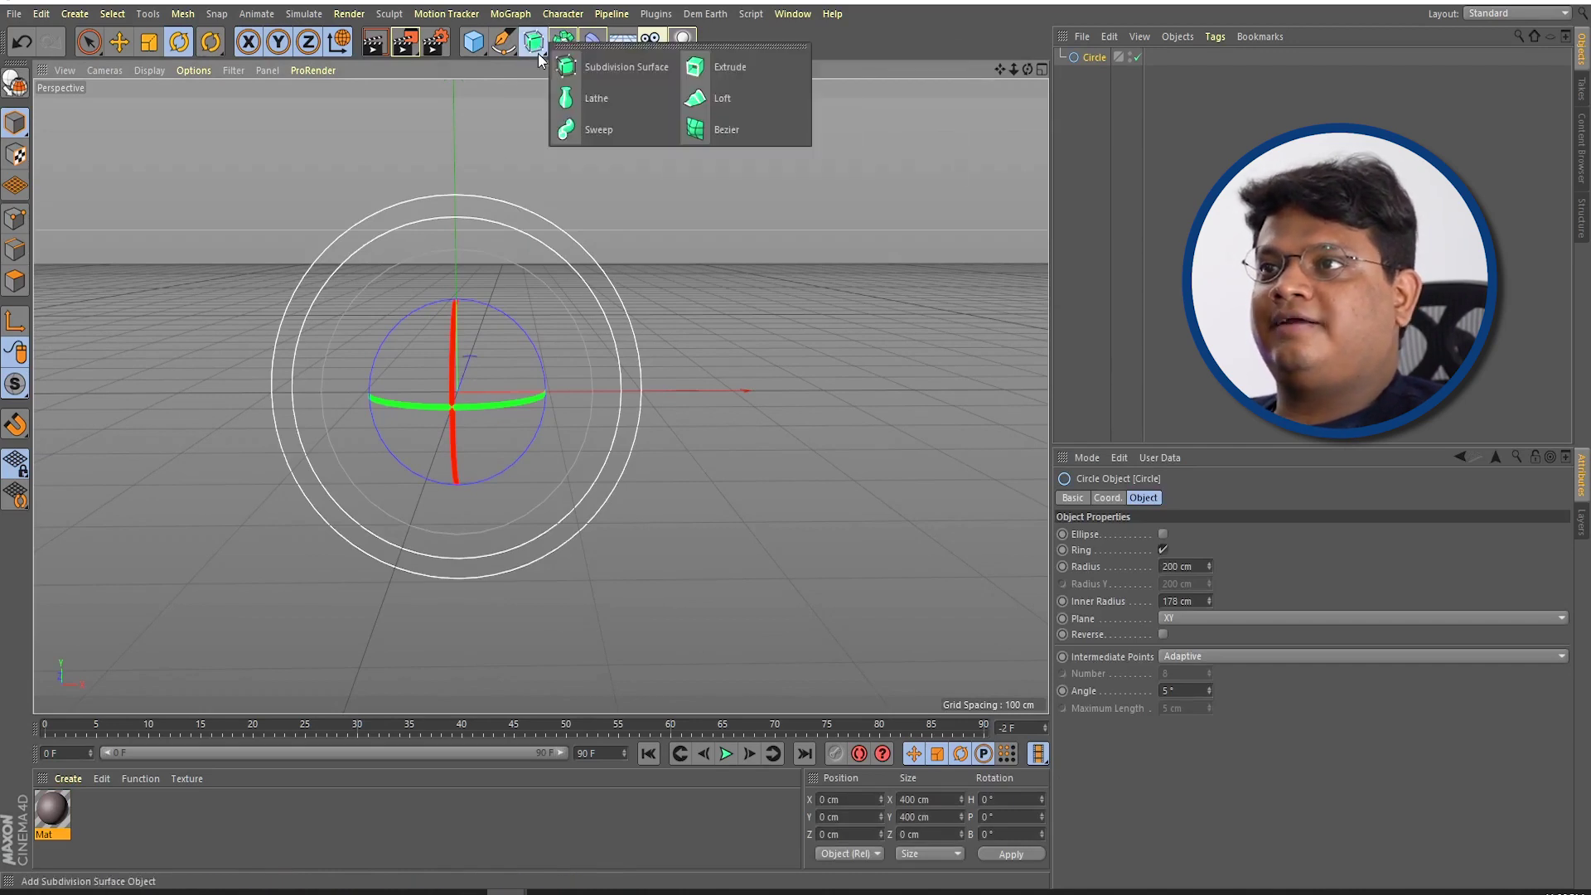
pyautogui.click(727, 72)
pyautogui.click(1094, 75)
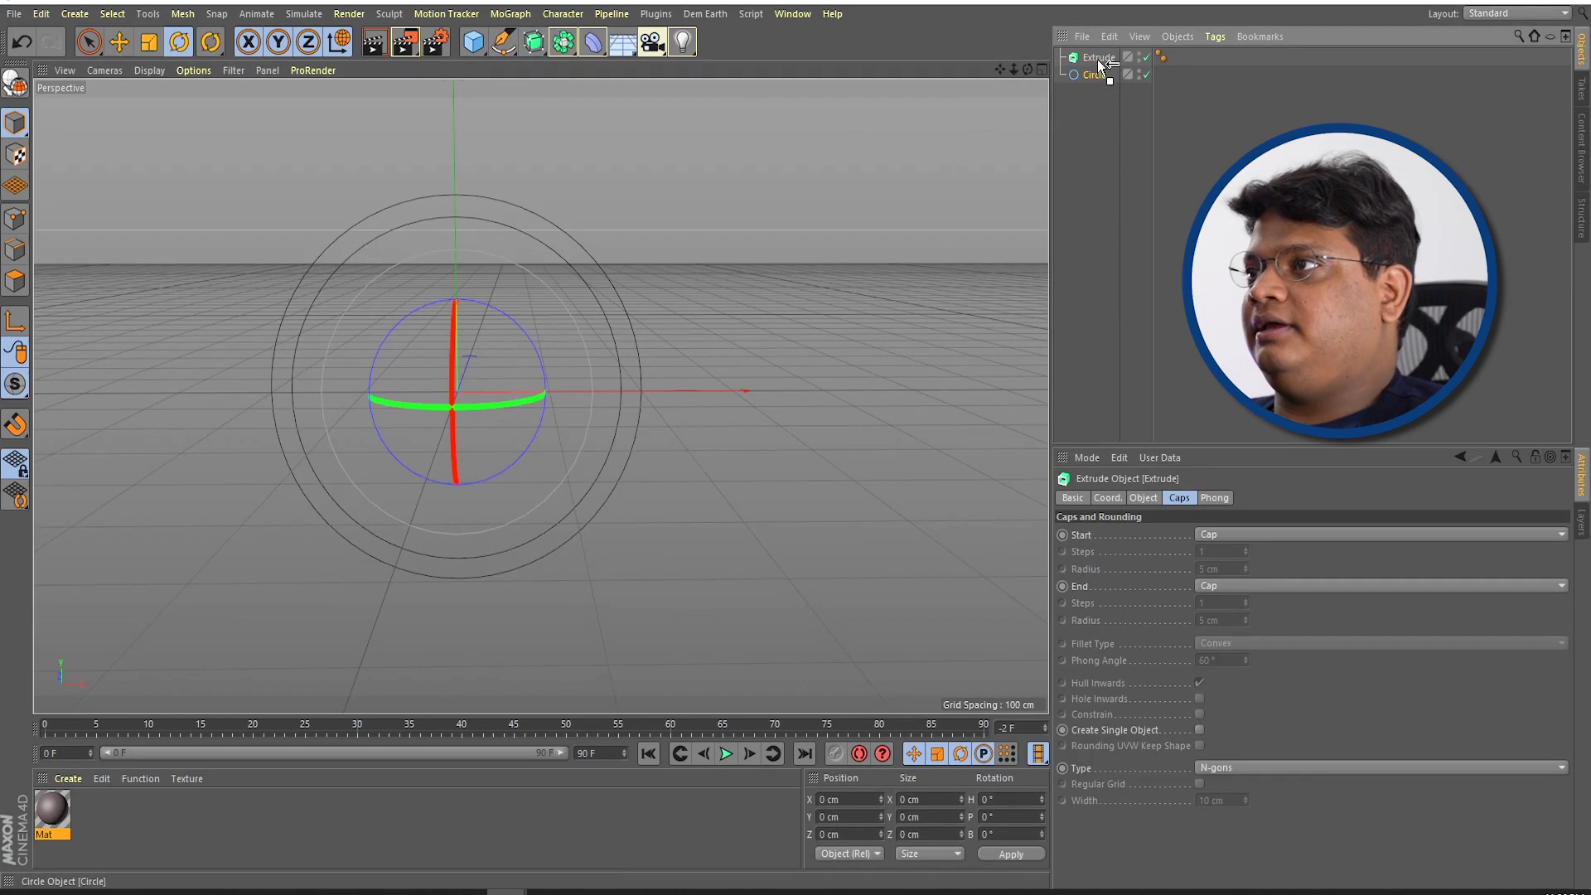
pyautogui.hotkey('ctrl', 'z')
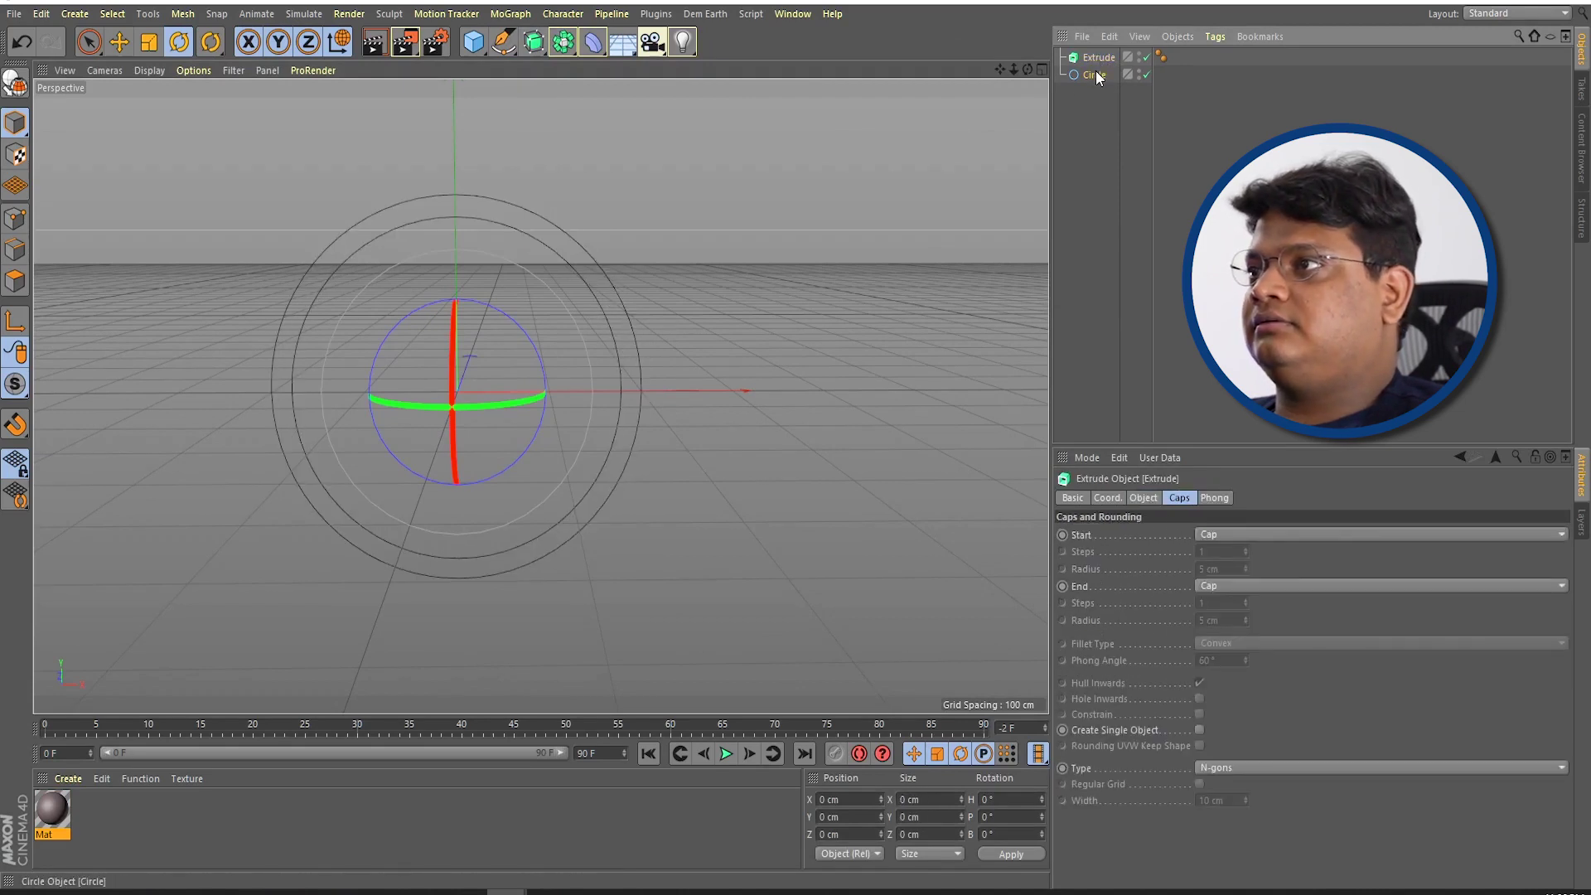
pyautogui.moveTo(1101, 67); pyautogui.dragTo(1101, 59)
pyautogui.click(781, 455)
pyautogui.moveTo(781, 454)
pyautogui.keyDown('alt'); pyautogui.mouseDown()
pyautogui.moveTo(533, 478)
pyautogui.moveTo(683, 365)
pyautogui.moveTo(764, 354)
pyautogui.moveTo(534, 376)
pyautogui.moveTo(668, 382)
pyautogui.moveTo(635, 433)
pyautogui.moveTo(482, 454)
pyautogui.moveTo(658, 445)
pyautogui.moveTo(764, 520)
pyautogui.moveTo(698, 379)
pyautogui.moveTo(545, 346)
pyautogui.moveTo(510, 399)
pyautogui.moveTo(530, 389)
pyautogui.mouseUp(); pyautogui.keyUp('alt')
pyautogui.click(660, 361)
pyautogui.scroll(-3, 615, 400)
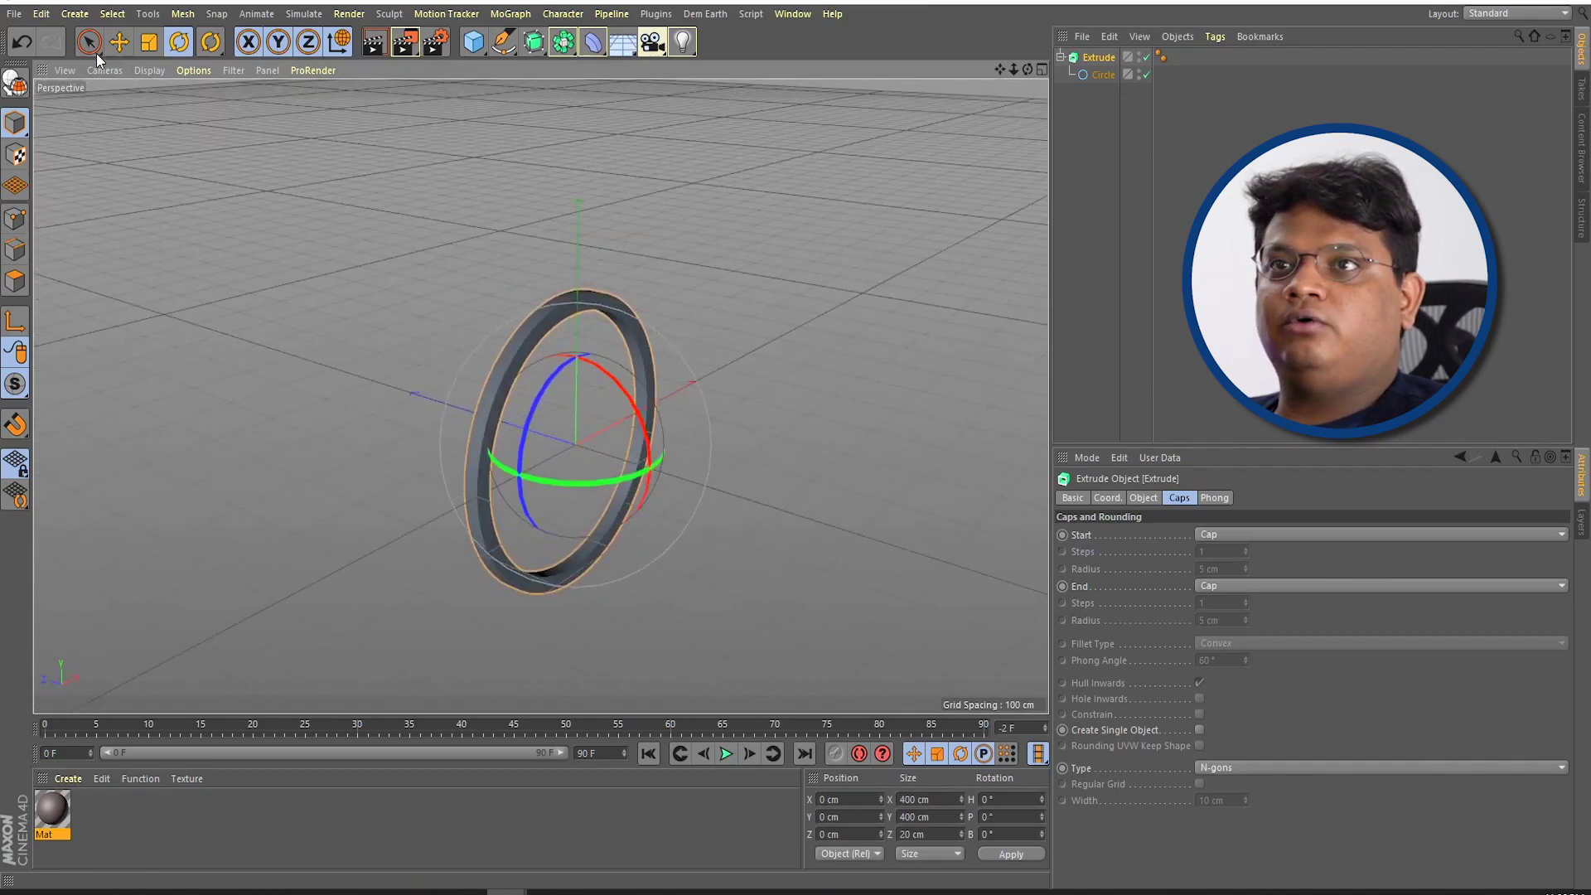
# Step: Activate the Move tool and reselect the extruded ring
pyautogui.press('e')
pyautogui.click(520, 284)
pyautogui.click(540, 327)
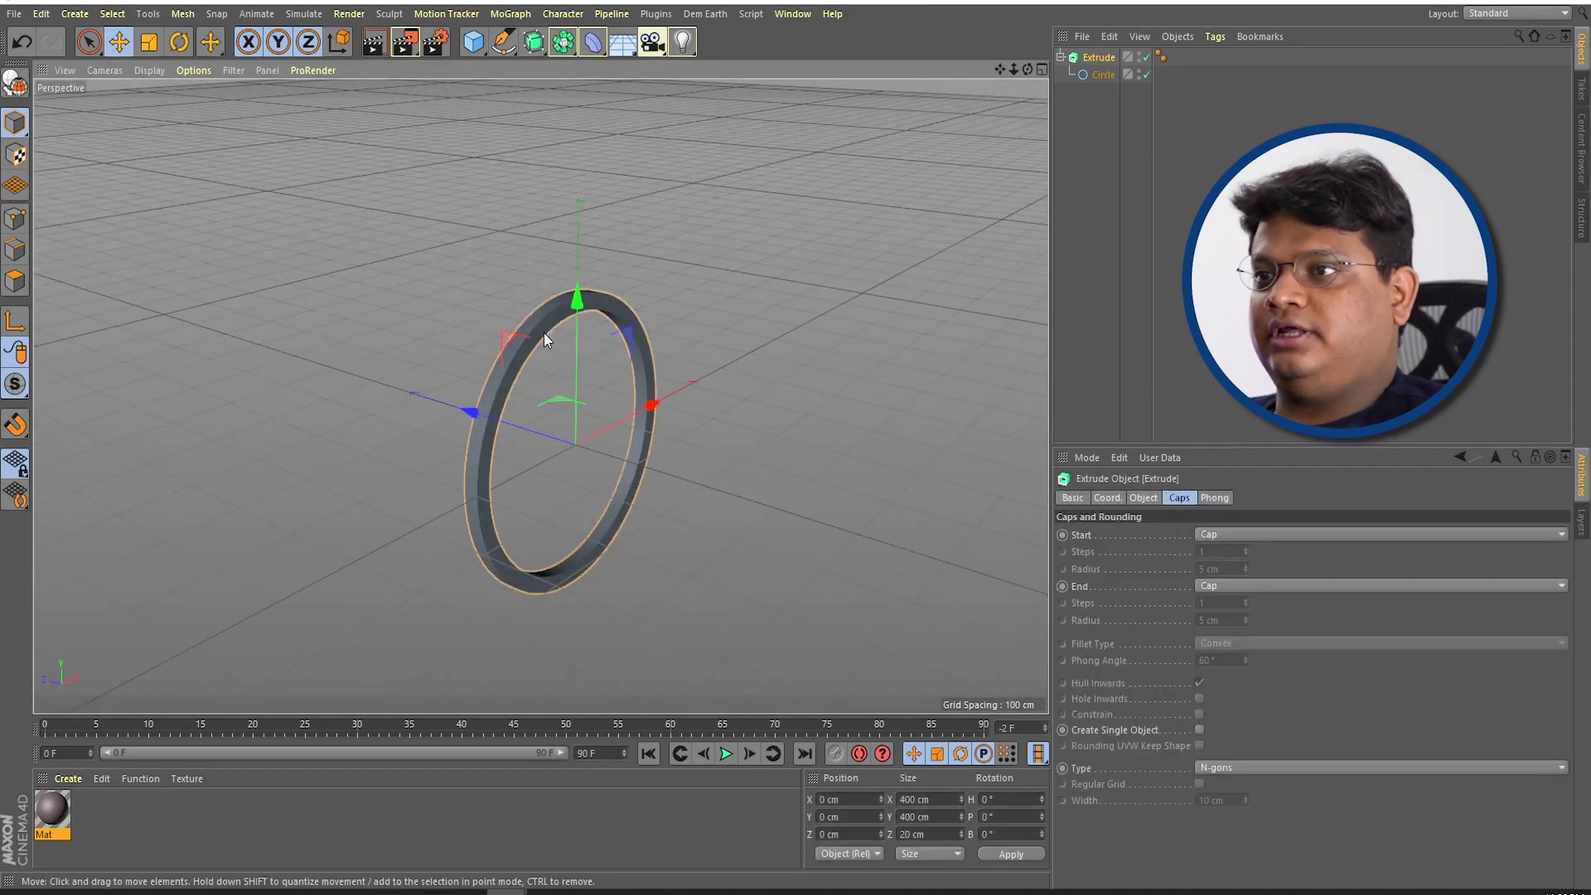
pyautogui.click(668, 263)
pyautogui.click(575, 318)
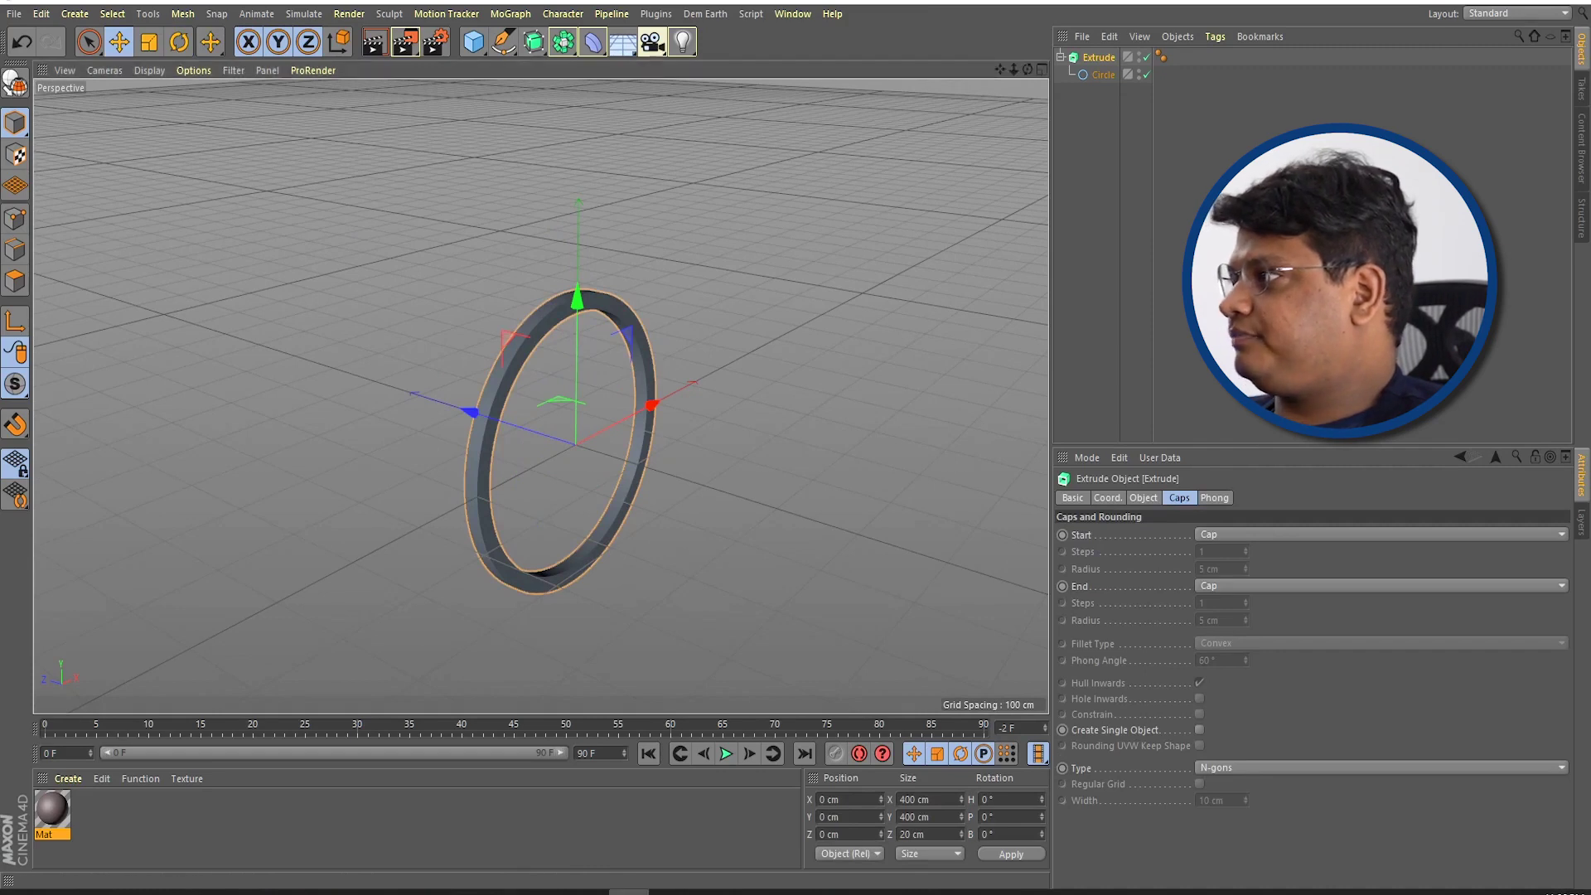
pyautogui.hotkey('alt', 'Tab')
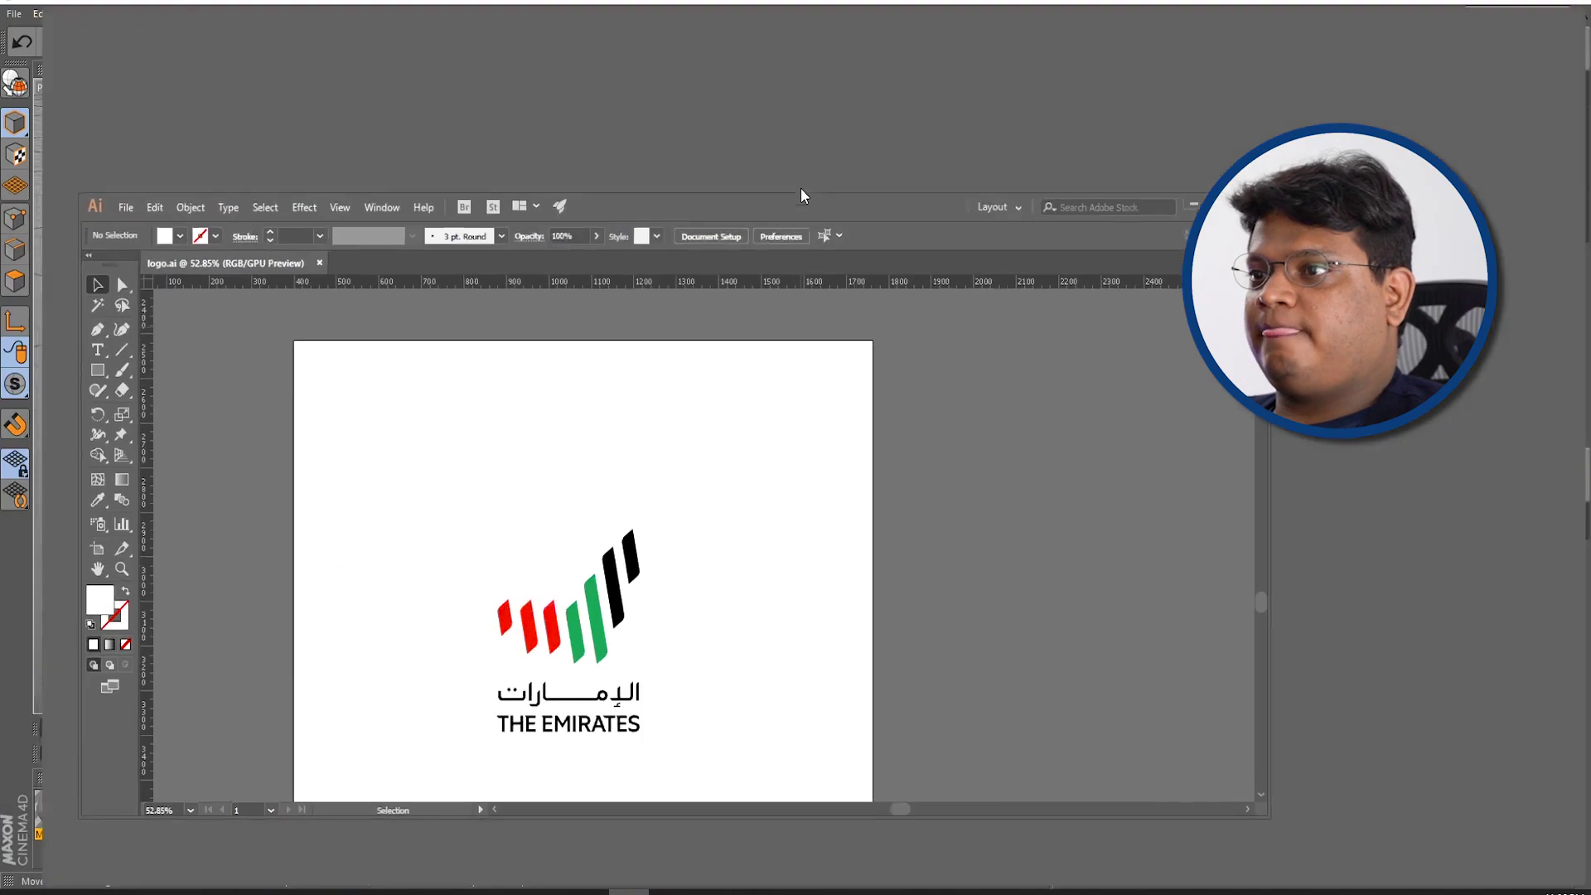
# Step: Maximize Illustrator, zoom in on the logo and select the logo group
pyautogui.doubleClick(800, 195)
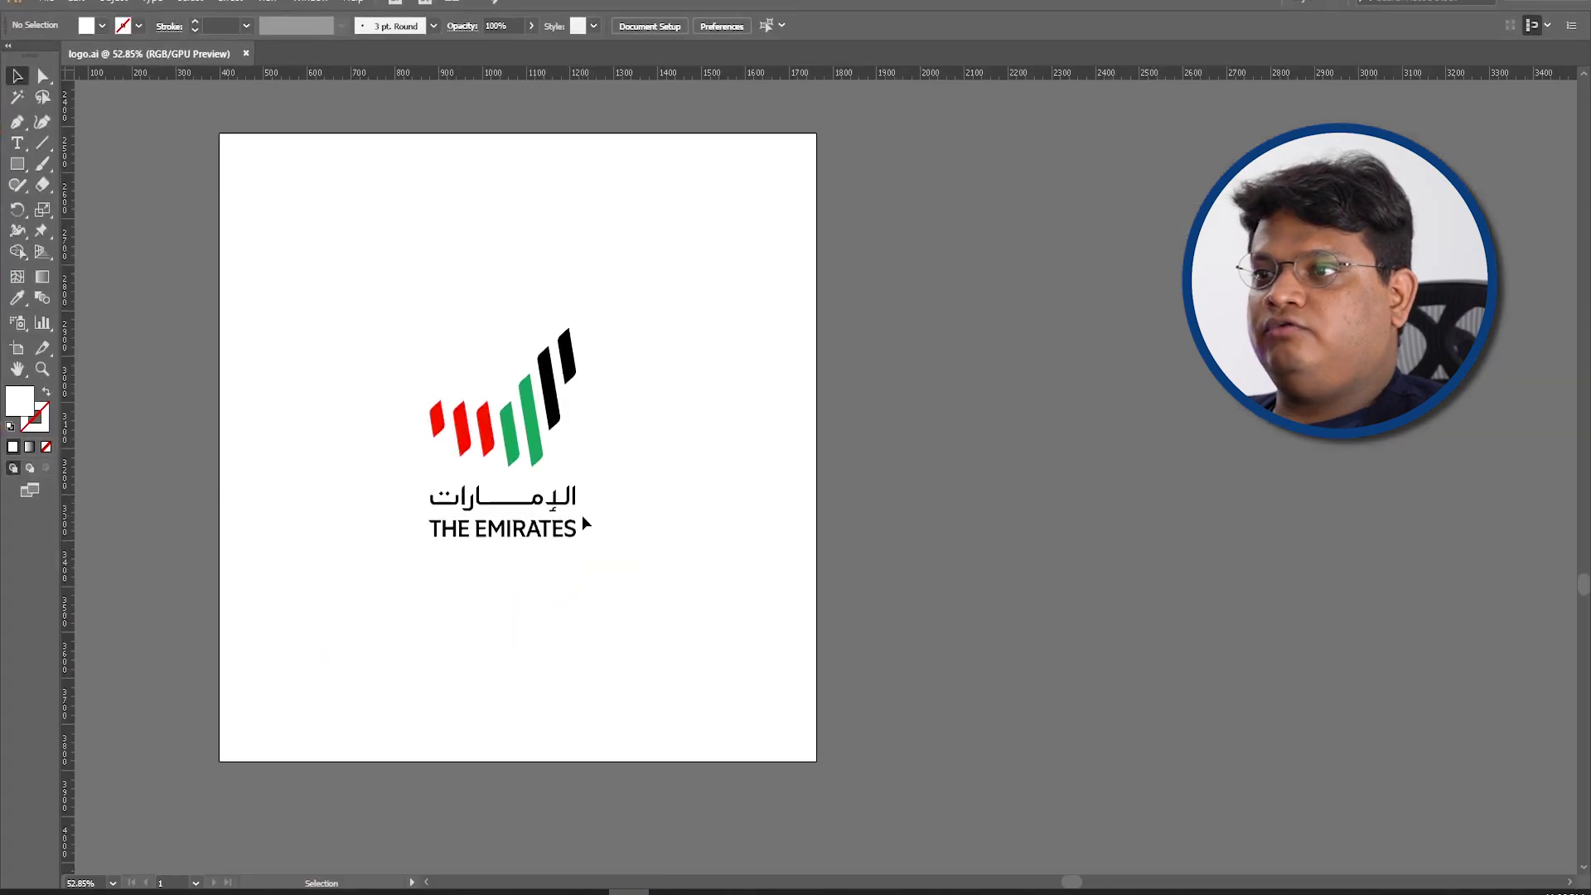
pyautogui.click(542, 464)
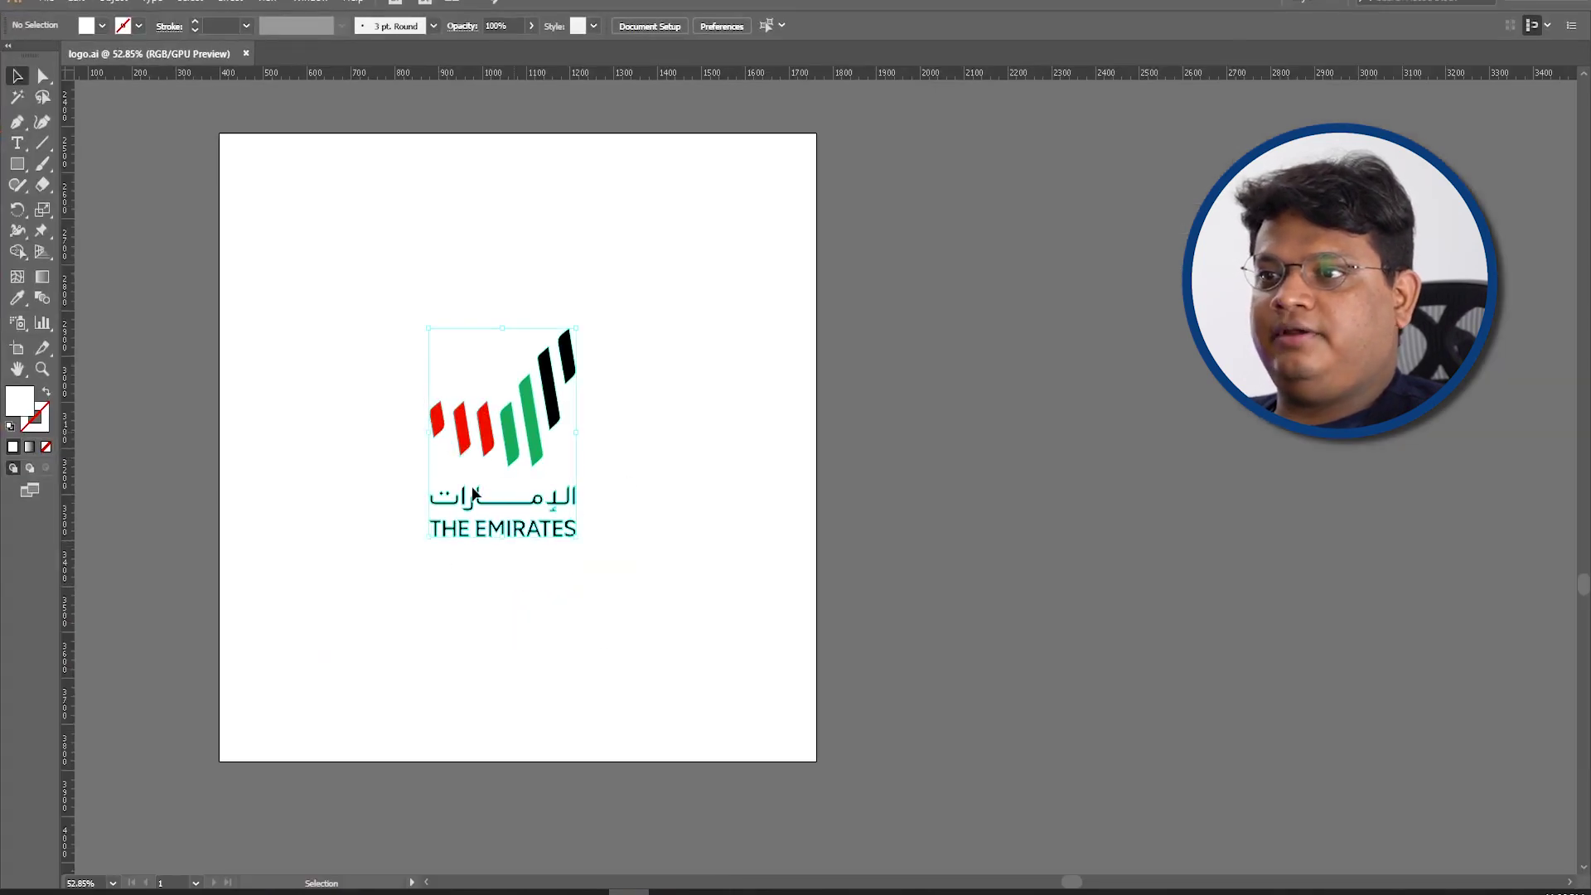
pyautogui.press('z')
pyautogui.moveTo(498, 450); pyautogui.dragTo(175, 294)
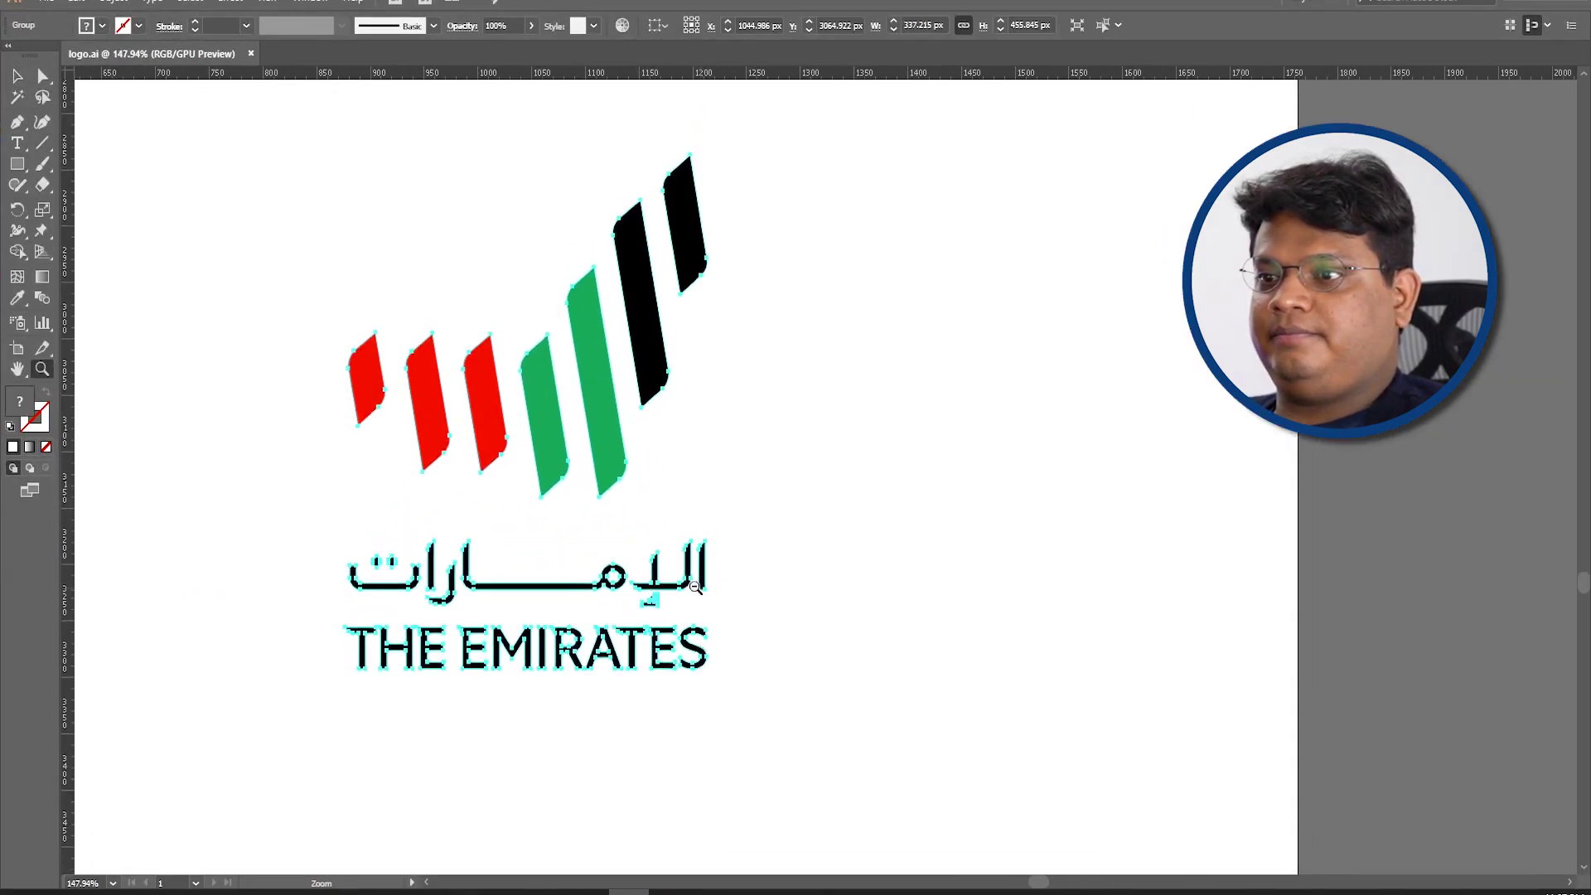
pyautogui.click(12, 81)
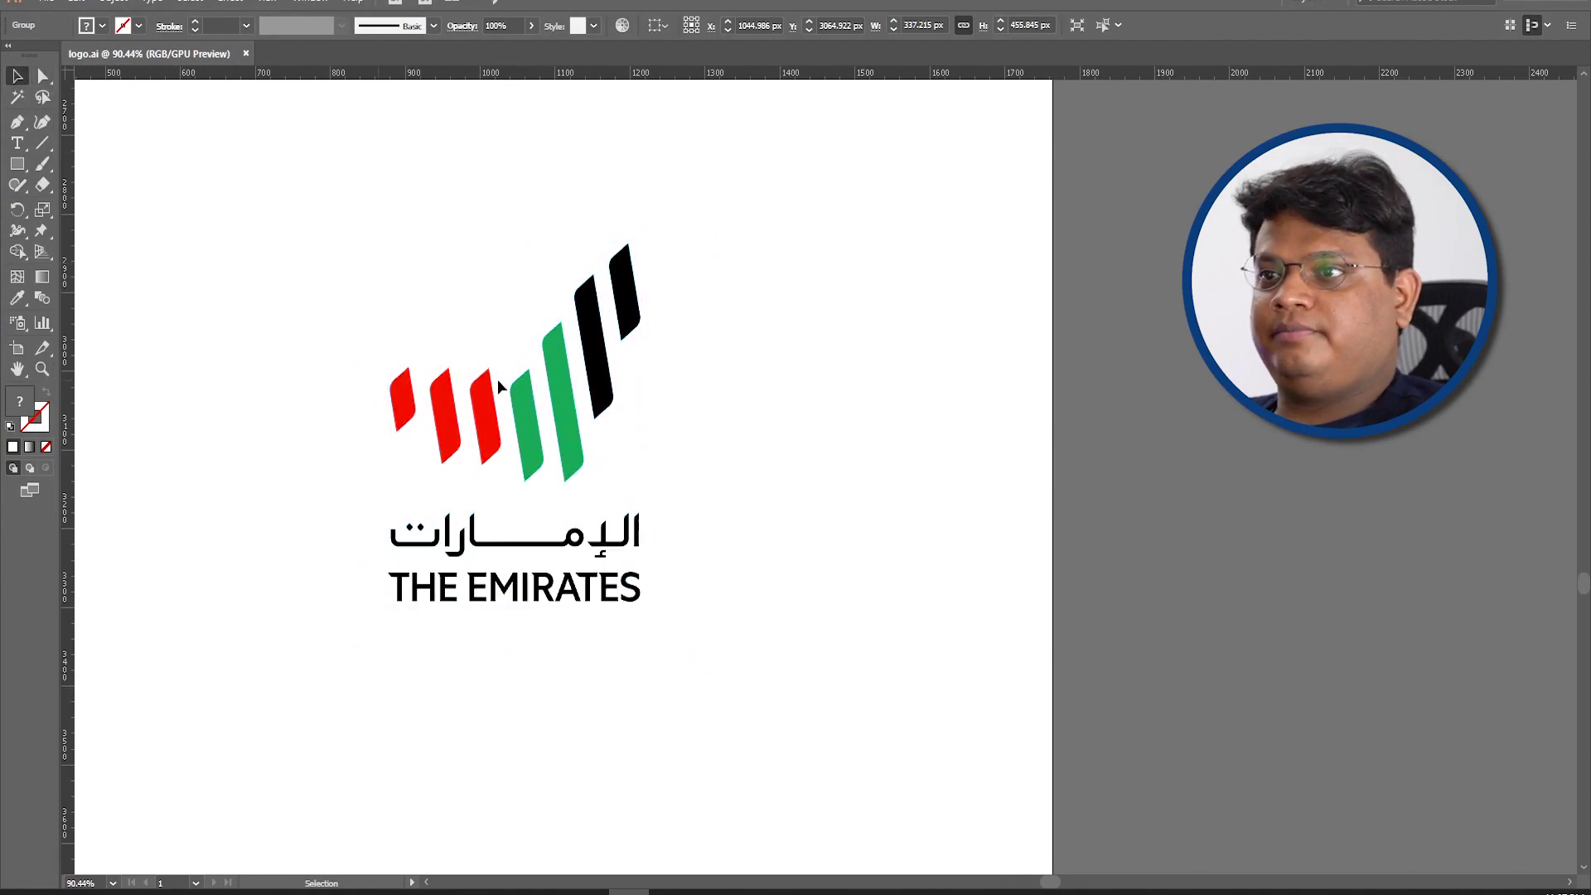
pyautogui.click(477, 460)
# Step: Save As over the existing logo.ai, confirming the replacement
pyautogui.click(48, 3)
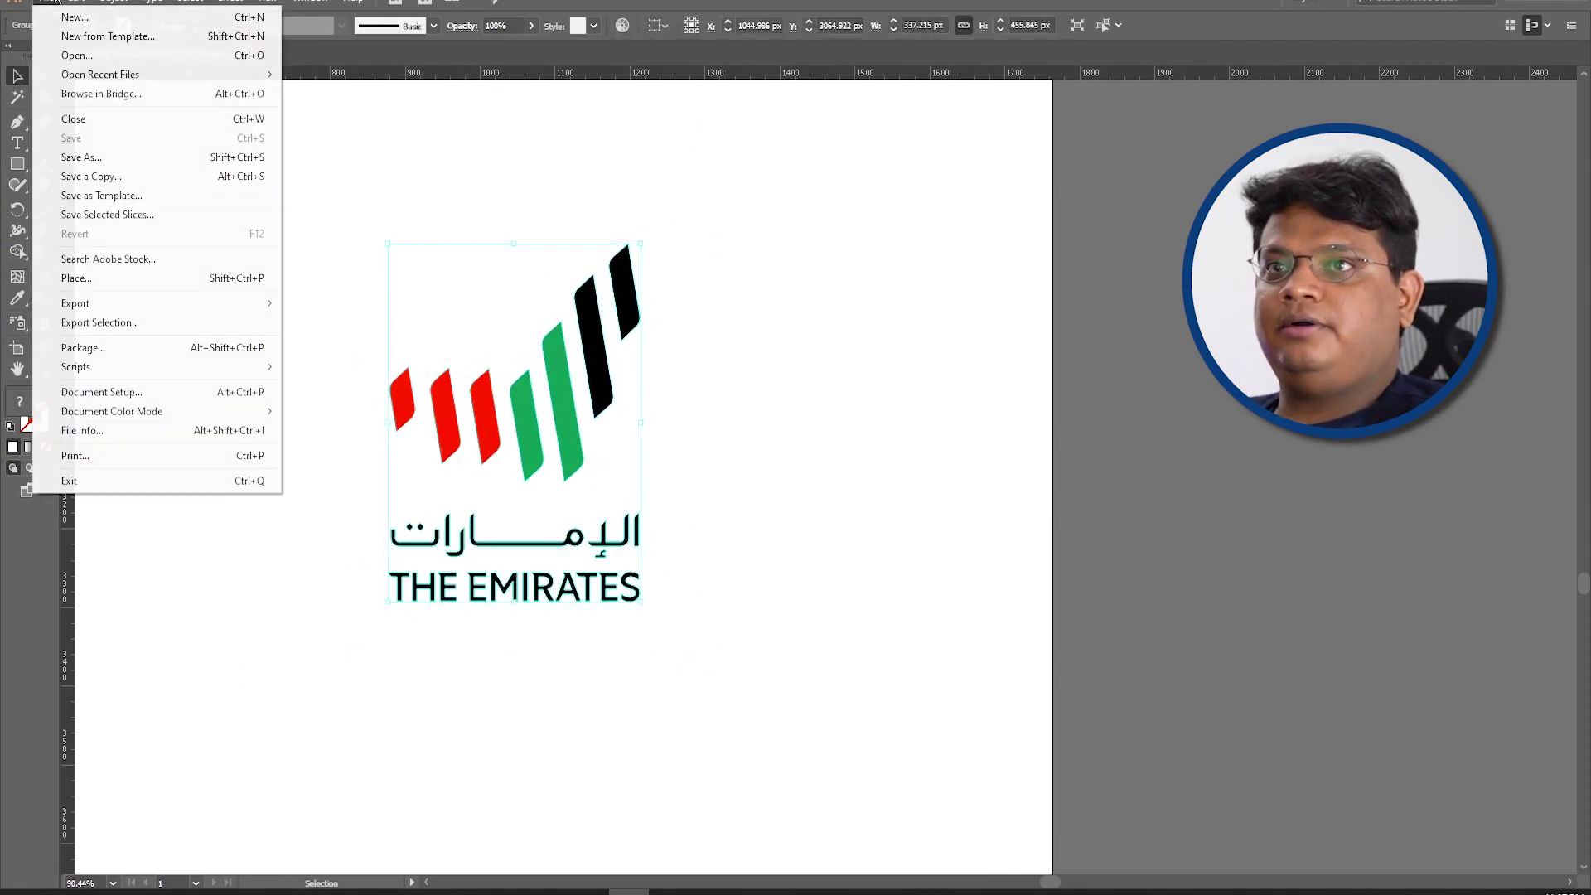
pyautogui.click(162, 157)
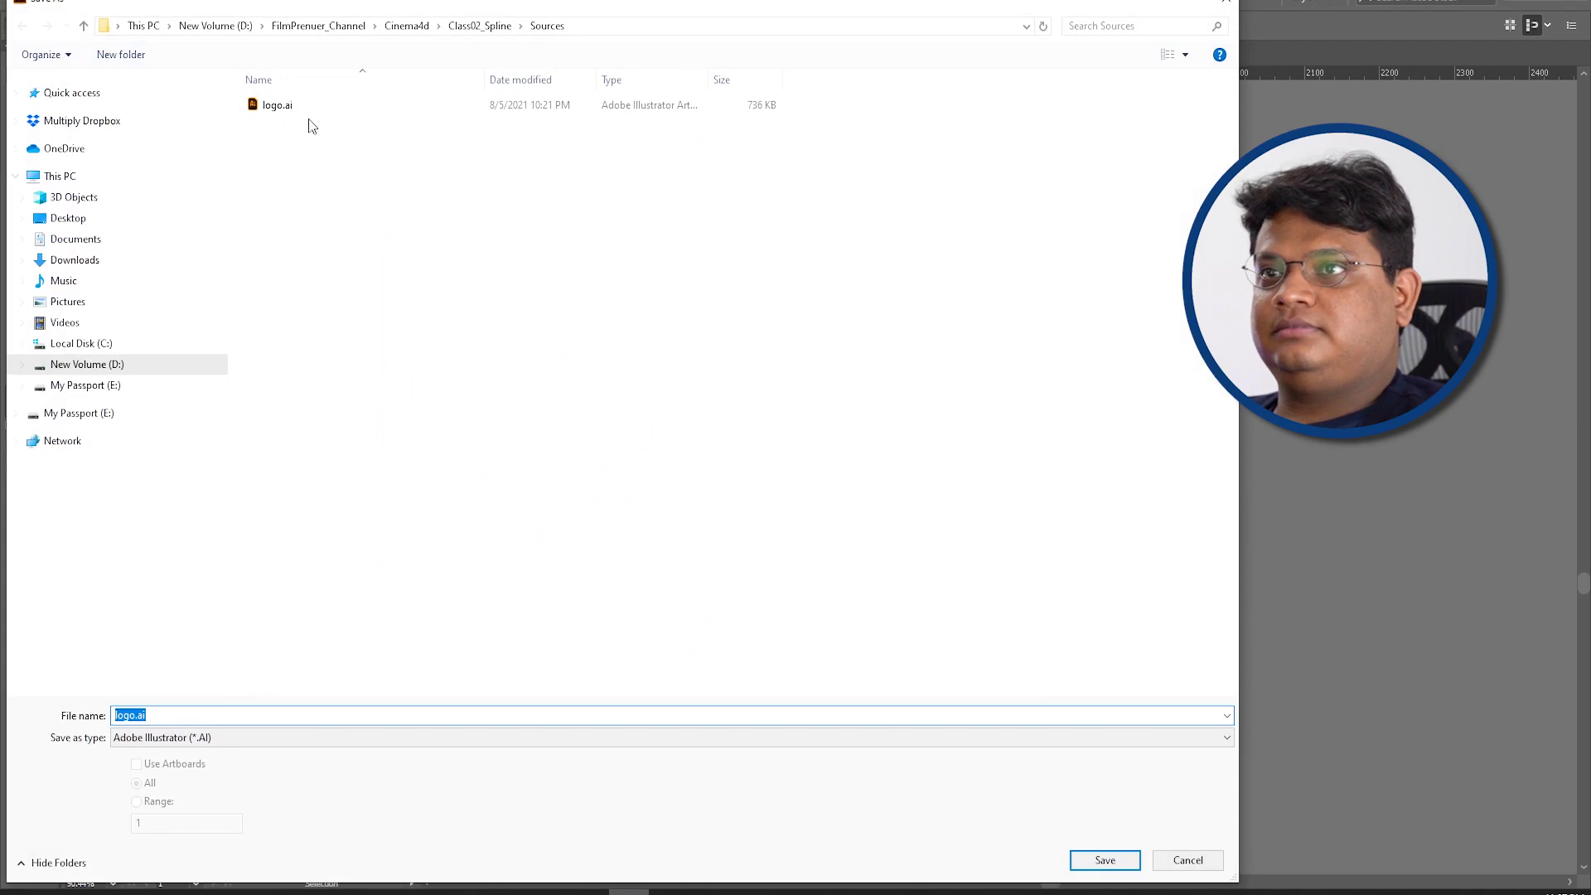
pyautogui.click(290, 112)
pyautogui.click(1131, 867)
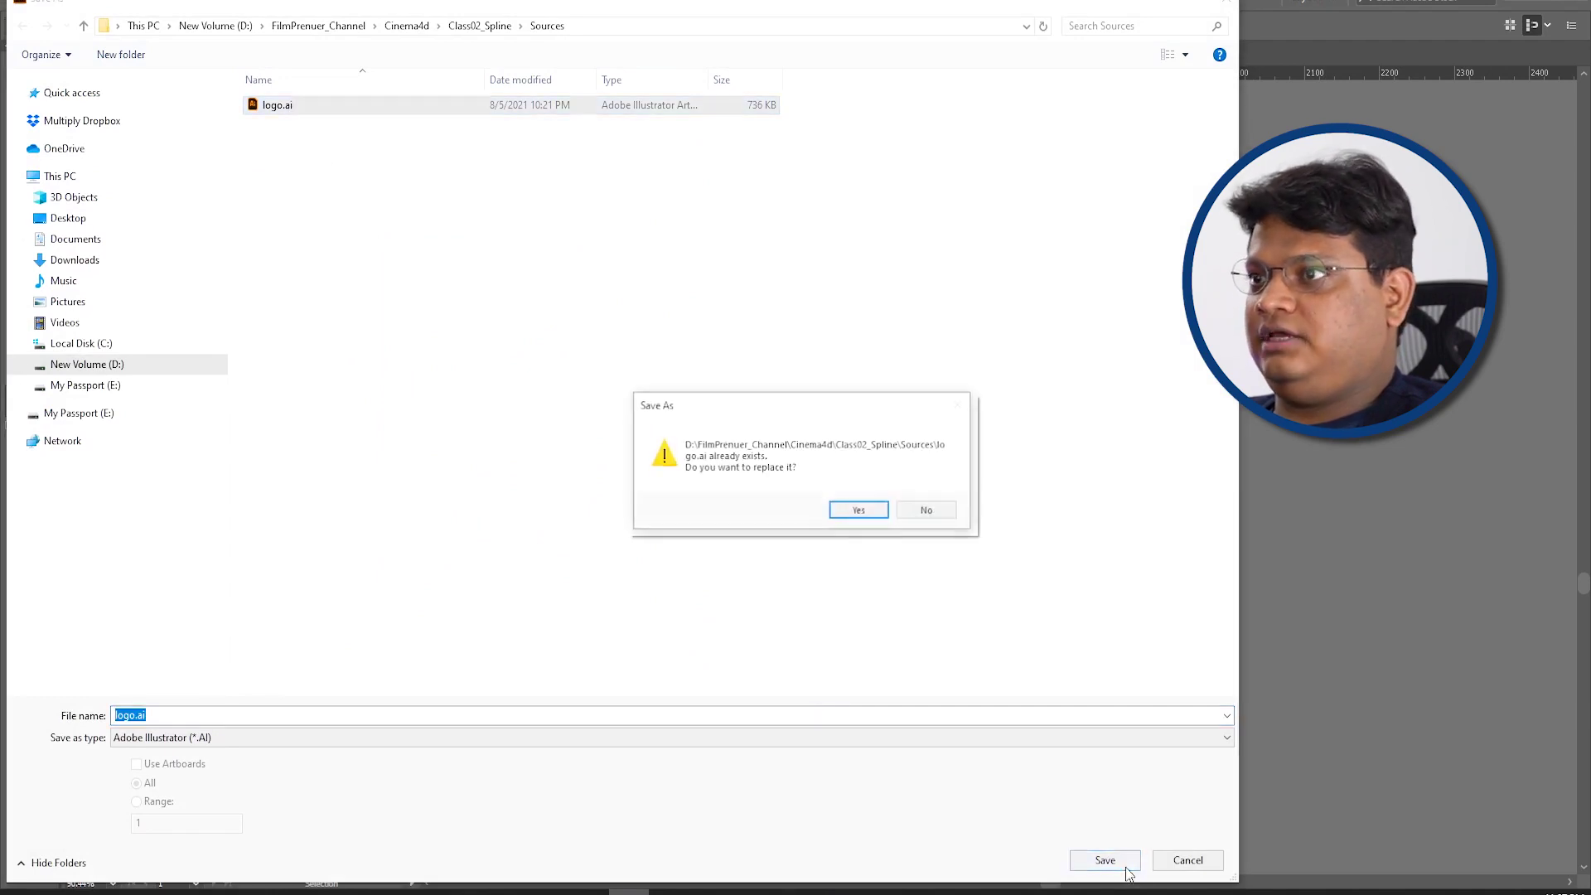
pyautogui.click(858, 516)
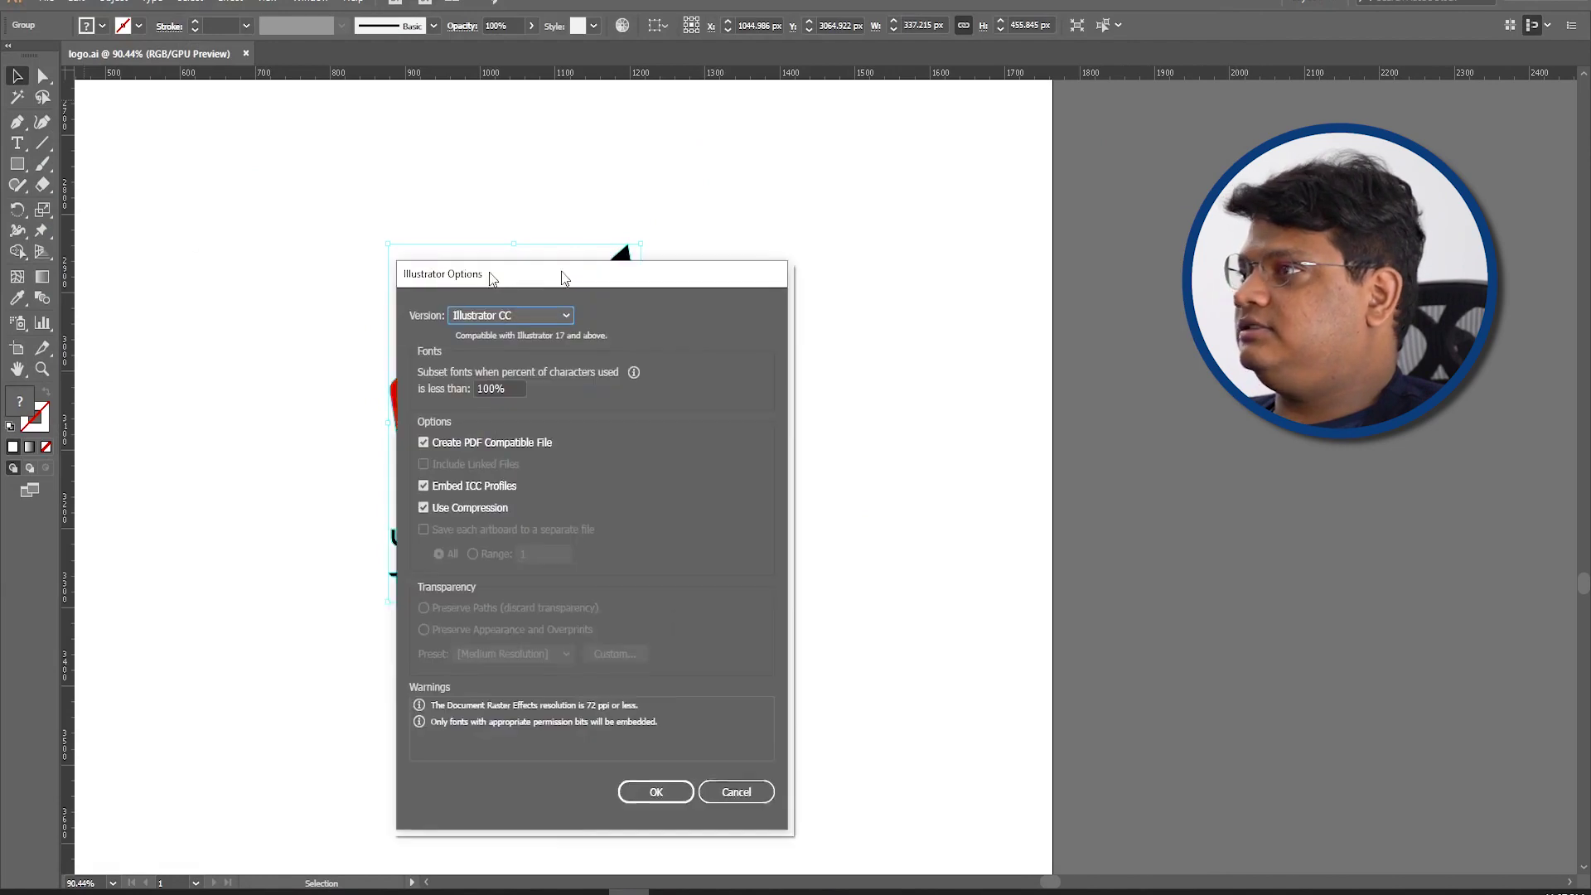
# Step: Choose Illustrator 8 as the version and accept the legacy-format warning
pyautogui.moveTo(490, 273); pyautogui.dragTo(407, 131)
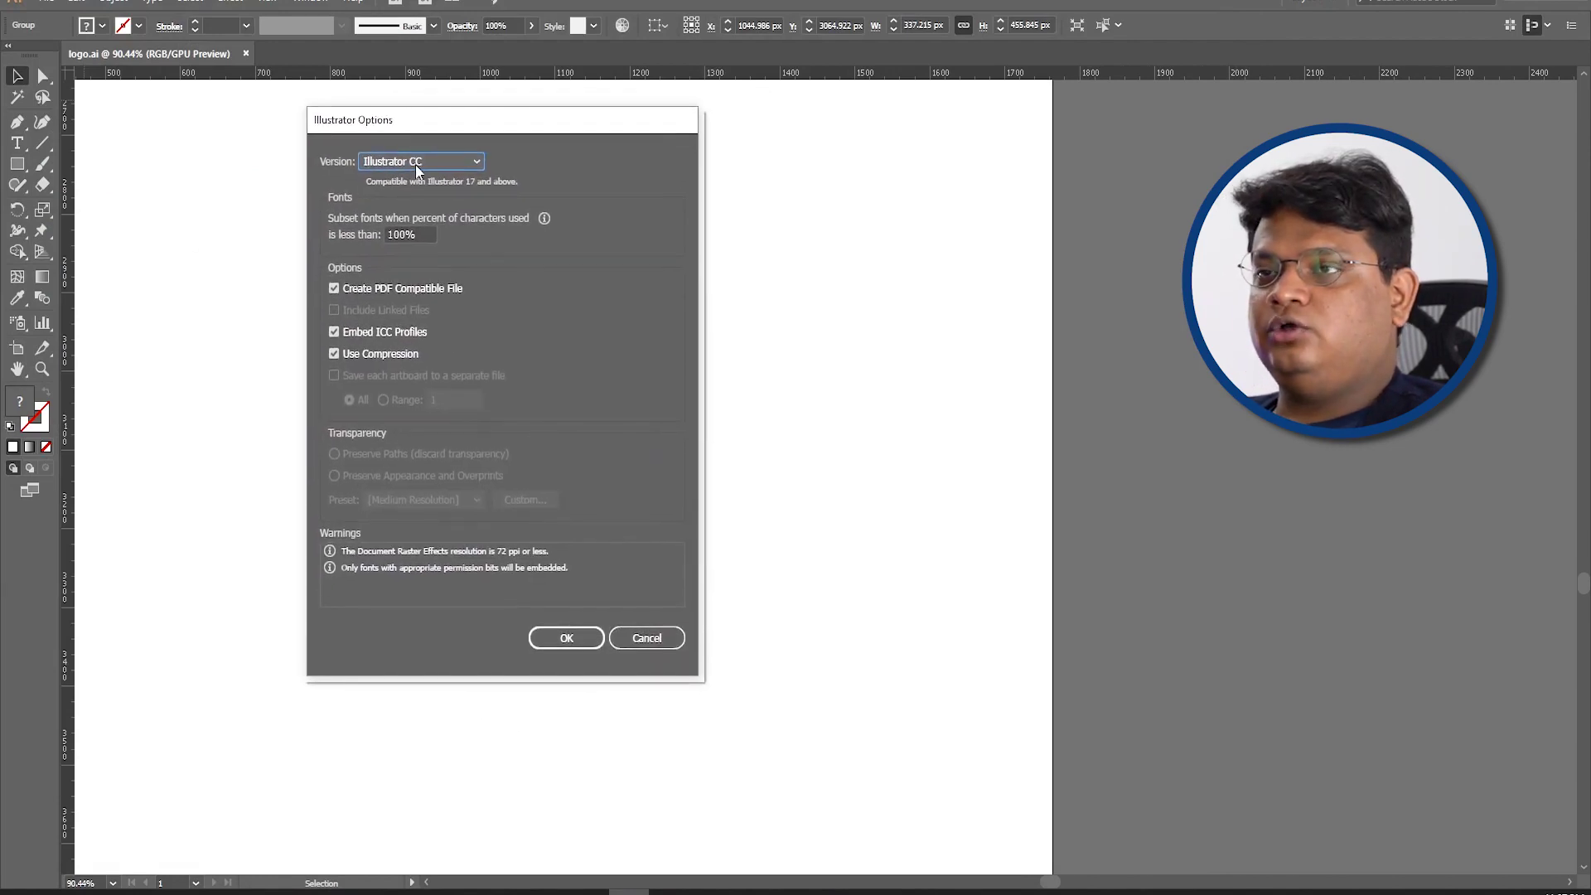
pyautogui.click(429, 162)
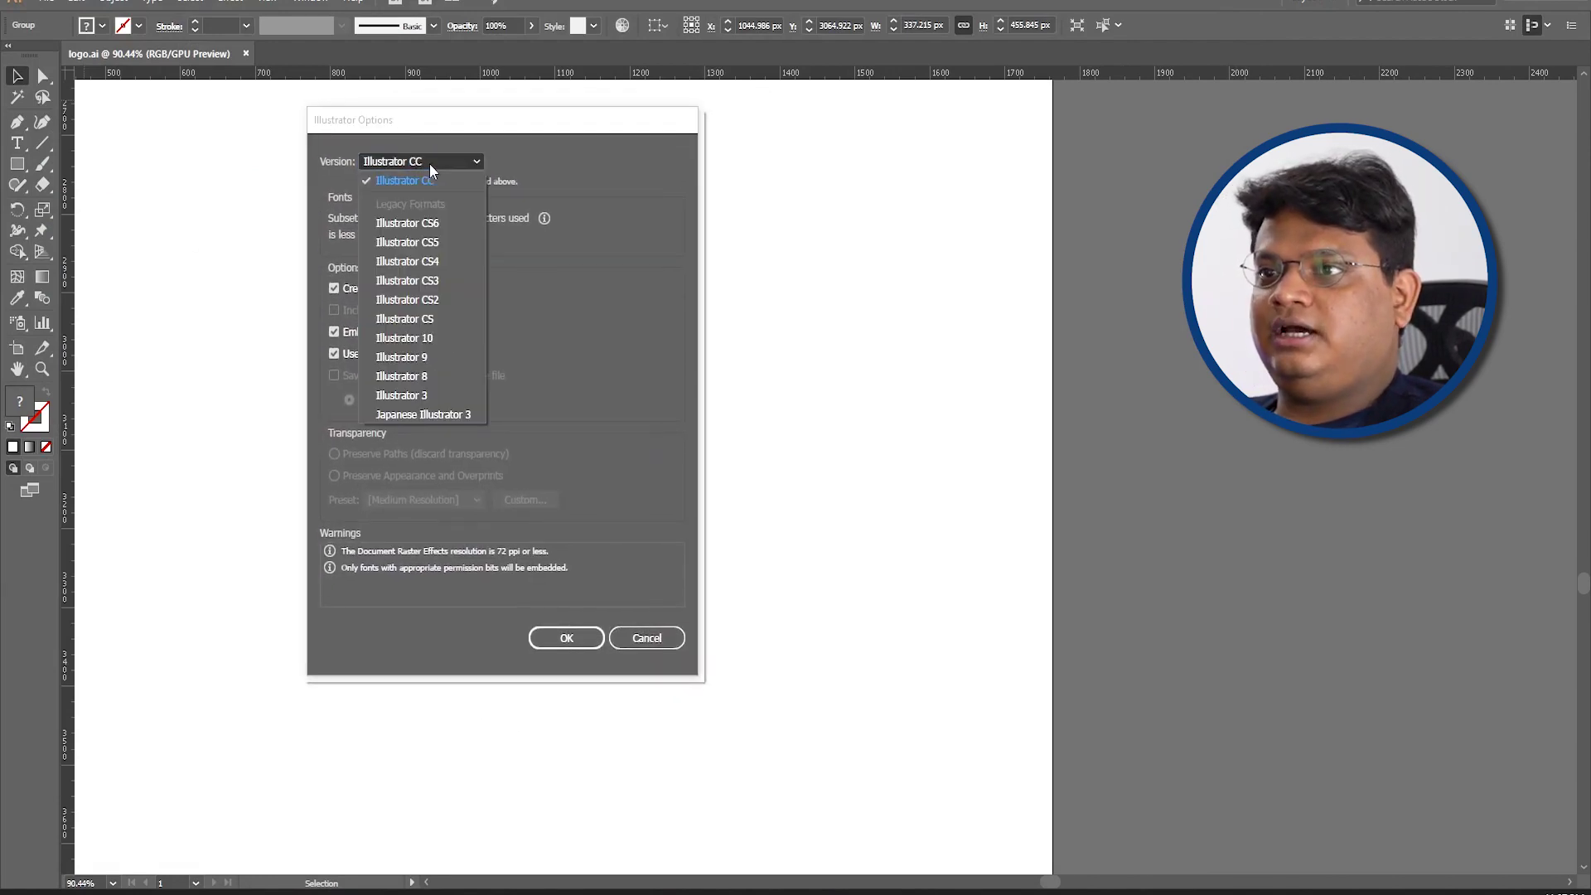
pyautogui.click(438, 374)
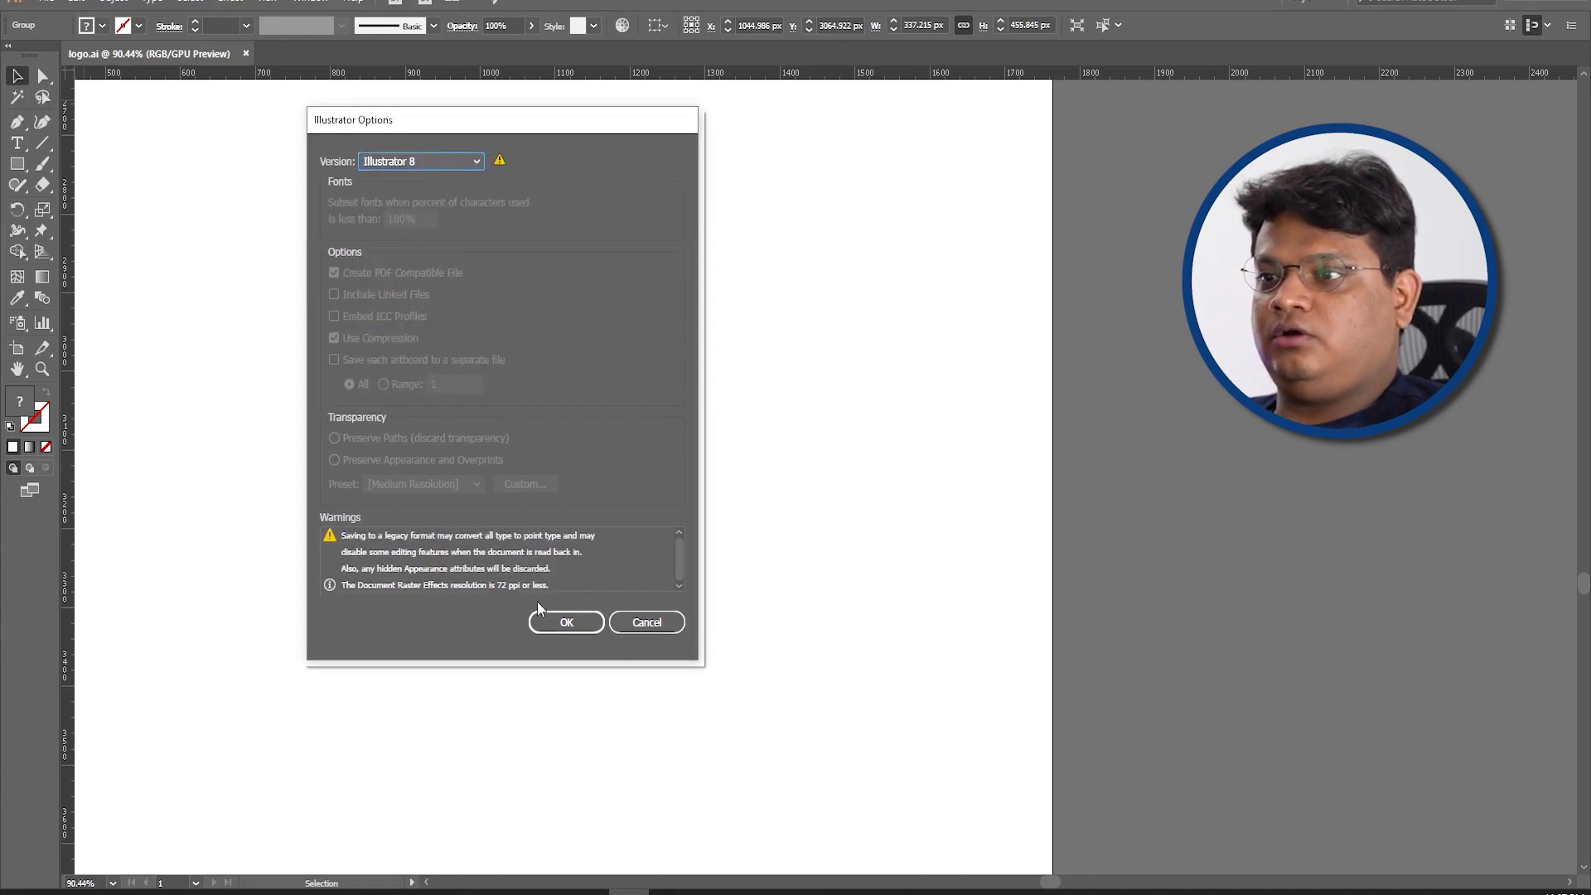
pyautogui.click(554, 625)
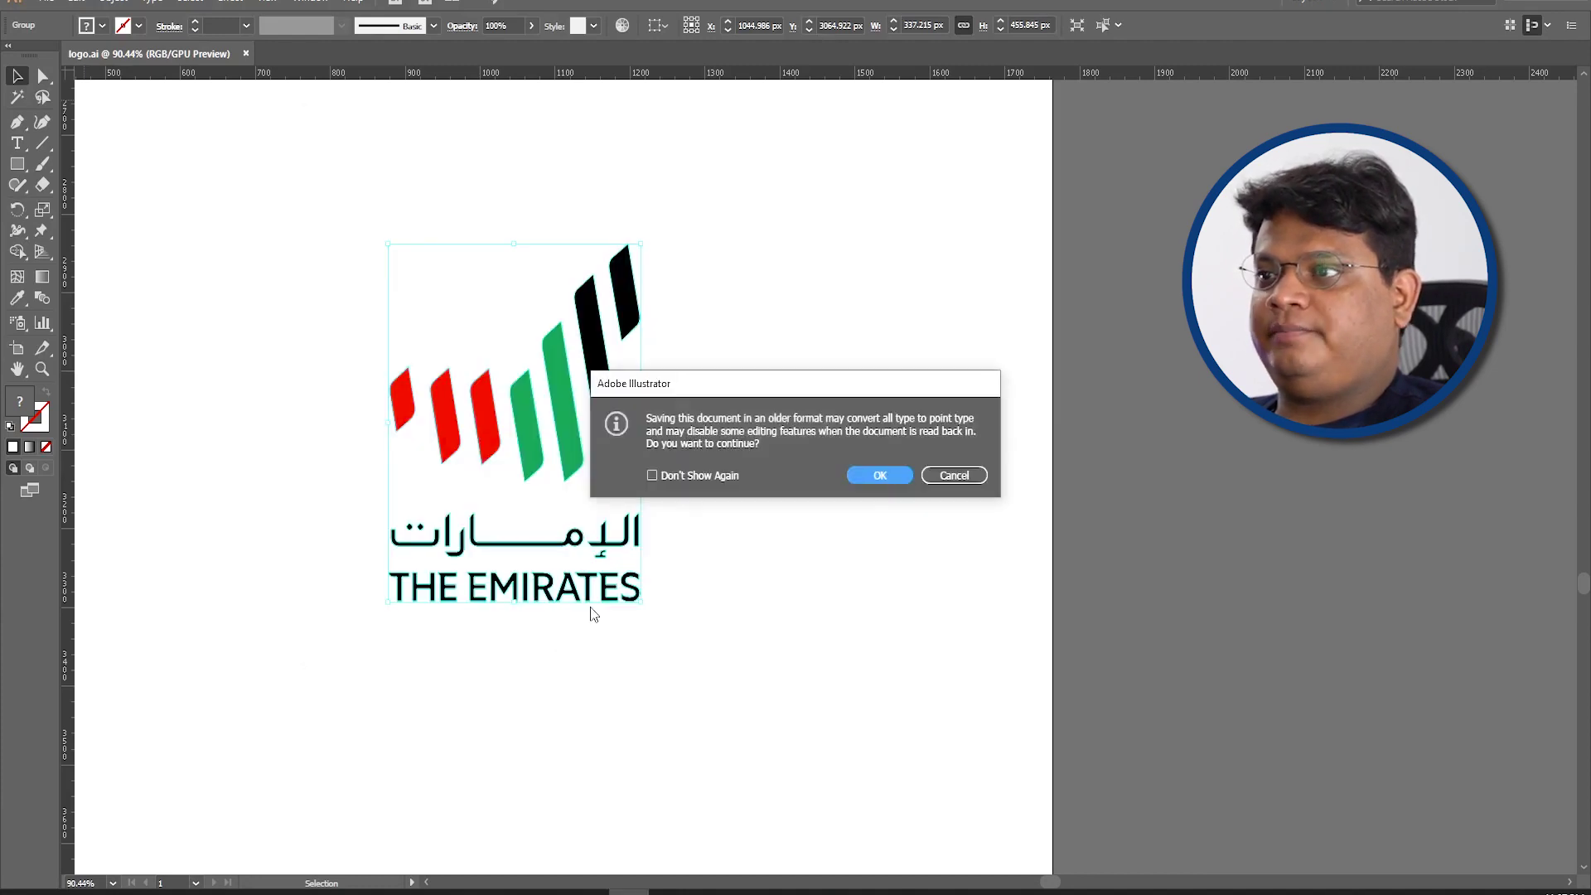
pyautogui.click(878, 475)
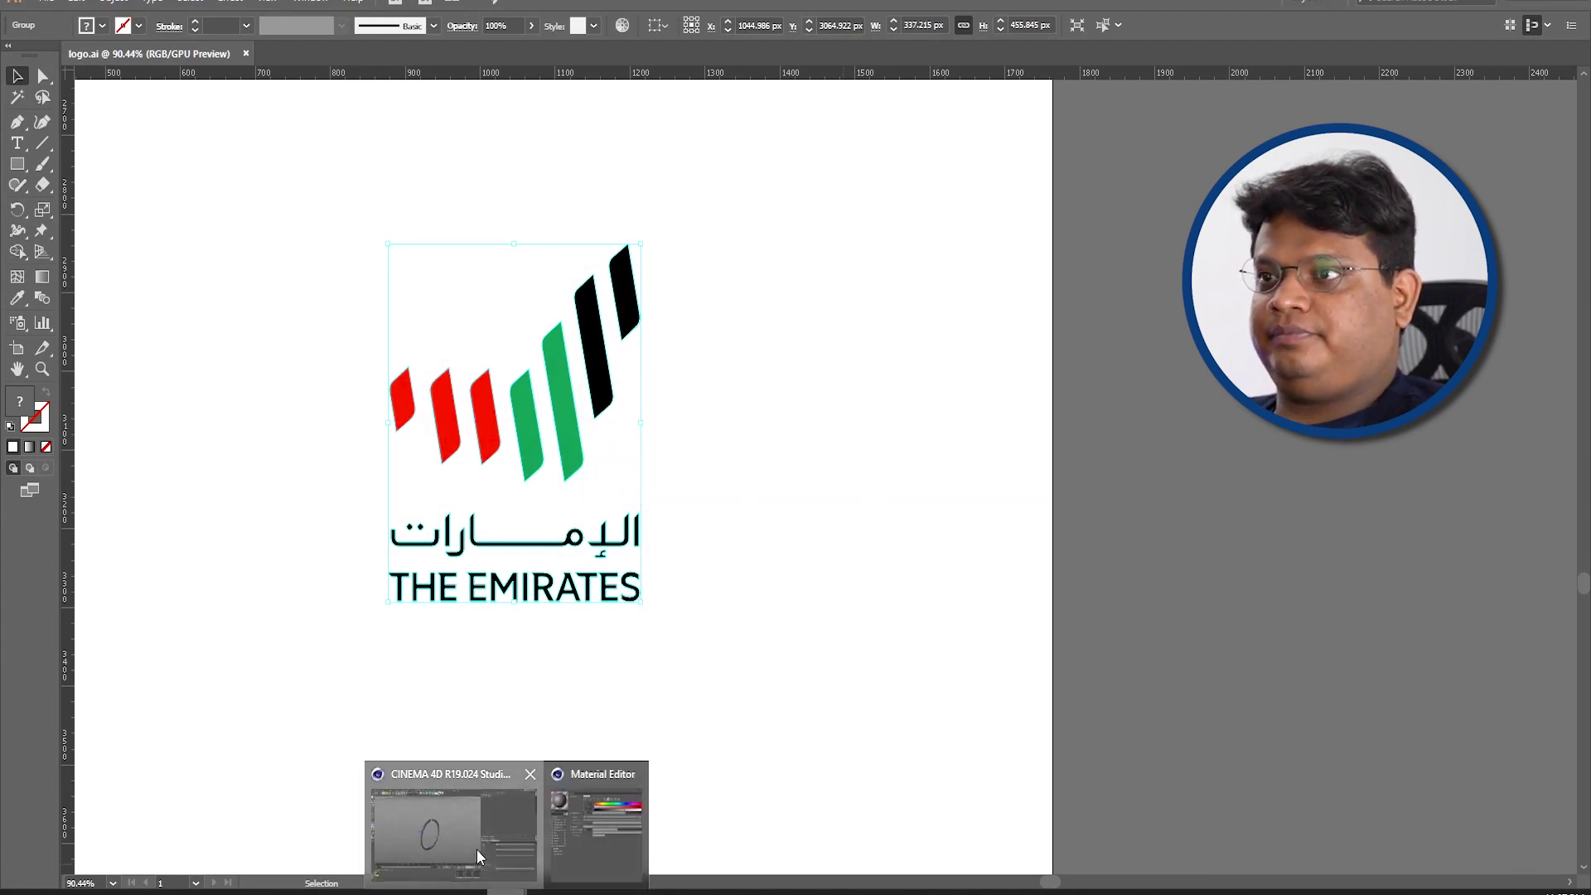
pyautogui.click(475, 849)
# Step: Delete the extruded ring together with its circle spline
pyautogui.click(629, 300)
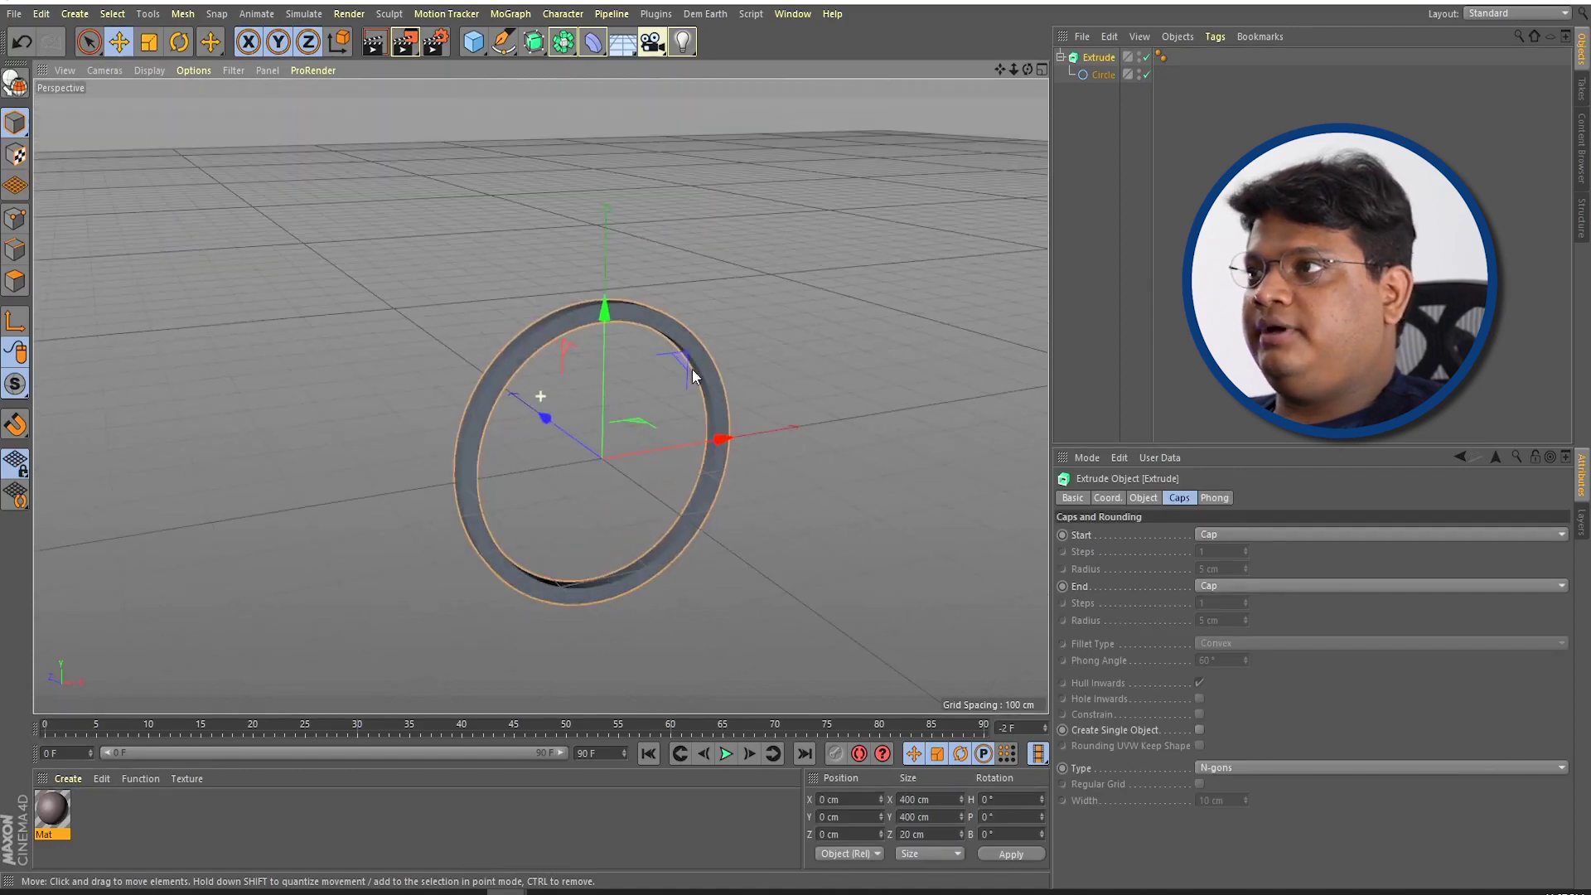
pyautogui.keyDown('alt'); pyautogui.moveTo(630, 300); pyautogui.dragTo(743, 381); pyautogui.keyUp('alt')
pyautogui.press('Delete')
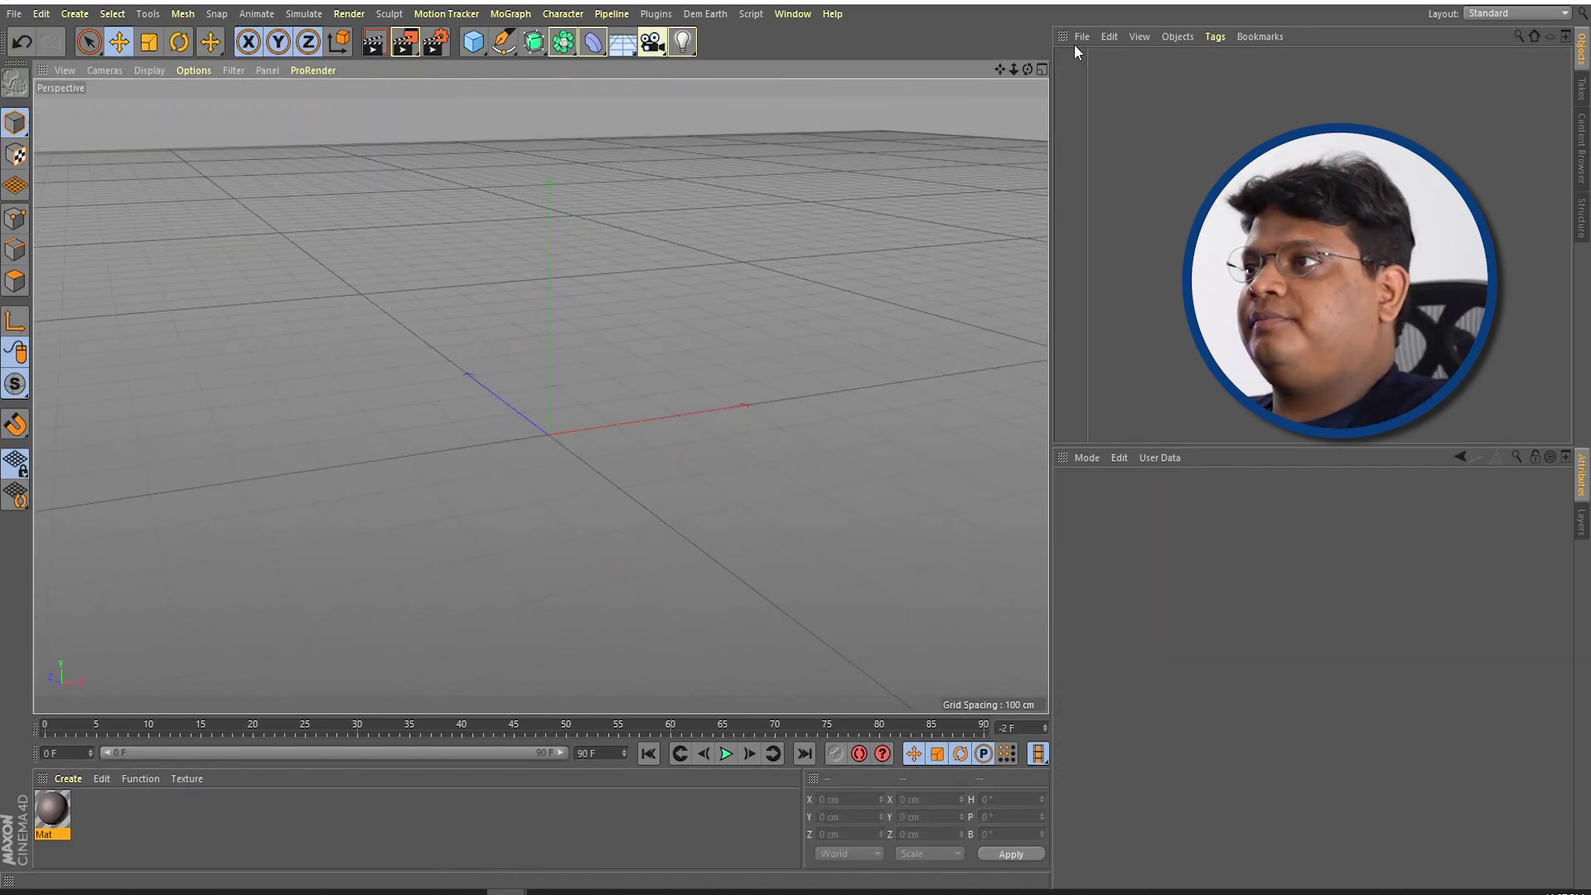
# Step: Merge logo.ai into the scene, accepting the Illustrator Import settings
pyautogui.click(1082, 36)
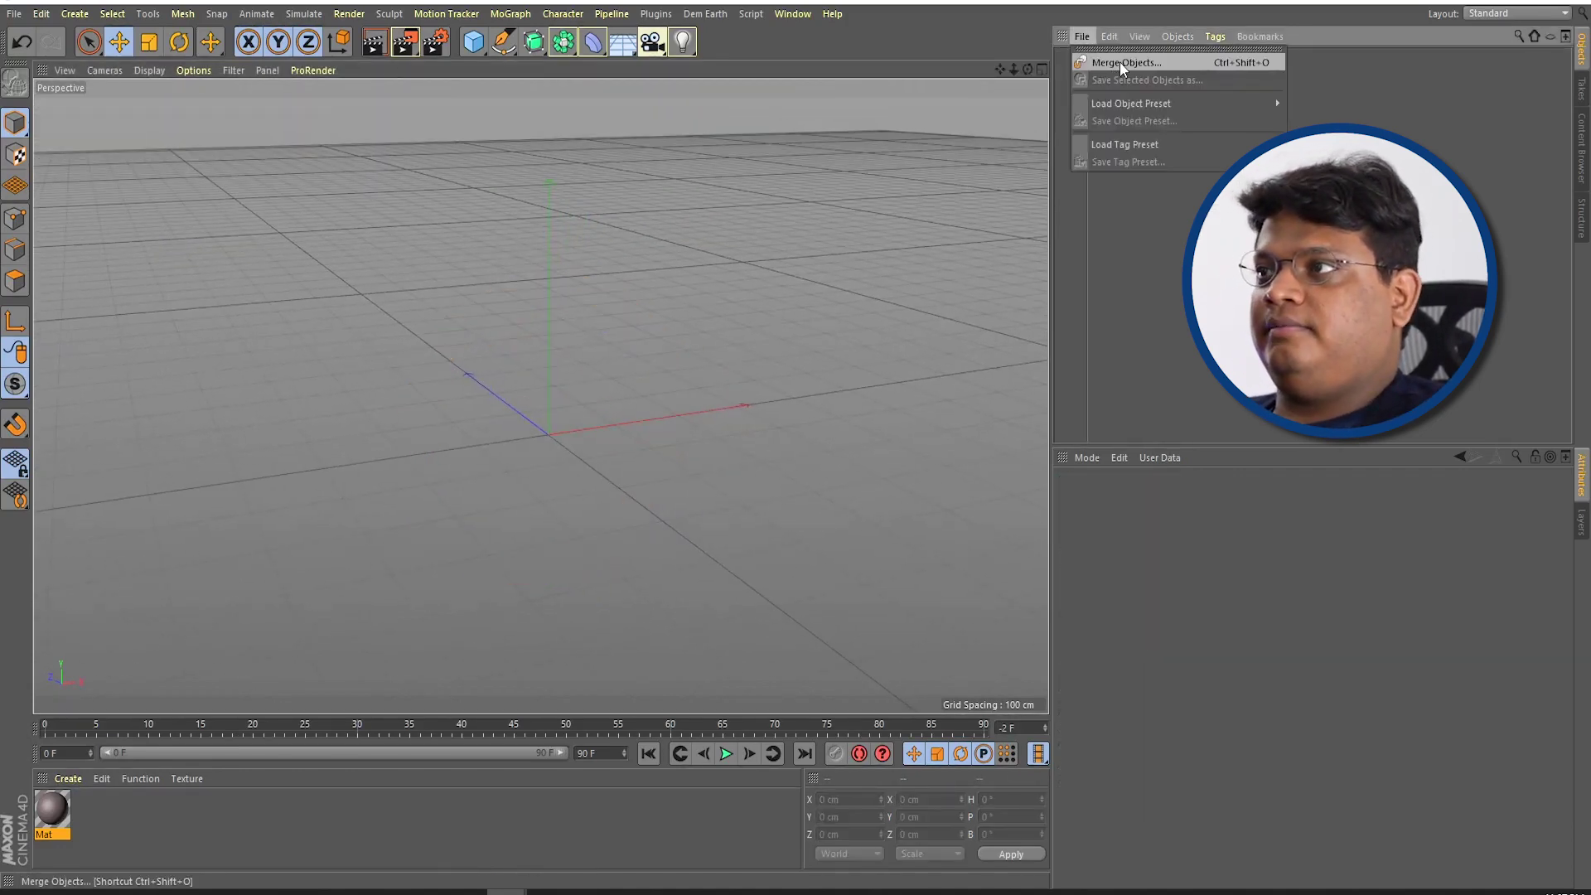
pyautogui.click(1157, 63)
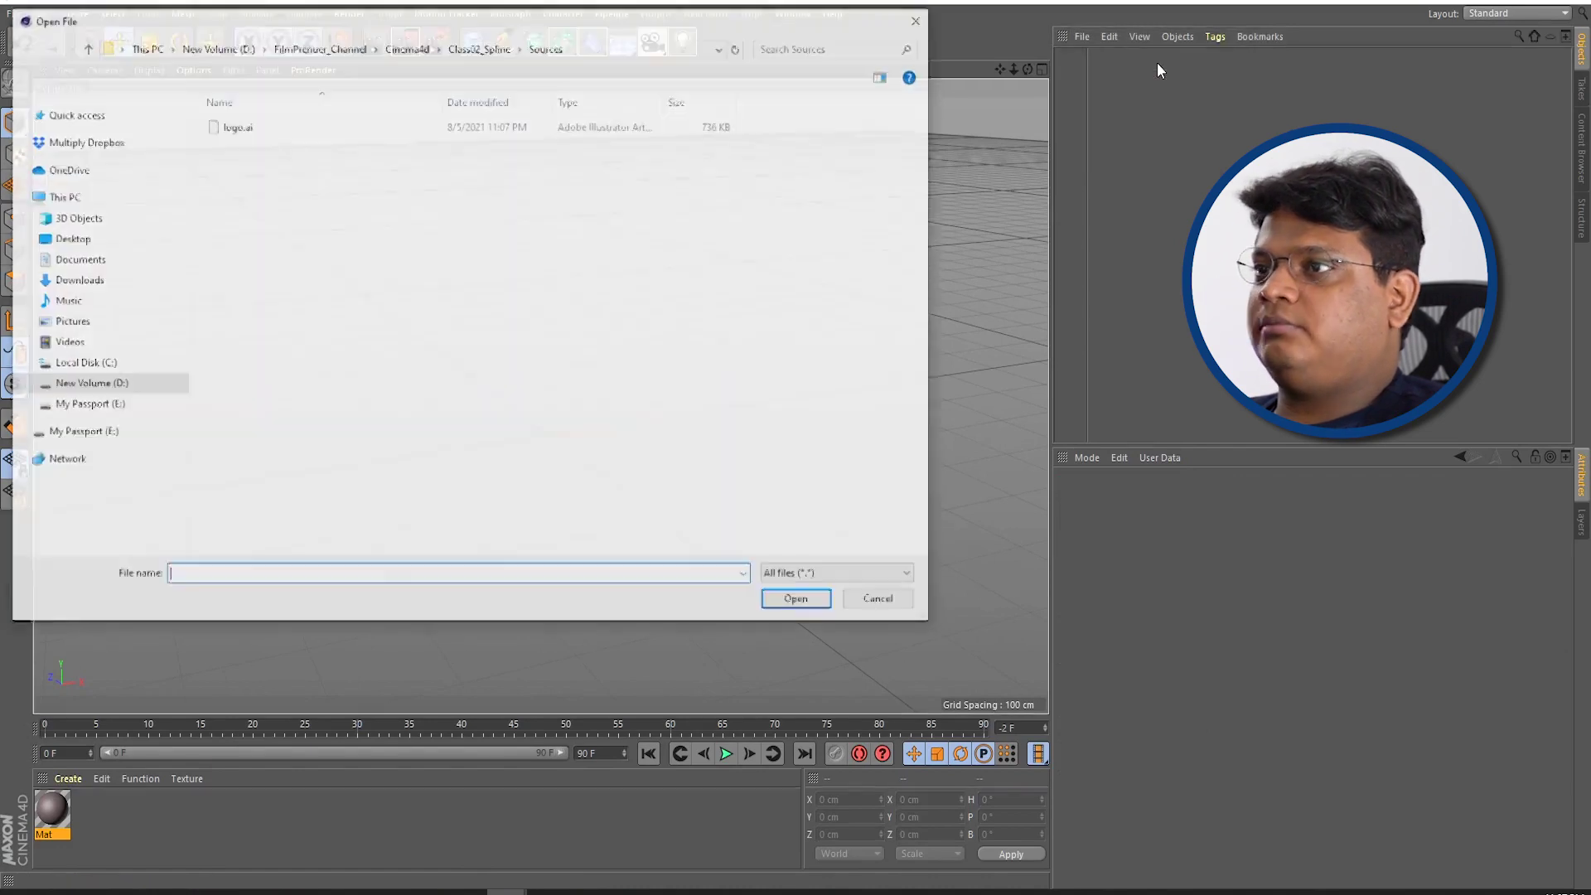
pyautogui.click(244, 126)
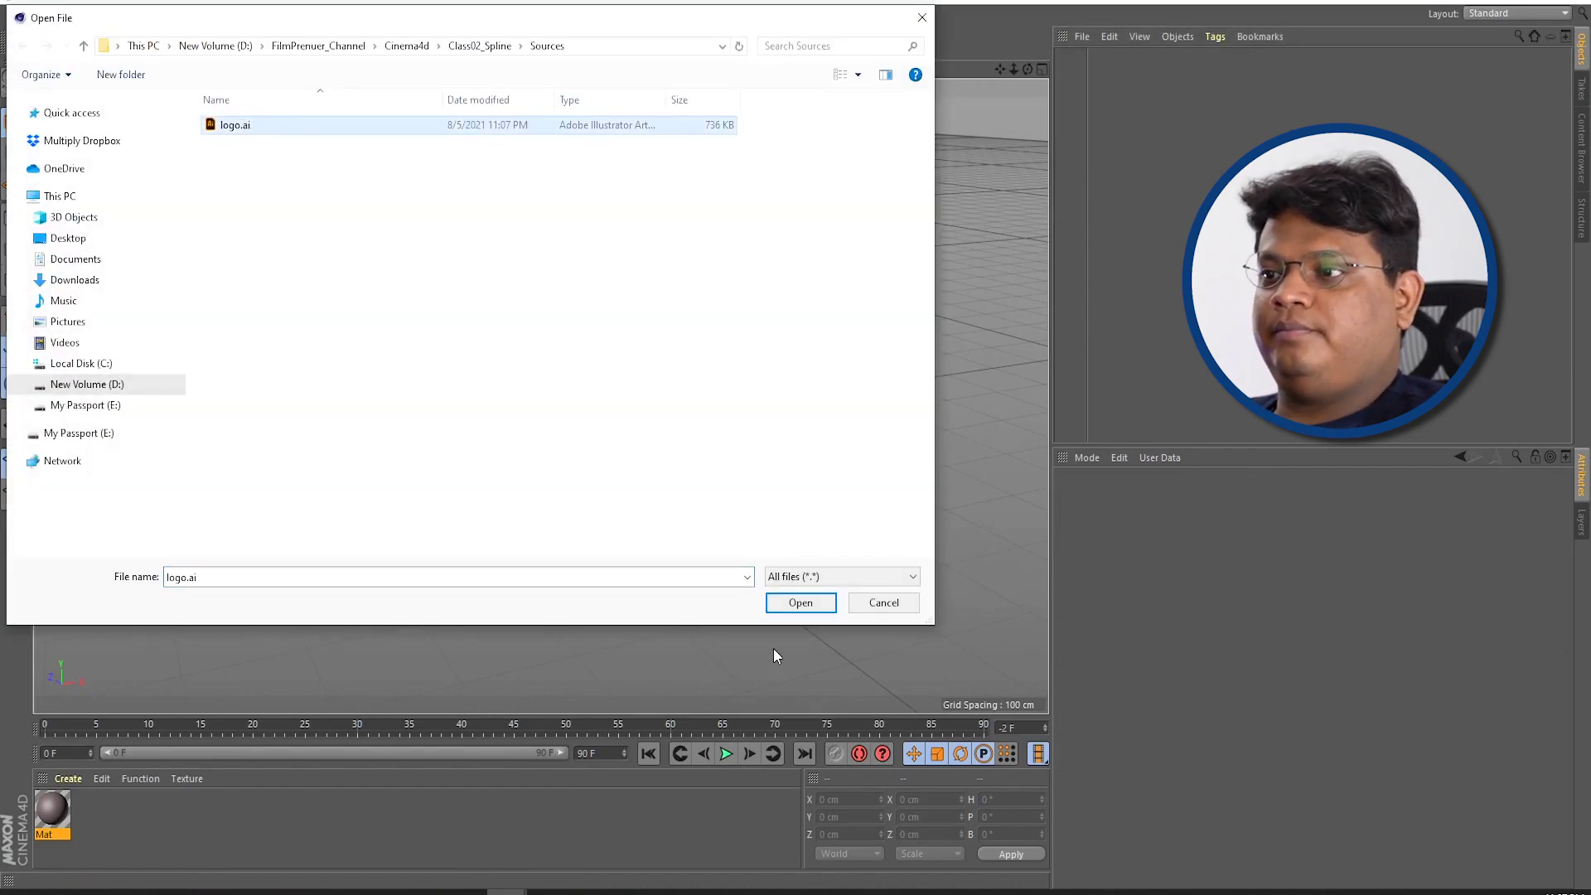
pyautogui.click(792, 611)
pyautogui.moveTo(774, 409); pyautogui.dragTo(641, 168)
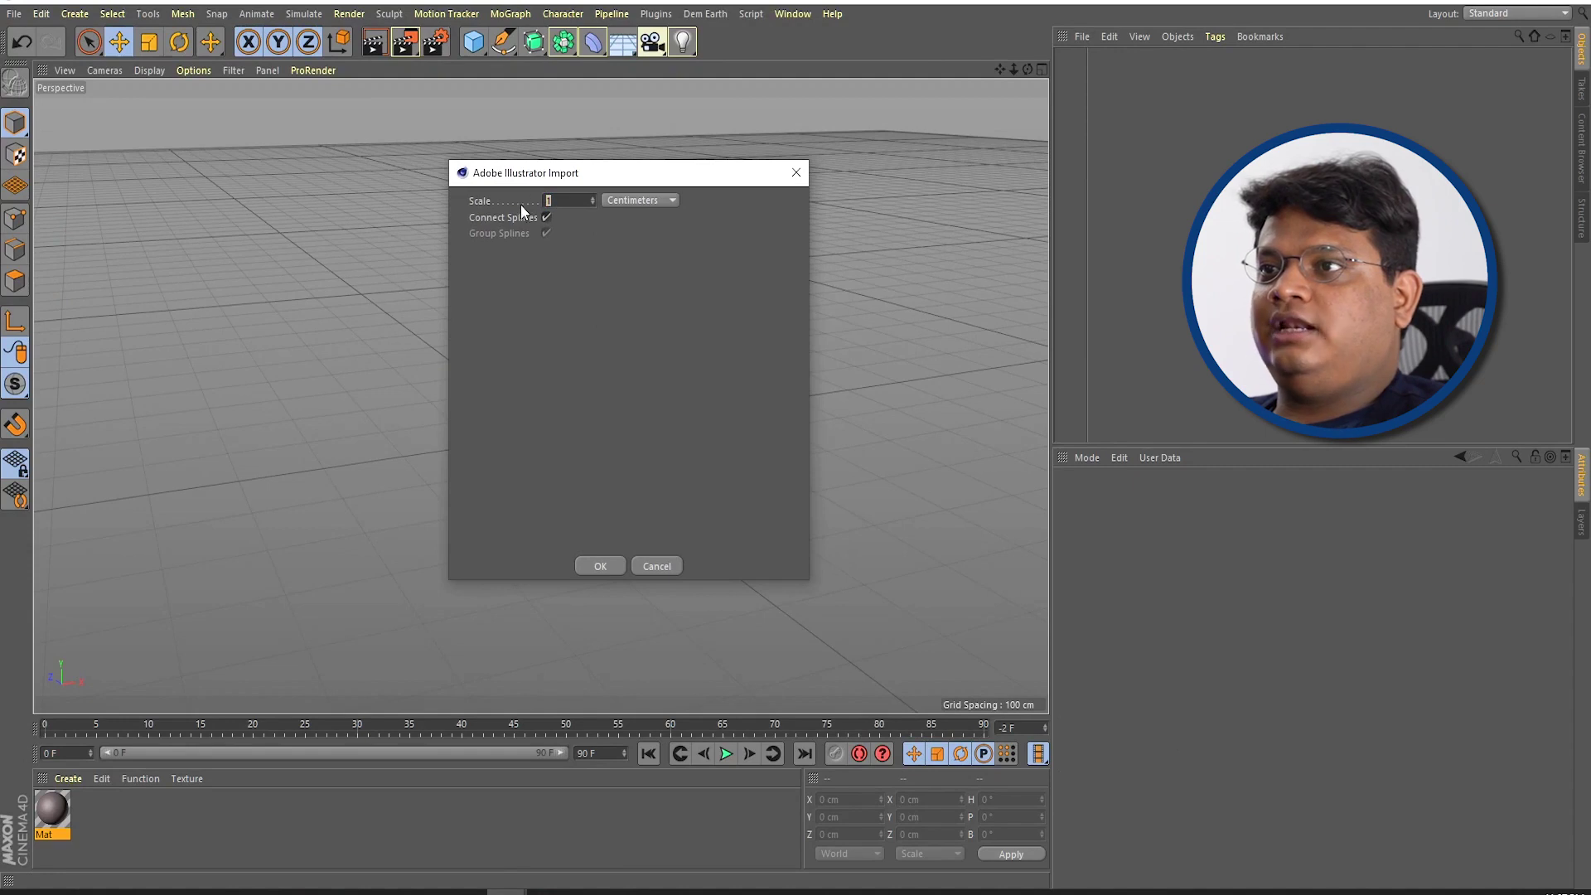
pyautogui.click(600, 567)
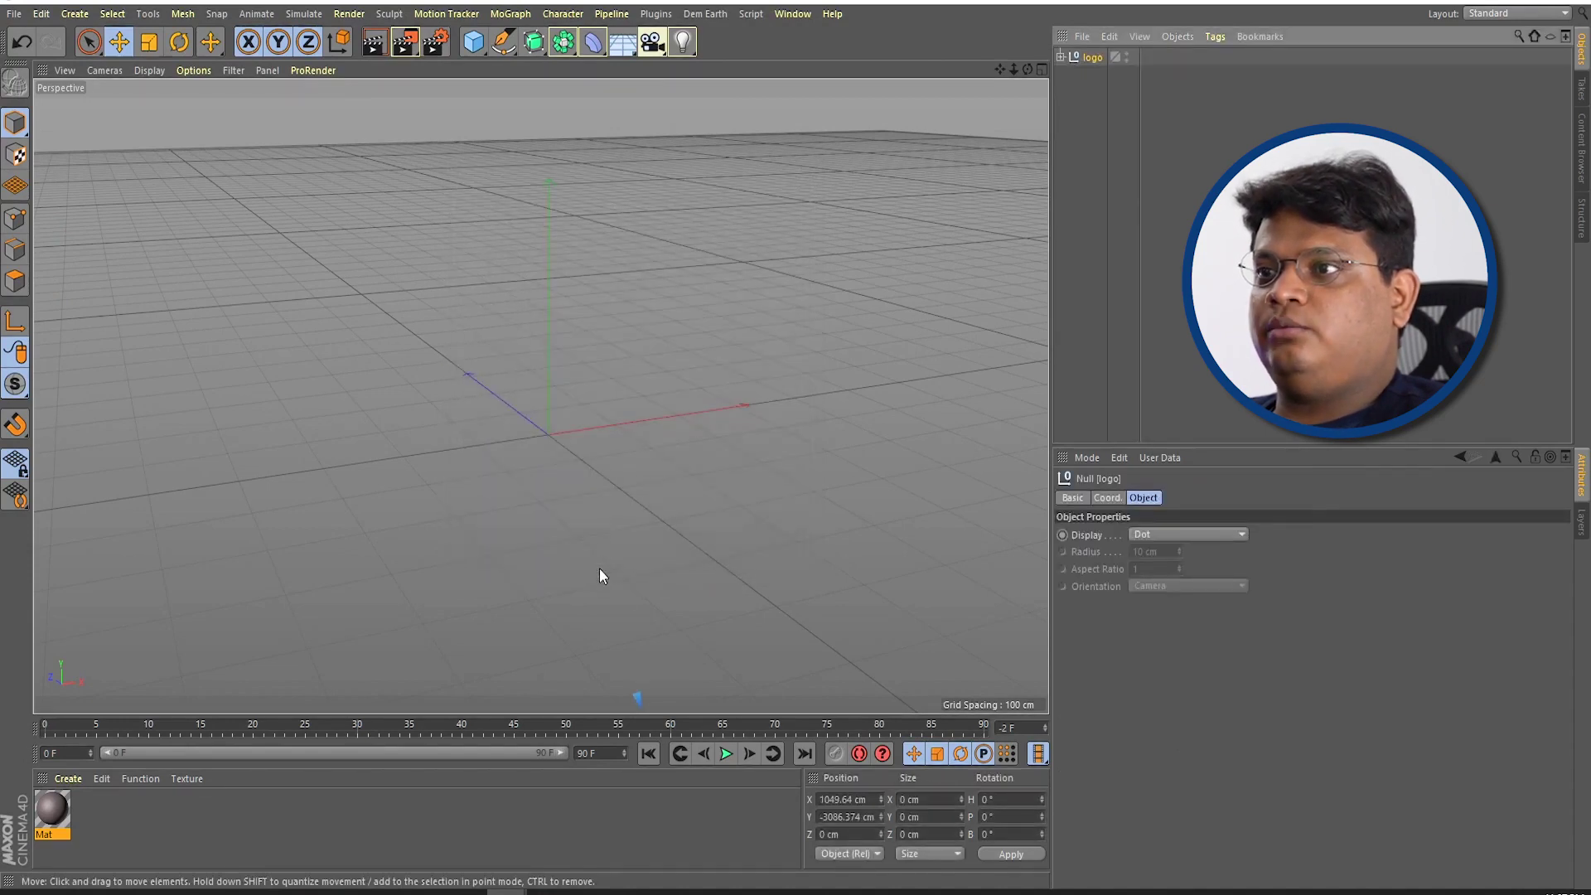
# Step: Find the logo in the Front view and set its Position X and Y to 0
pyautogui.scroll(-3, 485, 436)
pyautogui.scroll(-3, 643, 464)
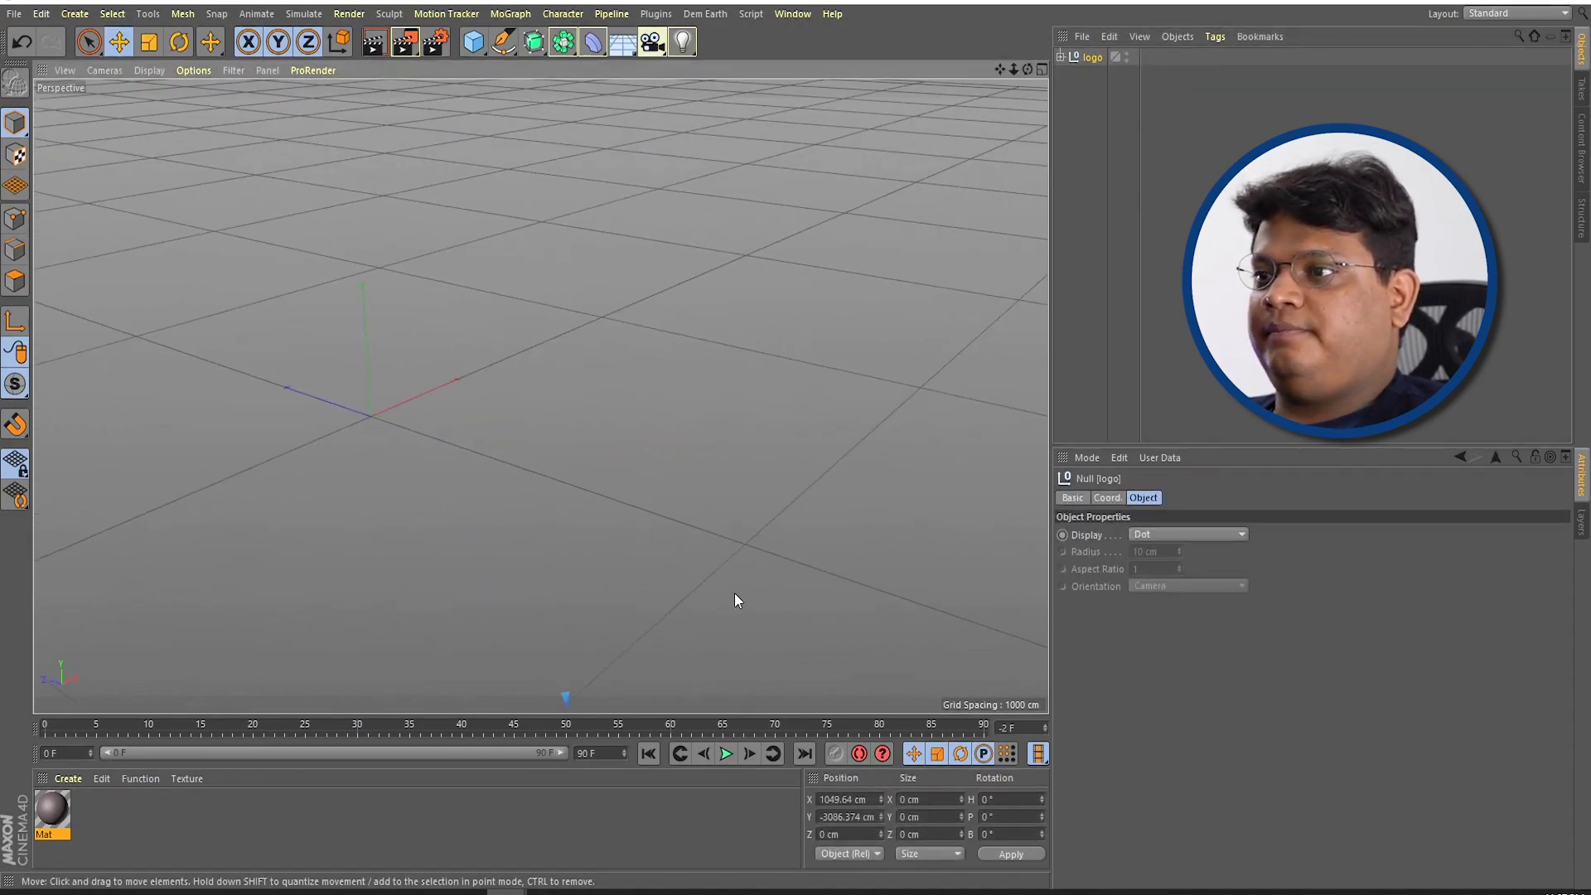
pyautogui.middleClick(735, 590)
pyautogui.scroll(-5, 575, 604)
pyautogui.keyDown('alt'); pyautogui.moveTo(575, 604); pyautogui.dragTo(598, 475, button='middle'); pyautogui.keyUp('alt')
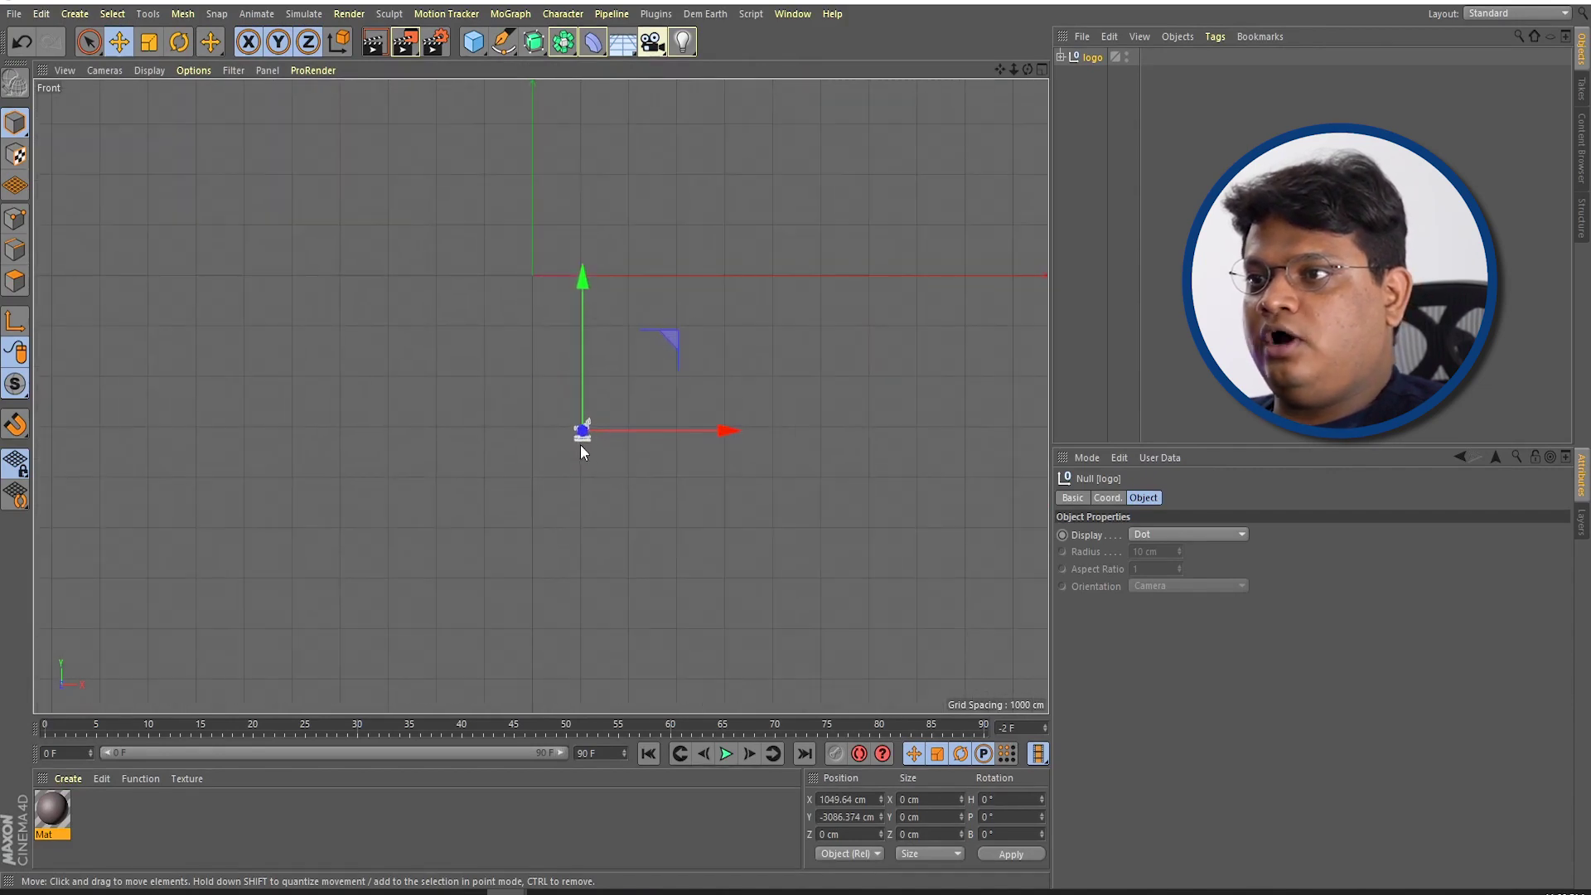
pyautogui.keyDown('alt'); pyautogui.moveTo(609, 529); pyautogui.dragTo(614, 552, button='middle'); pyautogui.keyUp('alt')
pyautogui.click(841, 799)
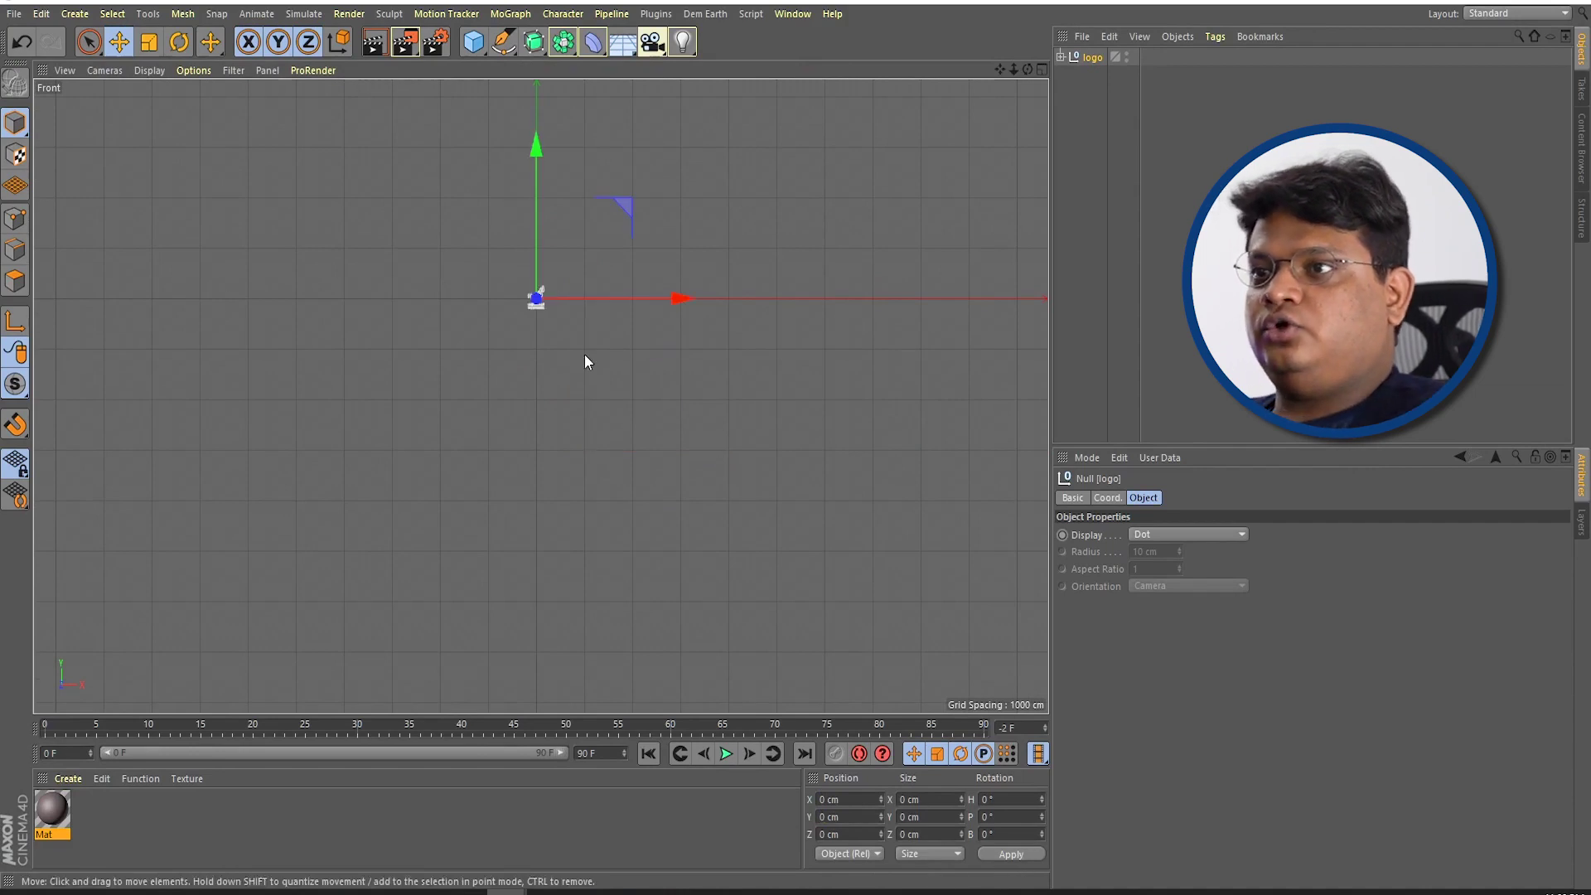
# Step: Maximize the Front view and raise the logo about 205 cm on Y above the grid
pyautogui.middleClick(584, 355)
pyautogui.middleClick(493, 300)
pyautogui.middleClick(509, 382)
pyautogui.middleClick(774, 285)
pyautogui.middleClick(731, 371)
pyautogui.middleClick(746, 489)
pyautogui.keyDown('alt'); pyautogui.moveTo(425, 197); pyautogui.dragTo(589, 537, button='middle'); pyautogui.keyUp('alt')
pyautogui.scroll(3, 505, 465)
pyautogui.moveTo(620, 423); pyautogui.dragTo(620, 359)
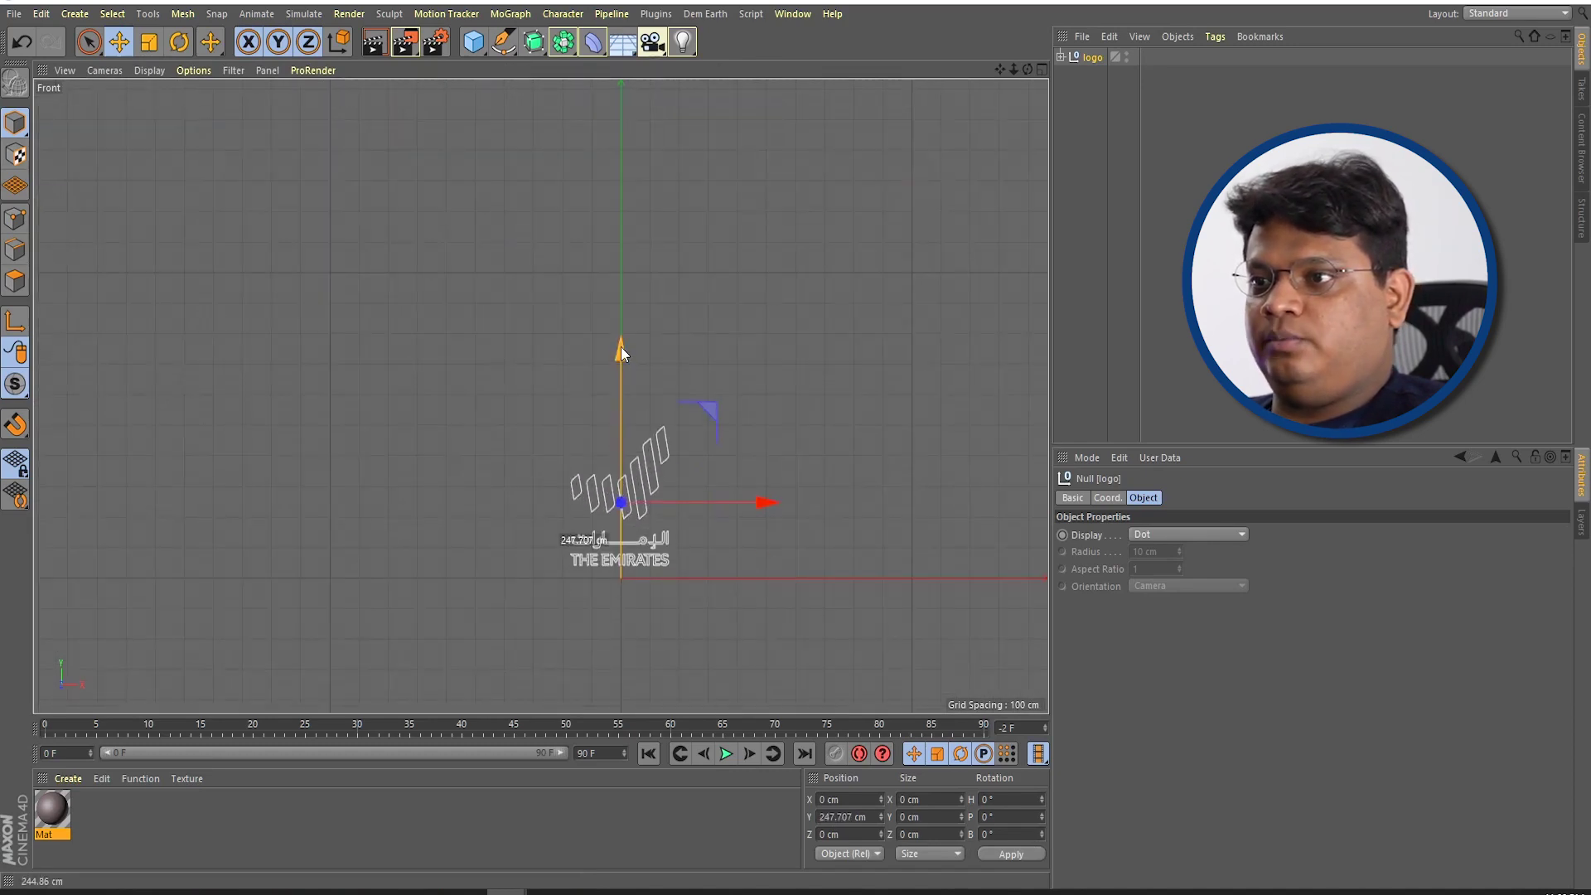
# Step: Orbit the Perspective view around the raised logo and expand it to show its Path splines
pyautogui.middleClick(510, 365)
pyautogui.middleClick(411, 323)
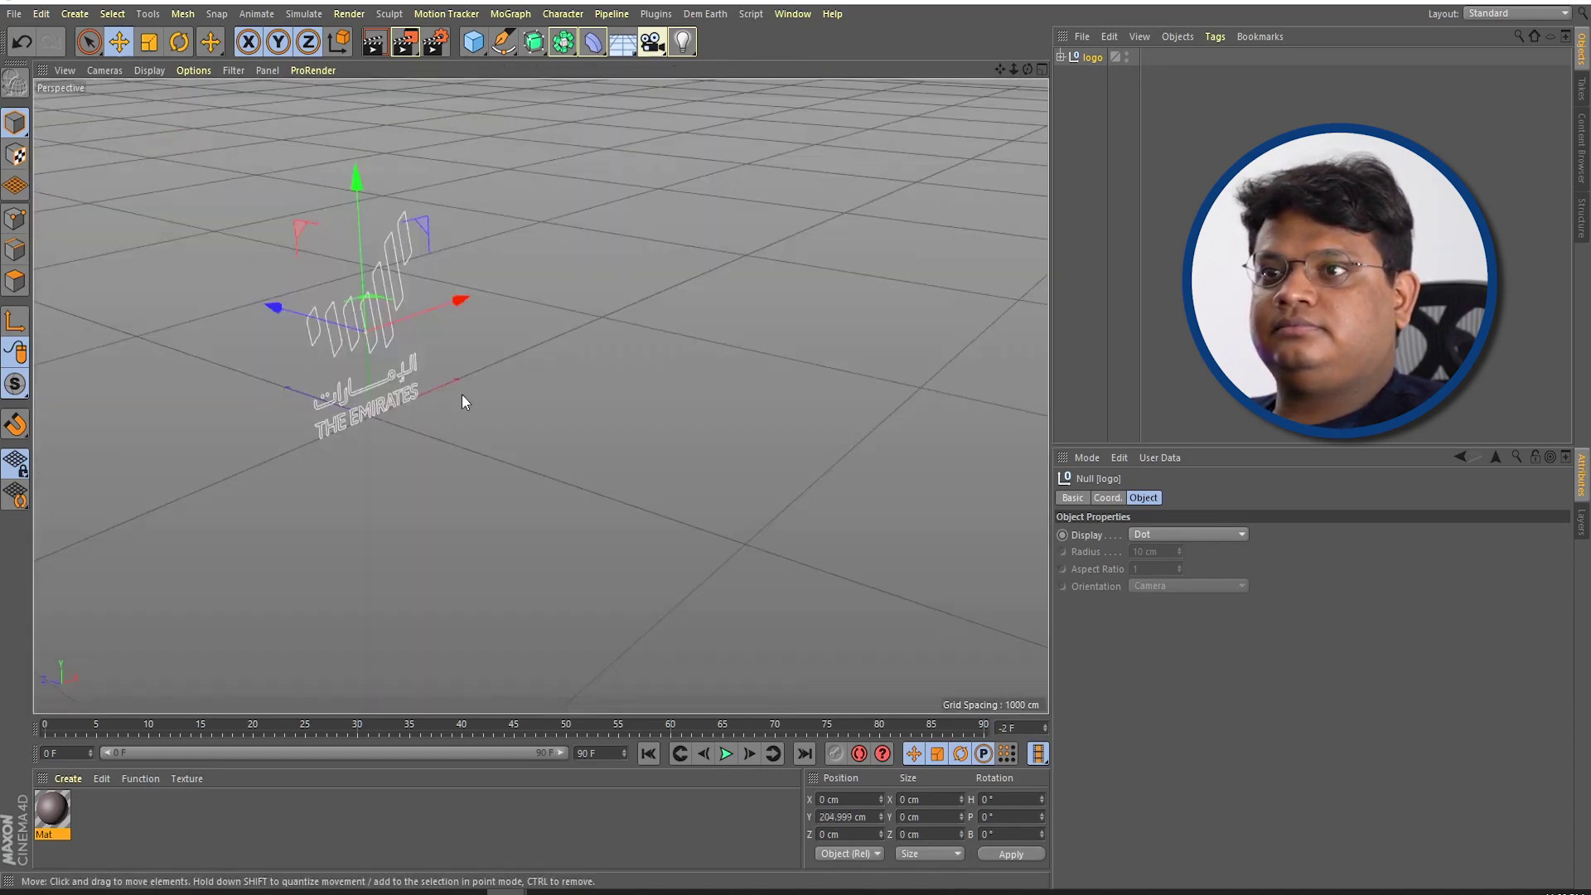
pyautogui.click(458, 401)
pyautogui.moveTo(345, 426)
pyautogui.keyDown('alt'); pyautogui.mouseDown()
pyautogui.moveTo(726, 434)
pyautogui.moveTo(291, 394)
pyautogui.moveTo(364, 419)
pyautogui.mouseUp(); pyautogui.keyUp('alt')
pyautogui.keyDown('alt'); pyautogui.moveTo(364, 419); pyautogui.dragTo(649, 429, button='right'); pyautogui.keyUp('alt')
pyautogui.moveTo(649, 429)
pyautogui.keyDown('alt'); pyautogui.mouseDown()
pyautogui.moveTo(454, 527)
pyautogui.moveTo(649, 449)
pyautogui.moveTo(634, 487)
pyautogui.moveTo(479, 409)
pyautogui.moveTo(481, 395)
pyautogui.moveTo(455, 405)
pyautogui.mouseUp(); pyautogui.keyUp('alt')
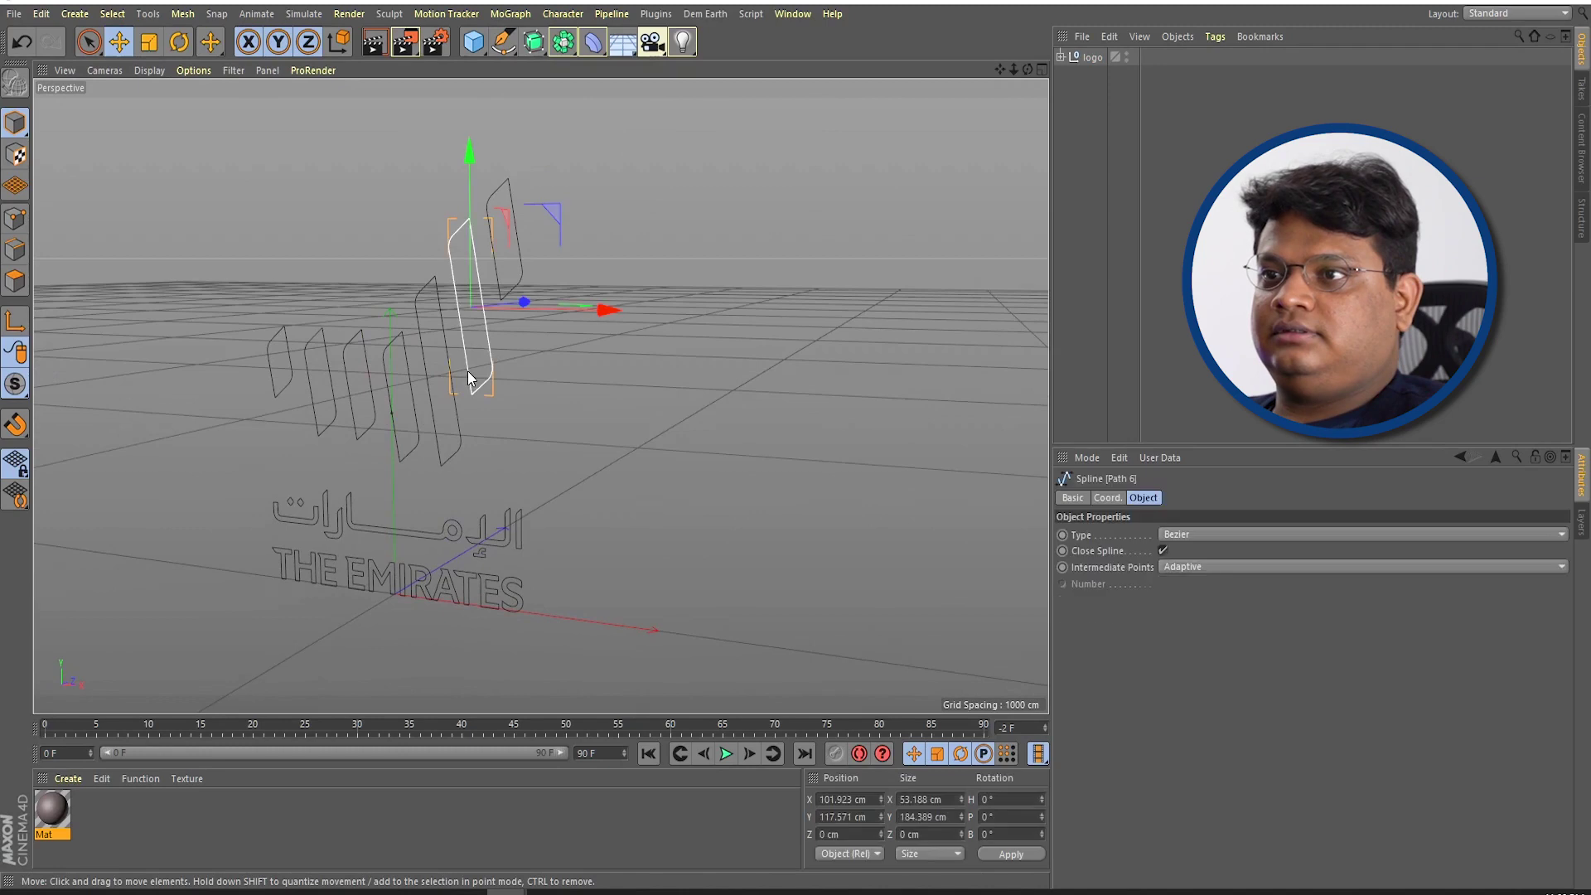
pyautogui.click(1062, 57)
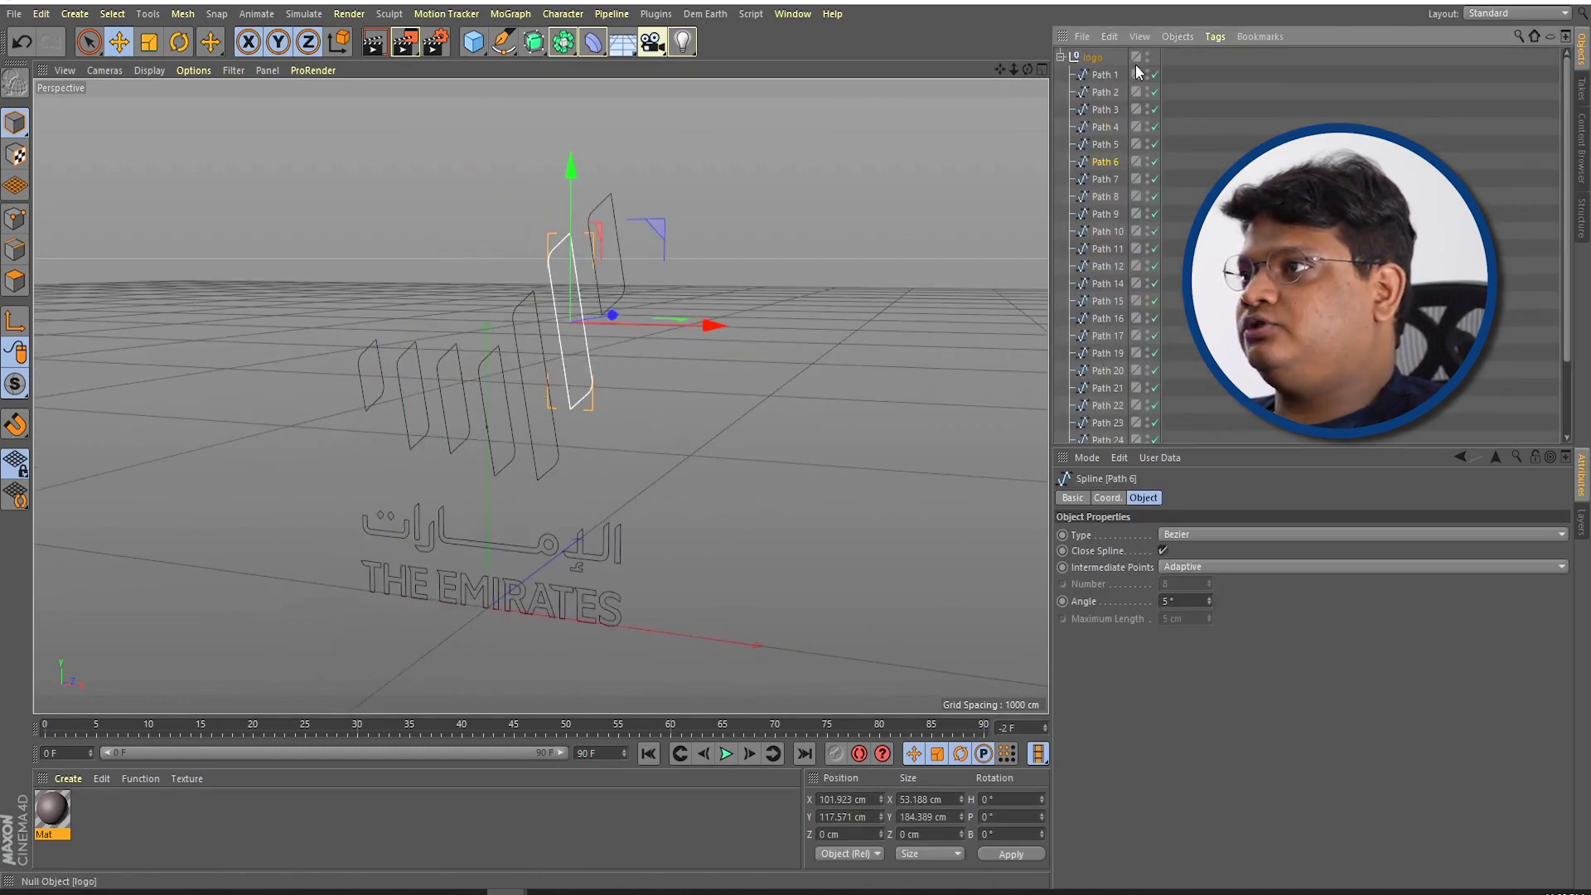
# Step: Select Path 1 through Path 7 and use Connect Objects + Delete to make Path 1.1
pyautogui.click(1101, 75)
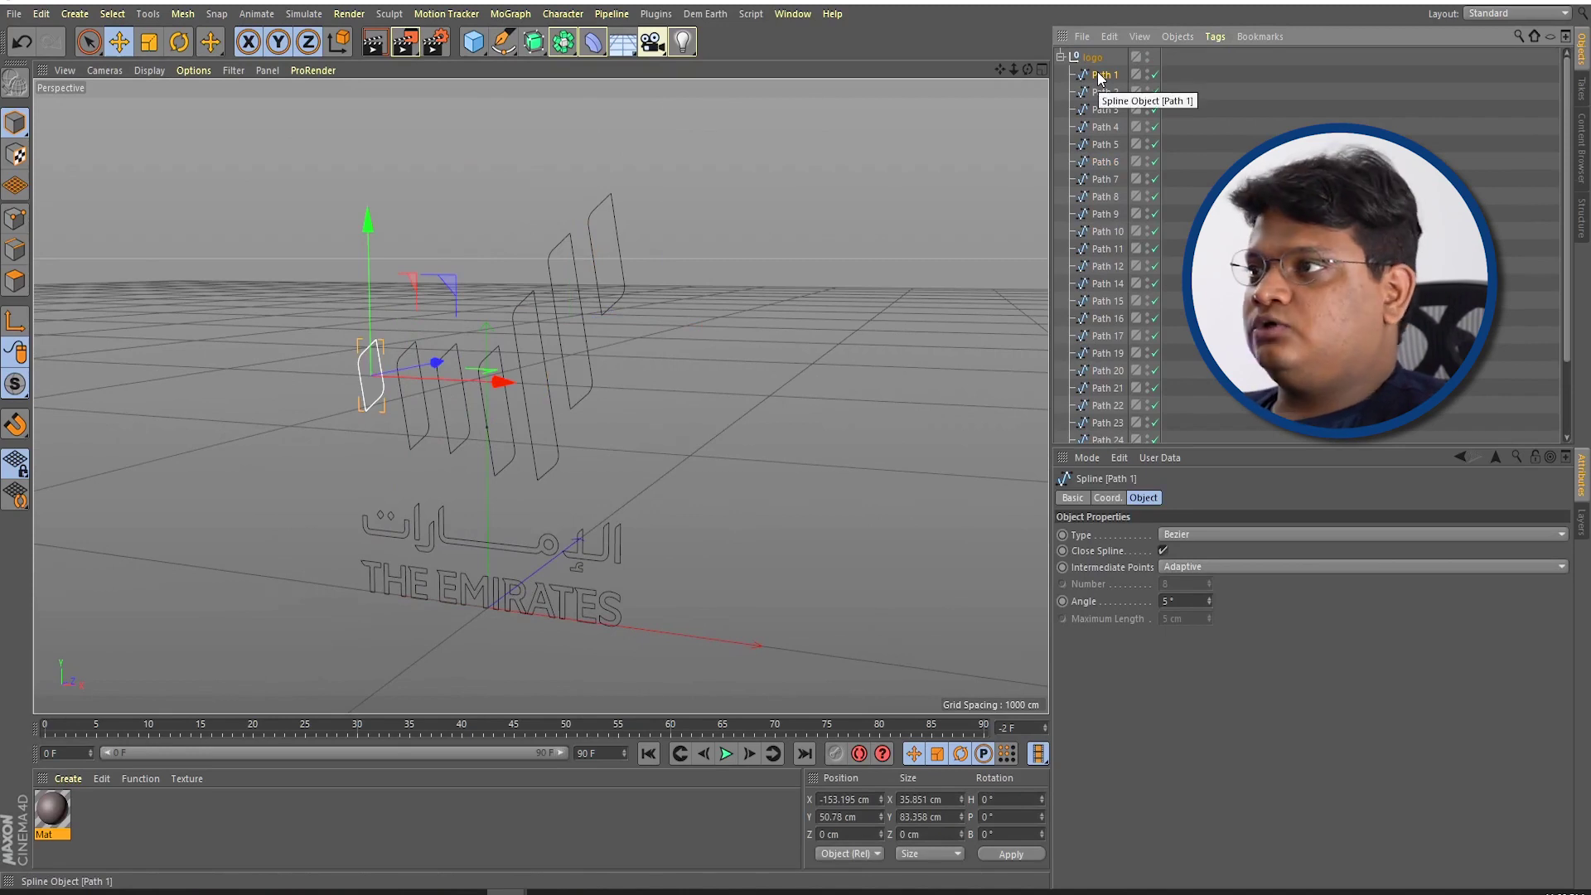
pyautogui.keyDown('shift'); pyautogui.click(1100, 184); pyautogui.keyUp('shift')
pyautogui.moveTo(653, 396)
pyautogui.keyDown('alt'); pyautogui.mouseDown()
pyautogui.moveTo(754, 336)
pyautogui.moveTo(852, 336)
pyautogui.moveTo(568, 376)
pyautogui.mouseUp(); pyautogui.keyUp('alt')
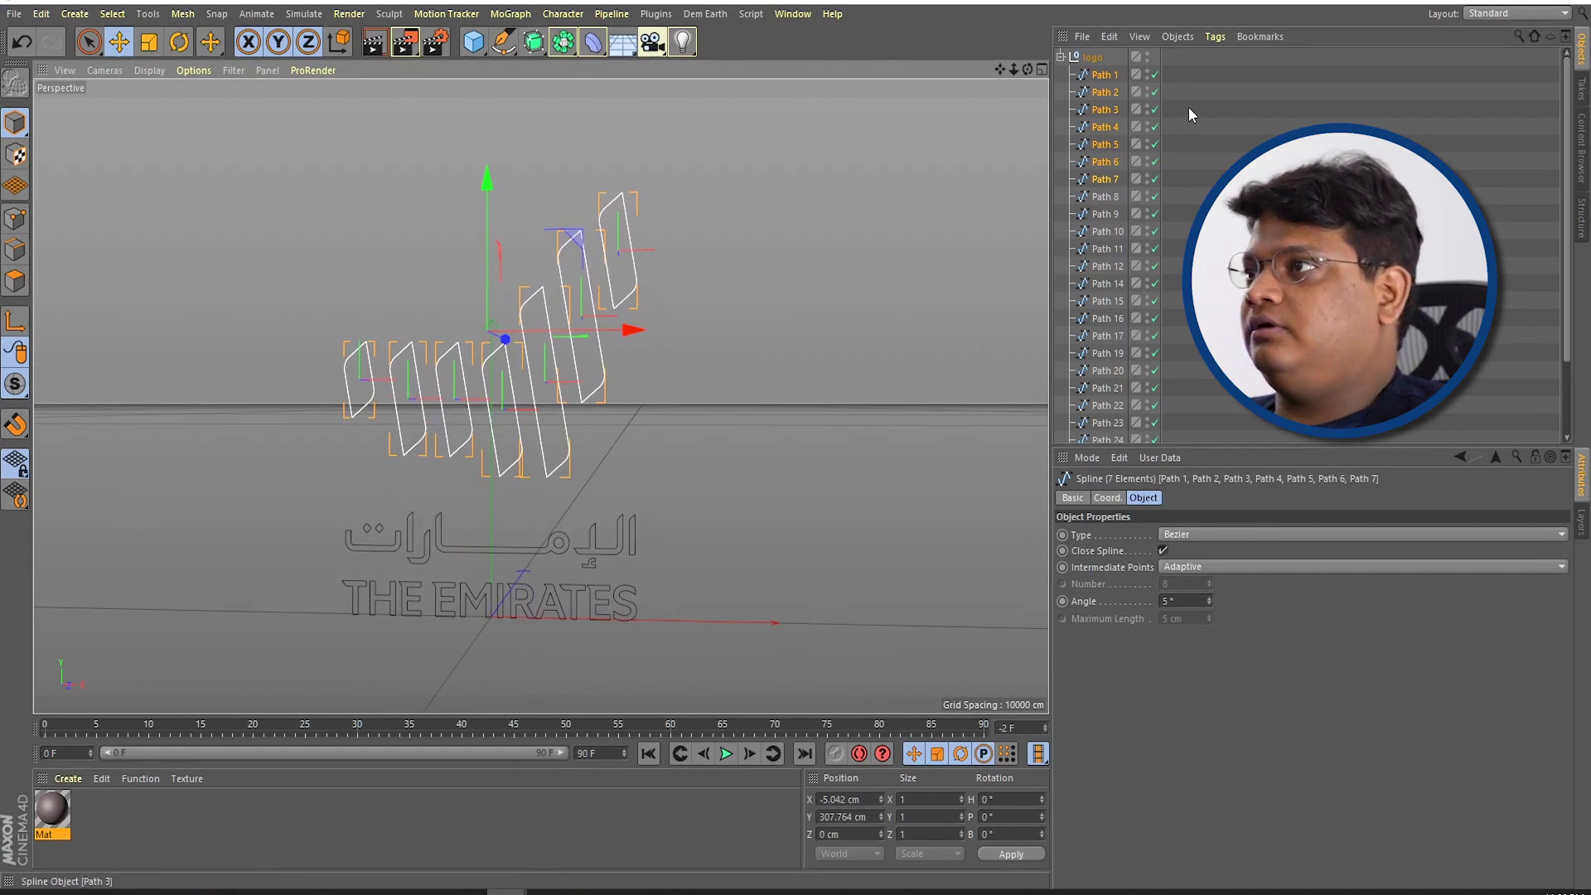
pyautogui.rightClick(1096, 106)
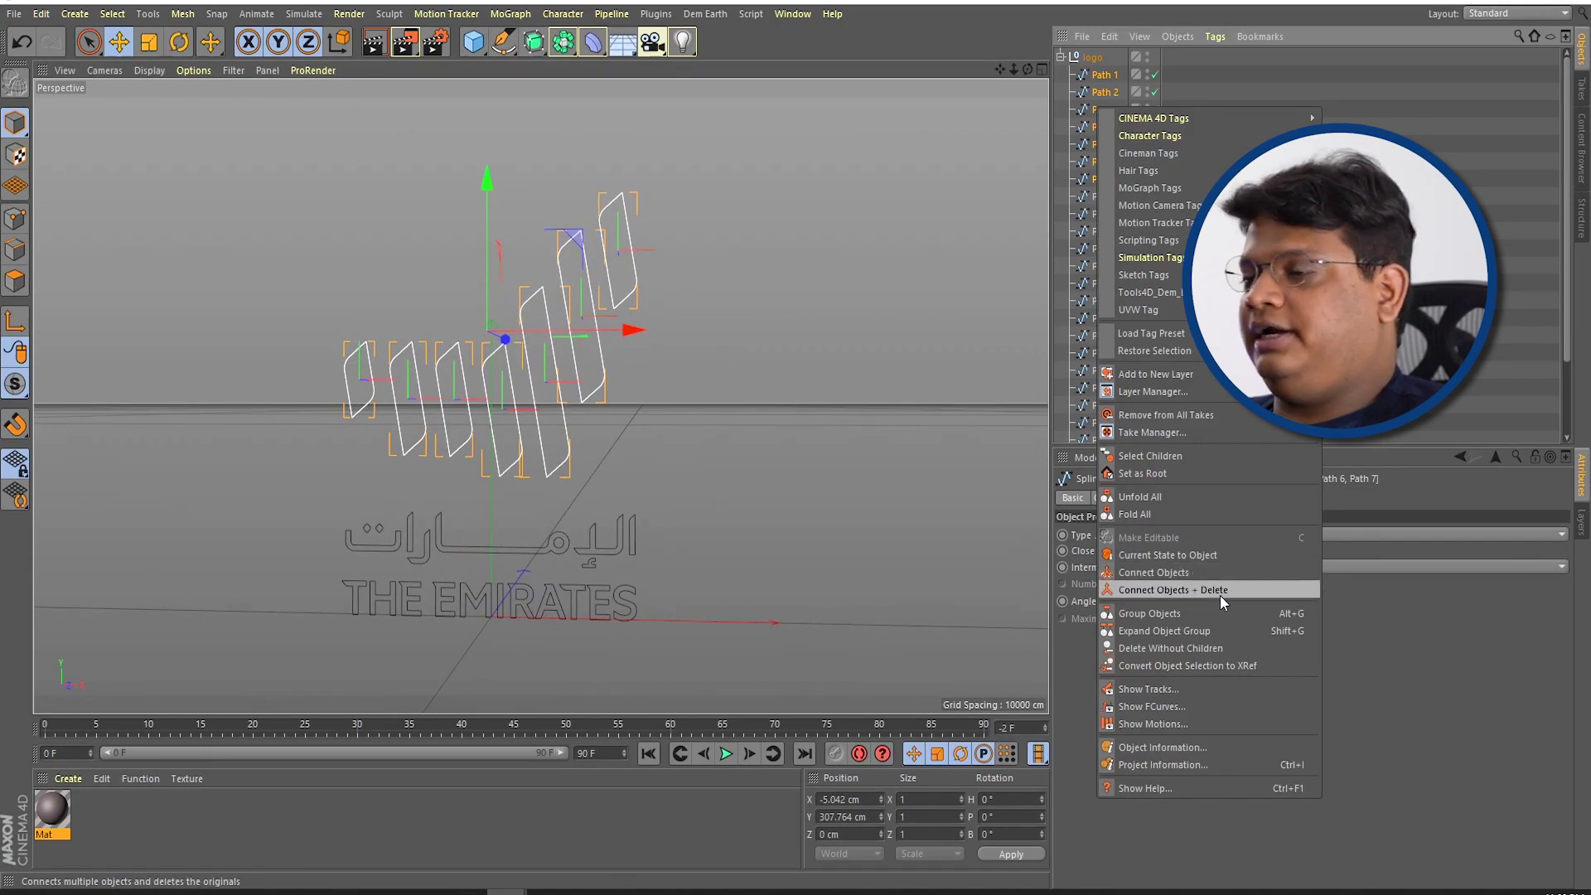
pyautogui.click(1175, 37)
pyautogui.click(1180, 40)
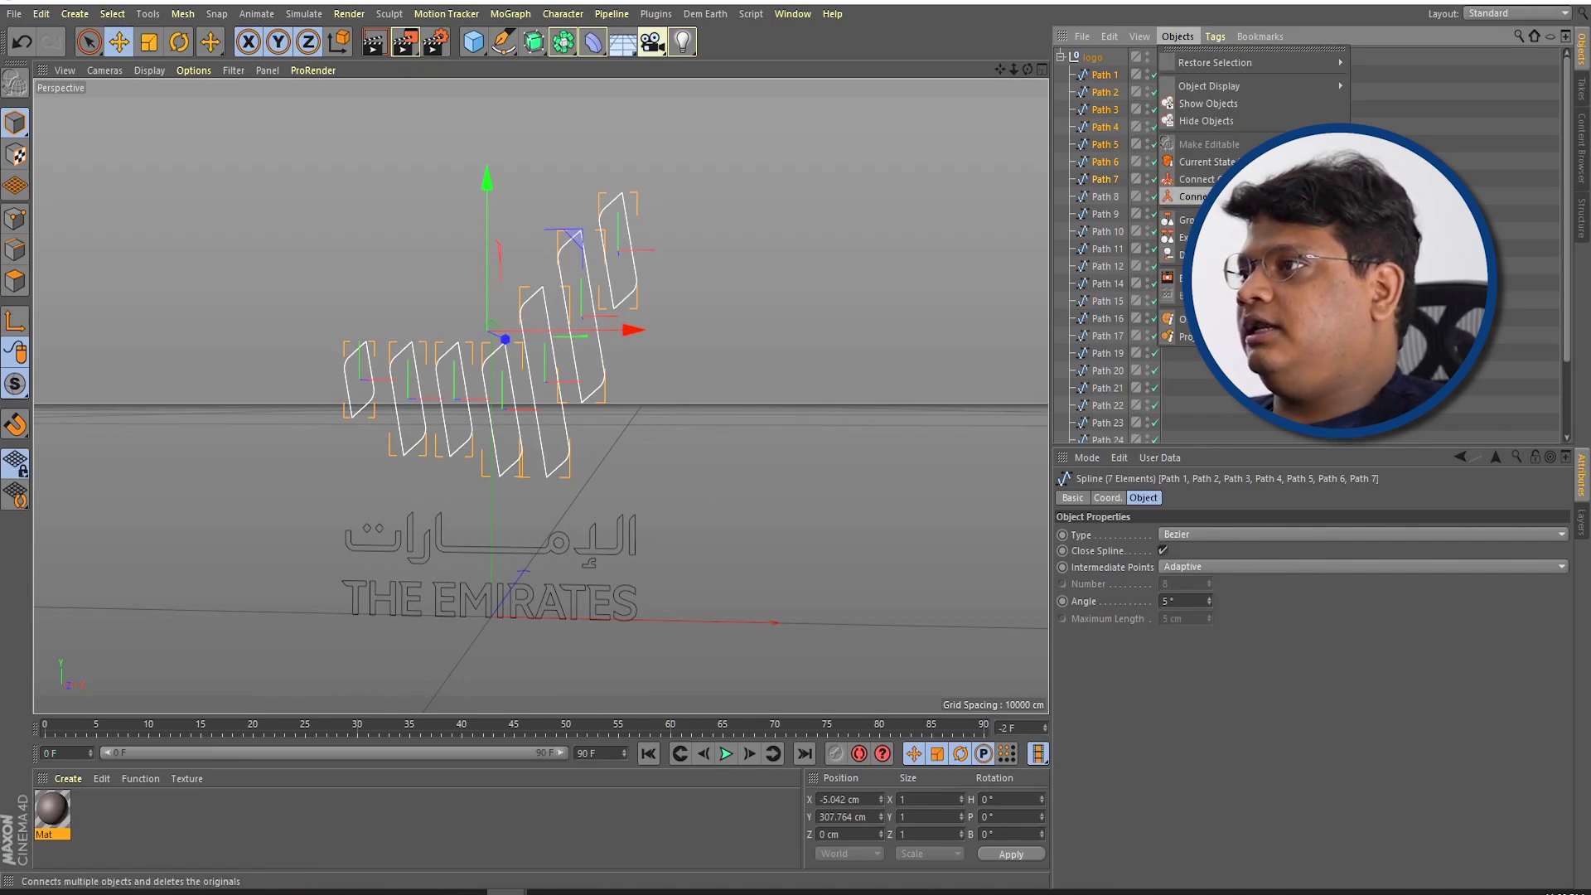
pyautogui.click(1193, 196)
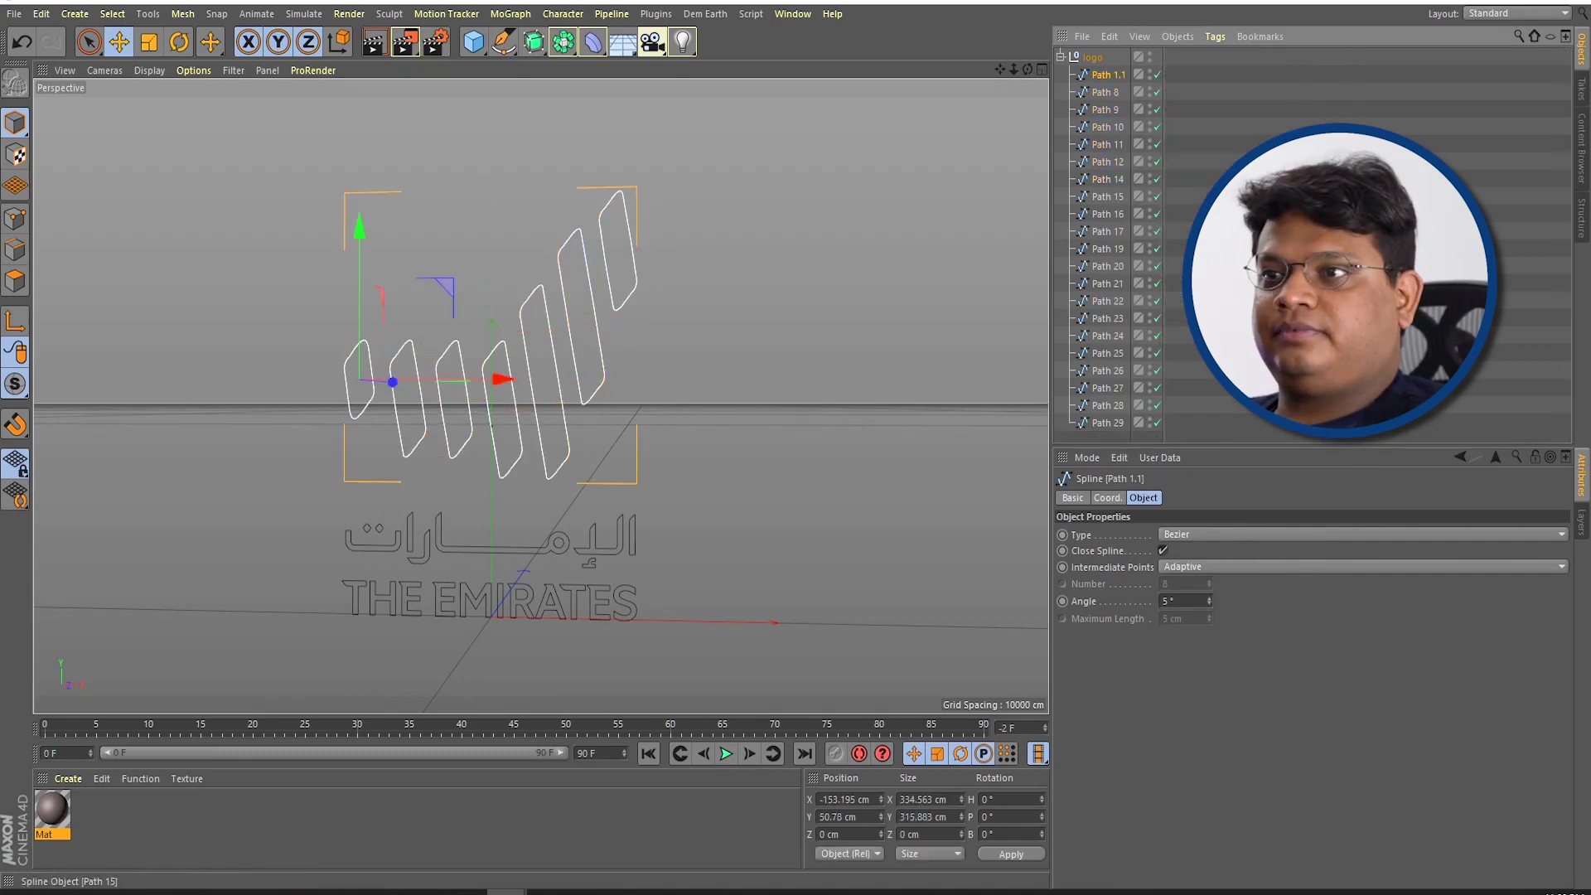
# Step: Set the bars spline Path 1.1 to Linear type, undoing an accidental move
pyautogui.click(1190, 534)
pyautogui.click(1177, 551)
pyautogui.click(657, 345)
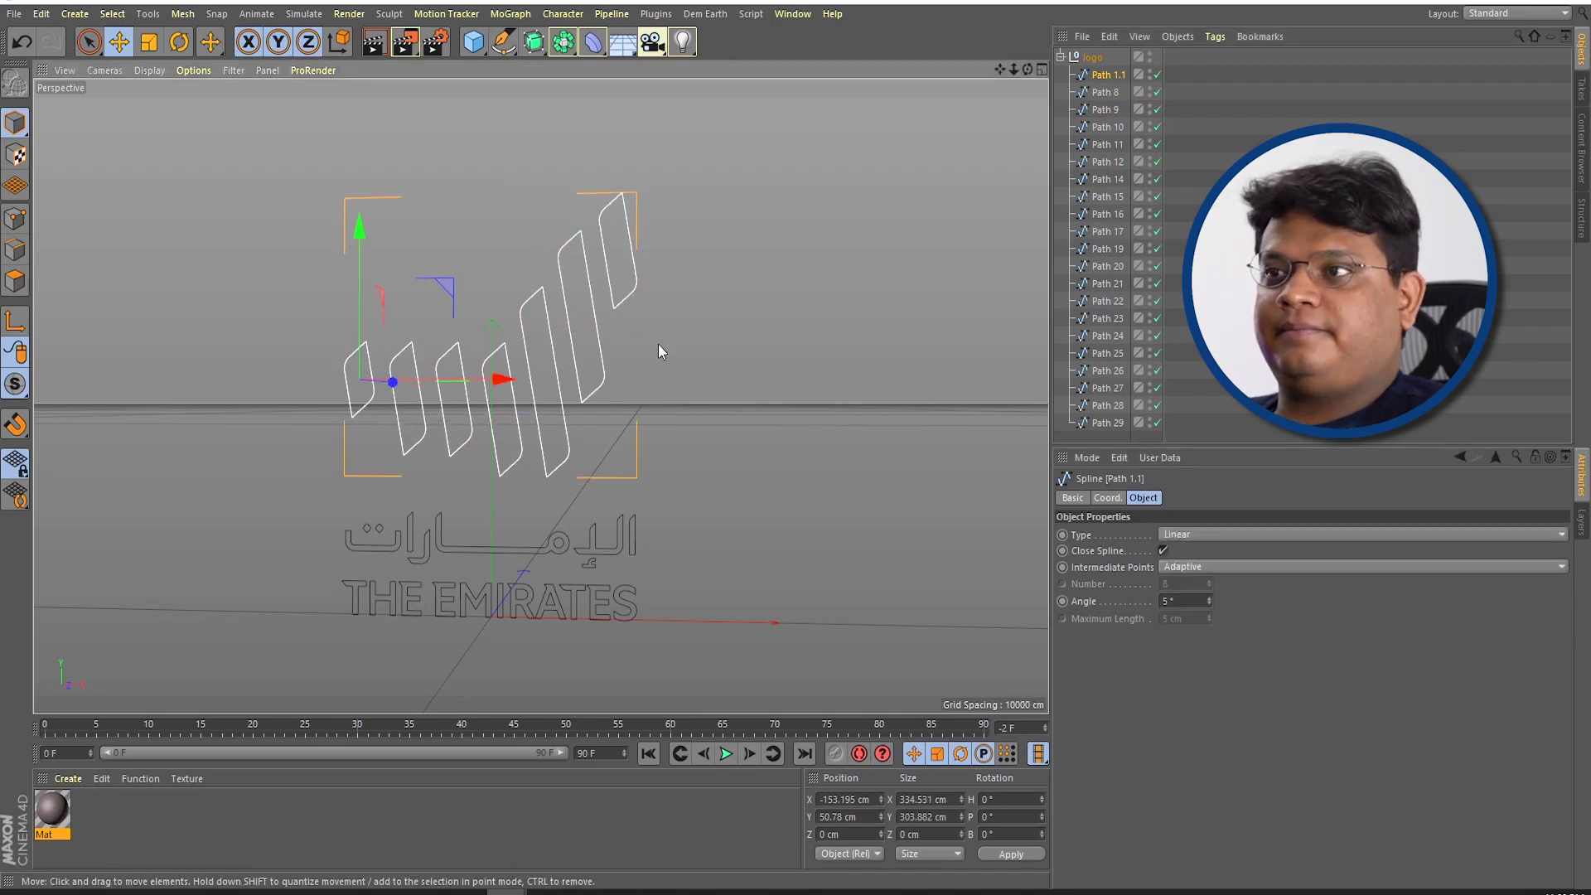
pyautogui.click(599, 343)
pyautogui.moveTo(421, 396); pyautogui.dragTo(545, 382)
pyautogui.hotkey('ctrl', 'z')
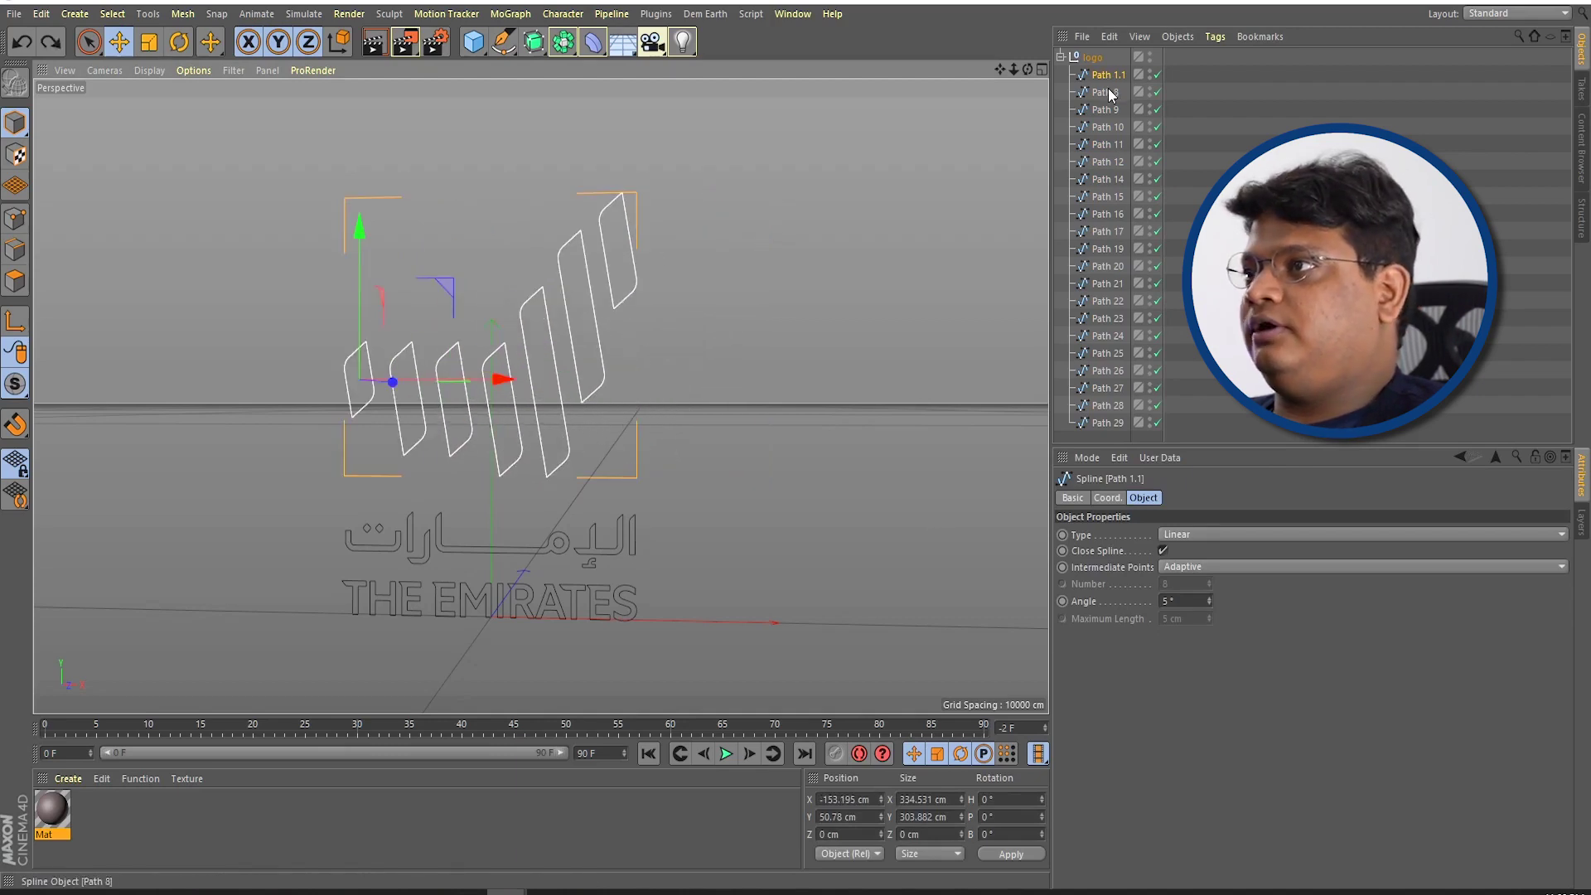
# Step: Connect the text paths Path 8 through Path 29 into one spline, Path 8.1
pyautogui.click(1107, 92)
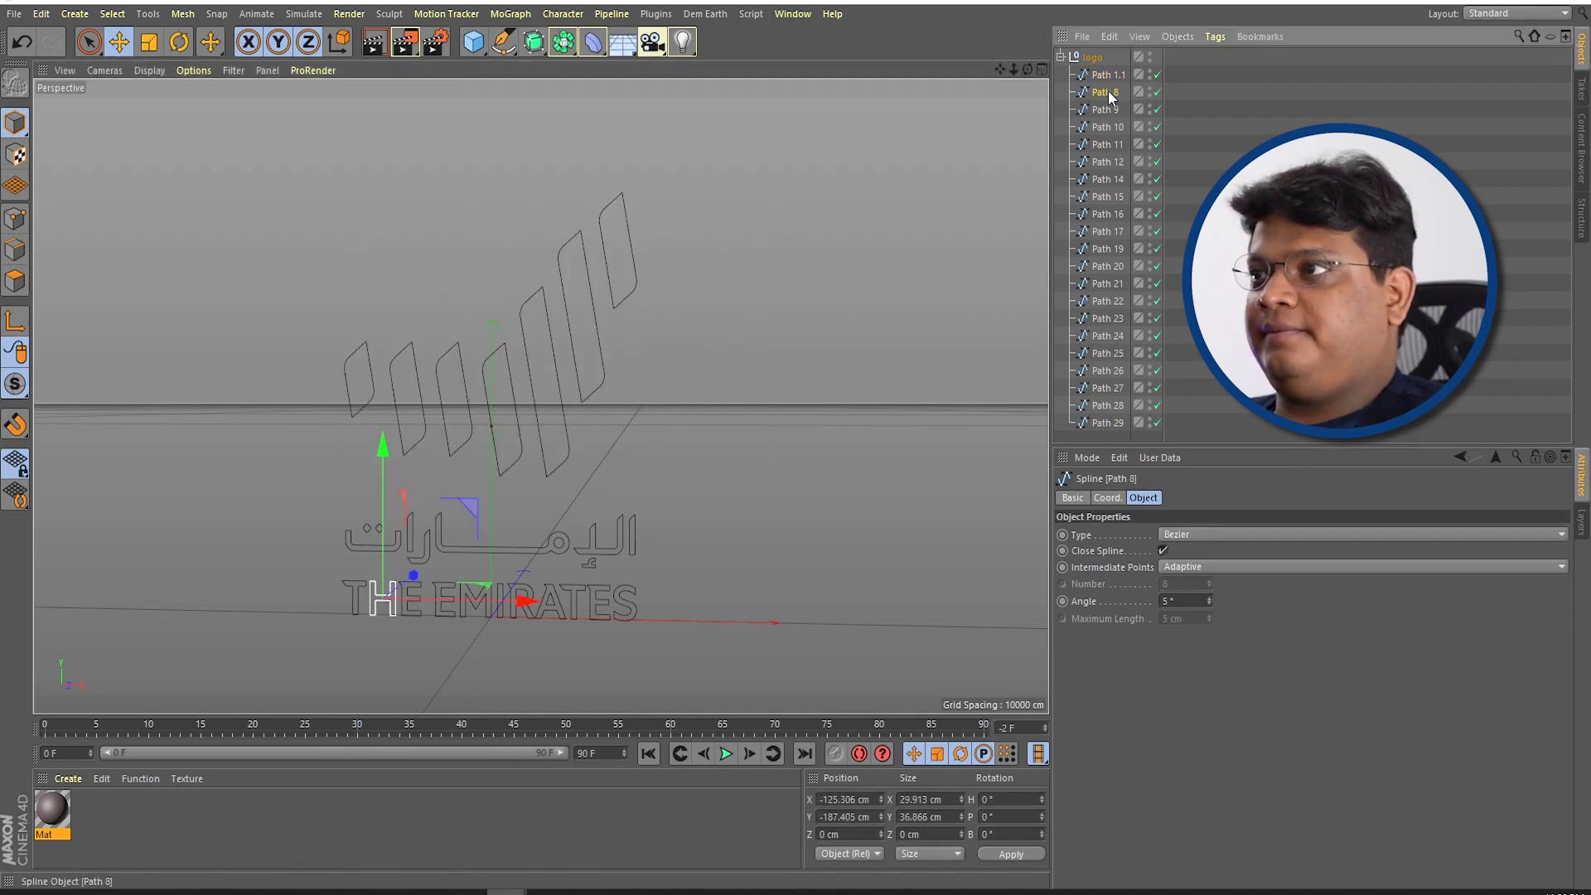
pyautogui.keyDown('shift'); pyautogui.click(1106, 424); pyautogui.keyUp('shift')
pyautogui.rightClick(1106, 425)
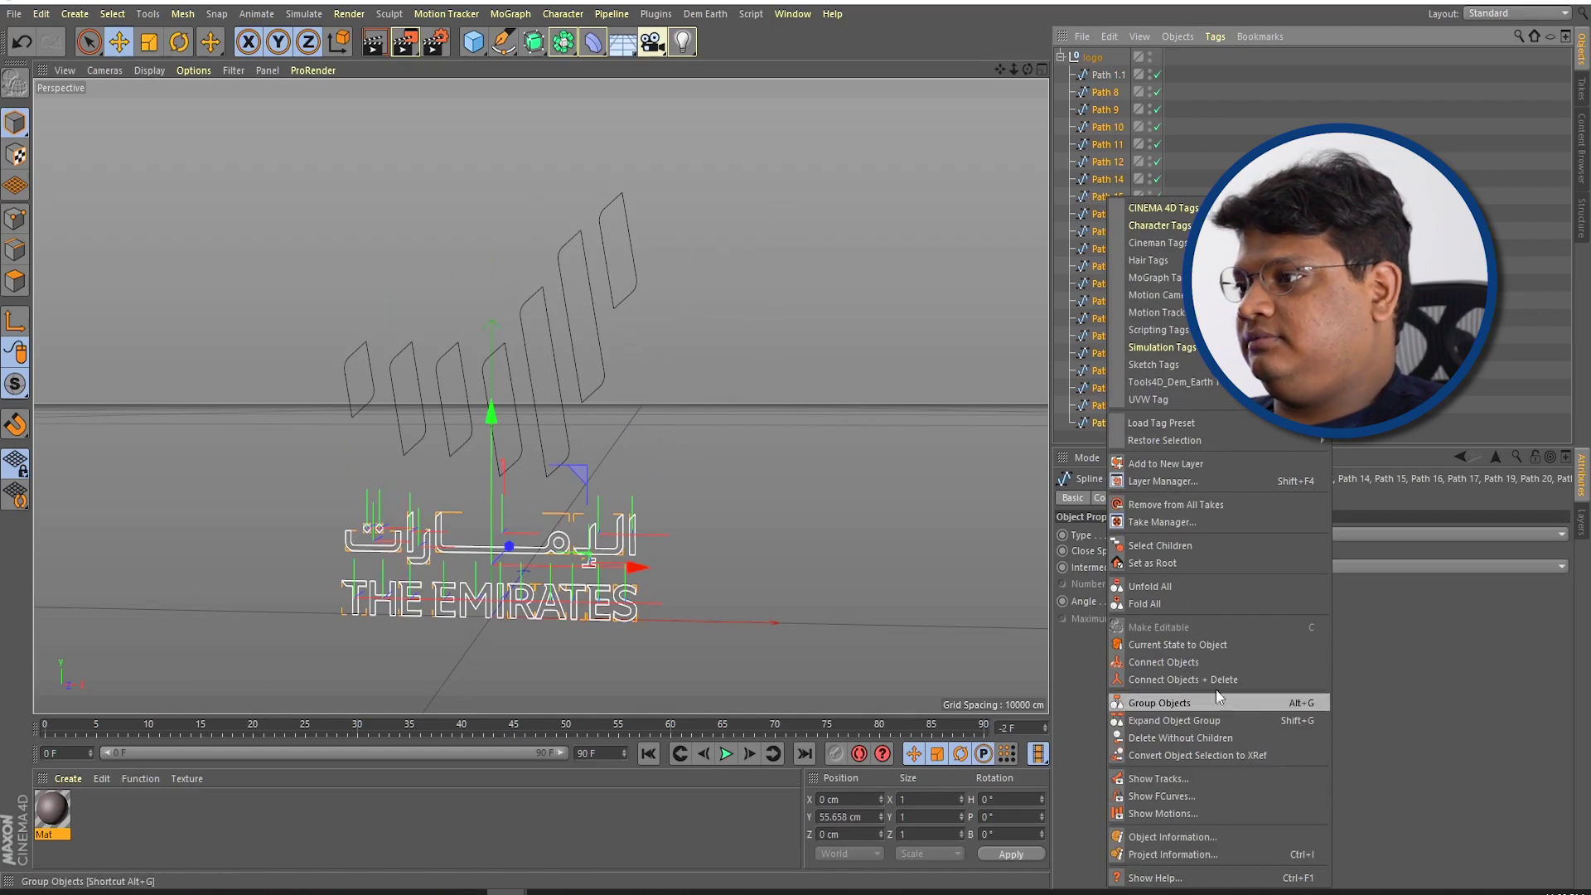
pyautogui.click(1200, 679)
pyautogui.keyDown('alt'); pyautogui.moveTo(693, 498); pyautogui.dragTo(643, 349, button='middle'); pyautogui.keyUp('alt')
pyautogui.scroll(5, 643, 350)
pyautogui.scroll(2, 325, 419)
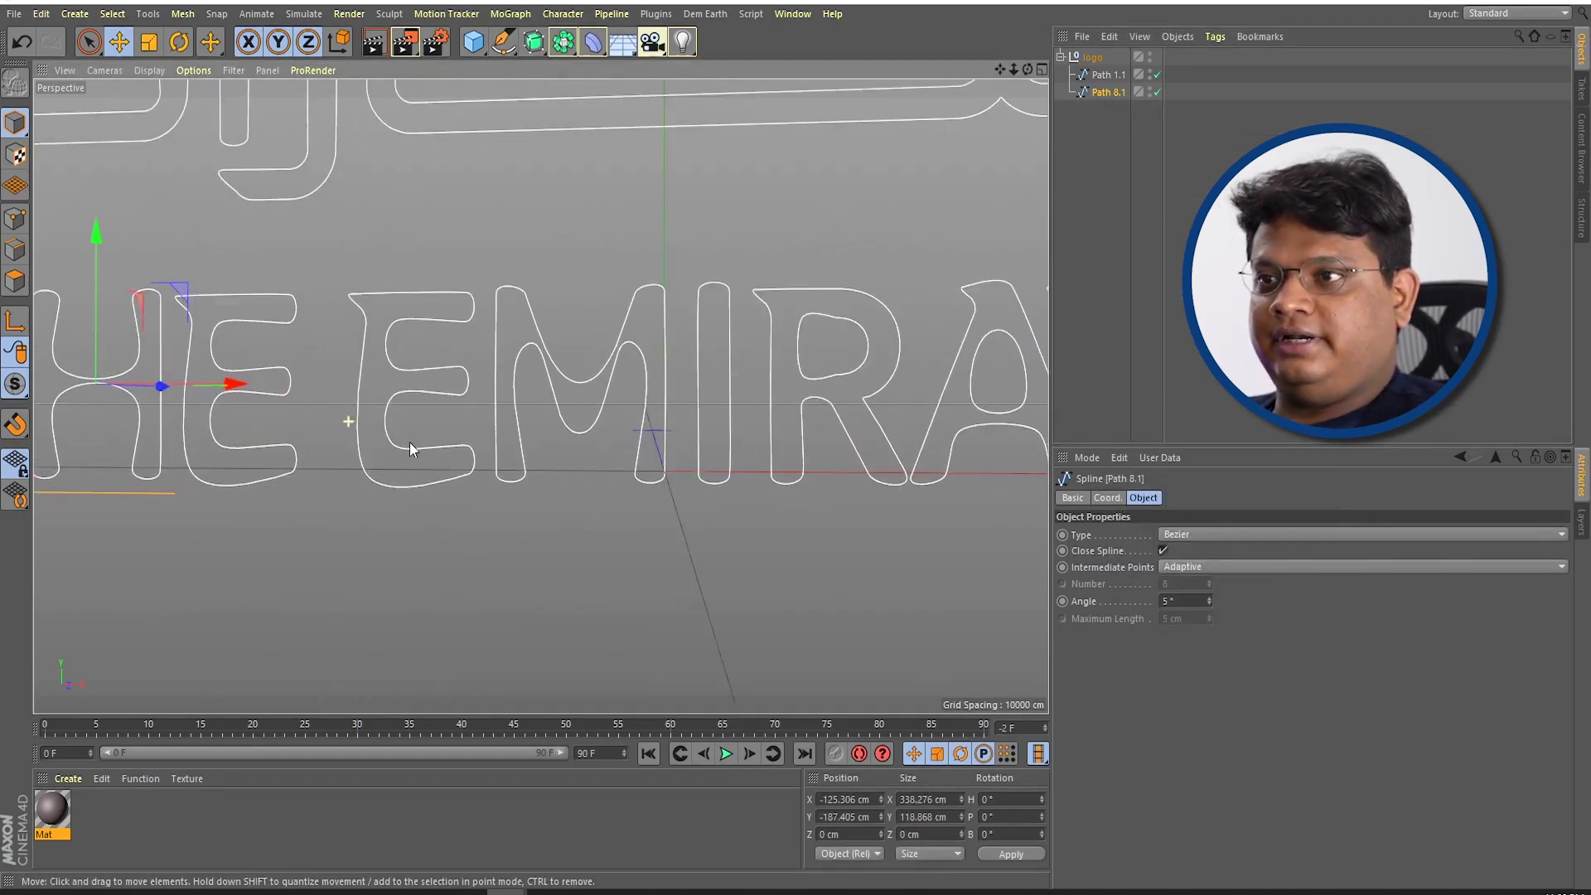
# Step: Set Path 8.1's Intermediate Points to None
pyautogui.click(1170, 571)
pyautogui.click(1174, 589)
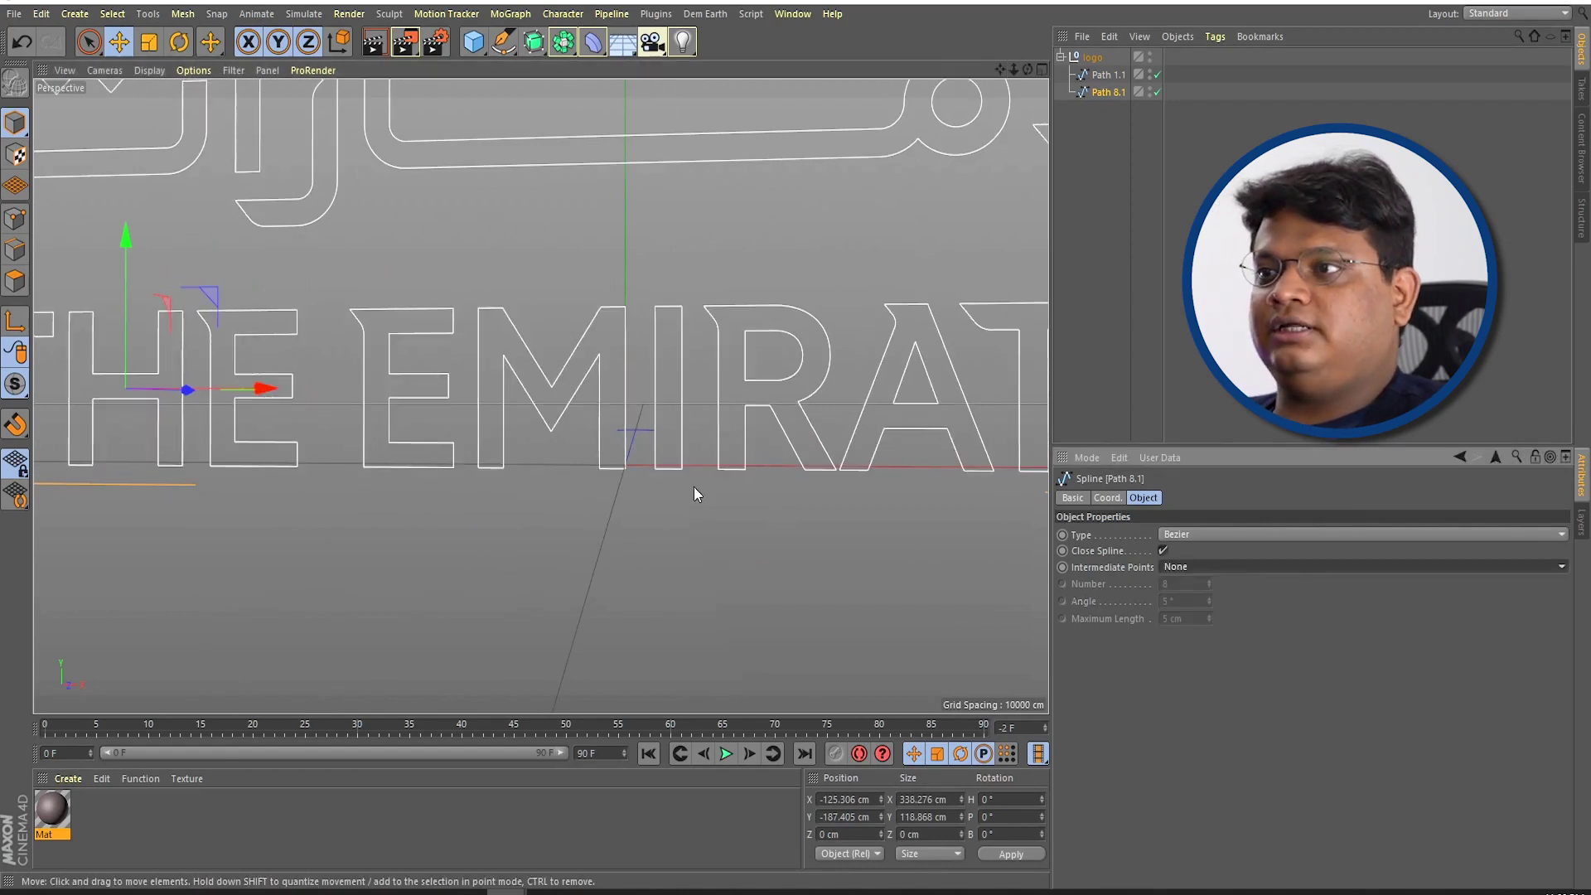
pyautogui.scroll(-6, 697, 572)
pyautogui.scroll(2, 498, 475)
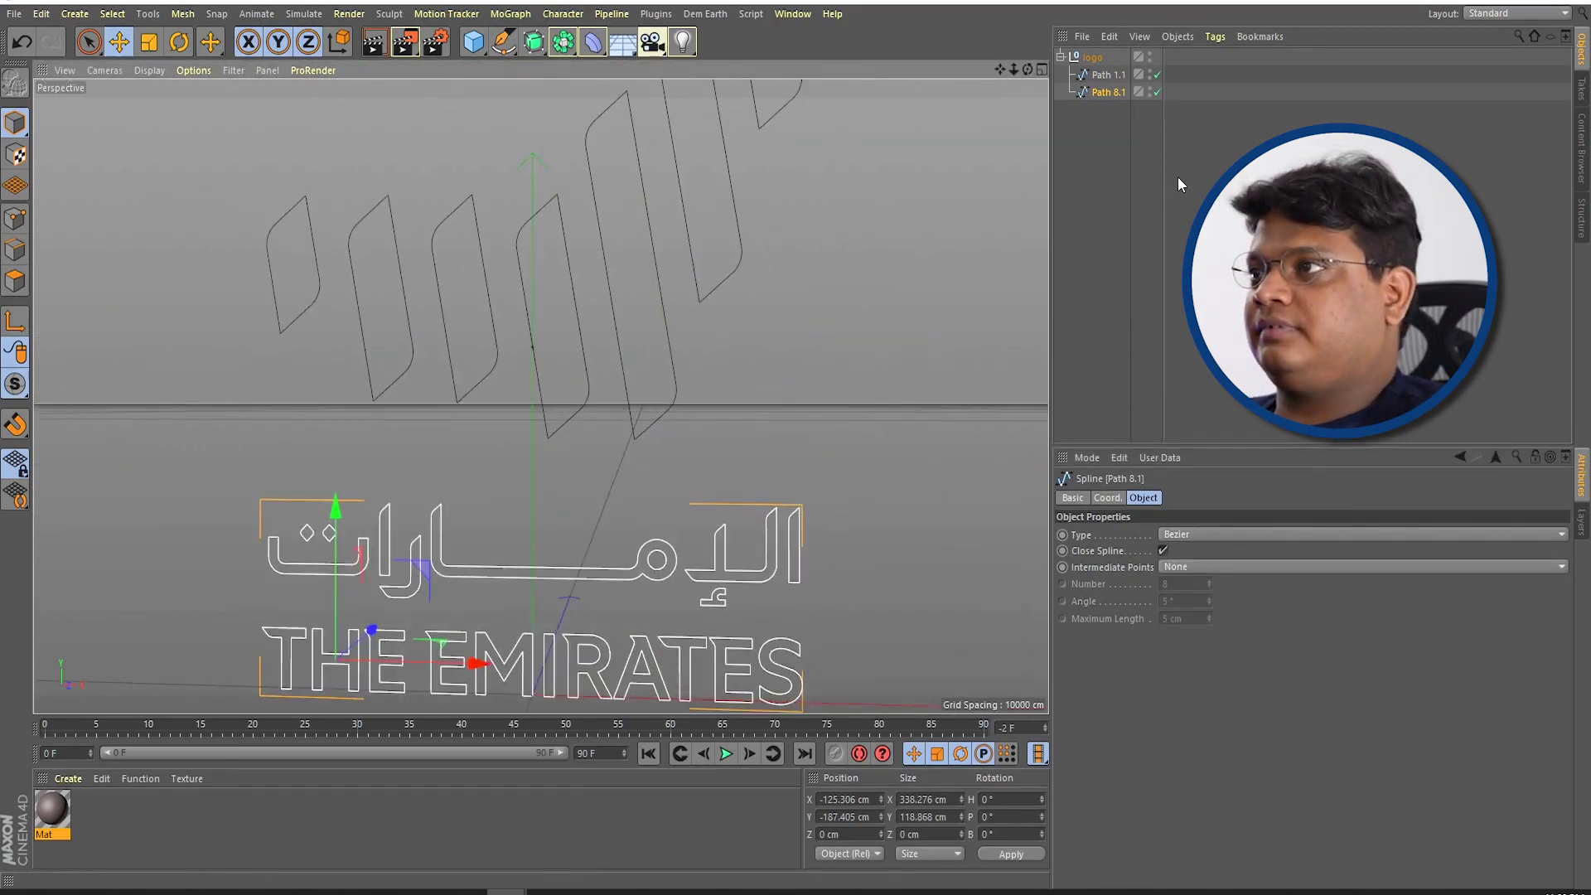
# Step: Clear the selection, zoom out and orbit to look down on the logo
pyautogui.click(1107, 79)
pyautogui.click(843, 361)
pyautogui.scroll(-2, 839, 484)
pyautogui.scroll(-3, 605, 484)
pyautogui.scroll(-1, 679, 489)
pyautogui.moveTo(679, 488)
pyautogui.keyDown('alt'); pyautogui.mouseDown()
pyautogui.moveTo(664, 451)
pyautogui.moveTo(525, 462)
pyautogui.mouseUp(); pyautogui.keyUp('alt')
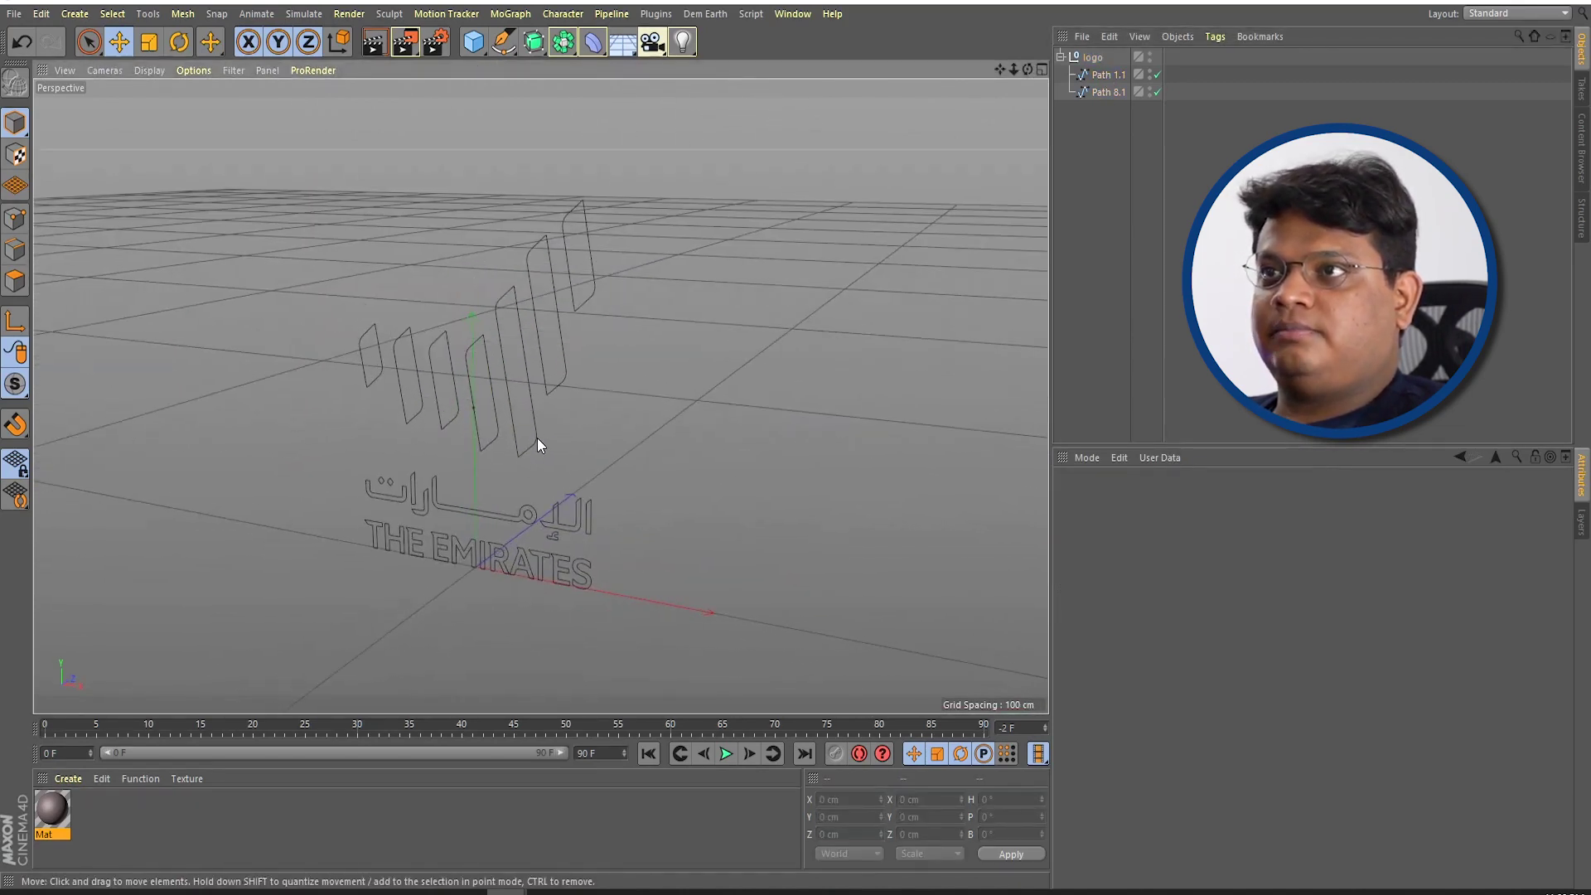
# Step: Add an Extrude generator and place the bars spline Path 1.1 inside it
pyautogui.click(535, 45)
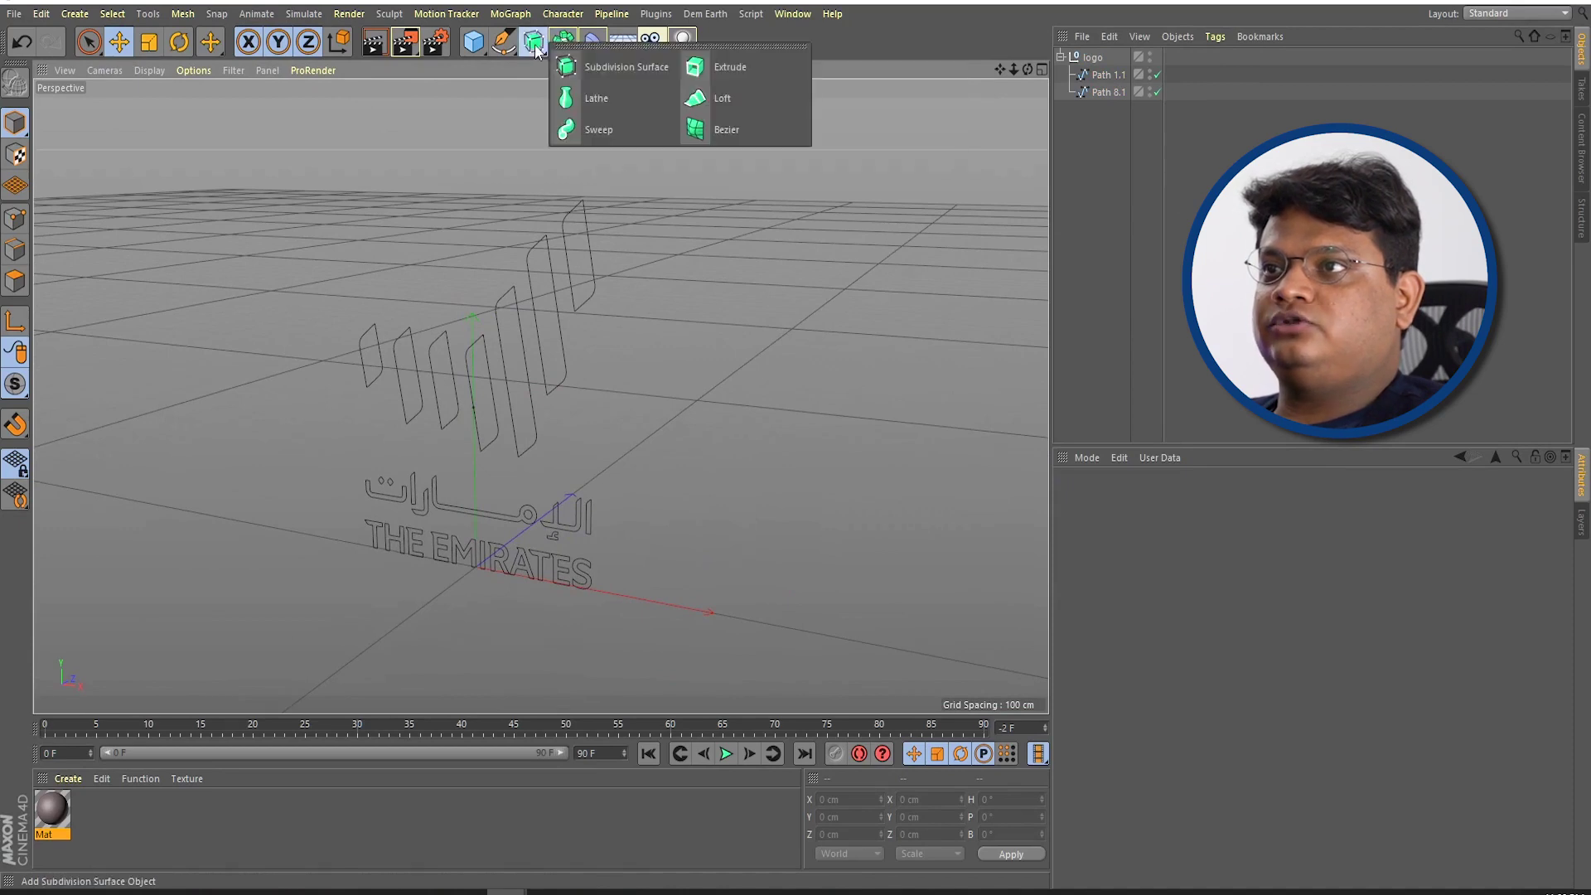
pyautogui.click(715, 66)
pyautogui.click(1108, 93)
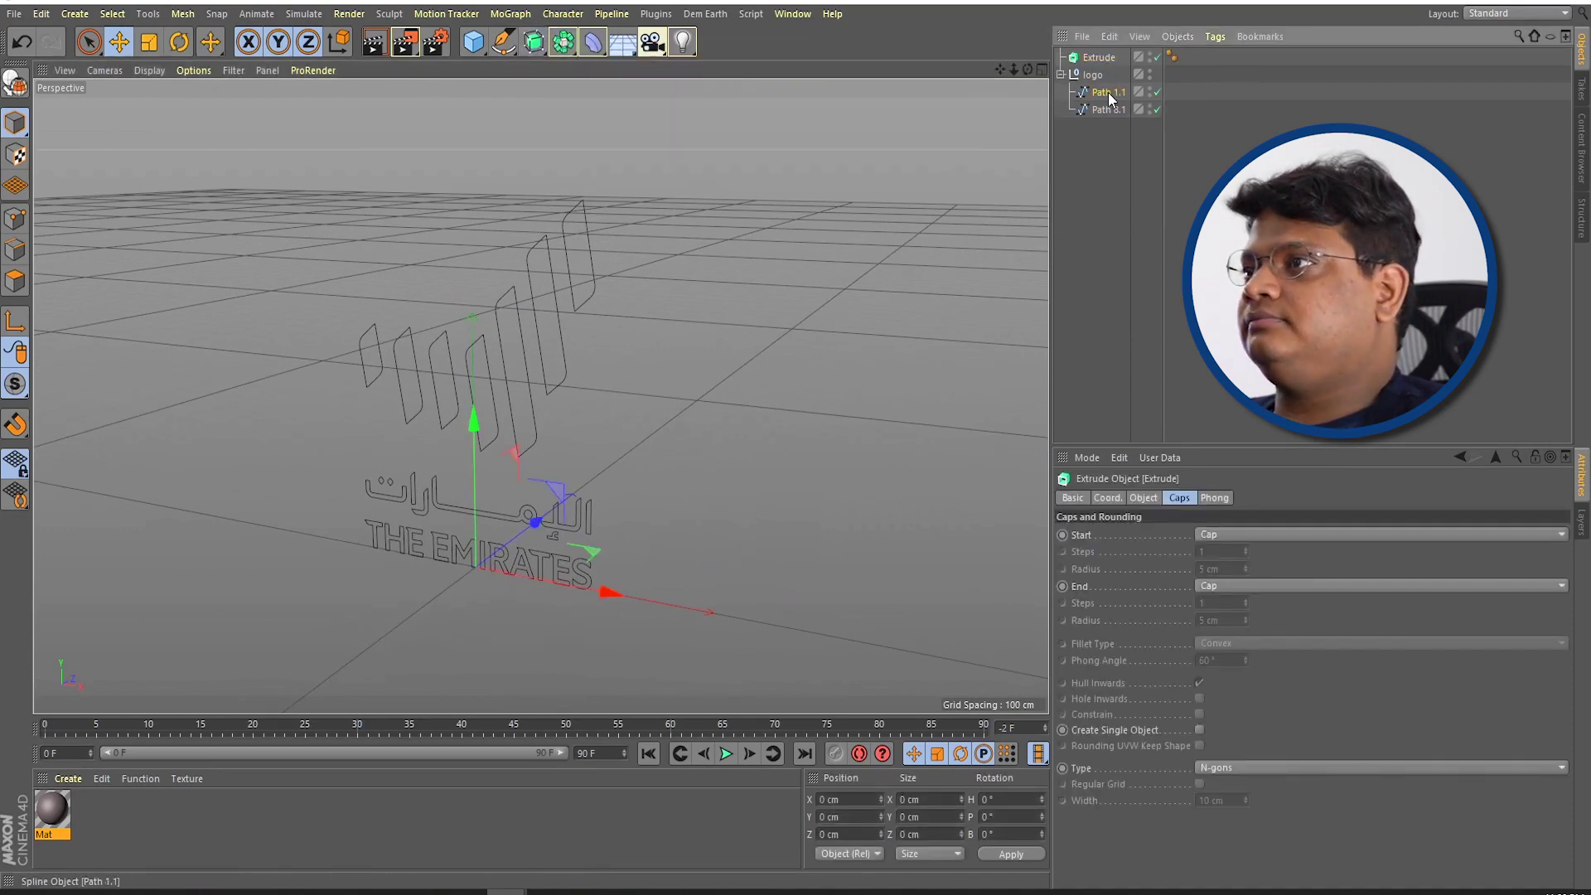
pyautogui.moveTo(1109, 93); pyautogui.dragTo(1100, 62)
pyautogui.click(828, 335)
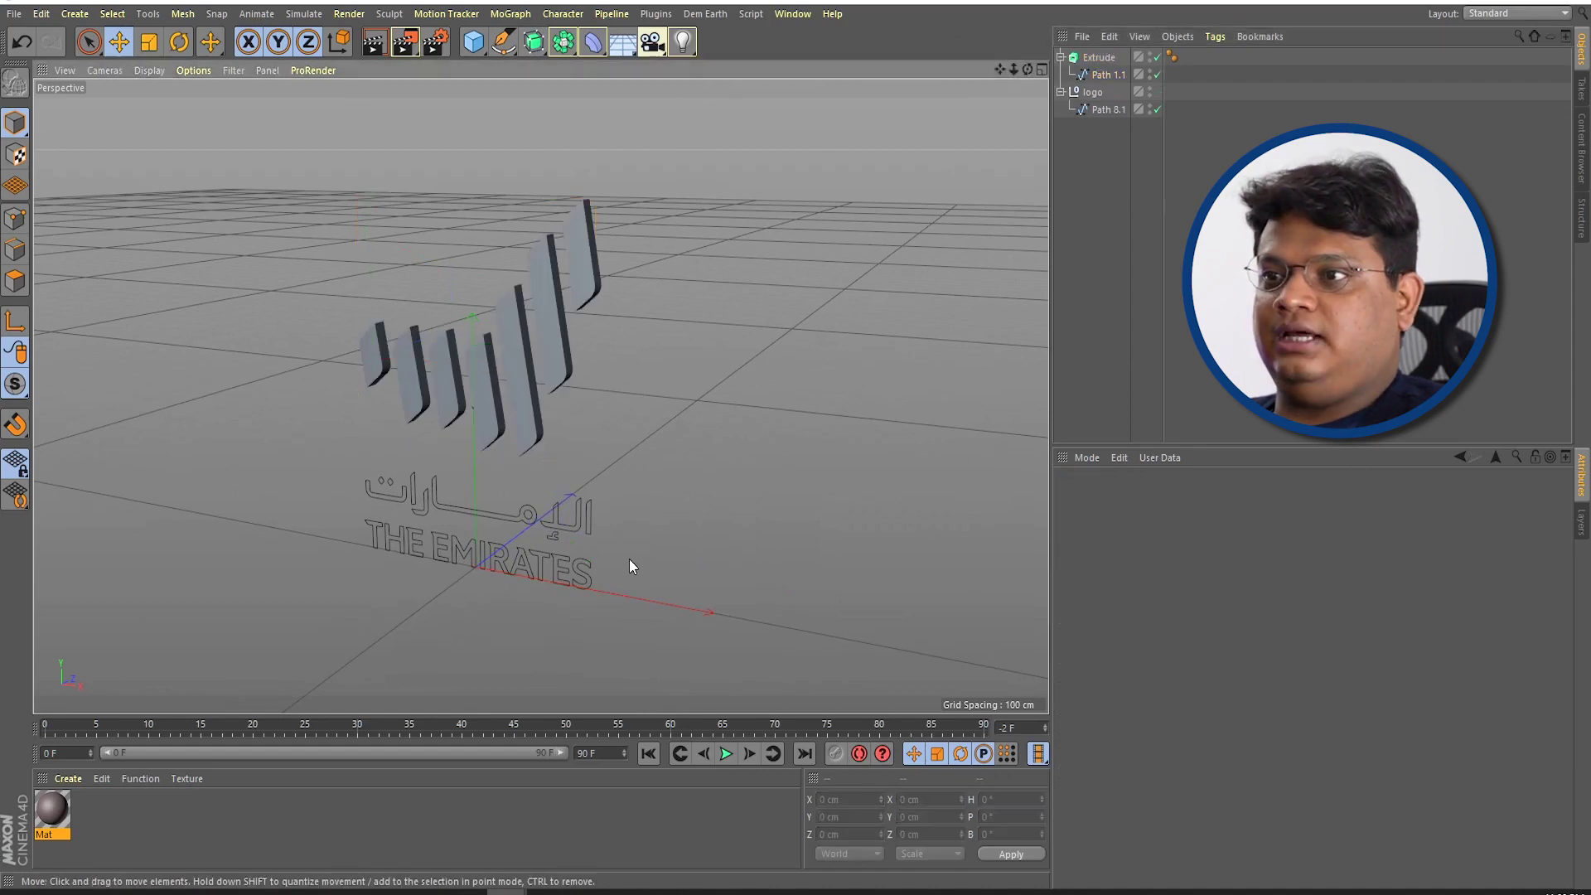
# Step: Add a second Extrude holding Path 8.1 and delete the empty logo null
pyautogui.click(534, 43)
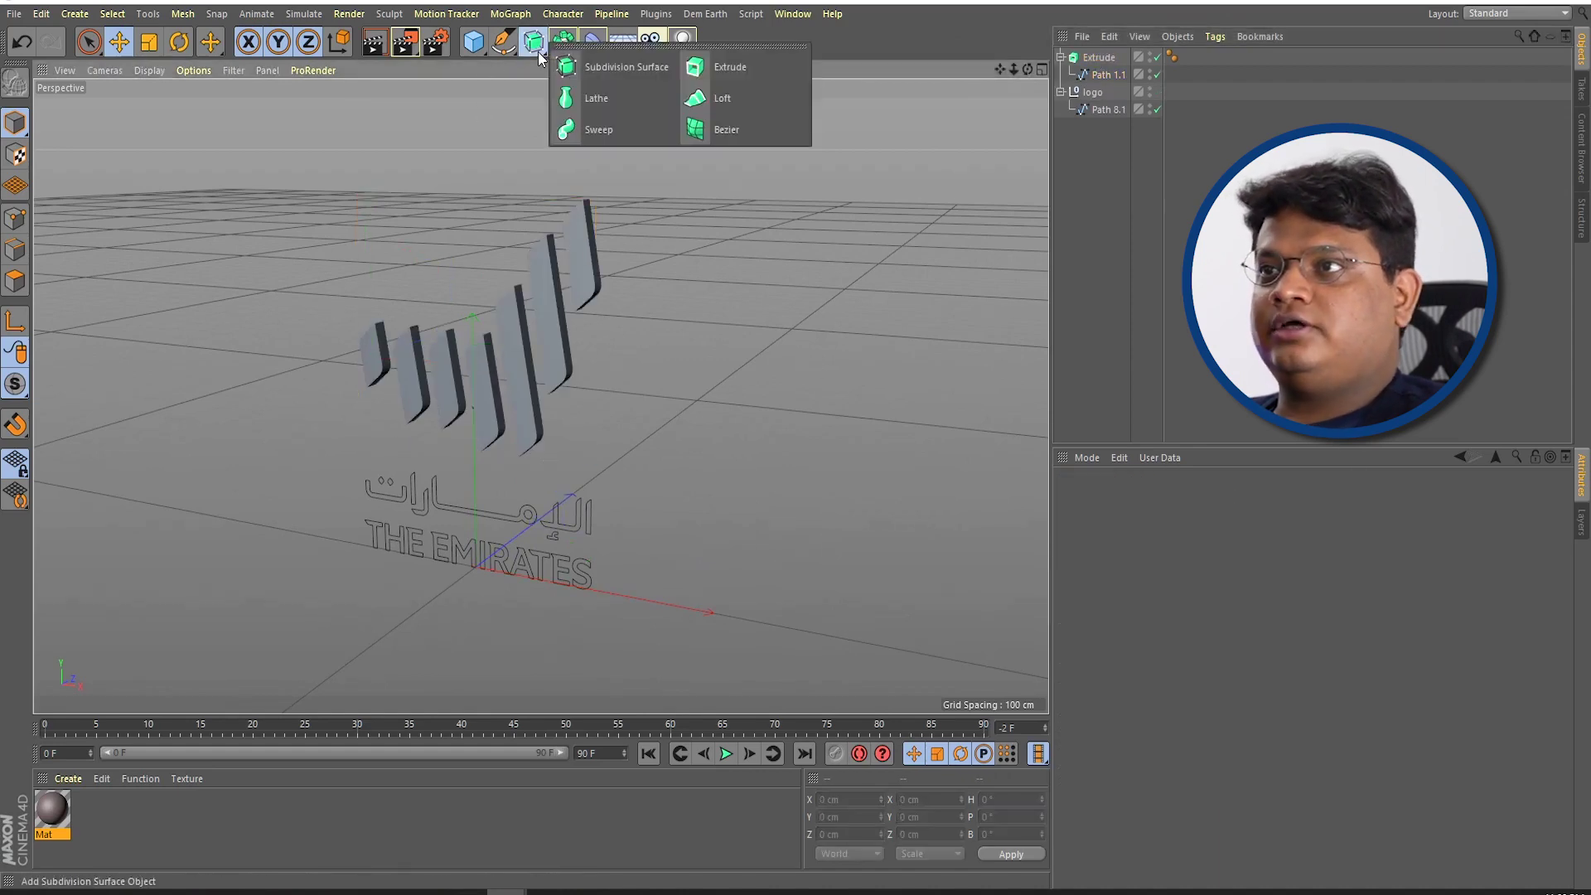
pyautogui.click(713, 63)
pyautogui.moveTo(1109, 129); pyautogui.dragTo(1101, 56)
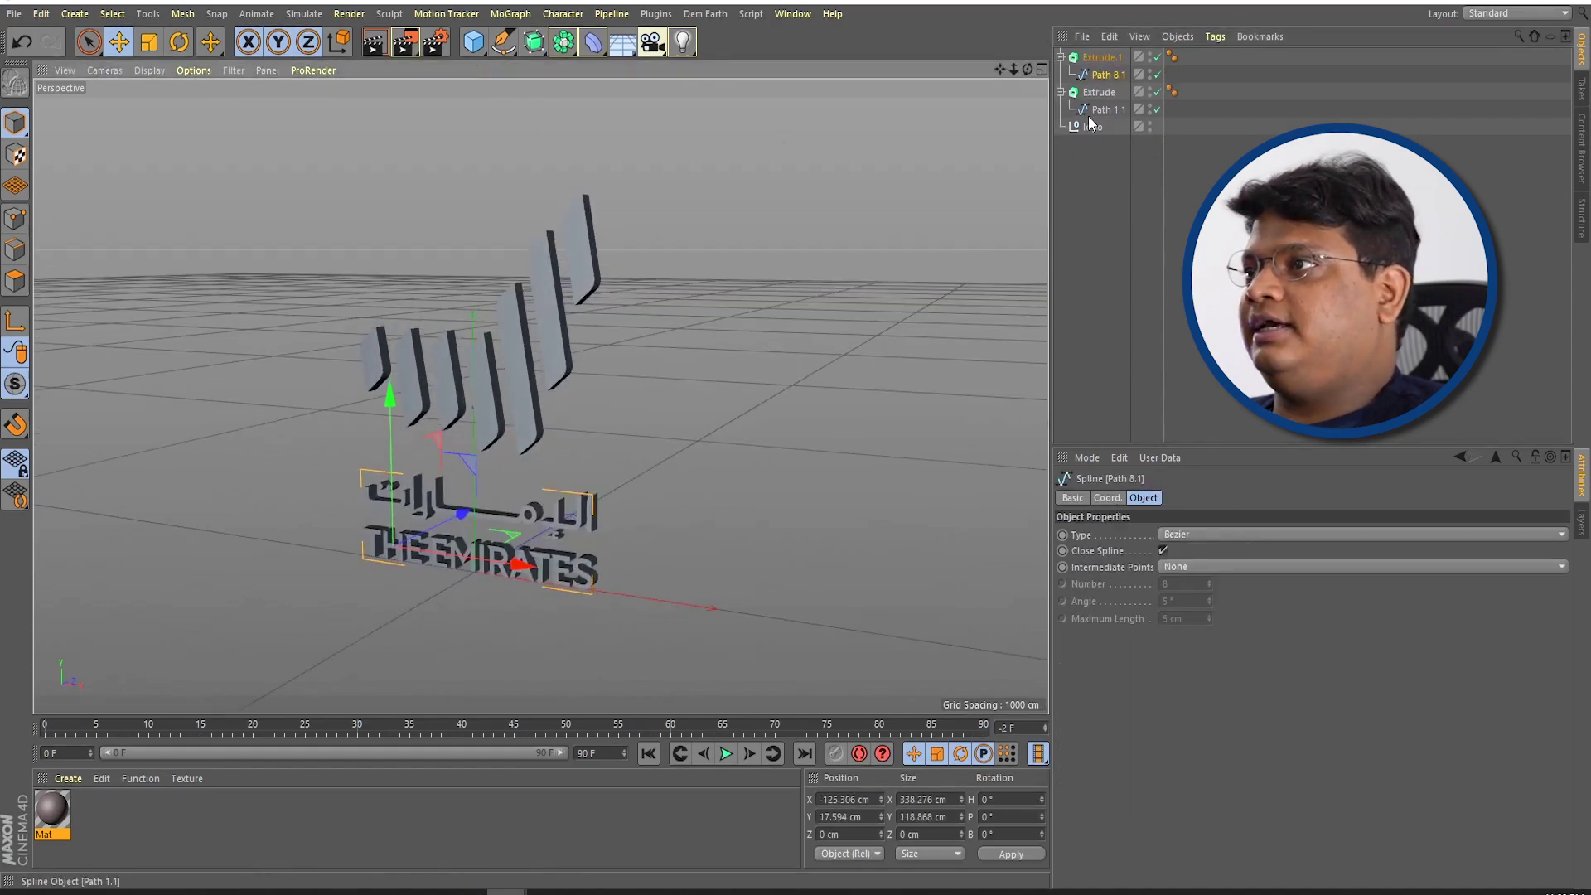
pyautogui.click(1092, 129)
pyautogui.press('Delete')
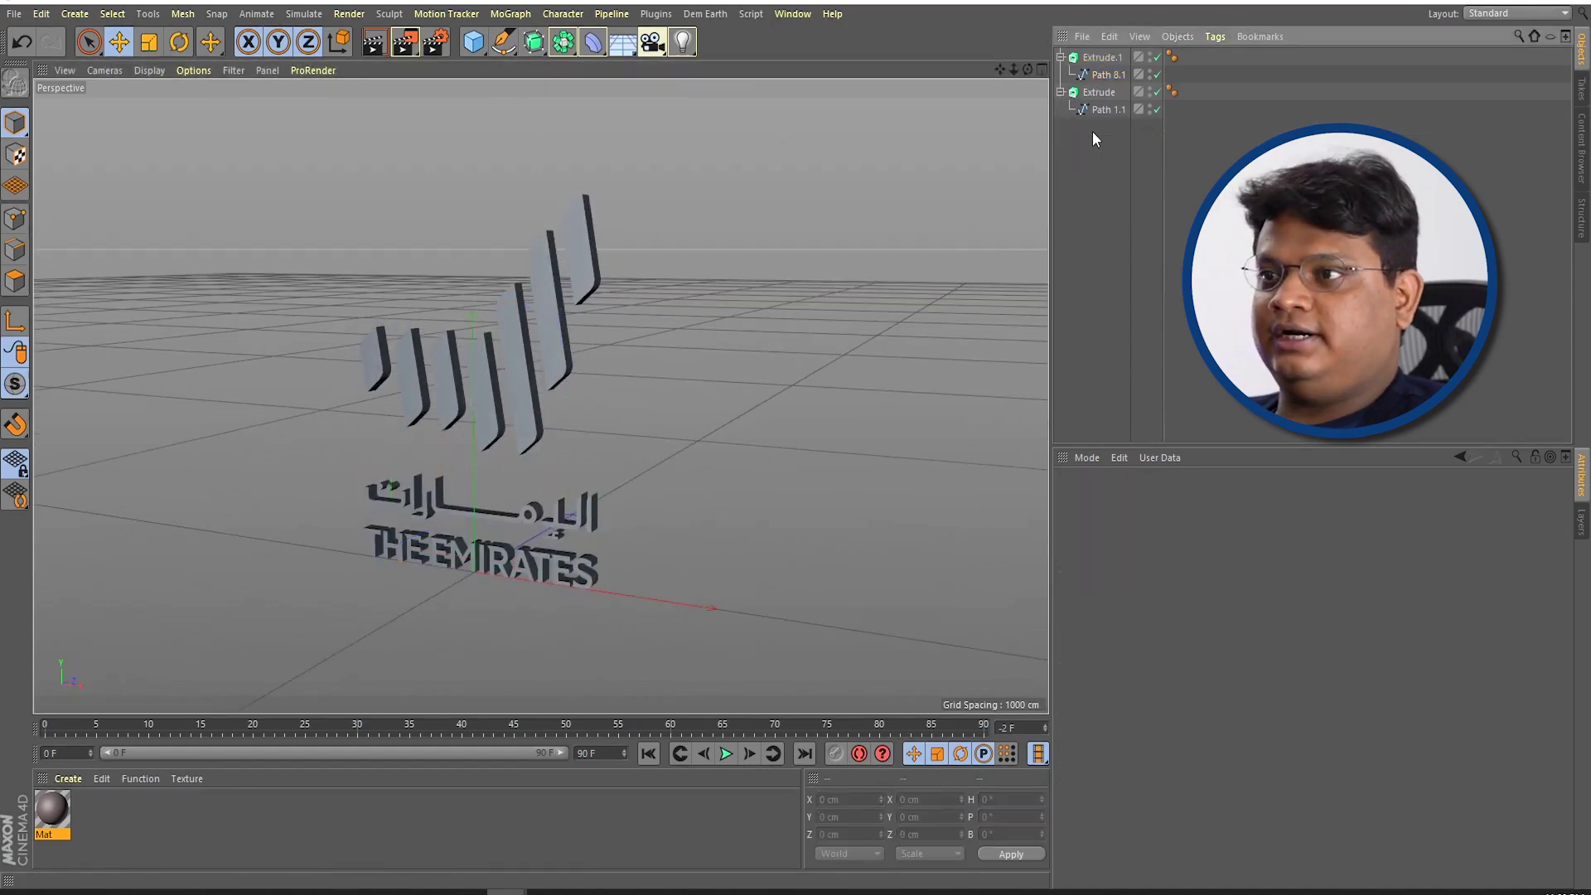
pyautogui.click(547, 400)
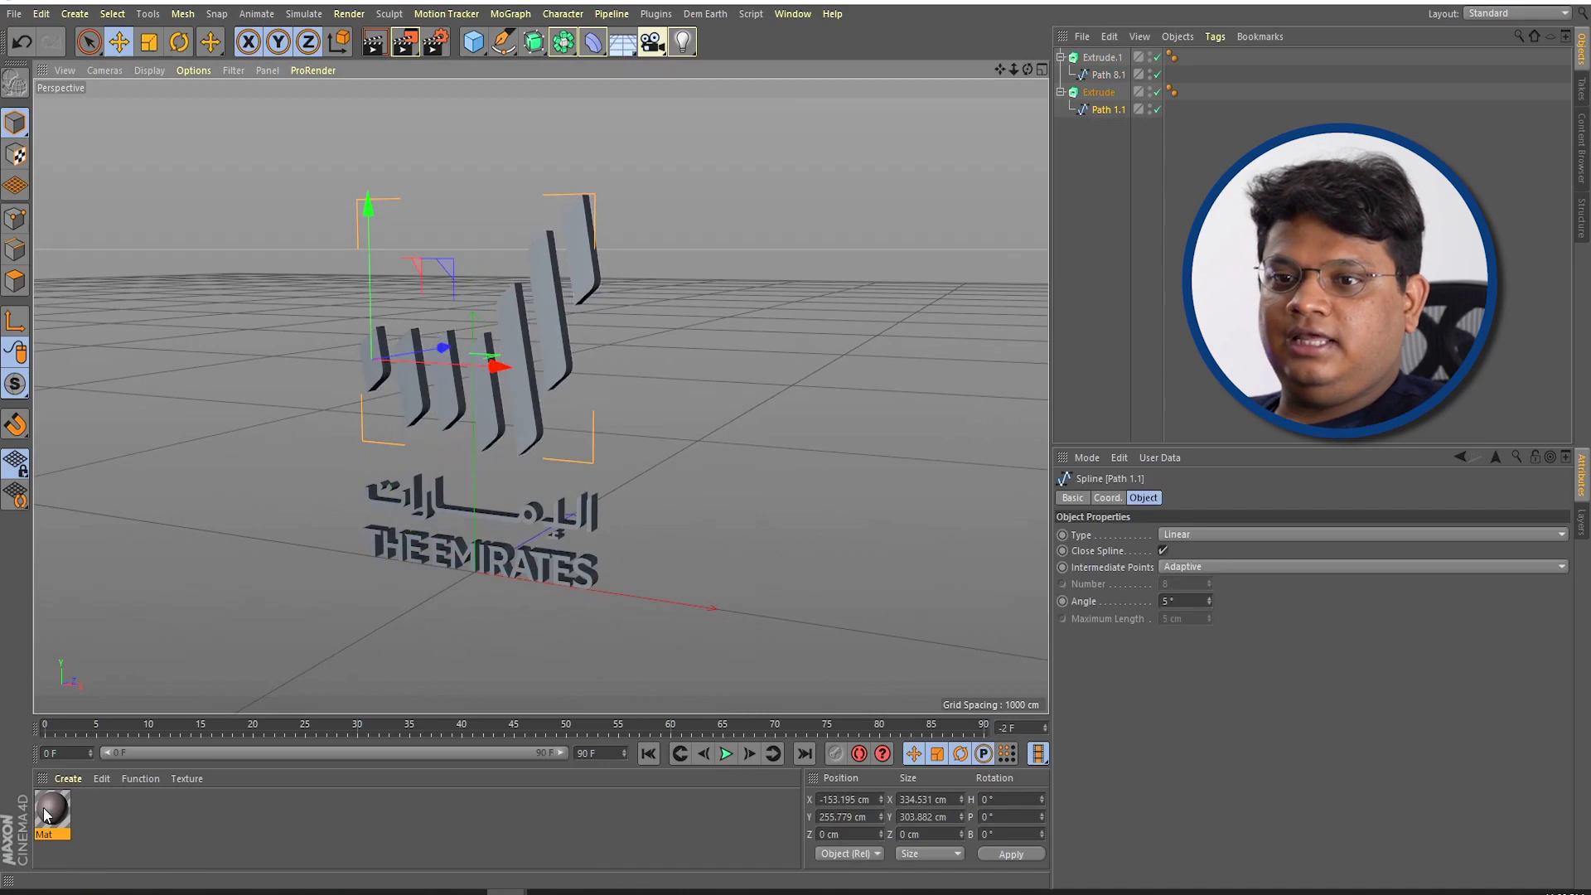
# Step: Apply a new material Mat.1 to the text extrusion and the original material to the bars
pyautogui.doubleClick(96, 813)
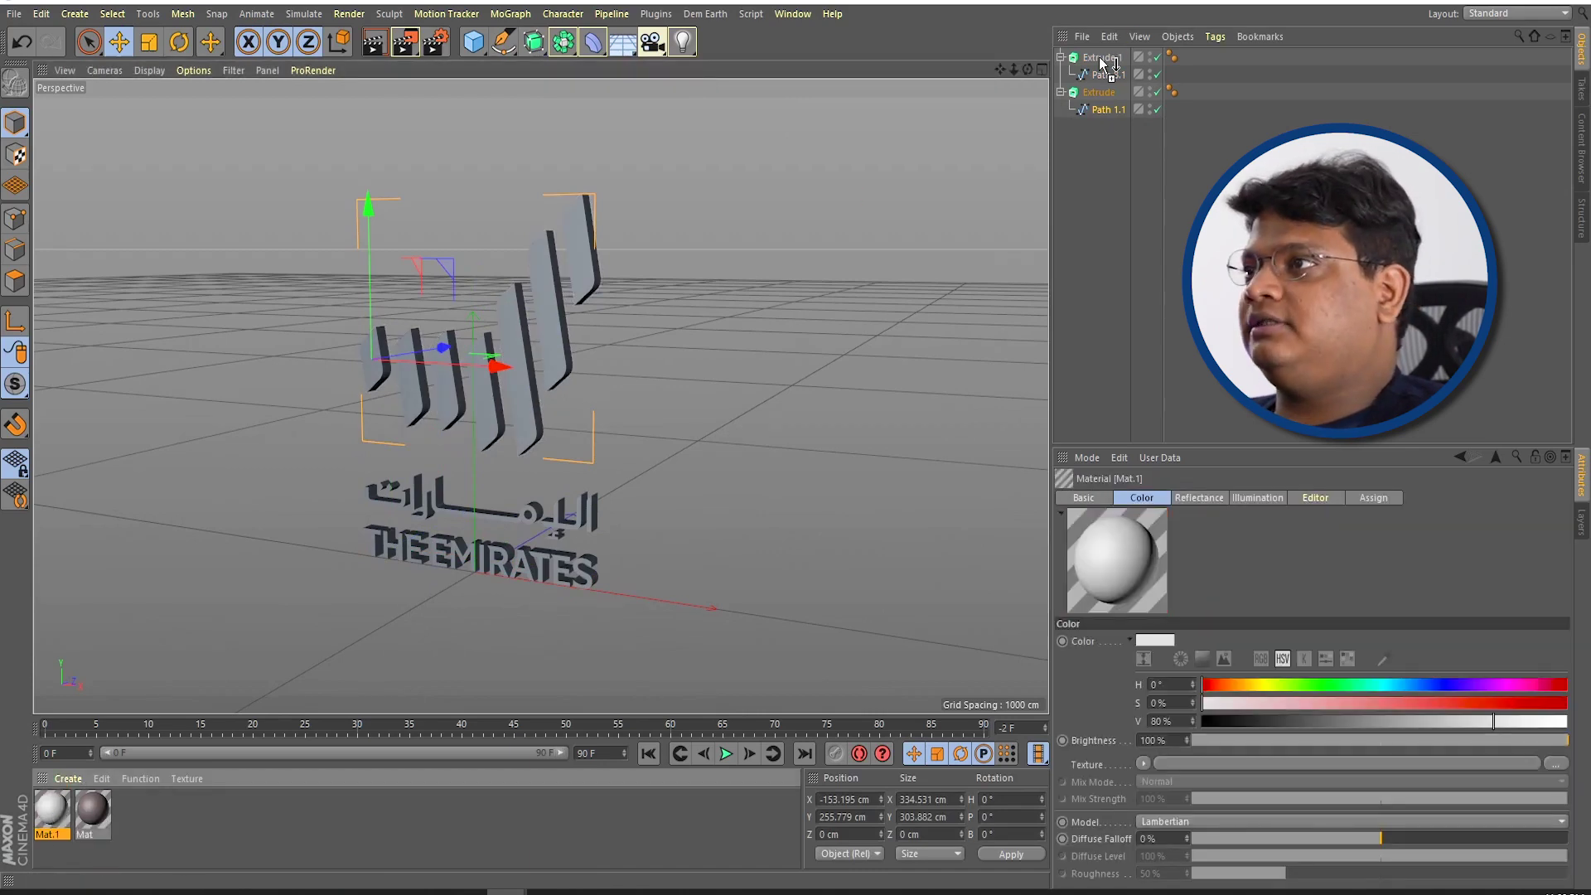
pyautogui.moveTo(60, 783); pyautogui.dragTo(1102, 60)
pyautogui.click(523, 378)
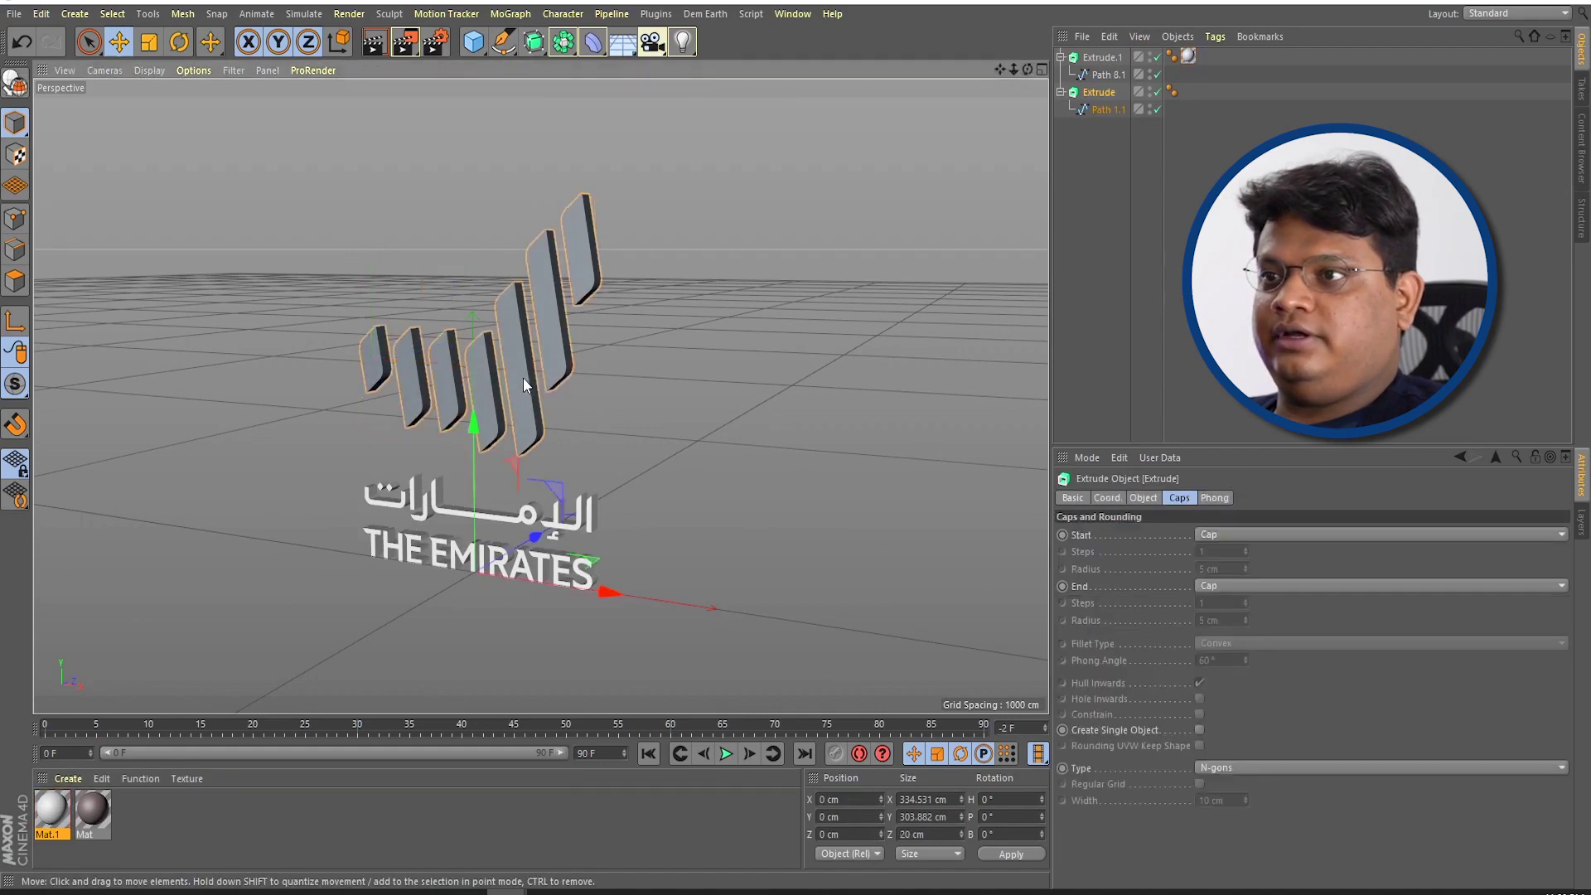
pyautogui.moveTo(91, 826)
pyautogui.mouseDown()
pyautogui.moveTo(1047, 112)
pyautogui.moveTo(1100, 92)
pyautogui.mouseUp()
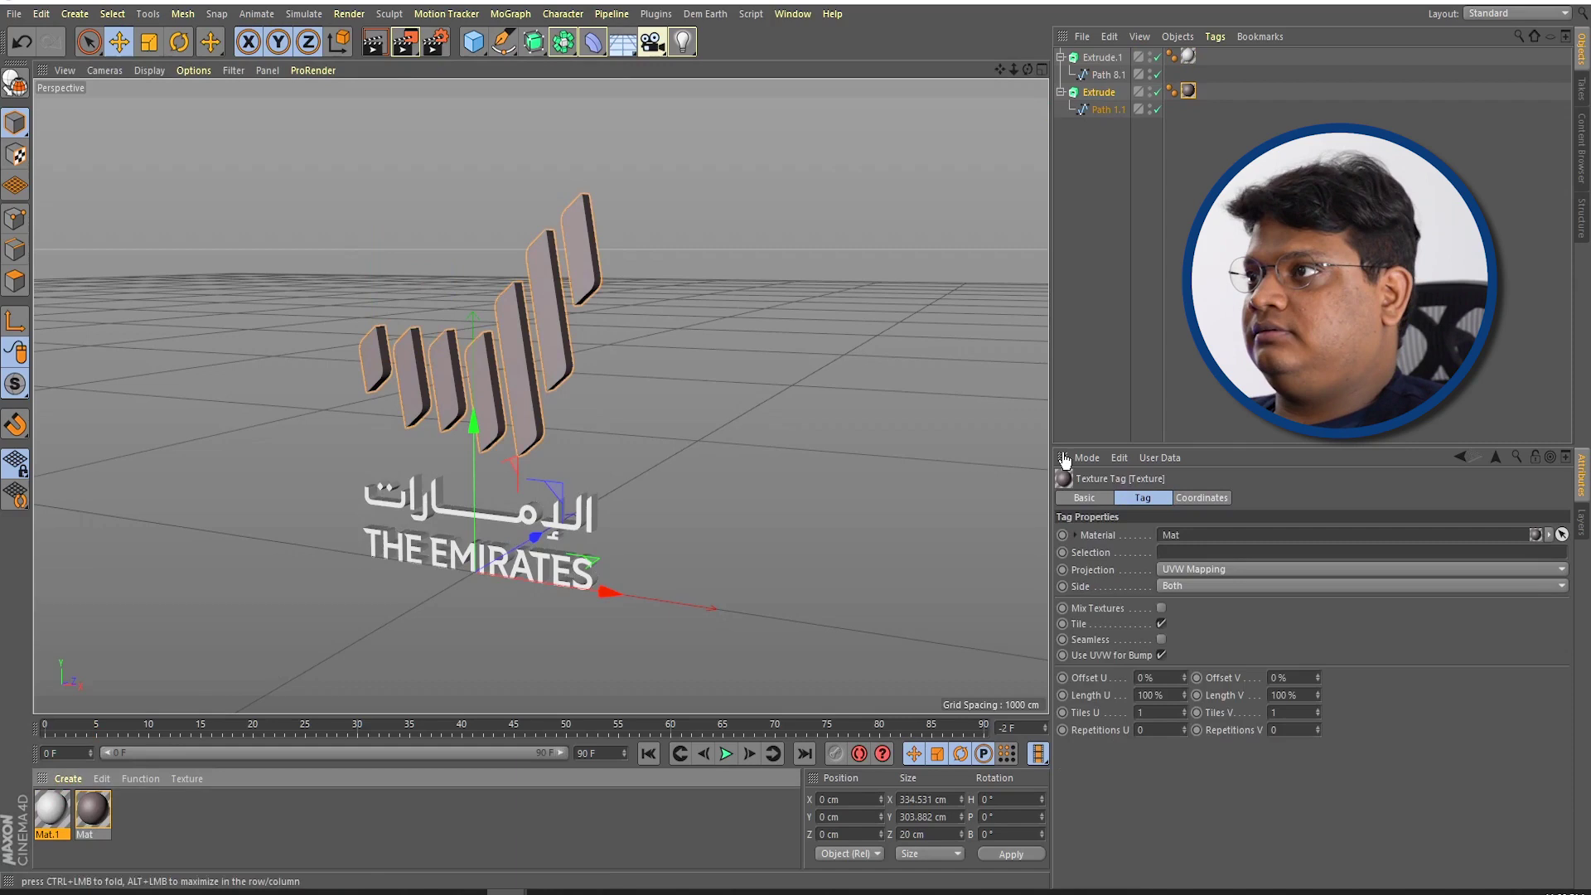
# Step: Make the bars material bright red with Color S and V about 97%
pyautogui.doubleClick(1188, 90)
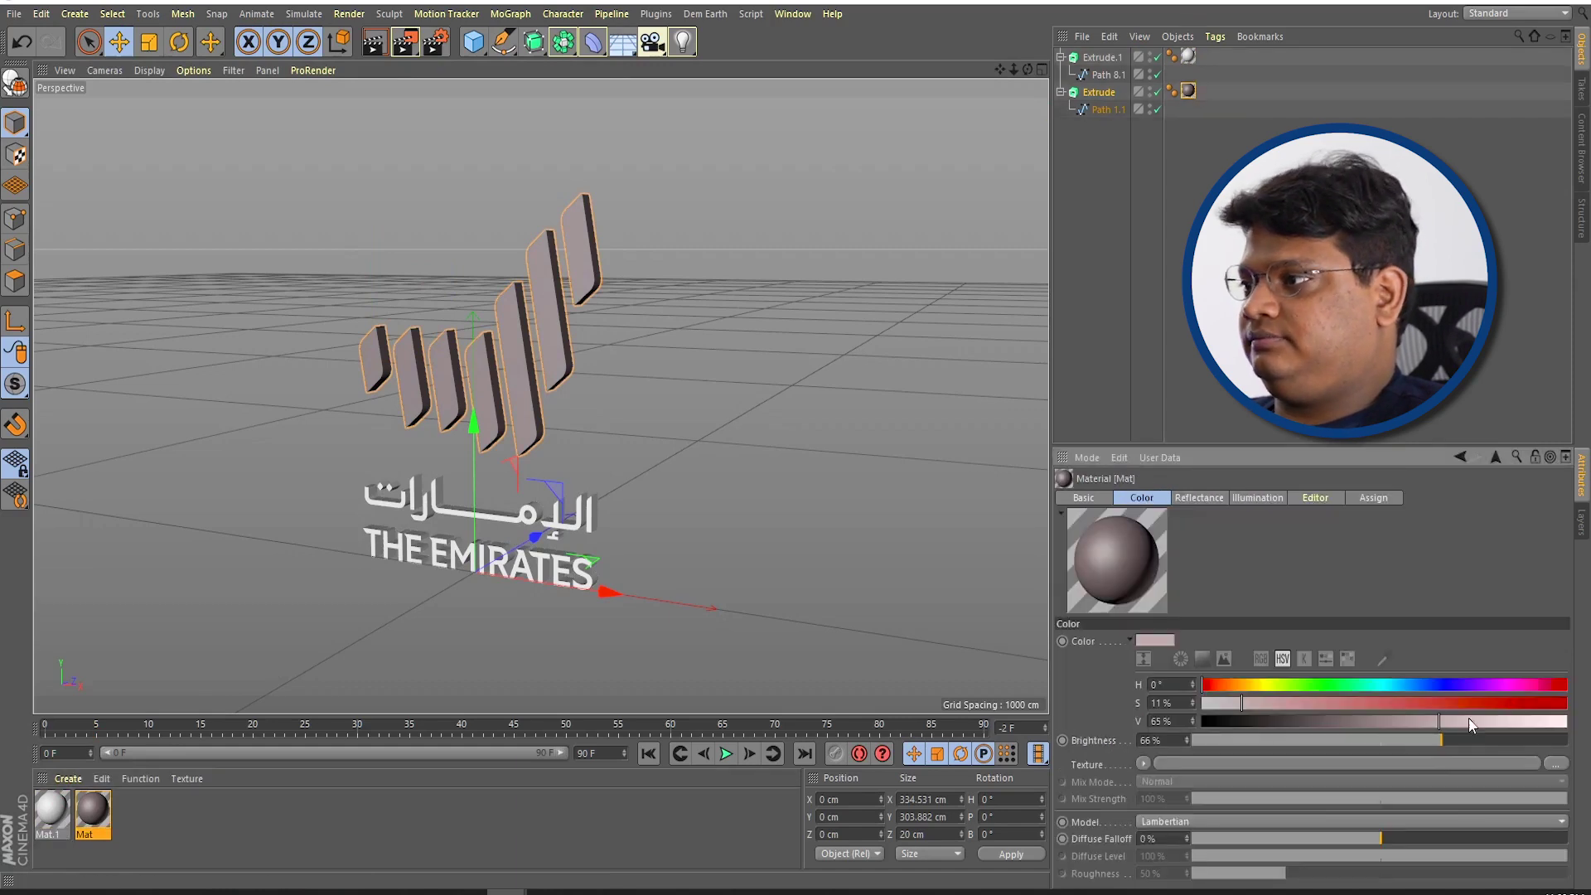
pyautogui.moveTo(1546, 722); pyautogui.dragTo(1555, 721)
pyautogui.moveTo(1241, 703); pyautogui.dragTo(1555, 702)
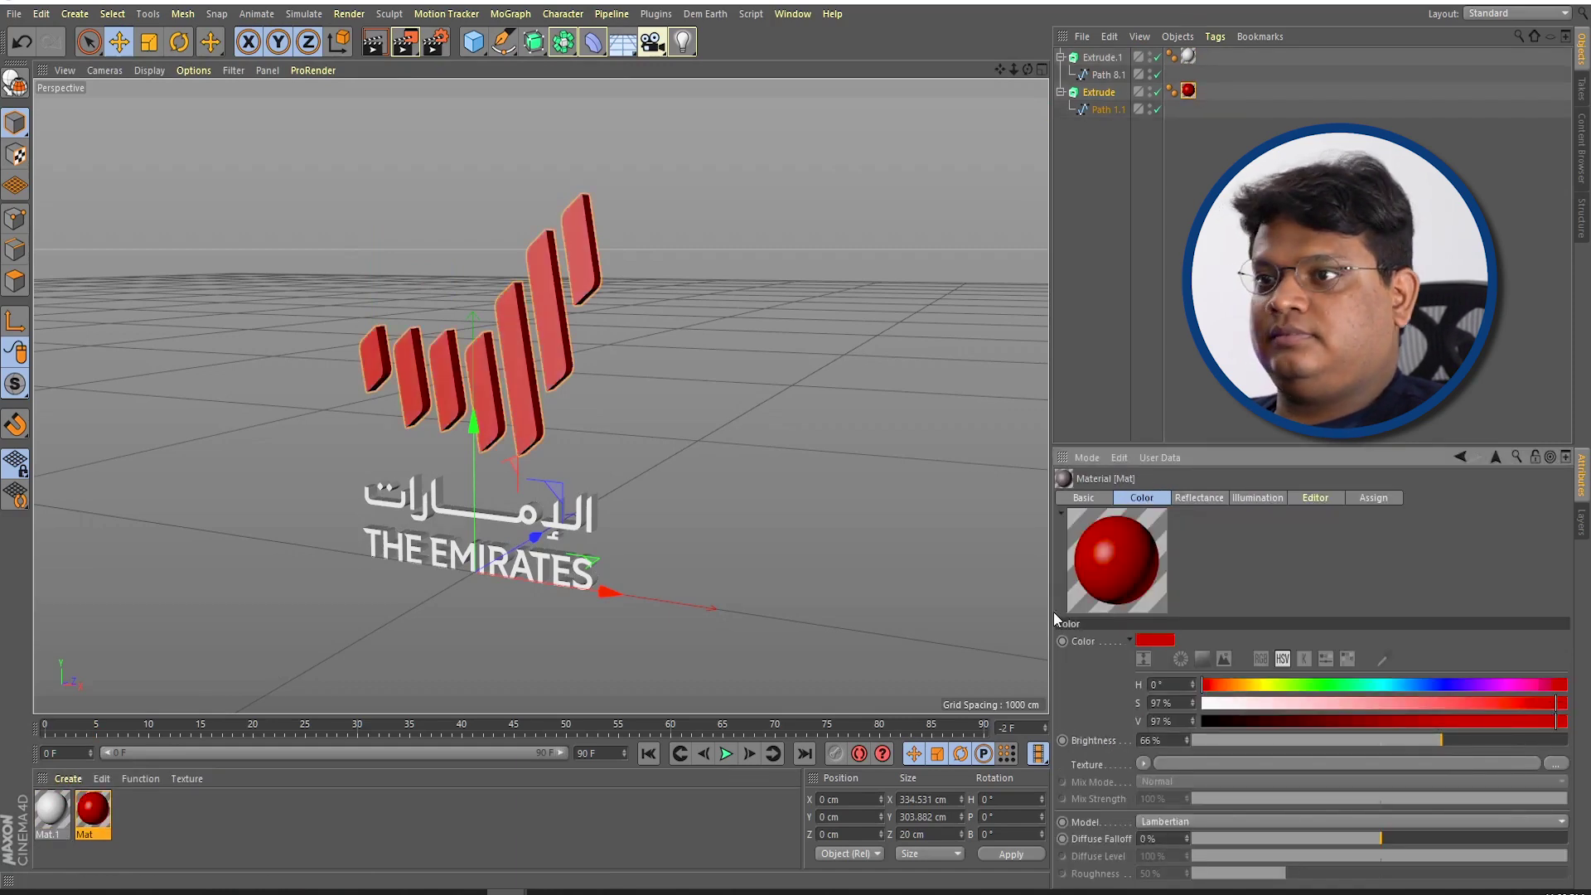
pyautogui.moveTo(166, 550)
pyautogui.keyDown('alt'); pyautogui.mouseDown()
pyautogui.moveTo(405, 517)
pyautogui.moveTo(628, 619)
pyautogui.moveTo(287, 290)
pyautogui.moveTo(588, 593)
pyautogui.moveTo(540, 509)
pyautogui.moveTo(290, 498)
pyautogui.moveTo(639, 439)
pyautogui.moveTo(582, 387)
pyautogui.moveTo(341, 254)
pyautogui.moveTo(649, 273)
pyautogui.moveTo(494, 386)
pyautogui.moveTo(589, 261)
pyautogui.mouseUp(); pyautogui.keyUp('alt')
pyautogui.click(589, 261)
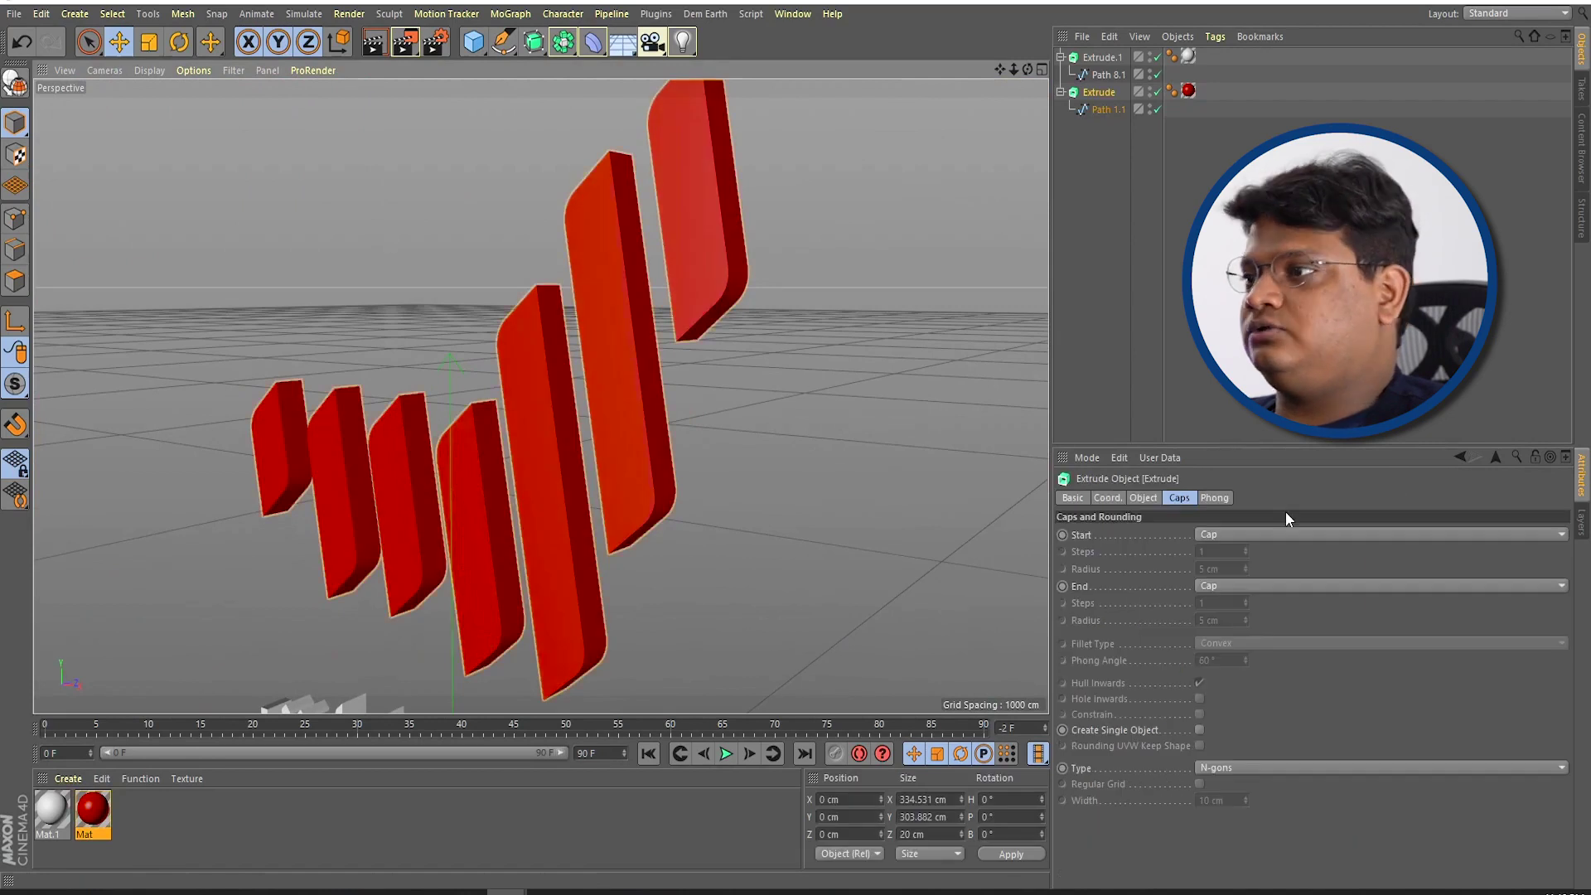
# Step: Give the bars Extrude a start Fillet Cap with a 2 cm radius
pyautogui.click(1209, 534)
pyautogui.click(1239, 600)
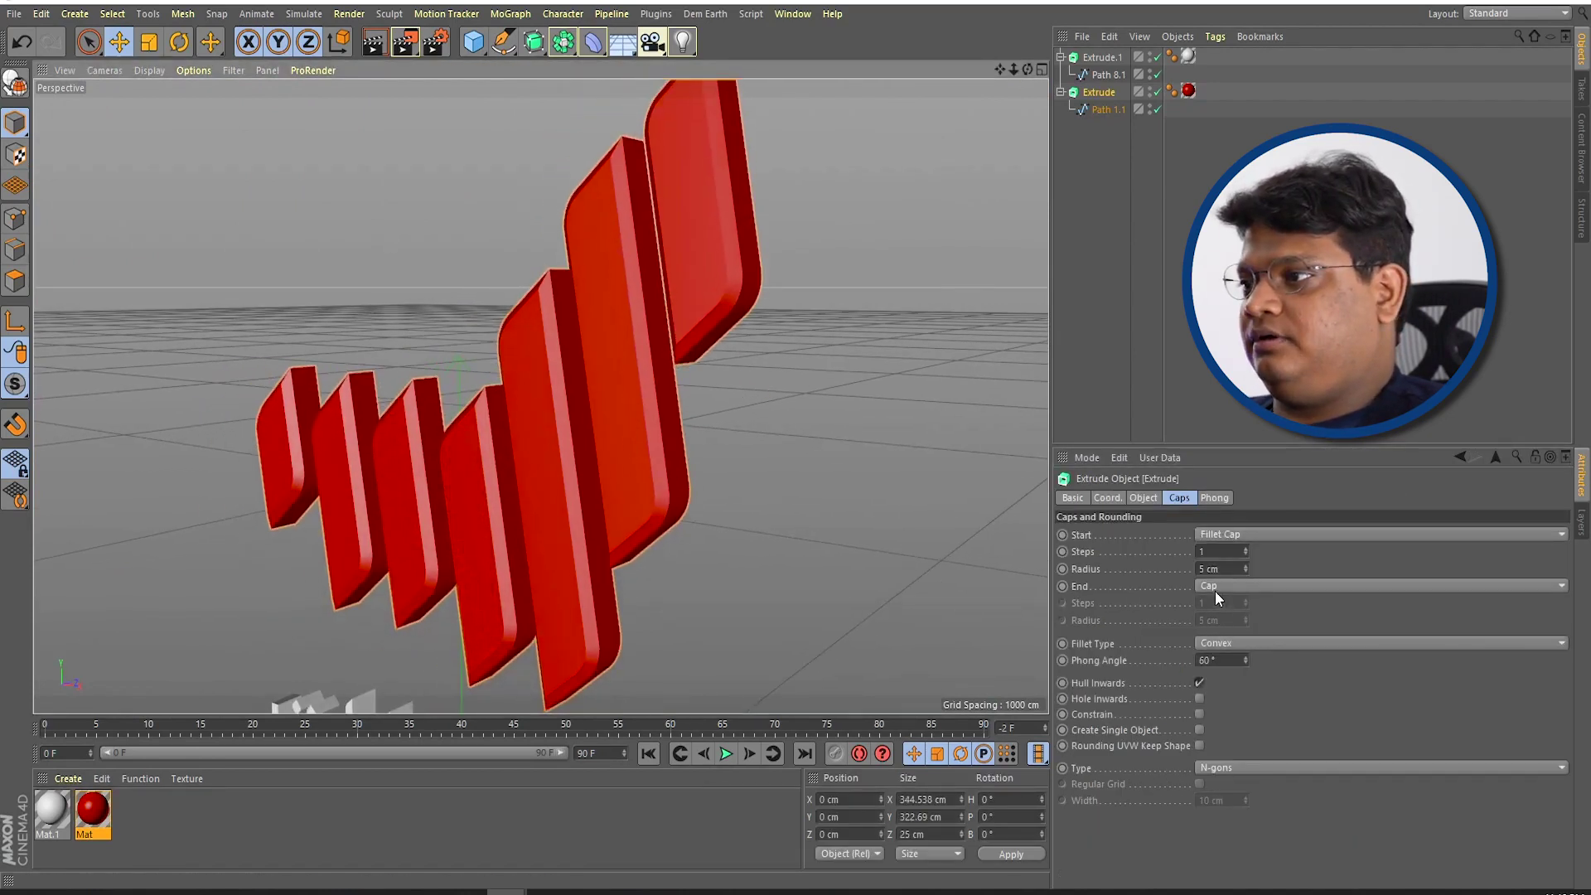
pyautogui.doubleClick(1222, 568)
pyautogui.write('2')
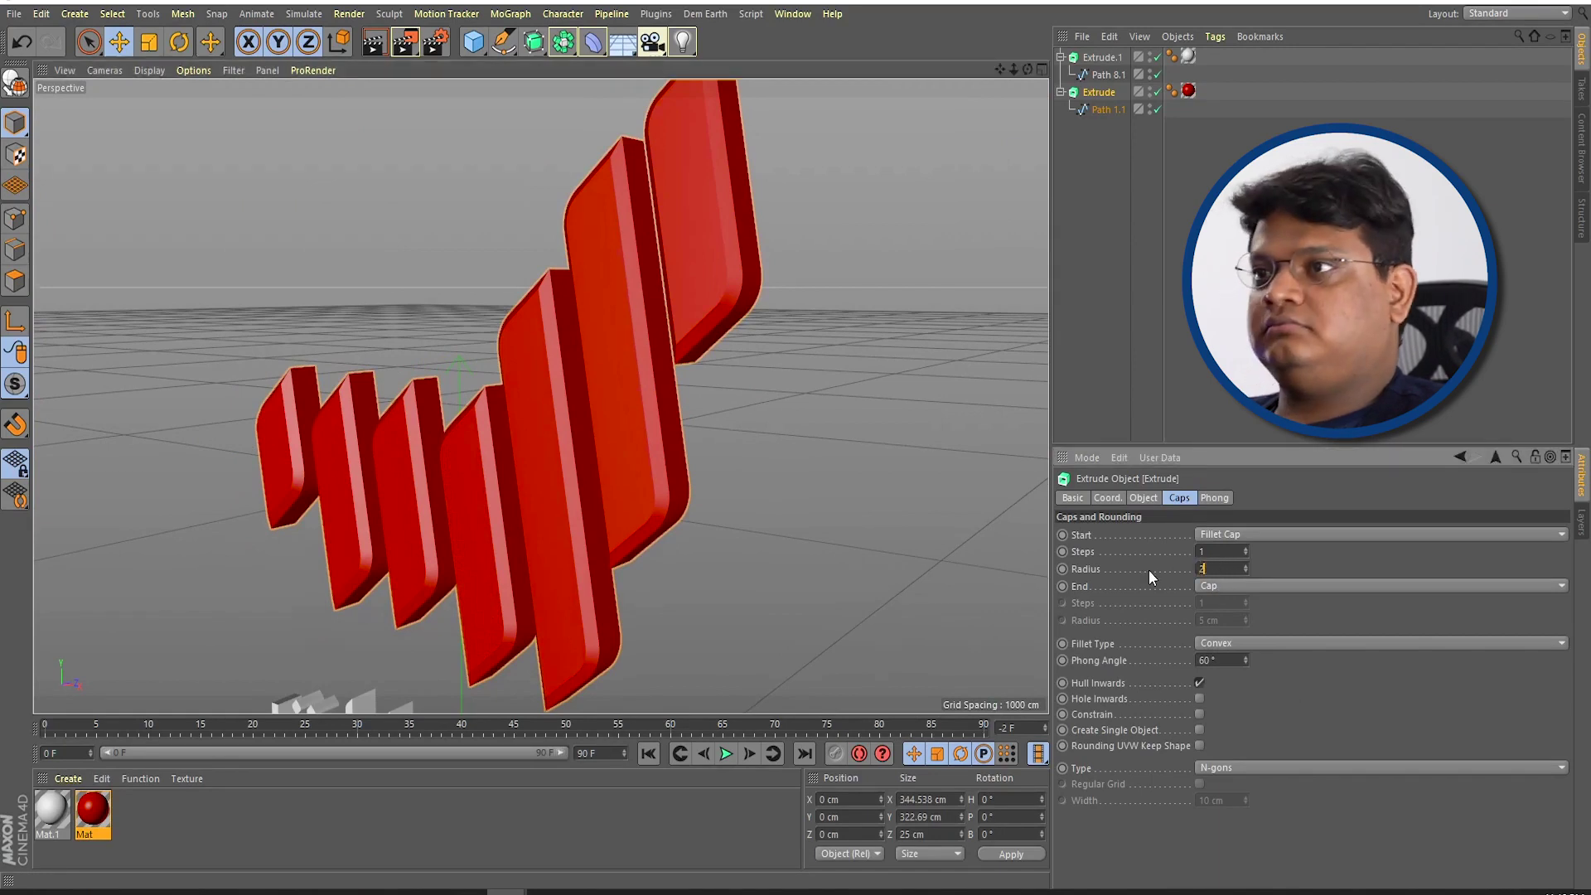
pyautogui.press('Return')
pyautogui.press('Return')
# Step: Give the text Extrude.1 a start Fillet Cap with 1 cm radius and 3 steps
pyautogui.click(656, 534)
pyautogui.moveTo(656, 535)
pyautogui.keyDown('alt'); pyautogui.mouseDown()
pyautogui.moveTo(703, 500)
pyautogui.moveTo(812, 568)
pyautogui.moveTo(650, 544)
pyautogui.moveTo(658, 473)
pyautogui.moveTo(606, 554)
pyautogui.mouseUp(); pyautogui.keyUp('alt')
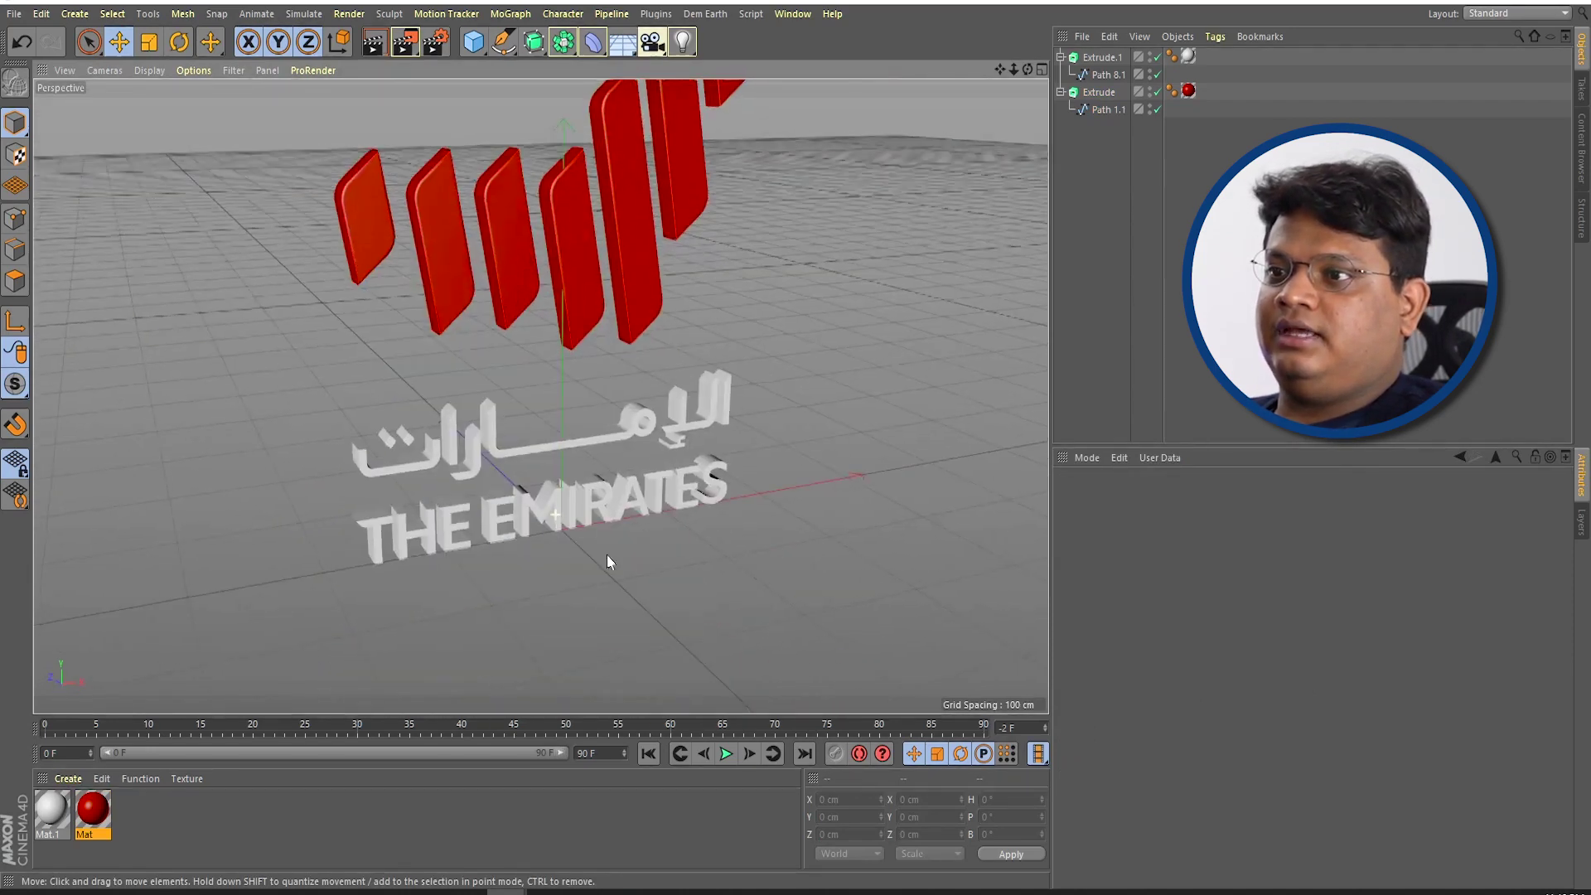
pyautogui.scroll(3, 563, 442)
pyautogui.scroll(3, 710, 550)
pyautogui.click(678, 571)
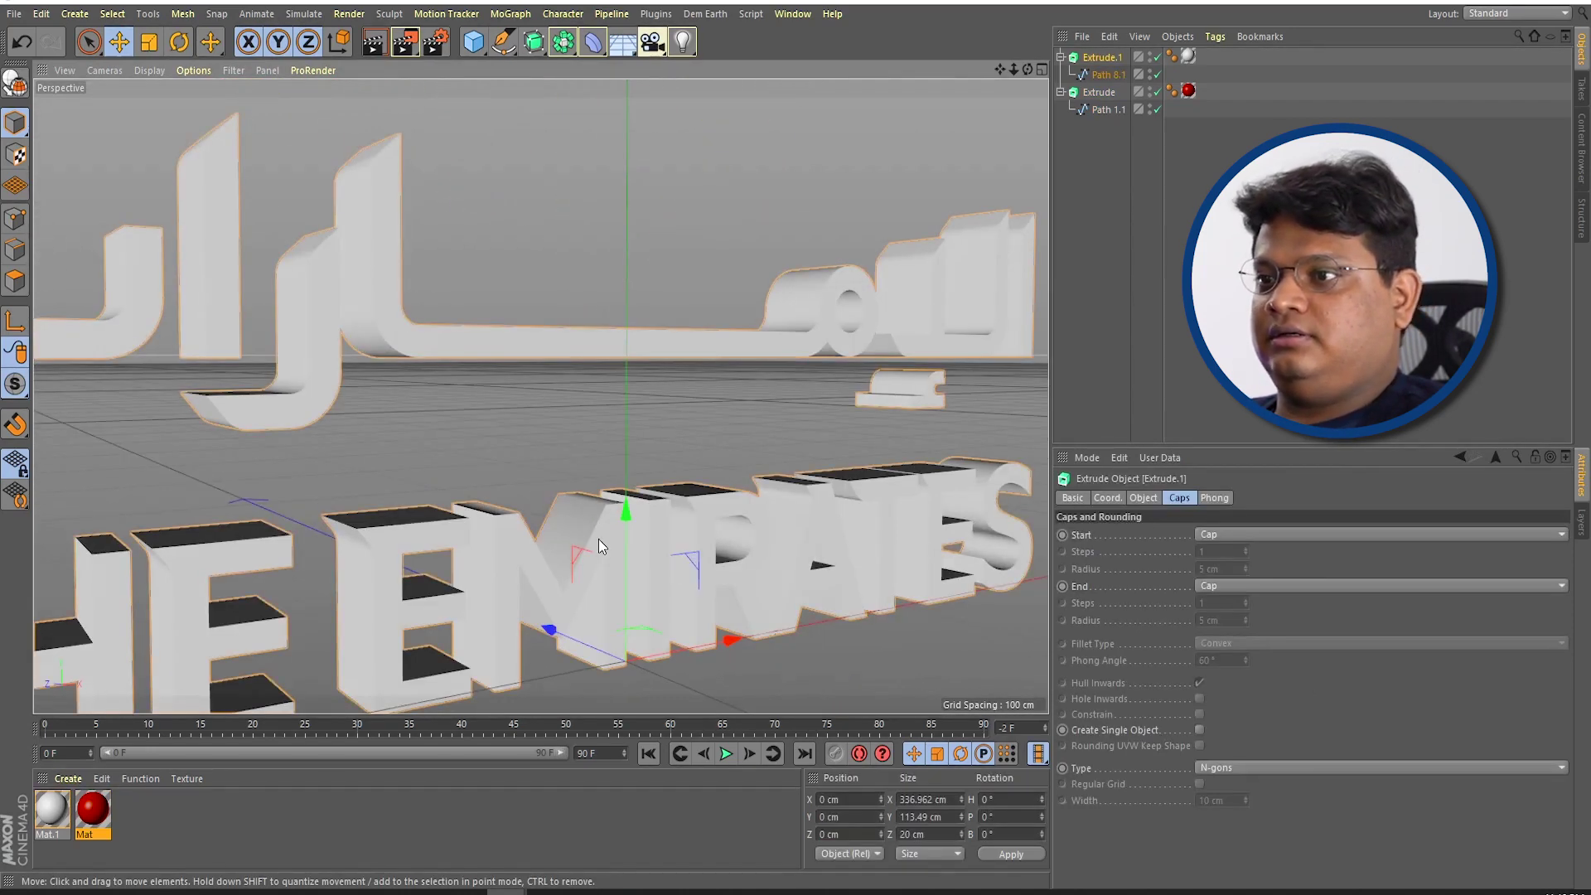
pyautogui.click(1228, 532)
pyautogui.click(1231, 600)
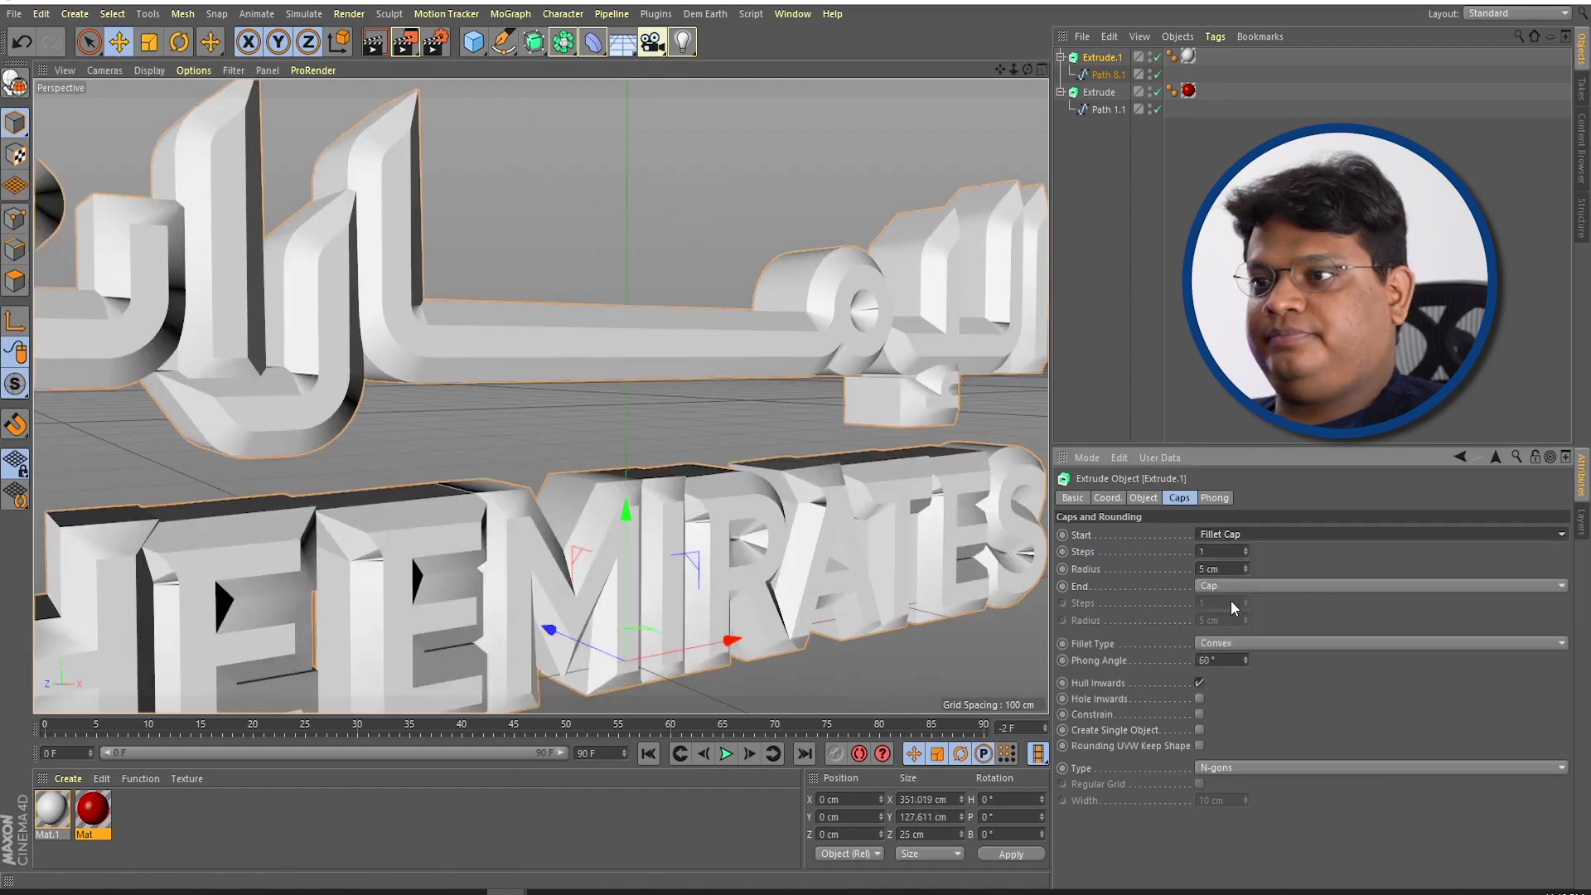
pyautogui.write('1')
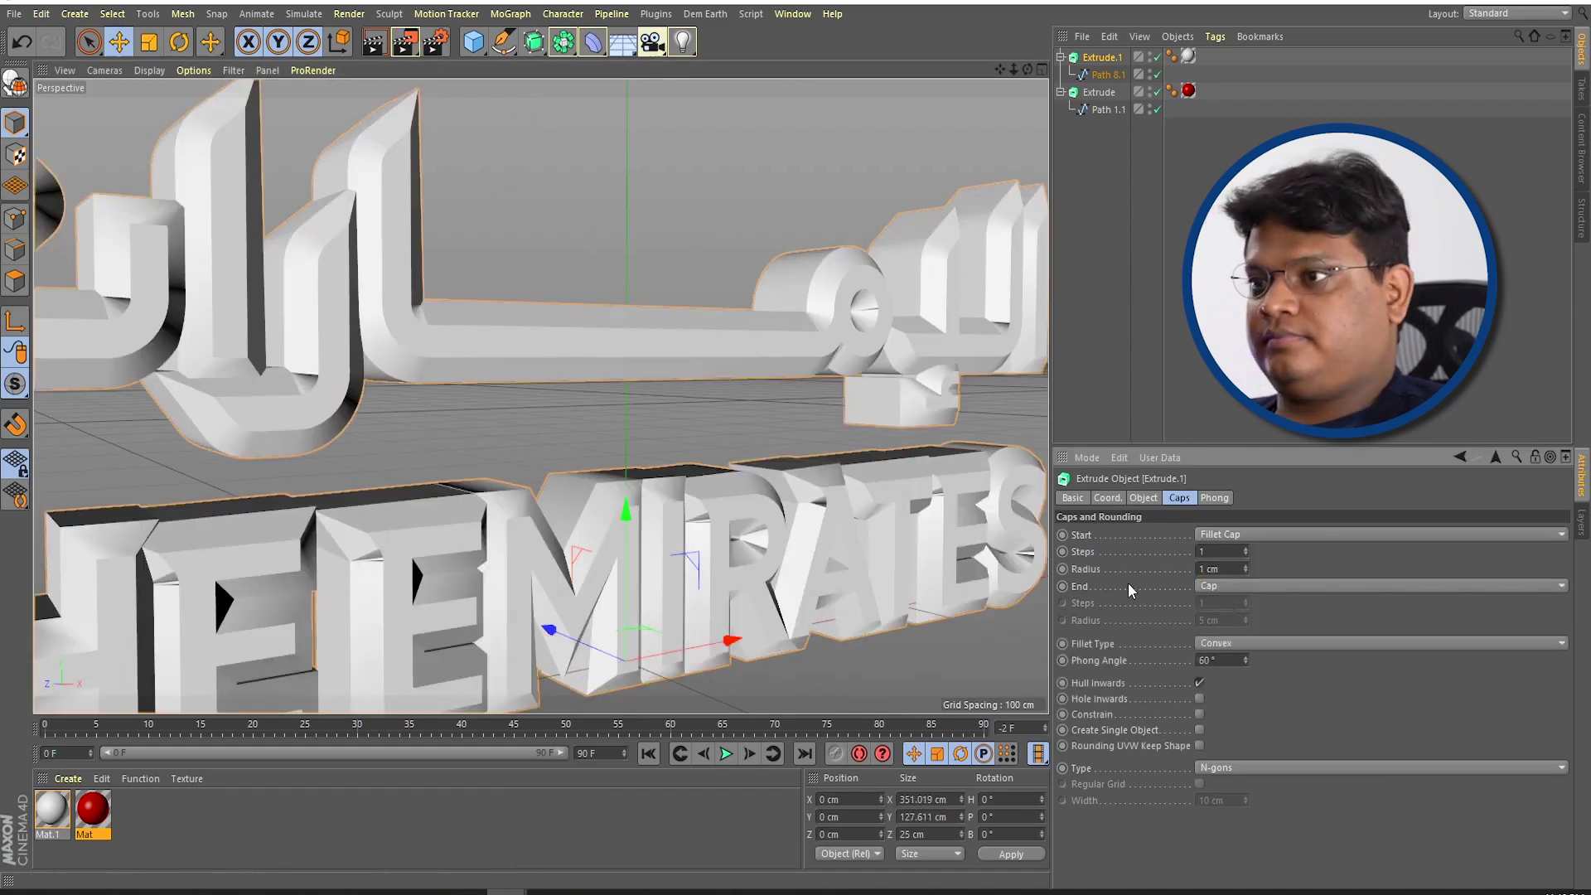
pyautogui.hotkey('shift', 'Tab')
pyautogui.write('3')
pyautogui.press('Return')
# Step: Orbit and zoom around the filleted logo to inspect it from the front
pyautogui.scroll(-5, 403, 429)
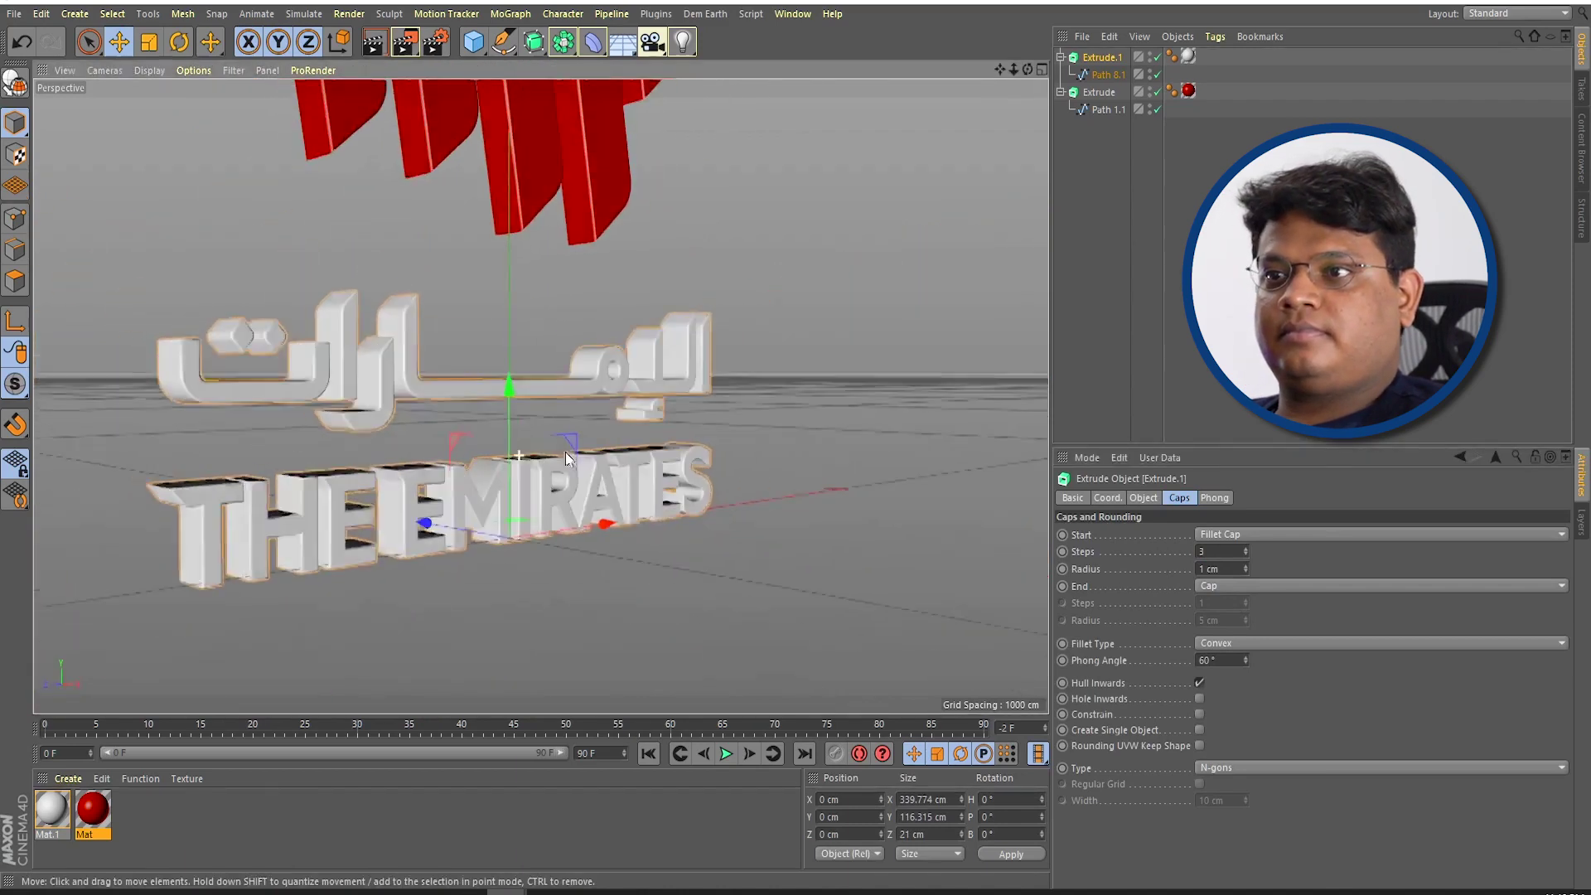
pyautogui.keyDown('alt'); pyautogui.moveTo(565, 450); pyautogui.dragTo(290, 455); pyautogui.keyUp('alt')
pyautogui.keyDown('alt'); pyautogui.moveTo(394, 452); pyautogui.dragTo(540, 476); pyautogui.keyUp('alt')
pyautogui.scroll(-3, 570, 439)
pyautogui.scroll(-1, 663, 474)
pyautogui.moveTo(663, 474)
pyautogui.keyDown('alt'); pyautogui.mouseDown()
pyautogui.moveTo(602, 519)
pyautogui.moveTo(523, 457)
pyautogui.moveTo(509, 474)
pyautogui.mouseUp(); pyautogui.keyUp('alt')
pyautogui.scroll(3, 648, 515)
pyautogui.click(648, 516)
pyautogui.click(598, 406)
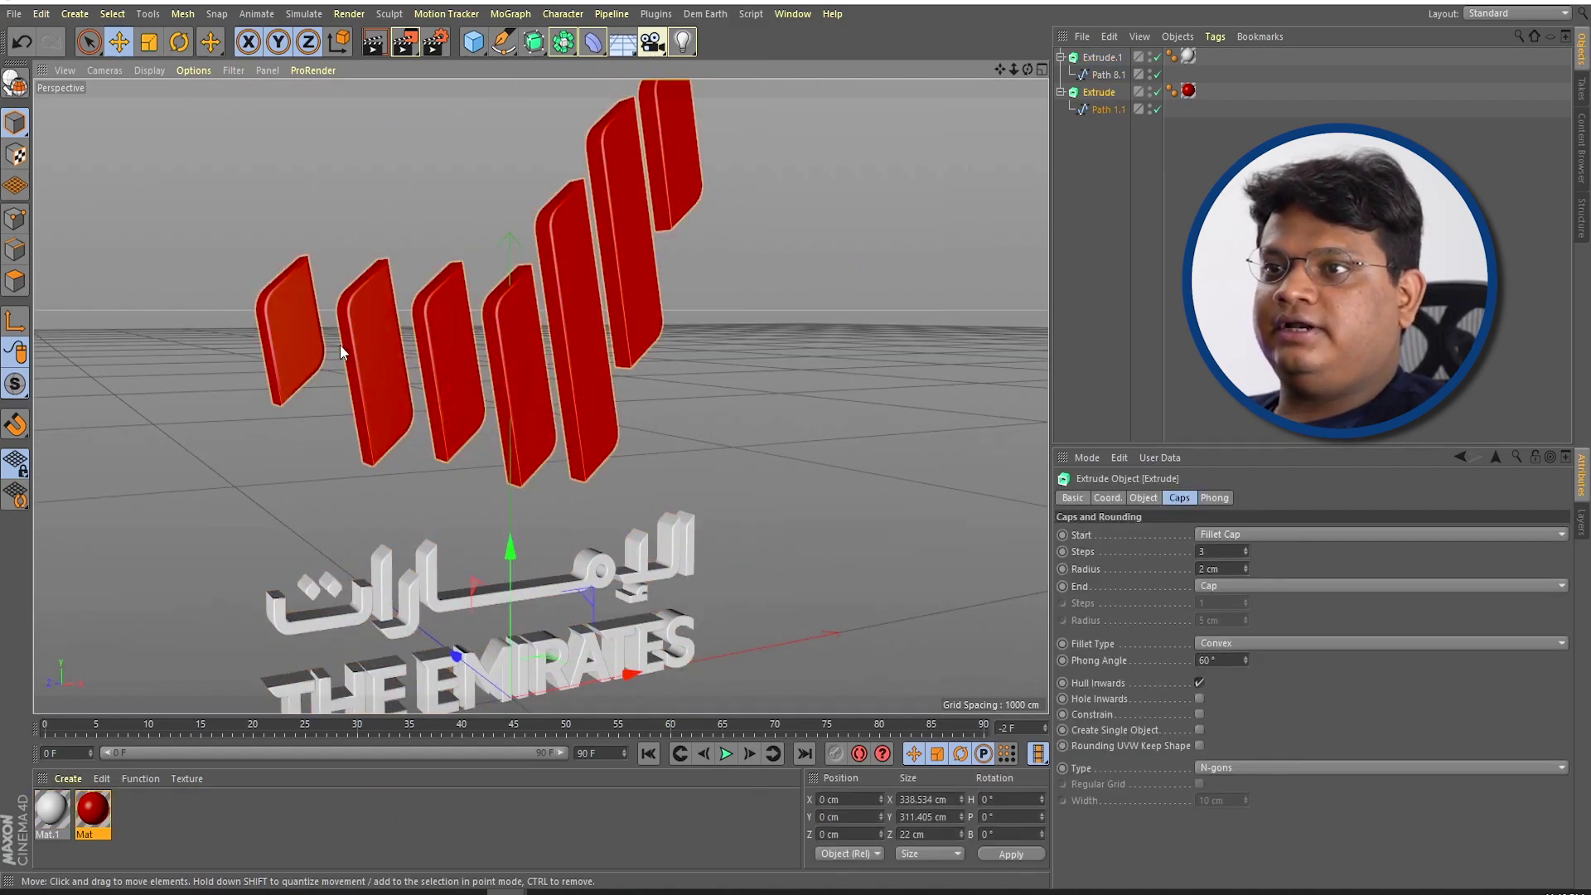
pyautogui.keyDown('alt'); pyautogui.moveTo(540, 487); pyautogui.dragTo(683, 484, button='middle'); pyautogui.keyUp('alt')
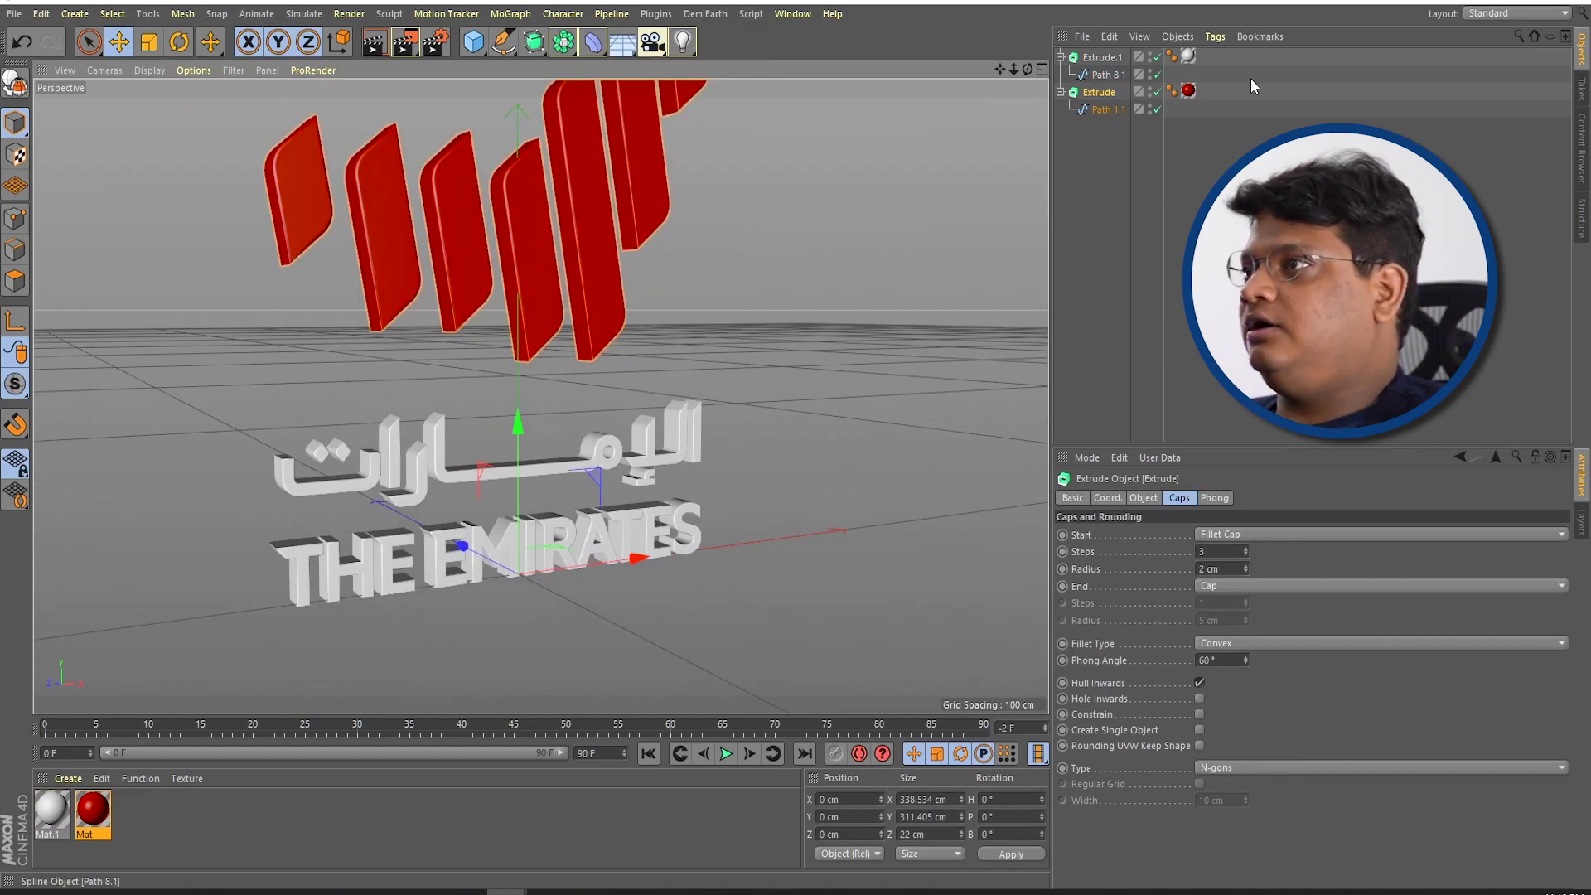
pyautogui.scroll(-3, 550, 533)
pyautogui.keyDown('alt'); pyautogui.moveTo(550, 534); pyautogui.dragTo(654, 543); pyautogui.keyUp('alt')
pyautogui.click(503, 42)
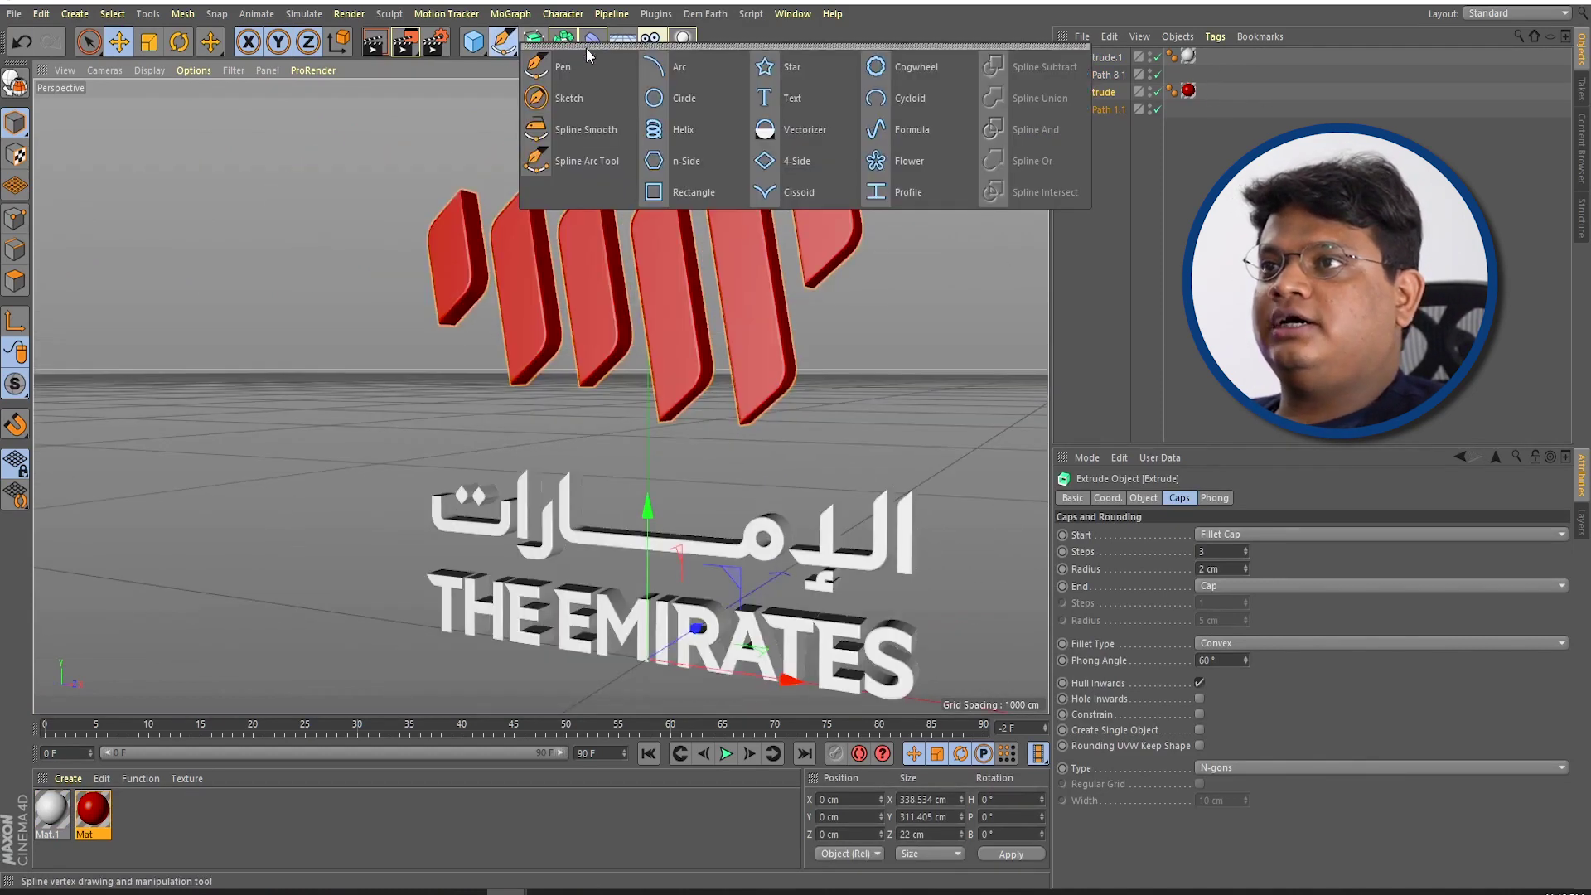
# Step: Detach the Spline tools and the generator objects list as floating palettes over the viewport
pyautogui.moveTo(585, 48); pyautogui.dragTo(125, 273)
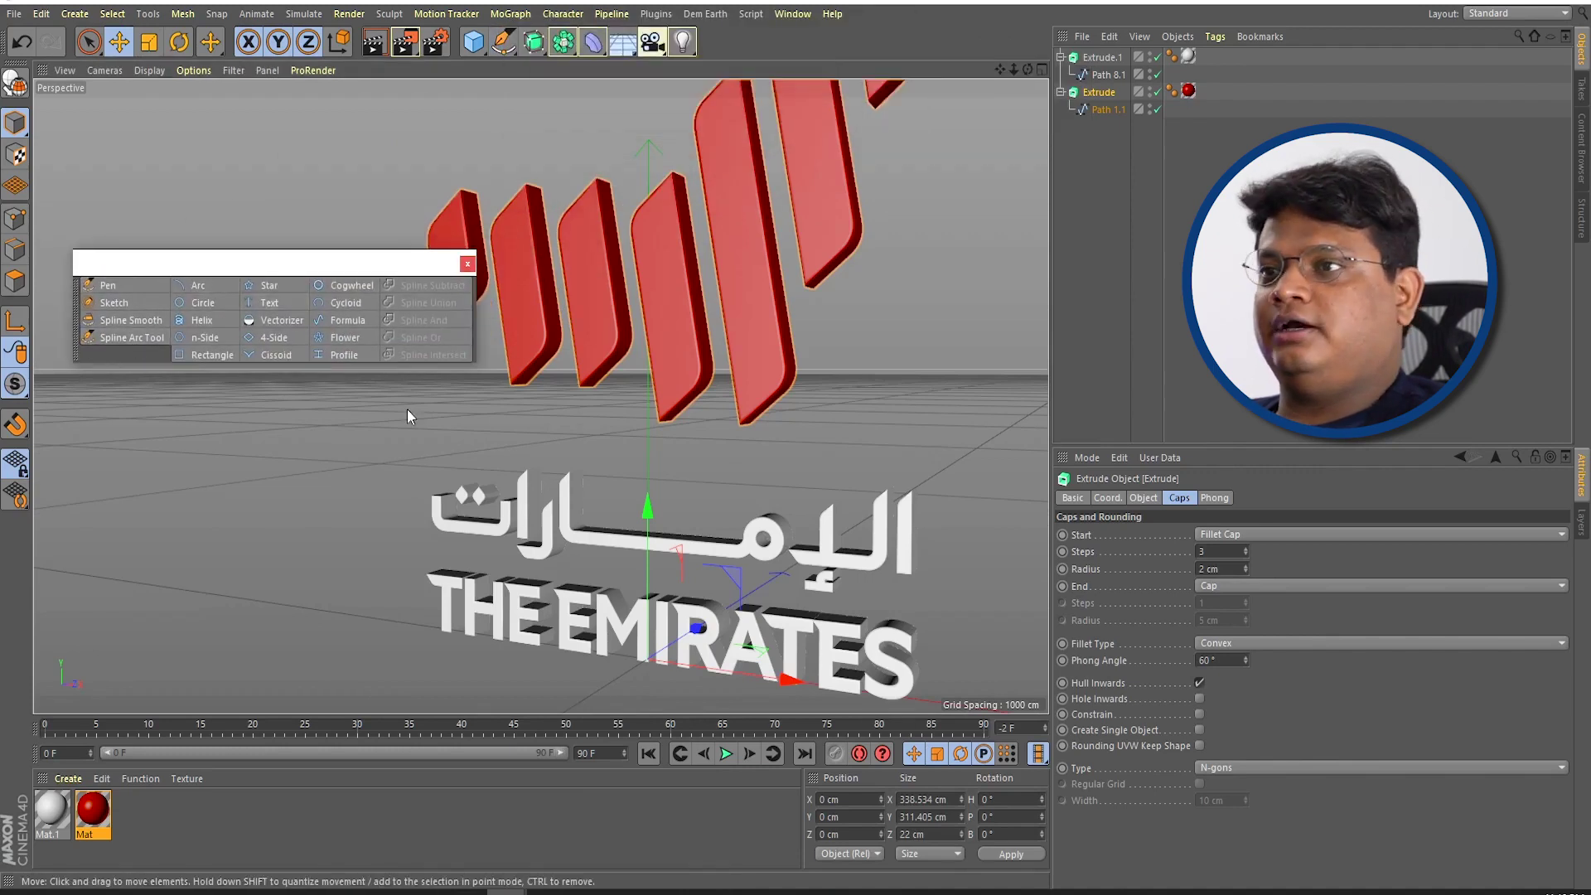
pyautogui.click(539, 52)
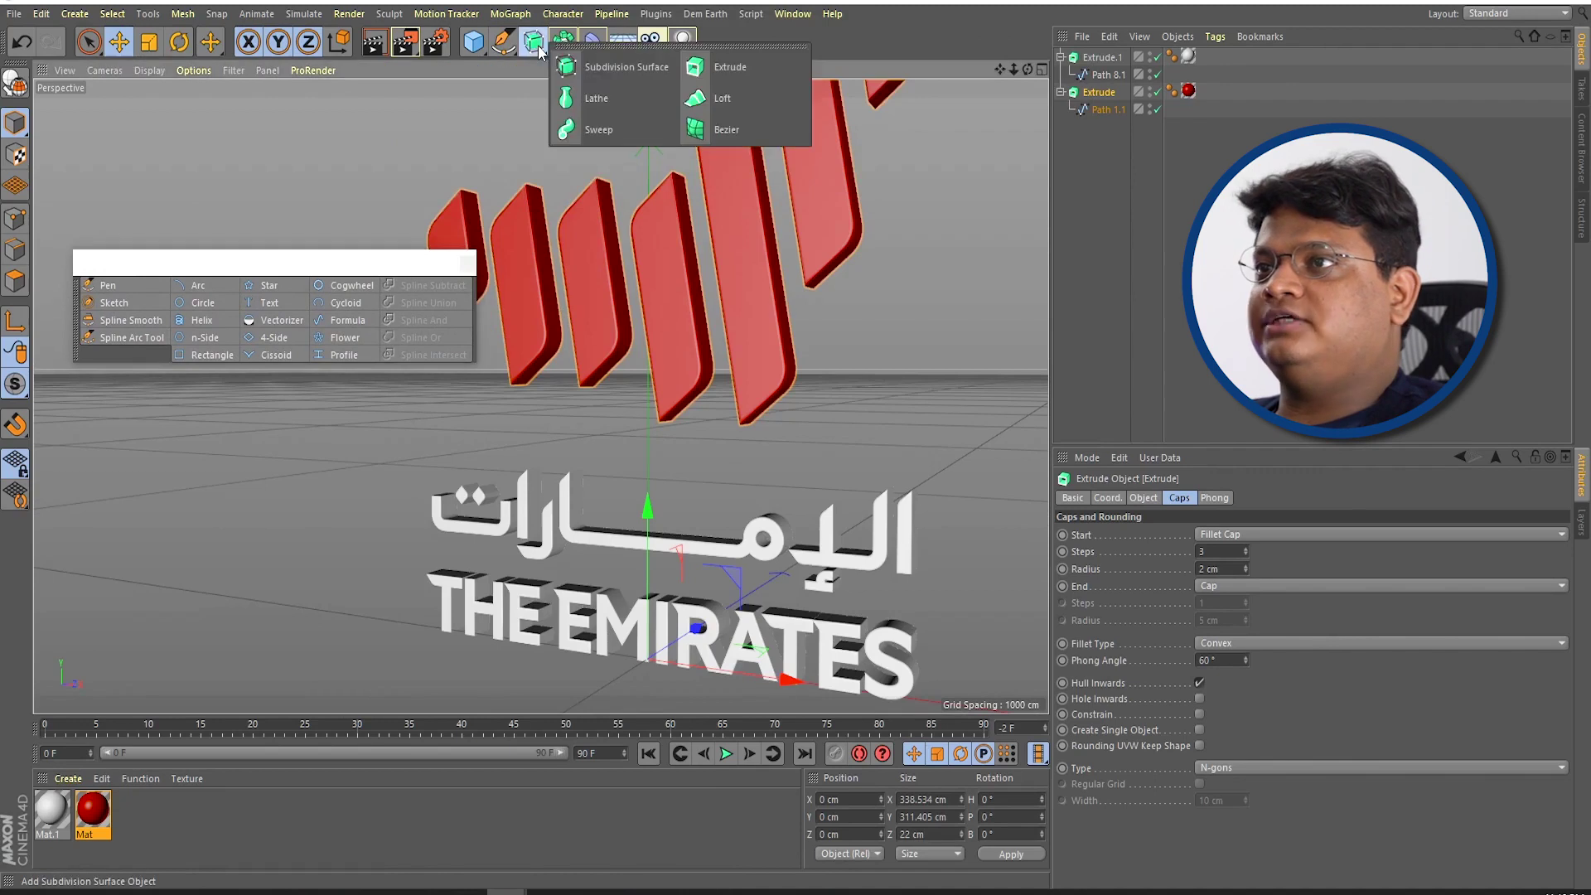
pyautogui.click(712, 49)
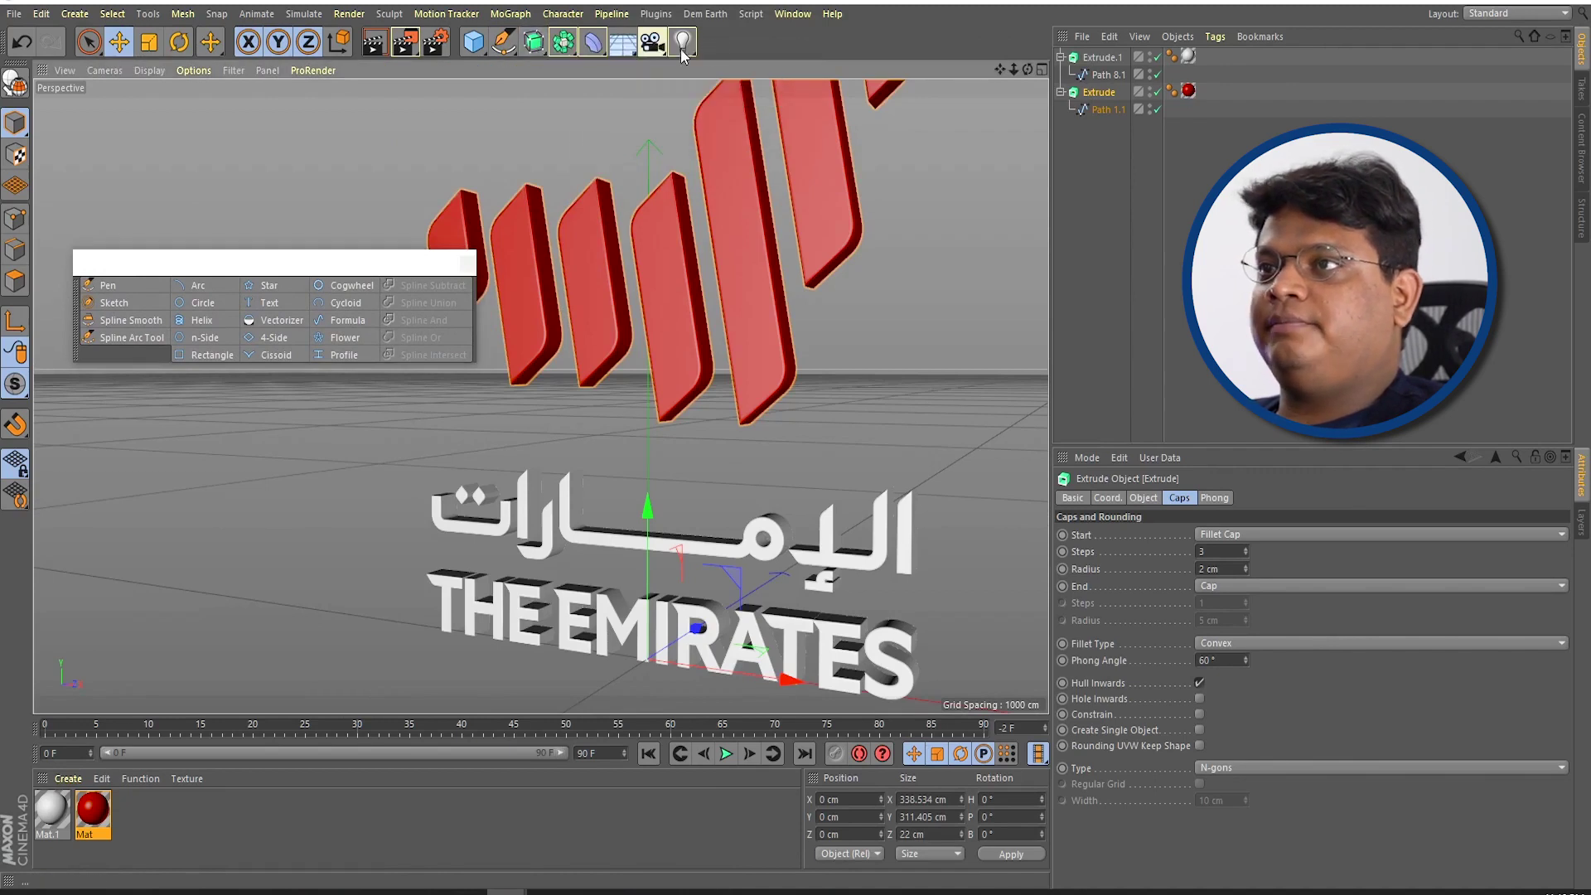
pyautogui.moveTo(611, 40); pyautogui.dragTo(334, 148)
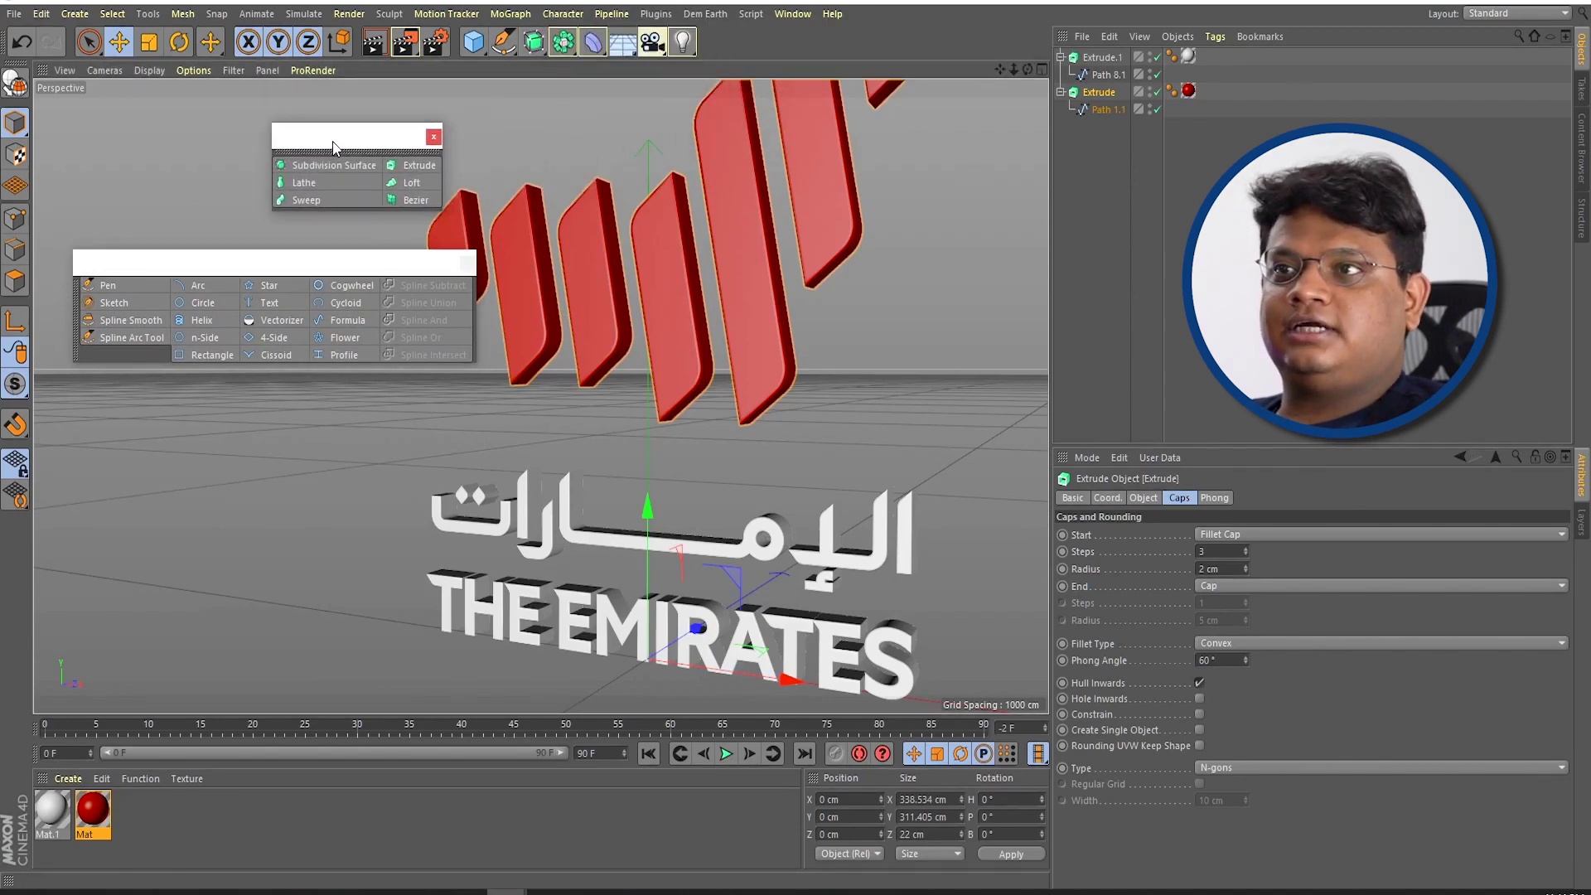